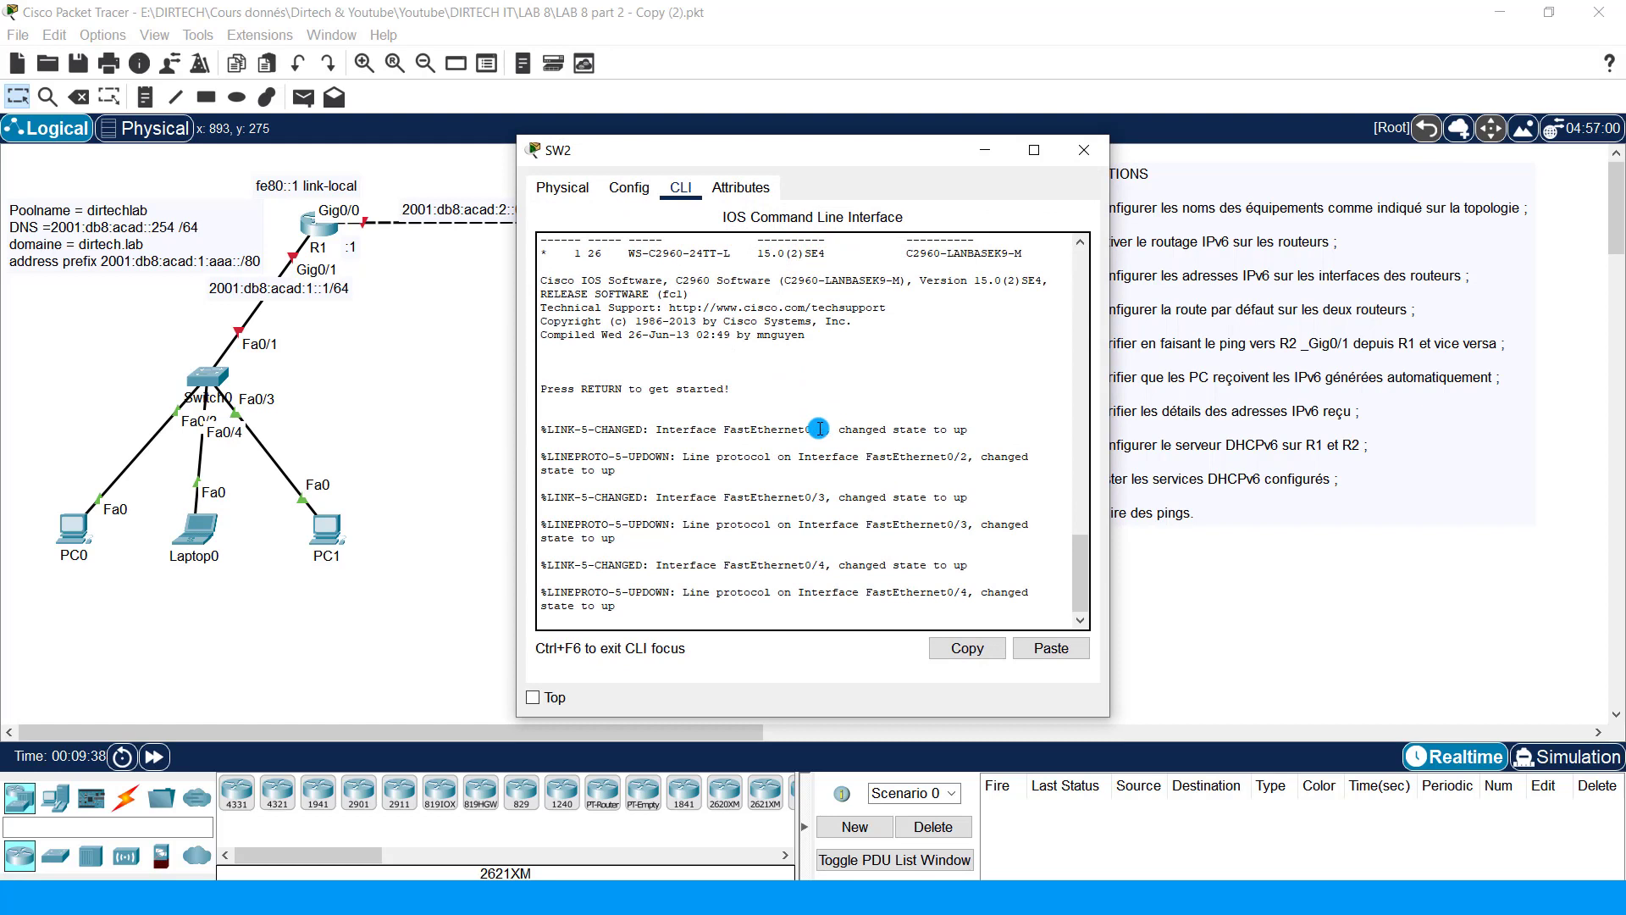
Step: Enter privileged EXEC mode in the SW2 switch's command line
{"action": "key", "text": "Return"}
{"action": "key", "text": "Return"}
{"action": "key", "text": "Return"}
{"action": "key", "text": "Return"}
{"action": "type", "text": "en"}
{"action": "key", "text": "Tab"}
{"action": "key", "text": "Return"}
{"action": "key", "text": "Return"}
{"action": "key", "text": "Return"}
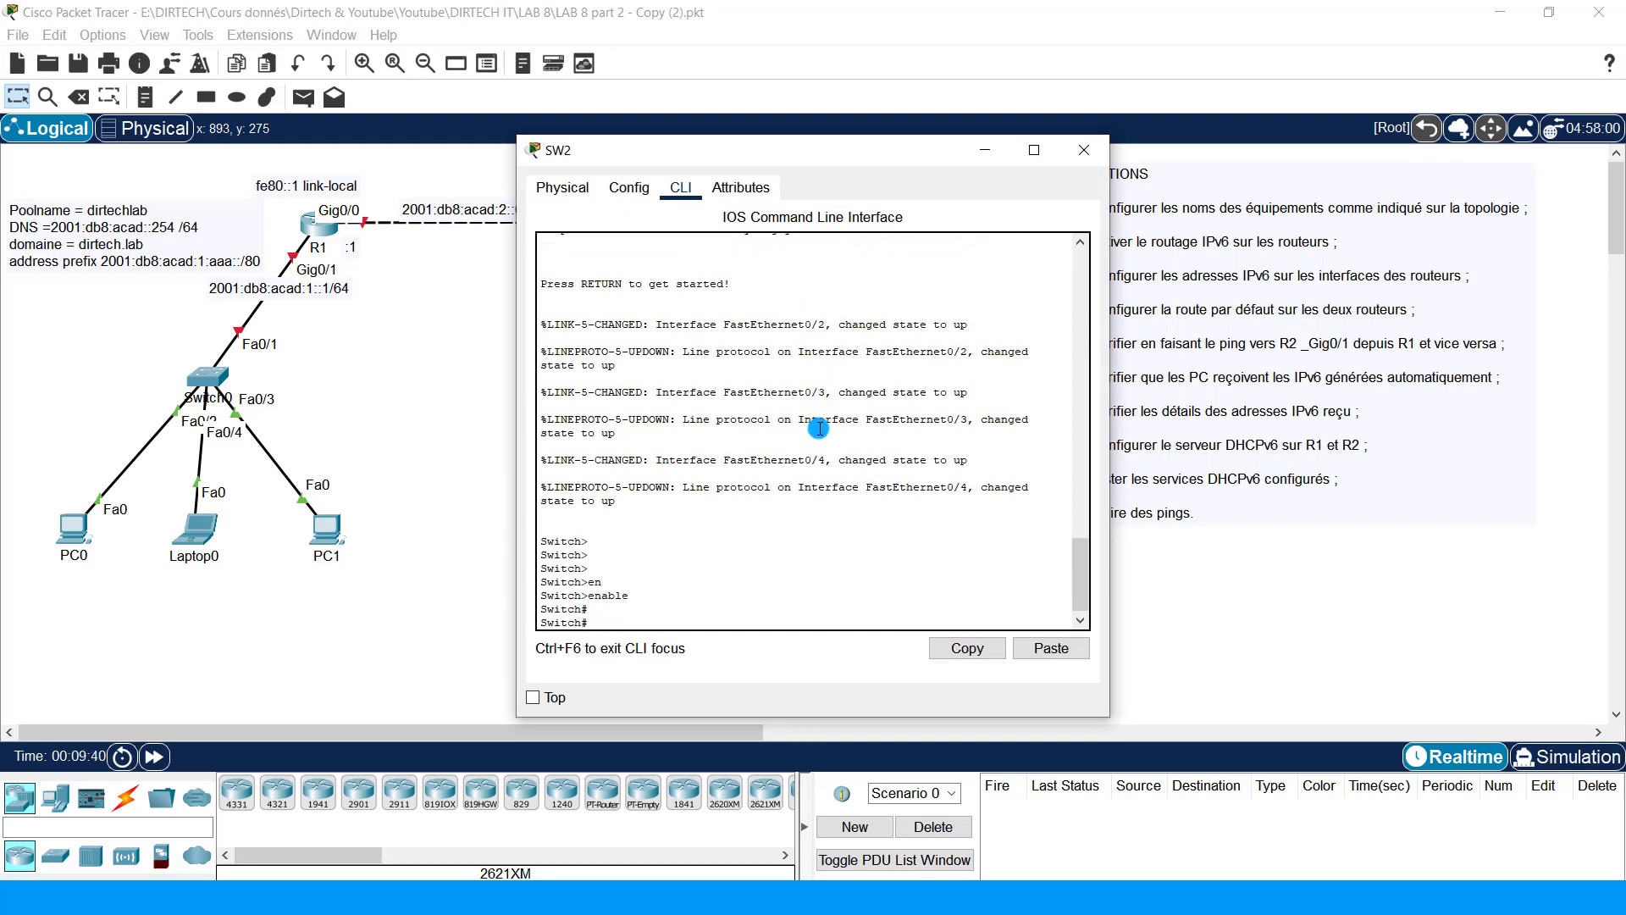
Step: Enter global configuration mode from the terminal on the SW2 switch
{"action": "type", "text": "confi"}
{"action": "key", "text": "Tab"}
{"action": "type", "text": "t"}
{"action": "key", "text": "Tab"}
{"action": "key", "text": "Return"}
{"action": "key", "text": "Return"}
{"action": "key", "text": "Return"}
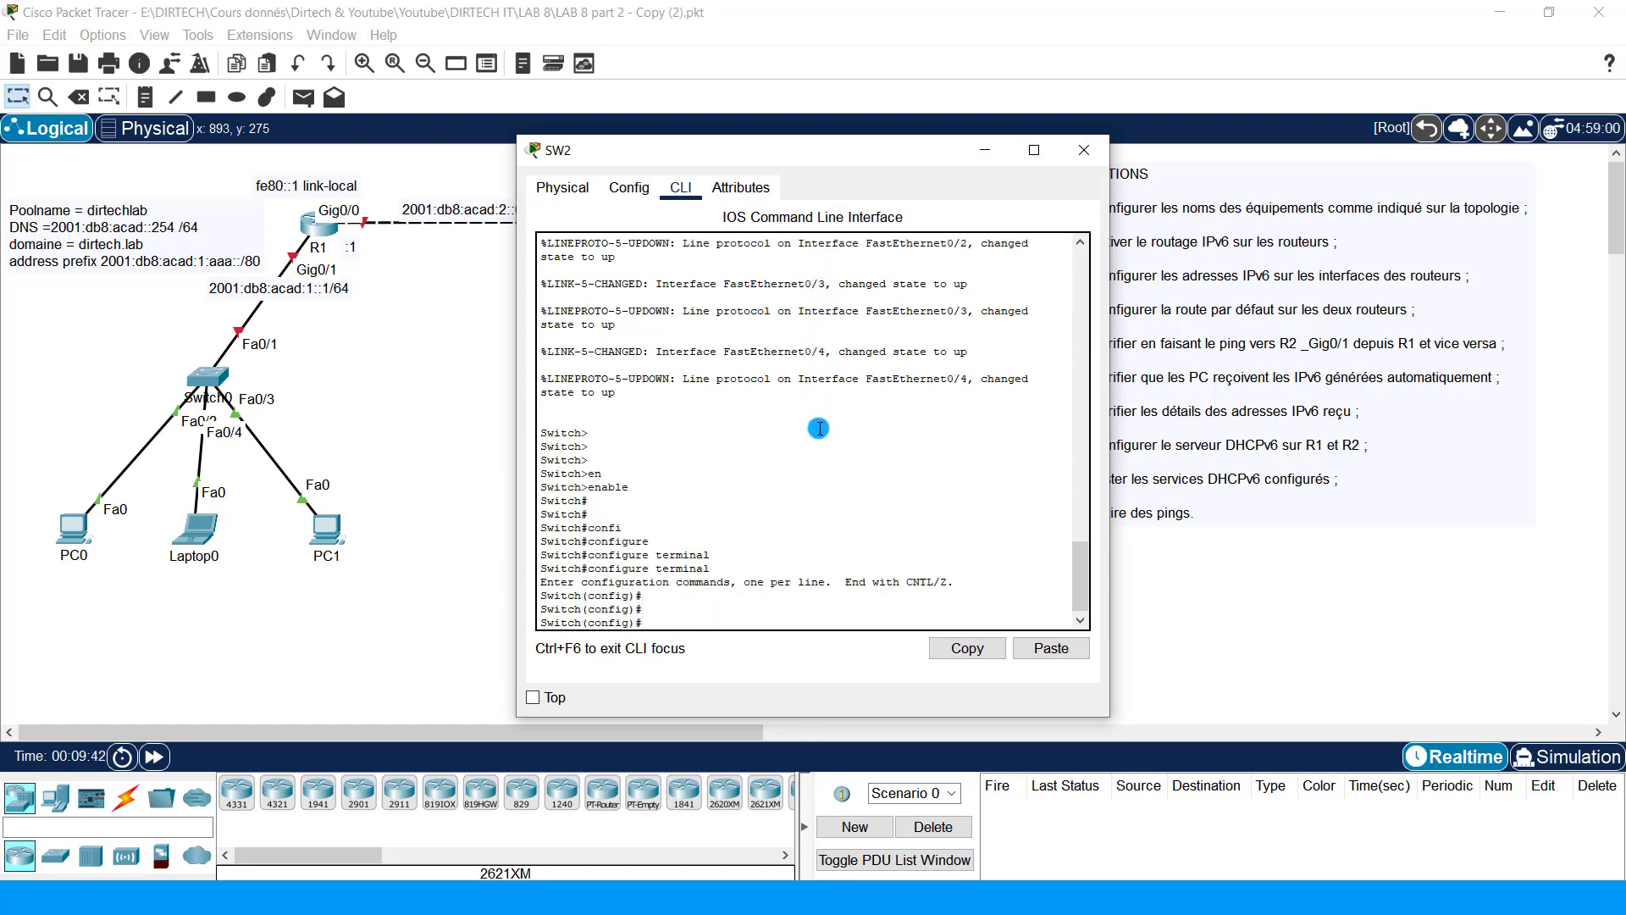
Step: Set the hostname of the open switch to SW2
{"action": "type", "text": "hos"}
{"action": "key", "text": "Tab"}
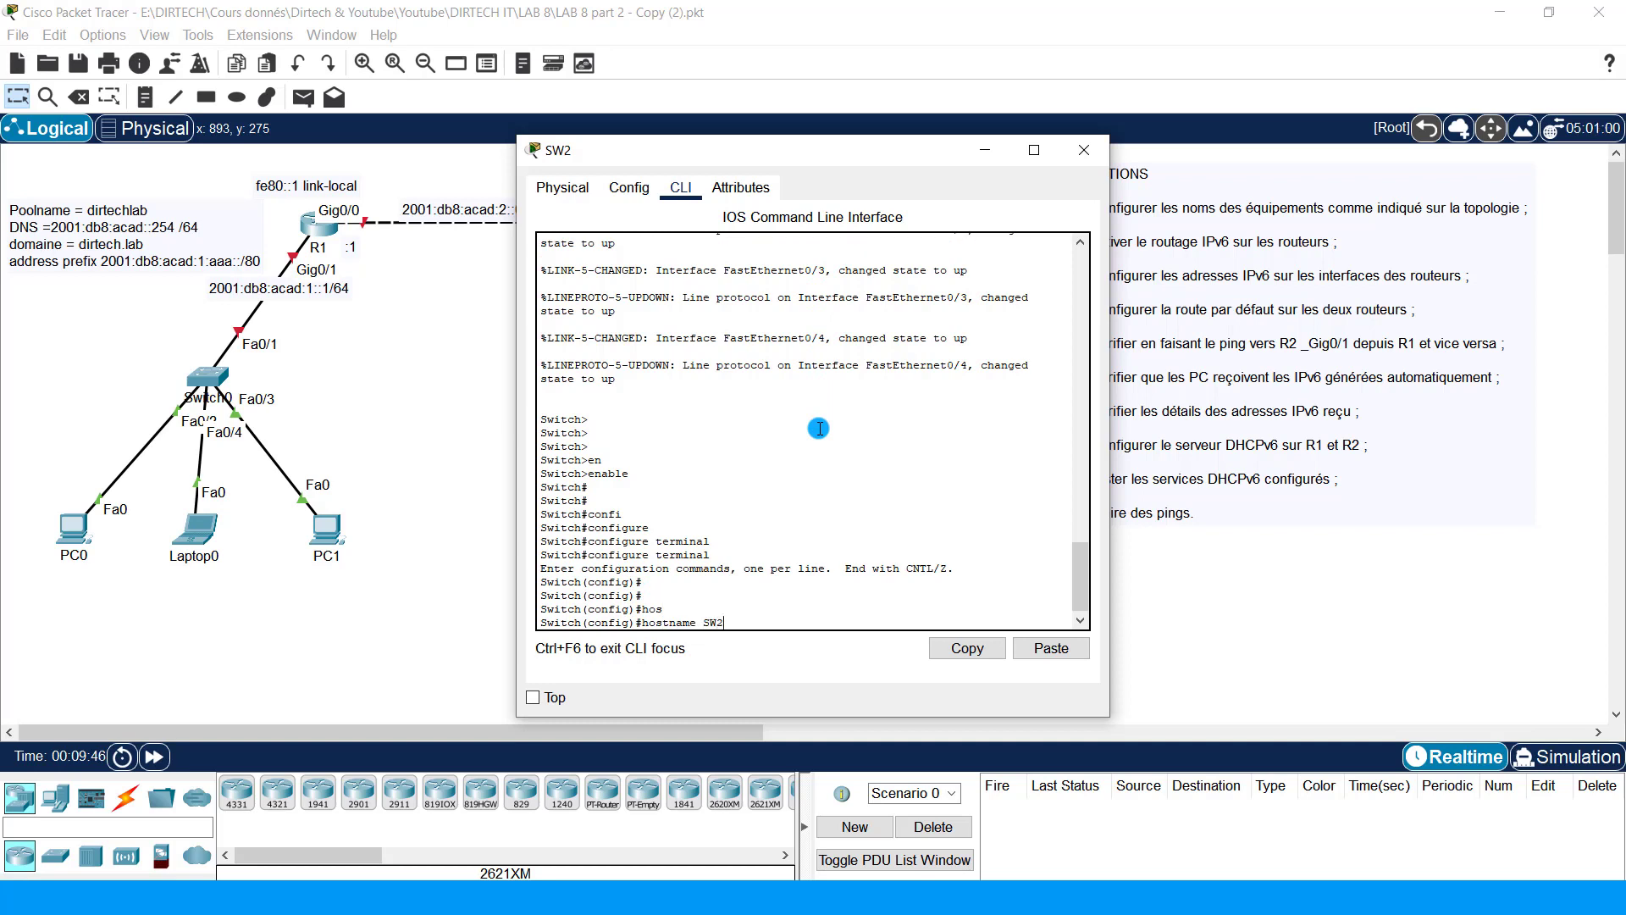
{"action": "type", "text": "SW2"}
{"action": "key", "text": "Return"}
{"action": "key", "text": "Return"}
{"action": "key", "text": "Return"}
{"action": "key", "text": "Return"}
Step: Leave configuration mode on SW2, save the configuration with the write command and close the switch's window
{"action": "type", "text": "end"}
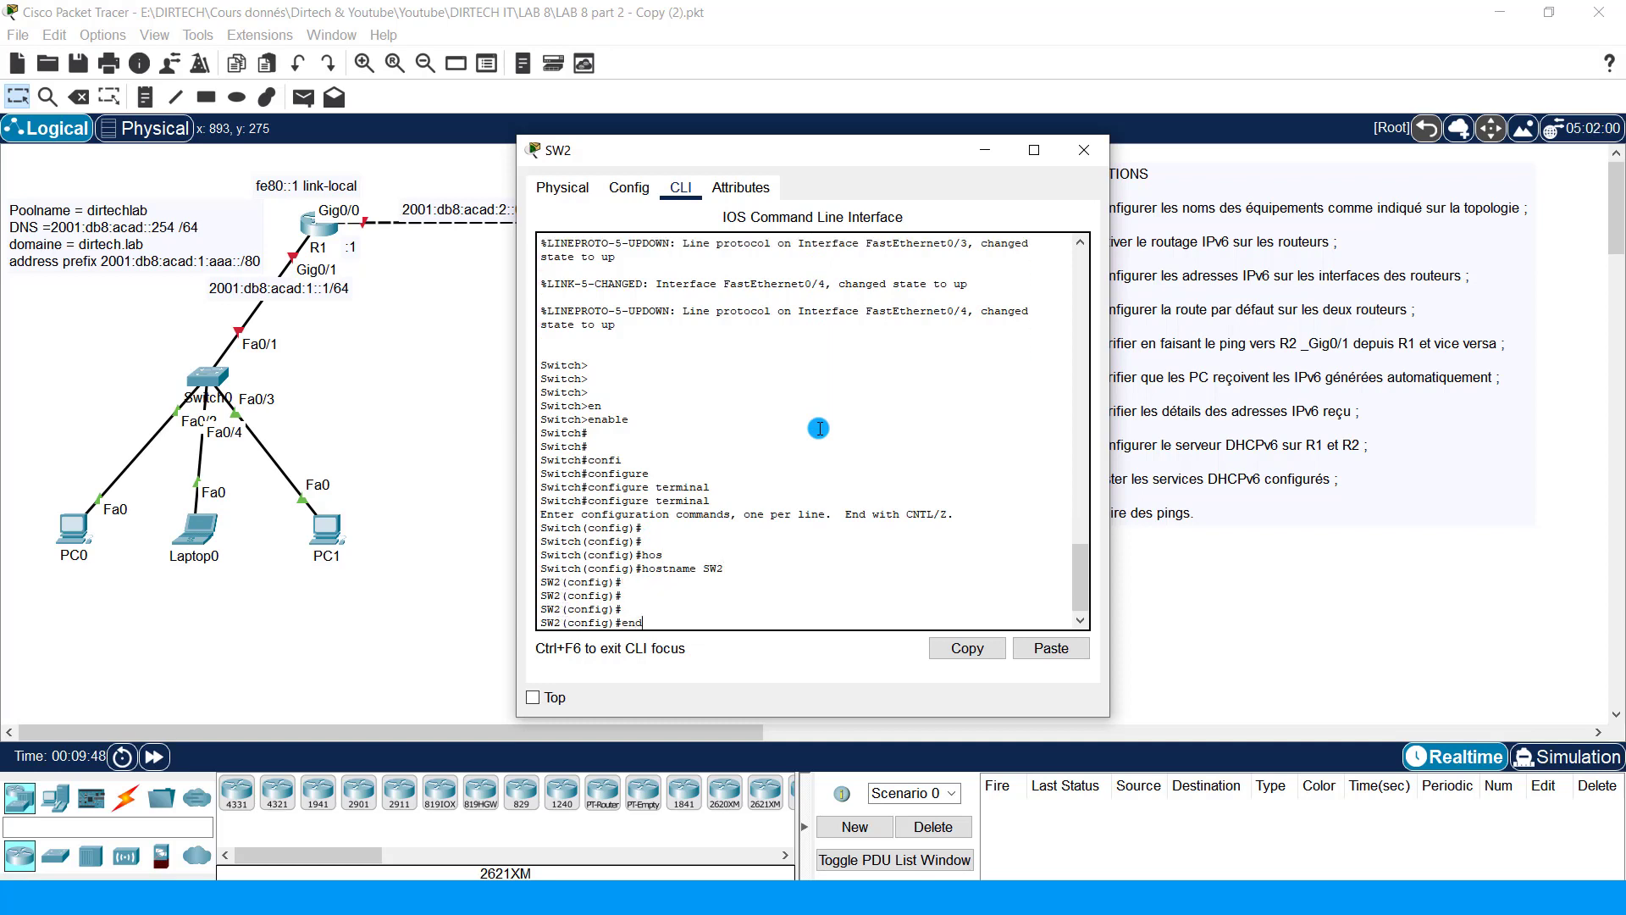
{"action": "key", "text": "Return"}
{"action": "type", "text": "wri"}
{"action": "key", "text": "Tab"}
{"action": "key", "text": "Return"}
{"action": "key", "text": "Return"}
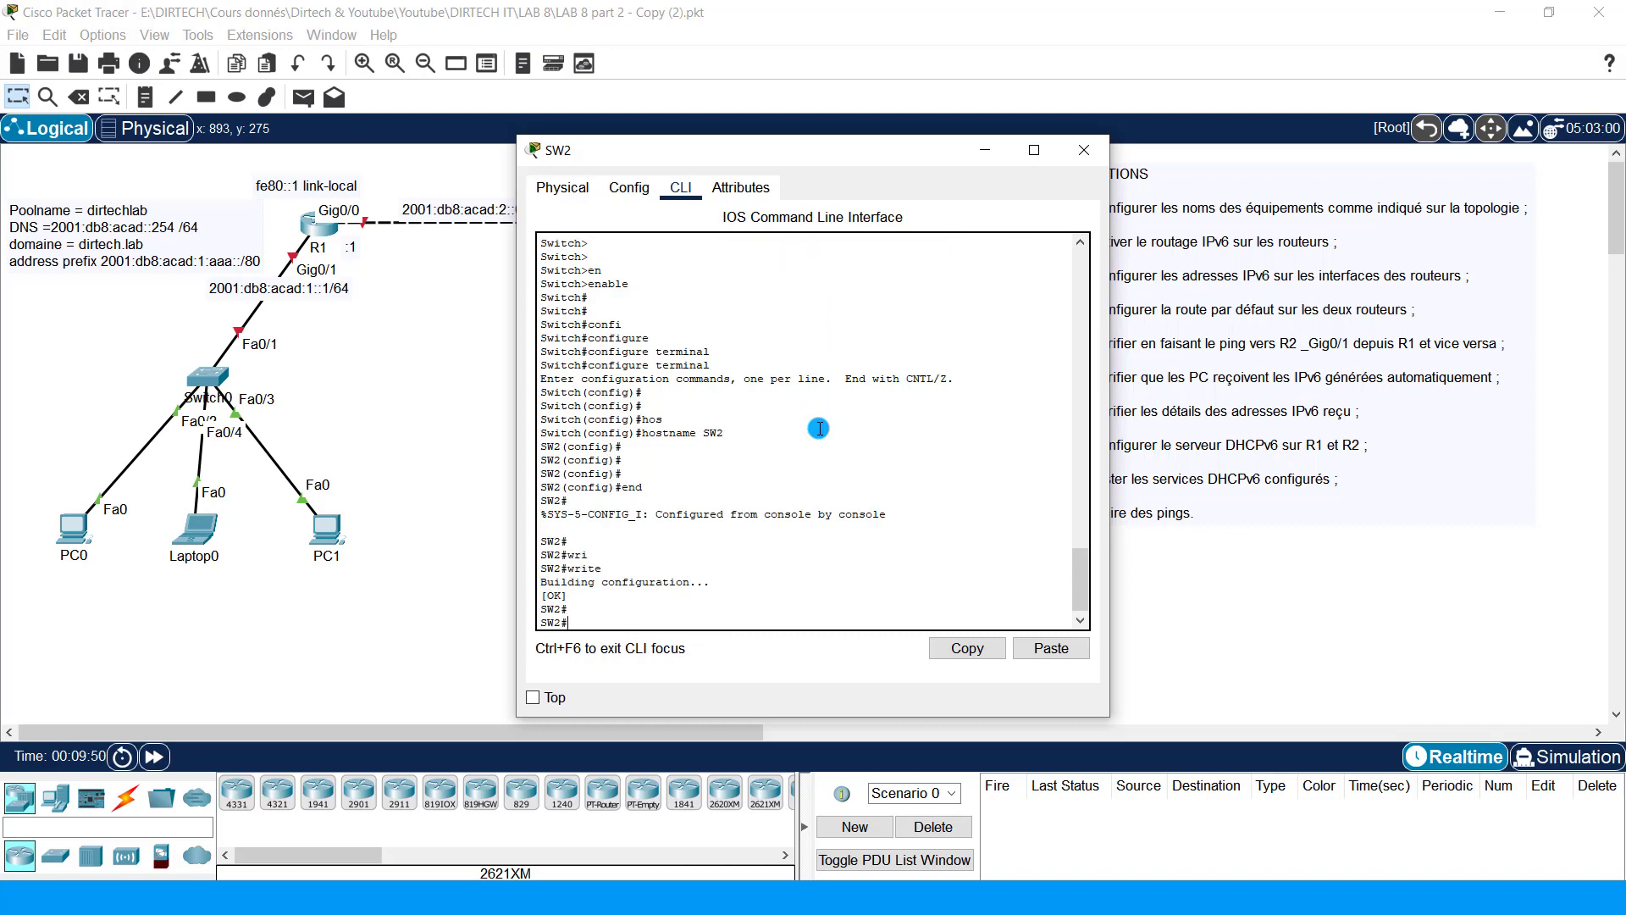
{"action": "left_click", "coordinate": [1085, 150]}
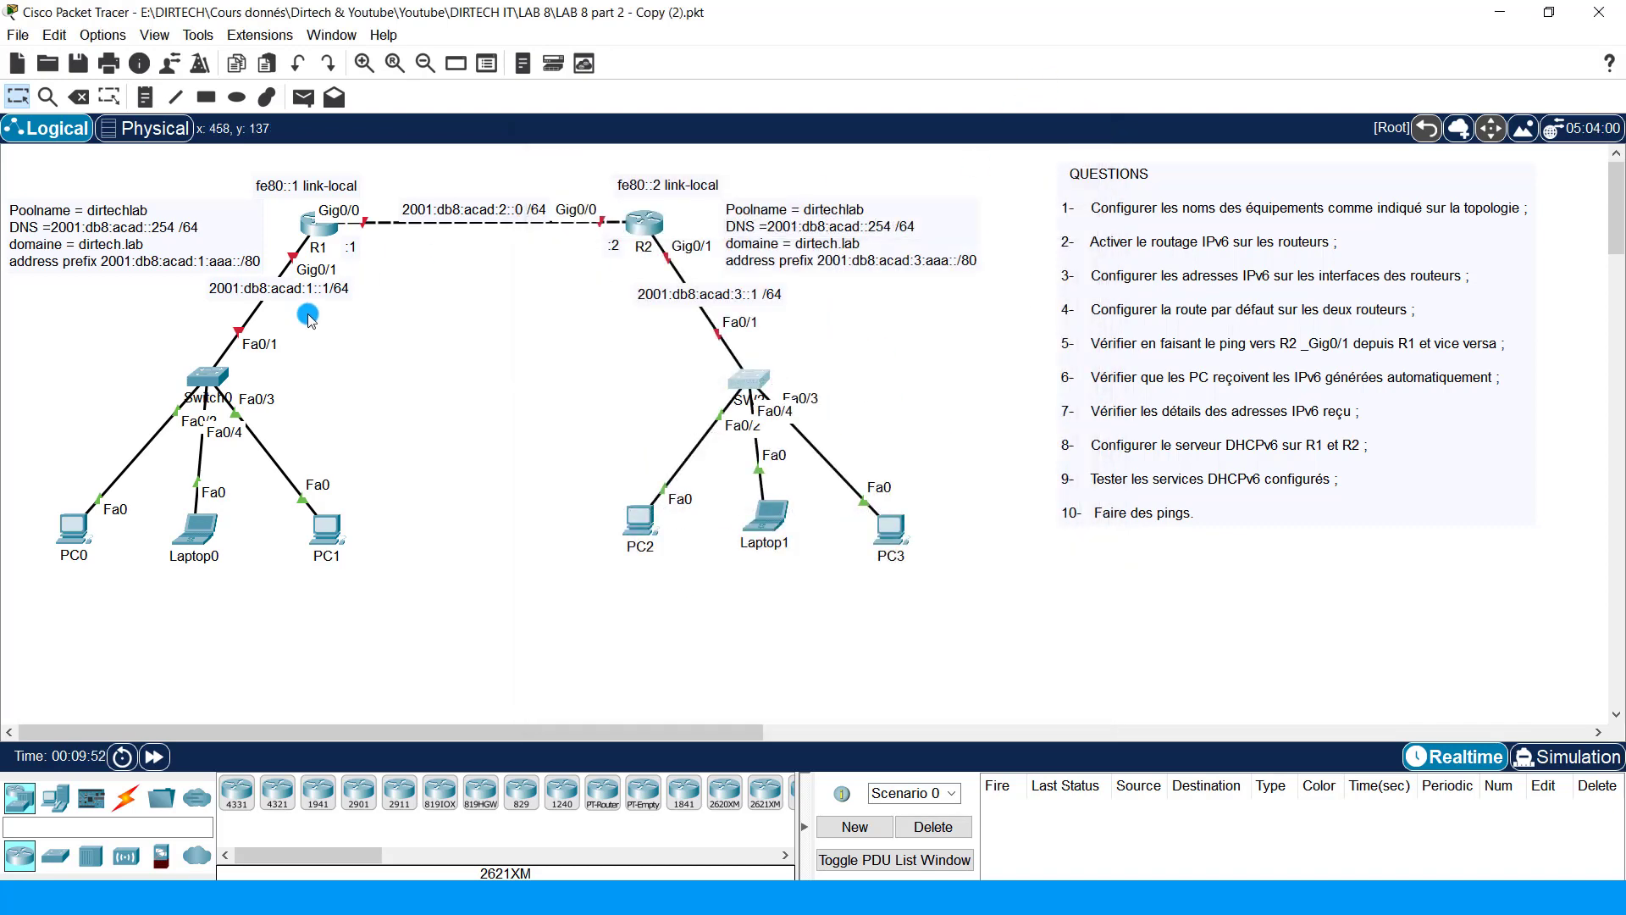
Step: Open the command line of Switch0 and enter privileged EXEC mode
{"action": "left_click", "coordinate": [209, 373]}
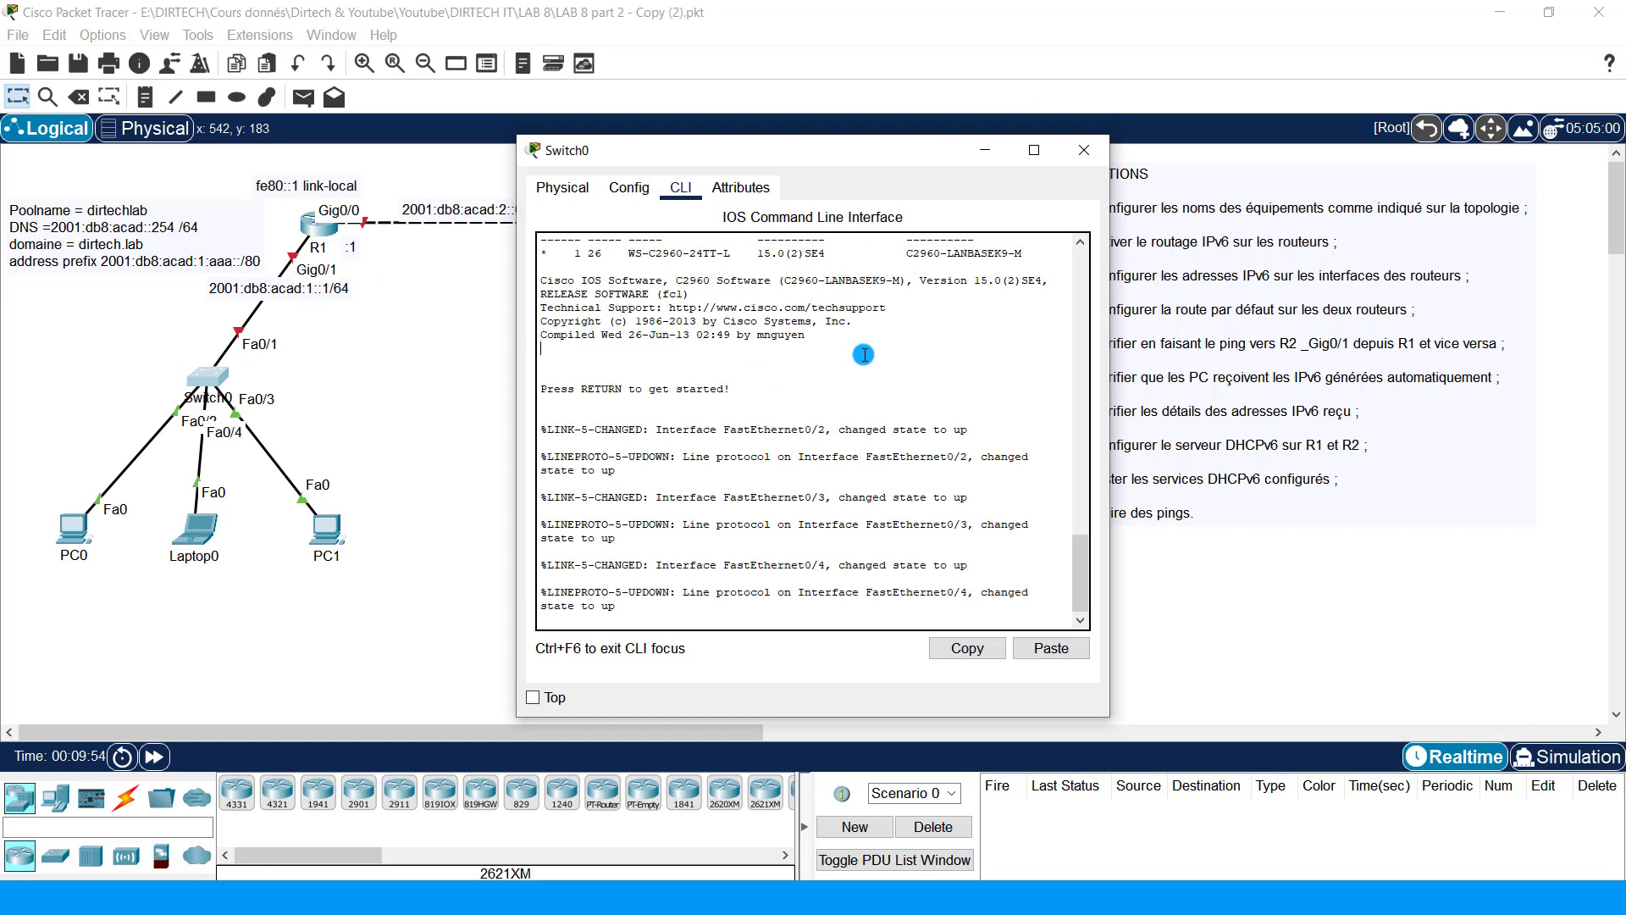
{"action": "key", "text": "Return"}
{"action": "key", "text": "Return"}
{"action": "key", "text": "Return"}
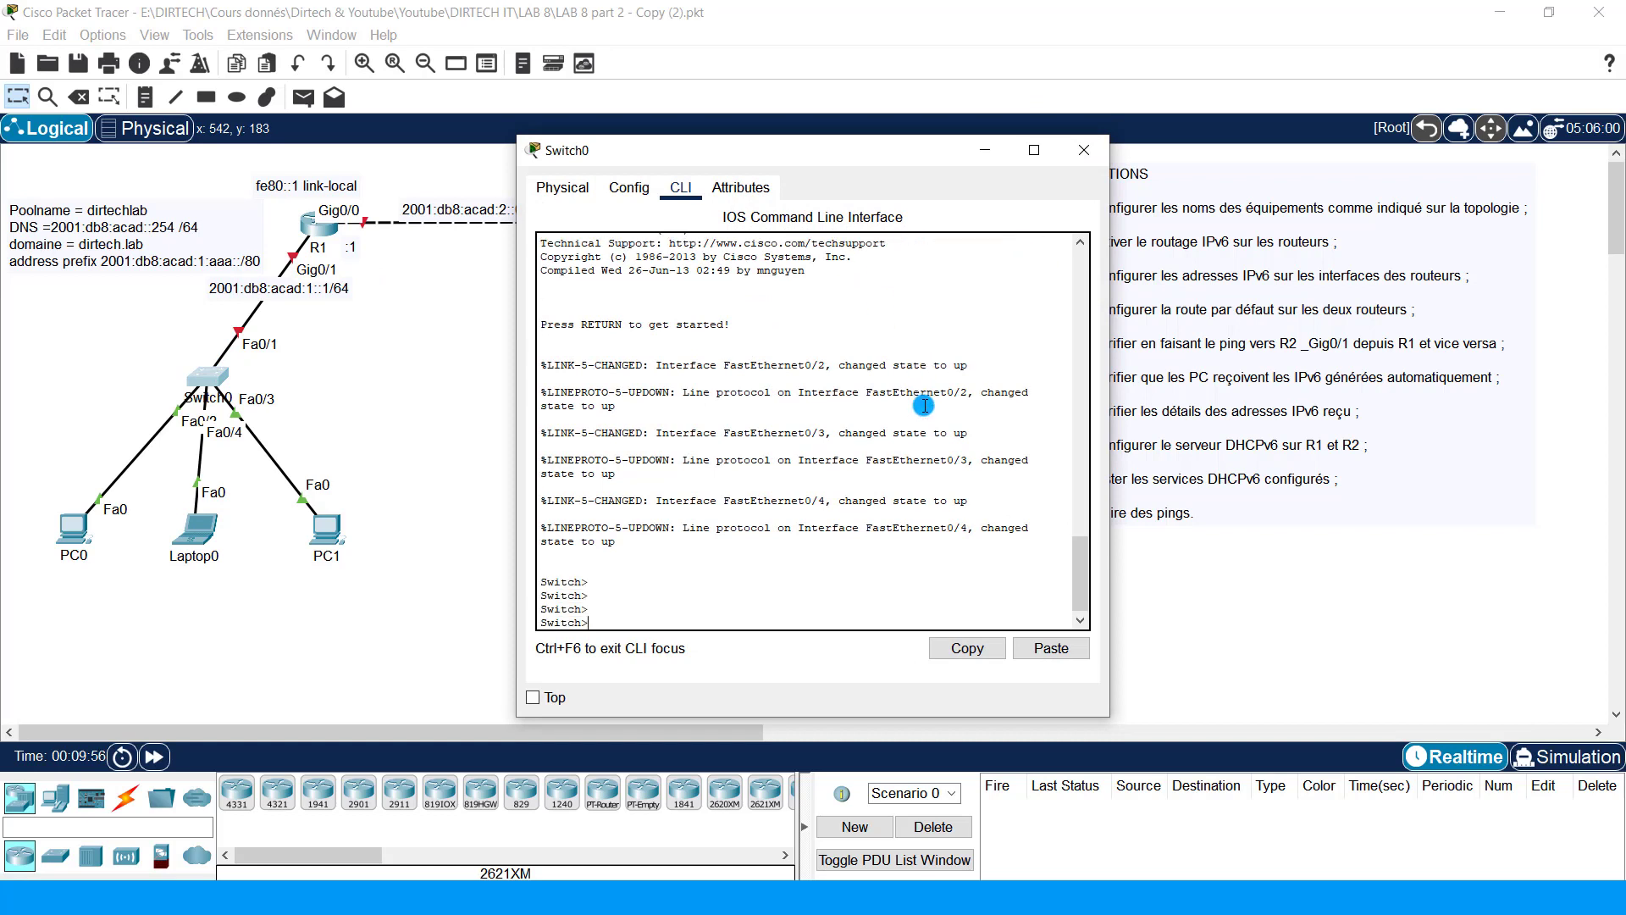
{"action": "type", "text": "en"}
{"action": "key", "text": "Tab"}
{"action": "key", "text": "Return"}
Step: Enter global configuration mode from the terminal on Switch0
{"action": "type", "text": "cofi"}
{"action": "key", "text": "Tab"}
{"action": "type", "text": "="}
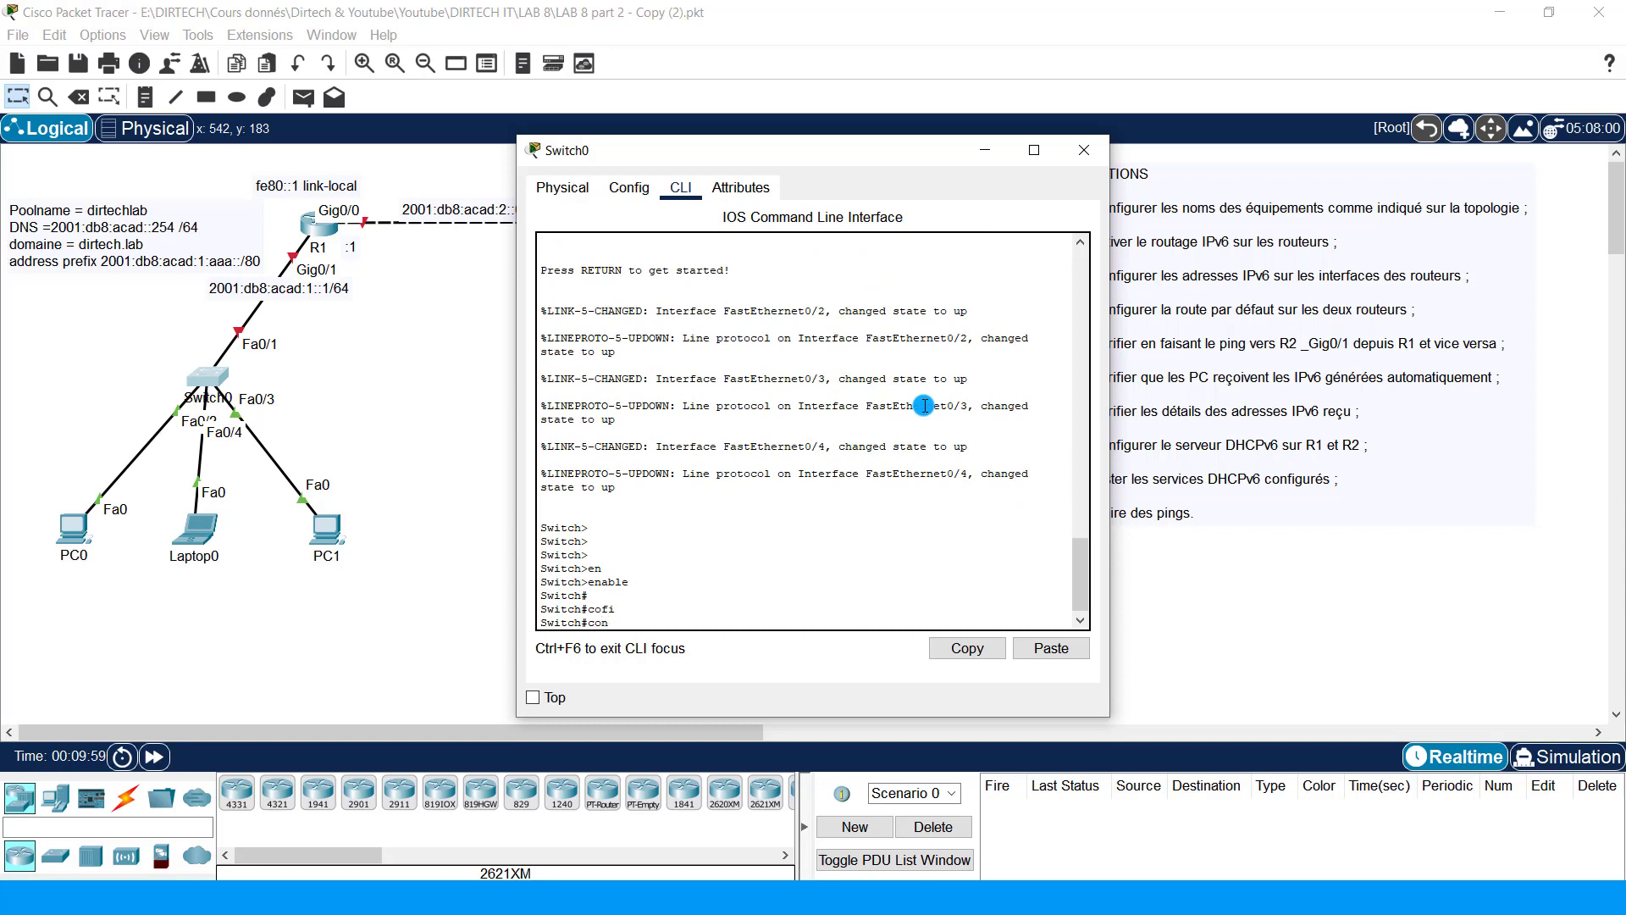
{"action": "type", "text": "f"}
{"action": "key", "text": "Tab"}
{"action": "type", "text": "terminal"}
{"action": "key", "text": "Return"}
{"action": "key", "text": "Return"}
{"action": "key", "text": "Return"}
{"action": "key", "text": "Return"}
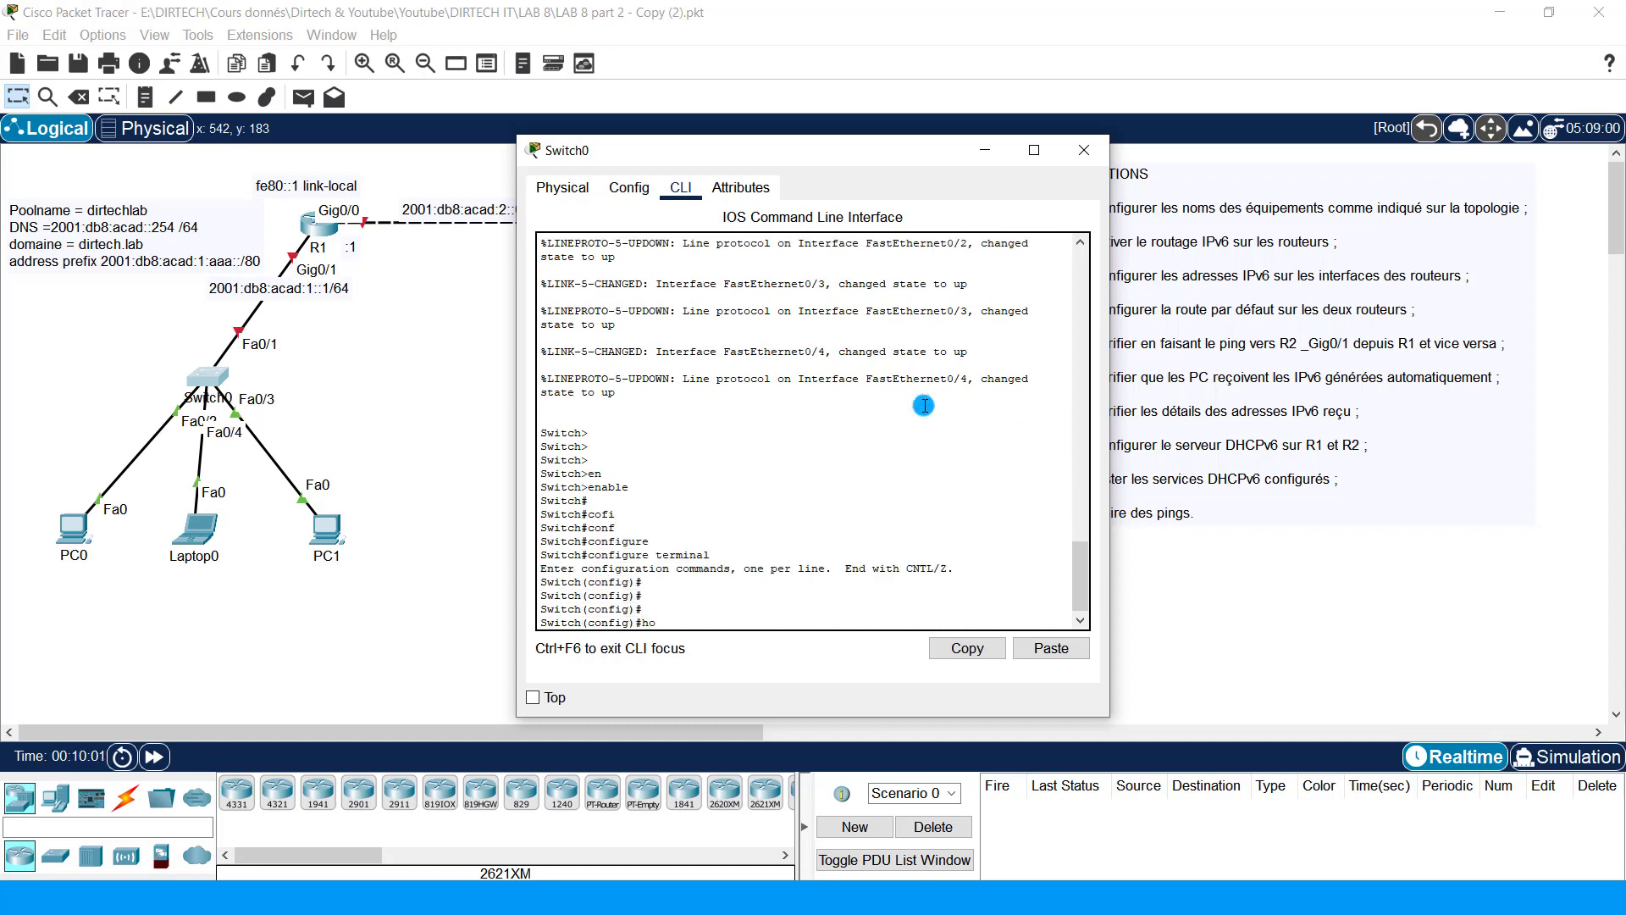
Step: Set the hostname of Switch0 to SW1
{"action": "type", "text": "ho"}
{"action": "key", "text": "Tab"}
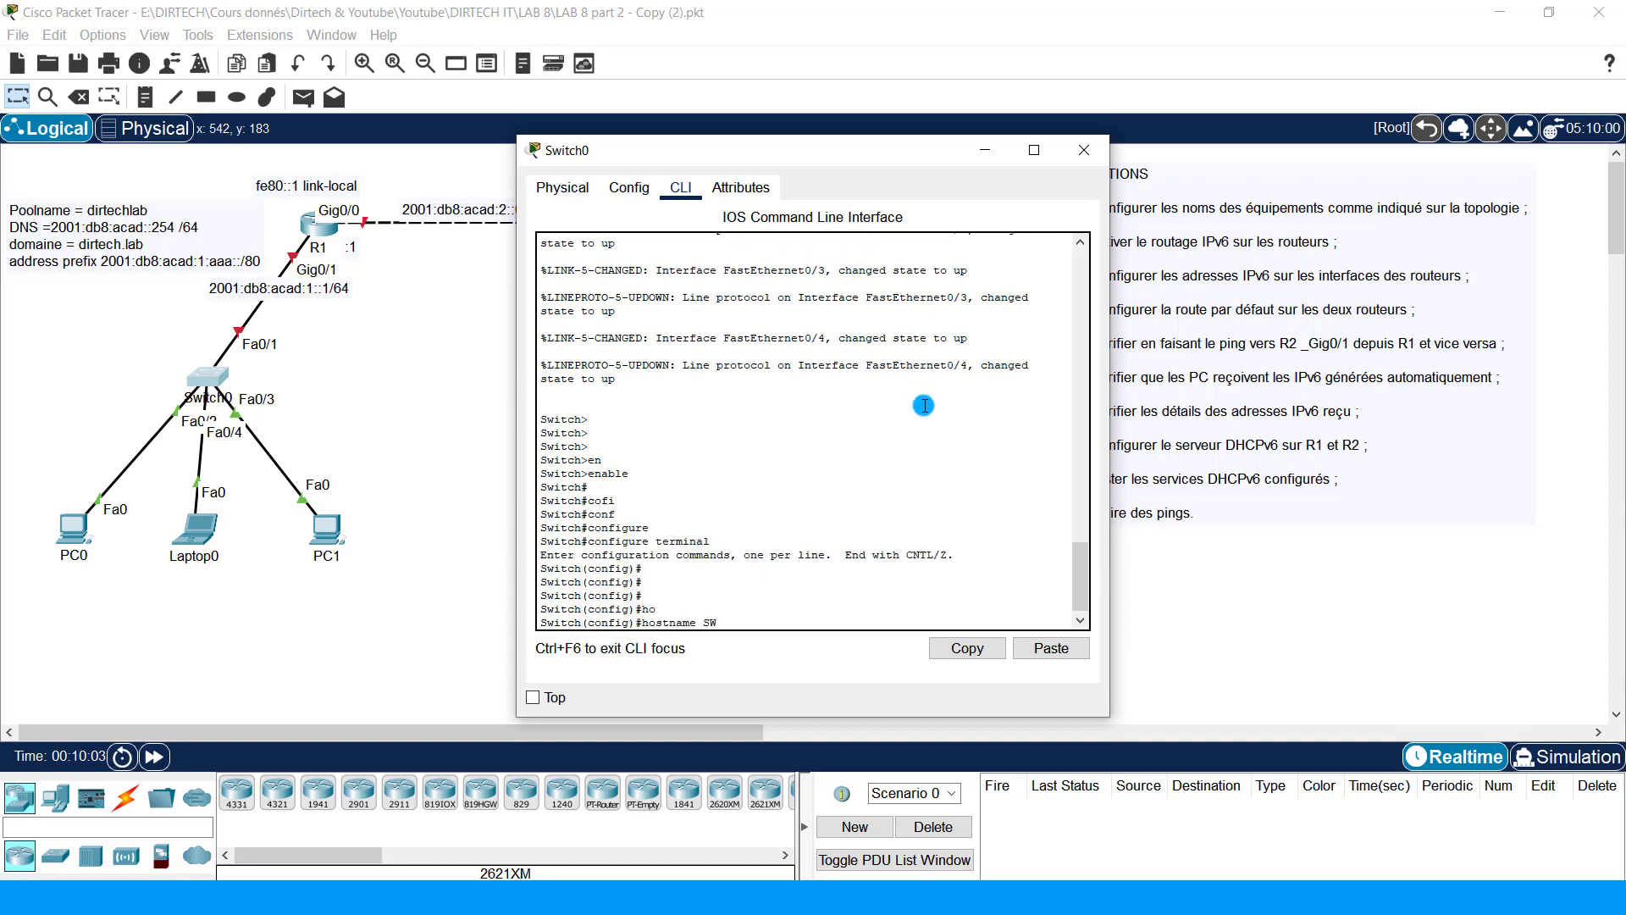
{"action": "type", "text": "SW1"}
{"action": "key", "text": "Return"}
{"action": "key", "text": "Return"}
{"action": "key", "text": "Return"}
{"action": "key", "text": "Return"}
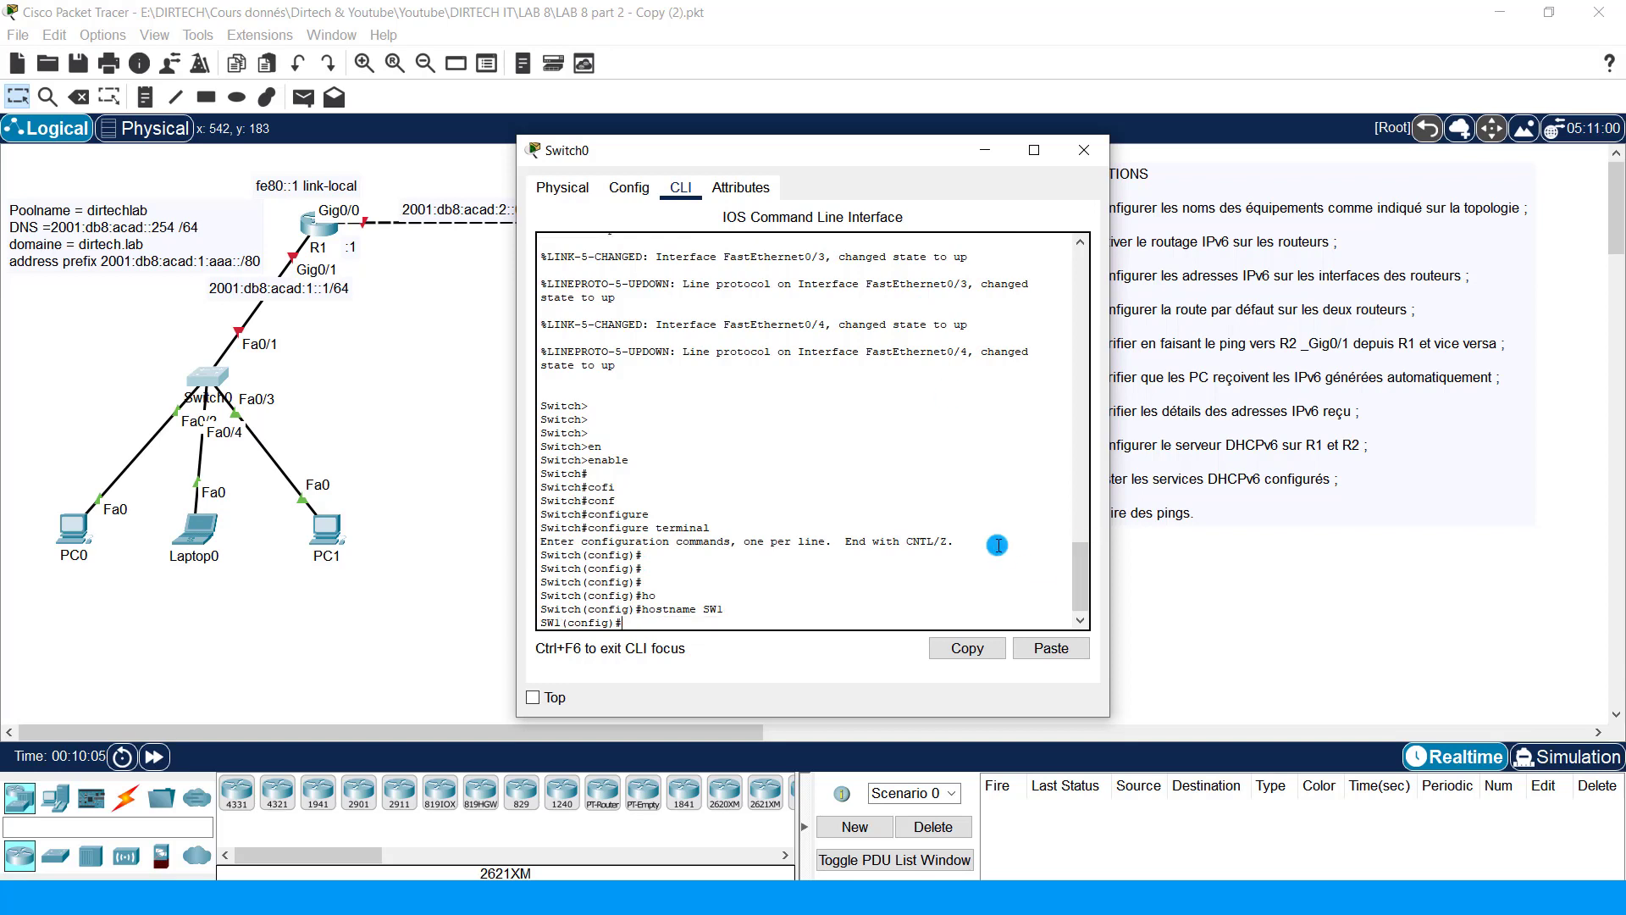
Step: Leave configuration mode on SW1, save the configuration with the write command and close the switch's window
{"action": "type", "text": "end"}
{"action": "key", "text": "Return"}
{"action": "key", "text": "Return"}
{"action": "key", "text": "Return"}
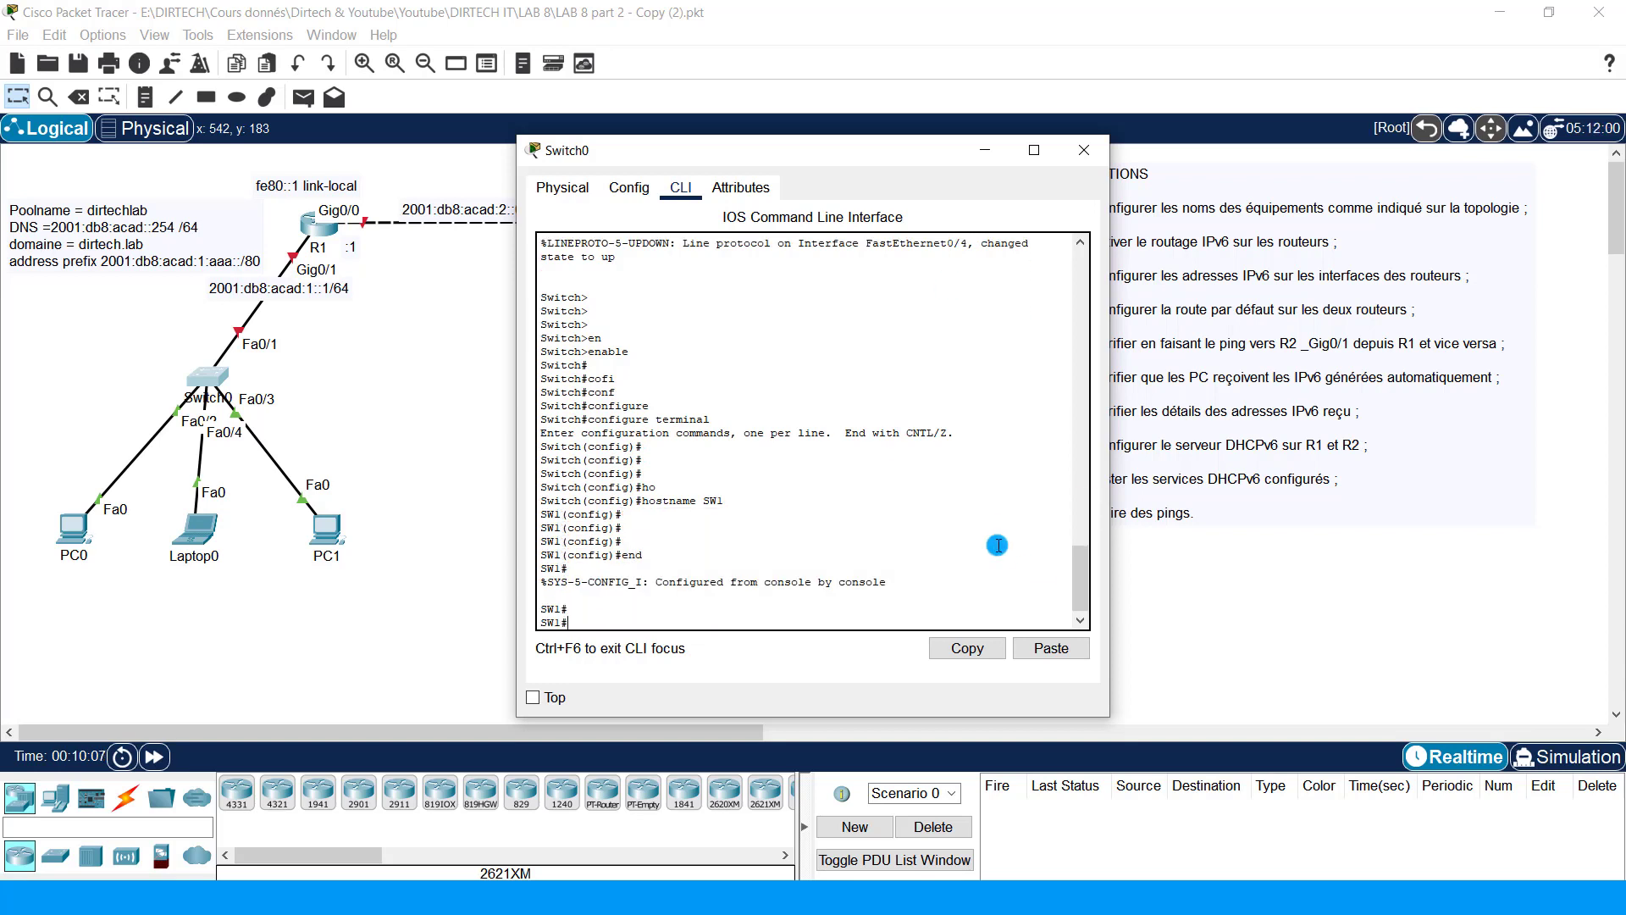
{"action": "type", "text": "wri"}
{"action": "key", "text": "Tab"}
{"action": "key", "text": "Return"}
{"action": "key", "text": "Return"}
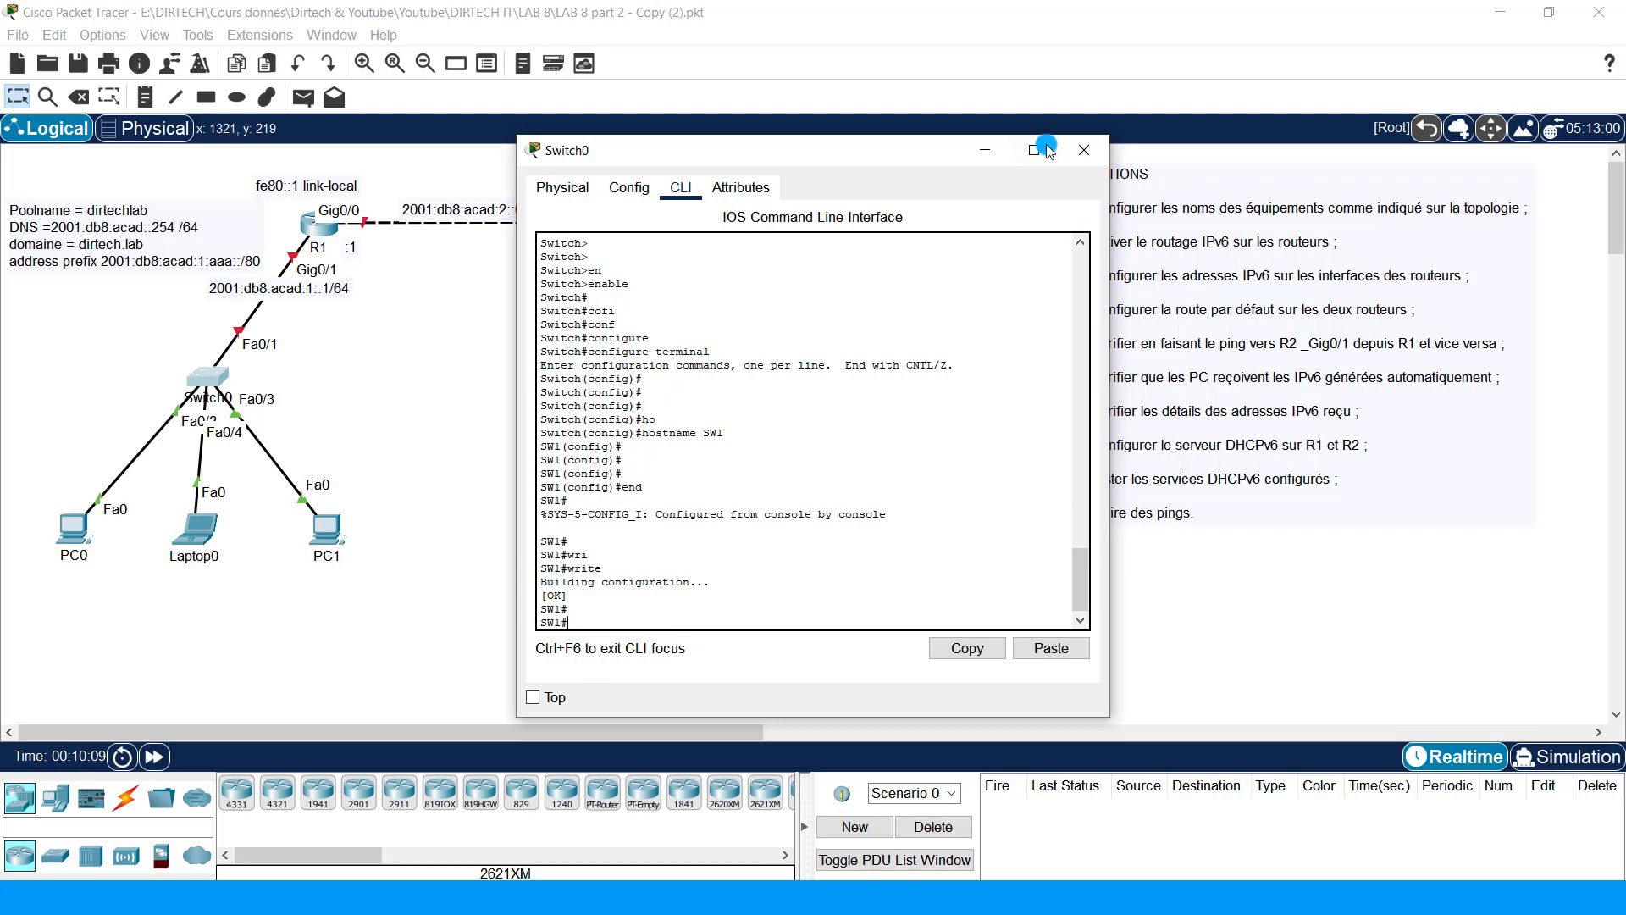
{"action": "left_click", "coordinate": [1073, 152]}
Step: Rename the Switch0 label in the topology to SW1
{"action": "left_click", "coordinate": [227, 397]}
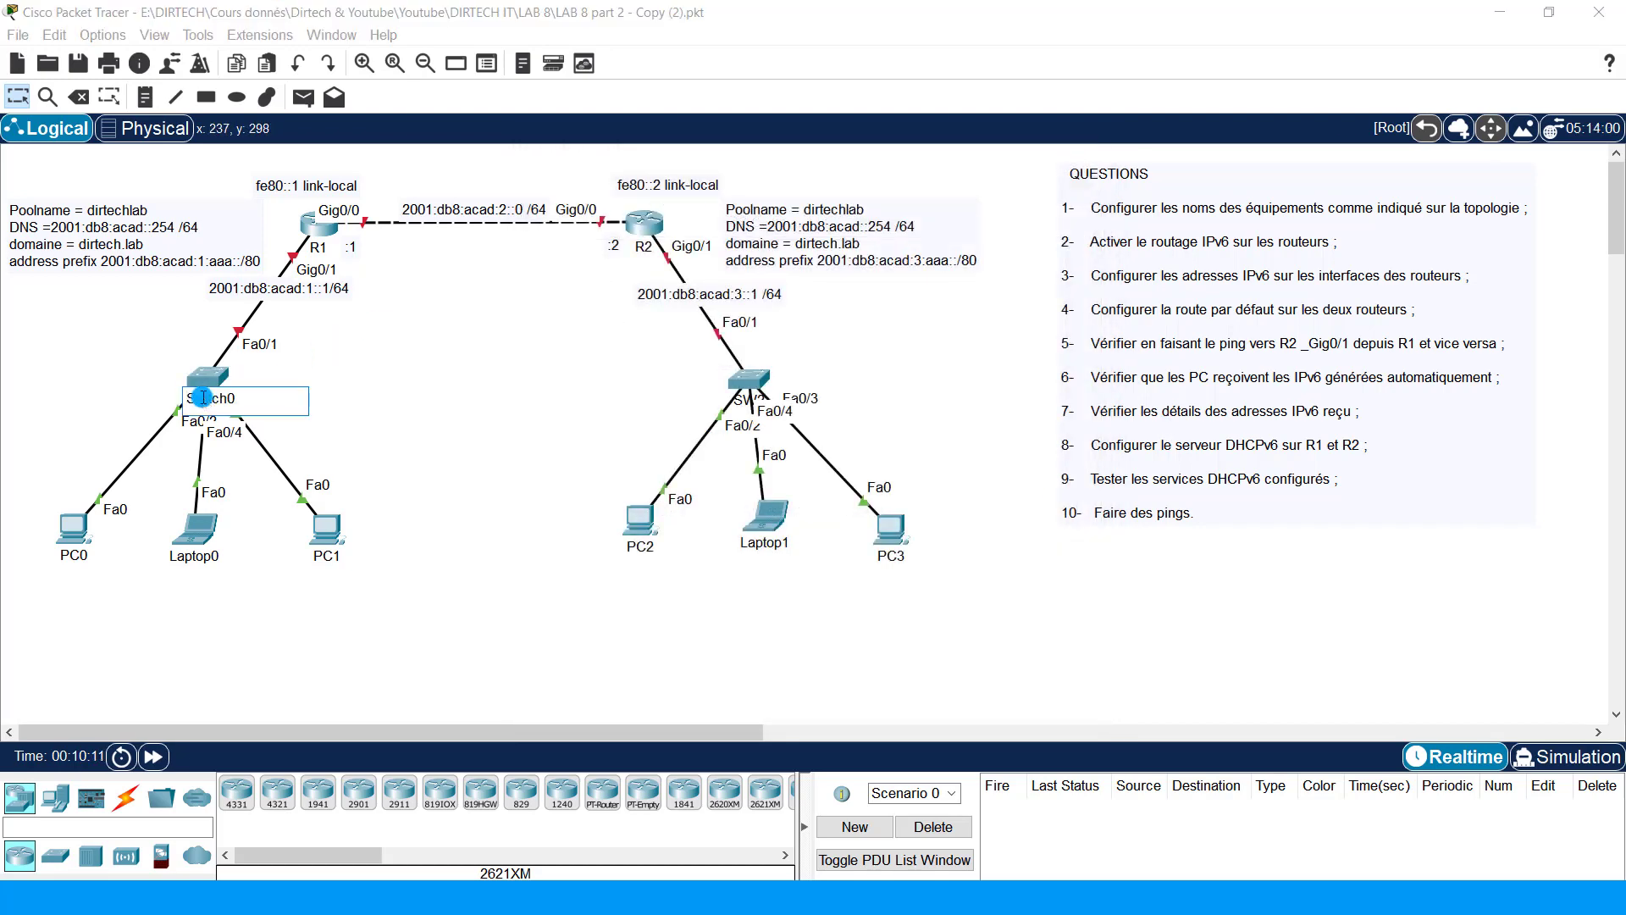
{"action": "key", "text": "ctrl+a"}
{"action": "type", "text": "S"}
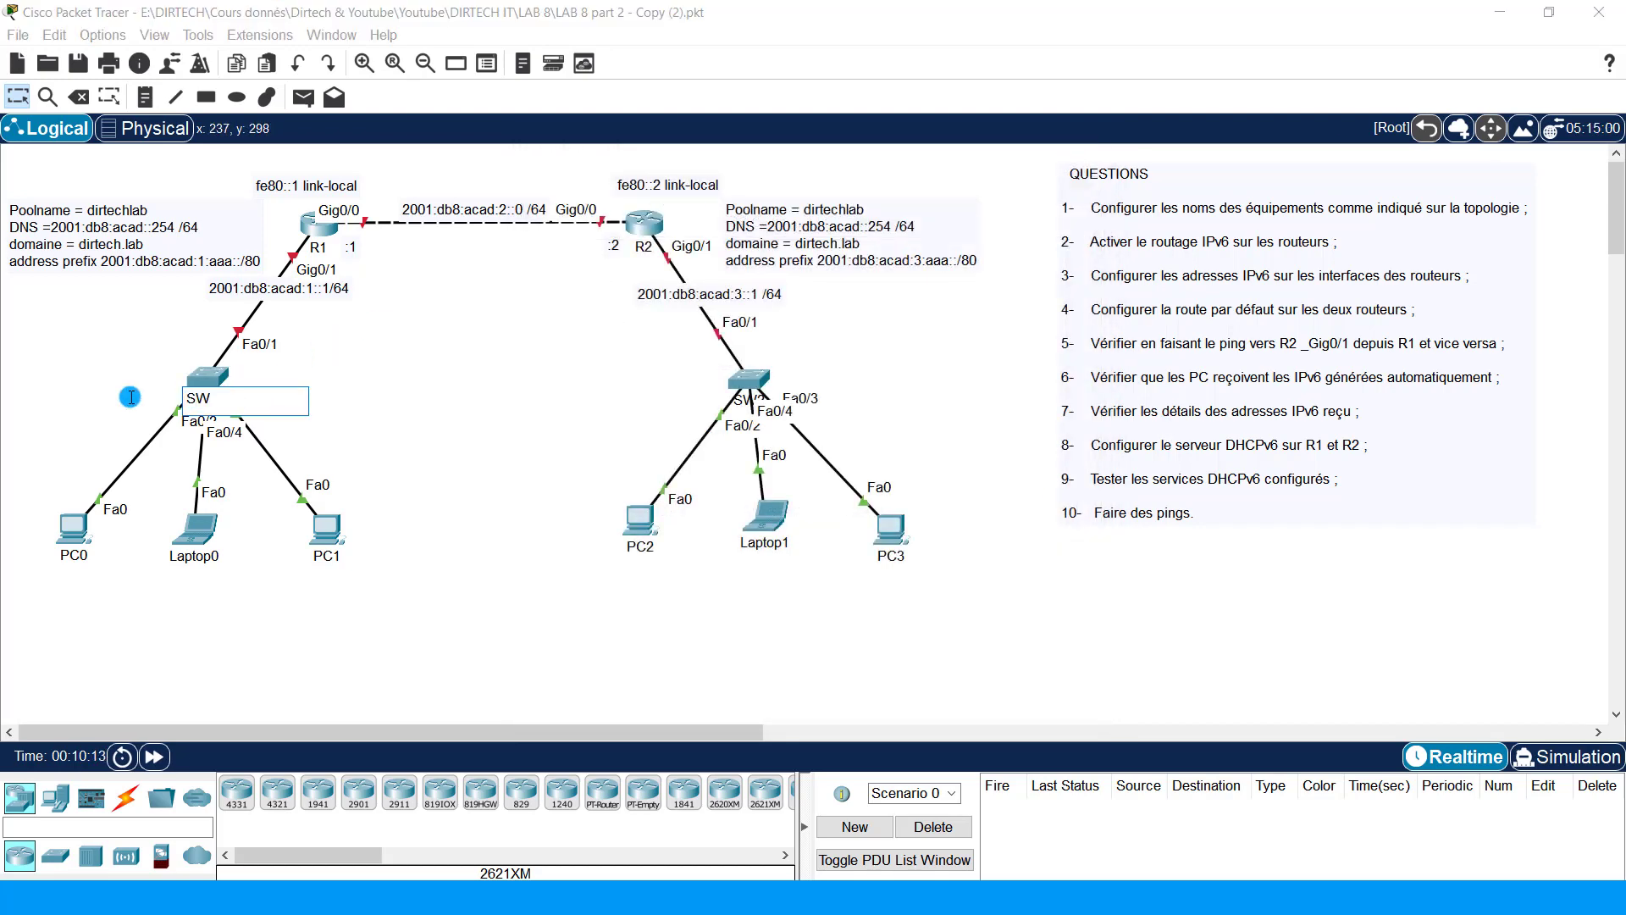
{"action": "left_click", "coordinate": [394, 330]}
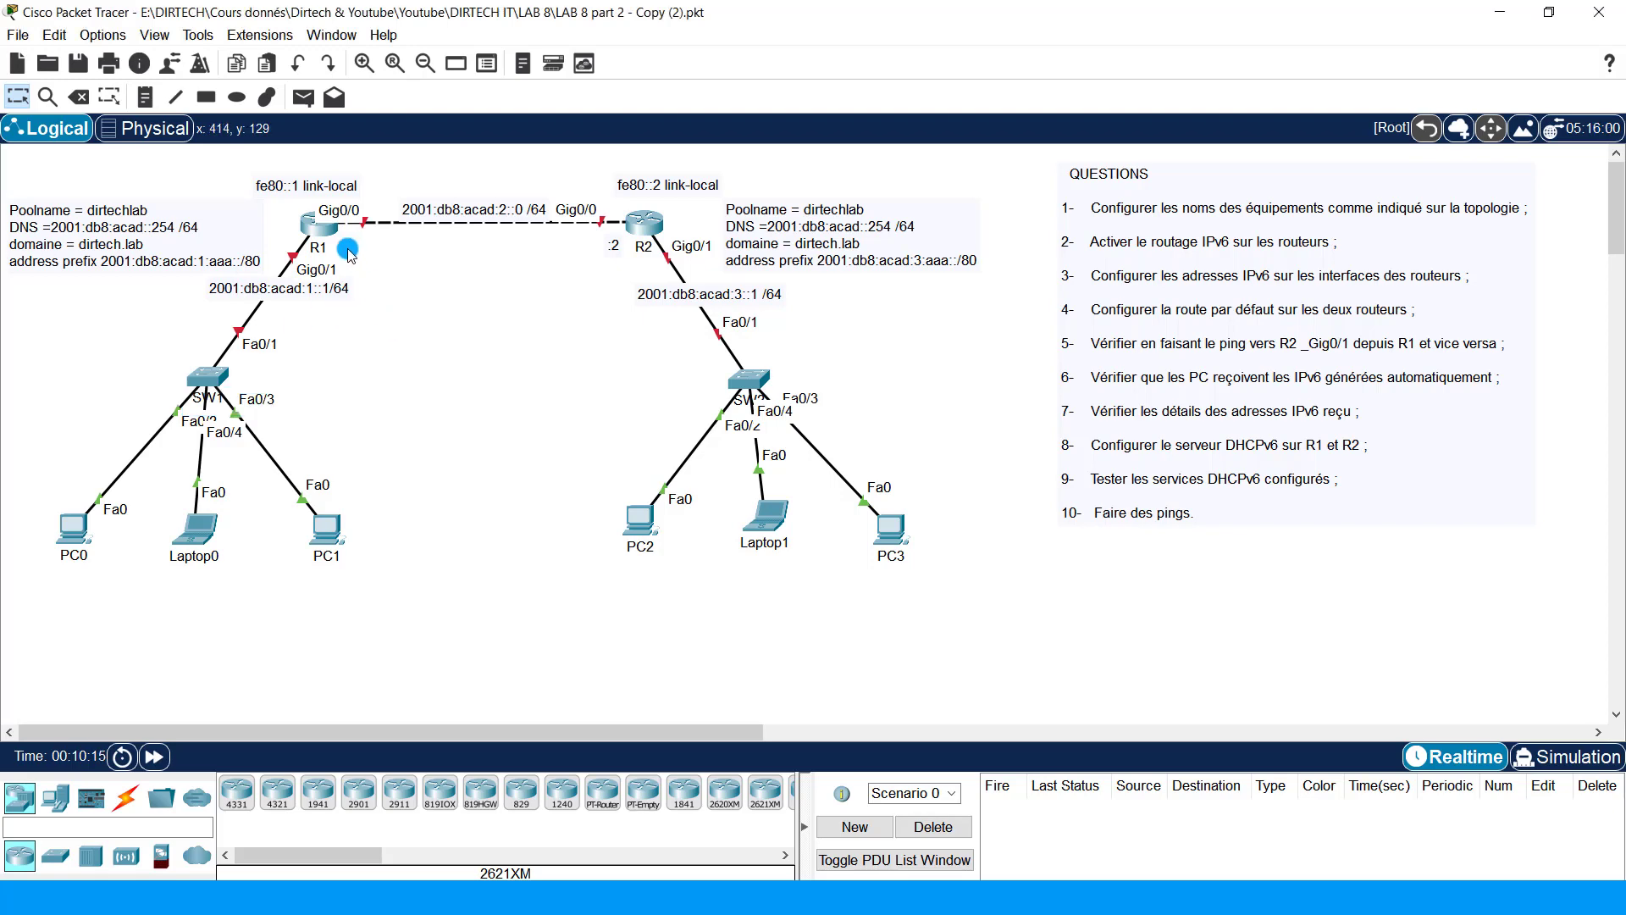
Step: Open the command line of router R1 and enter privileged EXEC mode
{"action": "left_click", "coordinate": [317, 225]}
{"action": "key", "text": "Return"}
{"action": "key", "text": "Return"}
{"action": "key", "text": "Return"}
{"action": "key", "text": "Return"}
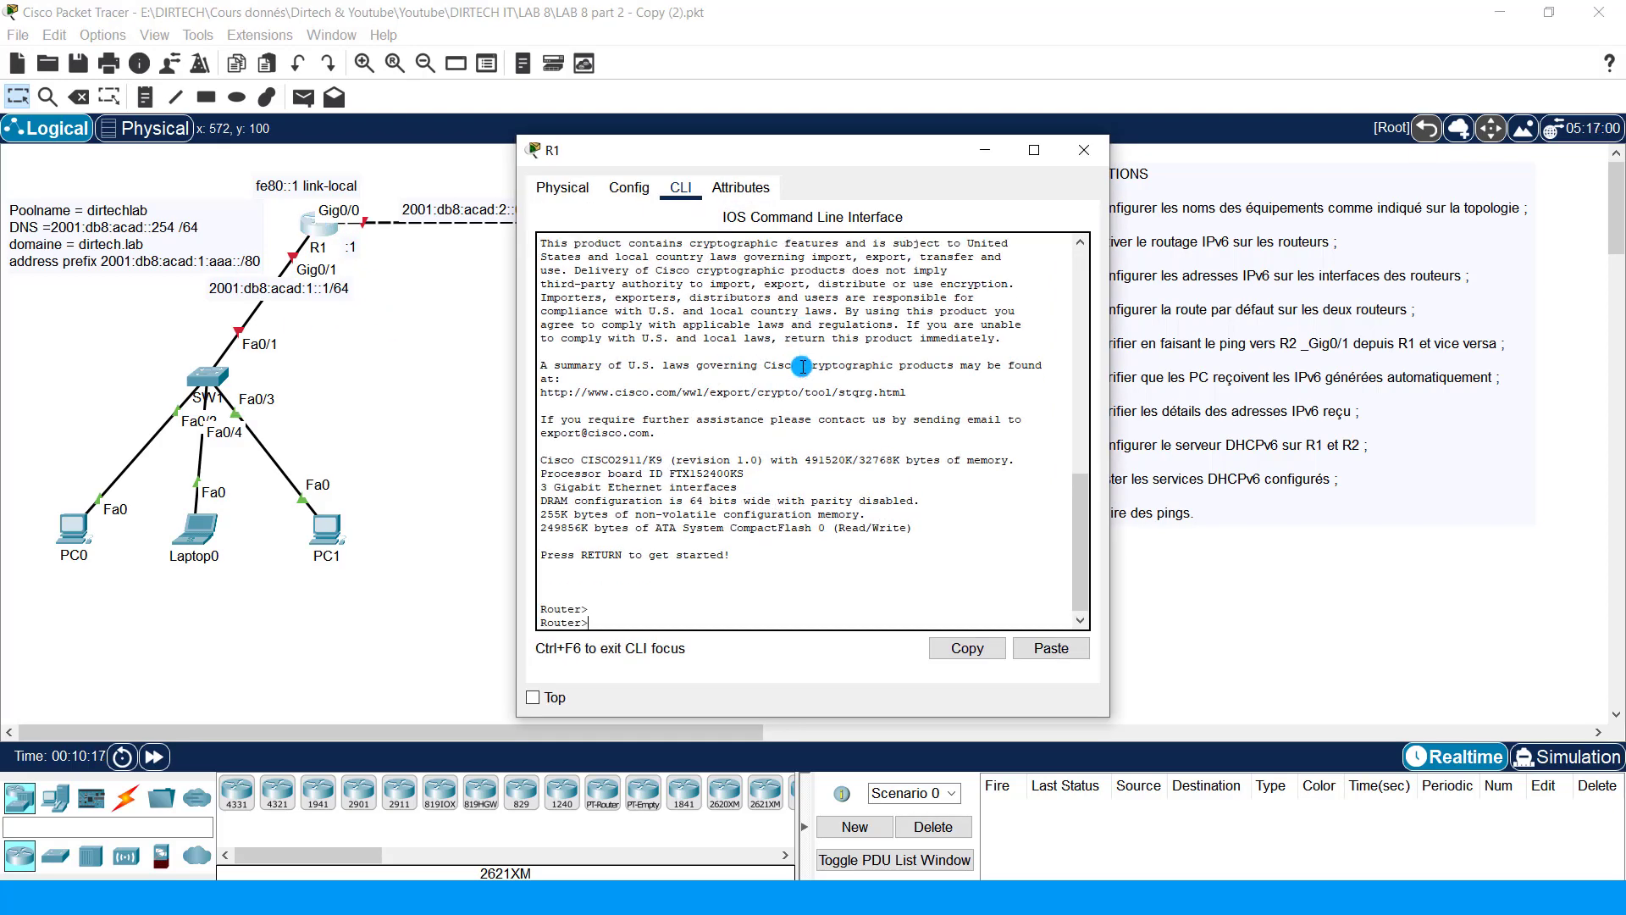
{"action": "type", "text": "E"}
{"action": "key", "text": "Return"}
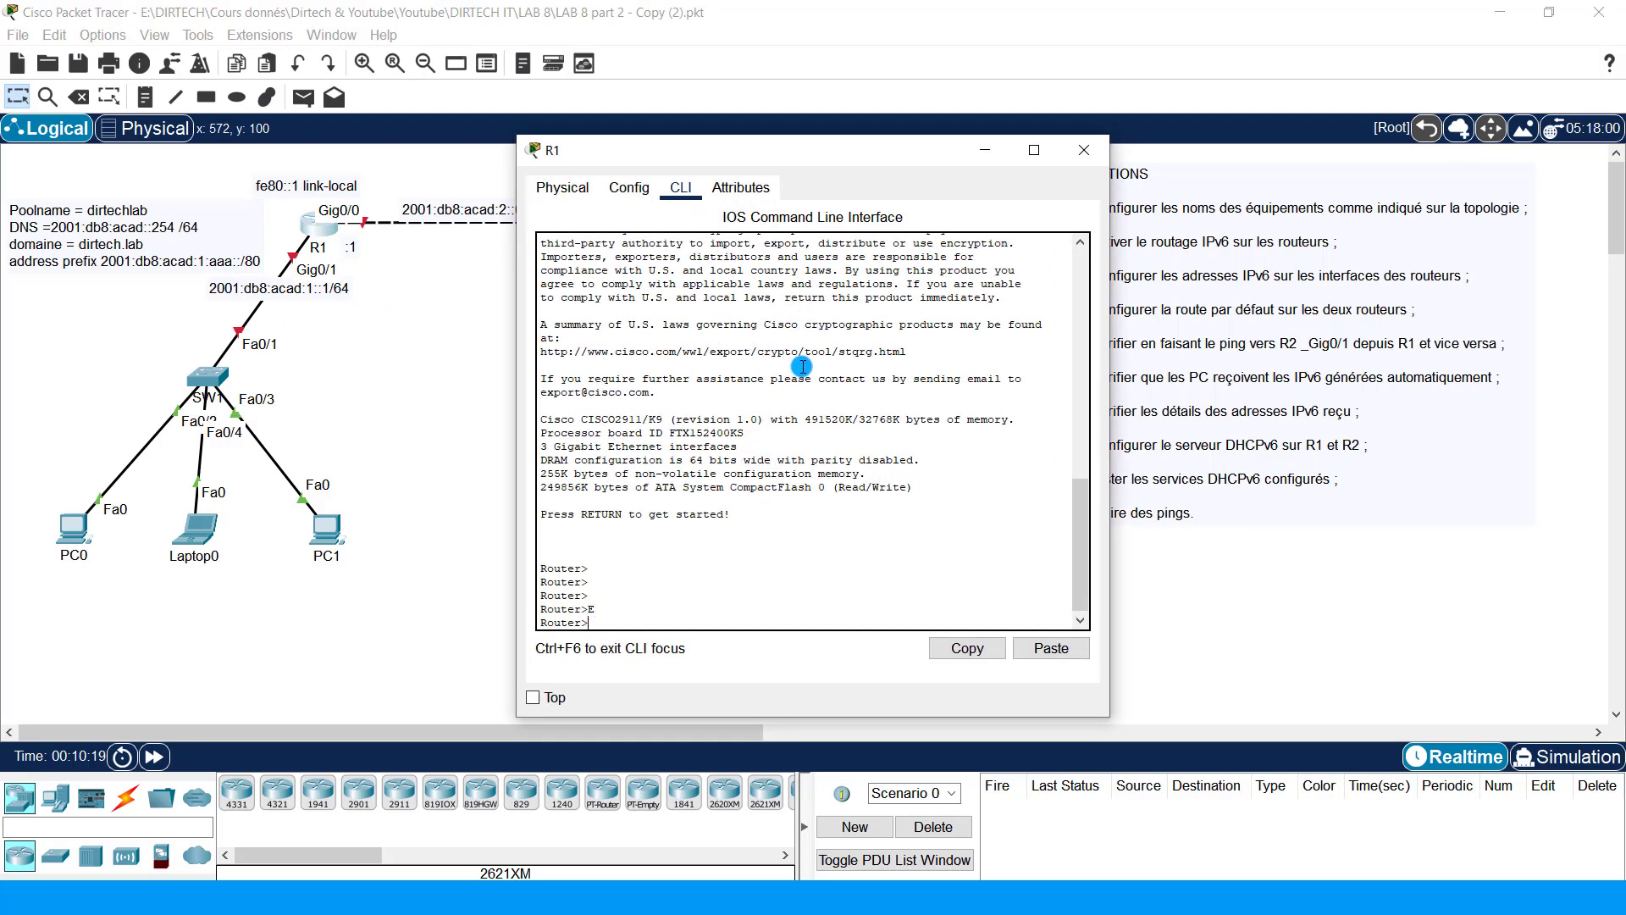
{"action": "type", "text": "EN"}
{"action": "key", "text": "Tab"}
{"action": "key", "text": "Return"}
{"action": "key", "text": "Return"}
{"action": "key", "text": "Return"}
{"action": "key", "text": "Return"}
{"action": "key", "text": "Return"}
{"action": "key", "text": "Return"}
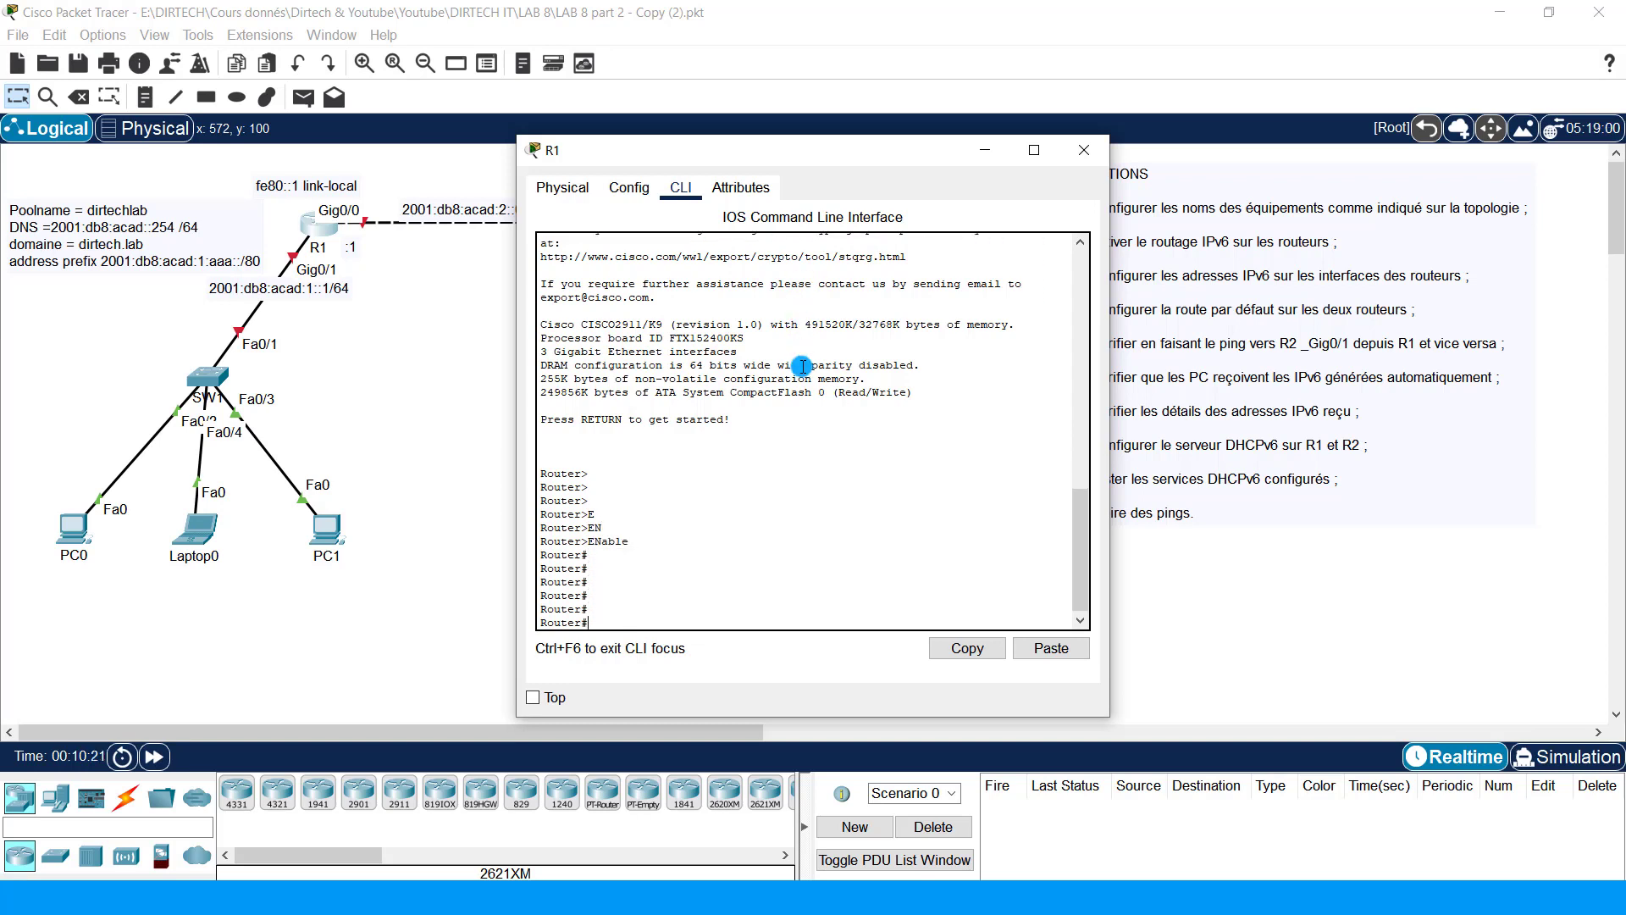
Step: Enter global configuration mode from the terminal on router R1
{"action": "type", "text": "CONFI"}
{"action": "key", "text": "Tab"}
{"action": "type", "text": "t"}
{"action": "key", "text": "Tab"}
{"action": "key", "text": "Return"}
{"action": "key", "text": "Return"}
{"action": "key", "text": "Return"}
{"action": "key", "text": "Return"}
Step: Set the hostname of the open router to R1
{"action": "type", "text": "ho"}
{"action": "key", "text": "Tab"}
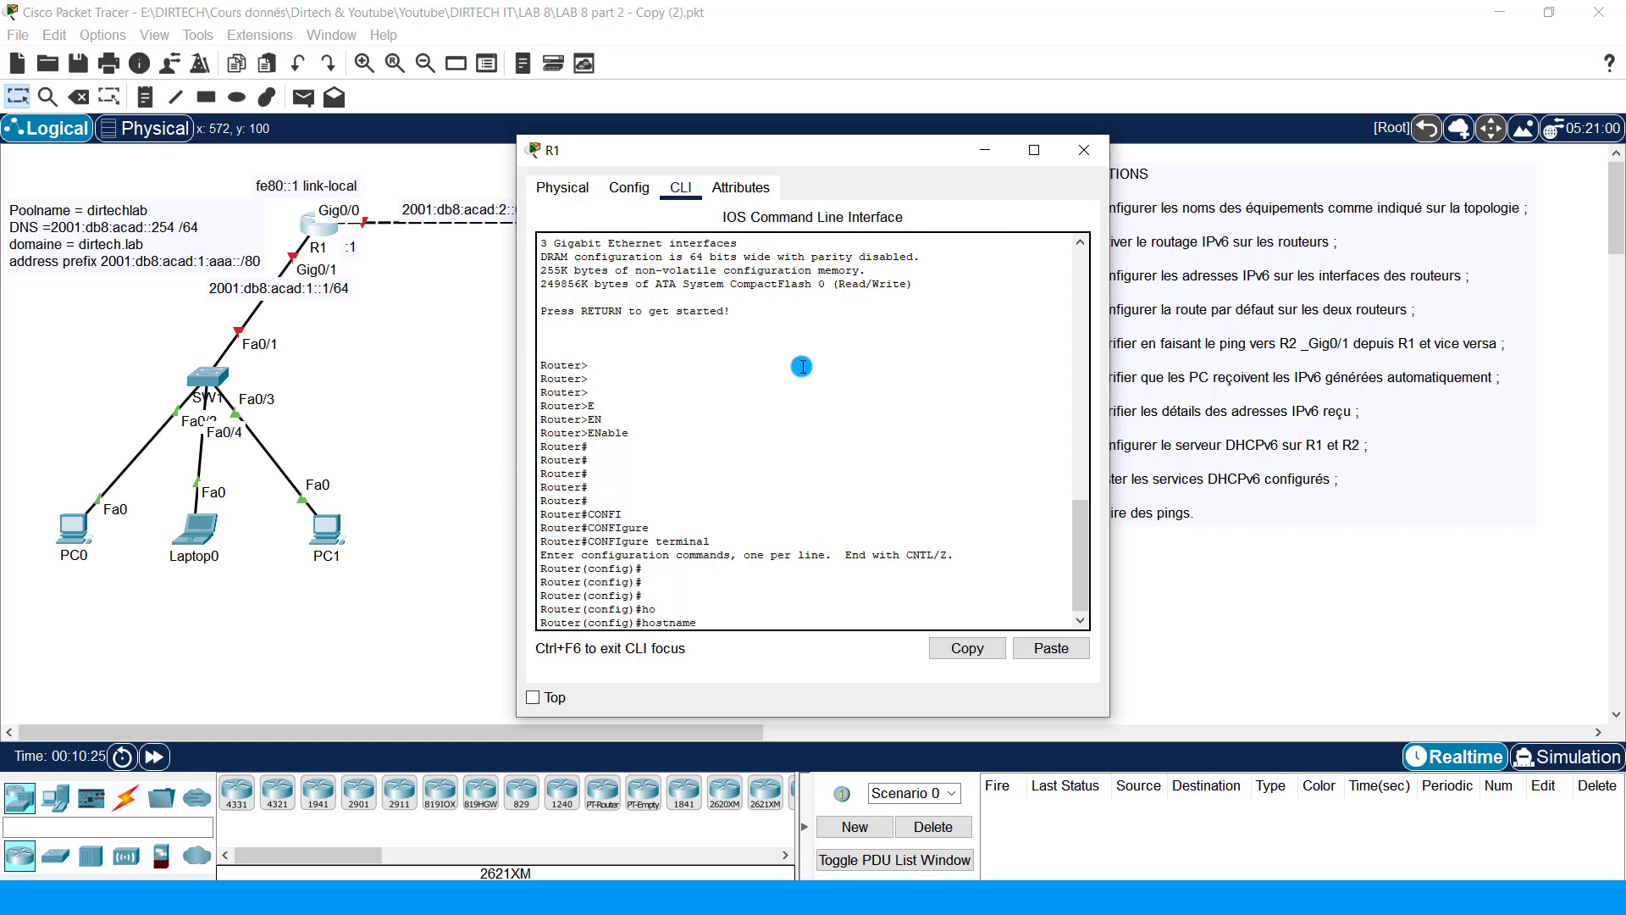
{"action": "type", "text": "R1"}
{"action": "key", "text": "Return"}
{"action": "key", "text": "Return"}
{"action": "key", "text": "Return"}
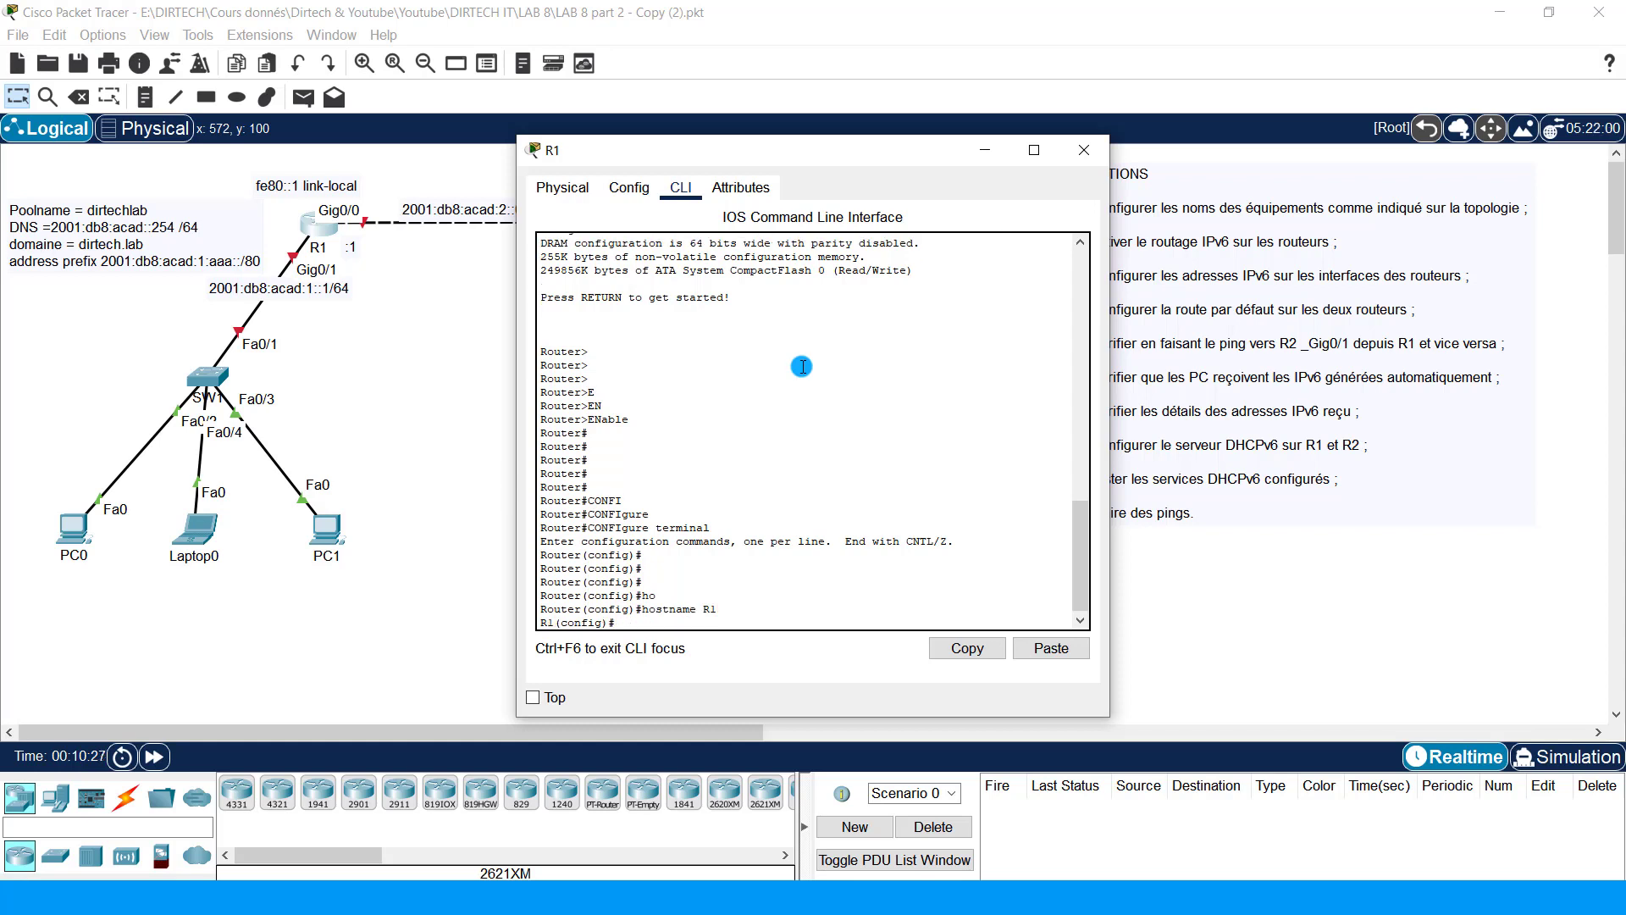
Step: Leave configuration mode on R1 and close the router's window
{"action": "type", "text": "end"}
{"action": "key", "text": "Return"}
{"action": "key", "text": "Return"}
{"action": "key", "text": "Return"}
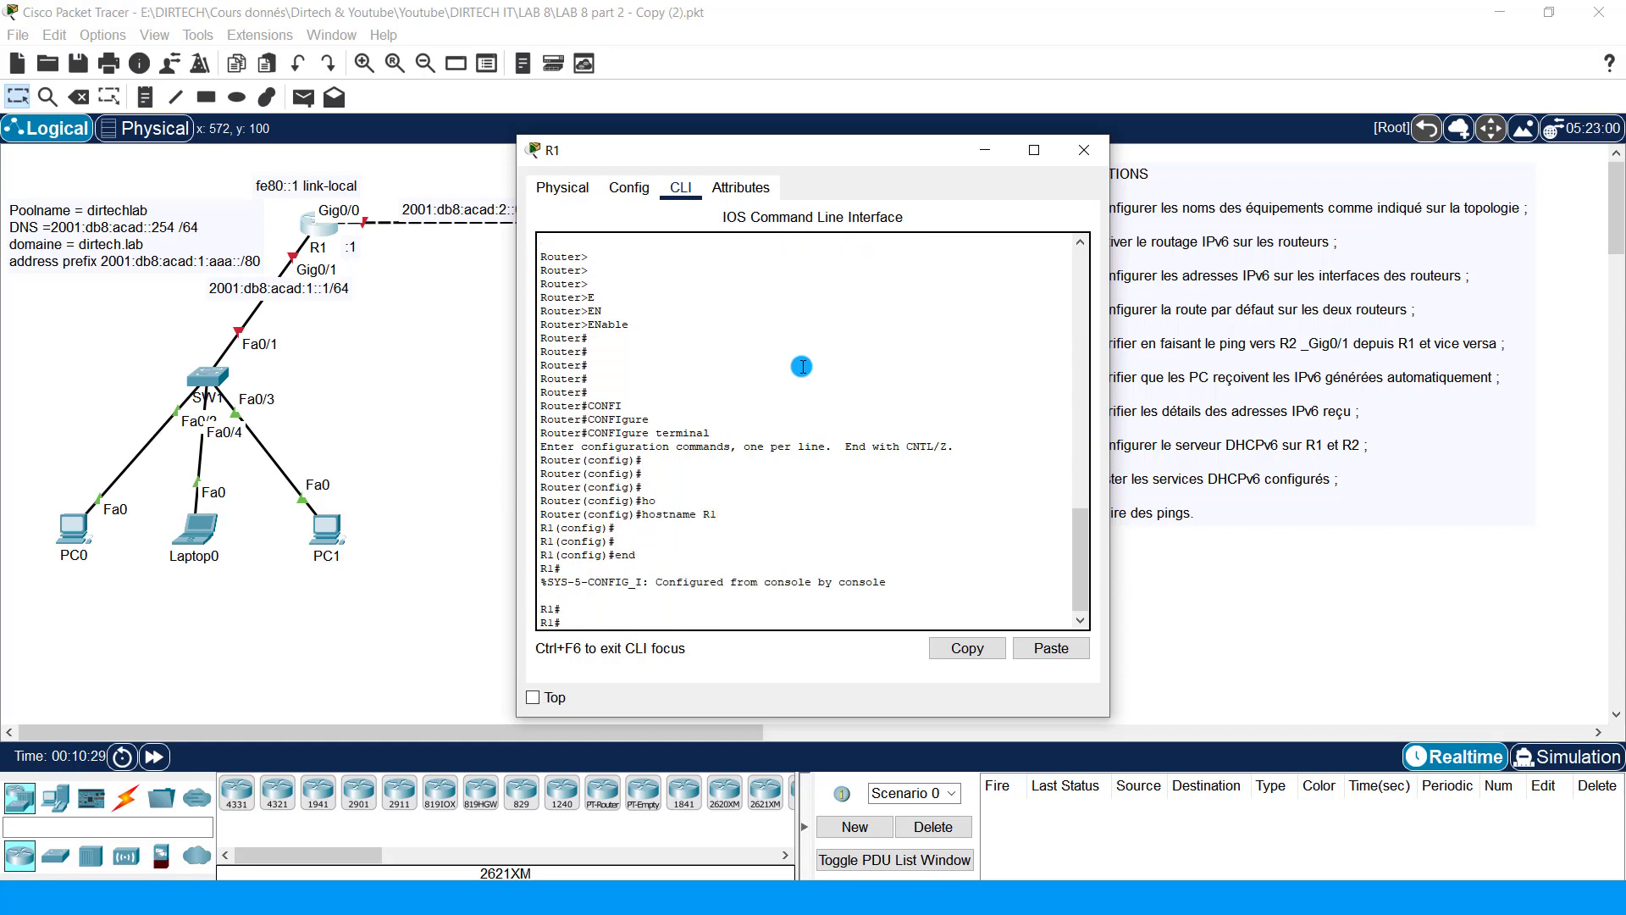
{"action": "left_click", "coordinate": [1069, 159]}
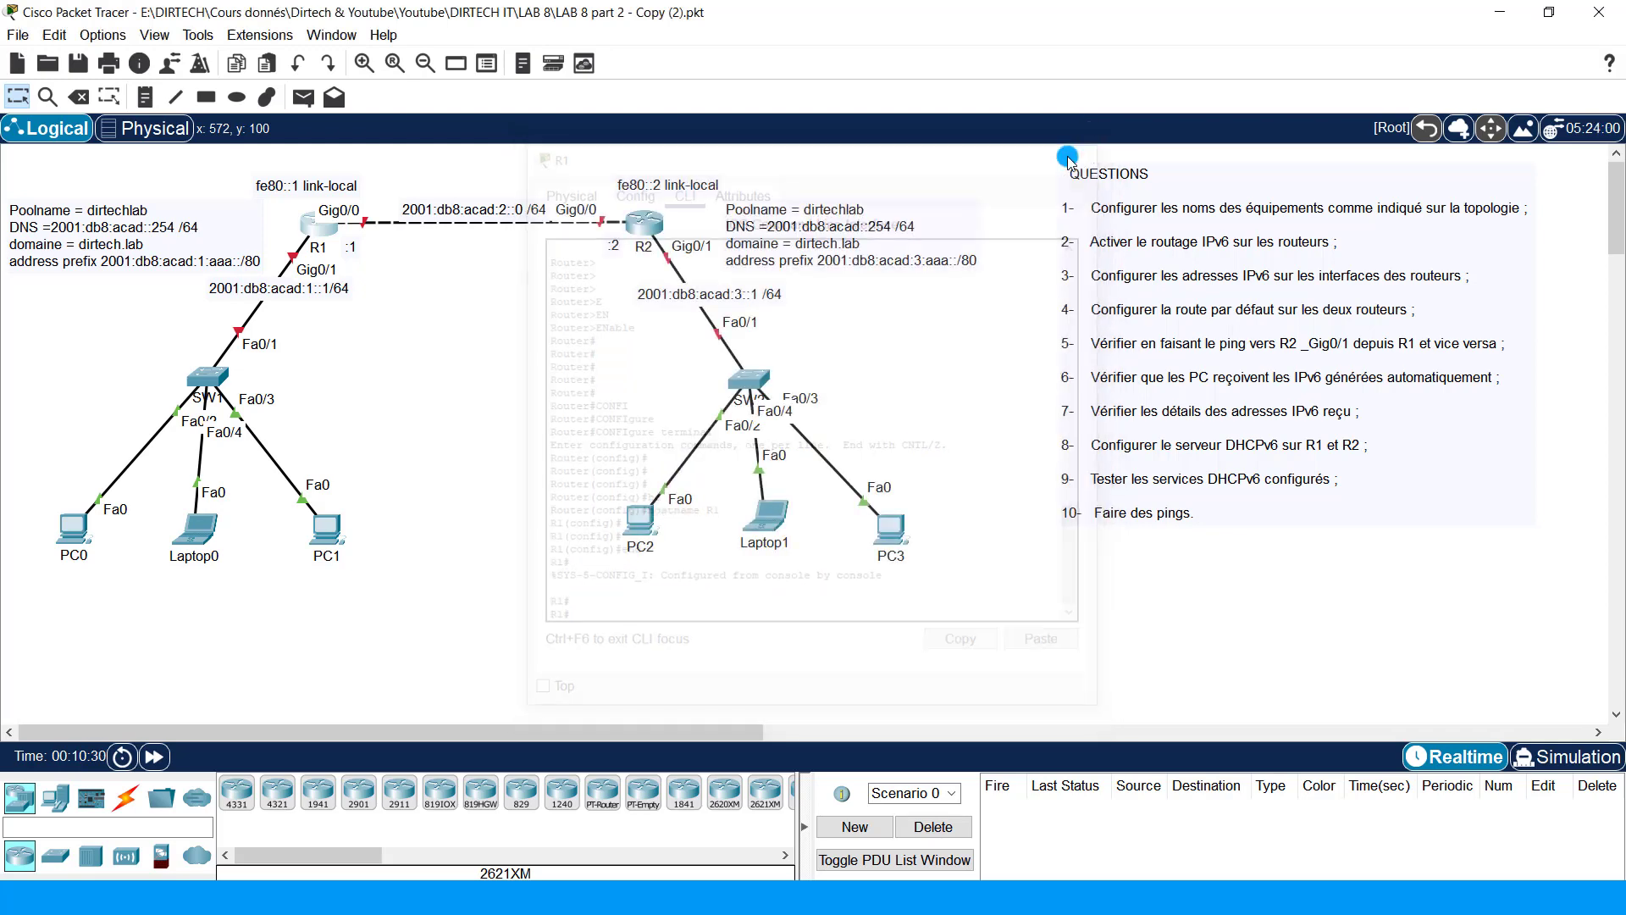
Step: Open the command line of router R2 and enter privileged EXEC mode
{"action": "left_click", "coordinate": [642, 227]}
{"action": "key", "text": "Return"}
{"action": "key", "text": "Return"}
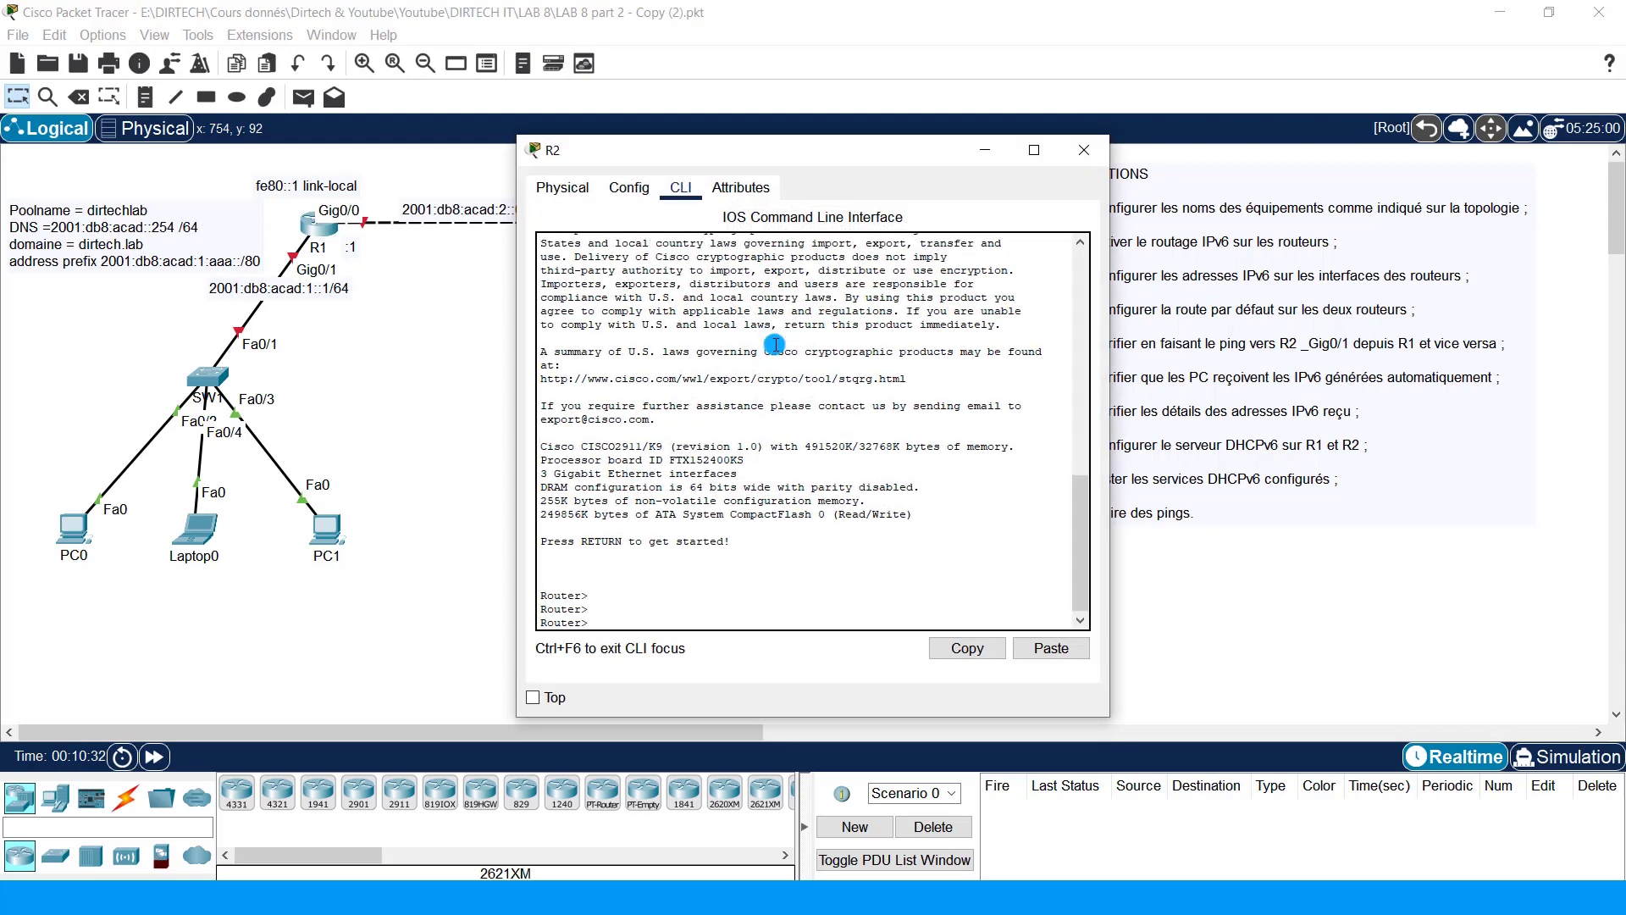
{"action": "type", "text": "en"}
{"action": "key", "text": "Tab"}
{"action": "key", "text": "Return"}
{"action": "key", "text": "Return"}
Step: Enter global configuration mode from the terminal on router R2
{"action": "type", "text": "confi"}
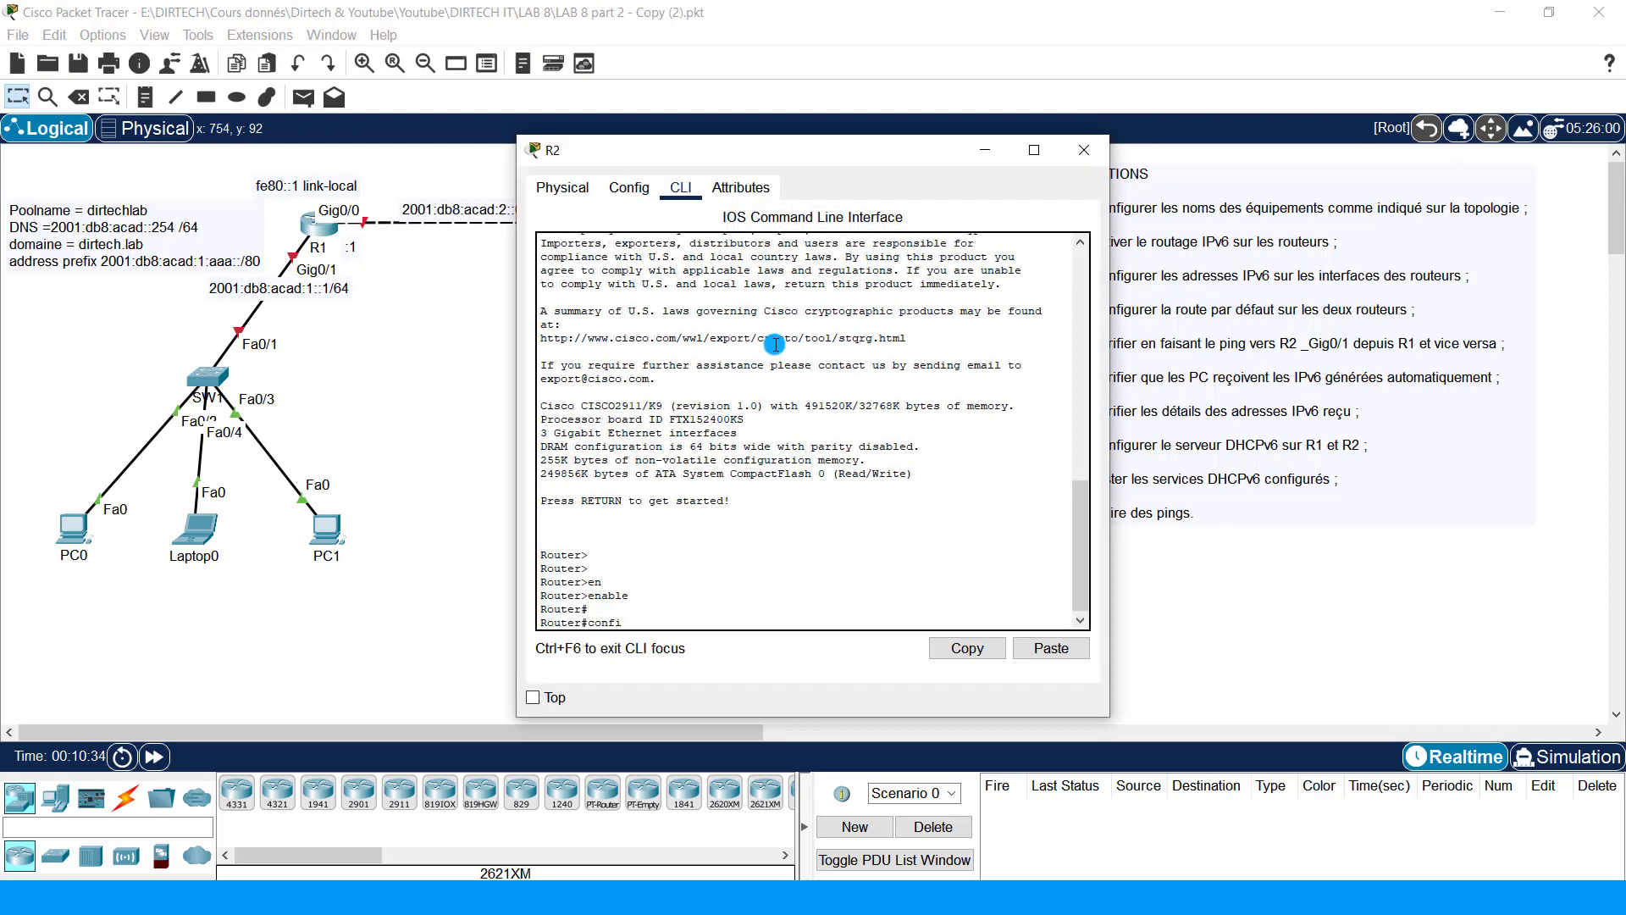
{"action": "key", "text": "Tab"}
{"action": "type", "text": "terminal"}
{"action": "key", "text": "Return"}
{"action": "key", "text": "Return"}
Step: Set the hostname of the open router to R2
{"action": "type", "text": "ho"}
{"action": "key", "text": "Tab"}
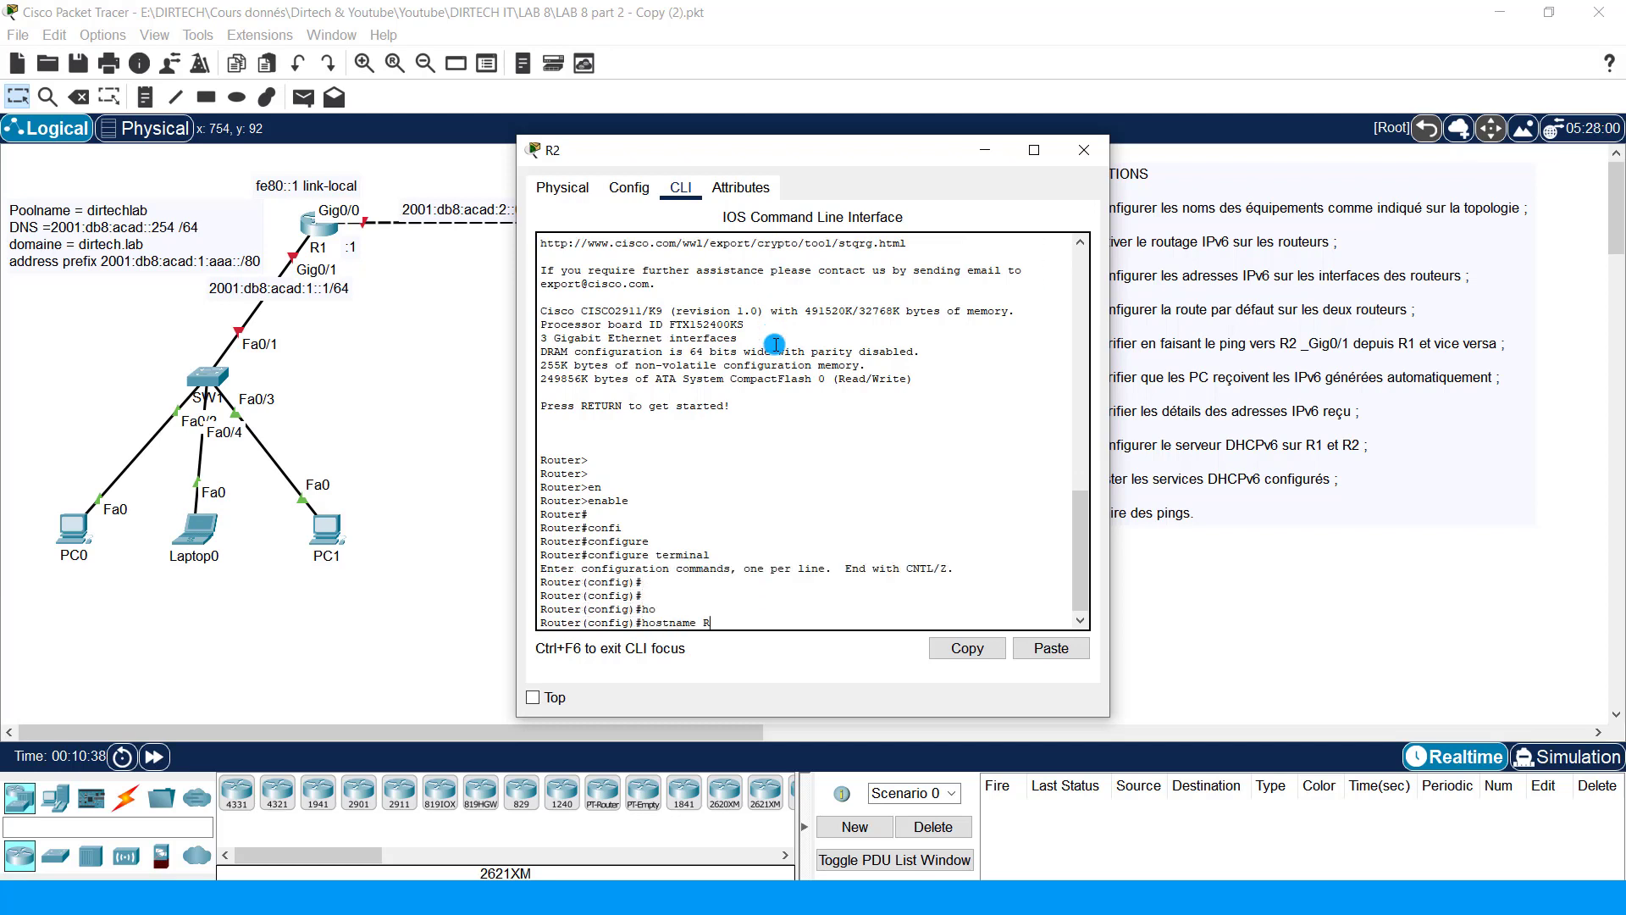
{"action": "type", "text": "R2"}
{"action": "key", "text": "Return"}
{"action": "key", "text": "Return"}
{"action": "key", "text": "Return"}
{"action": "key", "text": "Return"}
{"action": "key", "text": "Return"}
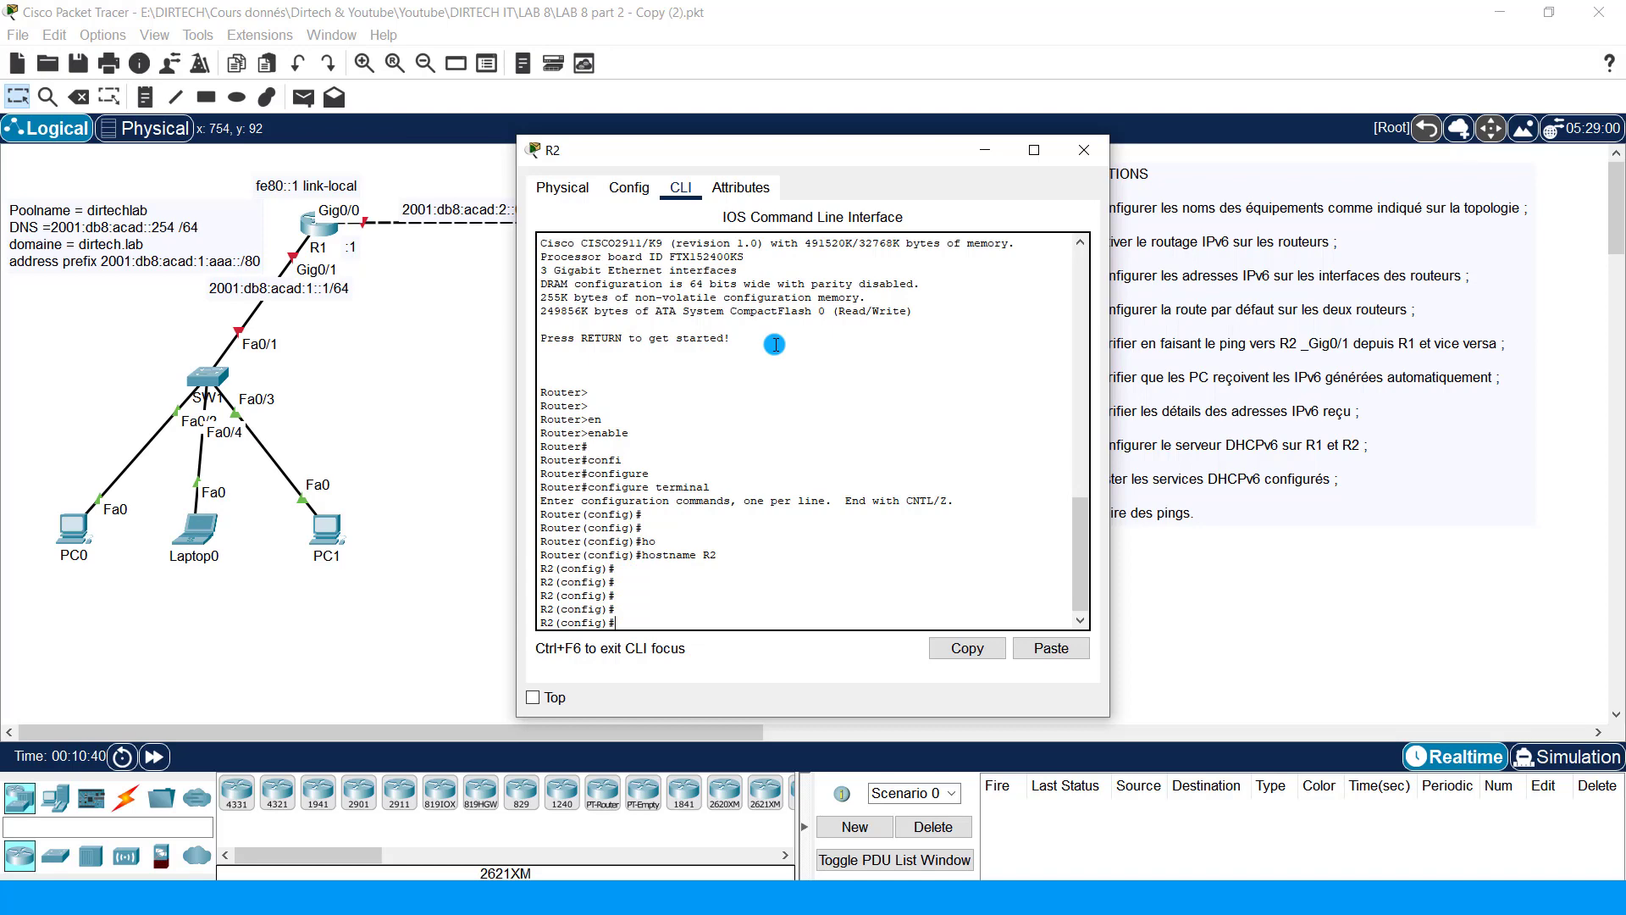
Step: Leave configuration mode on R2 and close the router's window
{"action": "type", "text": "end"}
{"action": "key", "text": "Return"}
{"action": "key", "text": "Return"}
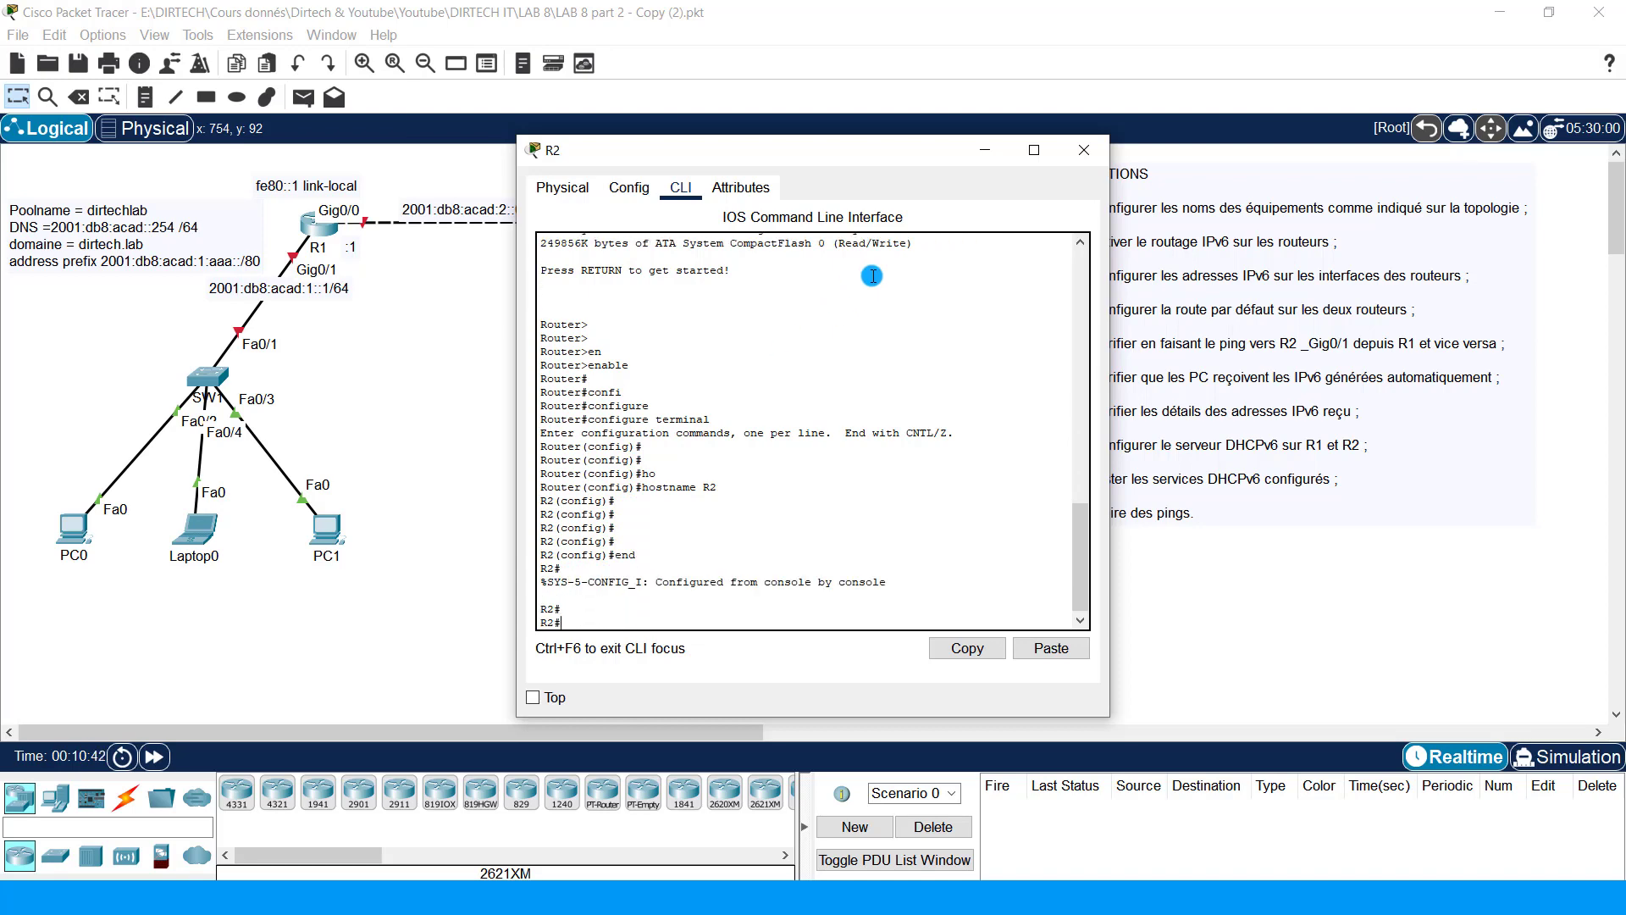
{"action": "left_click", "coordinate": [1084, 151]}
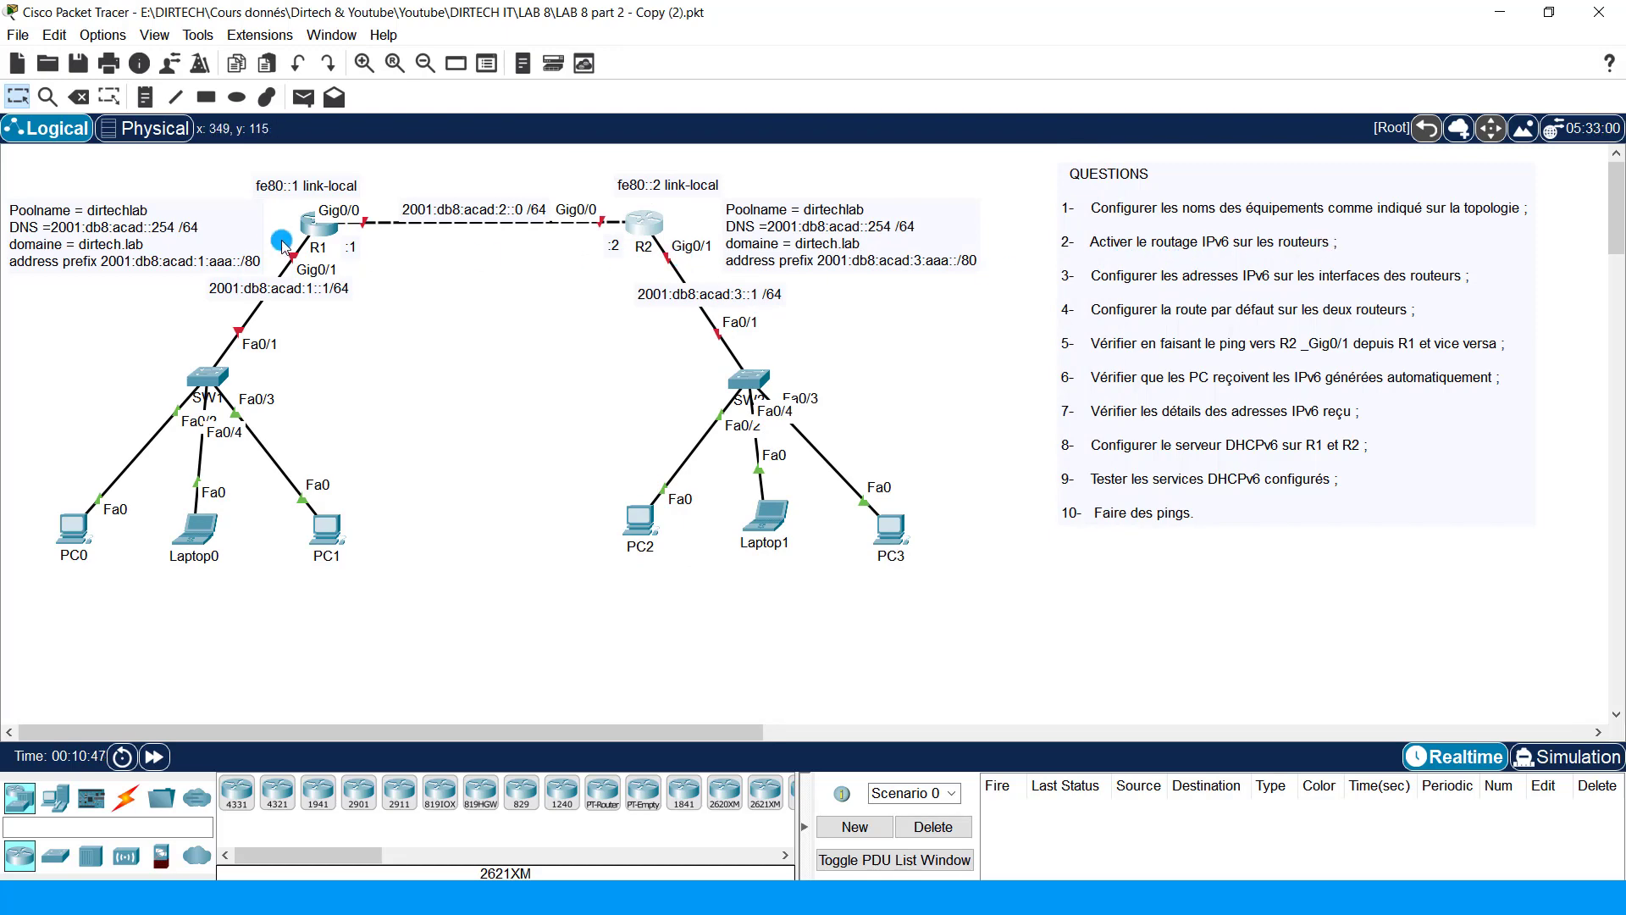
Step: Reopen router R1's command line and enter global configuration mode from the terminal
{"action": "left_click", "coordinate": [316, 235]}
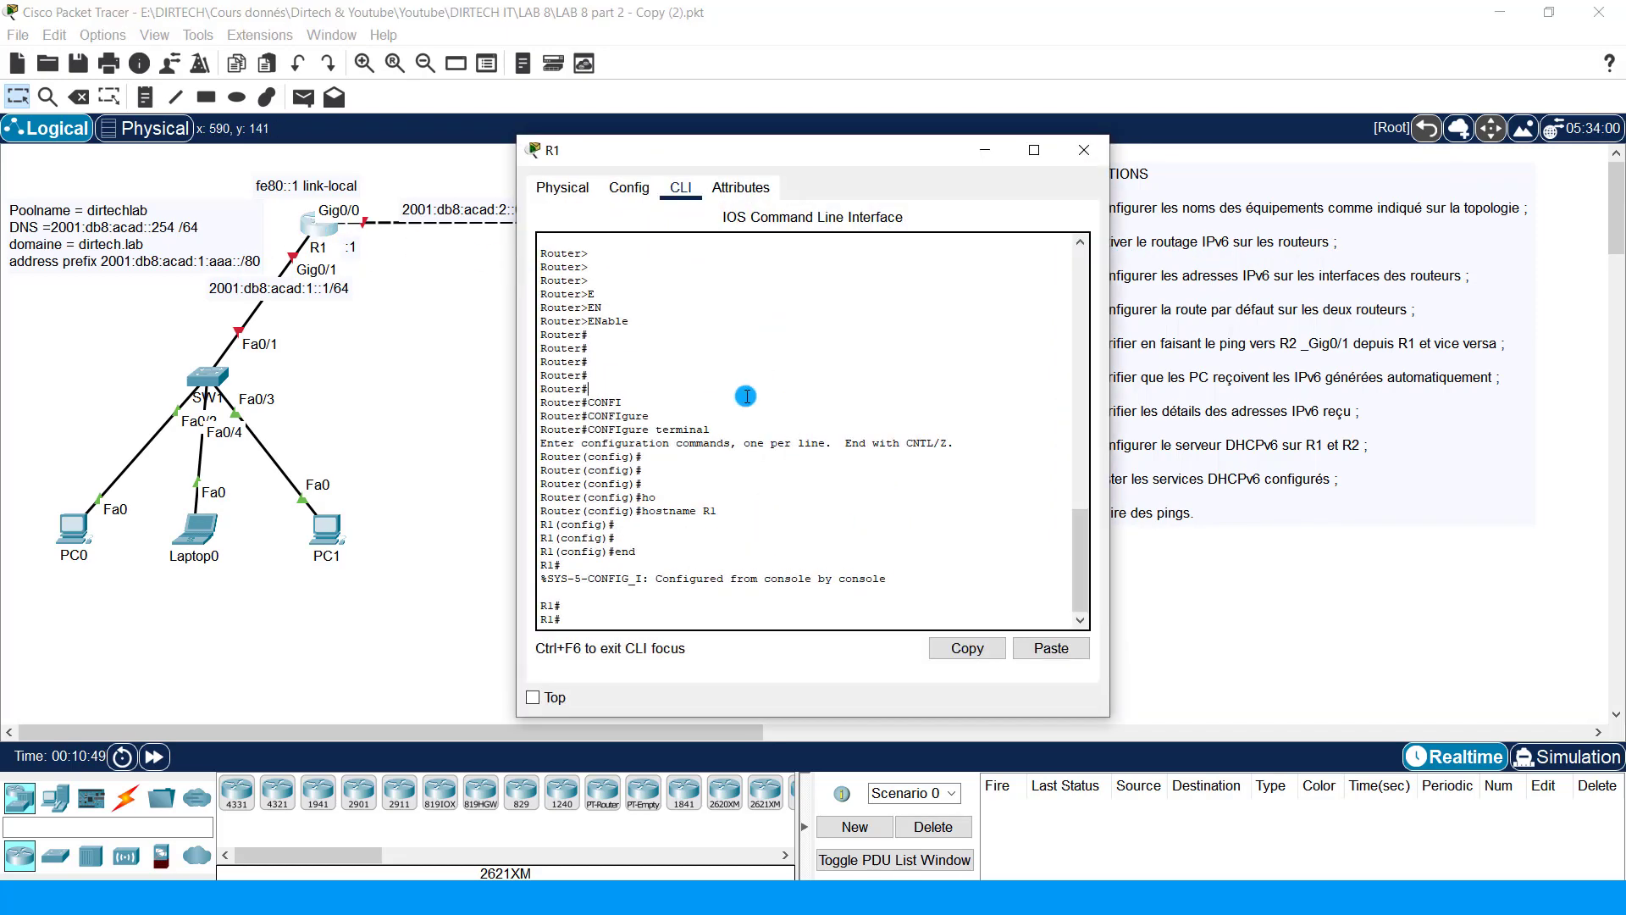
{"action": "key", "text": "Return"}
{"action": "key", "text": "Return"}
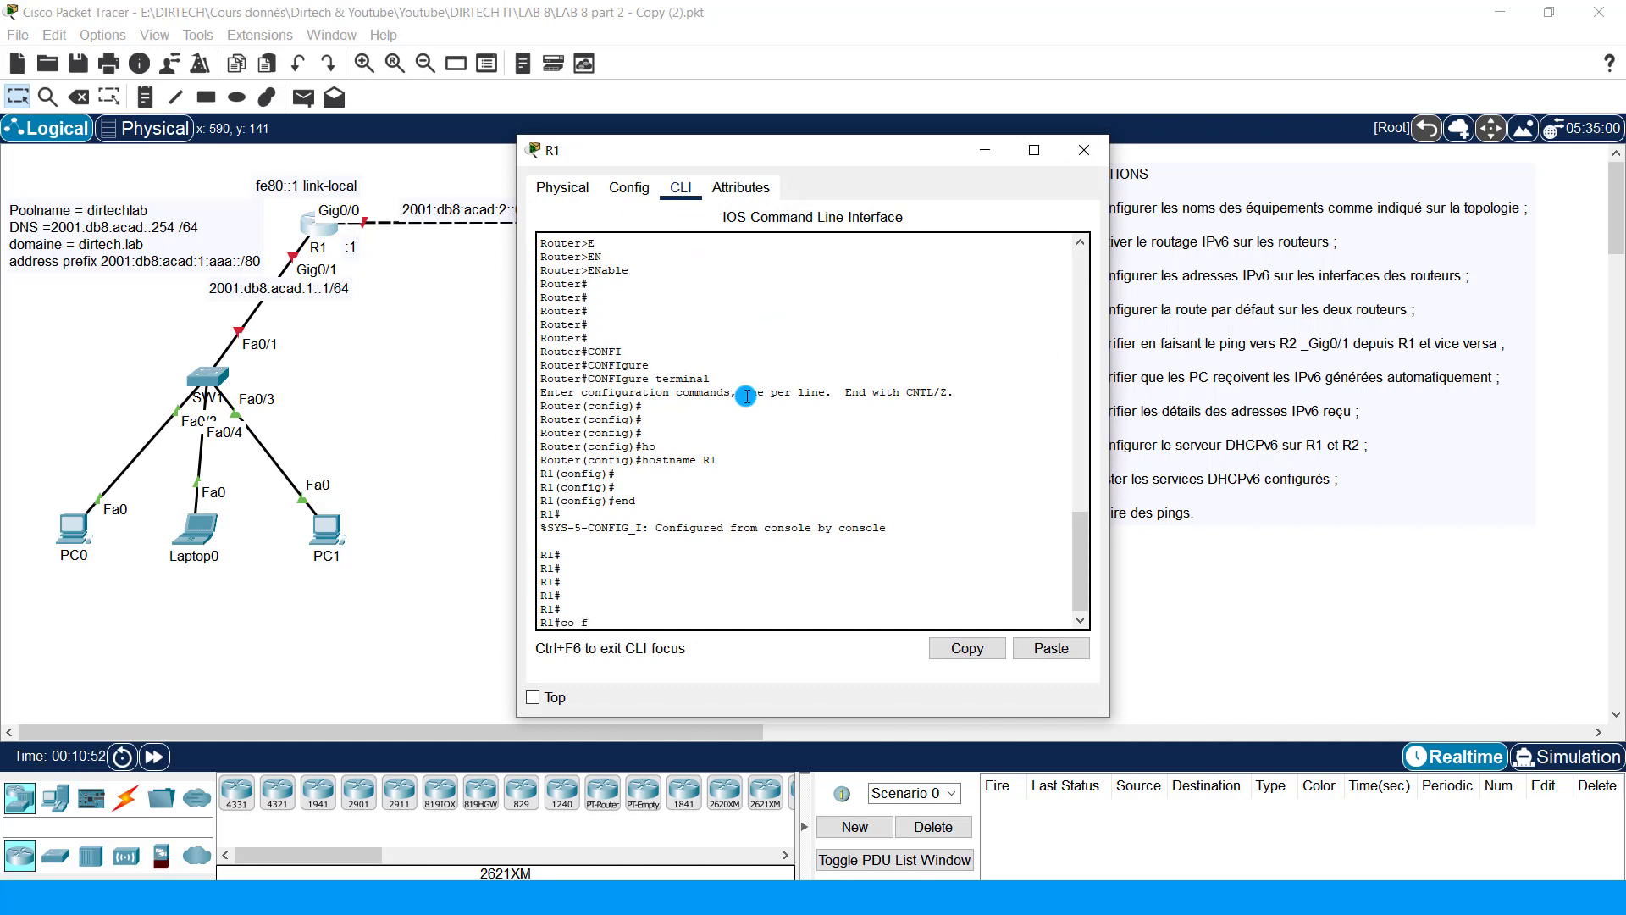
{"action": "type", "text": "confi"}
{"action": "key", "text": "Tab"}
{"action": "type", "text": "t"}
{"action": "key", "text": "Tab"}
{"action": "key", "text": "Tab"}
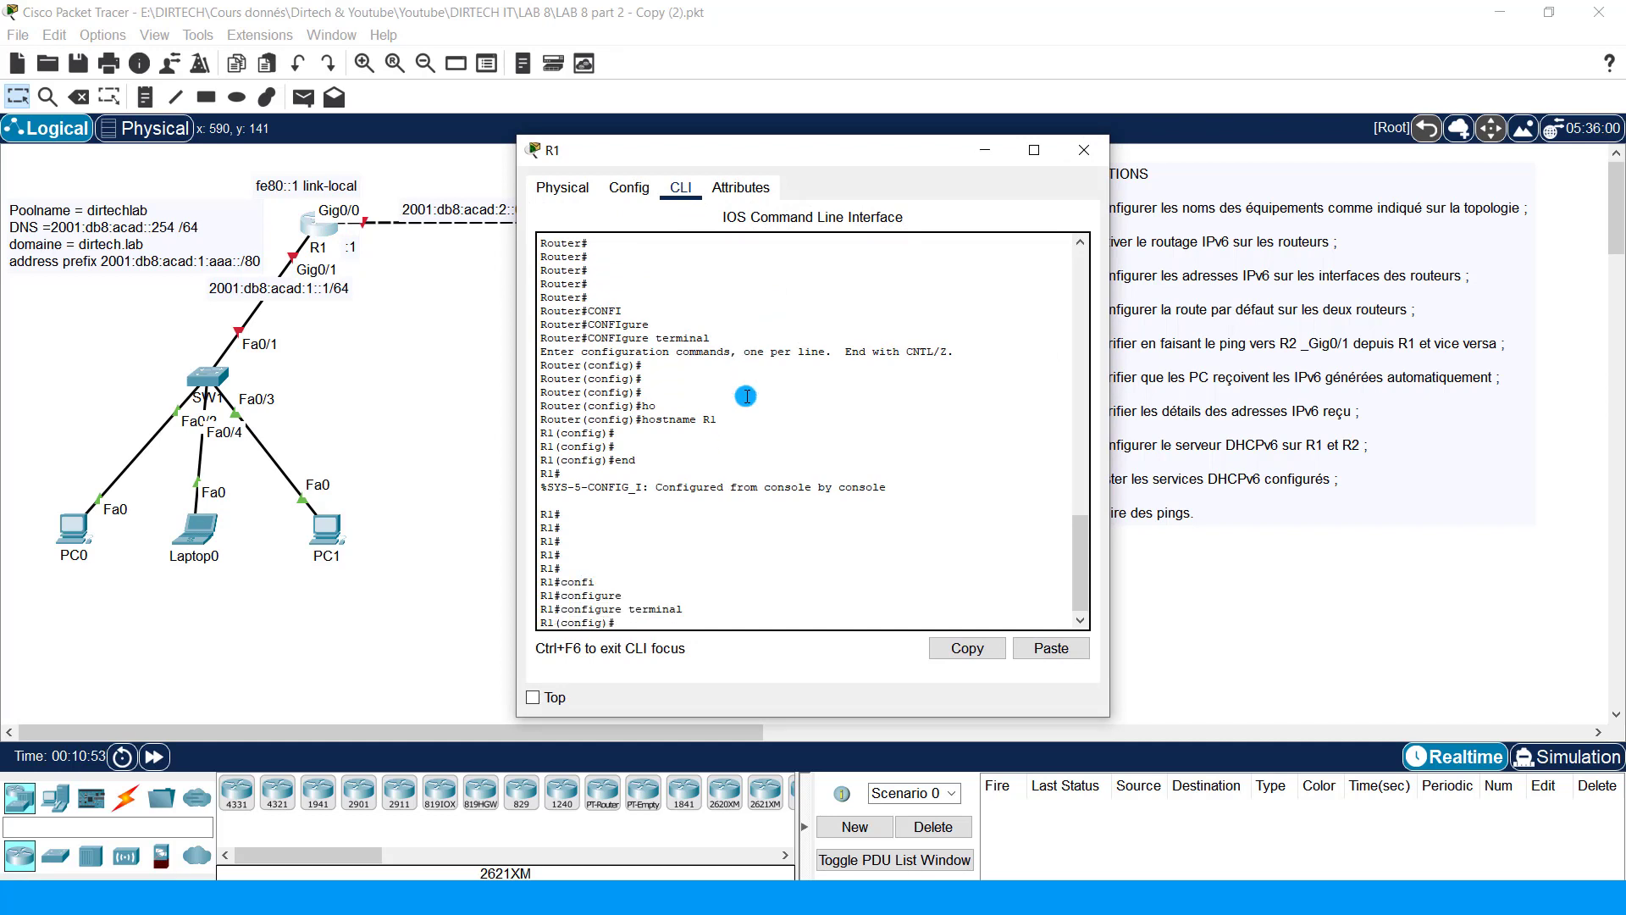
{"action": "key", "text": "Return"}
{"action": "key", "text": "Return"}
{"action": "key", "text": "Return"}
{"action": "key", "text": "Return"}
{"action": "key", "text": "Return"}
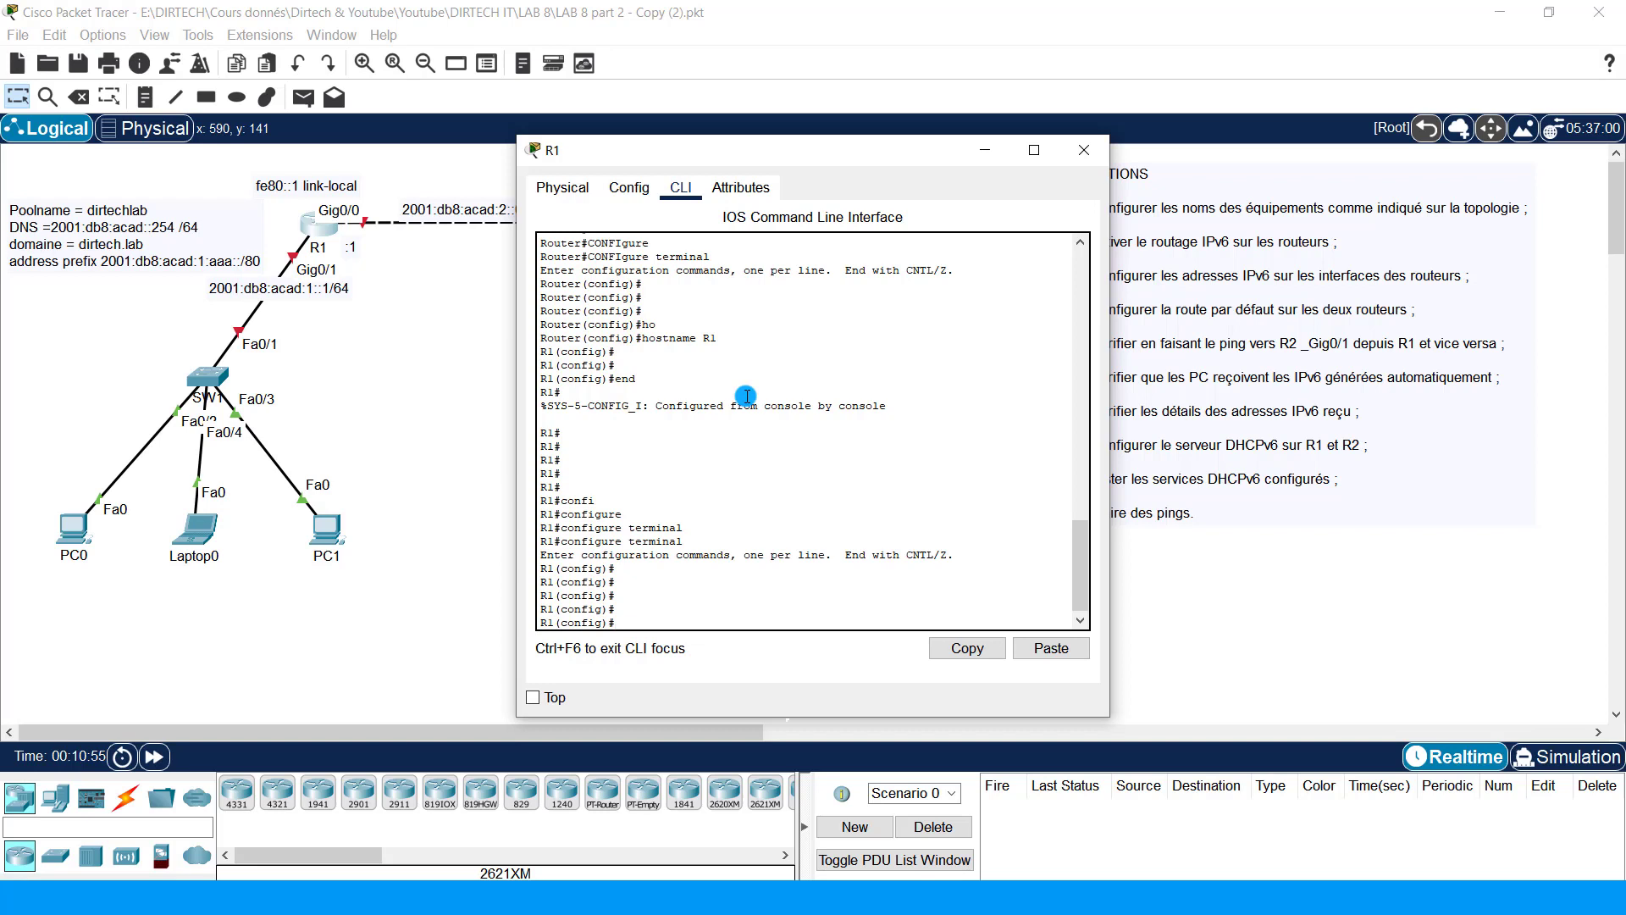
Step: Enable IPv6 unicast routing on router R1 and minimise its window
{"action": "type", "text": "ipv"}
{"action": "key", "text": "Tab"}
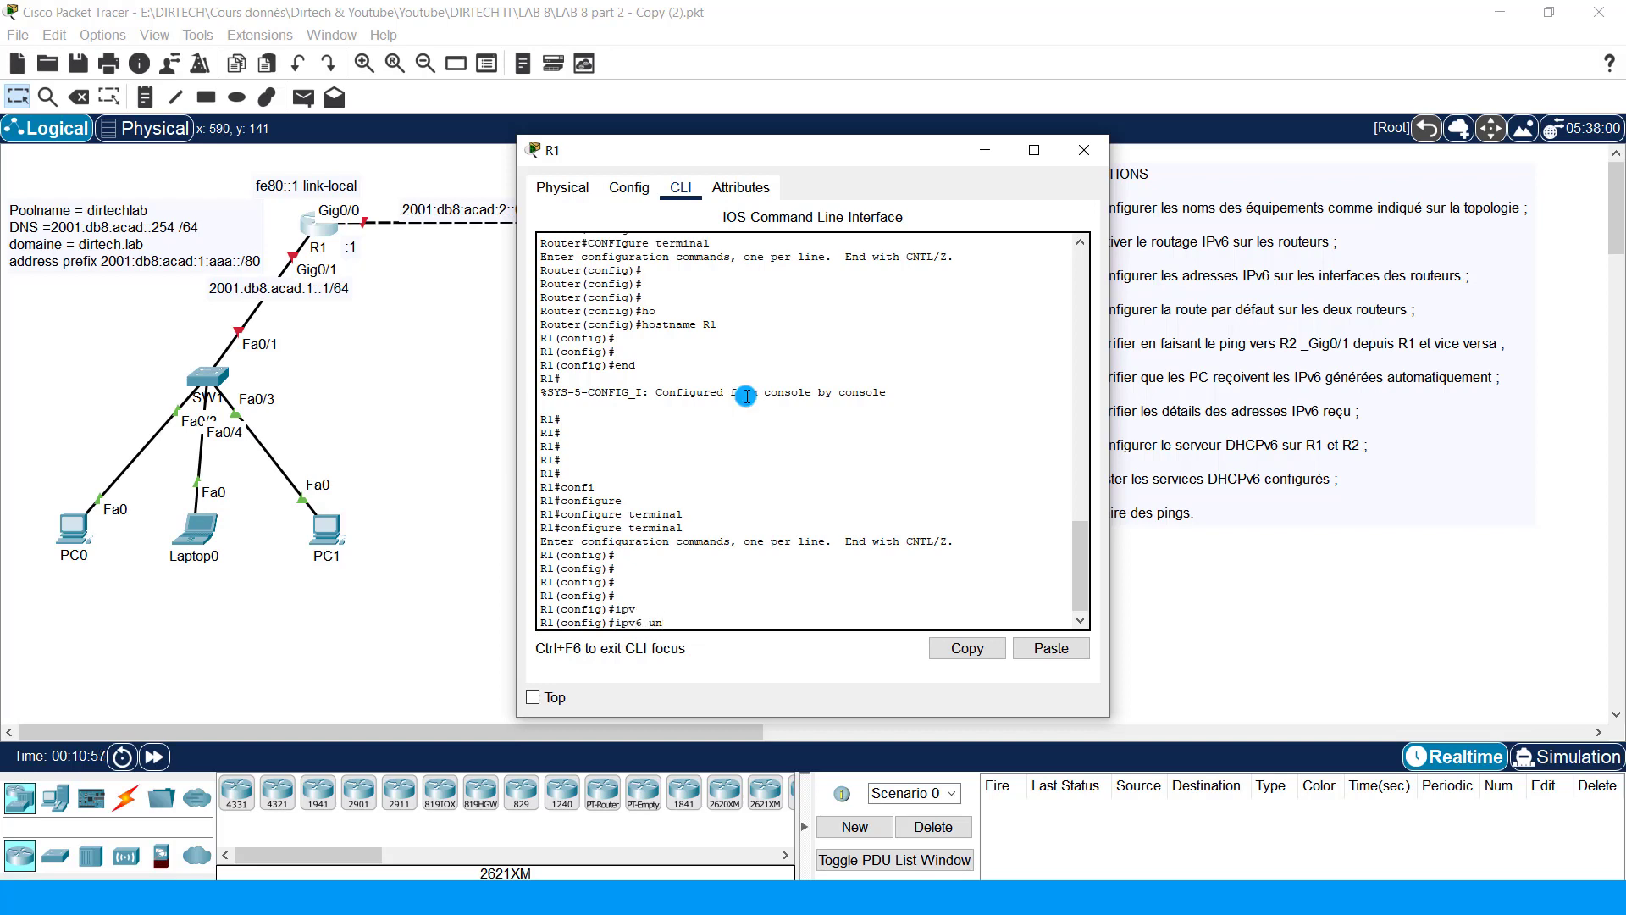
{"action": "type", "text": "un"}
{"action": "key", "text": "Tab"}
{"action": "key", "text": "Return"}
{"action": "key", "text": "Return"}
{"action": "key", "text": "Return"}
{"action": "key", "text": "Return"}
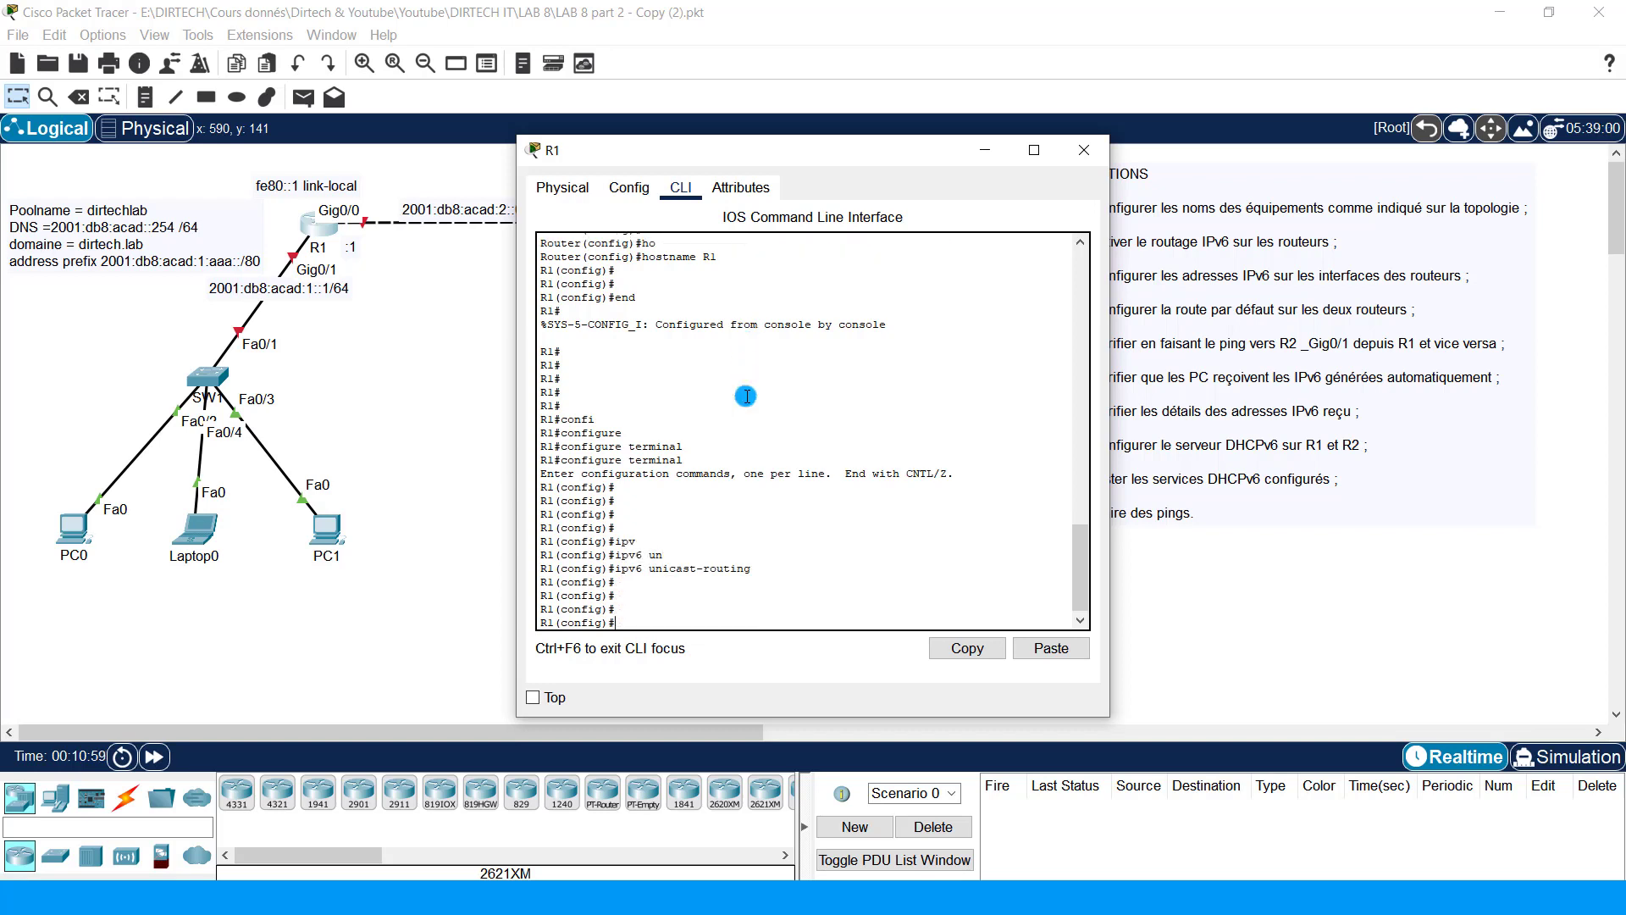
{"action": "left_click", "coordinate": [977, 157]}
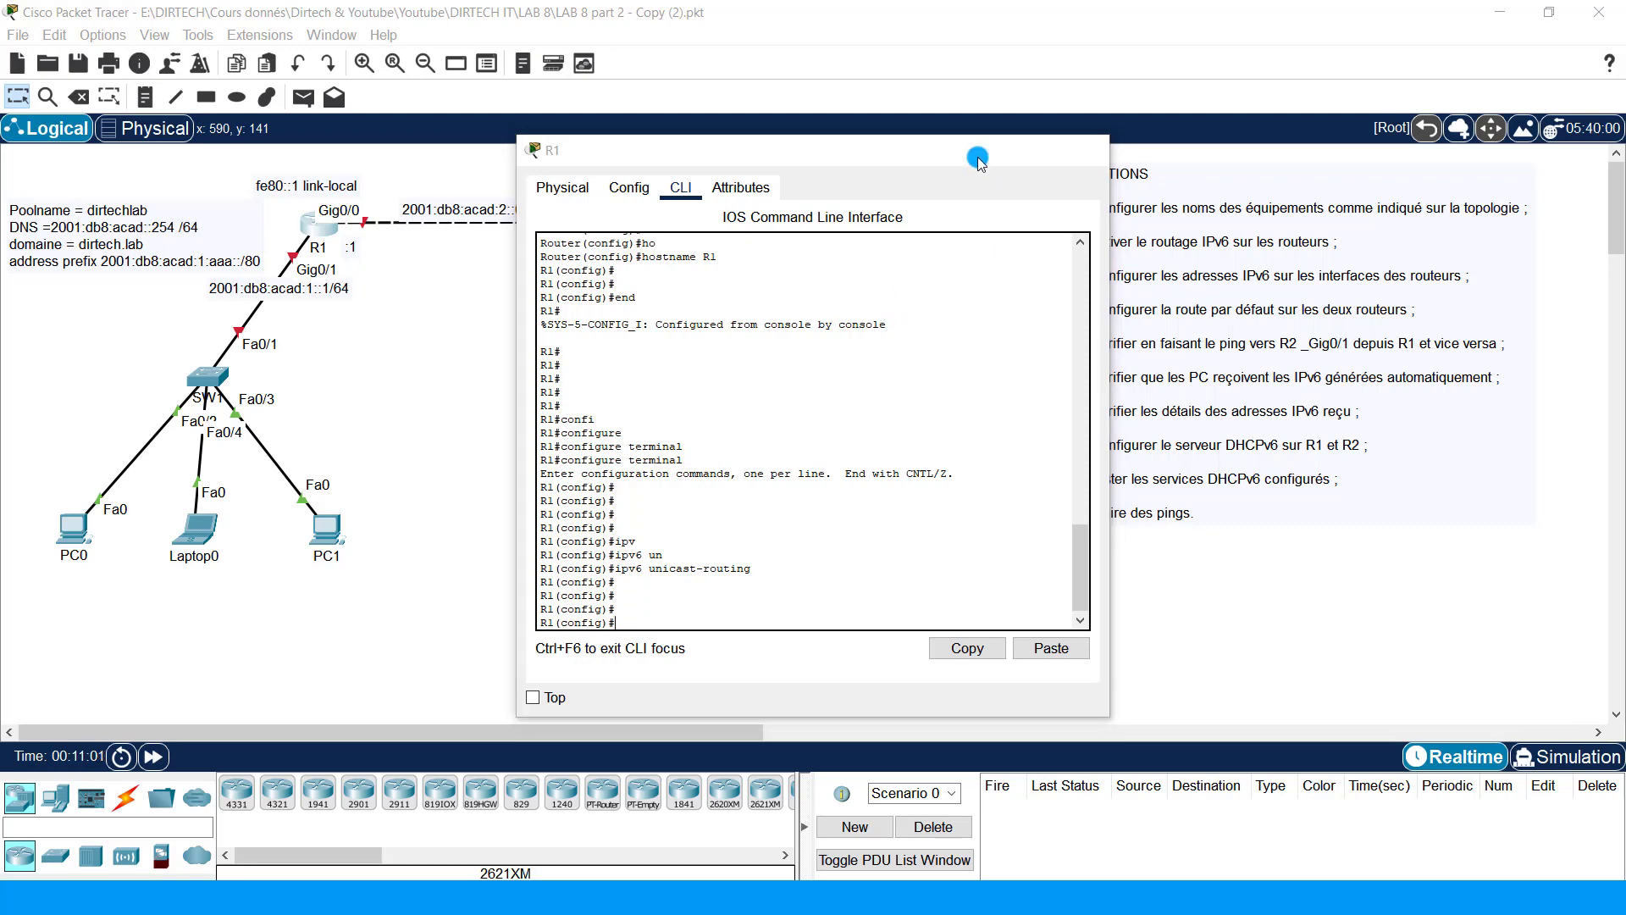
Step: Reopen router R2's command line and enter global configuration mode from the terminal
{"action": "left_click", "coordinate": [646, 227]}
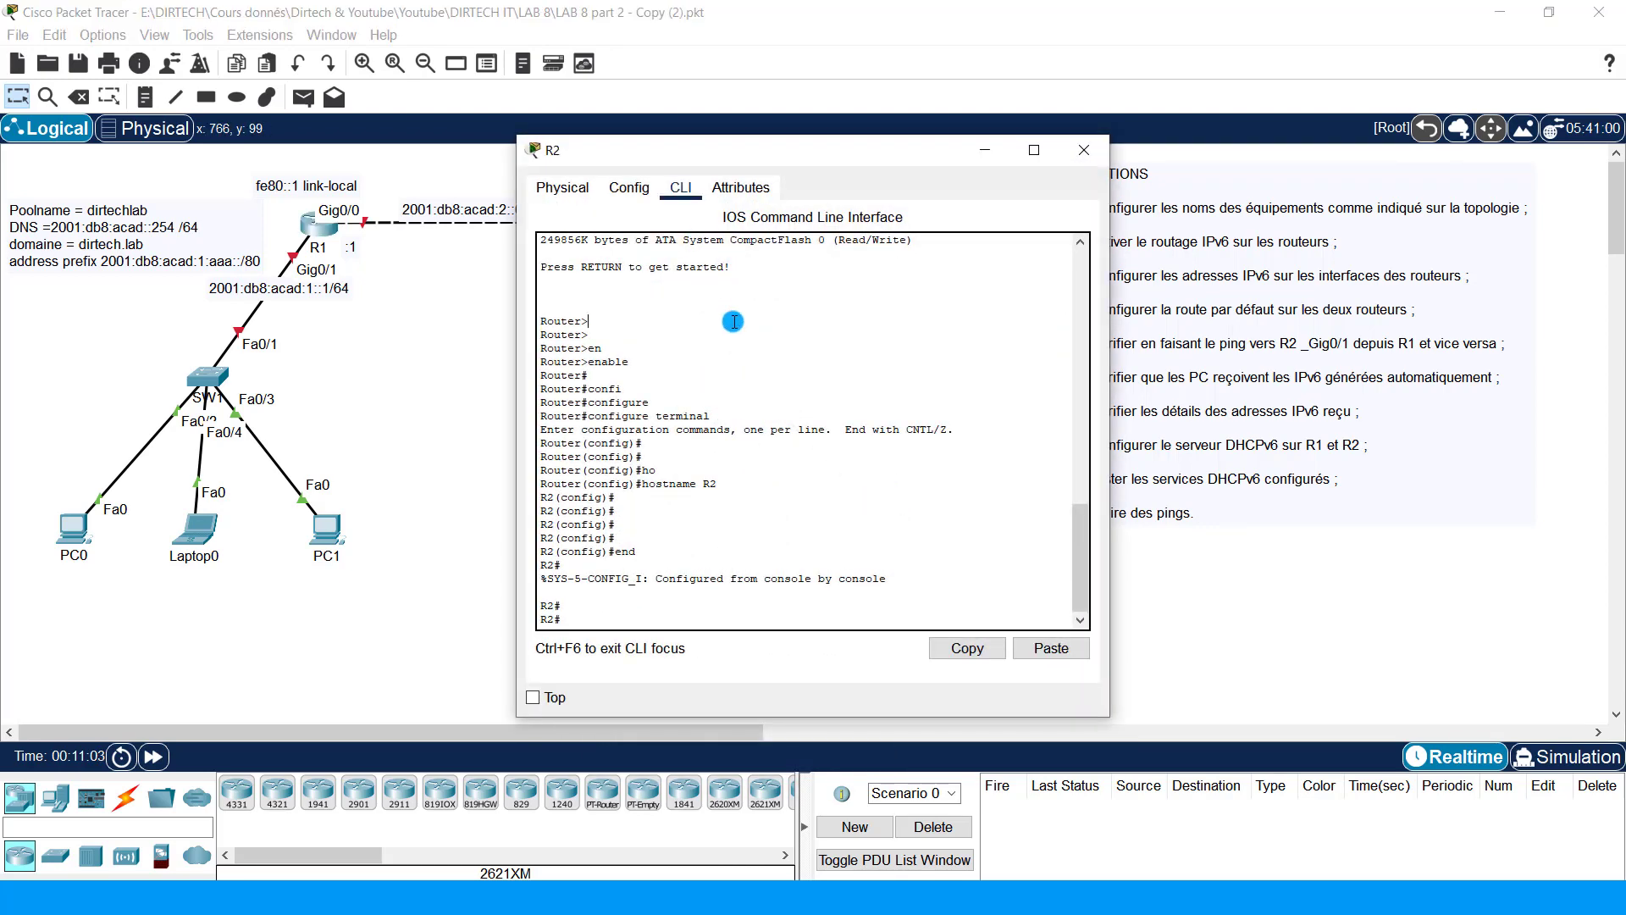
{"action": "key", "text": "Return"}
{"action": "key", "text": "Return"}
{"action": "key", "text": "Return"}
{"action": "key", "text": "Return"}
{"action": "key", "text": "Return"}
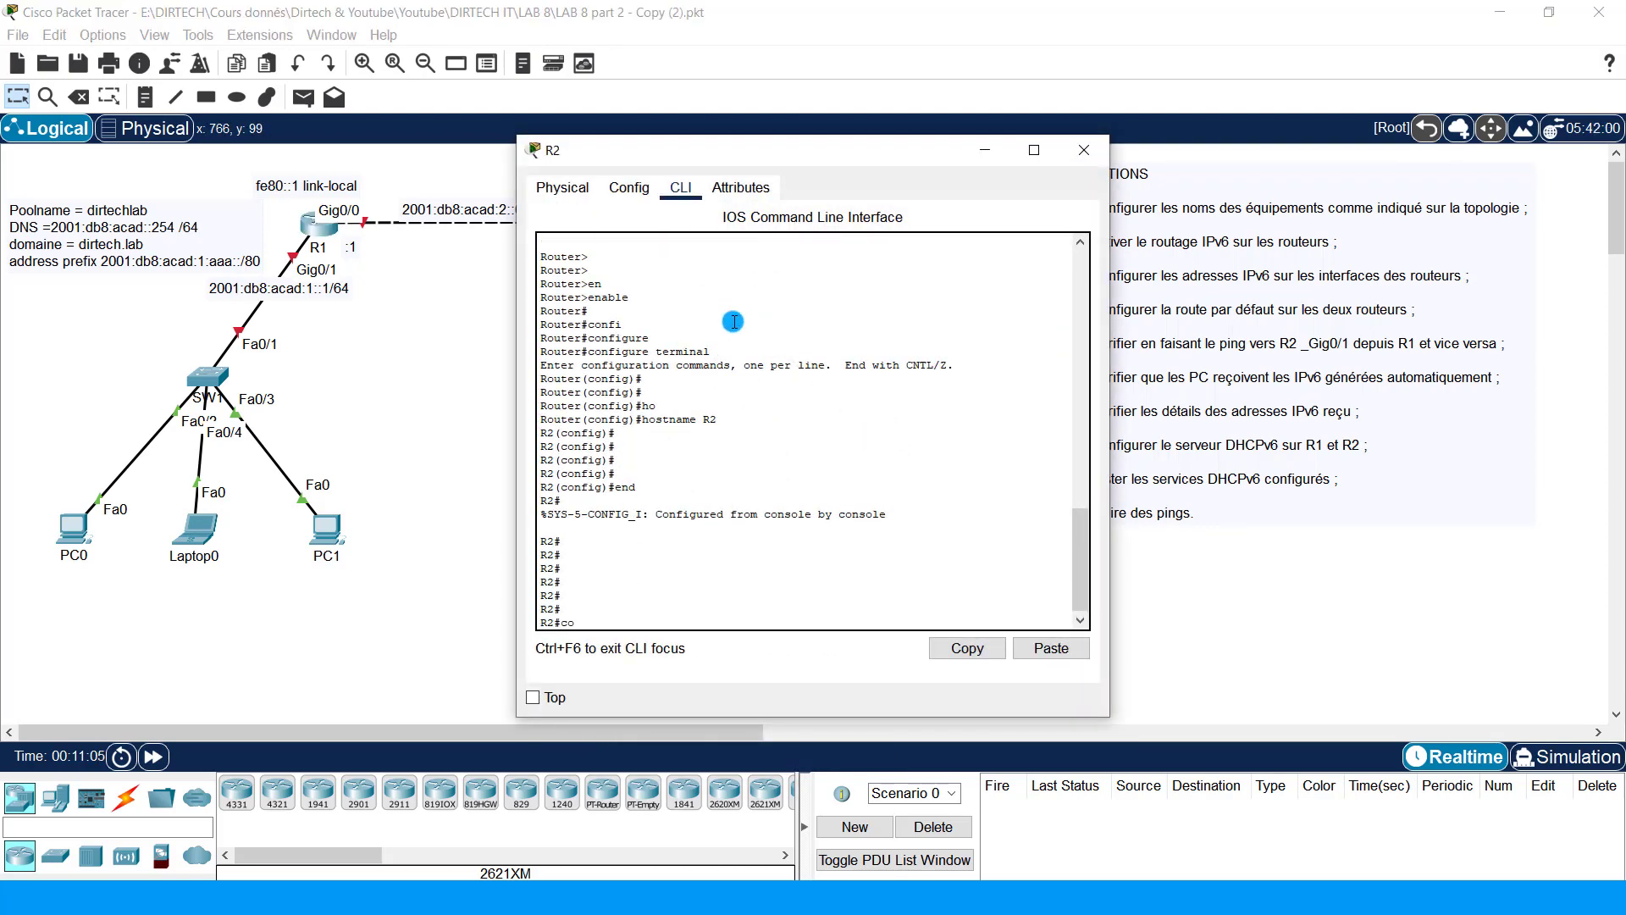
{"action": "type", "text": "confi"}
{"action": "key", "text": "Tab"}
{"action": "key", "text": "Tab"}
{"action": "key", "text": "Tab"}
{"action": "key", "text": "Return"}
{"action": "key", "text": "Return"}
{"action": "key", "text": "Return"}
{"action": "key", "text": "Return"}
{"action": "key", "text": "Return"}
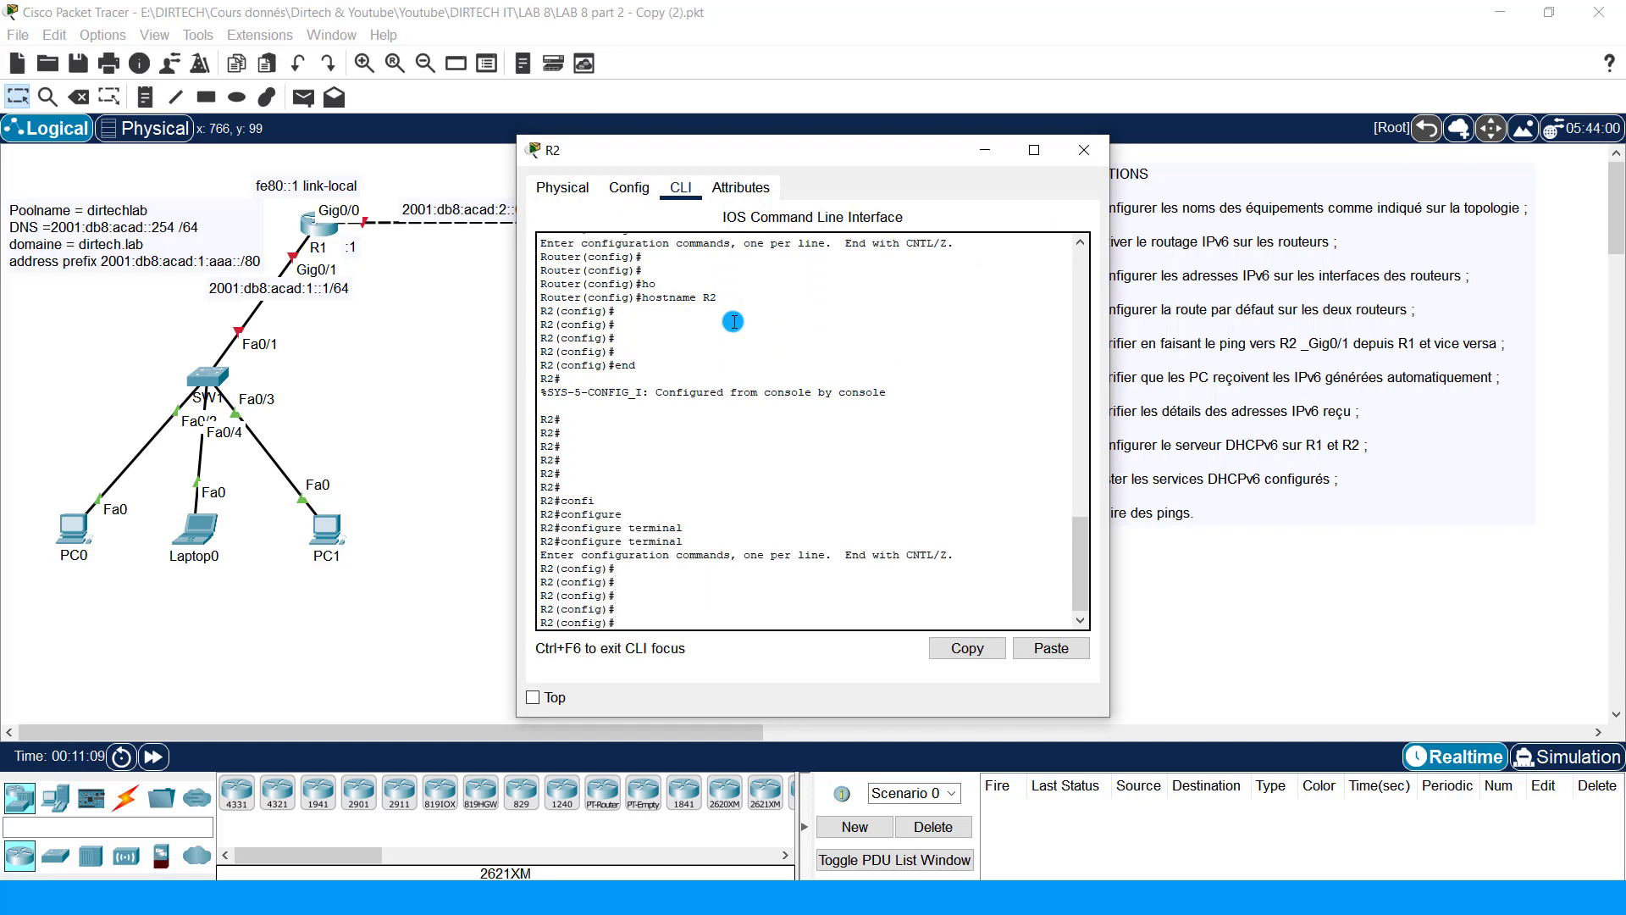
Step: Enable IPv6 unicast routing on router R2 and minimise its window
{"action": "type", "text": "ipv"}
{"action": "key", "text": "Tab"}
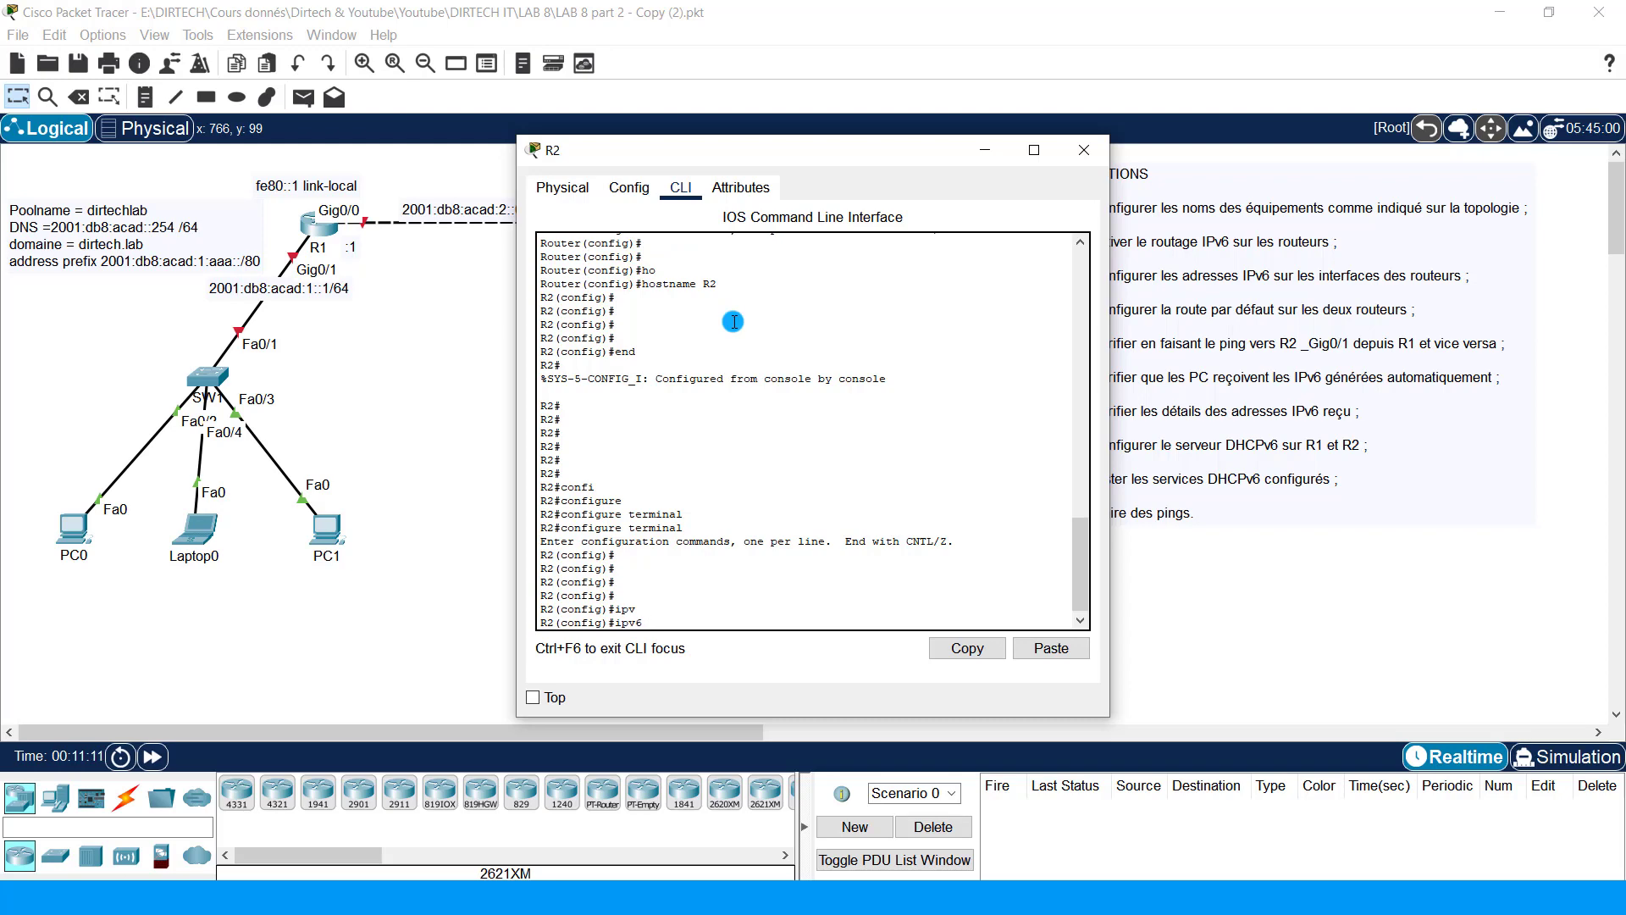
{"action": "type", "text": "n"}
{"action": "key", "text": "Tab"}
{"action": "type", "text": "un"}
{"action": "key", "text": "Tab"}
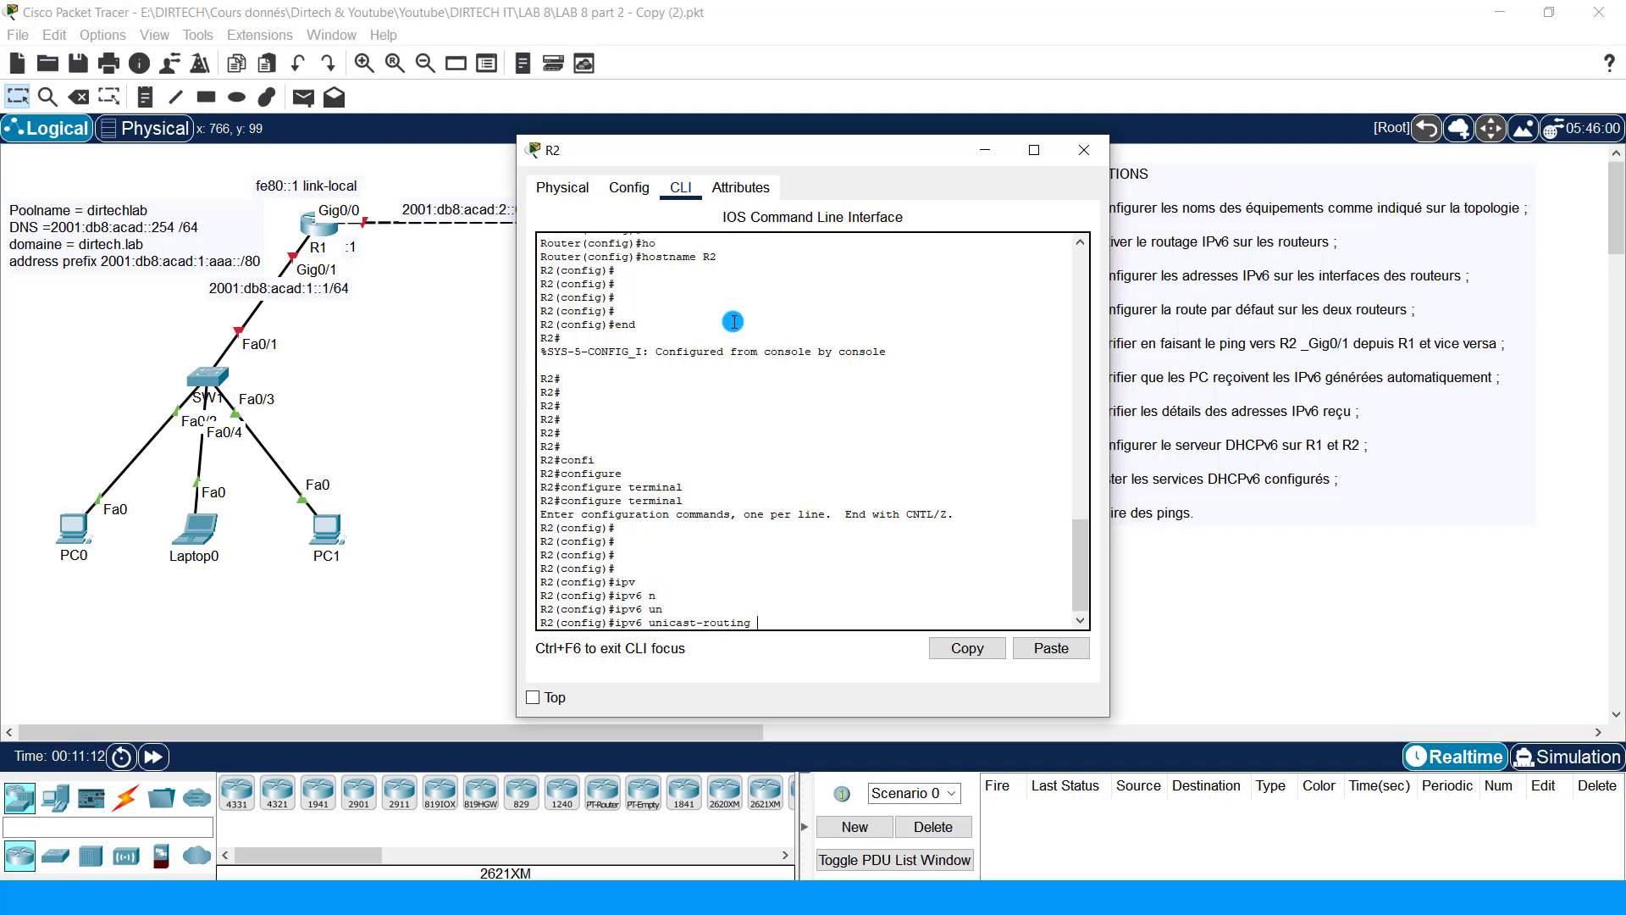
{"action": "key", "text": "Return"}
{"action": "key", "text": "Return"}
{"action": "key", "text": "Return"}
{"action": "key", "text": "Return"}
{"action": "key", "text": "Return"}
{"action": "key", "text": "Return"}
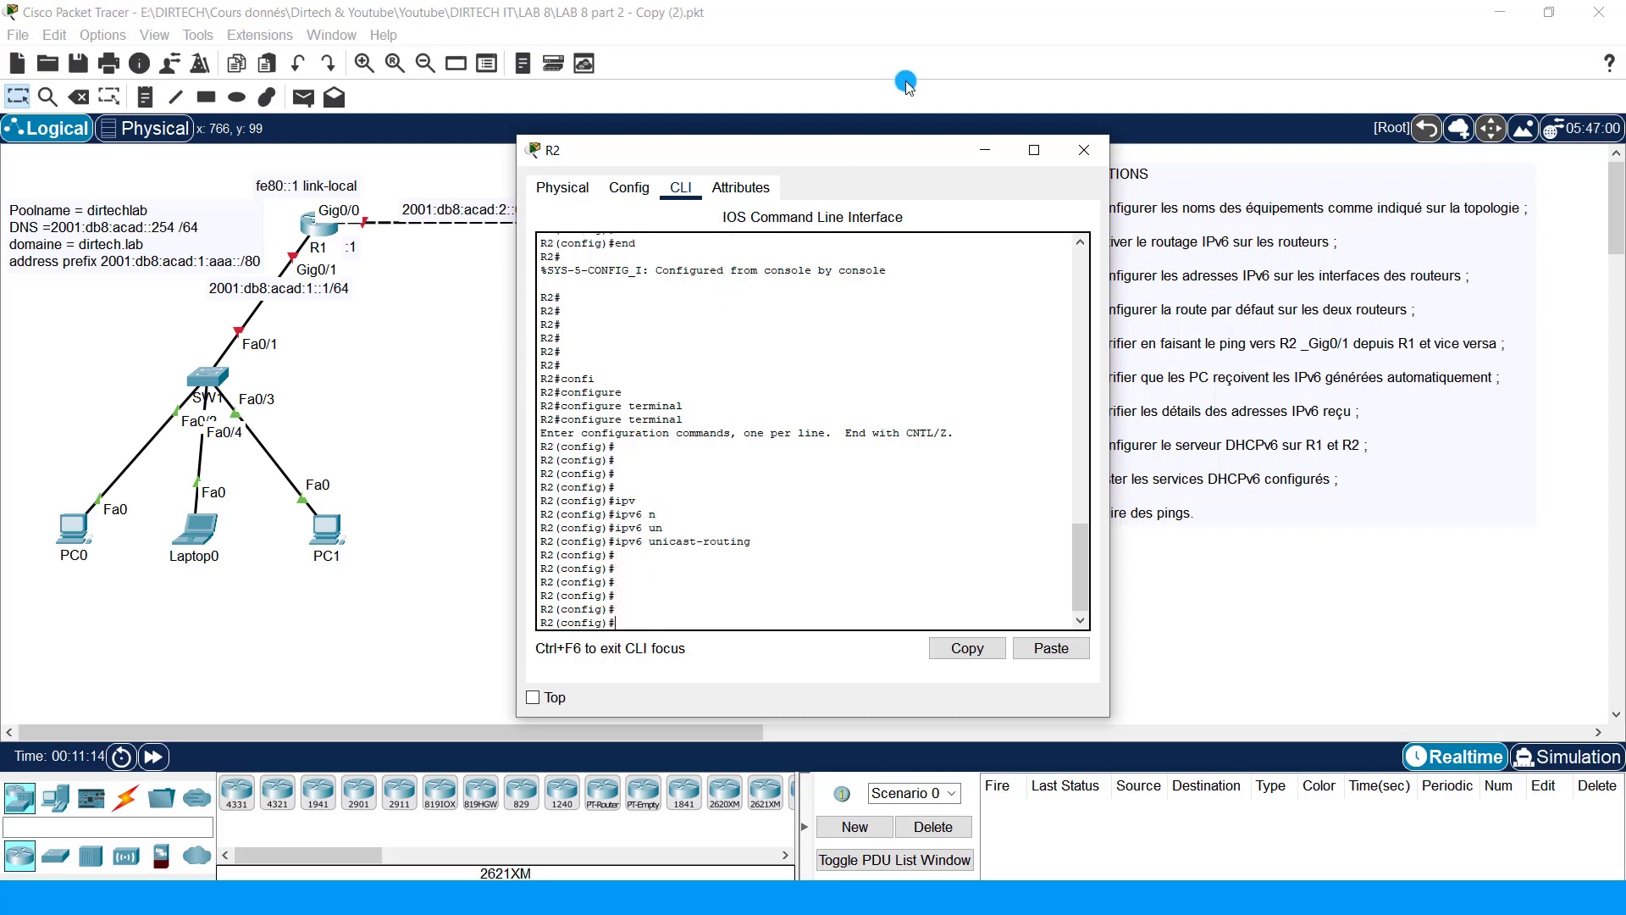
{"action": "left_click", "coordinate": [985, 150]}
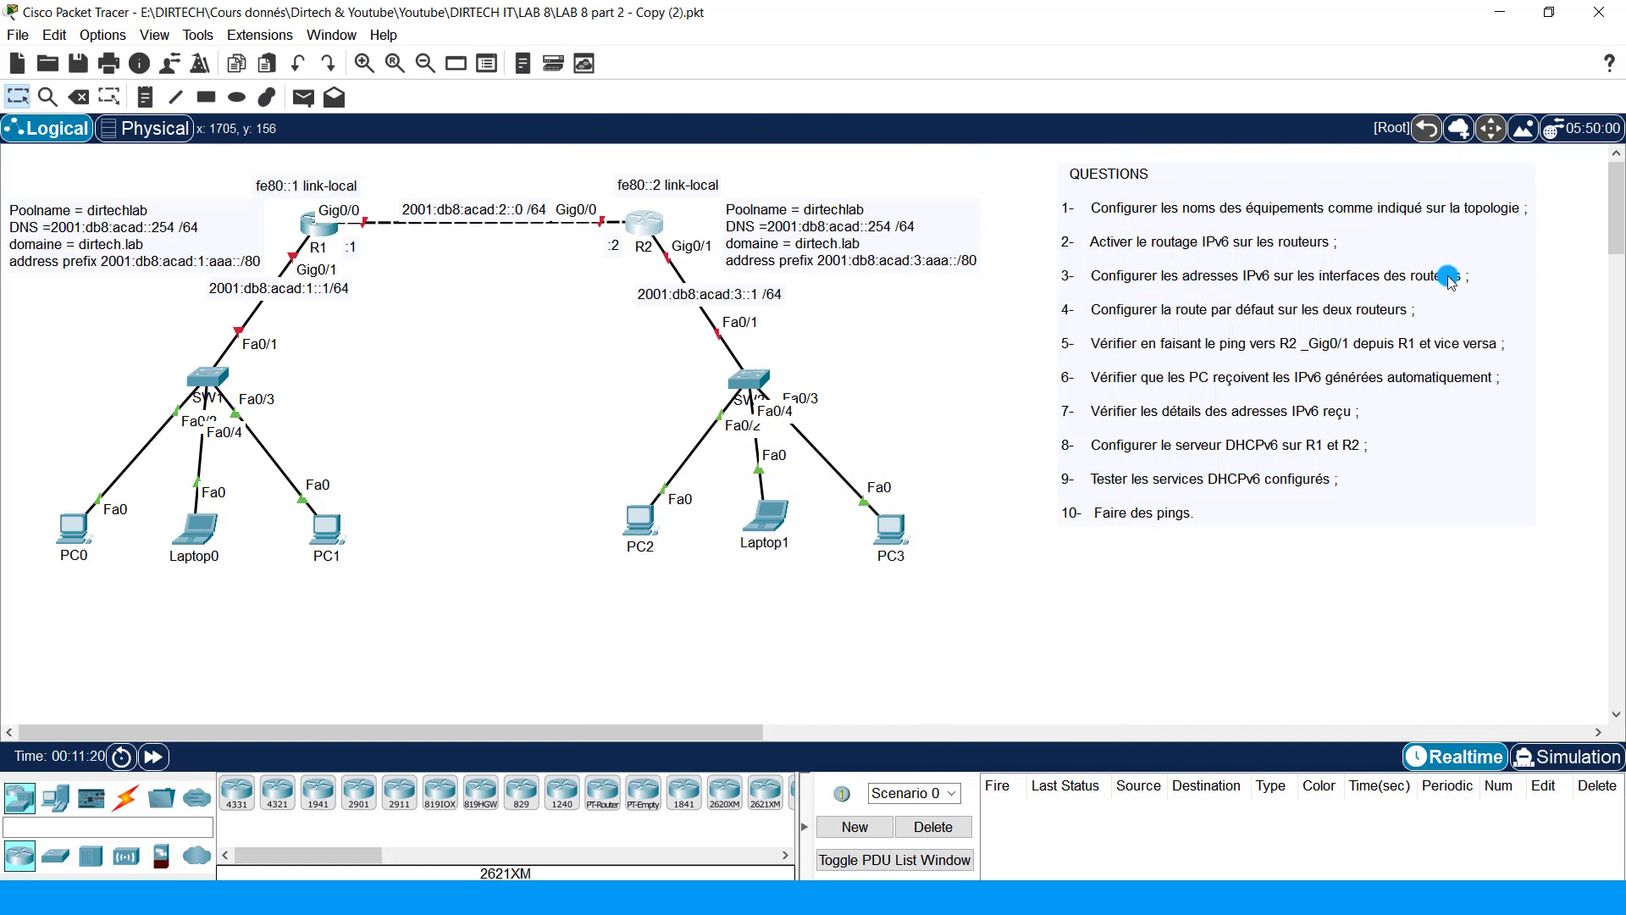
Step: Bring back router R1's command line, clear of the topology, and enter configuration of interface gigabitEthernet 0/0
{"action": "left_click", "coordinate": [319, 226]}
{"action": "left_click_drag", "start_coordinate": [564, 150], "coordinate": [736, 134]}
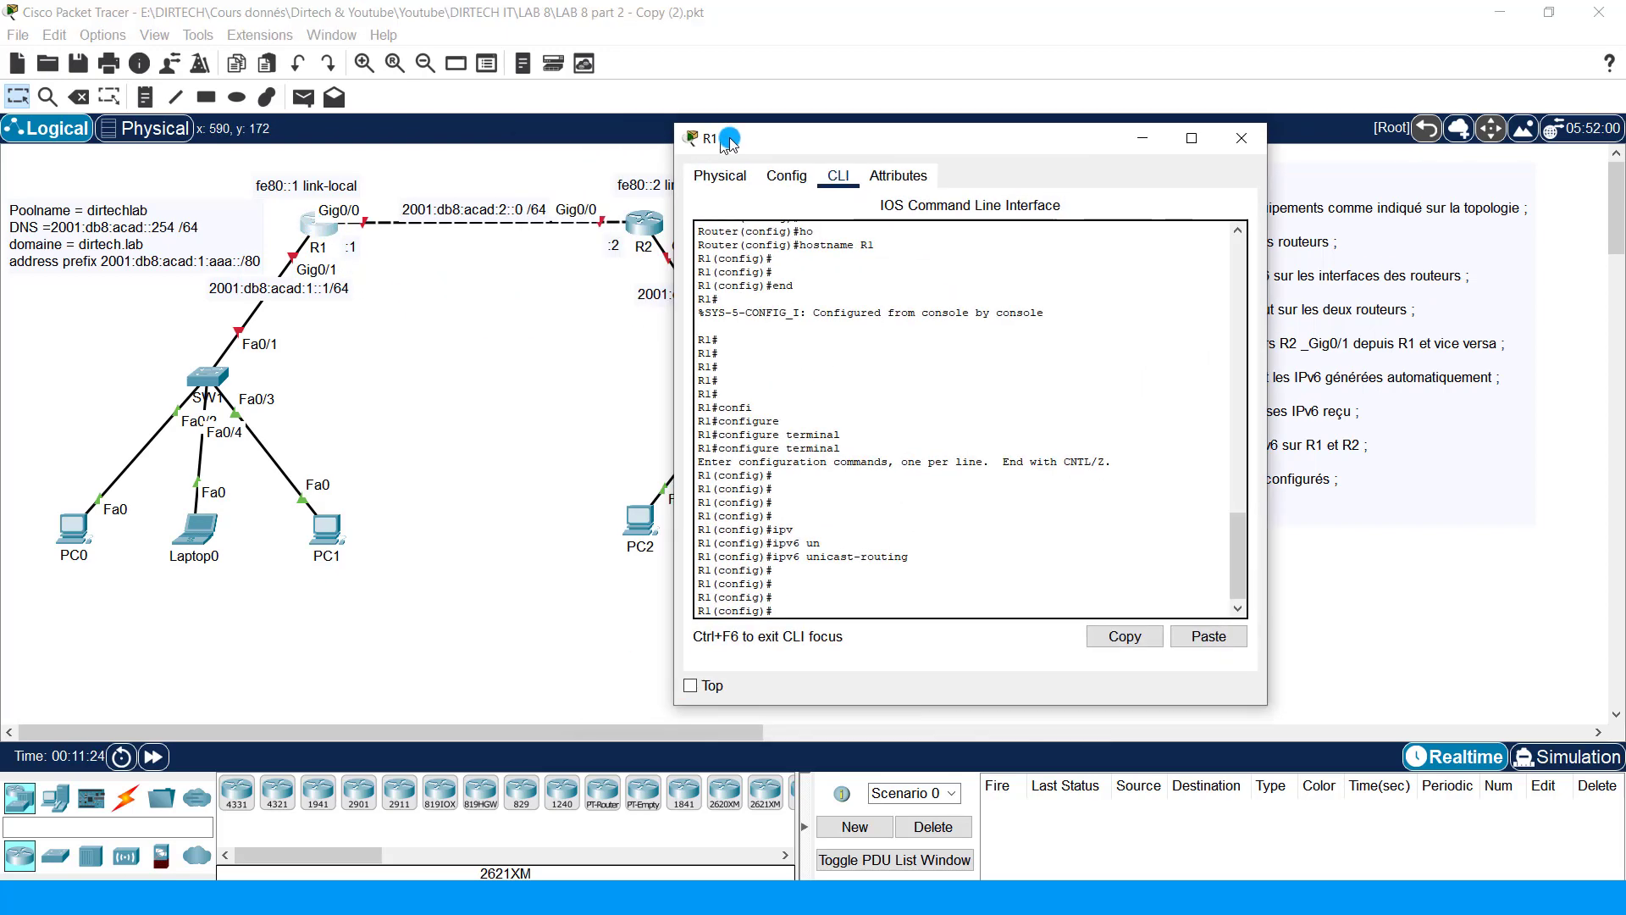
{"action": "key", "text": "Return"}
{"action": "key", "text": "Return"}
{"action": "key", "text": "Return"}
{"action": "key", "text": "Return"}
{"action": "key", "text": "Return"}
{"action": "key", "text": "Return"}
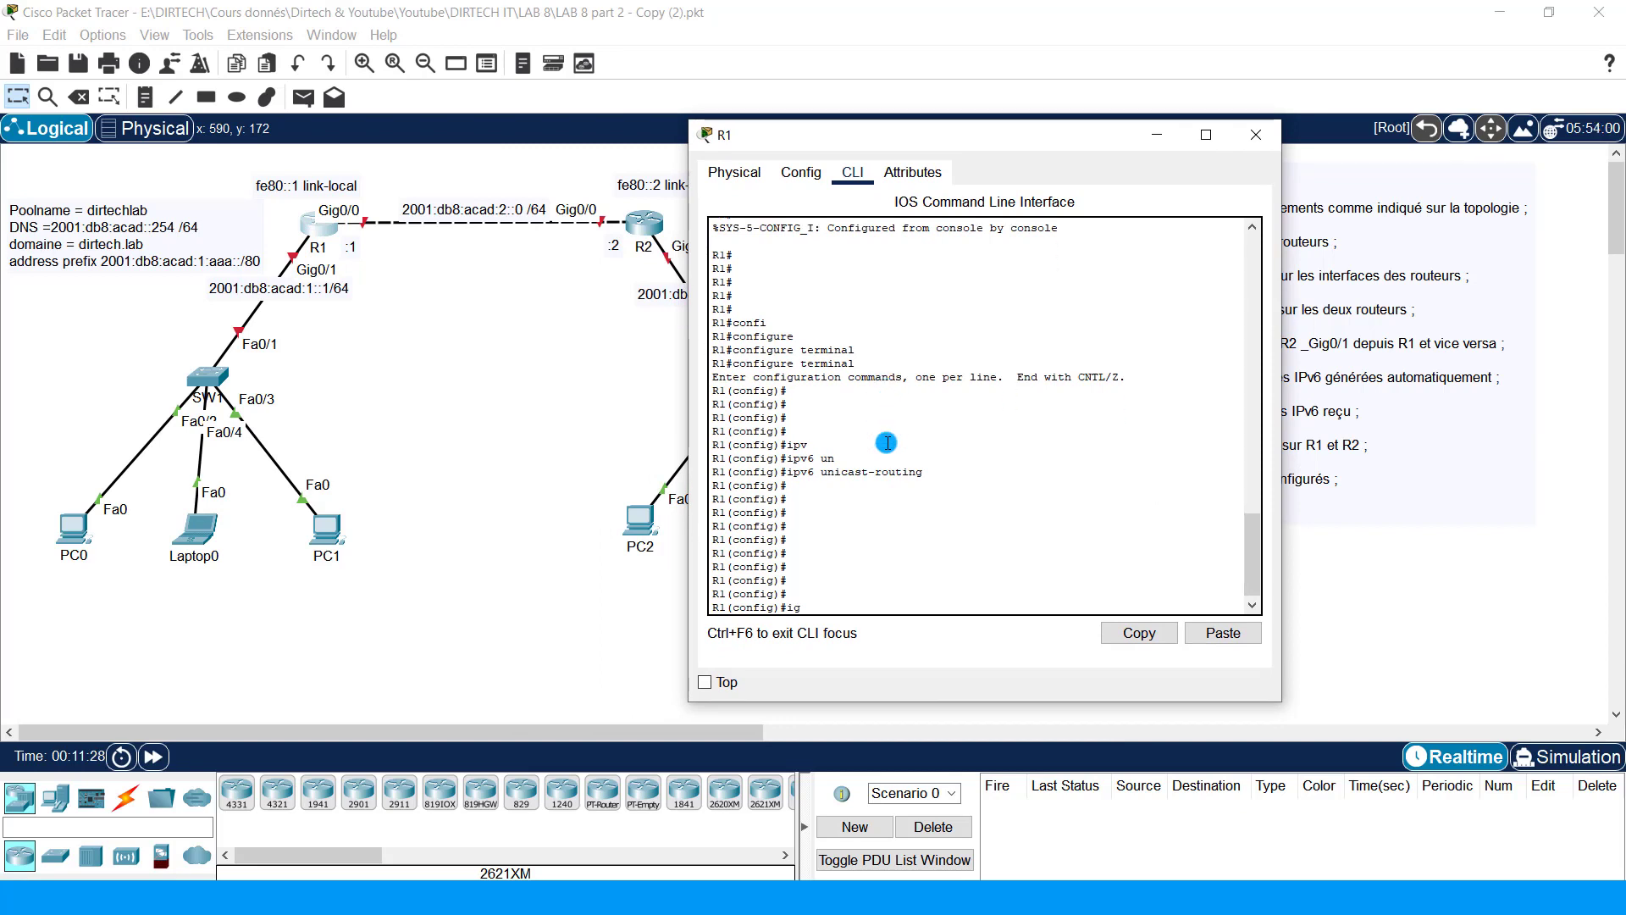
{"action": "type", "text": "in"}
{"action": "key", "text": "Tab"}
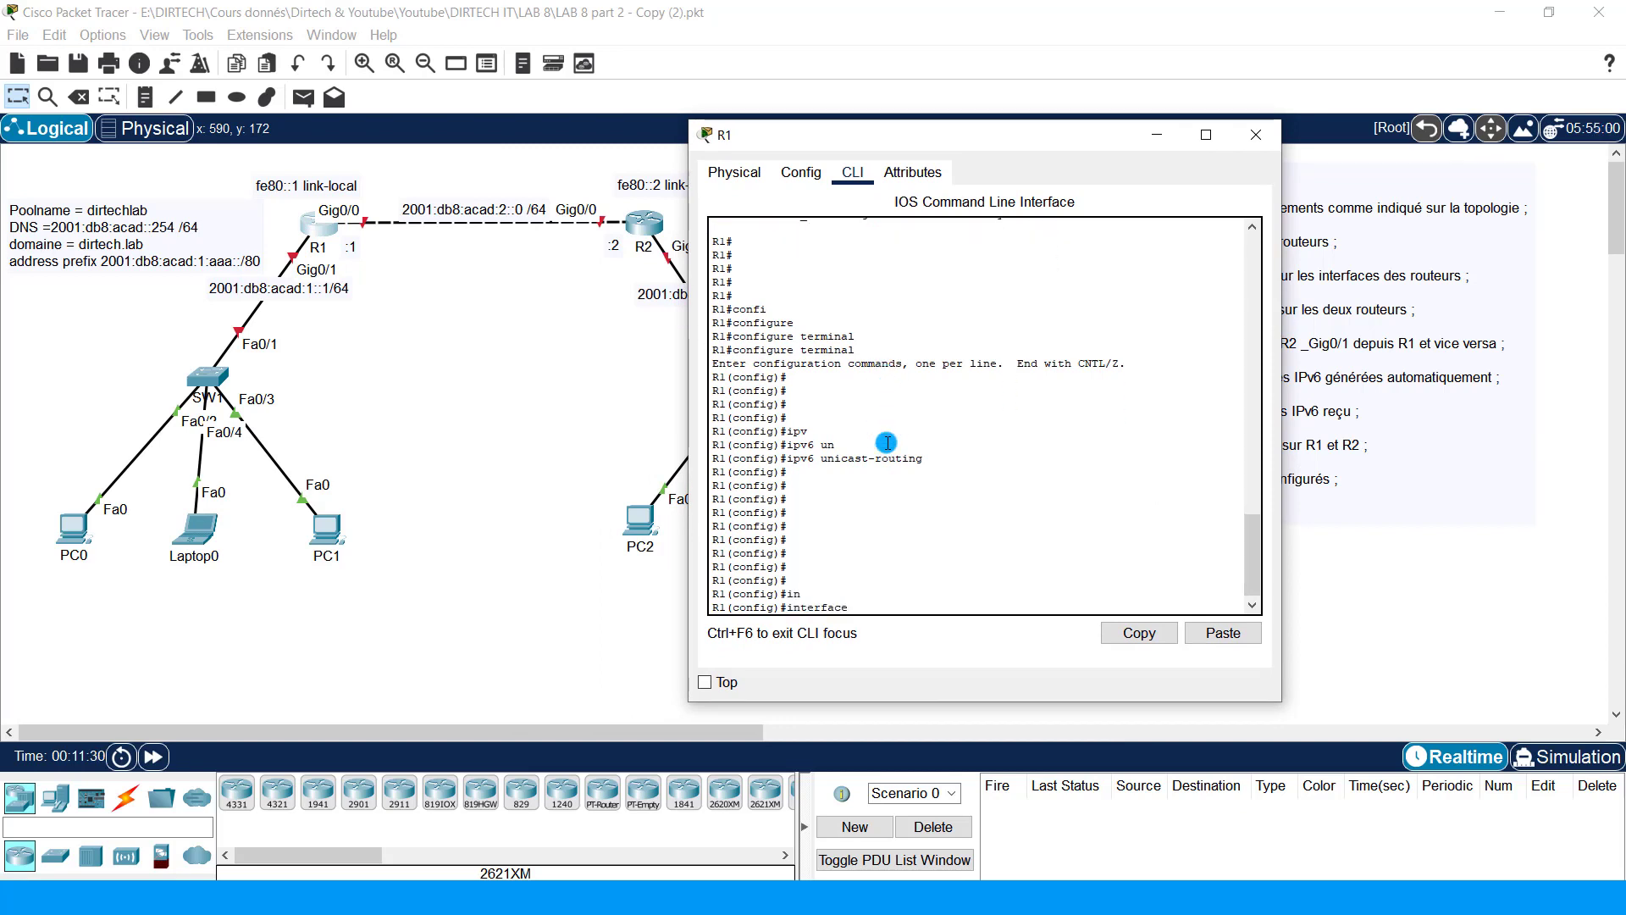
{"action": "type", "text": "gi"}
{"action": "key", "text": "Tab"}
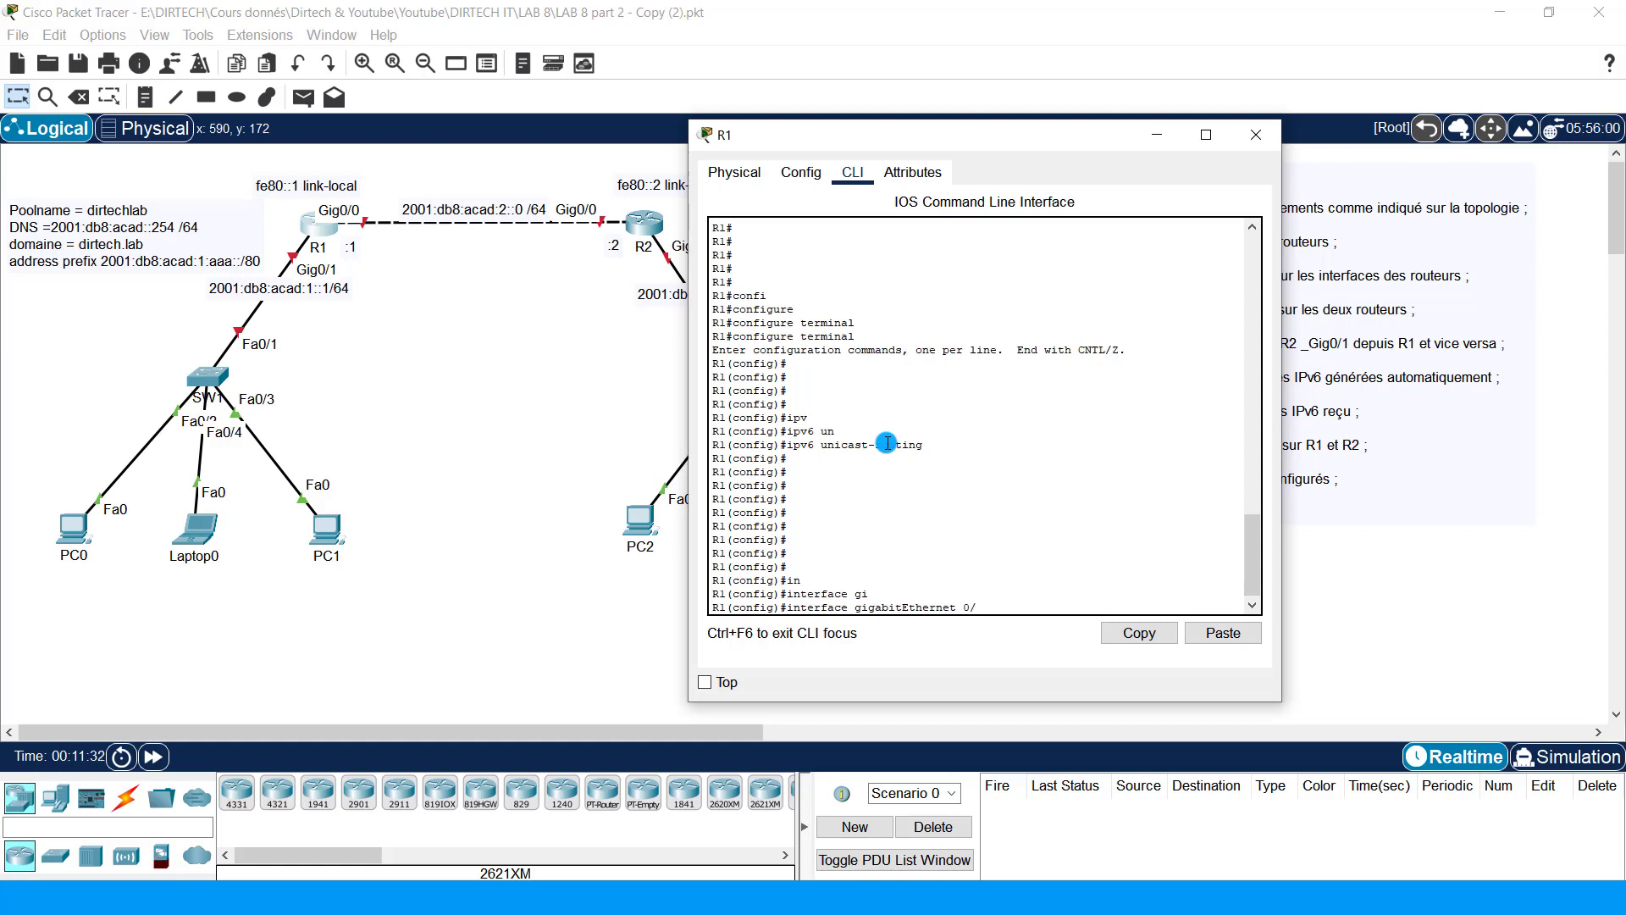
{"action": "type", "text": "0/0"}
{"action": "key", "text": "Return"}
{"action": "key", "text": "Return"}
{"action": "key", "text": "Return"}
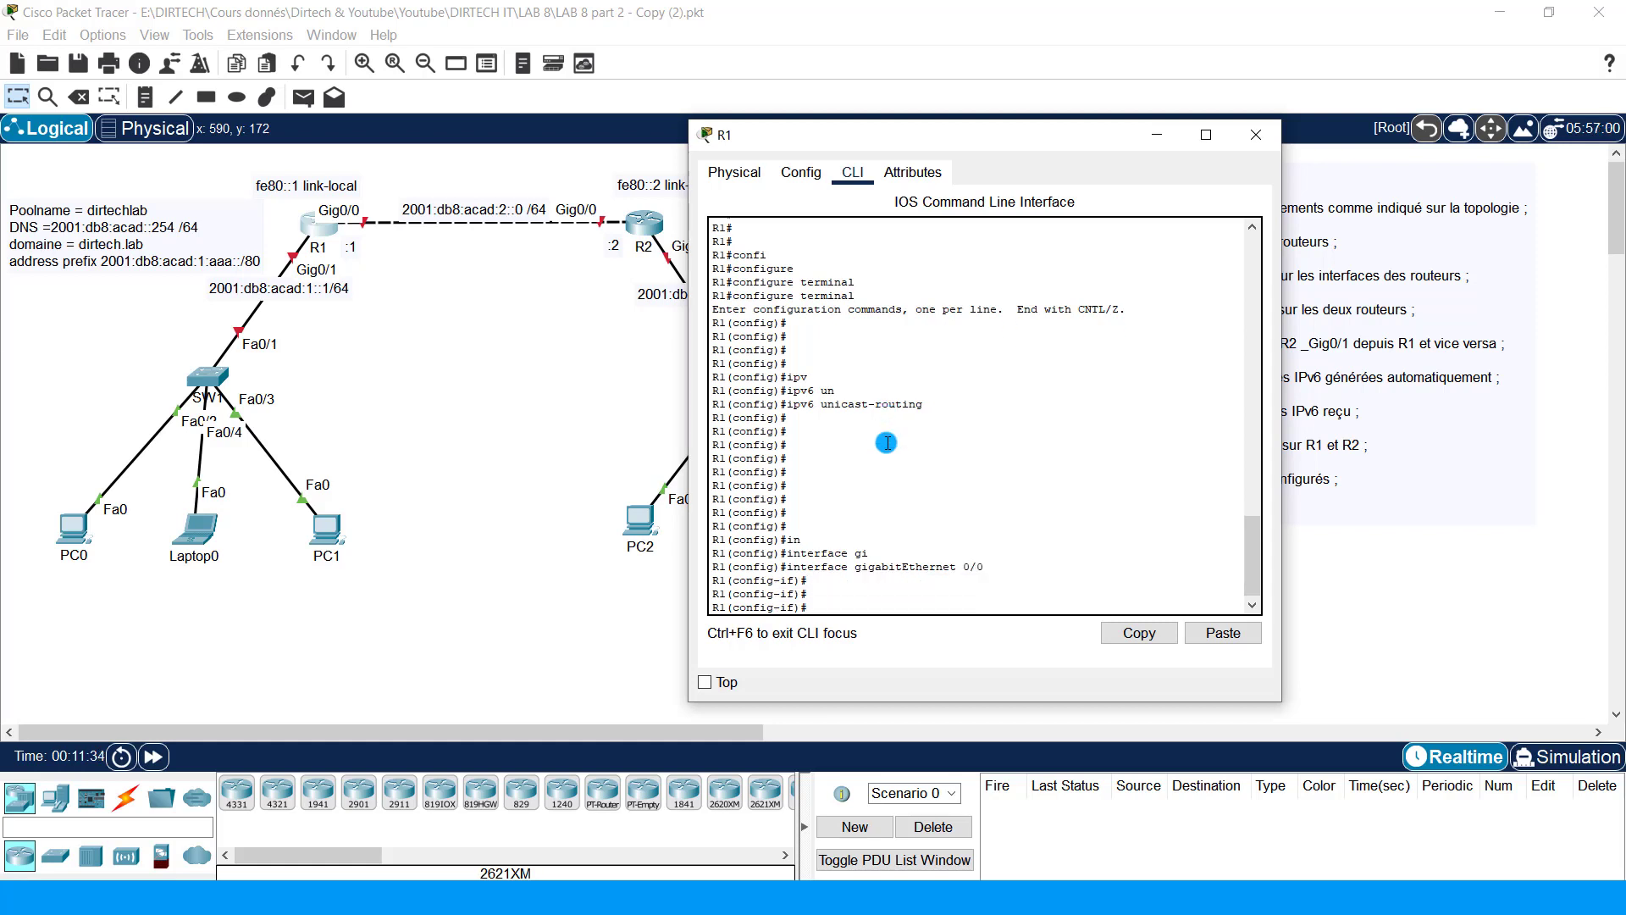
Step: Assign the IPv6 address fe80::1 link-local to R1's gigabitEthernet 0/0, copying the text from the topology label
{"action": "type", "text": "ipv"}
{"action": "key", "text": "Tab"}
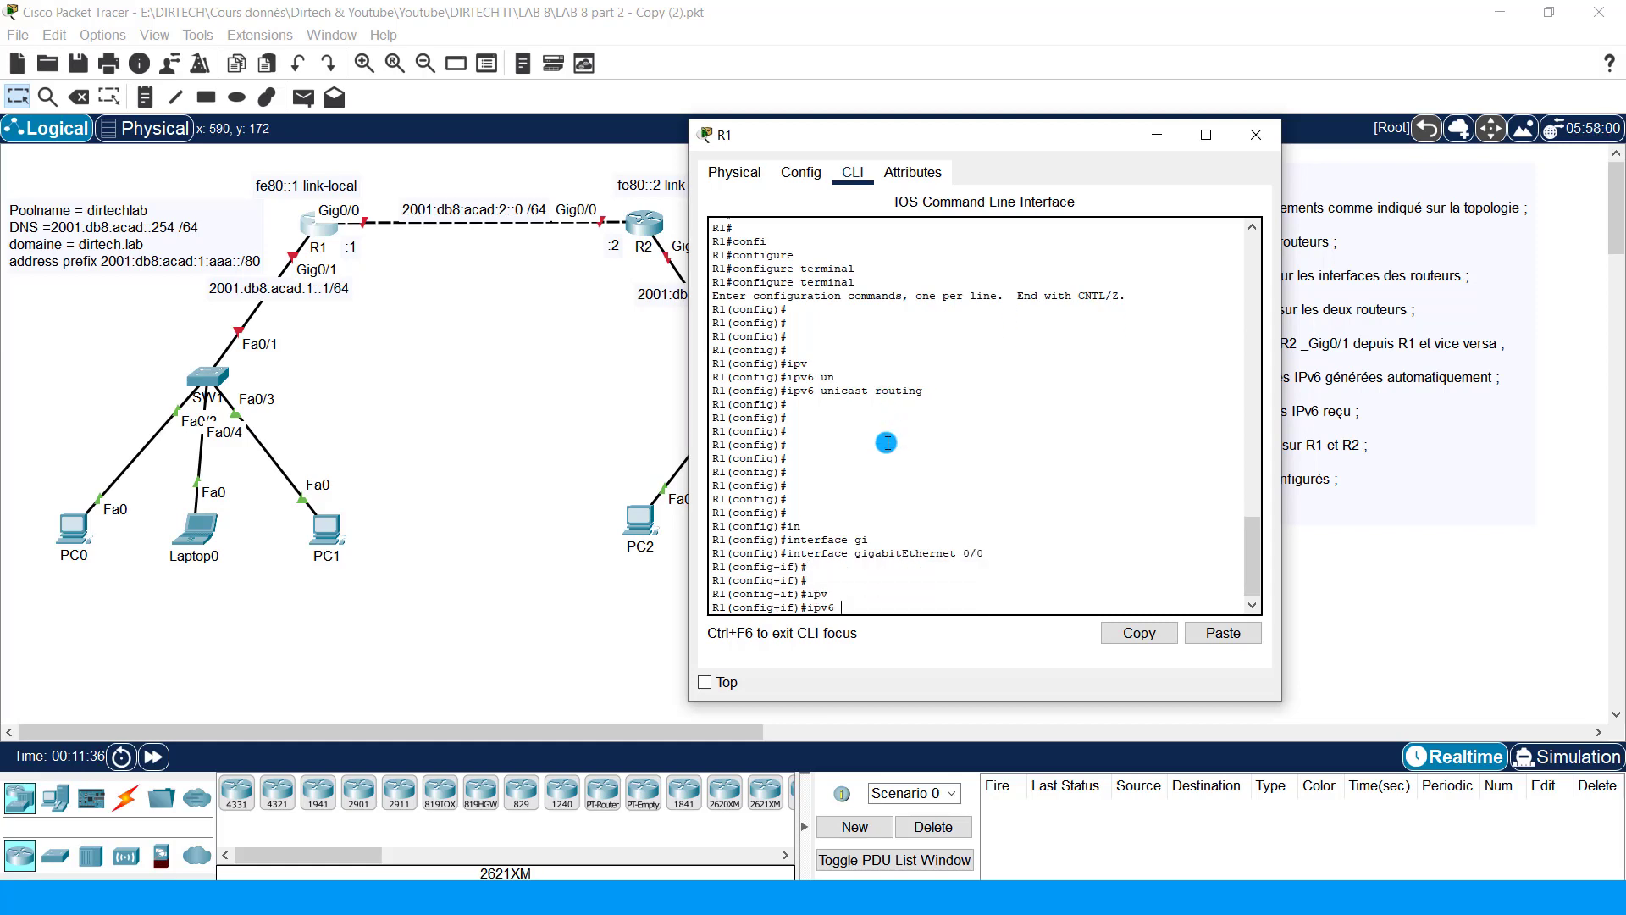
{"action": "type", "text": "ad"}
{"action": "key", "text": "Tab"}
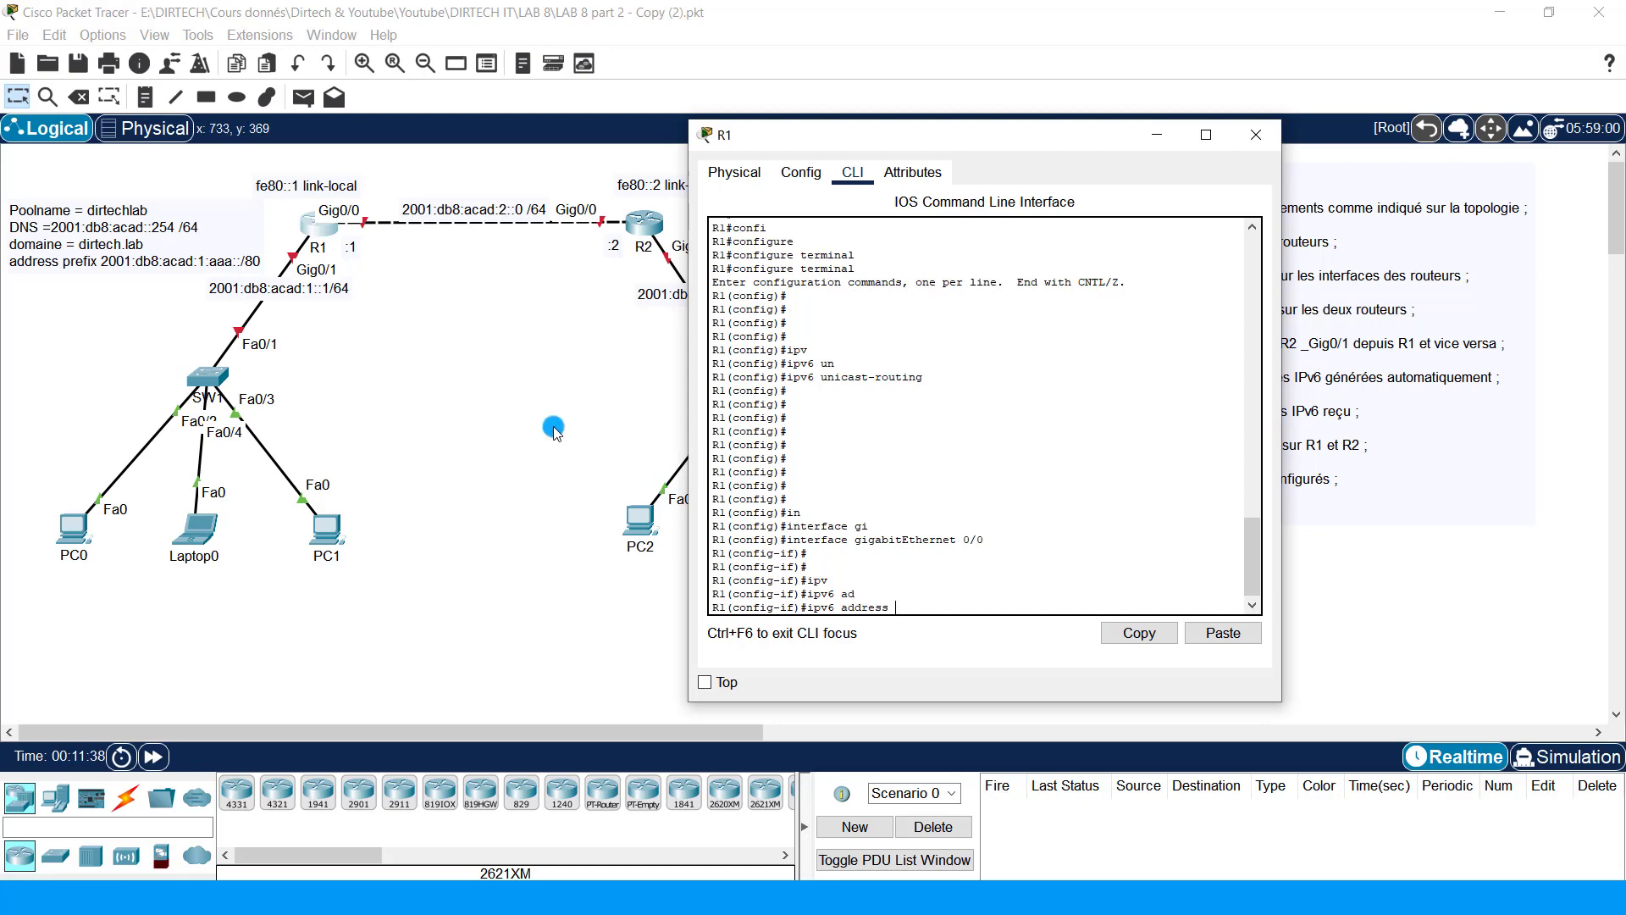
{"action": "left_click", "coordinate": [379, 197]}
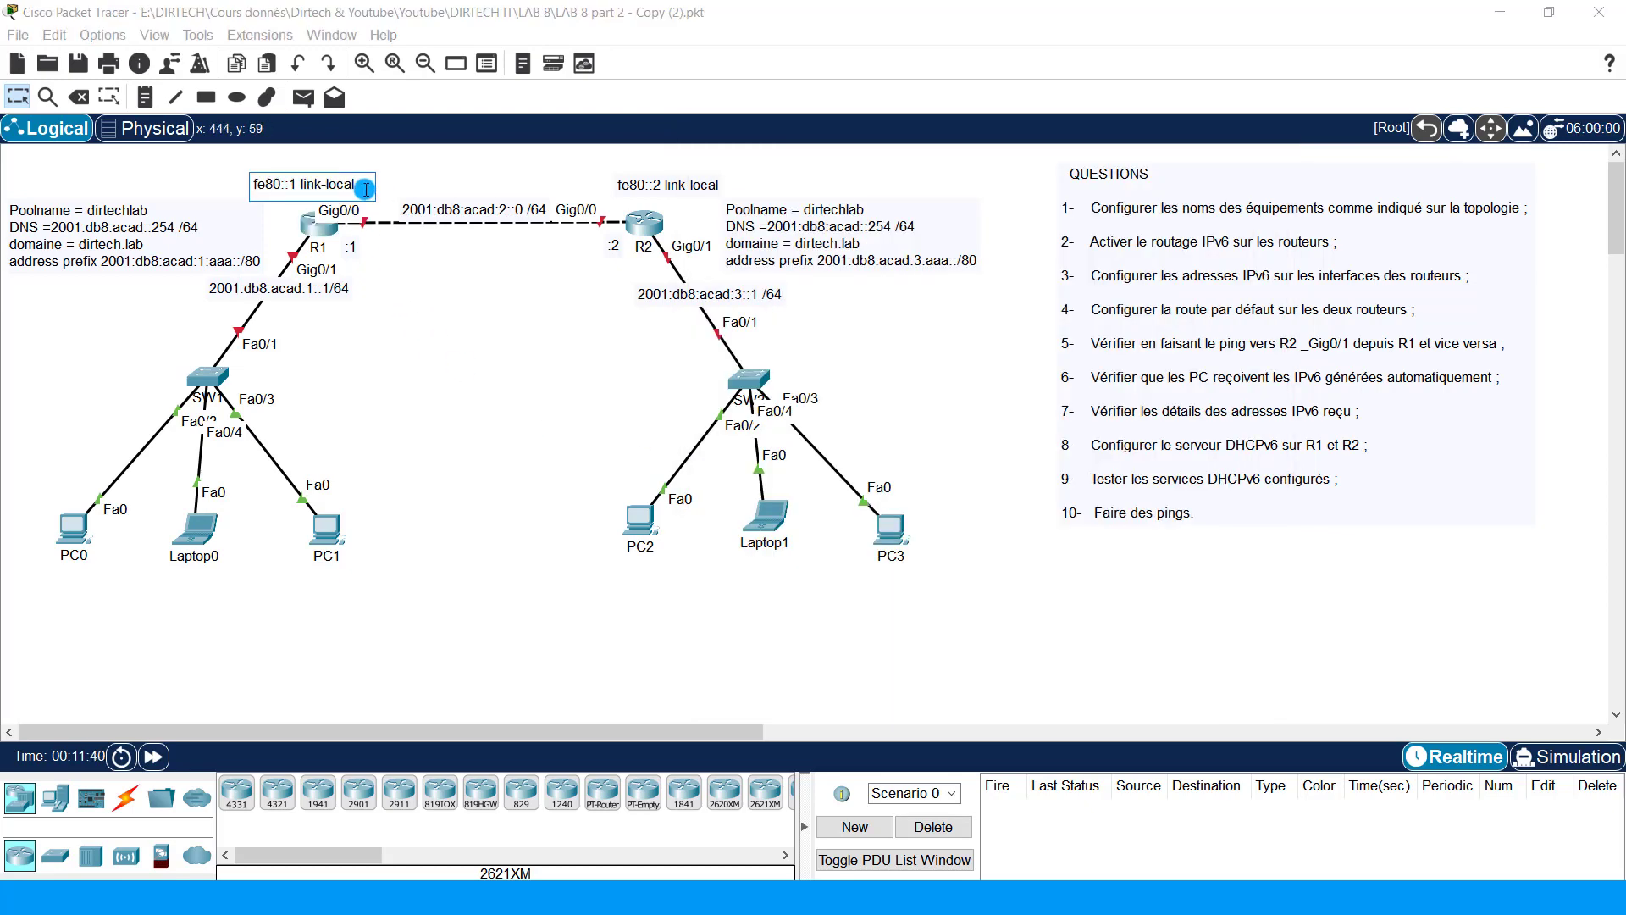
{"action": "left_click_drag", "start_coordinate": [379, 197], "coordinate": [240, 185]}
{"action": "key", "text": "ctrl+c"}
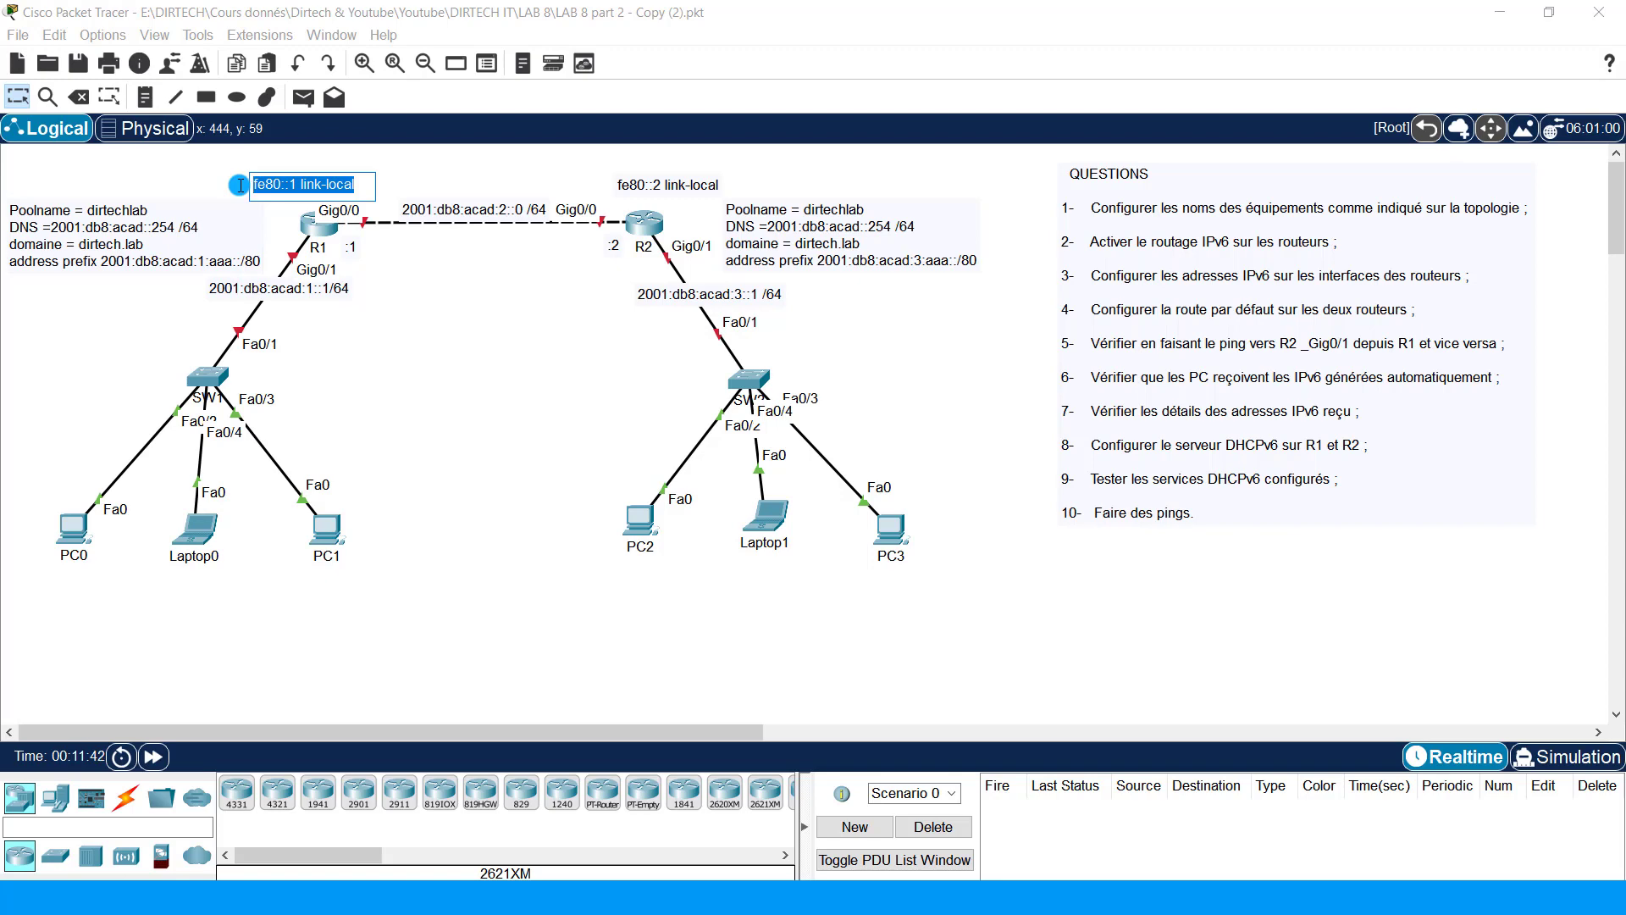
{"action": "left_click", "coordinate": [322, 227]}
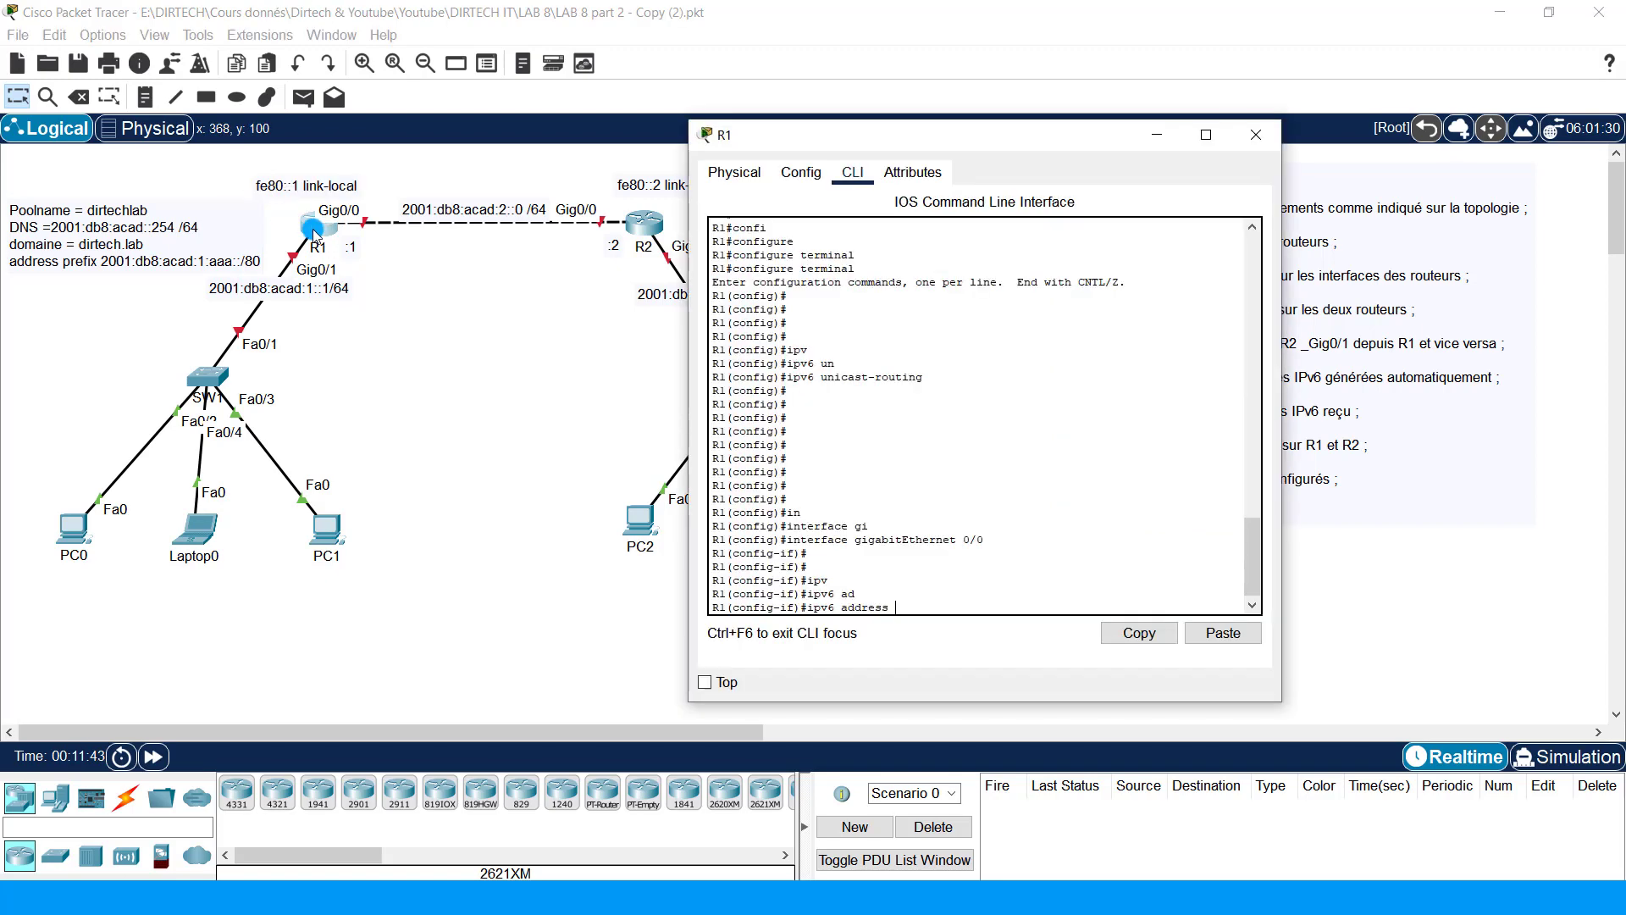
{"action": "right_click", "coordinate": [989, 465]}
{"action": "left_click", "coordinate": [1019, 496]}
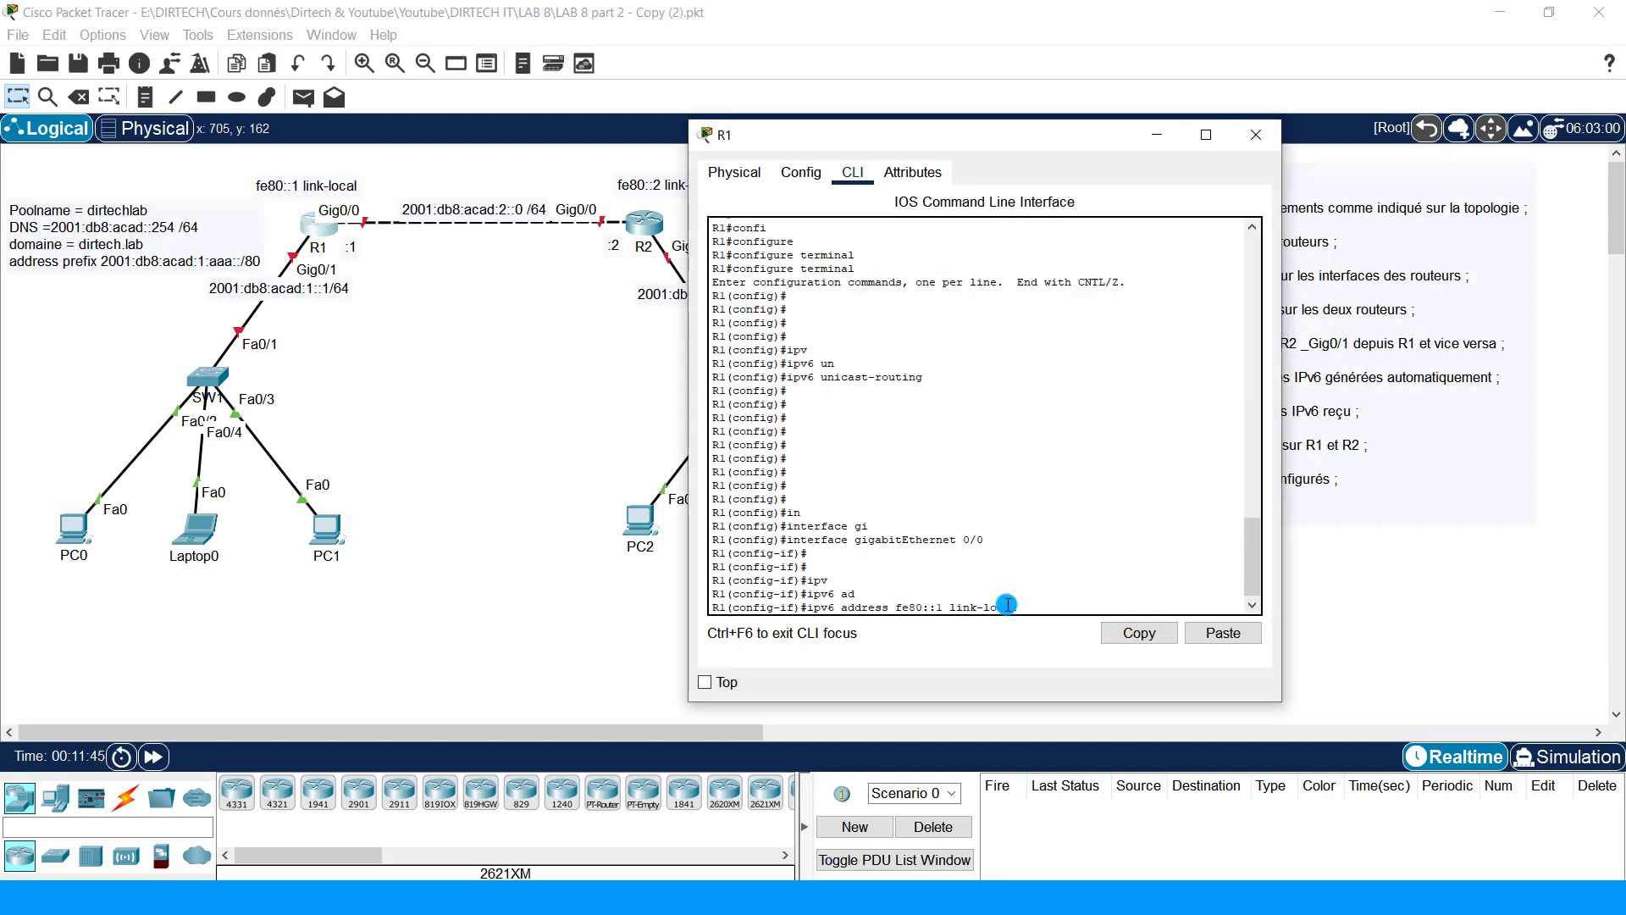
{"action": "key", "text": "Return"}
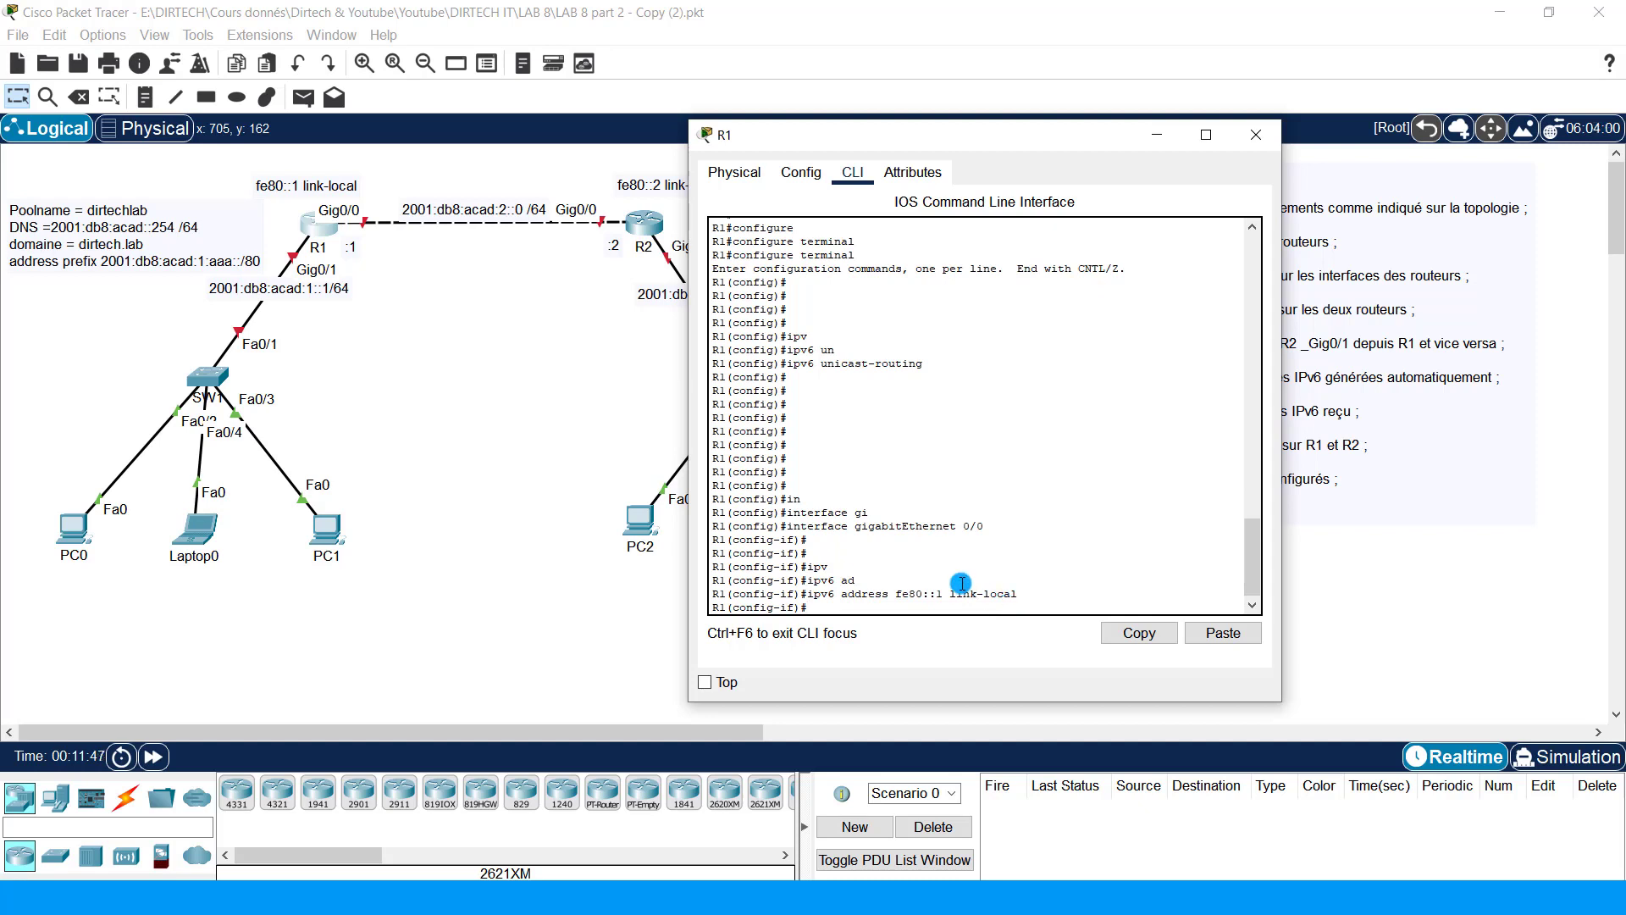
Step: Start another ipv6 address command on R1 and insert 2001:db8:acad:2::0 /64 copied from the label between the routers
{"action": "type", "text": "ipv"}
{"action": "key", "text": "Tab"}
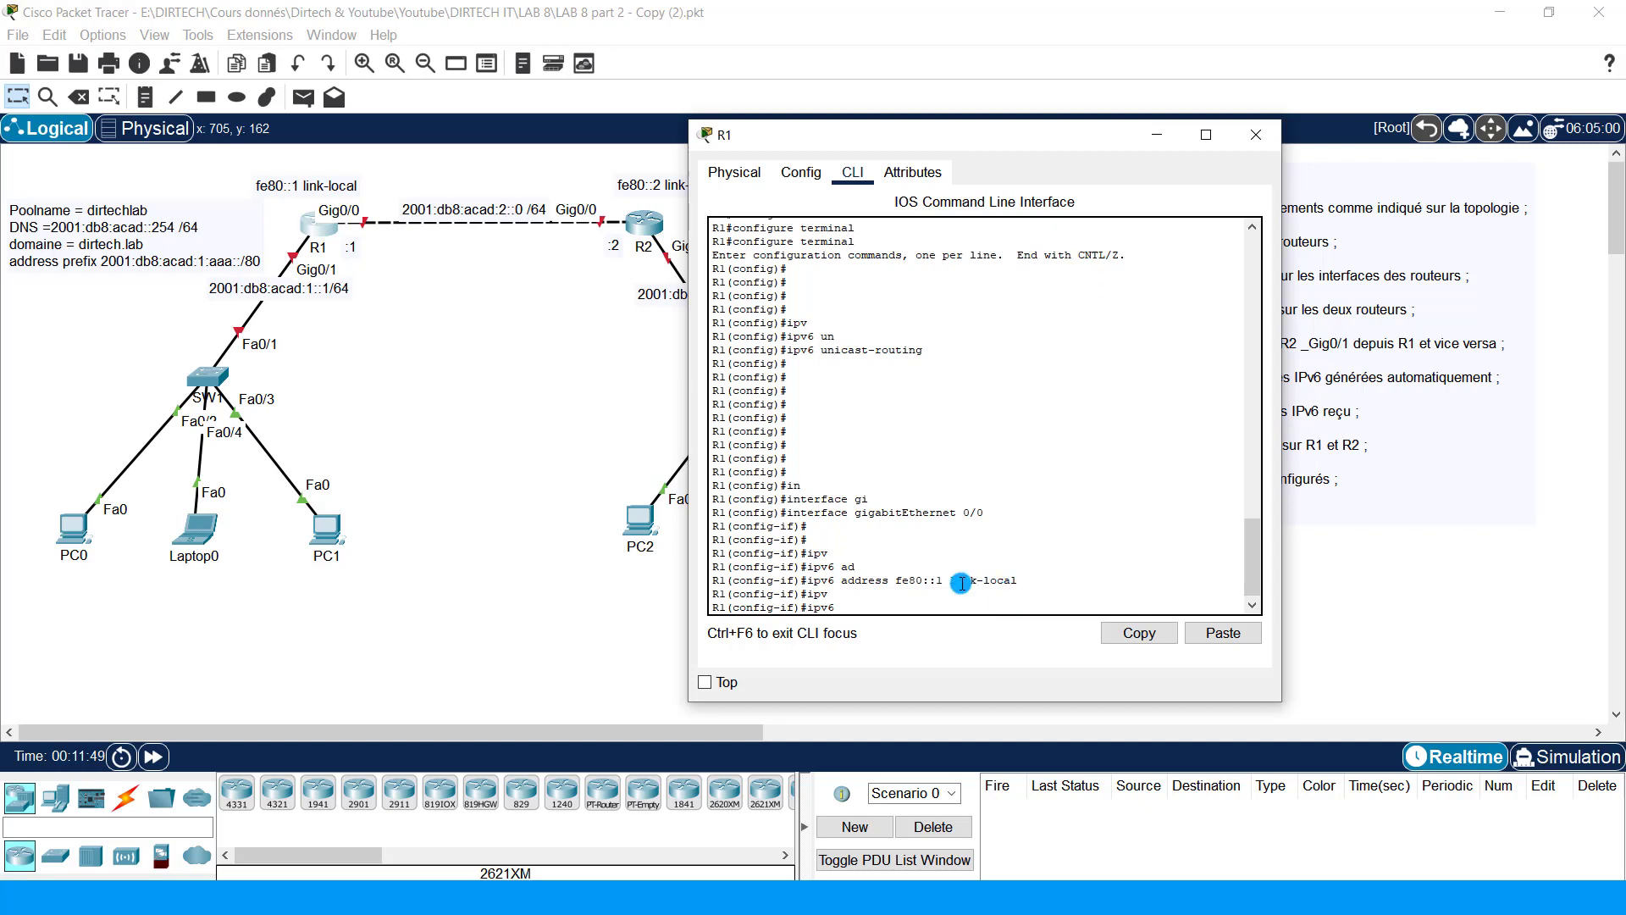
{"action": "type", "text": "ad"}
{"action": "key", "text": "Tab"}
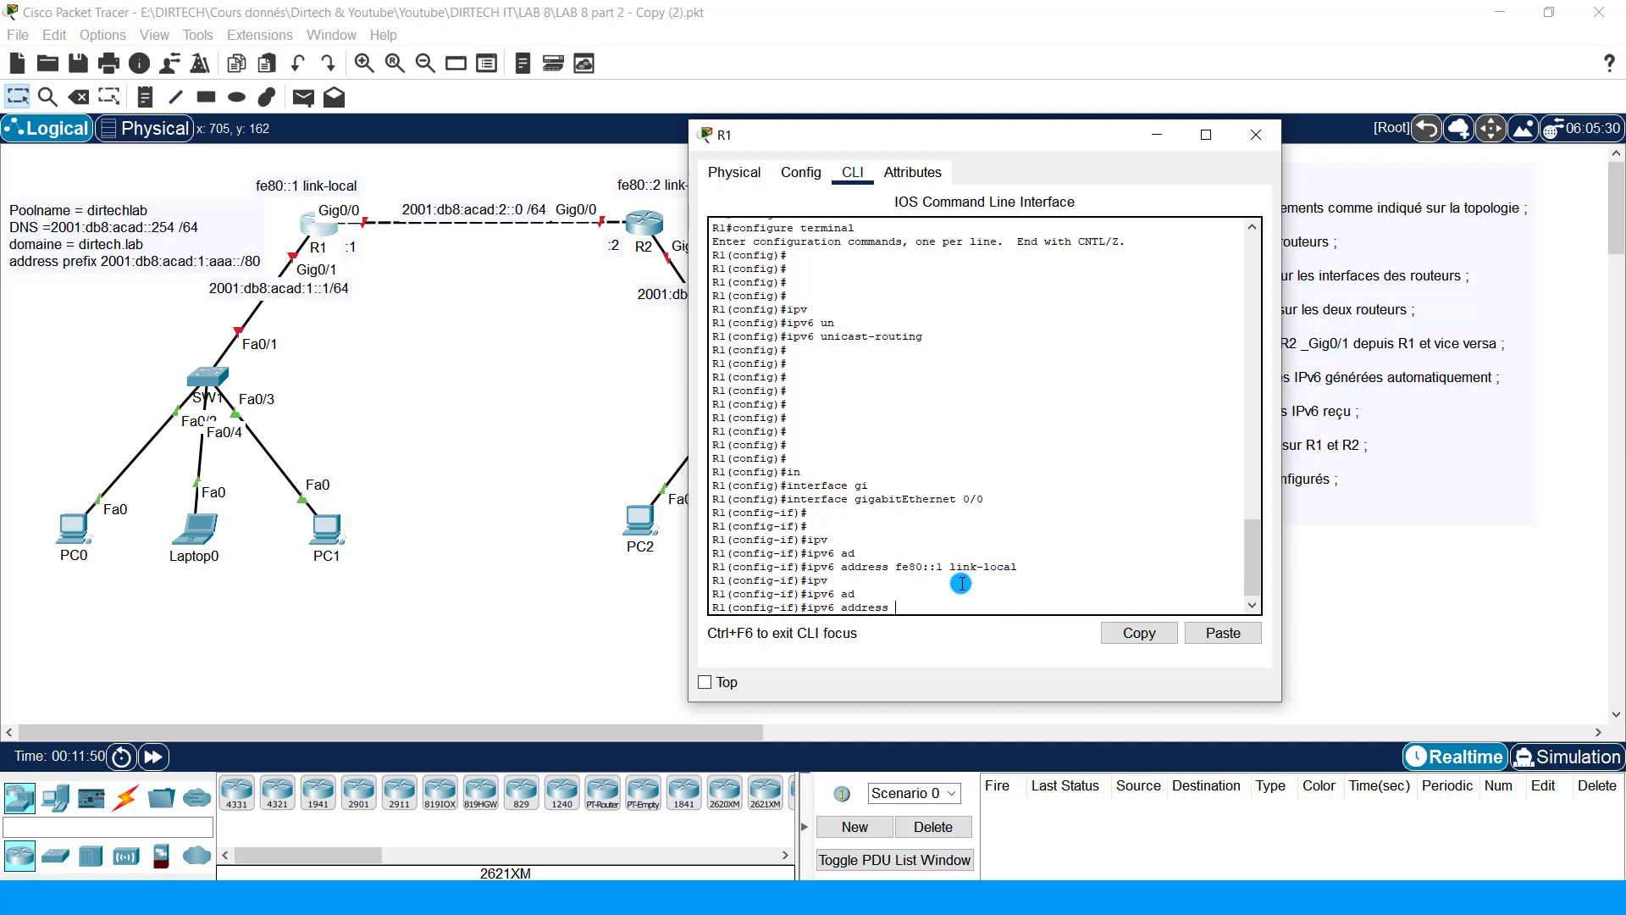
{"action": "left_click", "coordinate": [494, 210]}
{"action": "left_click", "coordinate": [524, 213]}
{"action": "left_click_drag", "start_coordinate": [469, 228], "coordinate": [372, 193]}
{"action": "key", "text": "ctrl+c"}
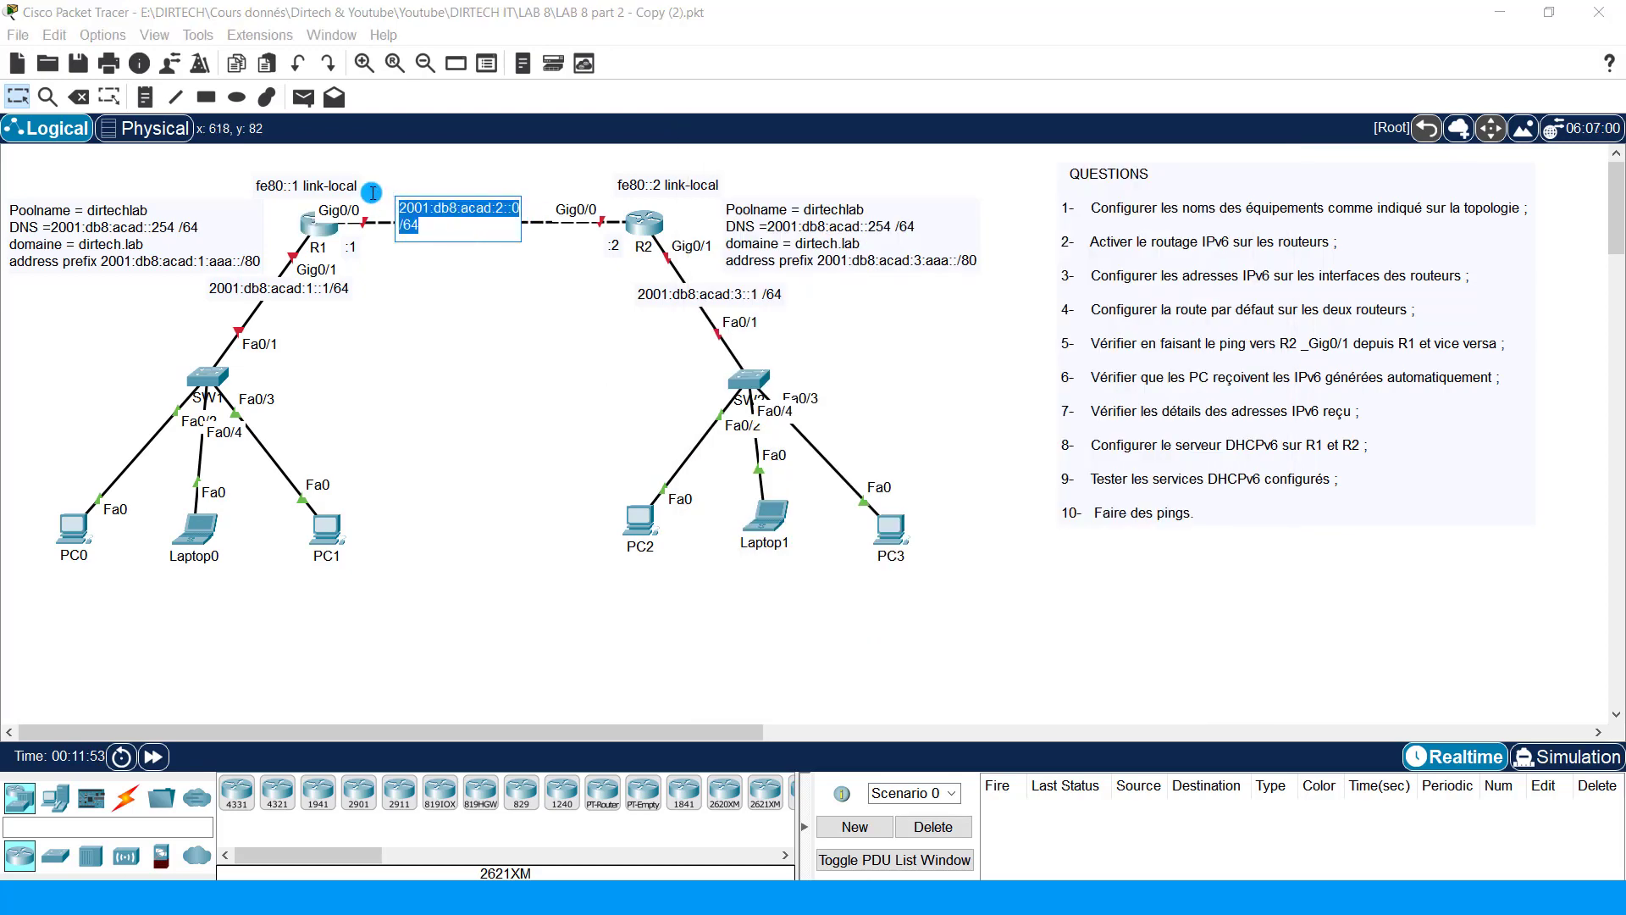
{"action": "left_click", "coordinate": [467, 335]}
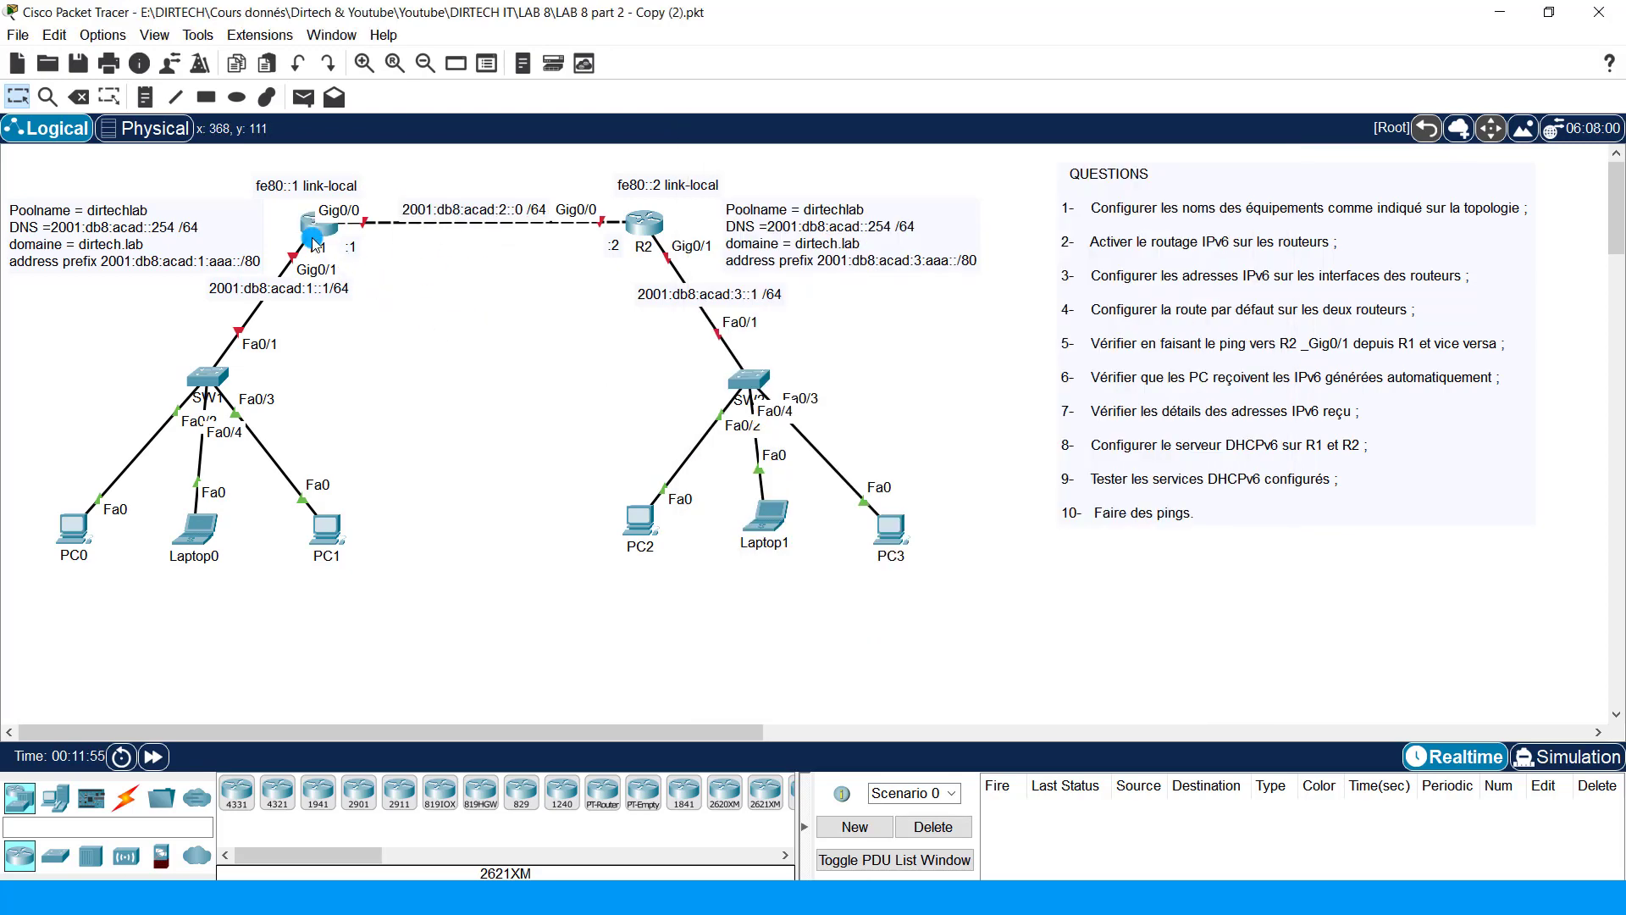
{"action": "left_click", "coordinate": [313, 225]}
{"action": "right_click", "coordinate": [988, 481]}
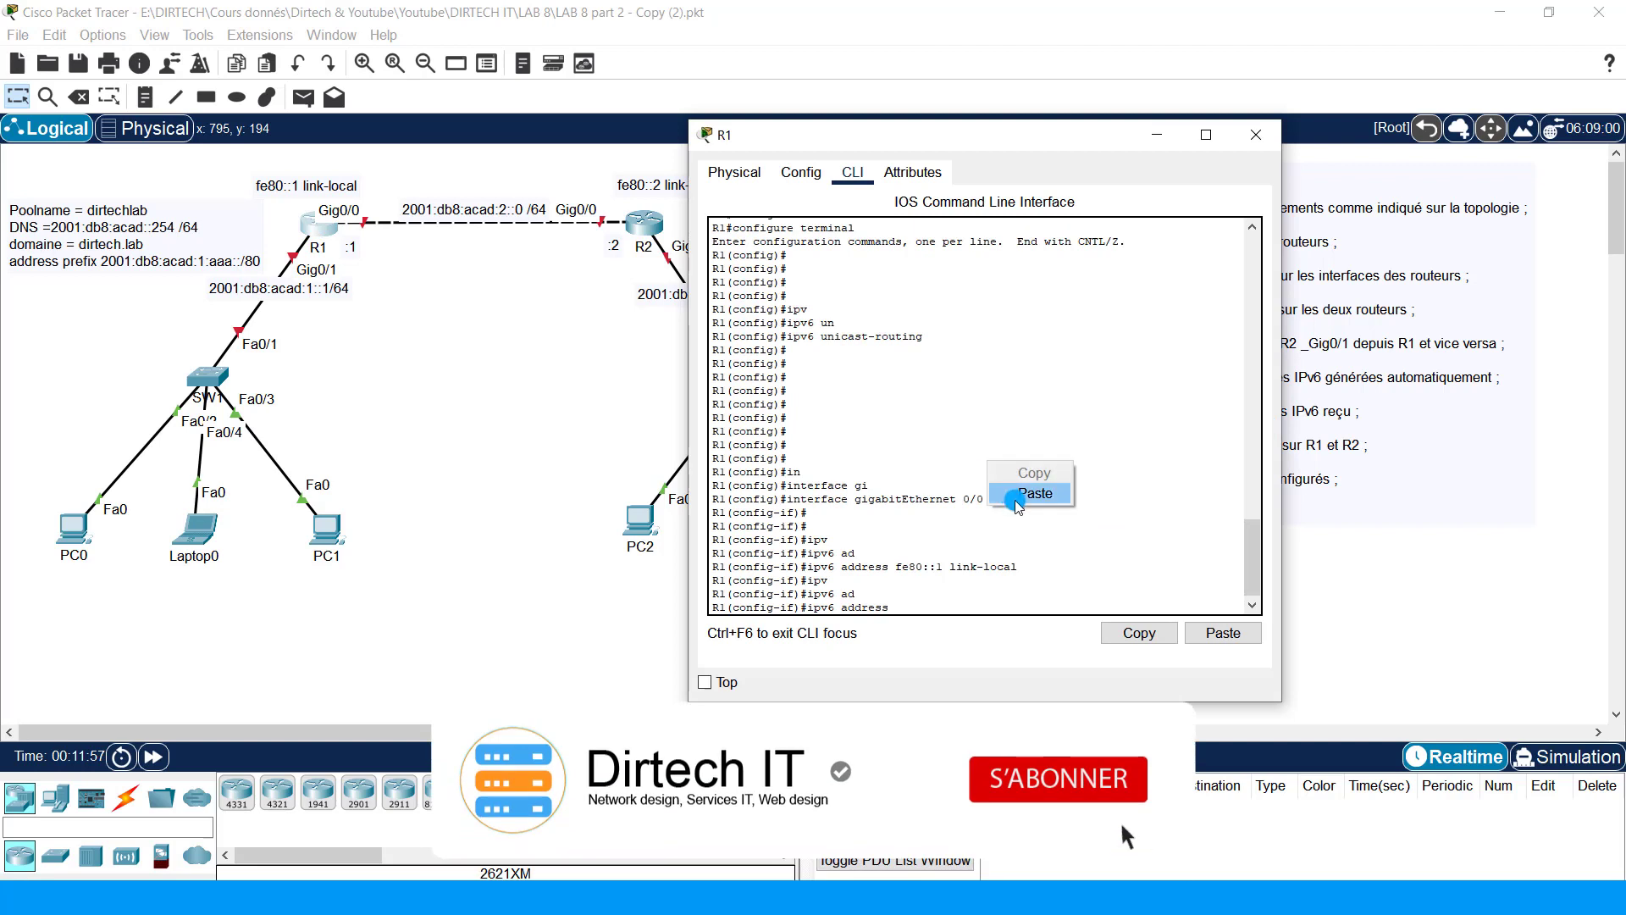
{"action": "left_click", "coordinate": [1017, 501]}
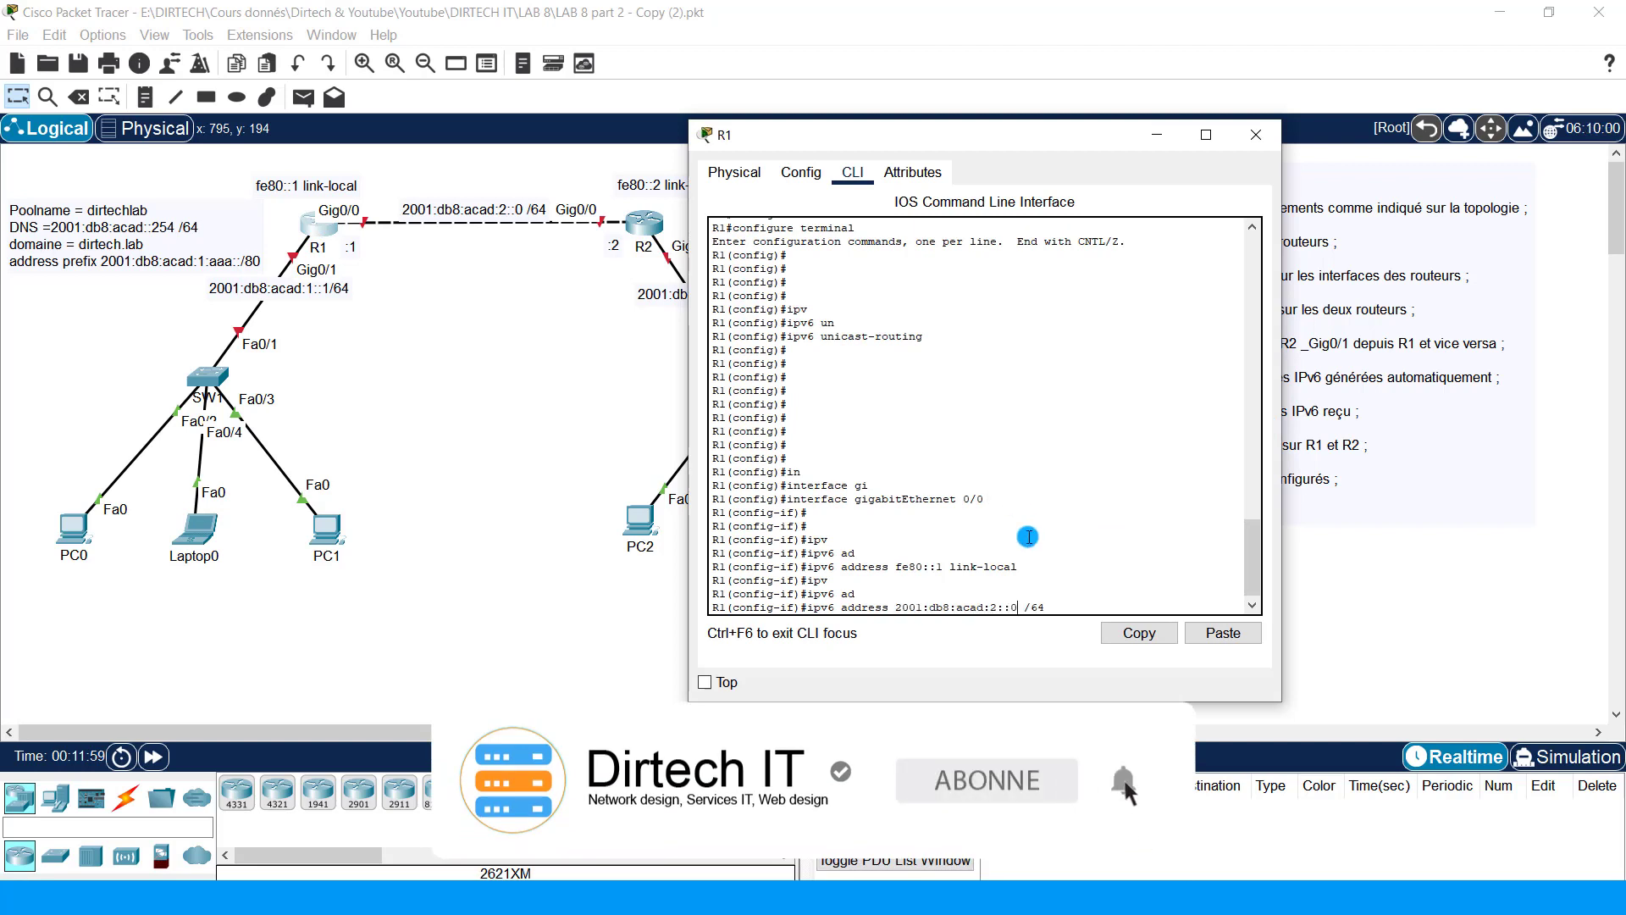
Step: Correct the inserted address to 2001:db8:acad:2::1/64 and apply it to R1's gigabitEthernet 0/0
{"action": "key", "text": "Left"}
{"action": "key", "text": "Left"}
{"action": "key", "text": "Left"}
{"action": "key", "text": "Left"}
{"action": "key", "text": "BackSpace"}
{"action": "type", "text": "1"}
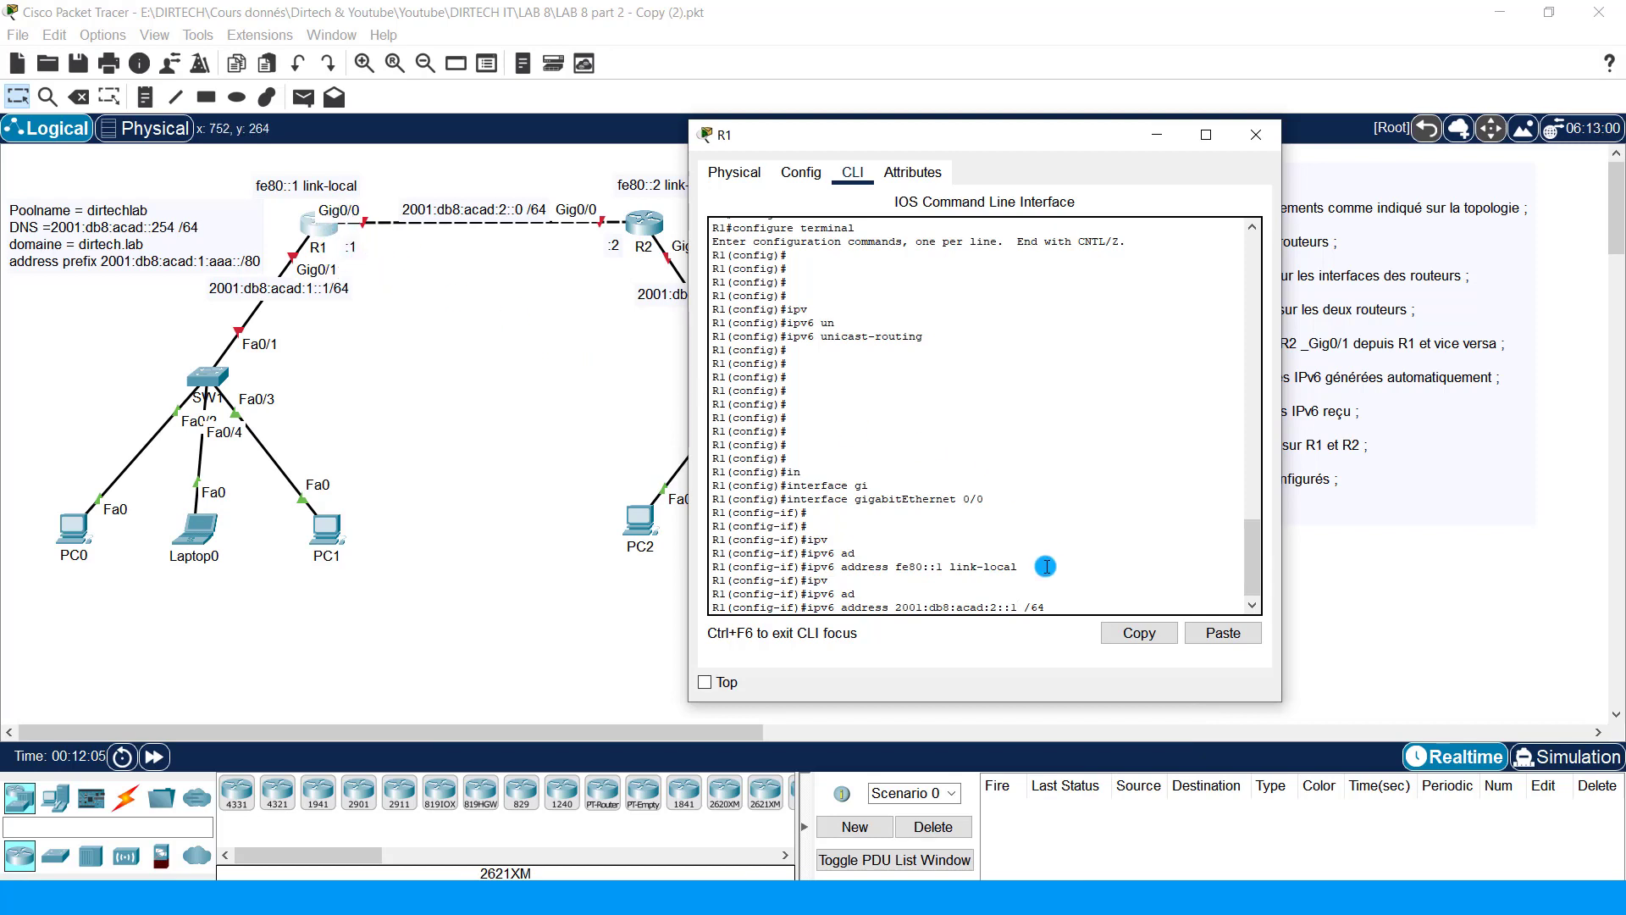
{"action": "key", "text": "Return"}
{"action": "key", "text": "Return"}
{"action": "key", "text": "Return"}
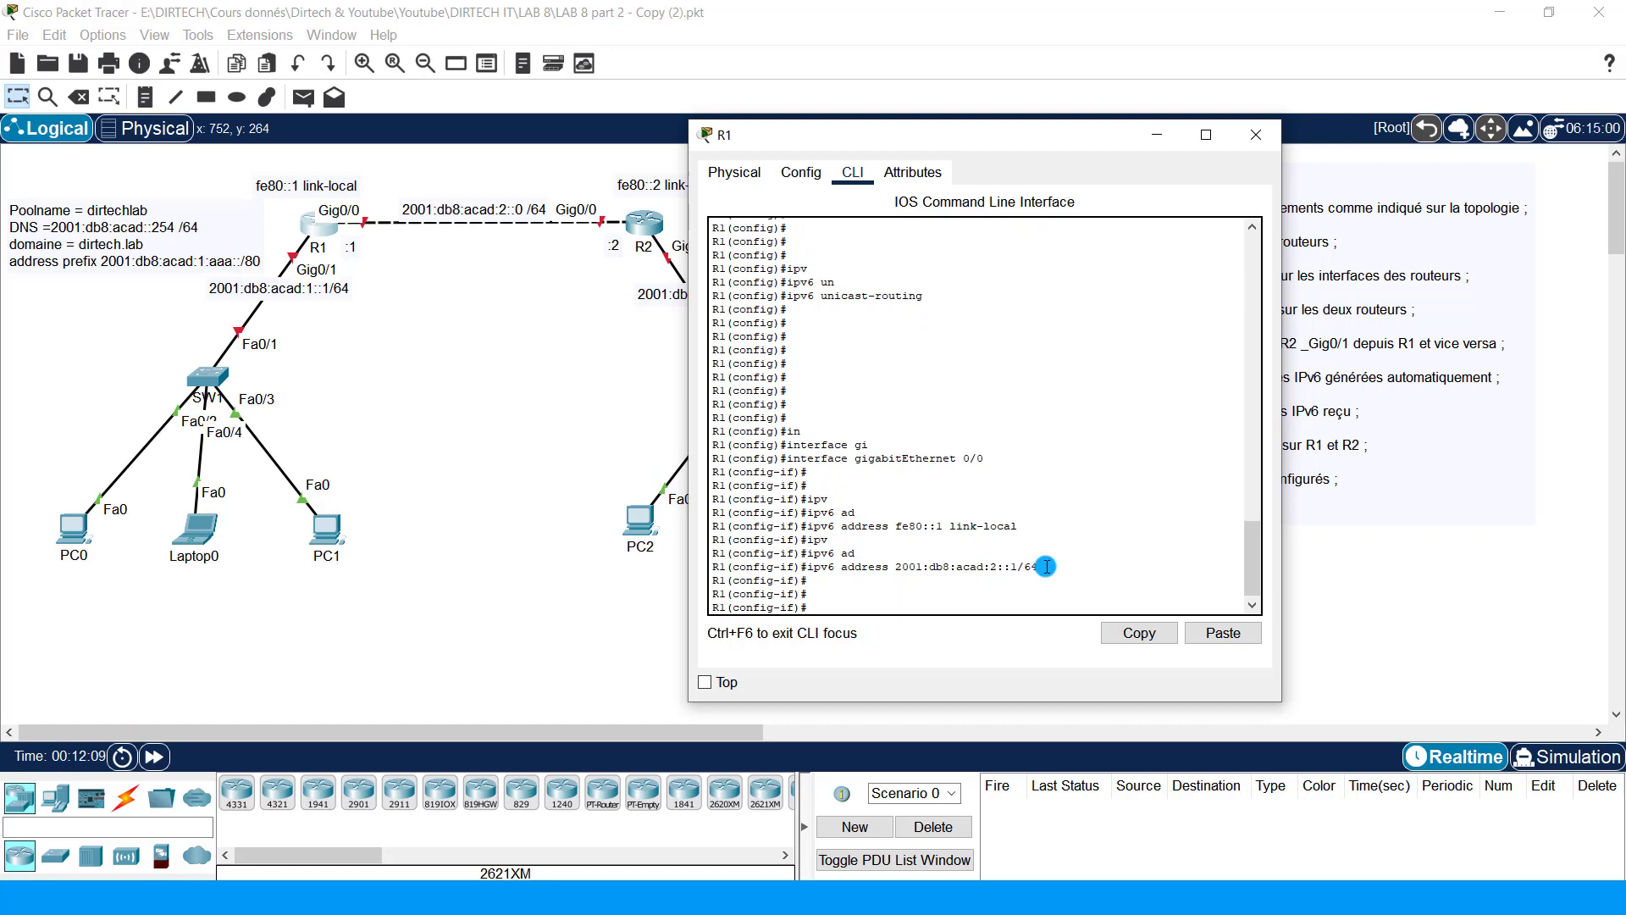
Step: Activate R1's gigabitEthernet 0/0 interface with no shutdown
{"action": "type", "text": "no sh"}
{"action": "key", "text": "Tab"}
{"action": "key", "text": "Tab"}
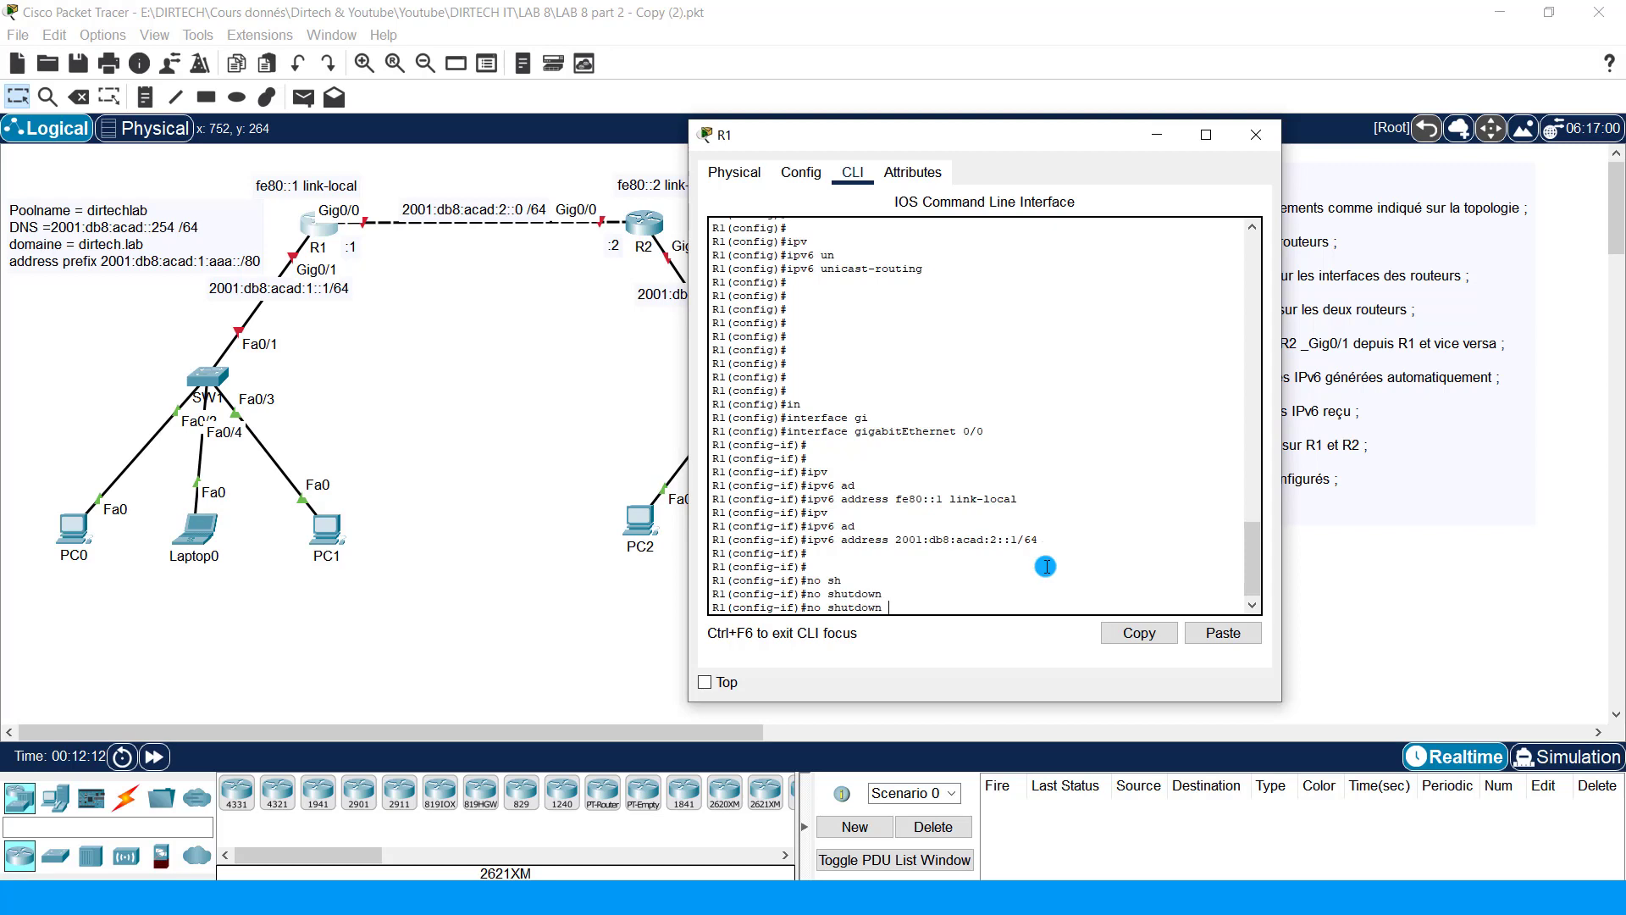
{"action": "key", "text": "Return"}
{"action": "key", "text": "Return"}
{"action": "key", "text": "Return"}
{"action": "key", "text": "Return"}
{"action": "key", "text": "Return"}
{"action": "key", "text": "Return"}
{"action": "key", "text": "Return"}
{"action": "key", "text": "Return"}
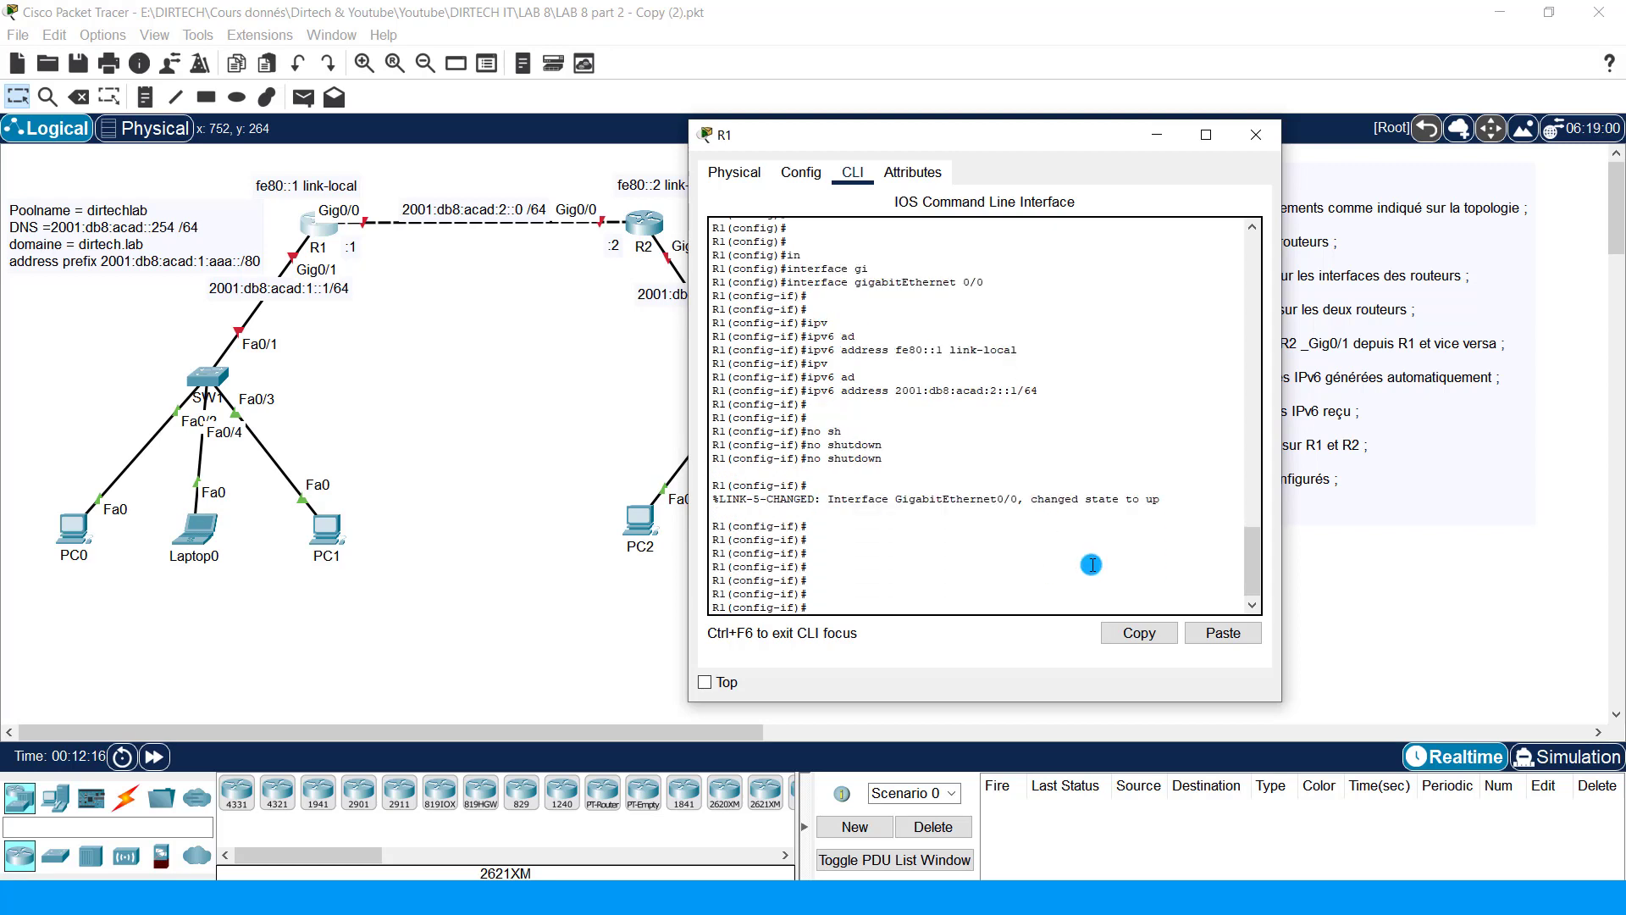
Step: Exit the current interface on R1 and enter configuration of interface gigabitEthernet 0/1
{"action": "type", "text": "exi"}
{"action": "key", "text": "Tab"}
{"action": "key", "text": "Return"}
{"action": "key", "text": "Return"}
{"action": "type", "text": "in"}
{"action": "key", "text": "Tab"}
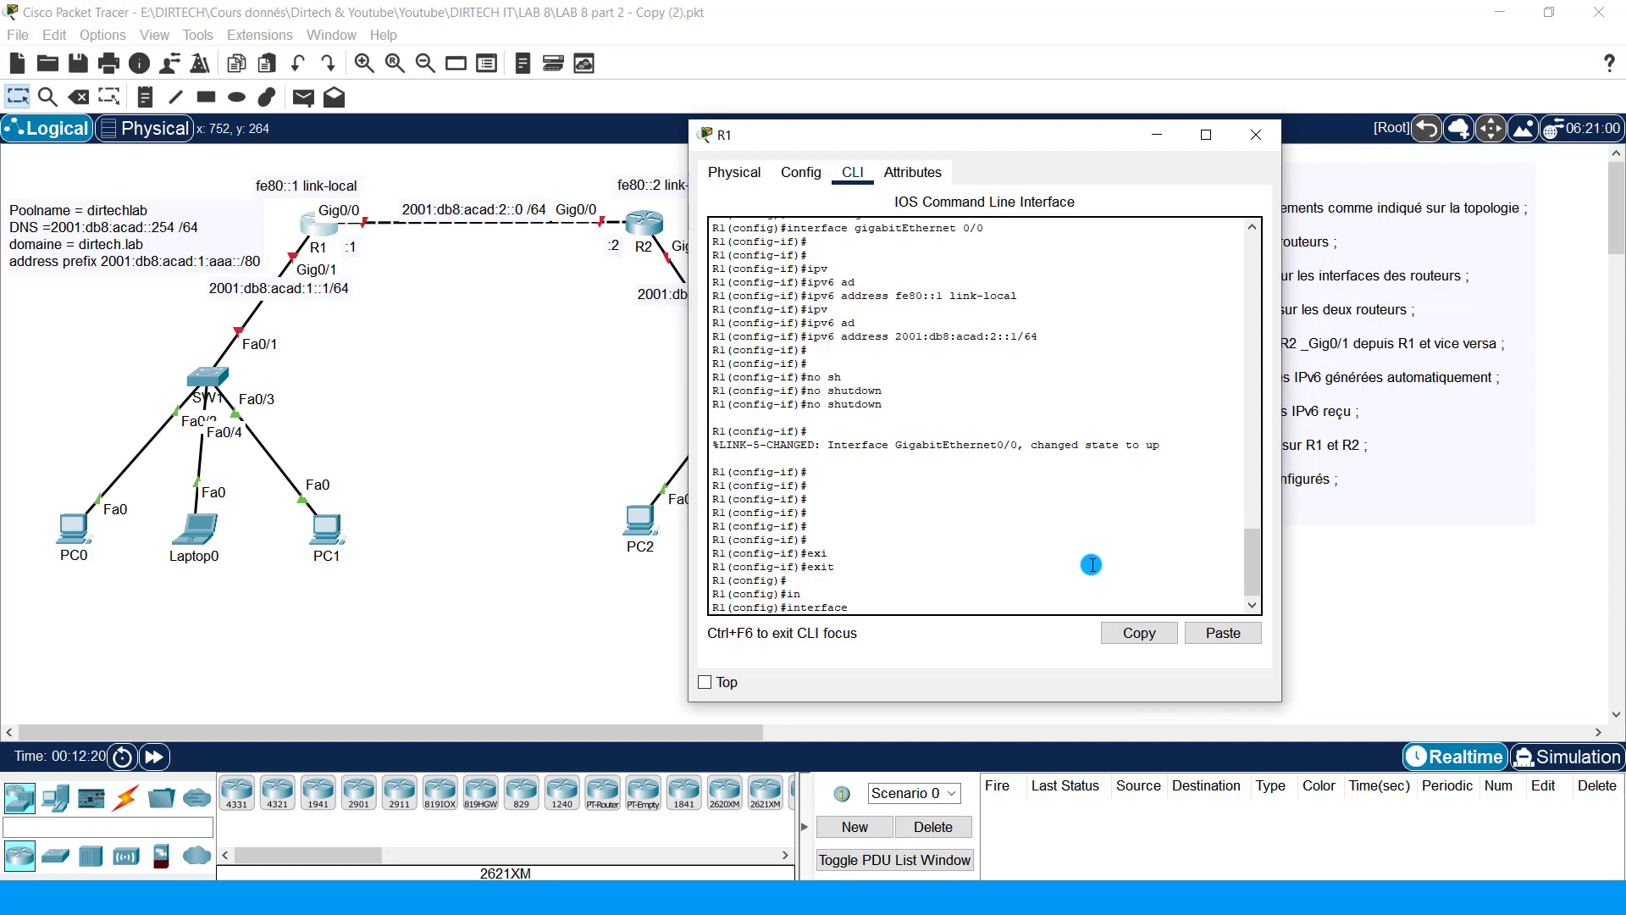
{"action": "type", "text": "gi"}
{"action": "key", "text": "Tab"}
{"action": "type", "text": "0"}
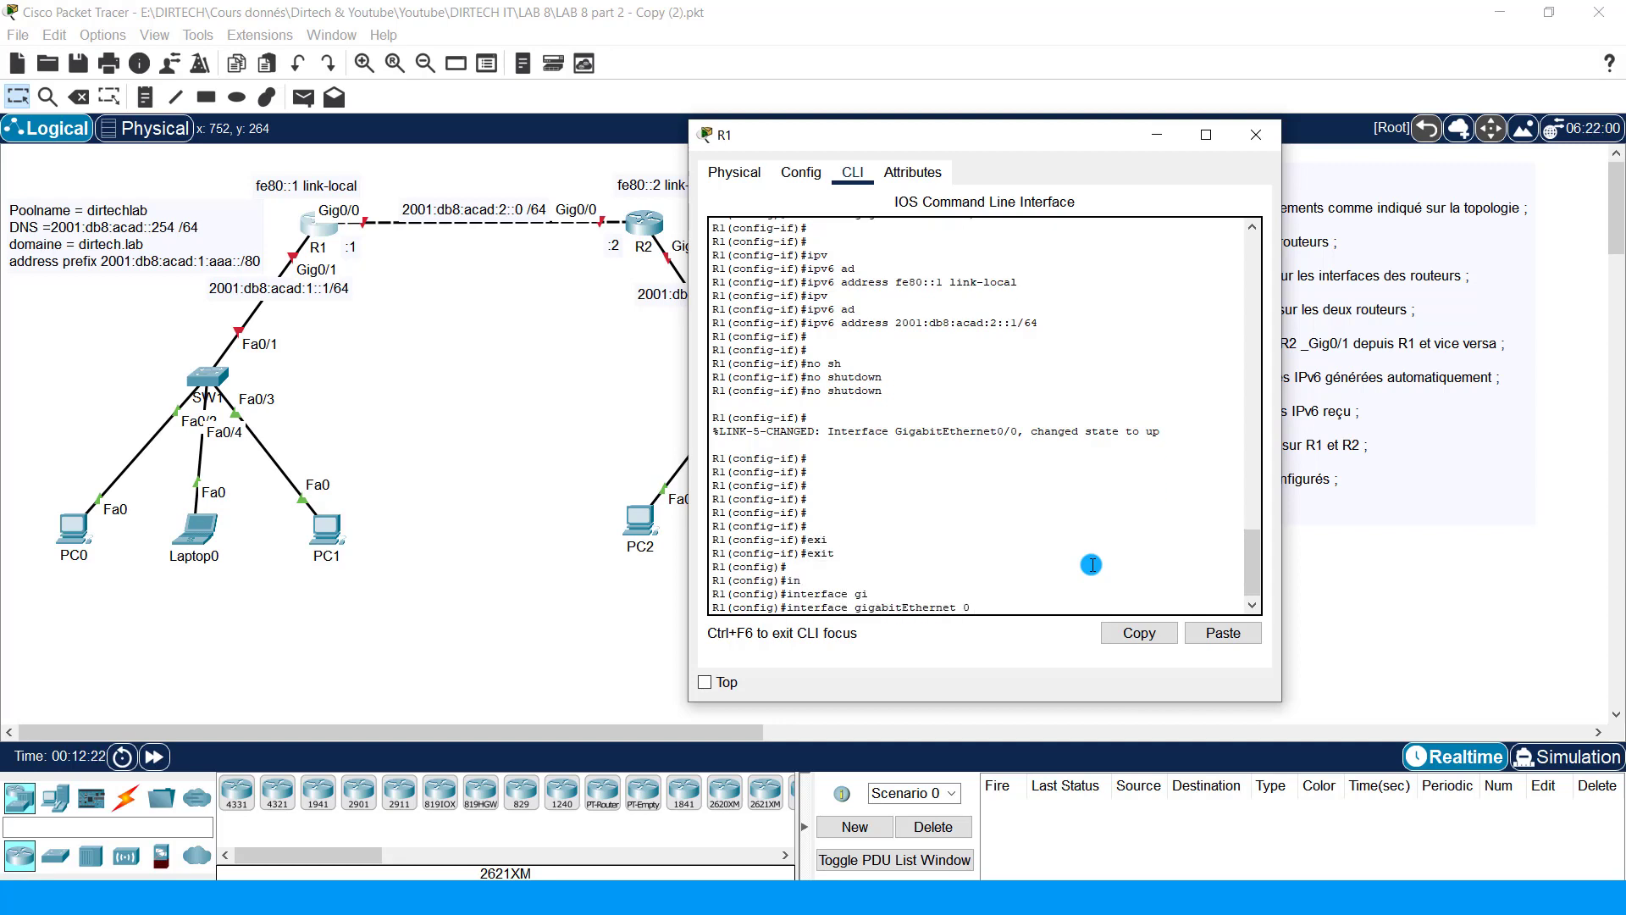
{"action": "type", "text": "/1"}
{"action": "key", "text": "Return"}
{"action": "key", "text": "Return"}
{"action": "key", "text": "Return"}
{"action": "key", "text": "Return"}
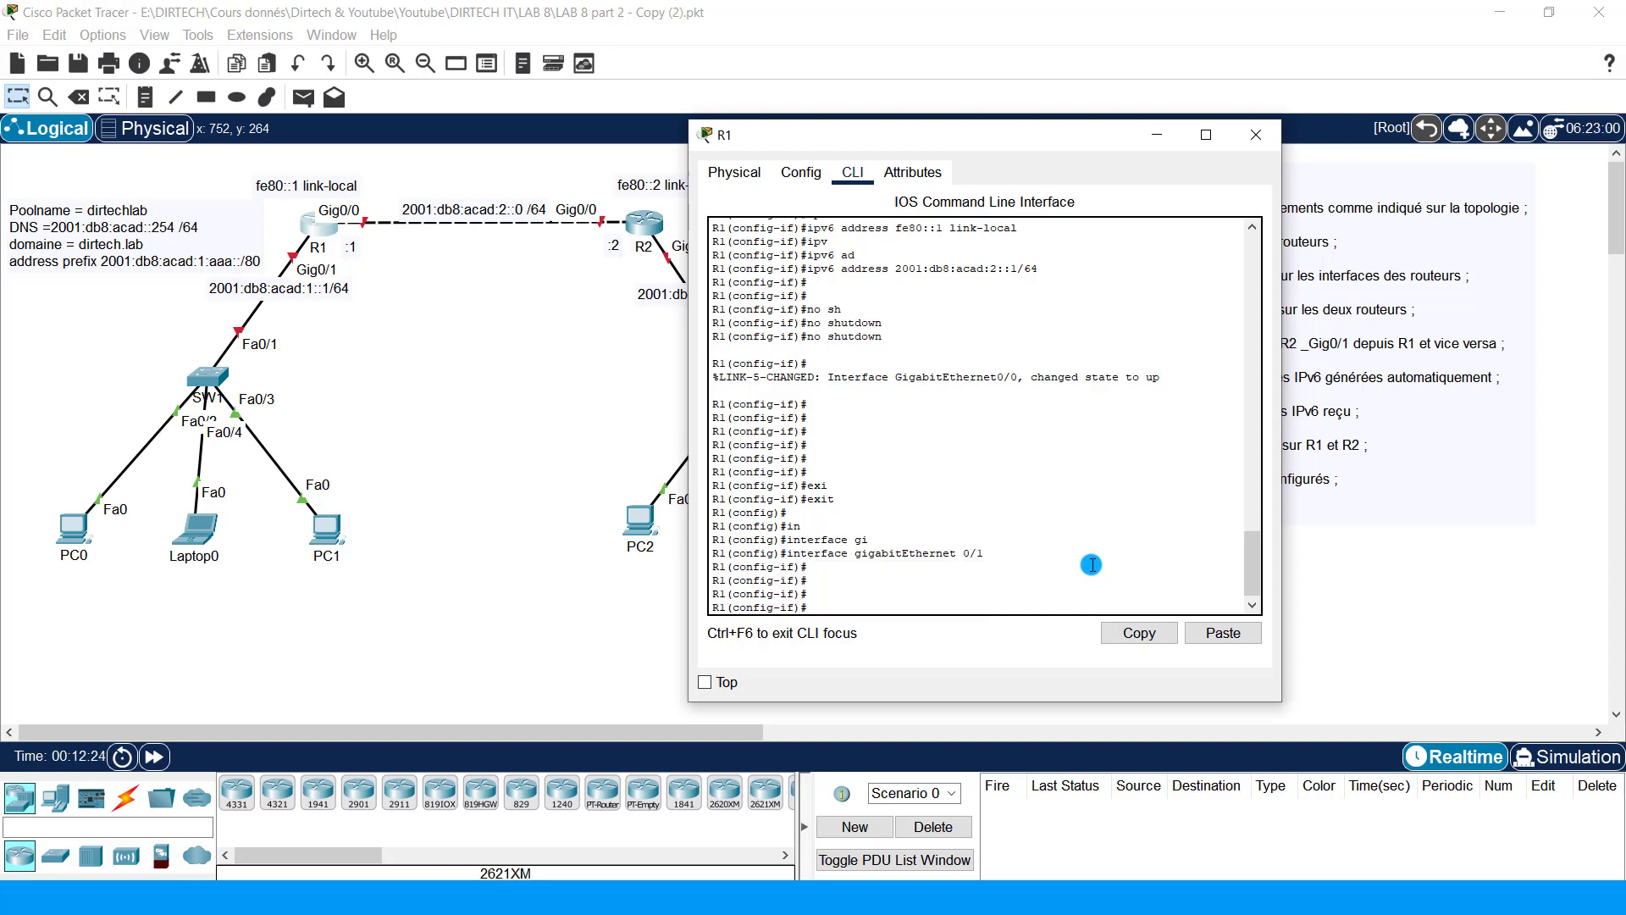
Step: Assign the link-local IPv6 address fe80::1, copied from the label above R1, to R1's gigabitEthernet 0/1
{"action": "type", "text": "ipv"}
{"action": "key", "text": "Tab"}
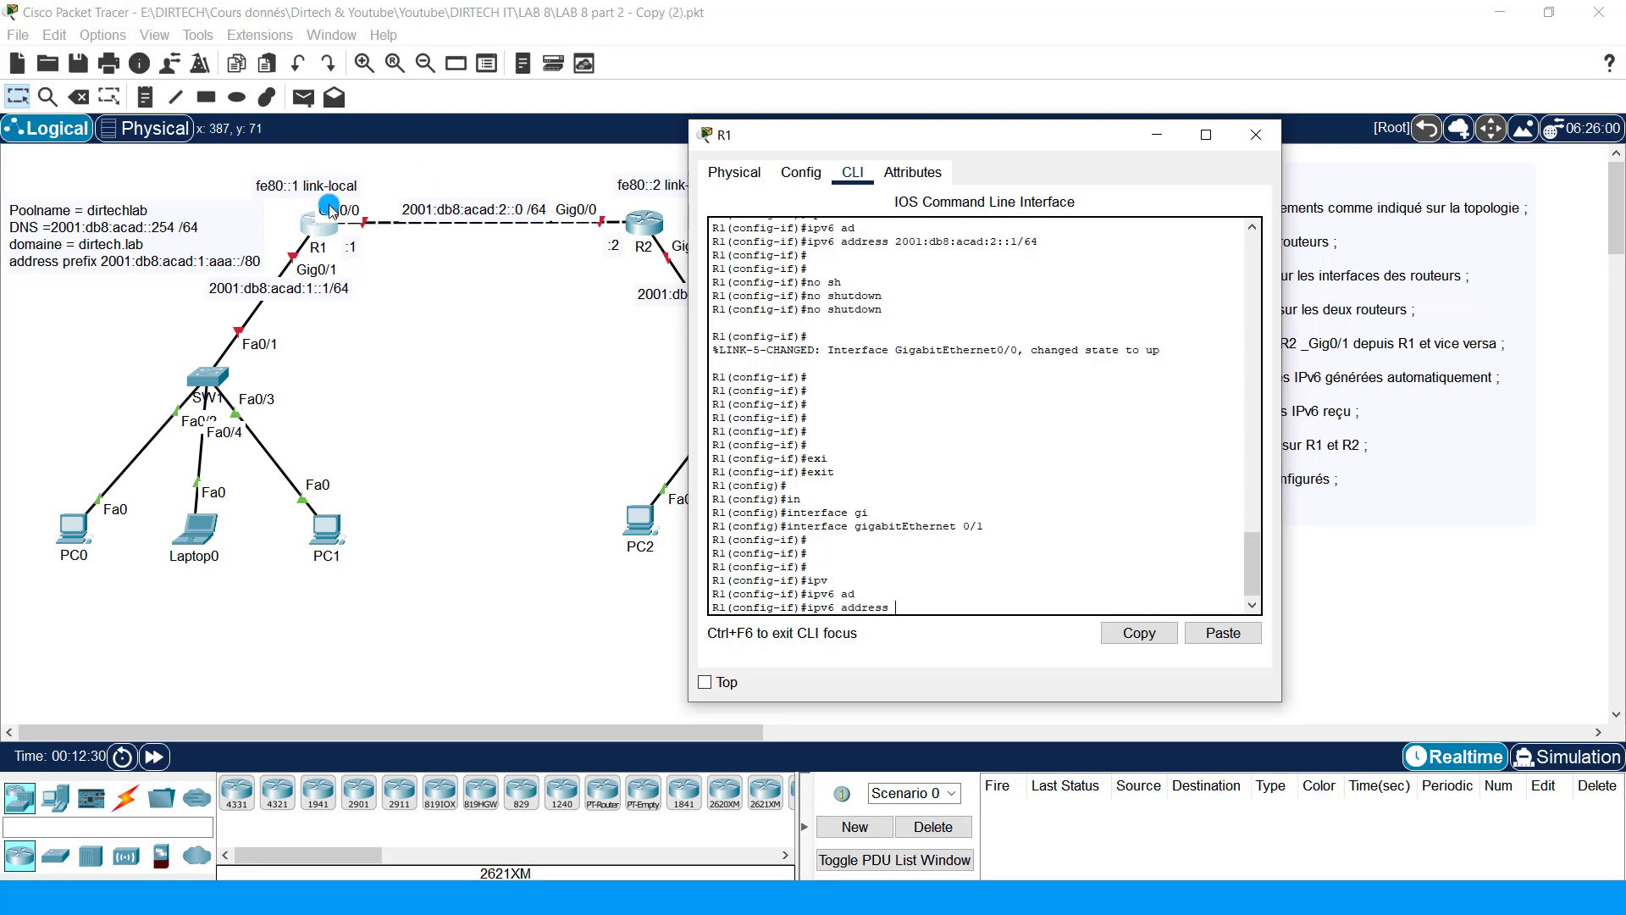
{"action": "left_click", "coordinate": [322, 183]}
{"action": "double_click", "coordinate": [322, 182]}
{"action": "left_click_drag", "start_coordinate": [355, 173], "coordinate": [207, 182]}
{"action": "key", "text": "ctrl+c"}
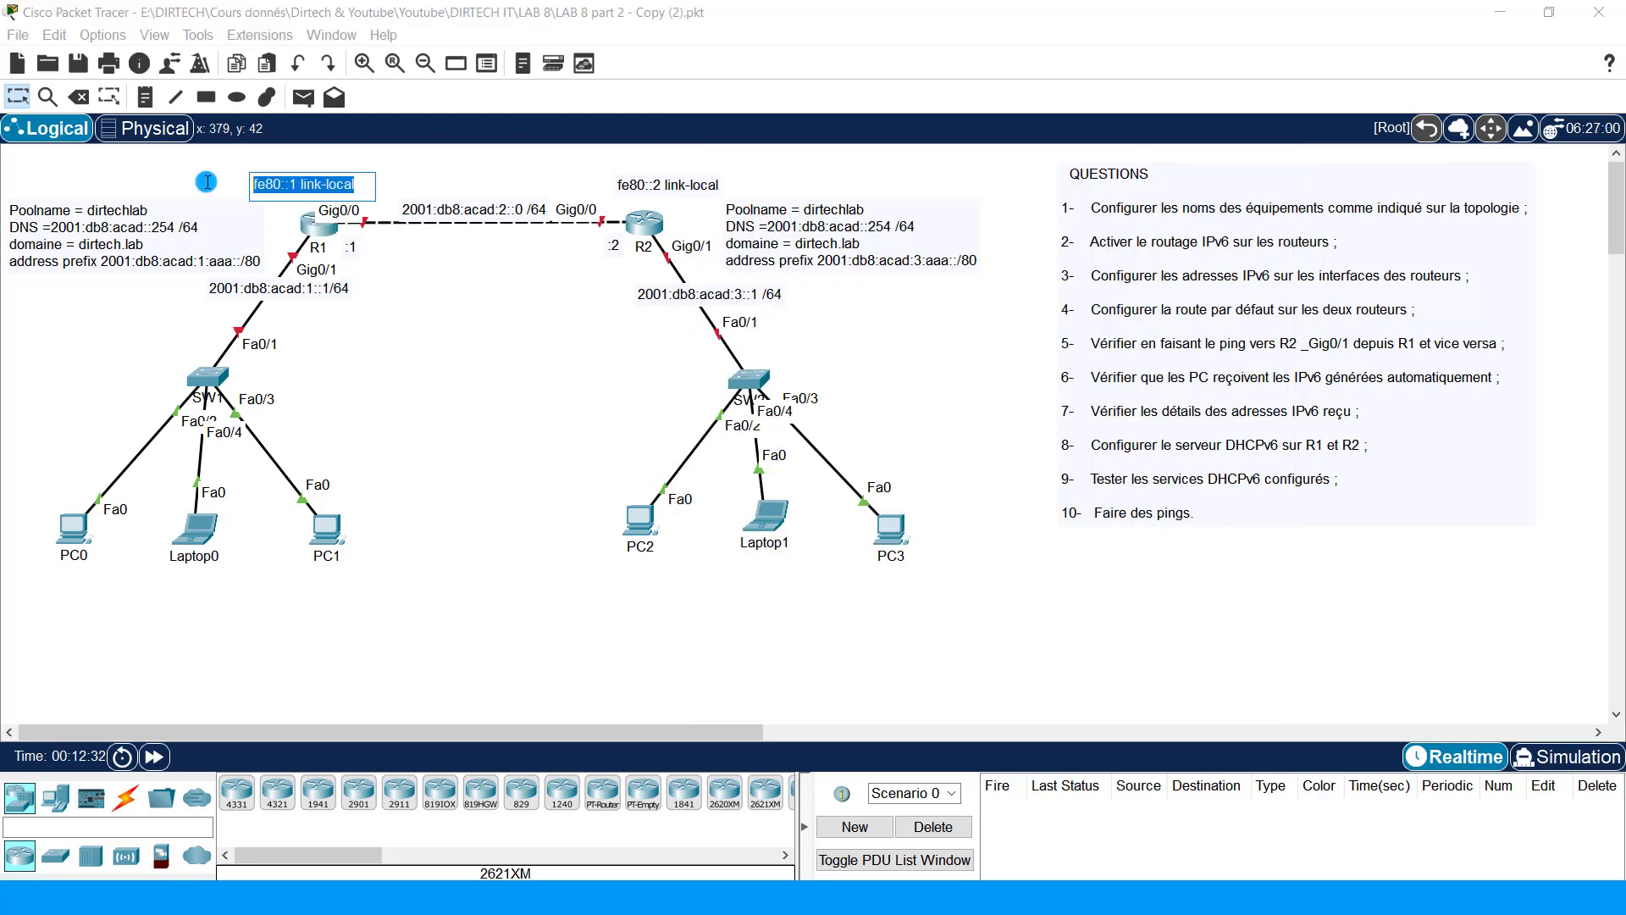
{"action": "left_click", "coordinate": [409, 314]}
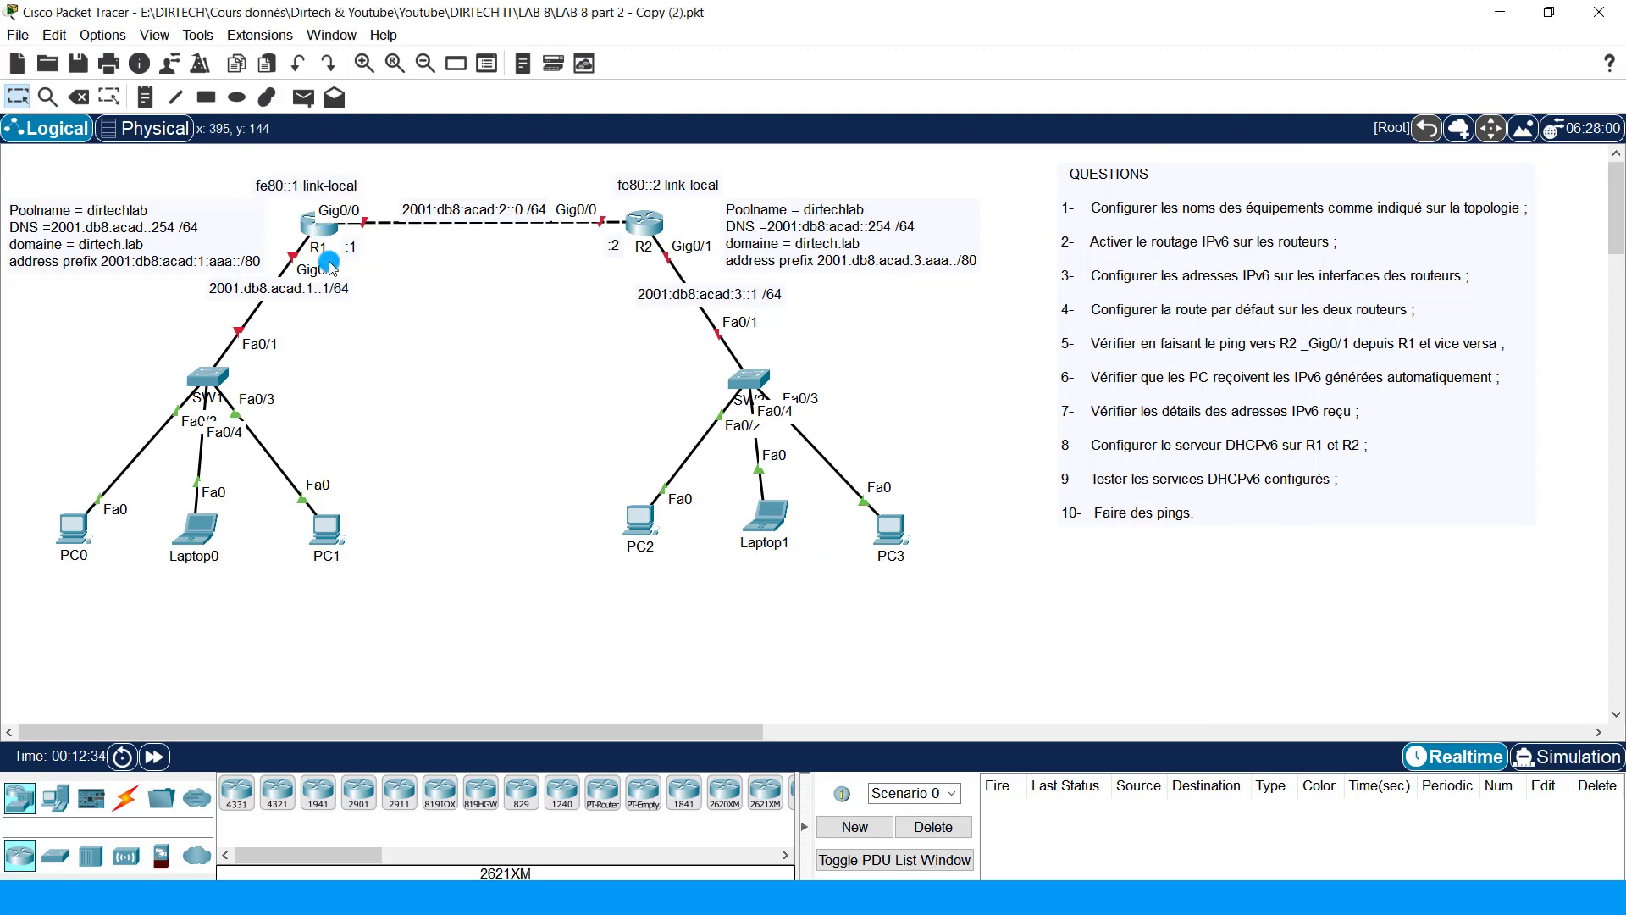
{"action": "left_click", "coordinate": [314, 229]}
{"action": "left_click", "coordinate": [972, 443]}
{"action": "right_click", "coordinate": [1072, 517]}
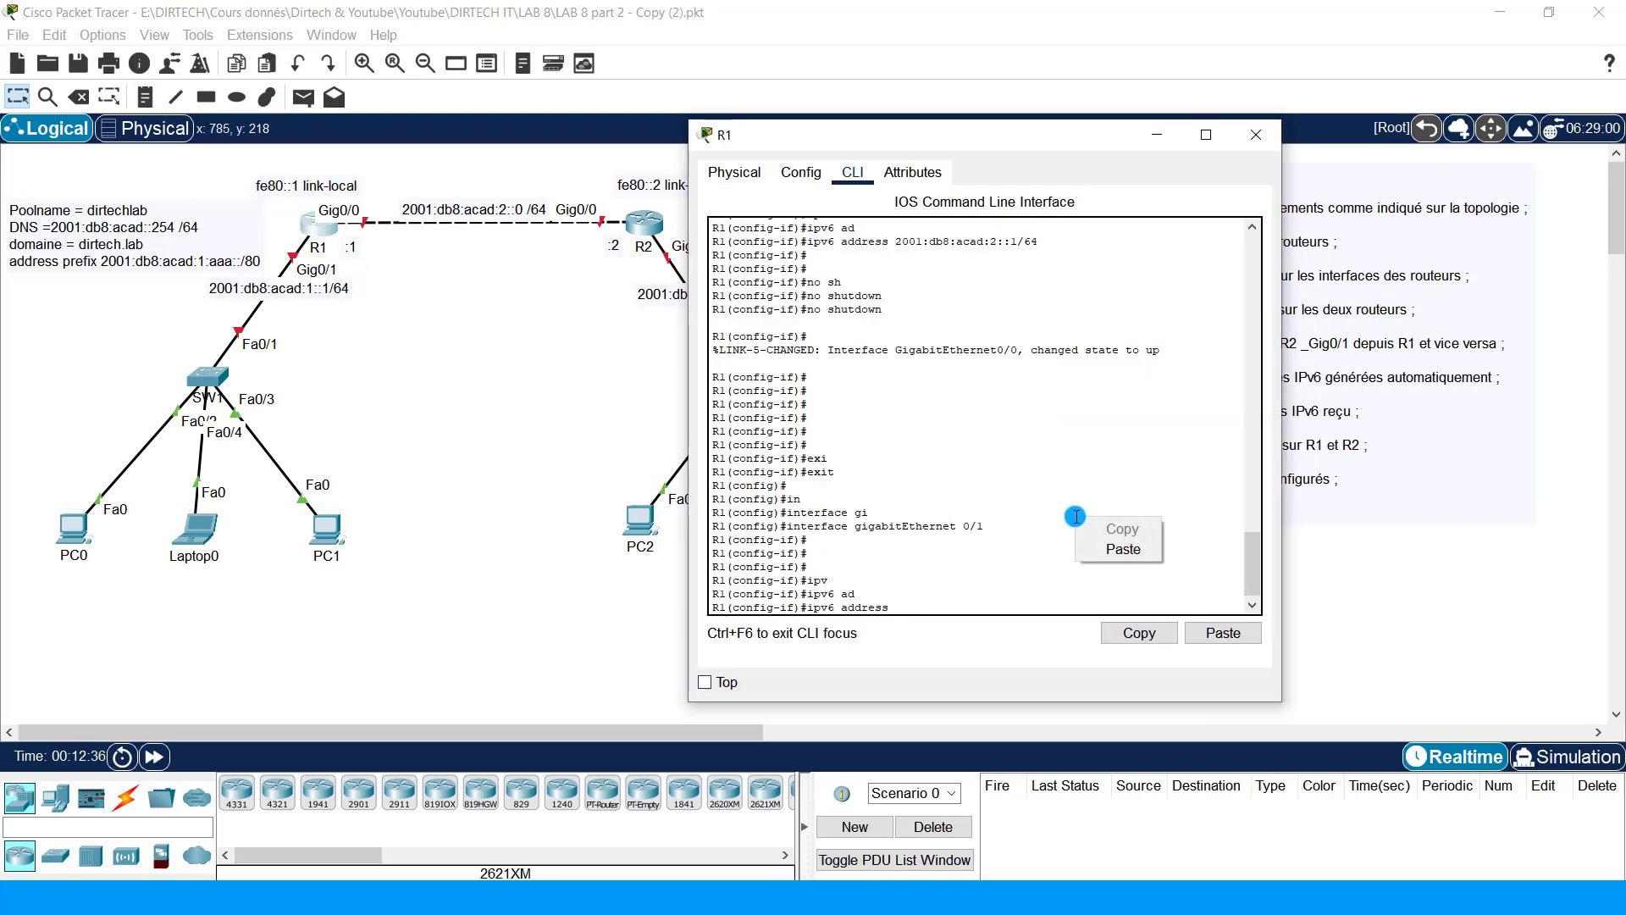
{"action": "left_click", "coordinate": [1103, 549]}
{"action": "key", "text": "Return"}
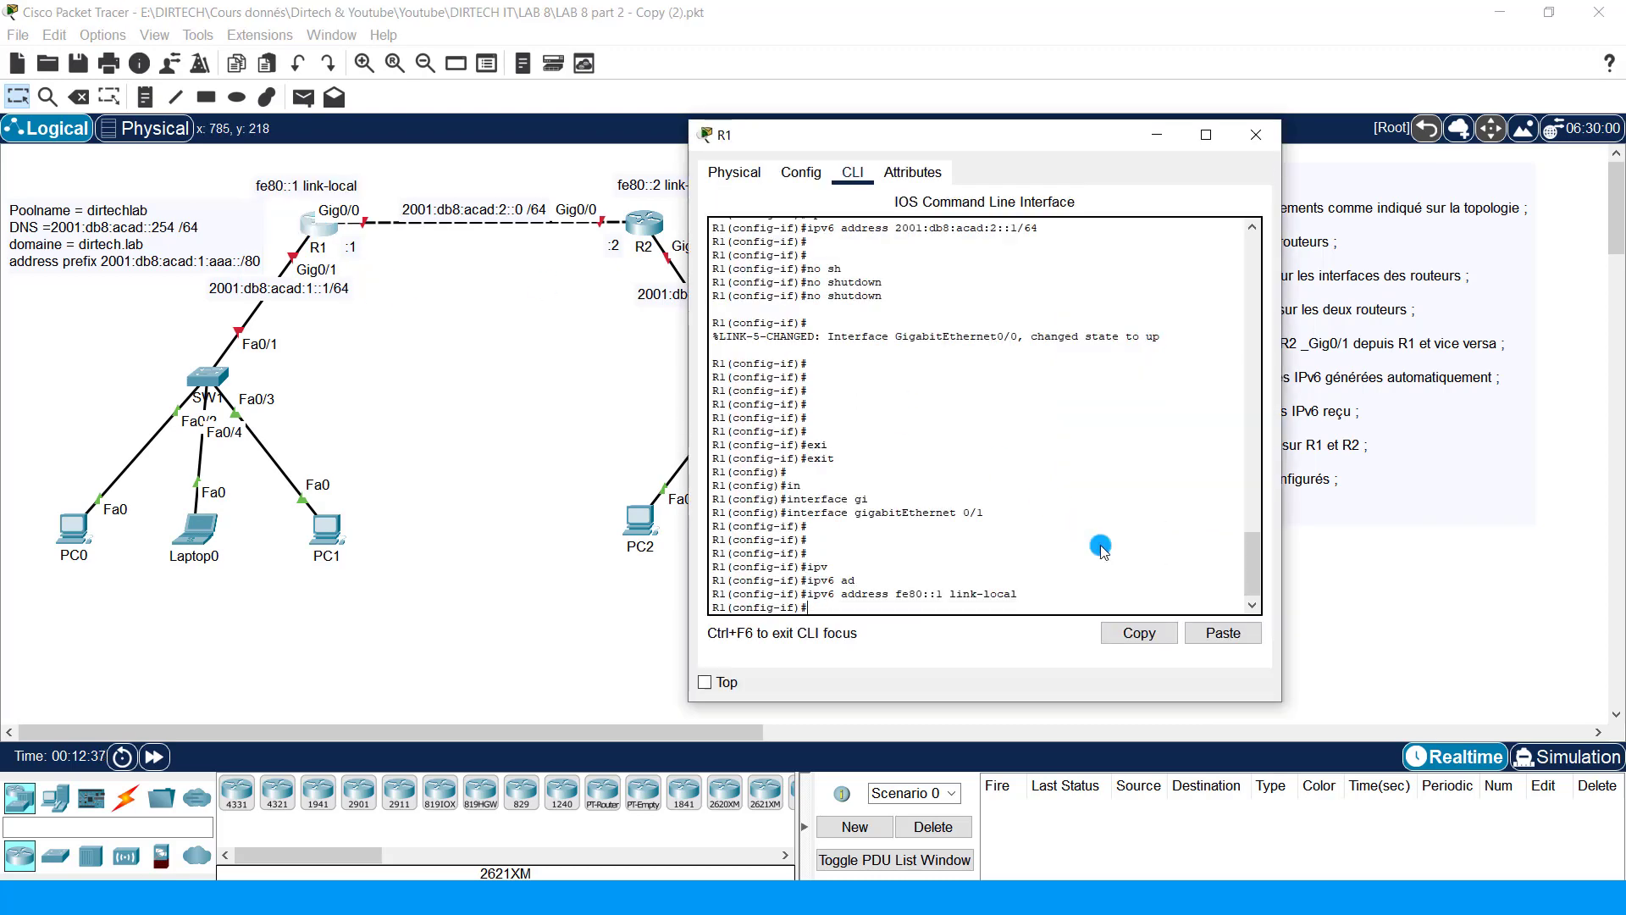
Step: Assign the IPv6 address 2001:db8:acad:1::1/64, copied from the label below R1, to R1's gigabitEthernet 0/1
{"action": "type", "text": "ipva"}
{"action": "key", "text": "Tab"}
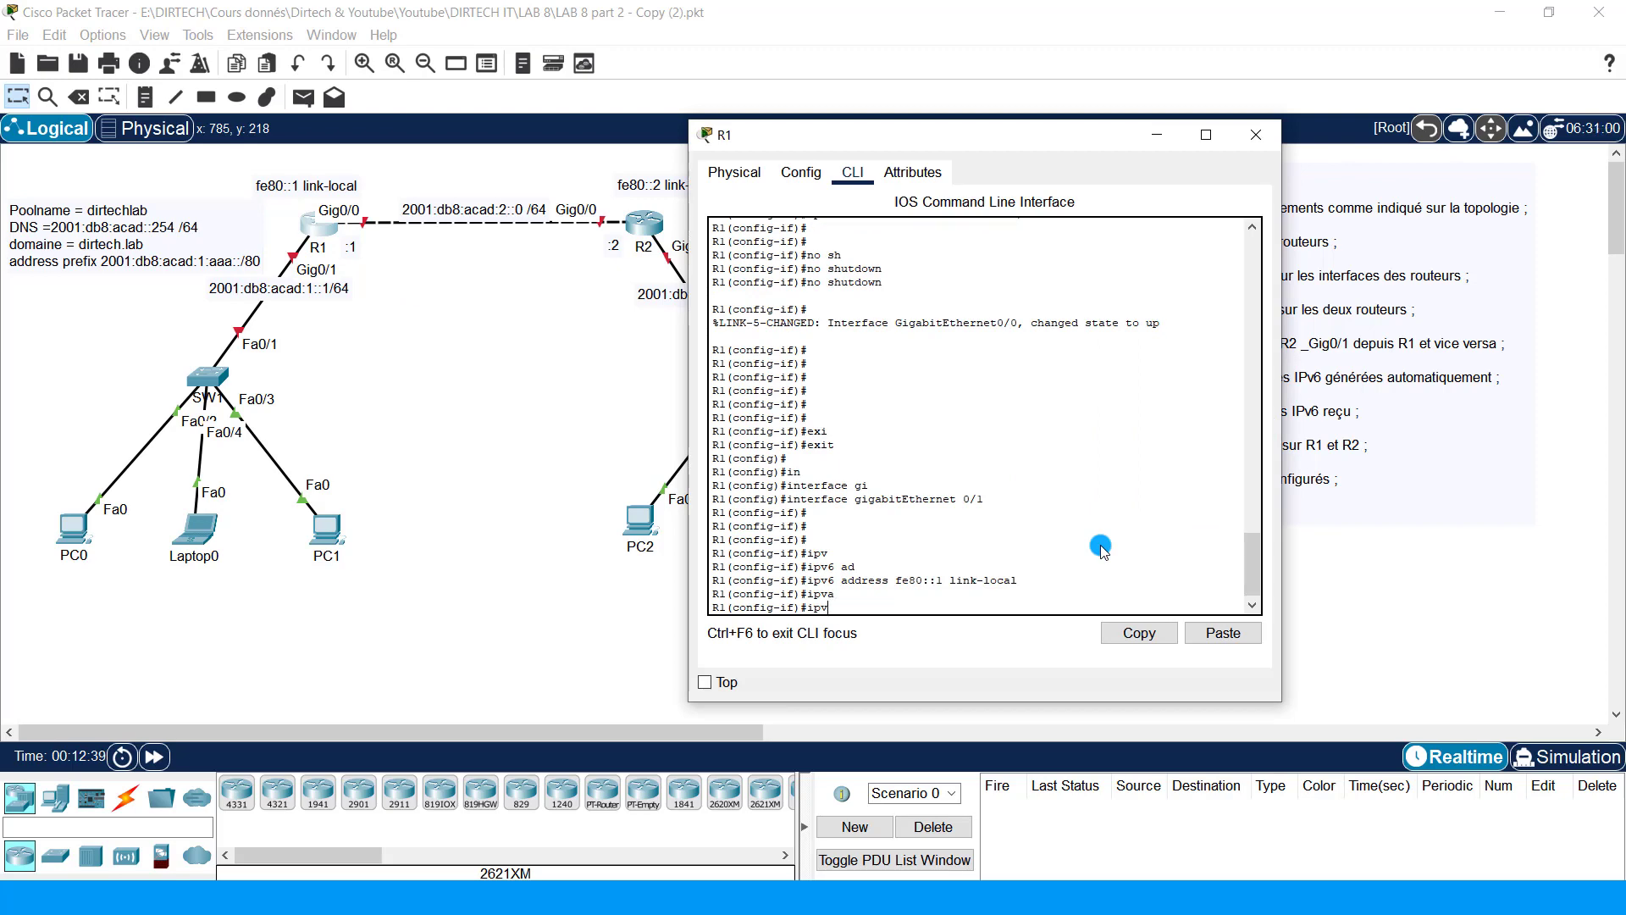
{"action": "key", "text": "Tab"}
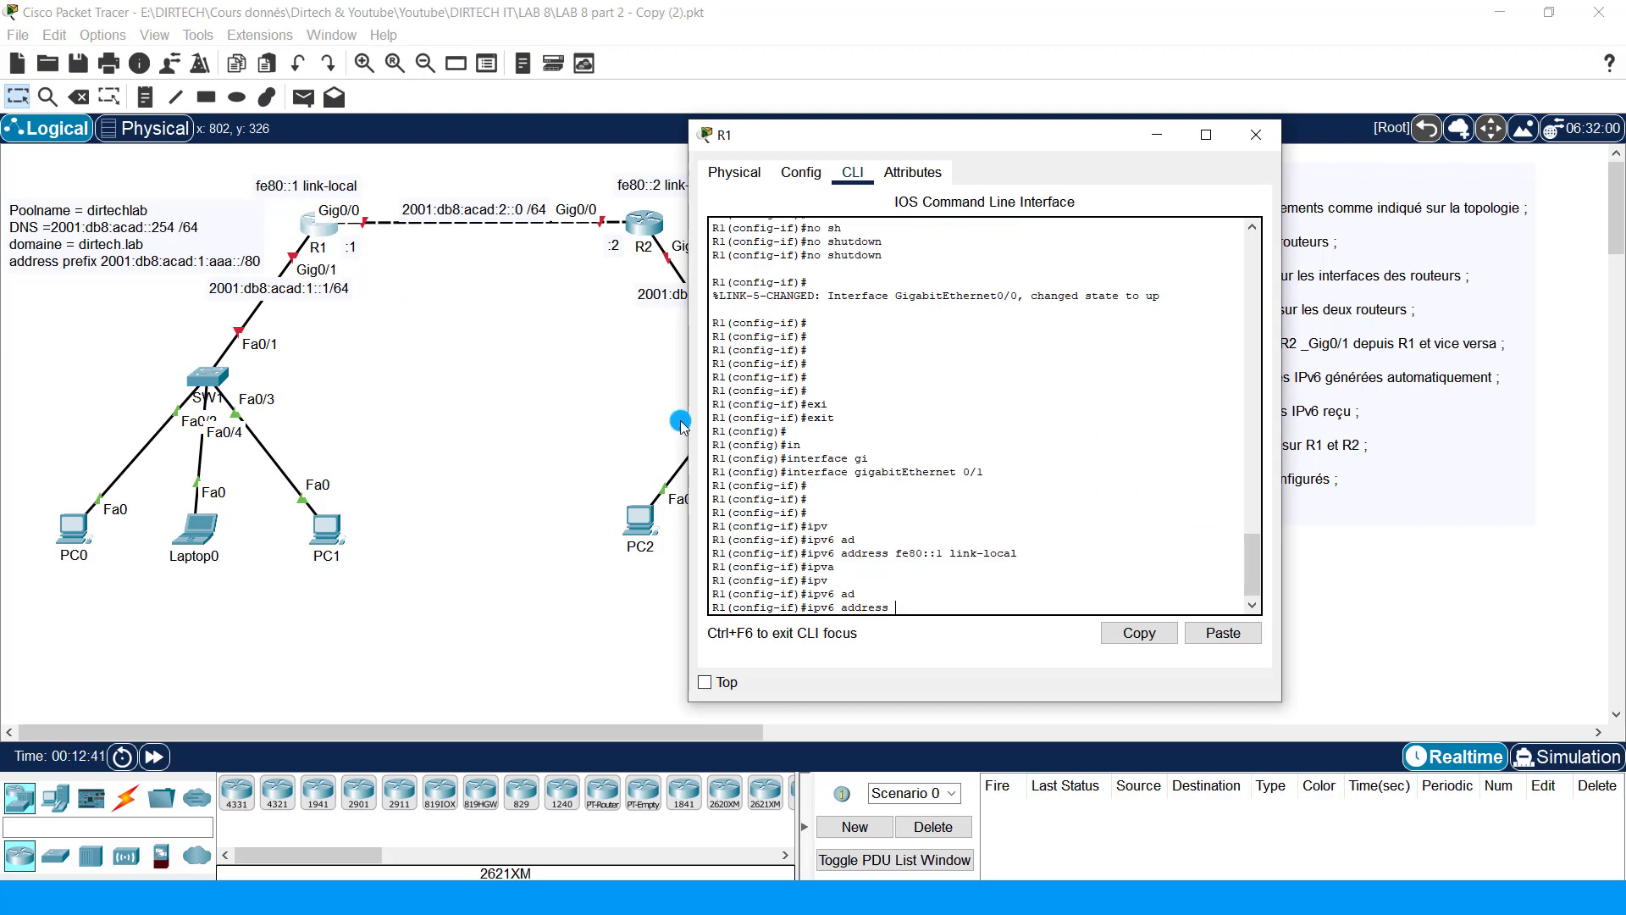
{"action": "left_click", "coordinate": [283, 276]}
{"action": "double_click", "coordinate": [326, 292]}
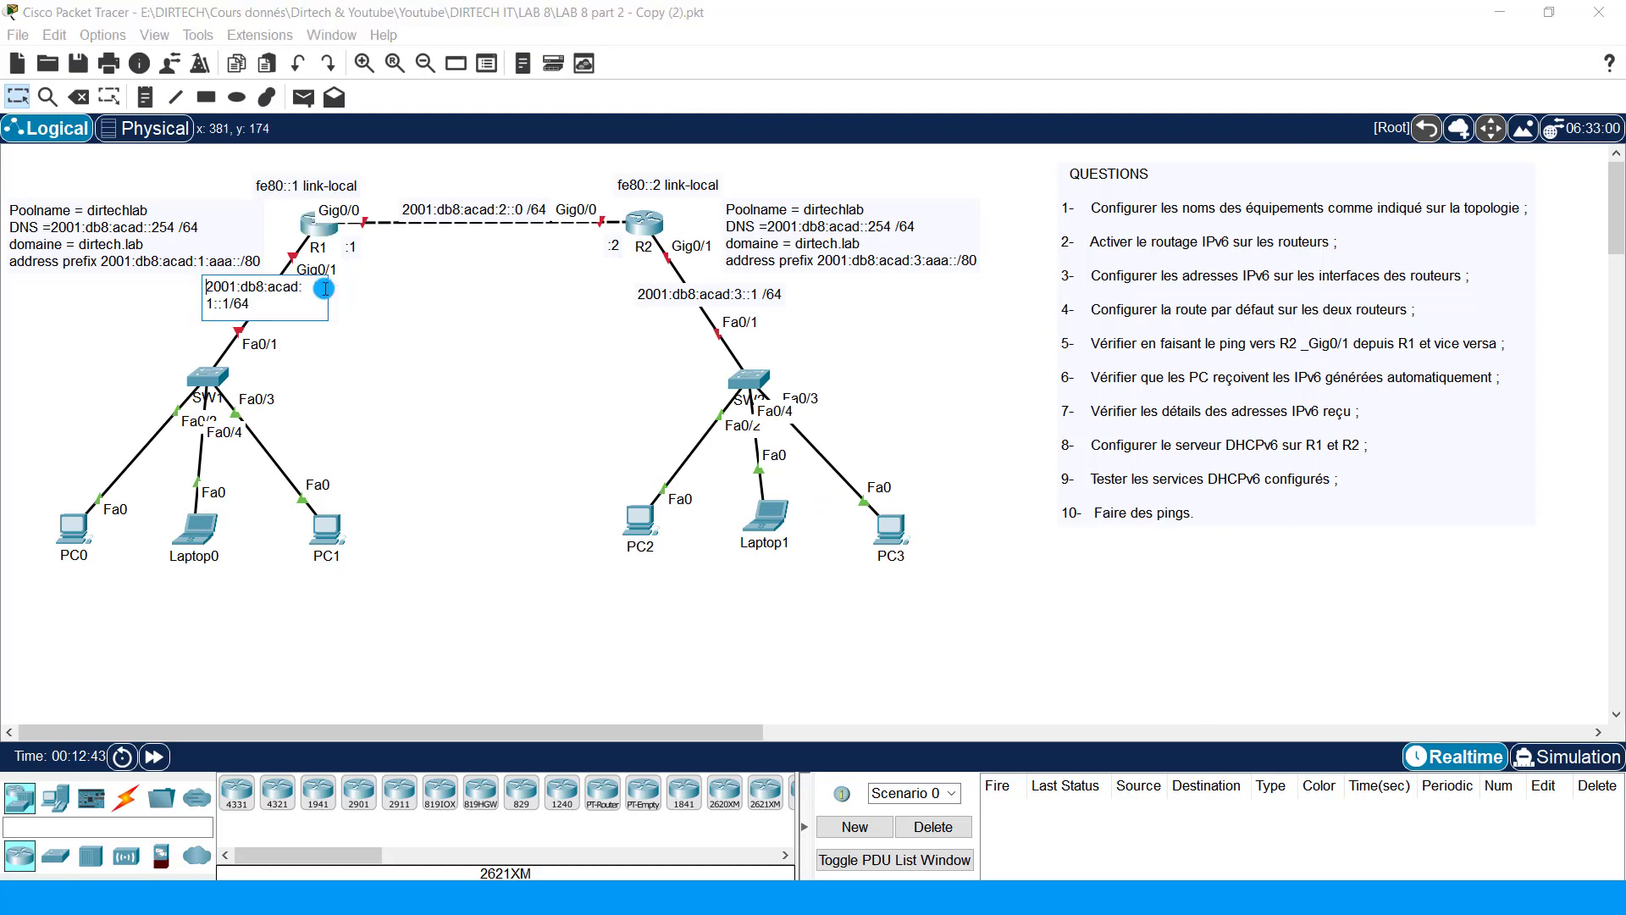
{"action": "left_click_drag", "start_coordinate": [280, 312], "coordinate": [175, 287]}
{"action": "key", "text": "ctrl+c"}
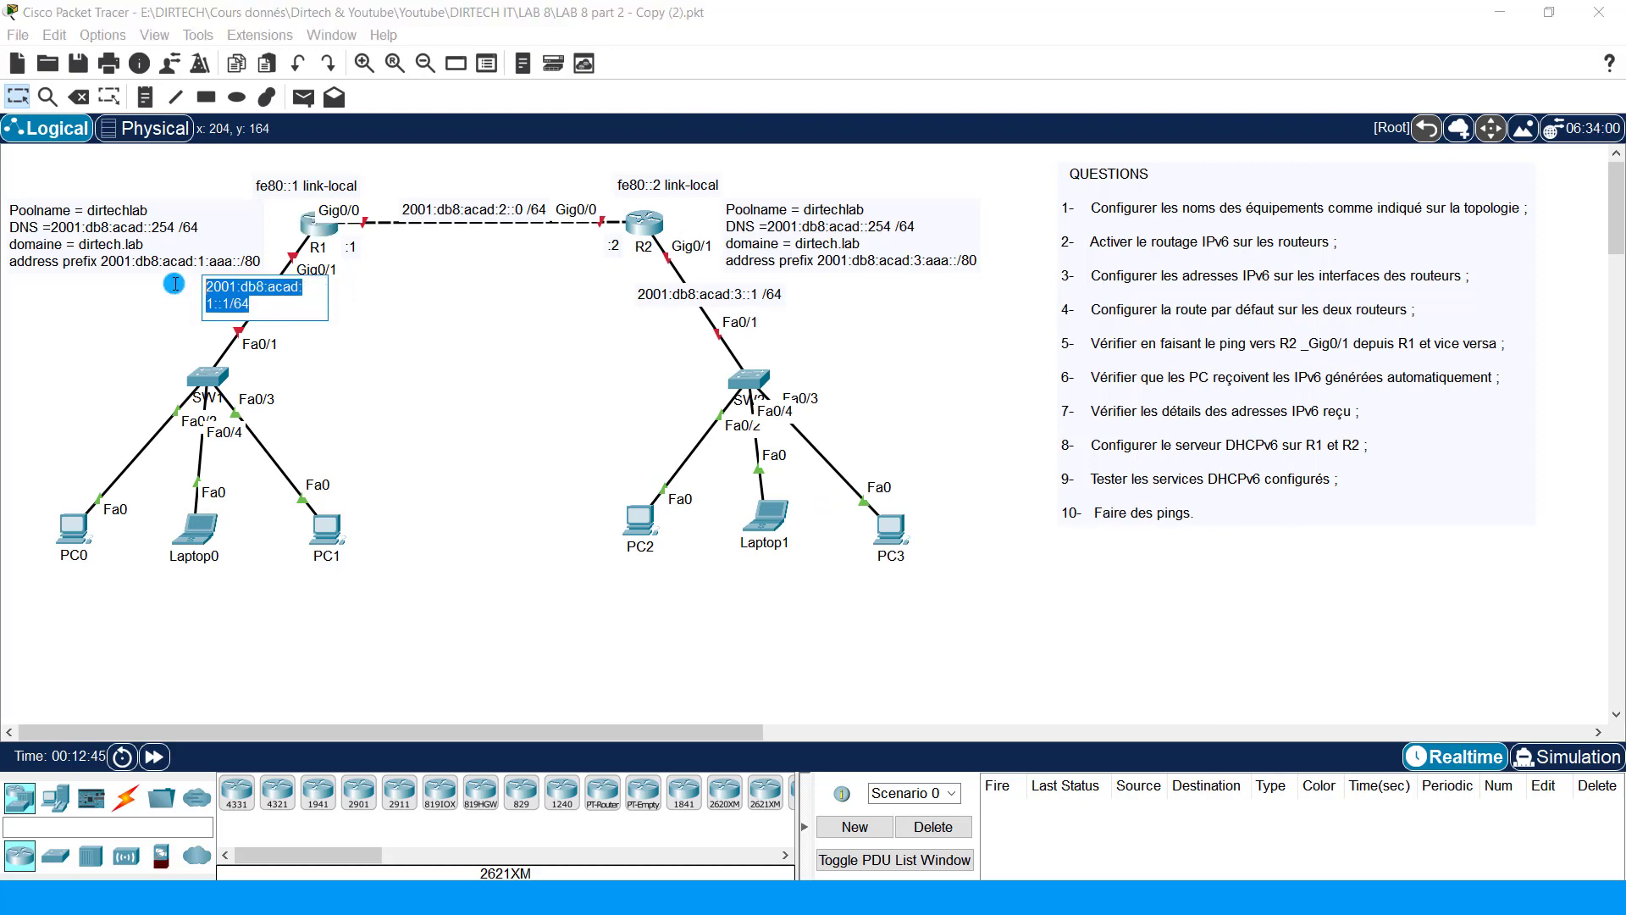
{"action": "left_click", "coordinate": [404, 286]}
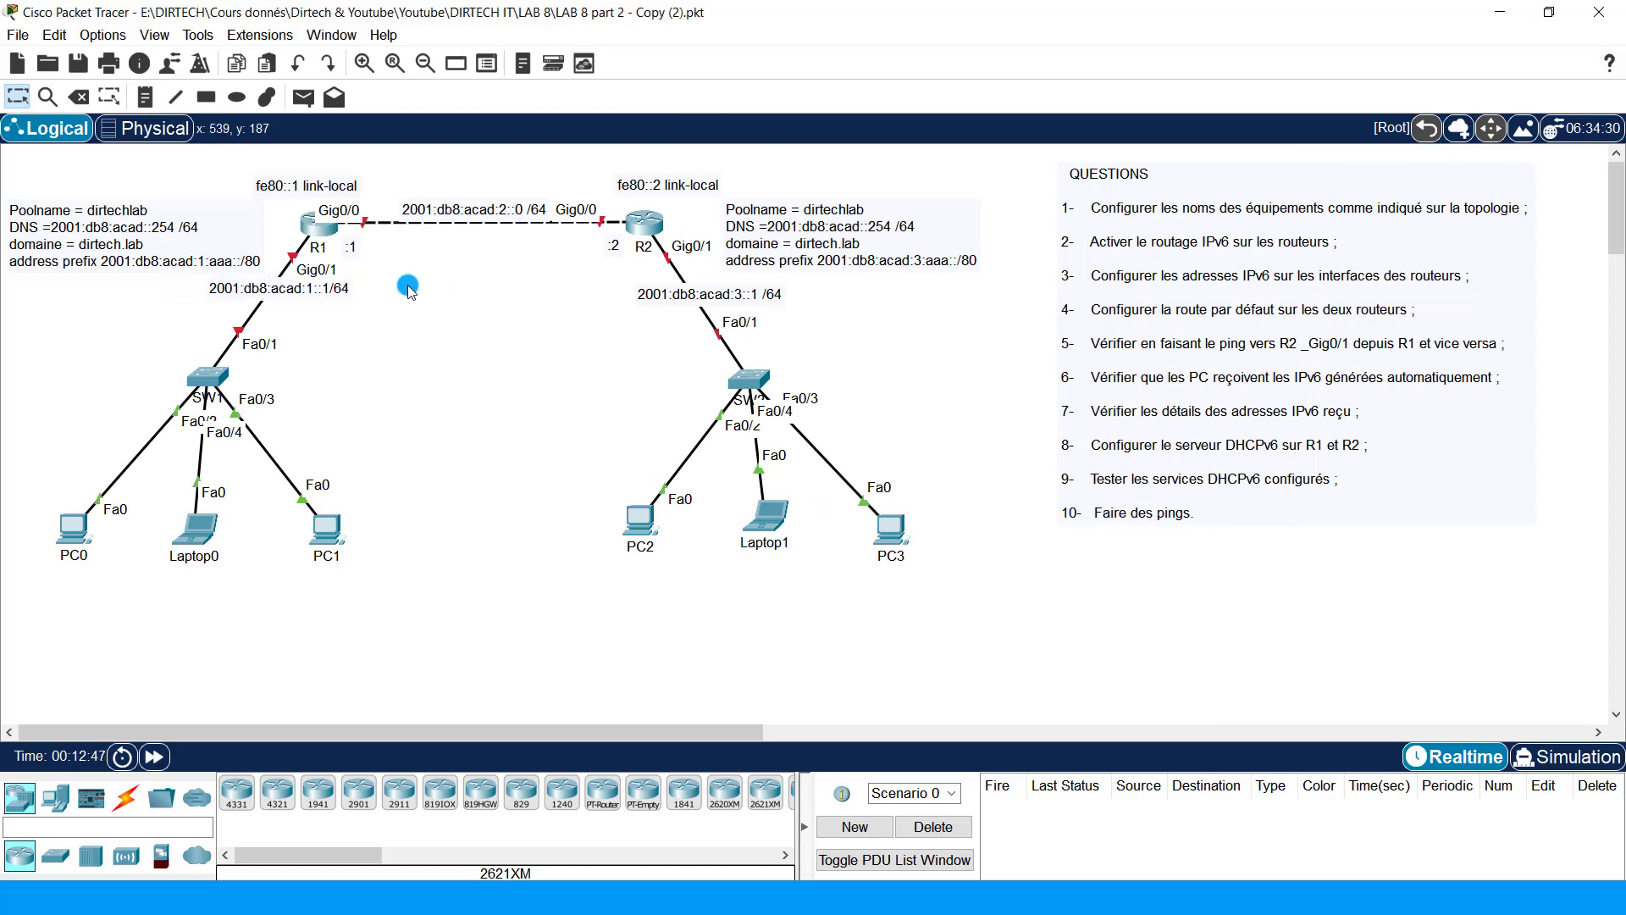
{"action": "left_click", "coordinate": [322, 227]}
{"action": "right_click", "coordinate": [877, 450]}
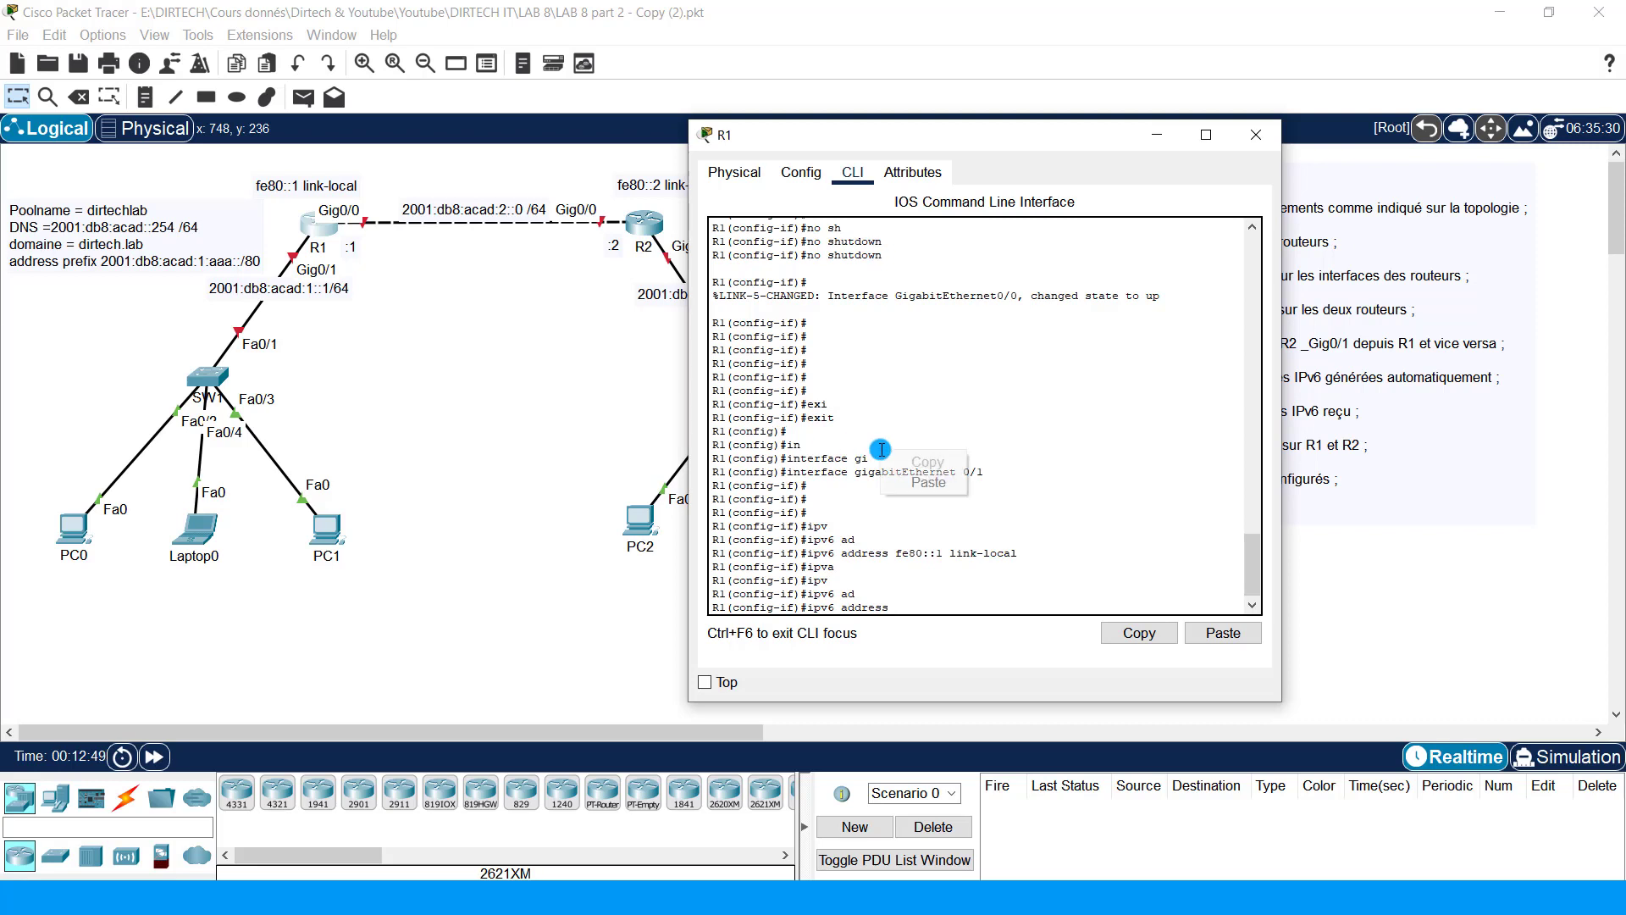
{"action": "left_click", "coordinate": [937, 496]}
{"action": "key", "text": "Return"}
{"action": "key", "text": "Return"}
{"action": "key", "text": "Return"}
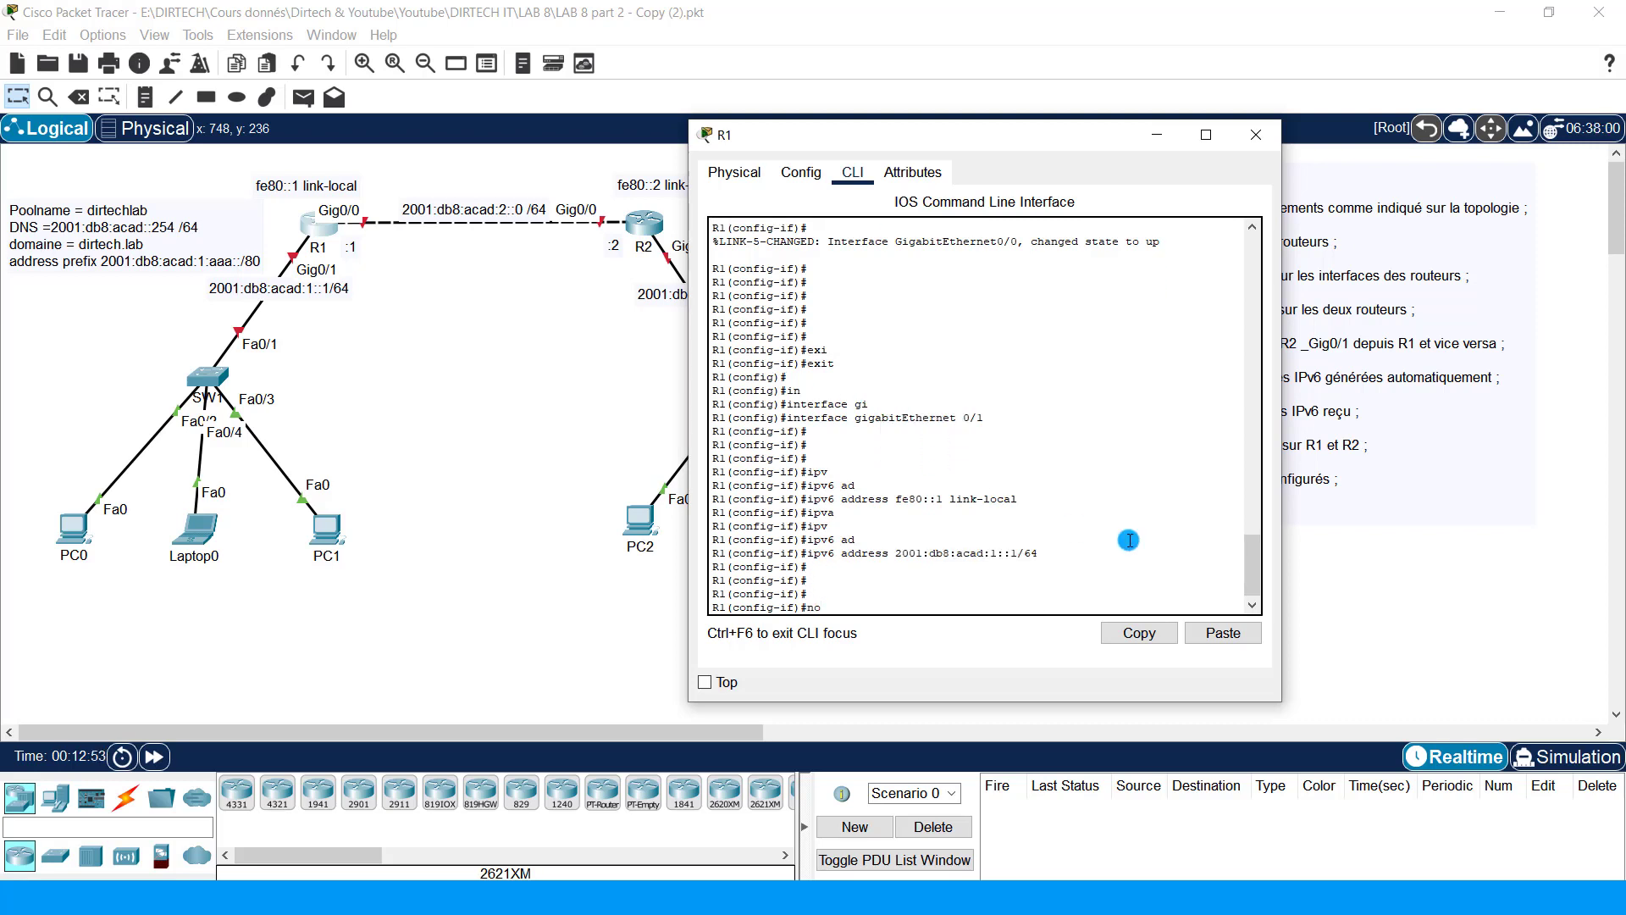
Step: Activate R1's gigabitEthernet 0/1 interface with no shutdown
{"action": "type", "text": "no shu"}
{"action": "key", "text": "Tab"}
{"action": "key", "text": "Return"}
{"action": "key", "text": "Return"}
{"action": "key", "text": "Return"}
{"action": "key", "text": "Return"}
{"action": "key", "text": "Return"}
{"action": "key", "text": "Return"}
{"action": "key", "text": "Return"}
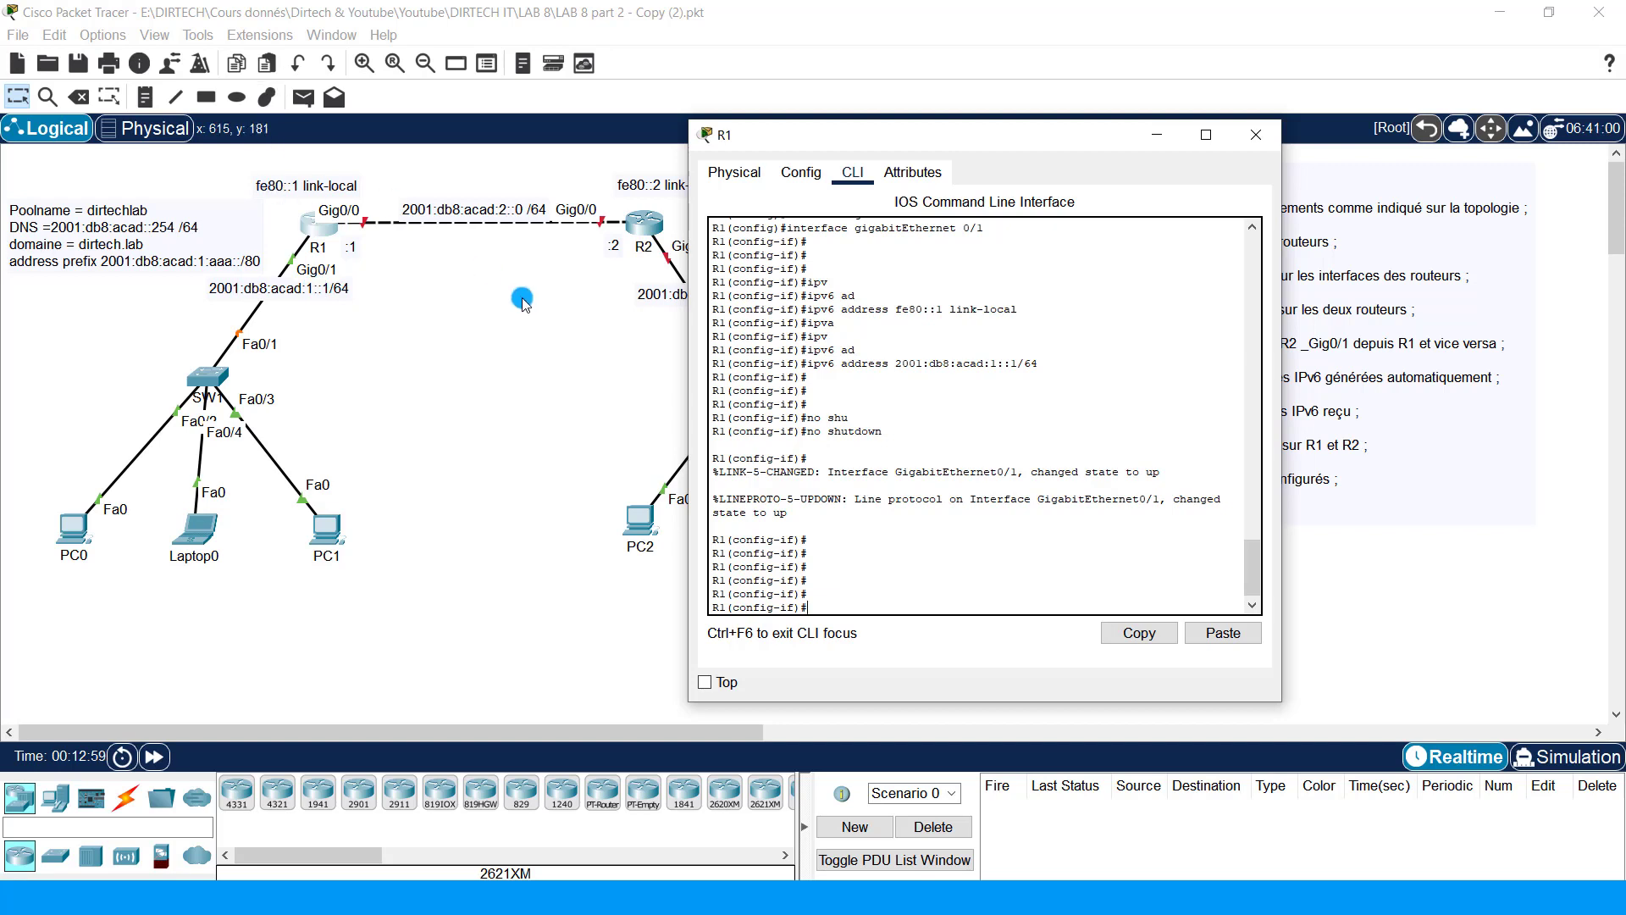
Step: Exit interface configuration on R1 back to global configuration mode and close R1's window
{"action": "left_click", "coordinate": [874, 541]}
{"action": "type", "text": "en"}
{"action": "key", "text": "BackSpace"}
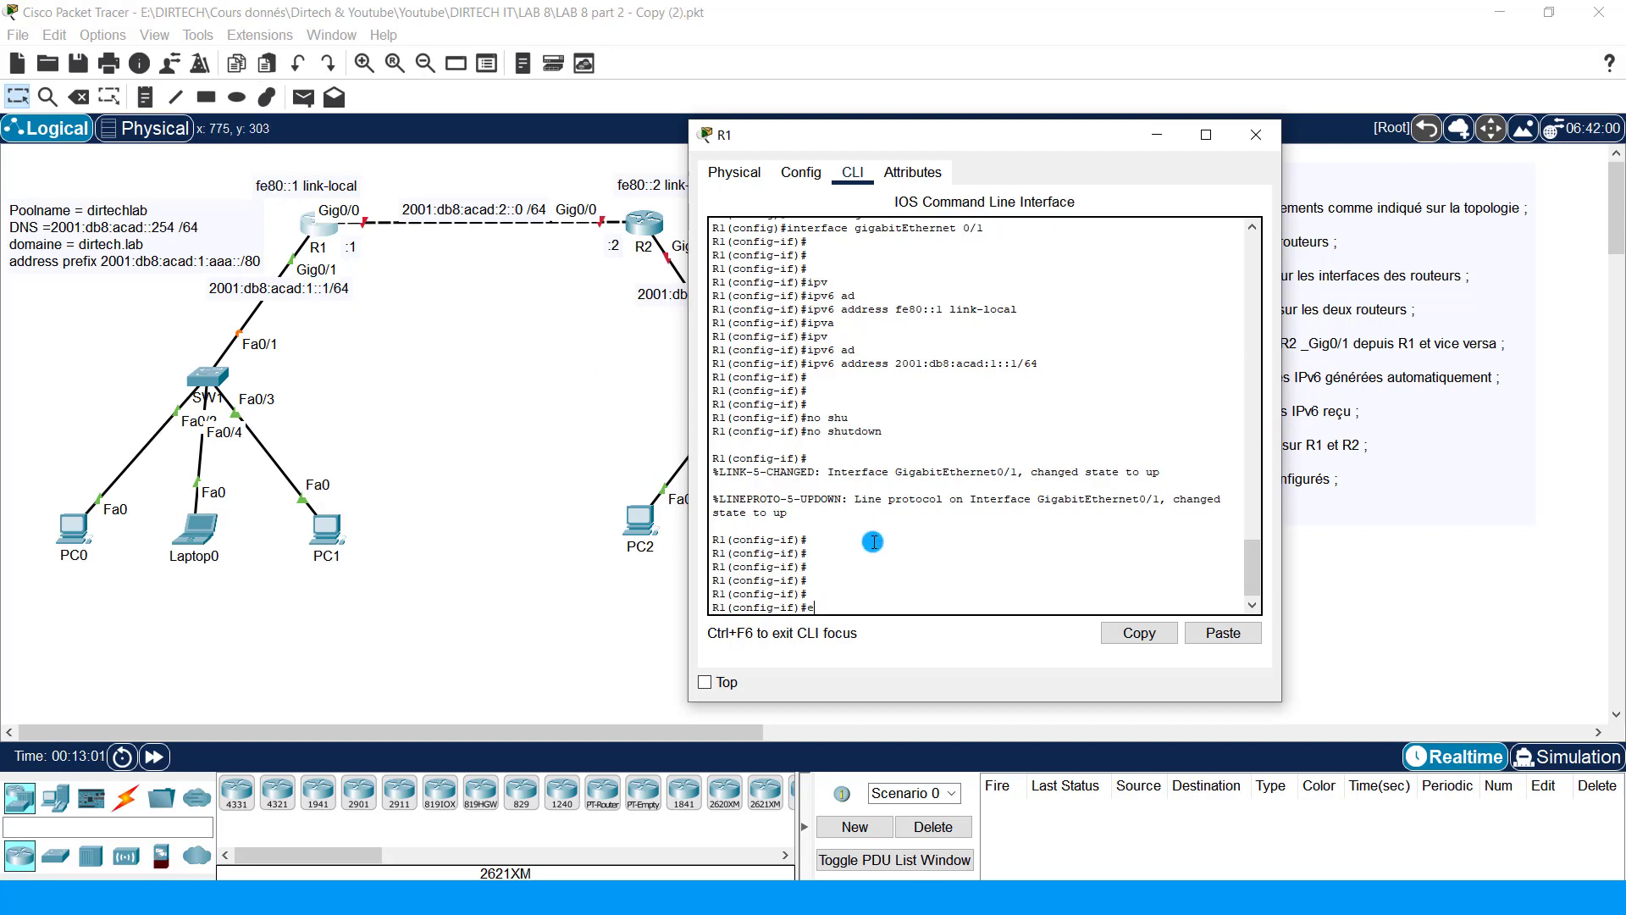
{"action": "type", "text": "x"}
{"action": "key", "text": "Tab"}
{"action": "key", "text": "Return"}
{"action": "key", "text": "Return"}
{"action": "key", "text": "Return"}
{"action": "key", "text": "Return"}
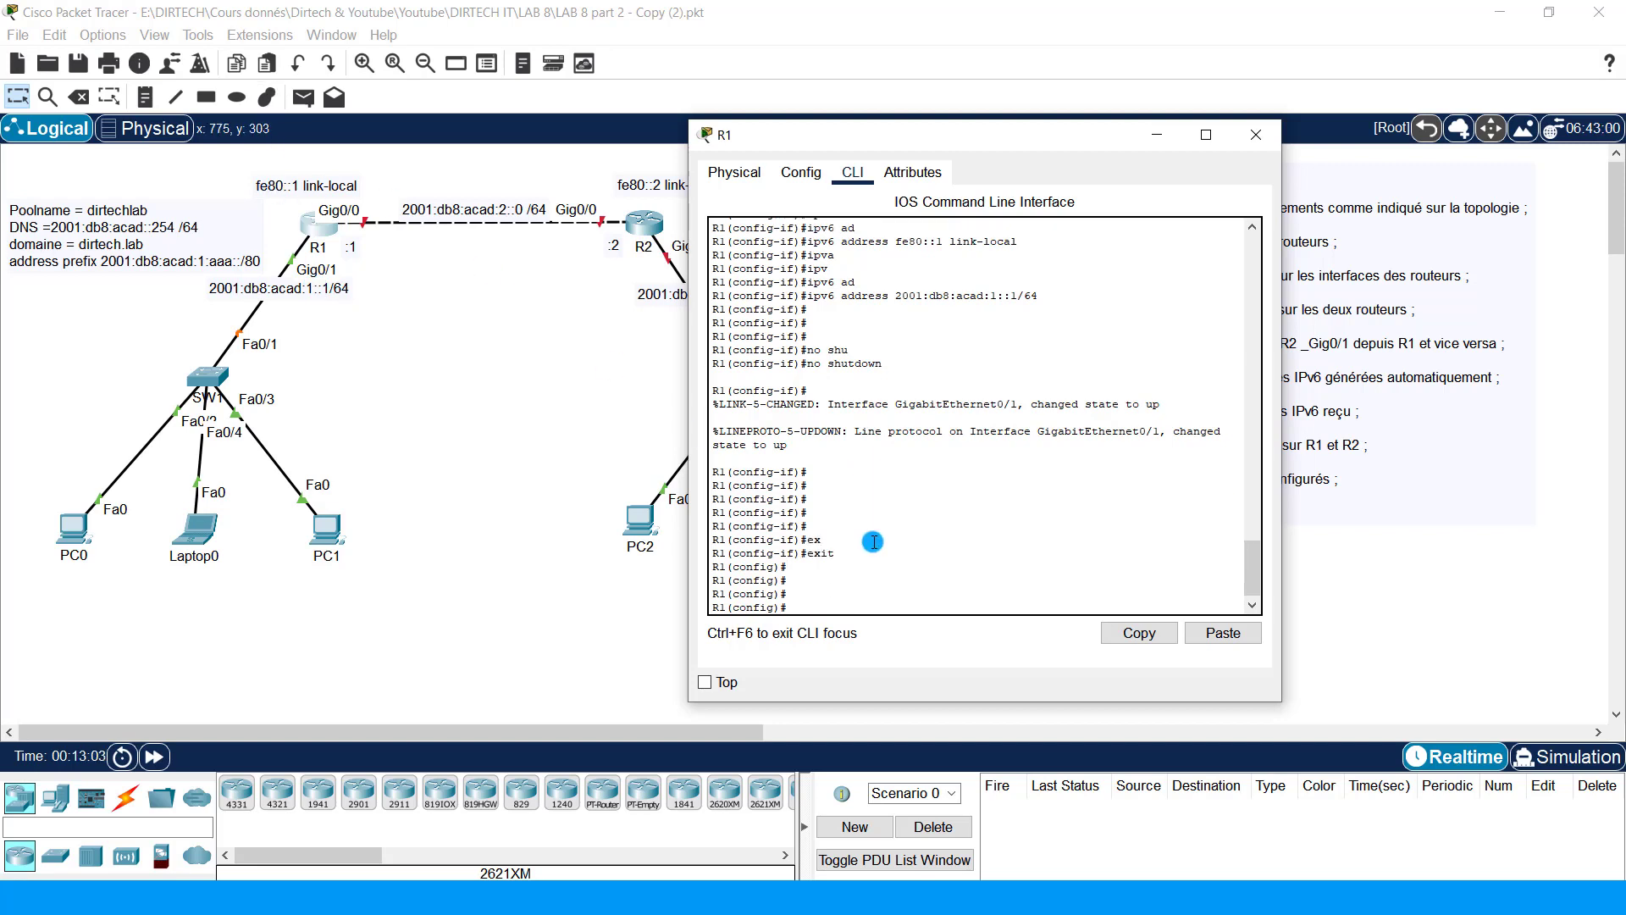
{"action": "left_click", "coordinate": [1256, 135]}
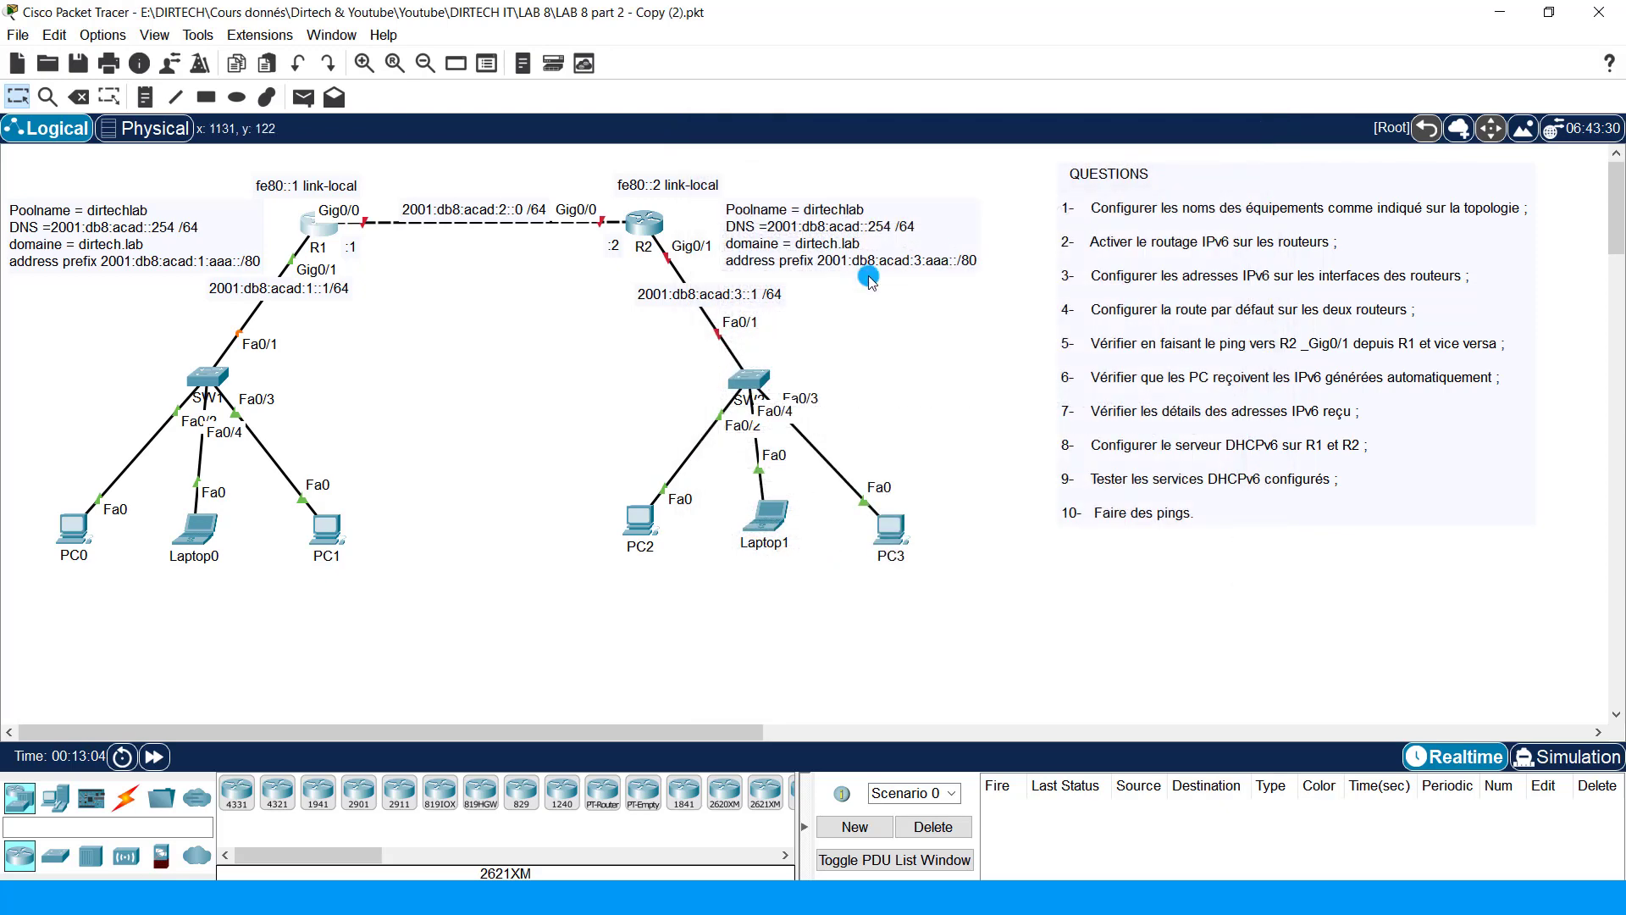
Step: Open R2's command line beside the topology and enter configuration of interface gigabitEthernet 0/0
{"action": "left_click", "coordinate": [642, 227]}
{"action": "left_click_drag", "start_coordinate": [641, 160], "coordinate": [1085, 169]}
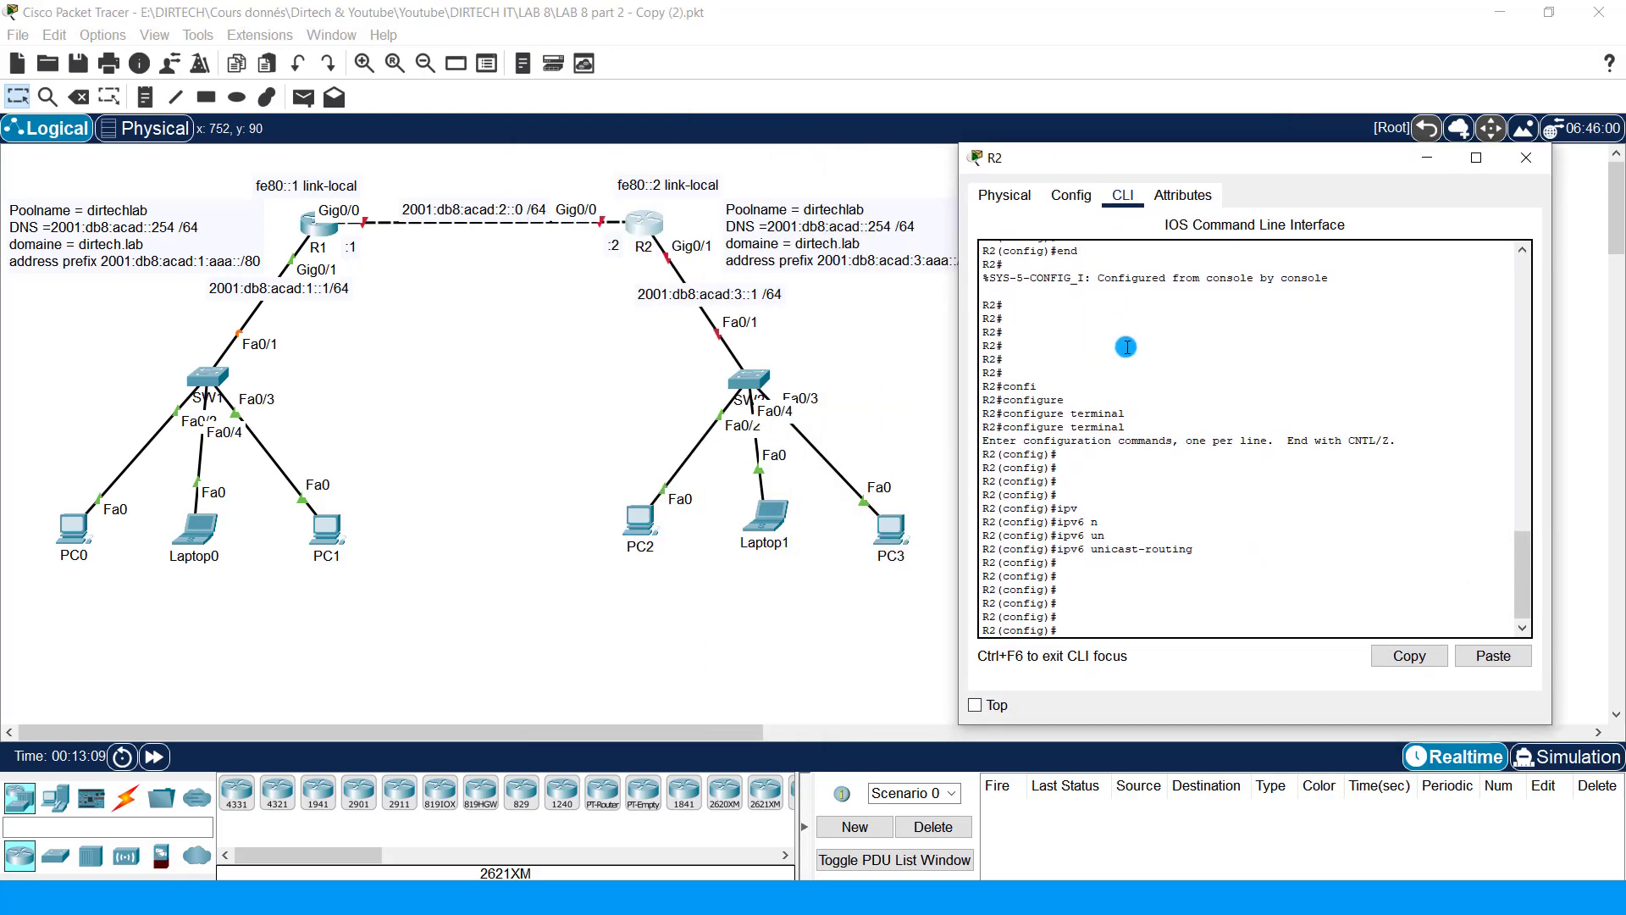
{"action": "key", "text": "Tab"}
{"action": "type", "text": "gi"}
{"action": "key", "text": "Tab"}
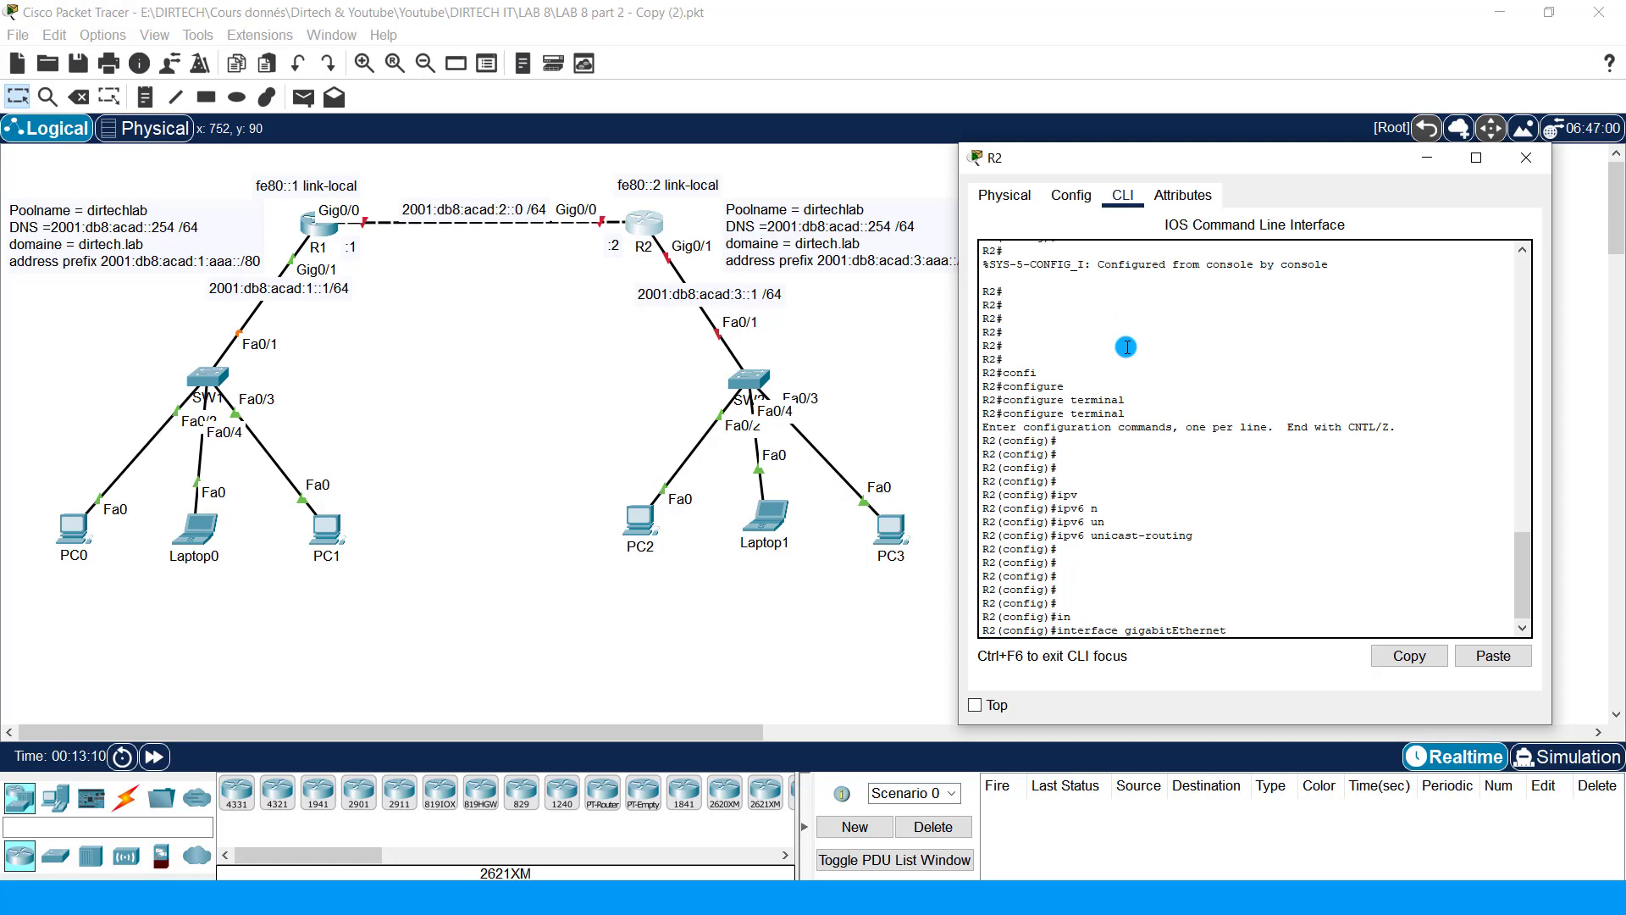
{"action": "type", "text": "0/0"}
{"action": "key", "text": "Return"}
{"action": "key", "text": "Return"}
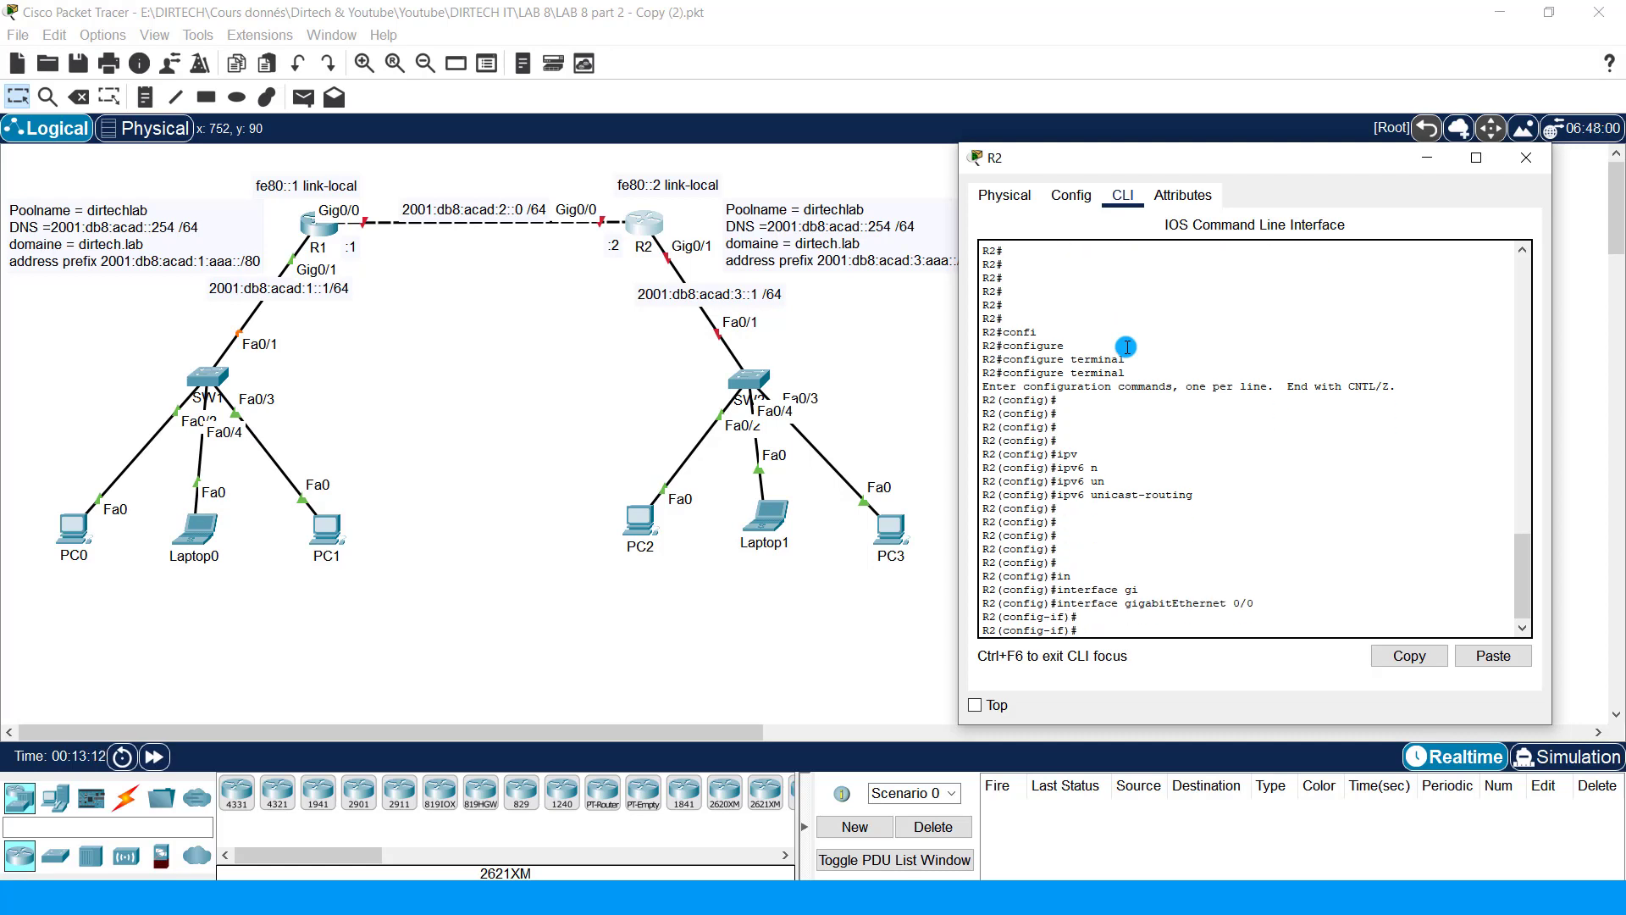
Step: Assign the link-local IPv6 address fe80::2, copied from the label above R2, to R2's gigabitEthernet 0/0
{"action": "type", "text": "ip"}
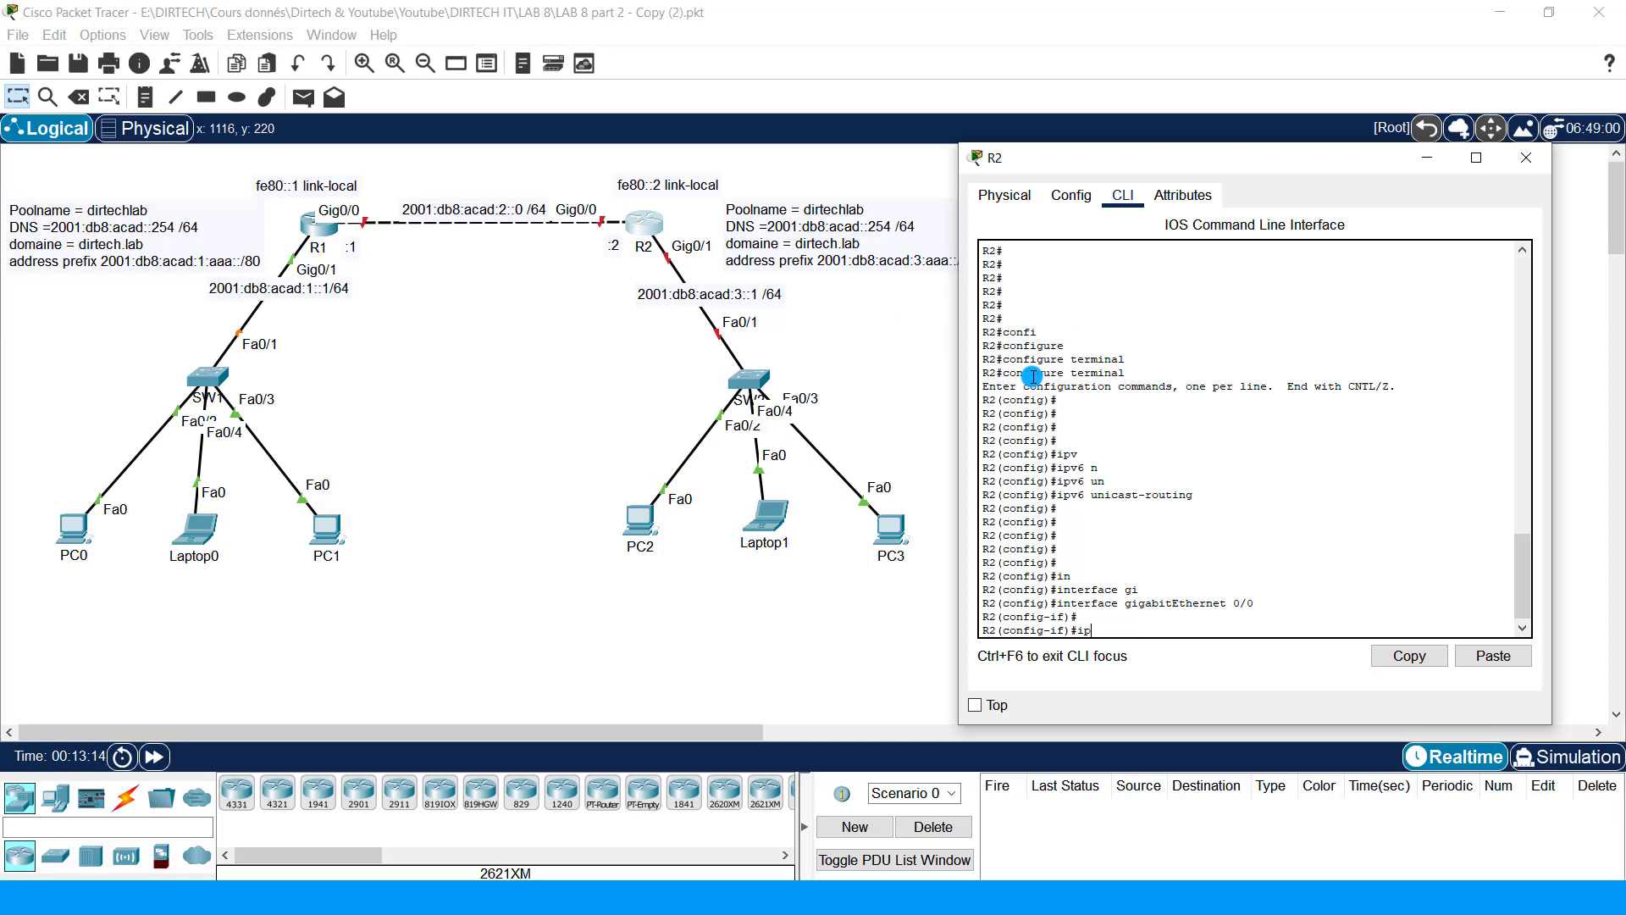
{"action": "type", "text": "v"}
{"action": "key", "text": "Tab"}
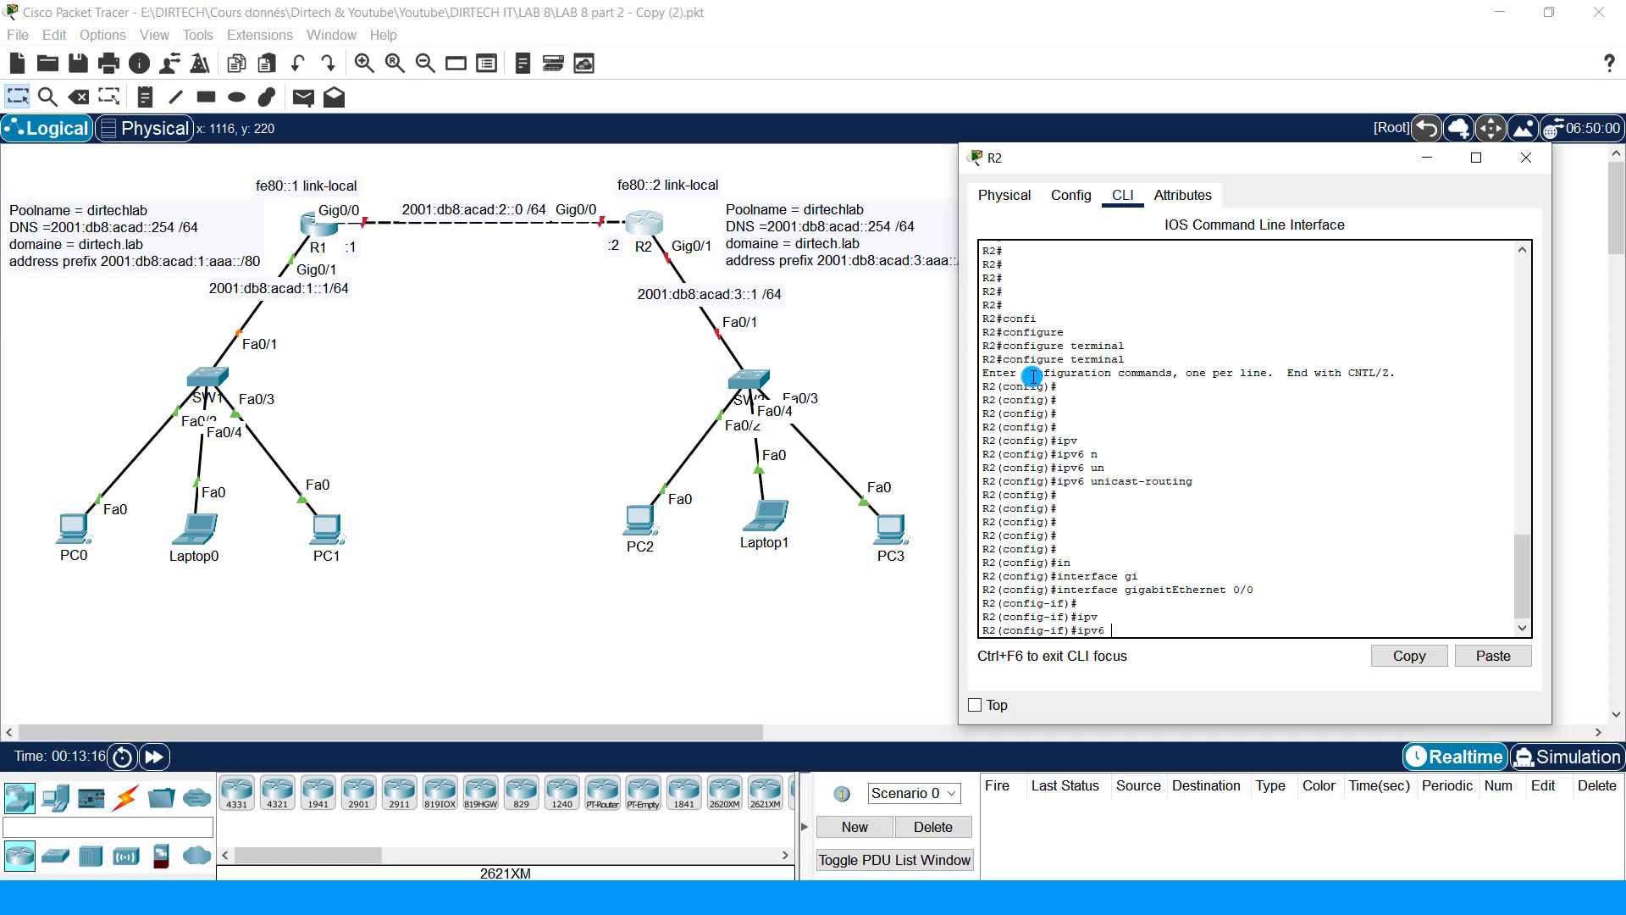
{"action": "type", "text": "ad"}
{"action": "key", "text": "Tab"}
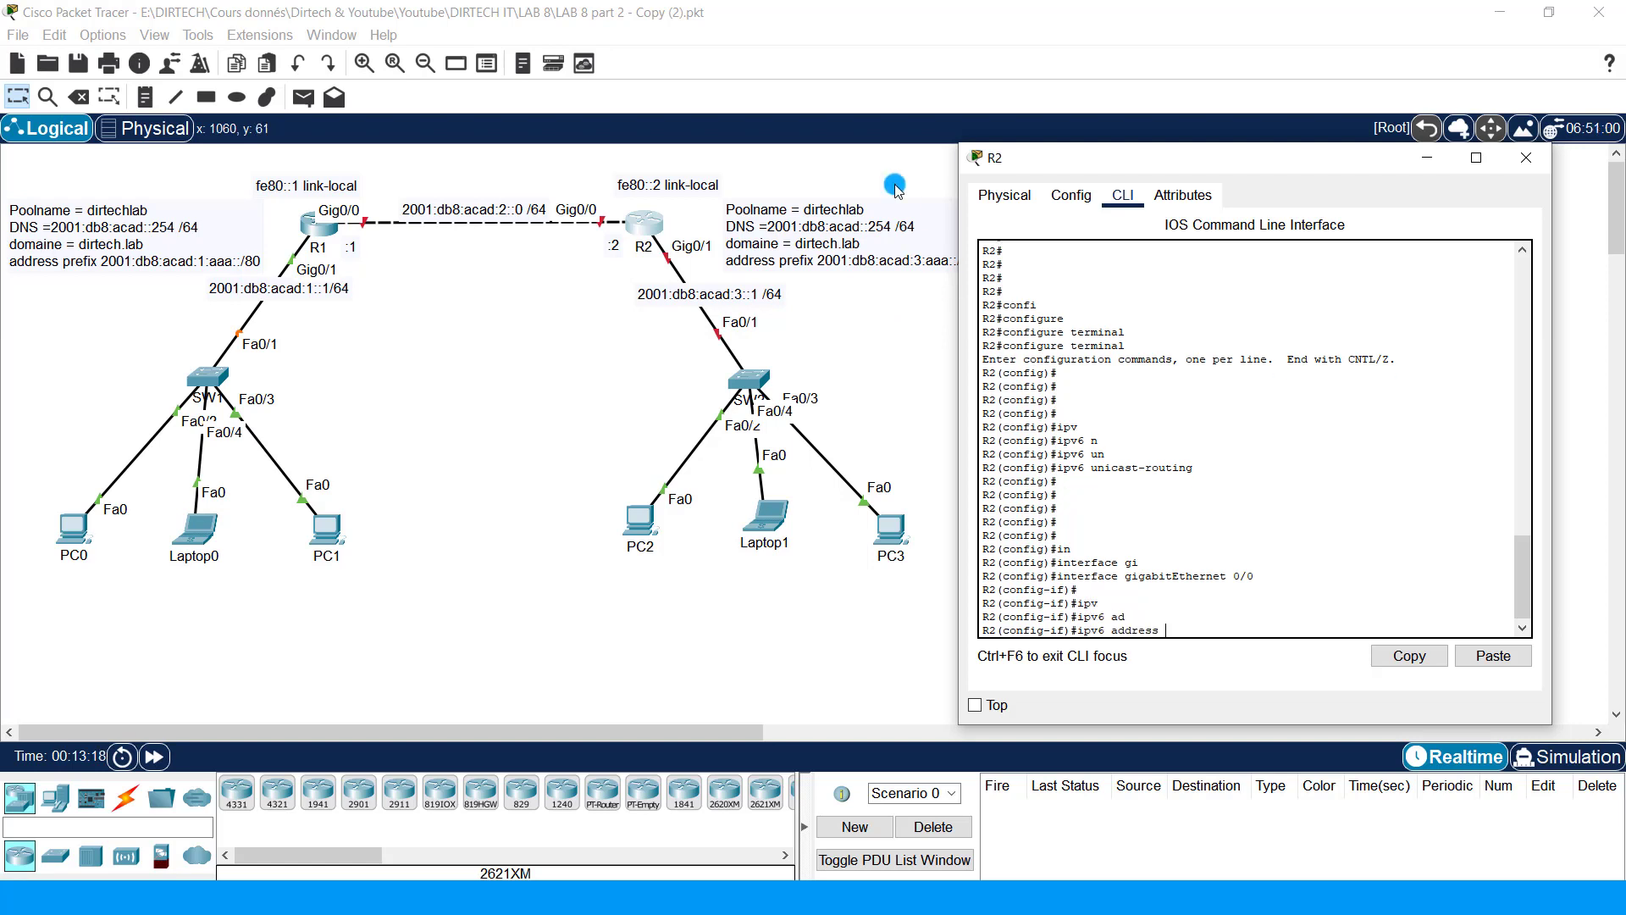
{"action": "left_click", "coordinate": [682, 183]}
{"action": "double_click", "coordinate": [682, 183]}
{"action": "left_click_drag", "start_coordinate": [720, 184], "coordinate": [614, 182]}
{"action": "key", "text": "ctrl+c"}
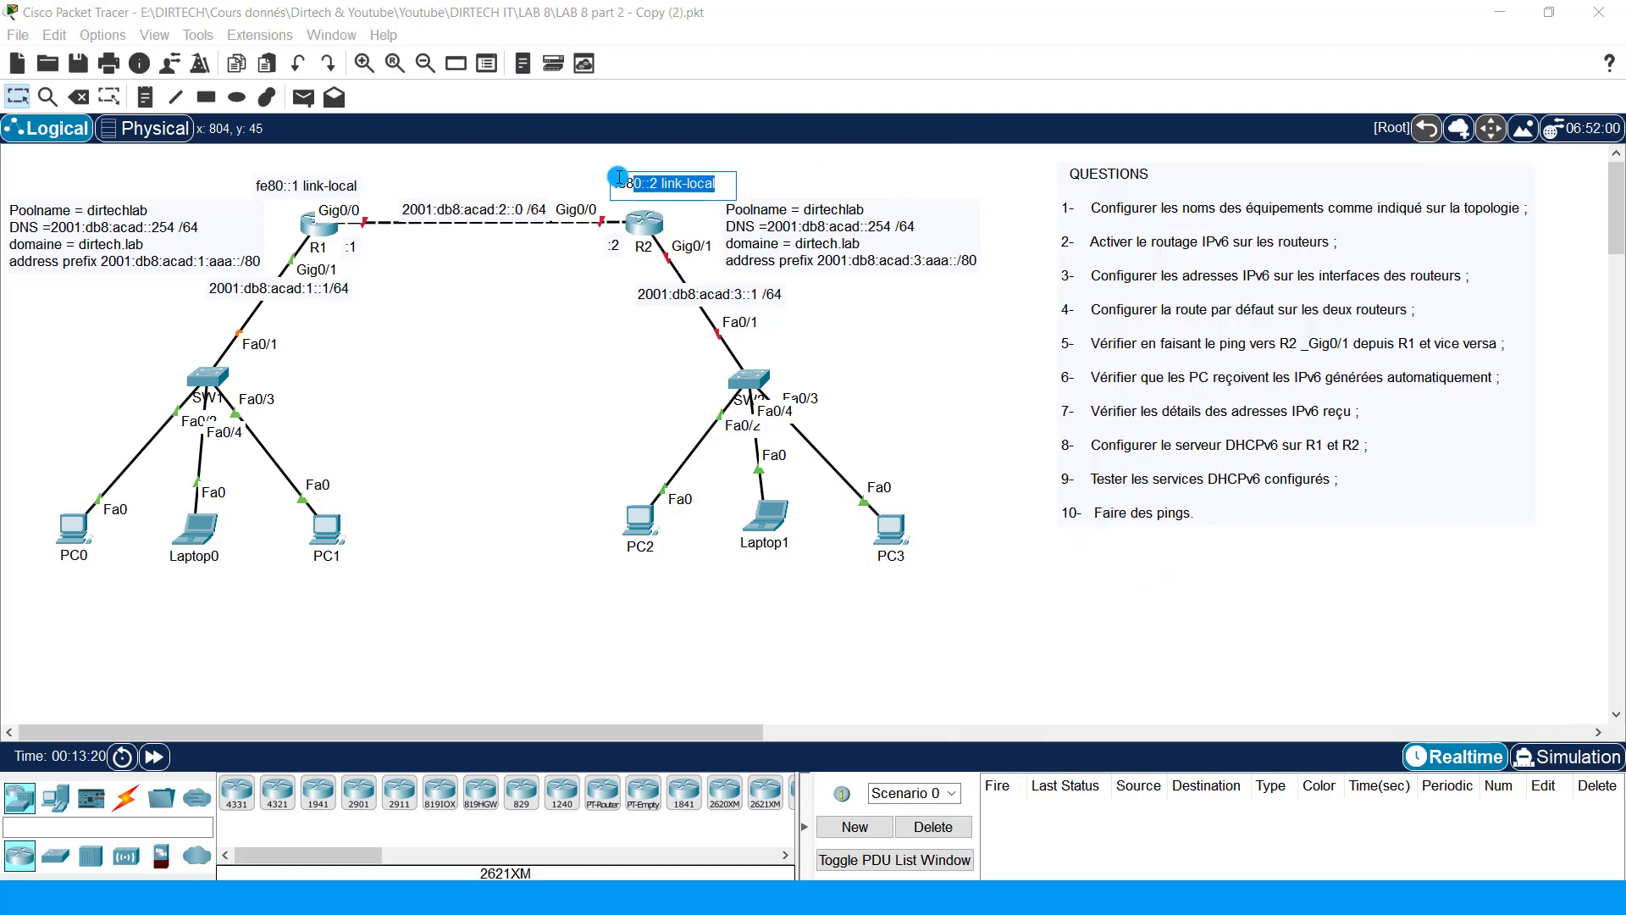
{"action": "left_click", "coordinate": [566, 169]}
{"action": "left_click", "coordinate": [651, 220]}
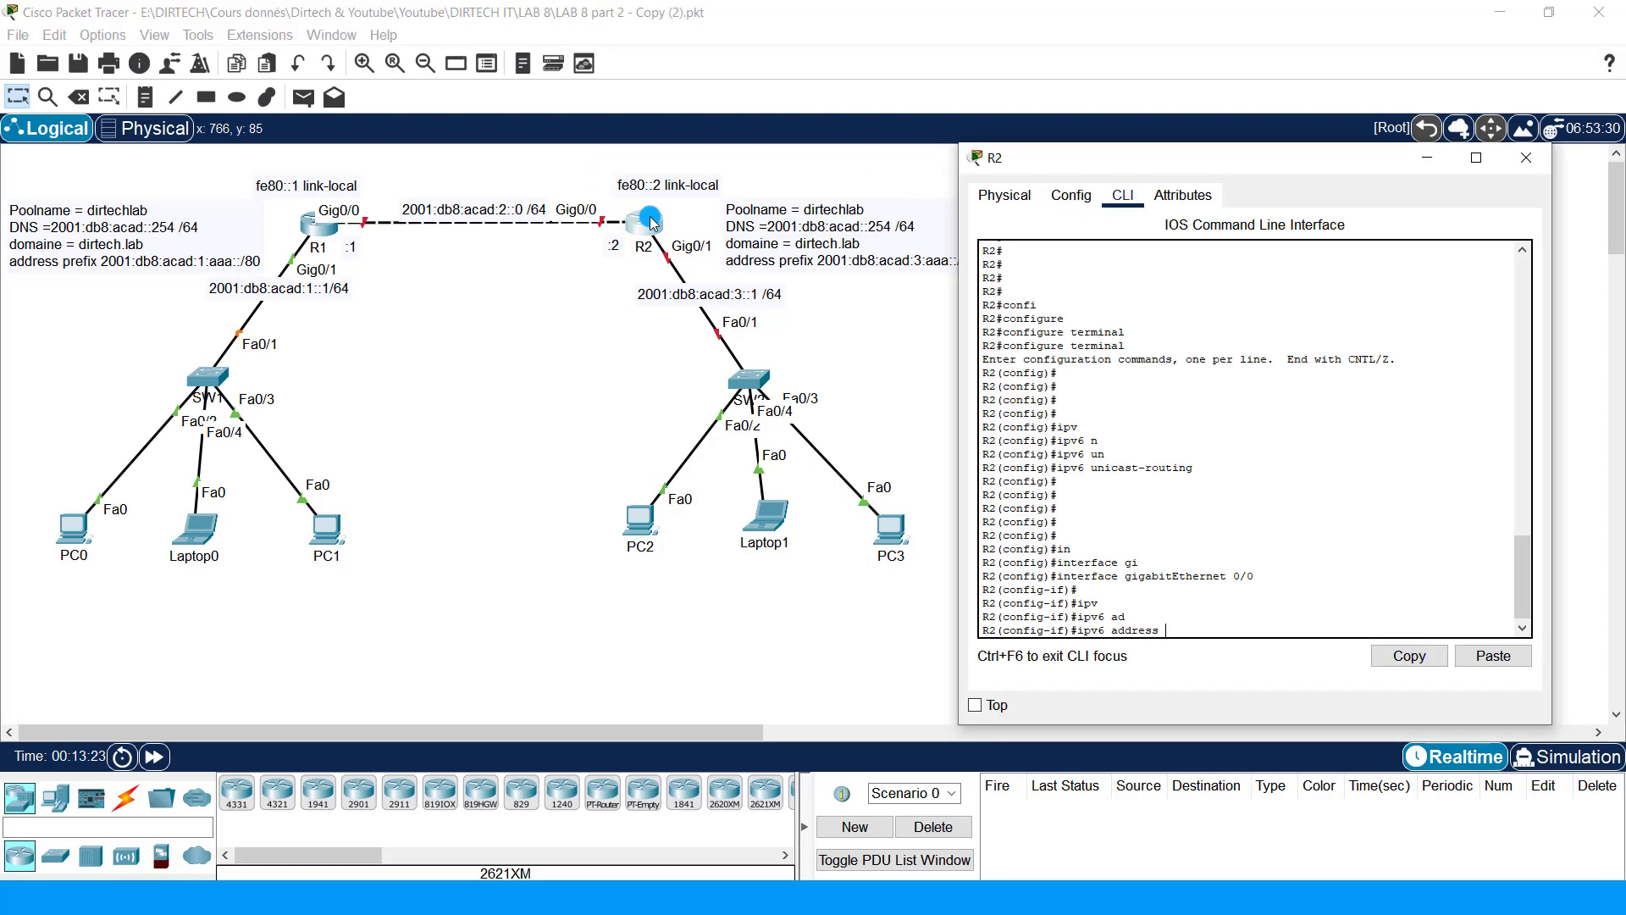
{"action": "right_click", "coordinate": [1251, 436]}
{"action": "left_click", "coordinate": [1294, 471]}
{"action": "key", "text": "Return"}
{"action": "key", "text": "Return"}
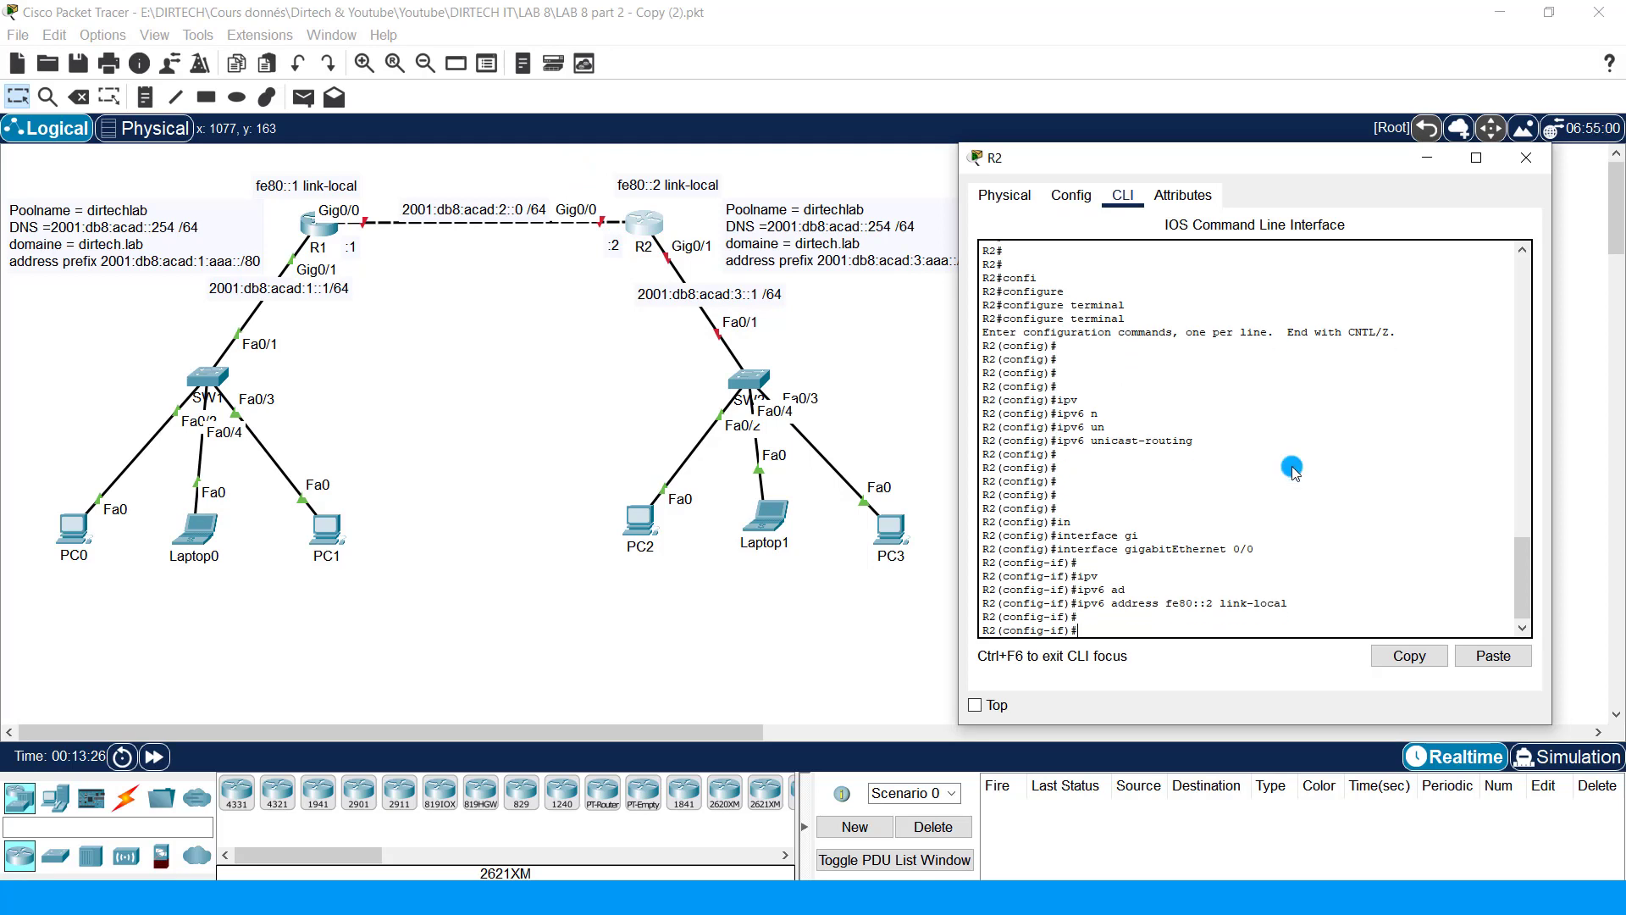
Step: Copy the network address between the routers into an ipv6 address command on R2, correct it to 2001:db8:acad:2::2/64 and apply it to gigabitEthernet 0/0
{"action": "type", "text": "ipv"}
{"action": "key", "text": "Tab"}
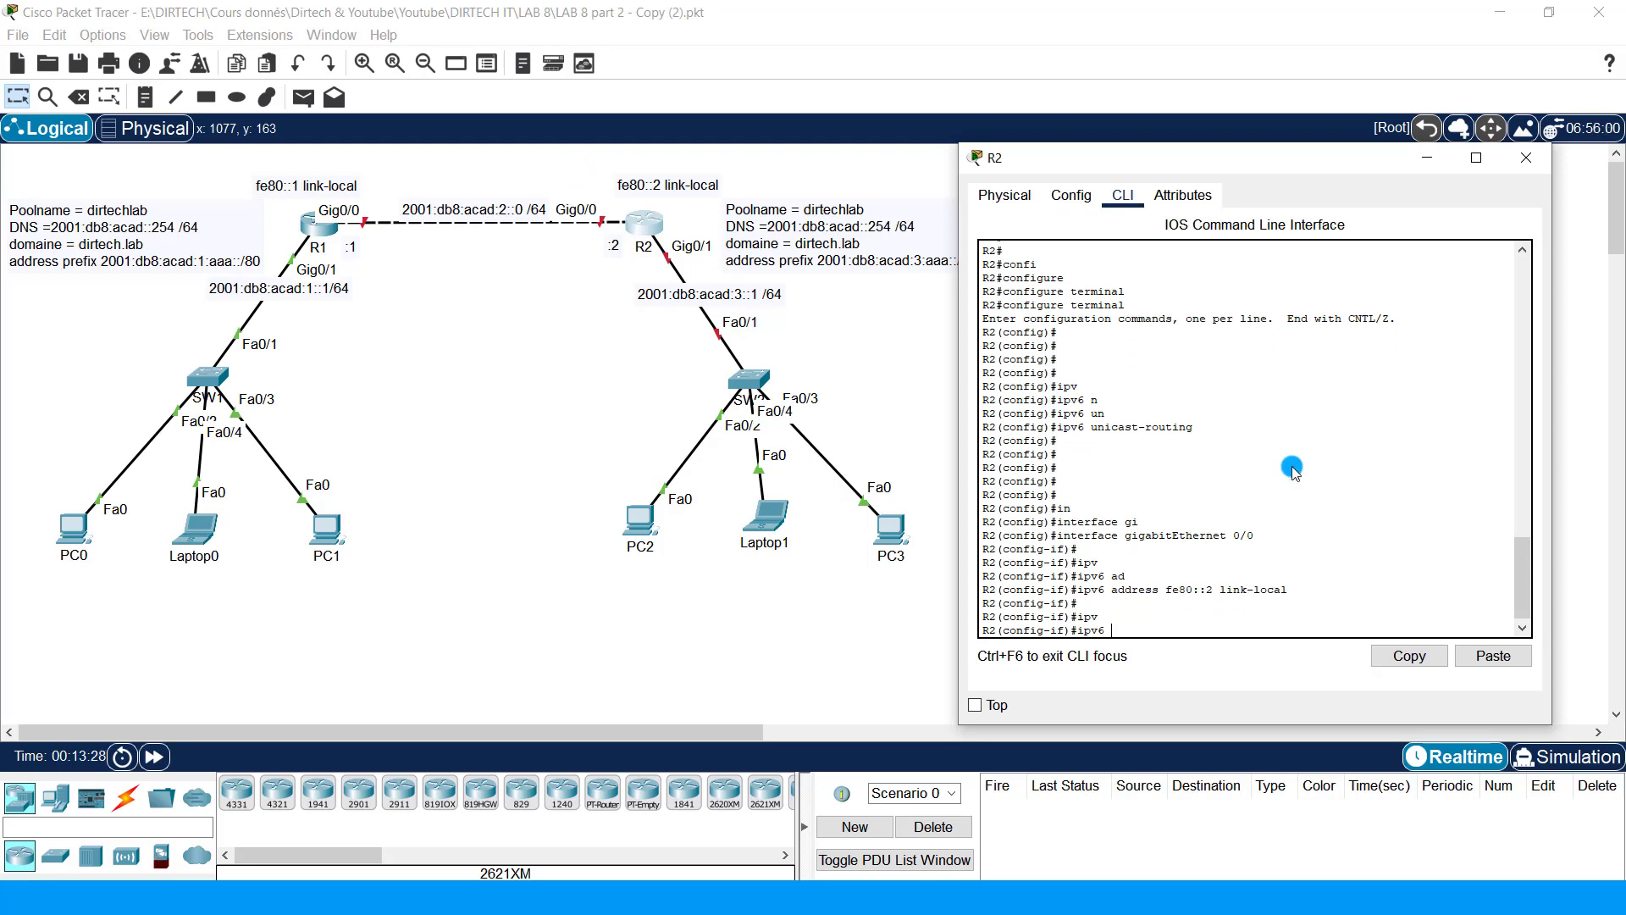
{"action": "type", "text": "ad"}
{"action": "key", "text": "Tab"}
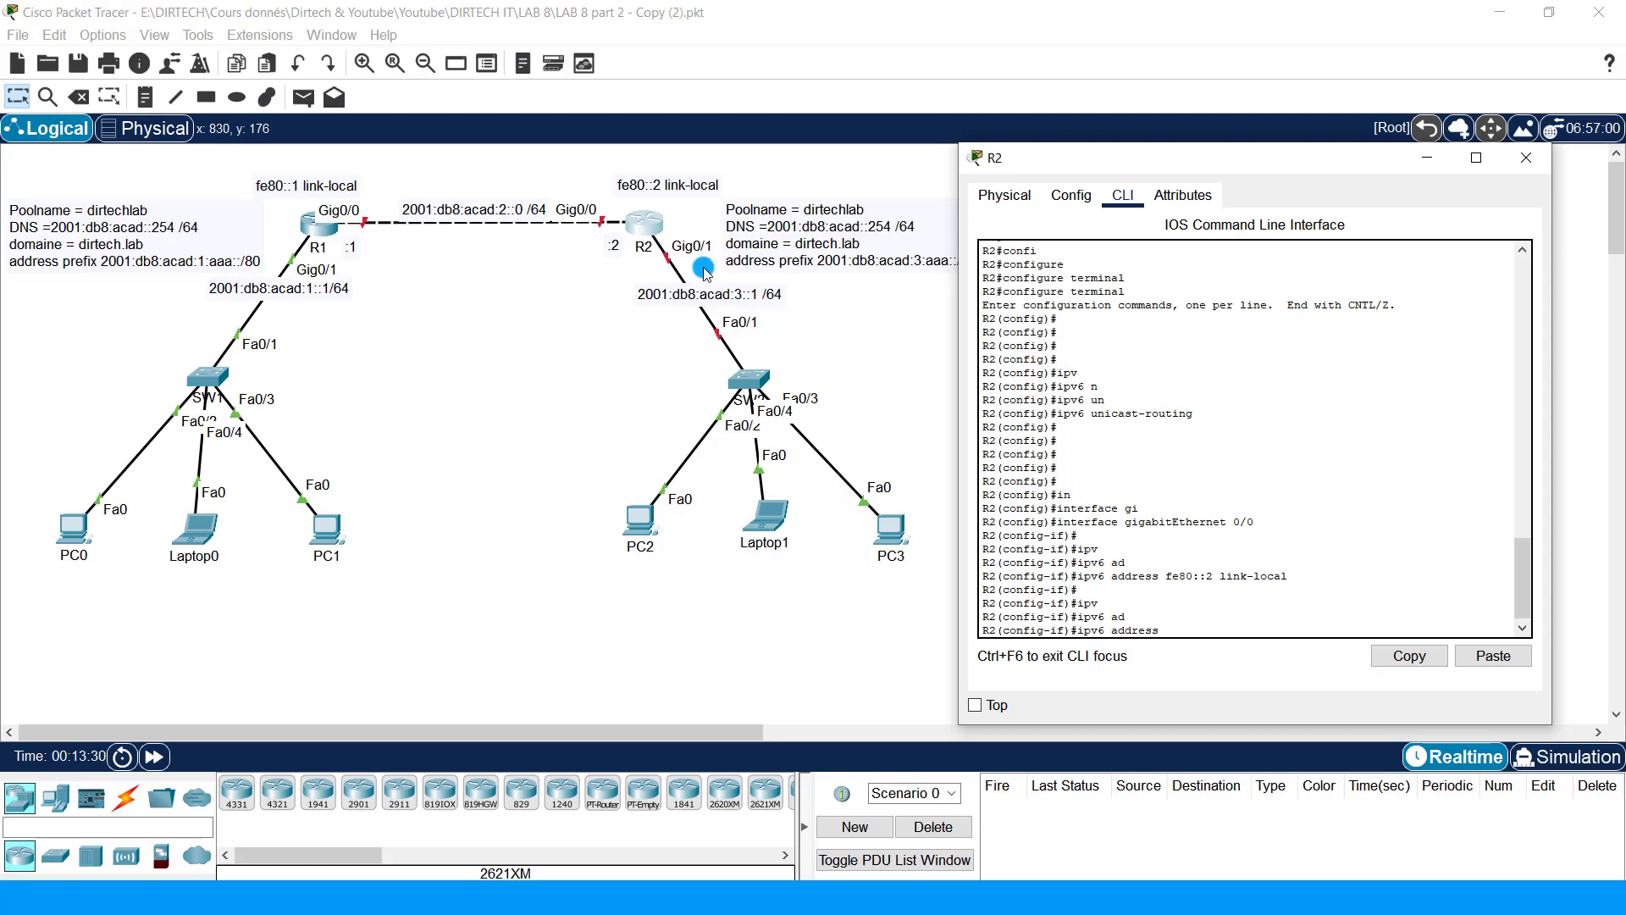
{"action": "left_click", "coordinate": [513, 213]}
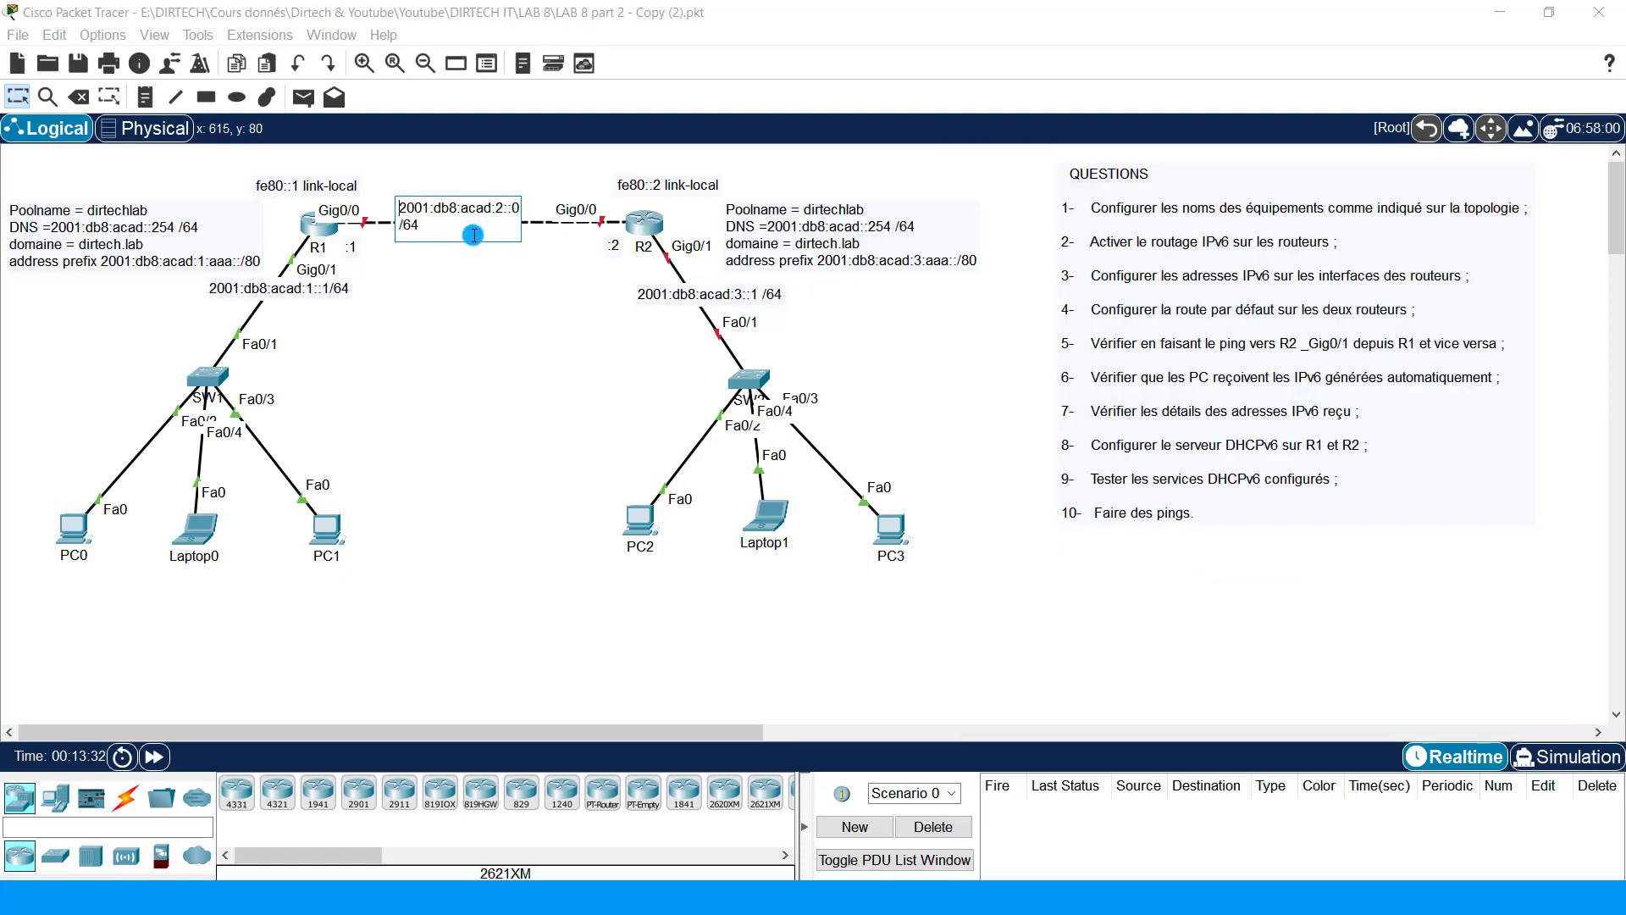
{"action": "left_click_drag", "start_coordinate": [472, 235], "coordinate": [397, 205]}
{"action": "key", "text": "ctrl+c"}
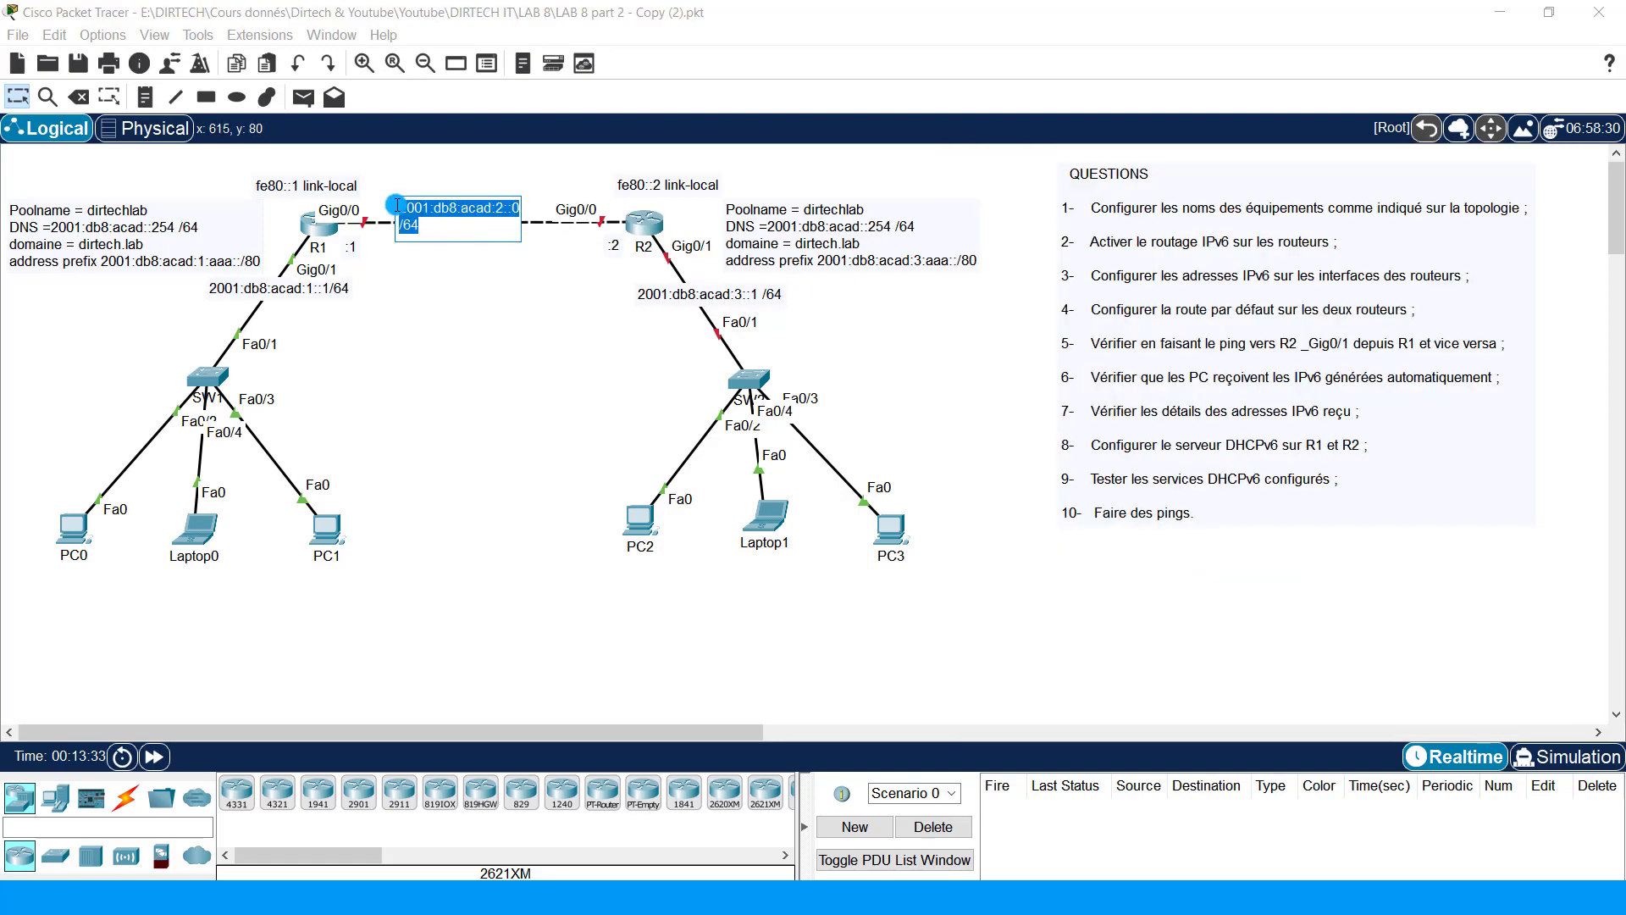
{"action": "left_click", "coordinate": [647, 217]}
{"action": "right_click", "coordinate": [1208, 417]}
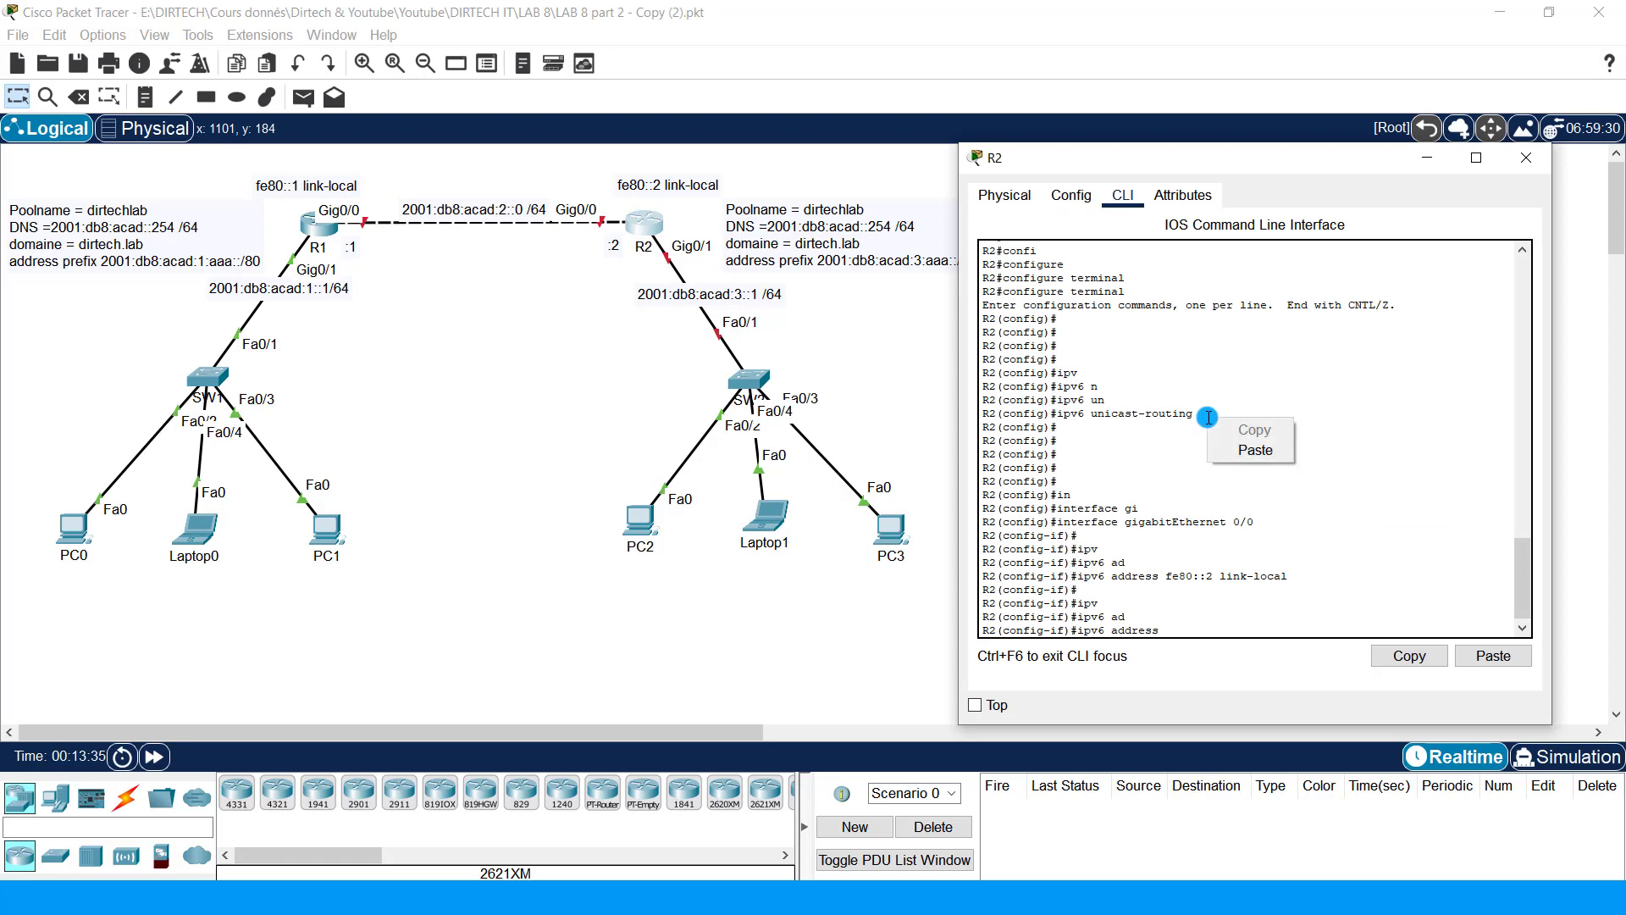
{"action": "left_click", "coordinate": [1251, 457]}
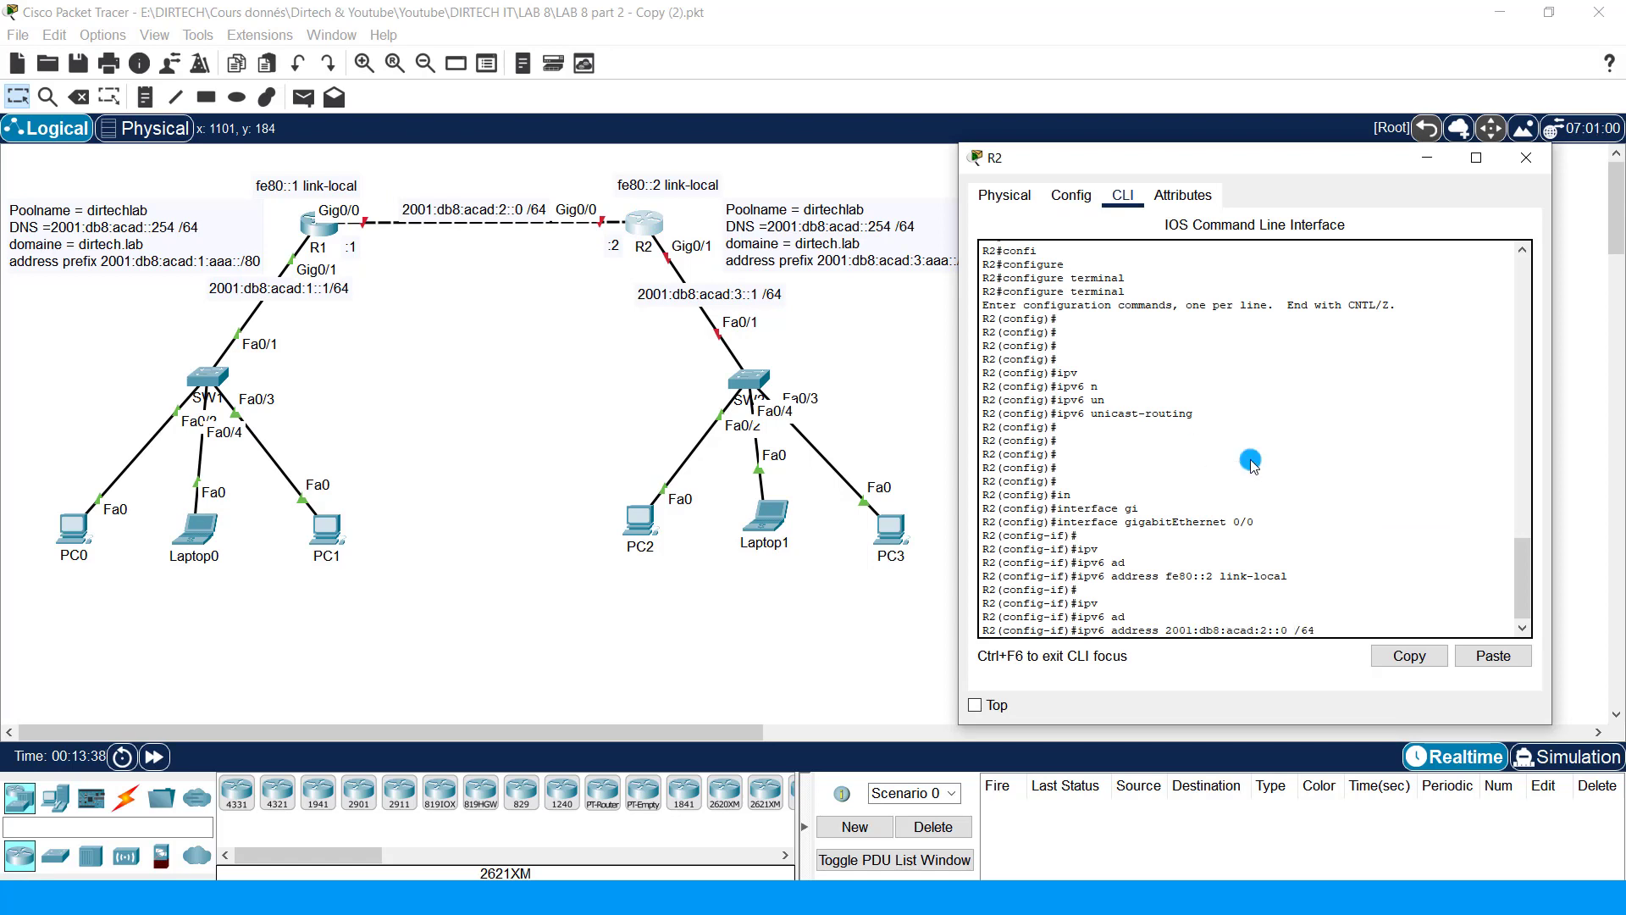
{"action": "key", "text": "BackSpace"}
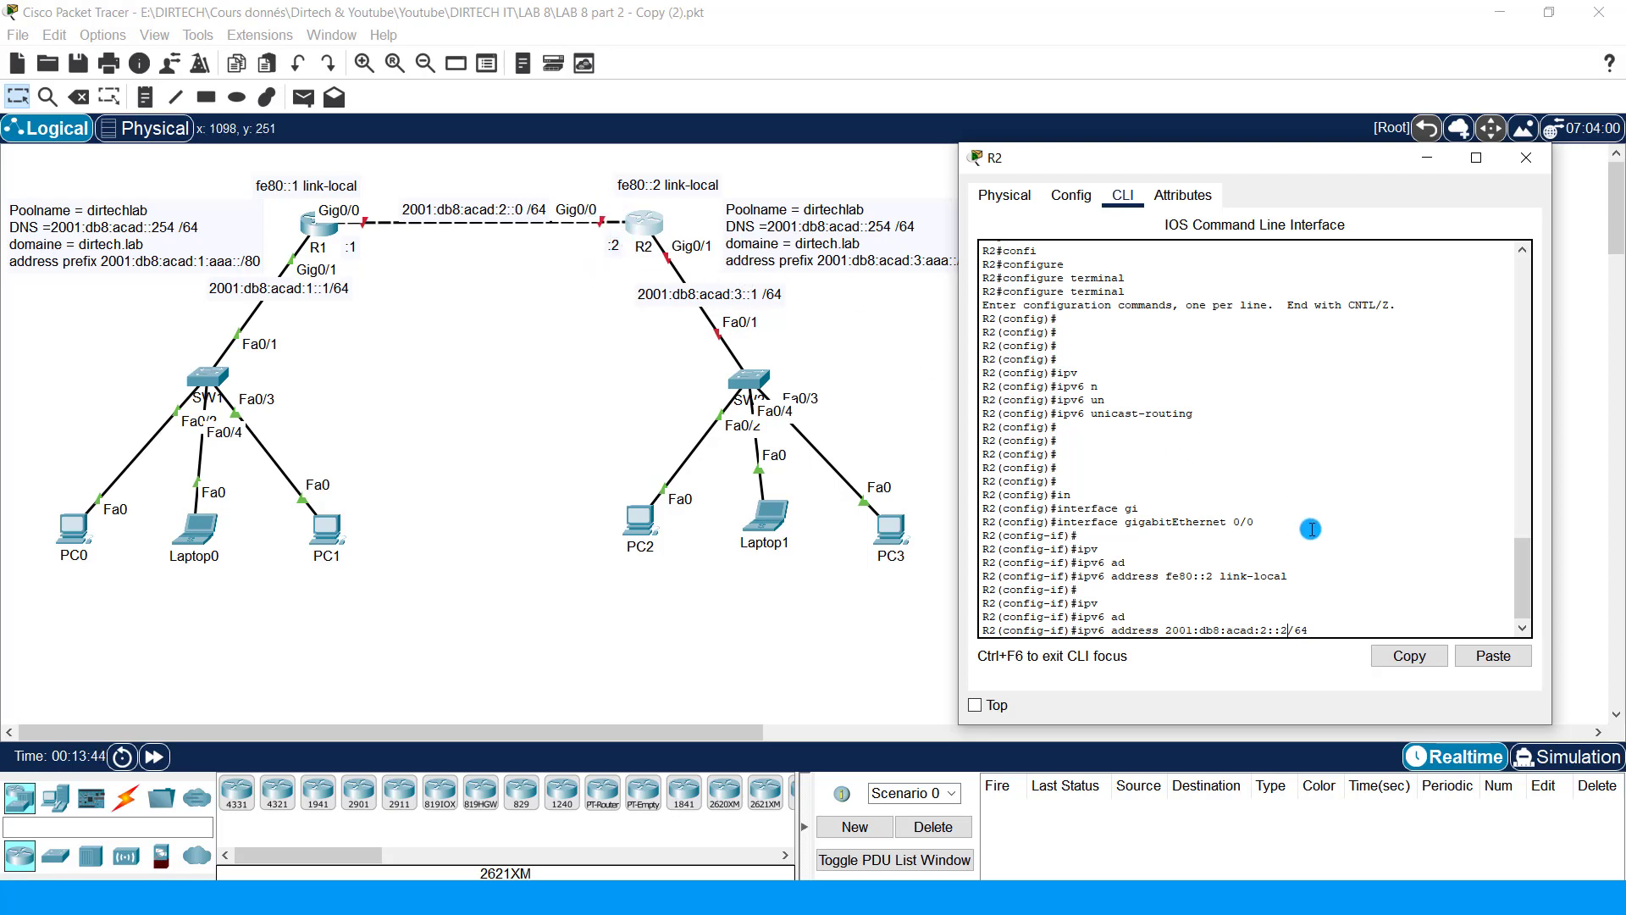
{"action": "key", "text": "Return"}
{"action": "key", "text": "Return"}
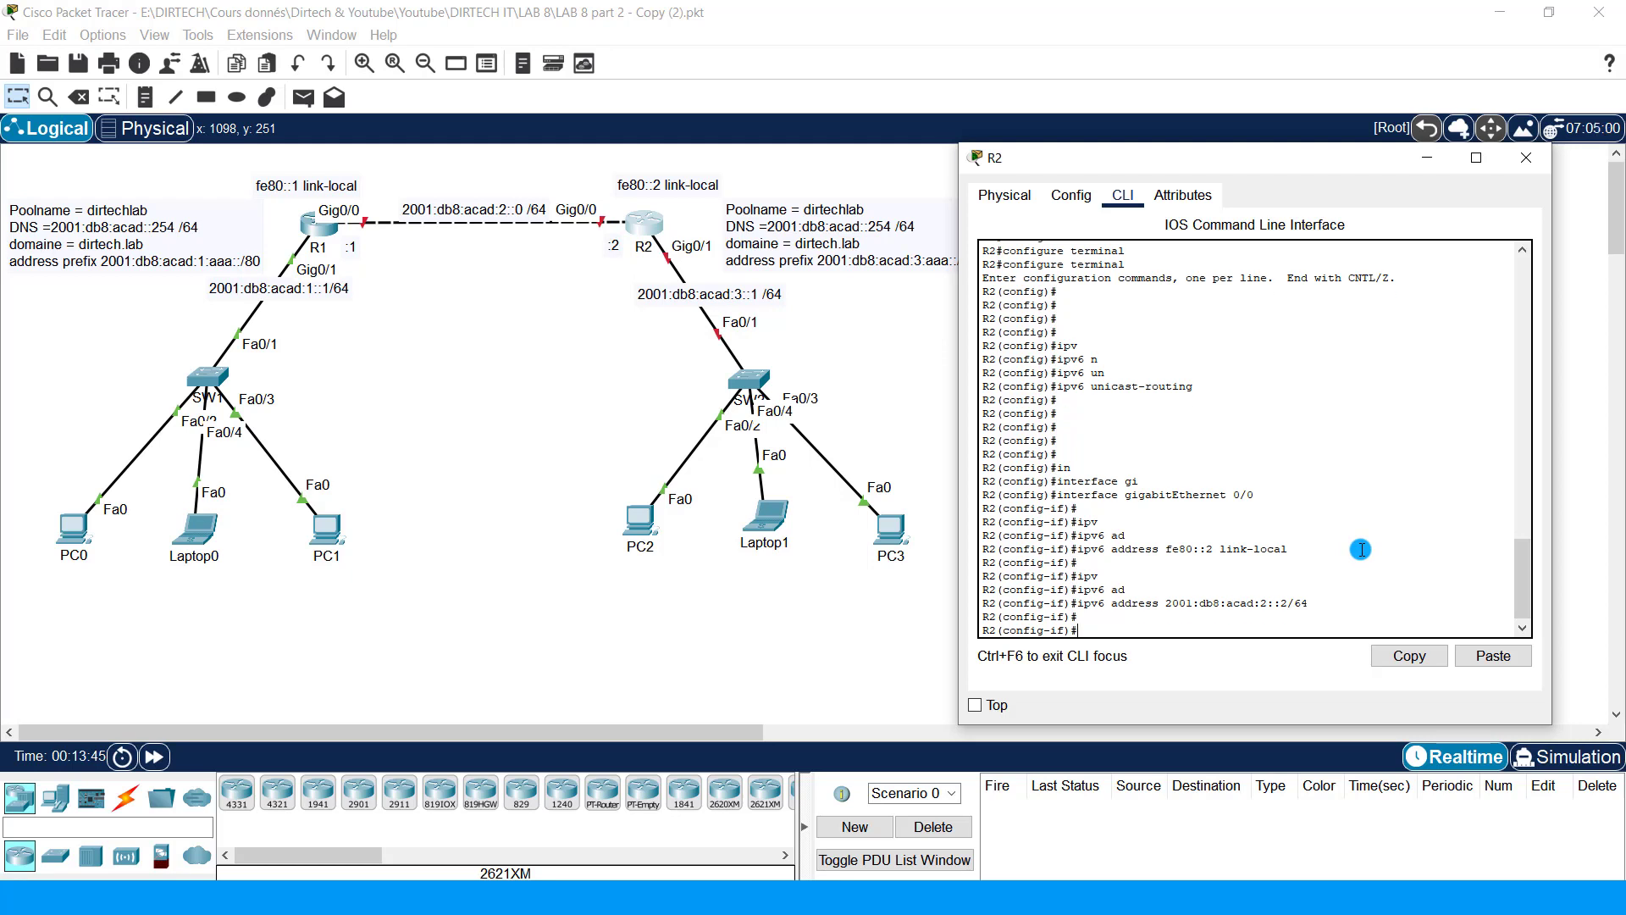
Step: Activate R2's gigabitEthernet 0/0 interface with no shutdown
{"action": "type", "text": "no shu"}
{"action": "key", "text": "Tab"}
{"action": "key", "text": "Return"}
{"action": "key", "text": "Return"}
{"action": "key", "text": "Return"}
{"action": "key", "text": "Return"}
{"action": "key", "text": "Return"}
{"action": "key", "text": "Return"}
{"action": "key", "text": "Return"}
{"action": "key", "text": "Return"}
{"action": "key", "text": "Return"}
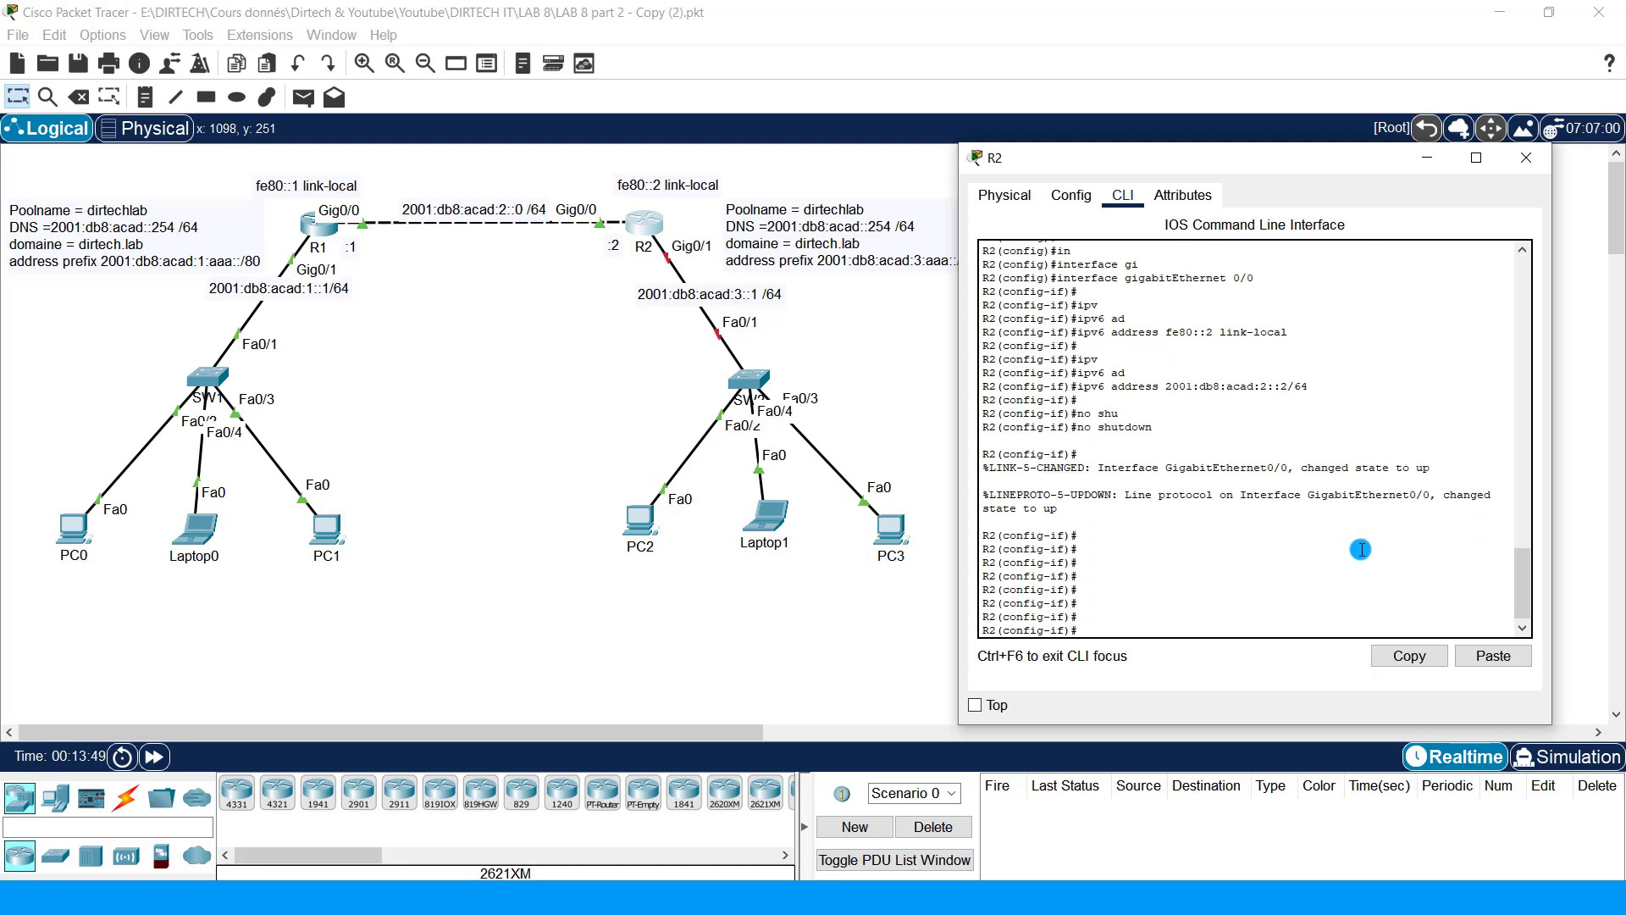
{"action": "key", "text": "Return"}
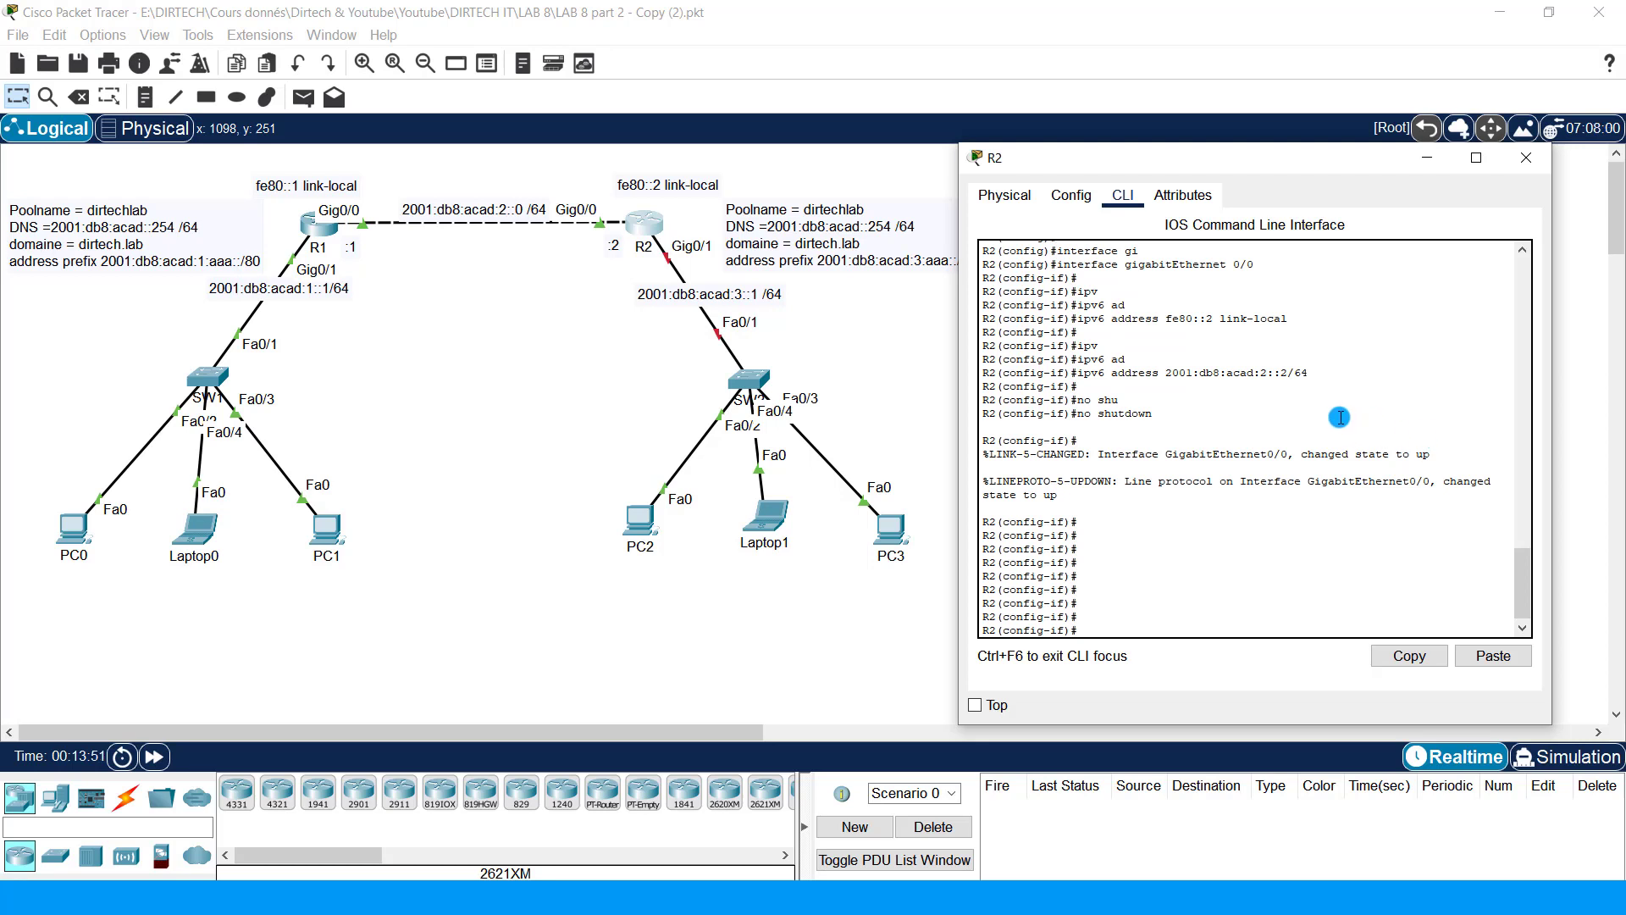
Step: Leave the current interface on R2 and enter configuration of interface gigabitEthernet 0/1
{"action": "type", "text": "exi"}
{"action": "key", "text": "Tab"}
{"action": "key", "text": "Return"}
{"action": "type", "text": "in"}
{"action": "key", "text": "Tab"}
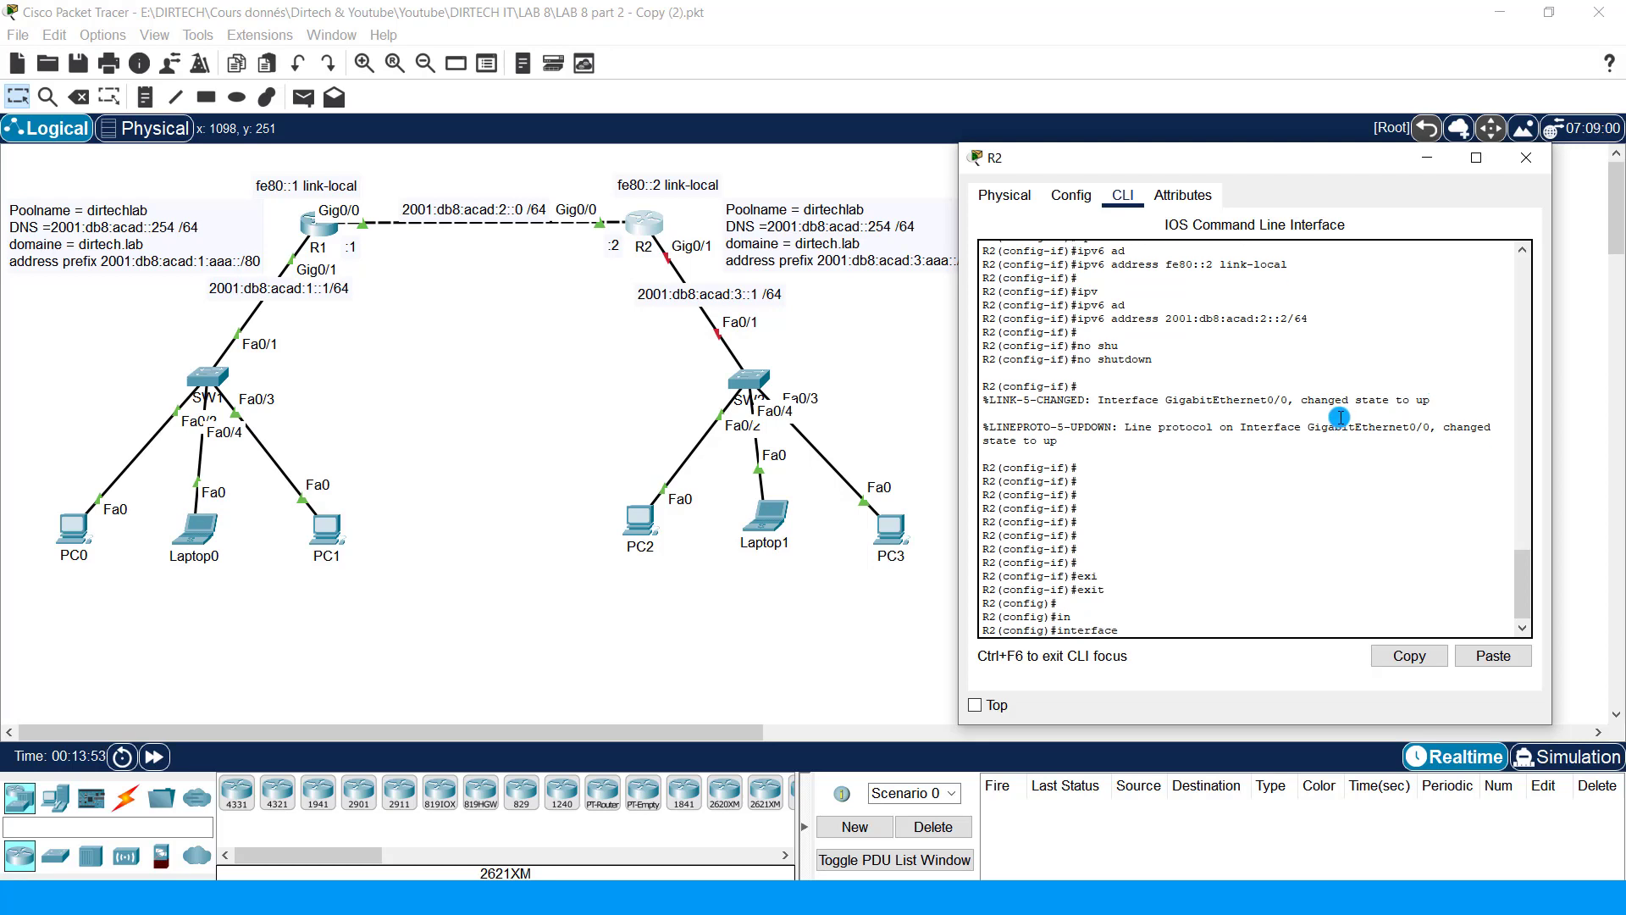
{"action": "type", "text": "gi"}
{"action": "key", "text": "Tab"}
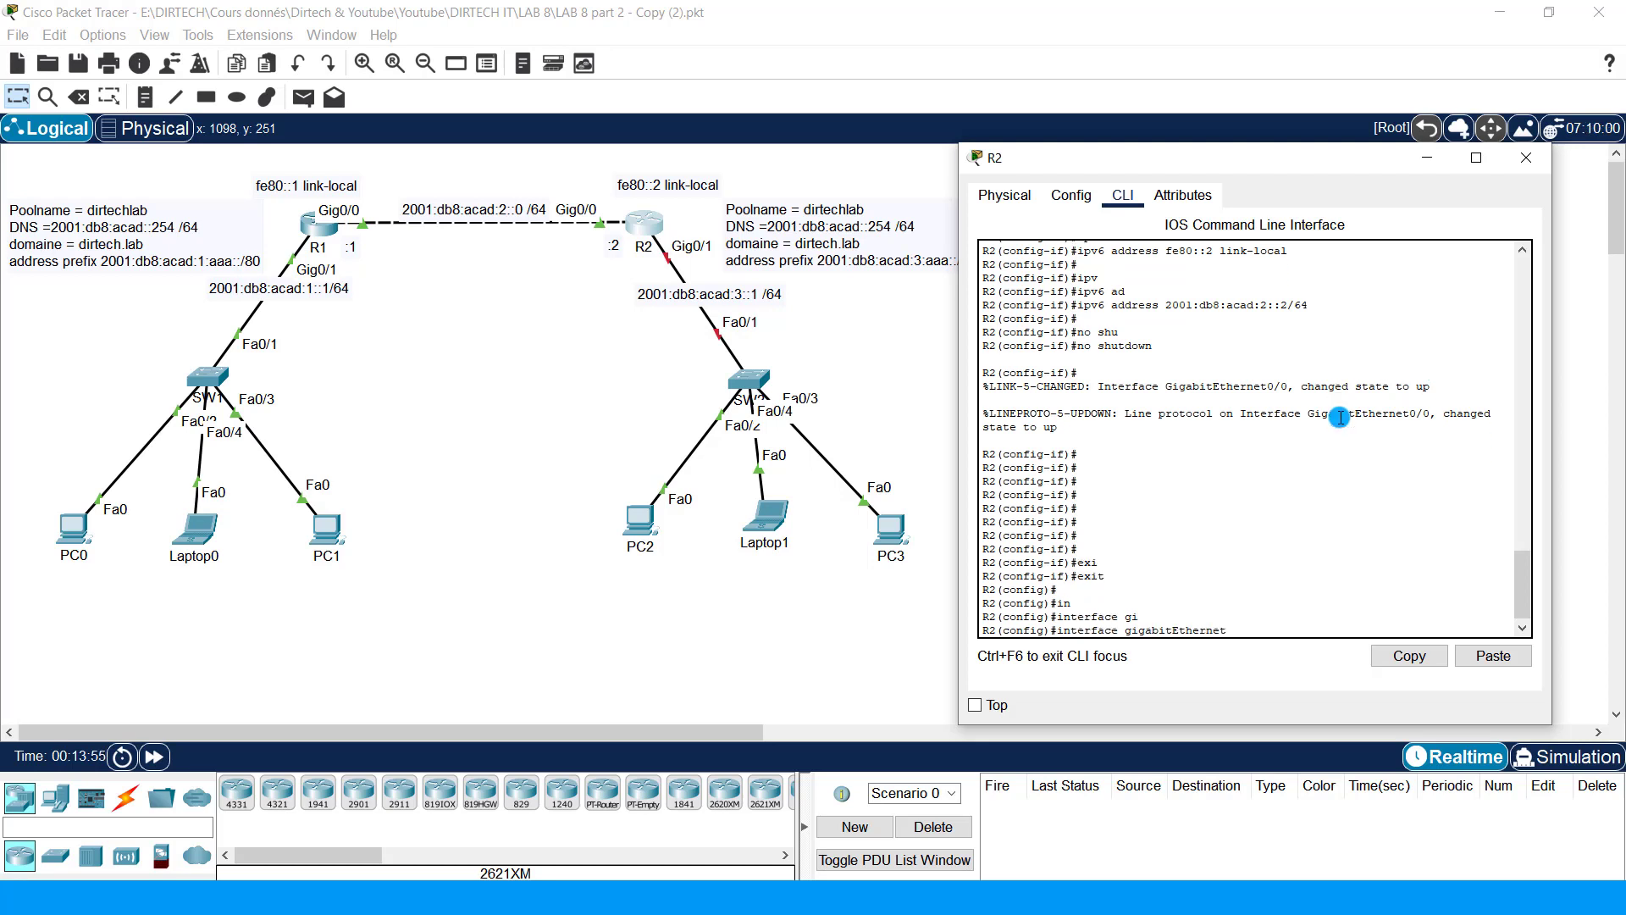
{"action": "type", "text": "0/1"}
{"action": "key", "text": "Return"}
{"action": "key", "text": "Return"}
{"action": "key", "text": "Return"}
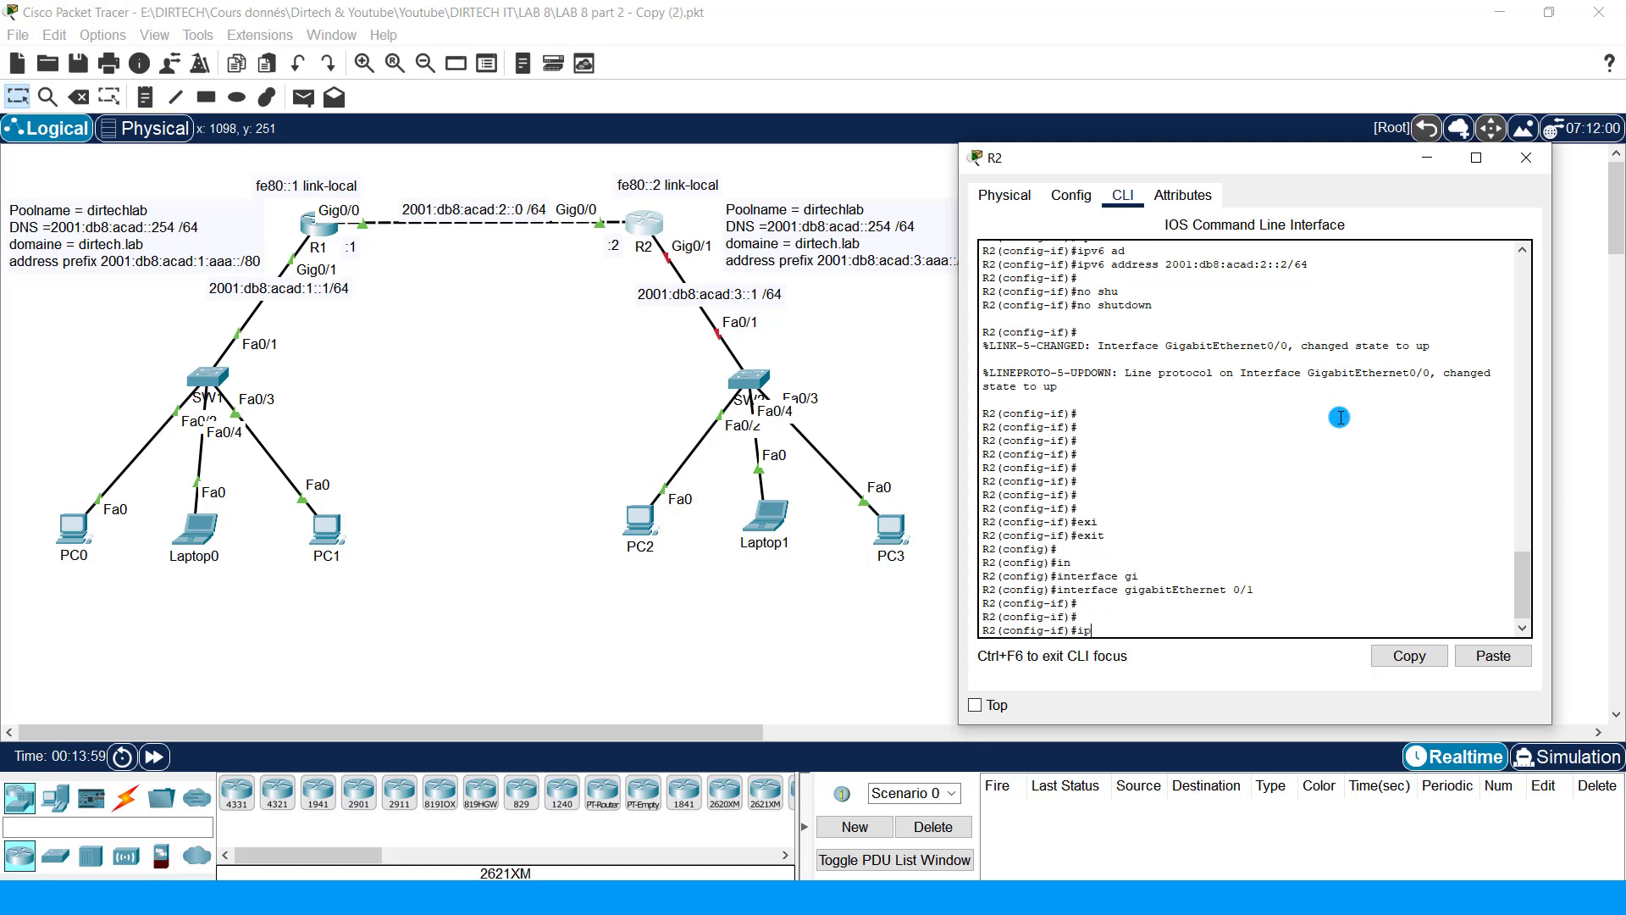
Step: Assign the link-local IPv6 address fe80::2, copied from the label above R2, to R2's gigabitEthernet 0/1
{"action": "type", "text": "v"}
{"action": "key", "text": "Tab"}
{"action": "type", "text": "ad"}
{"action": "key", "text": "Tab"}
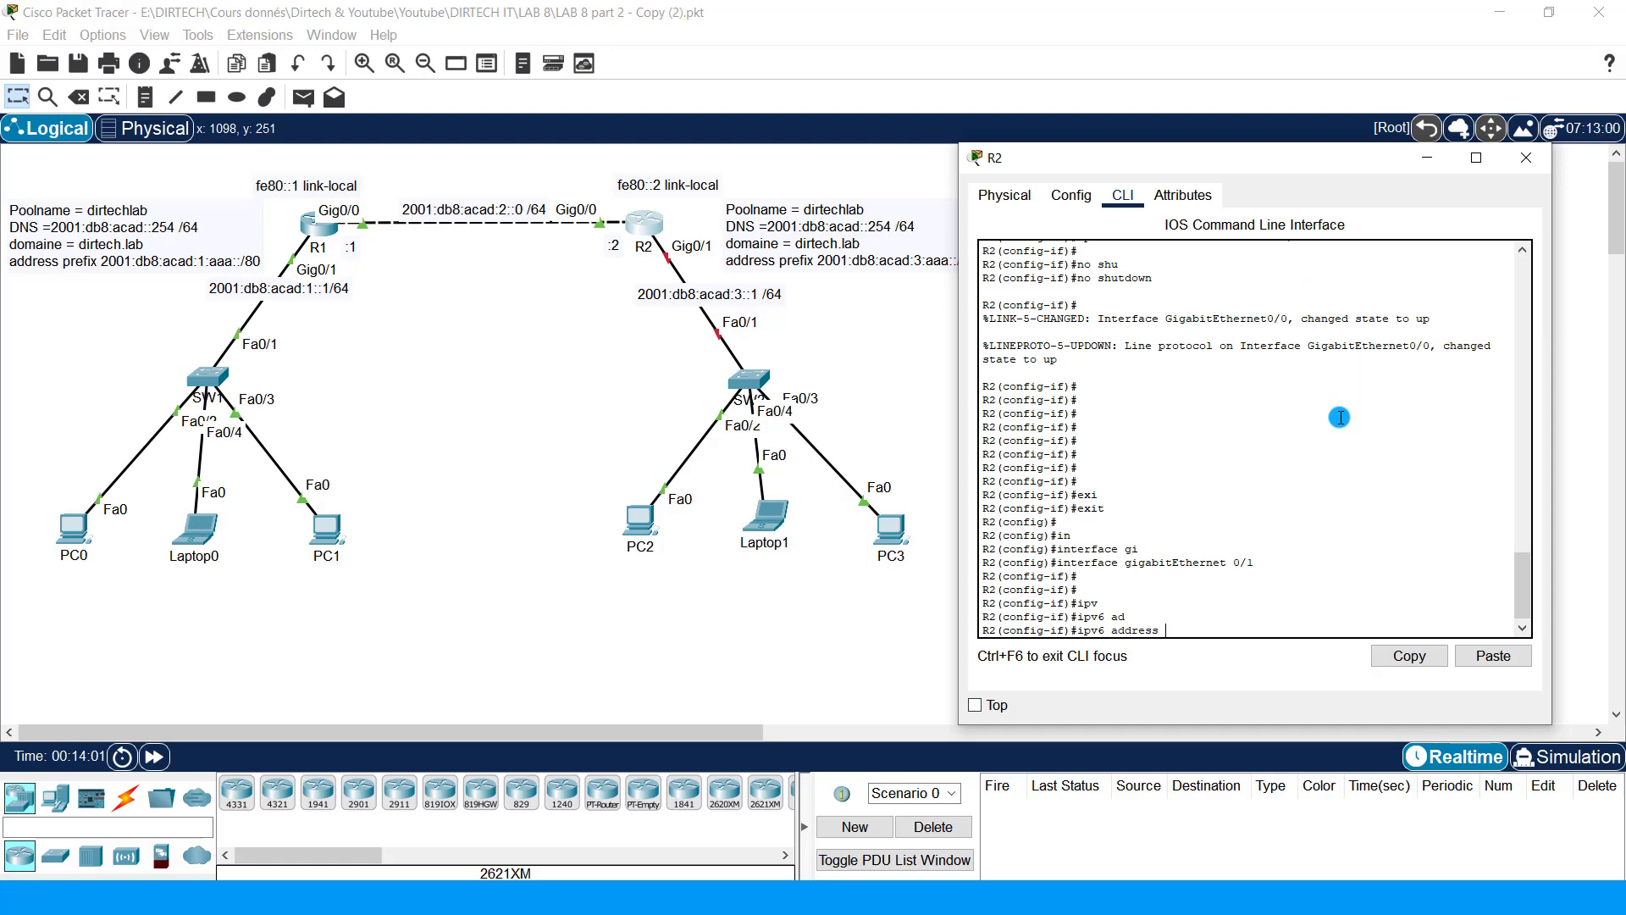
{"action": "left_click", "coordinate": [671, 183]}
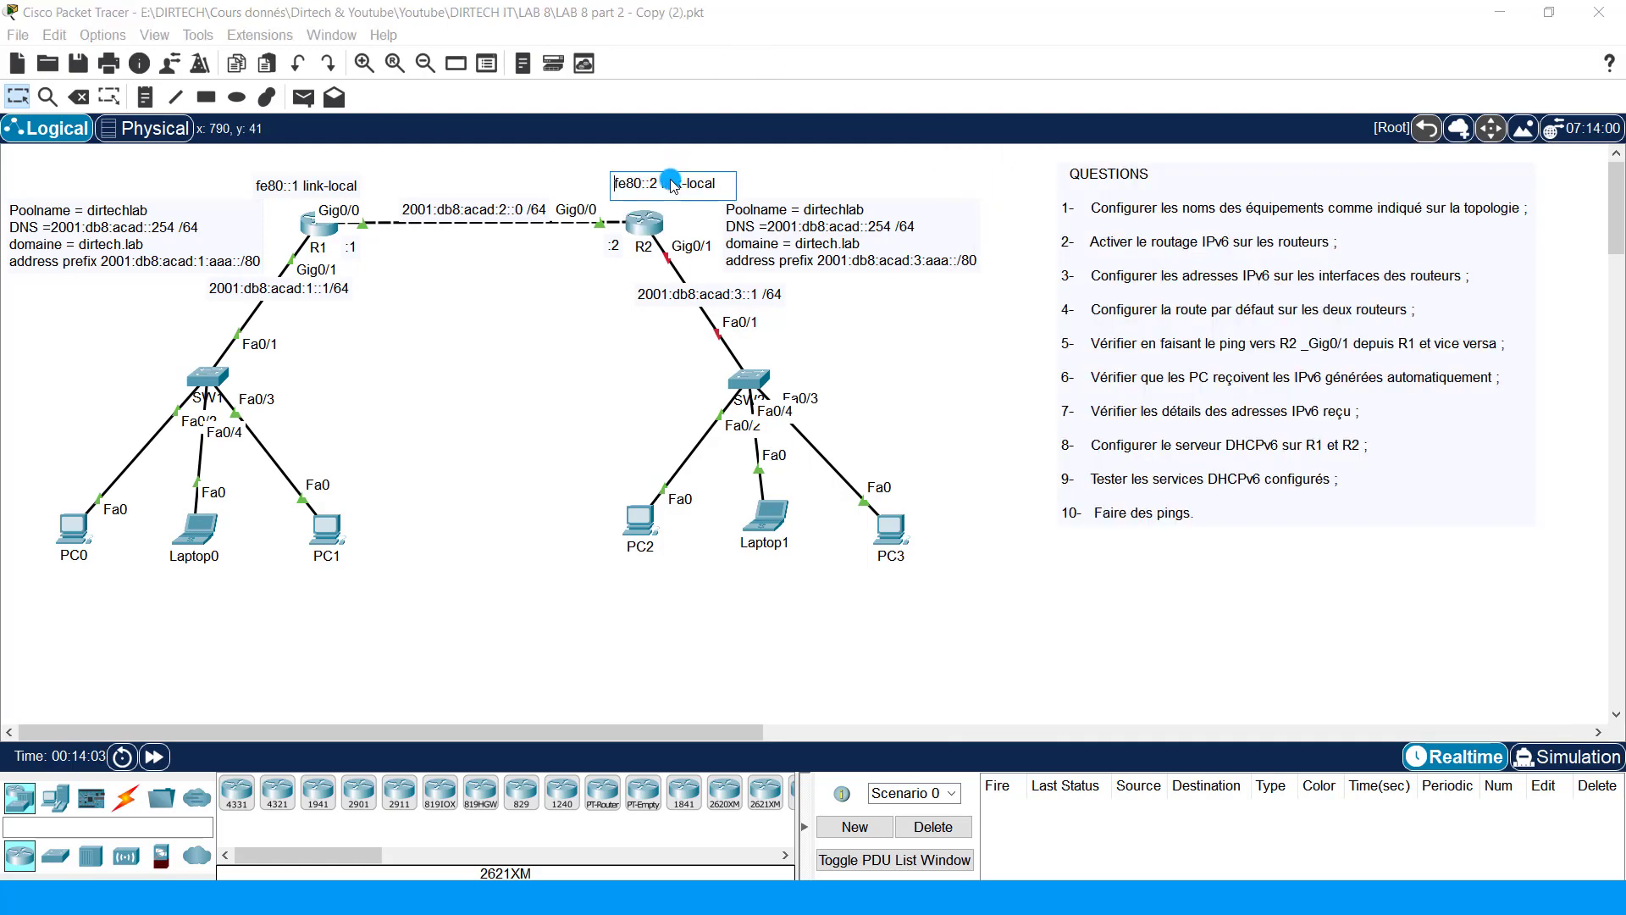
{"action": "left_click_drag", "start_coordinate": [713, 183], "coordinate": [598, 175]}
{"action": "key", "text": "ctrl+c"}
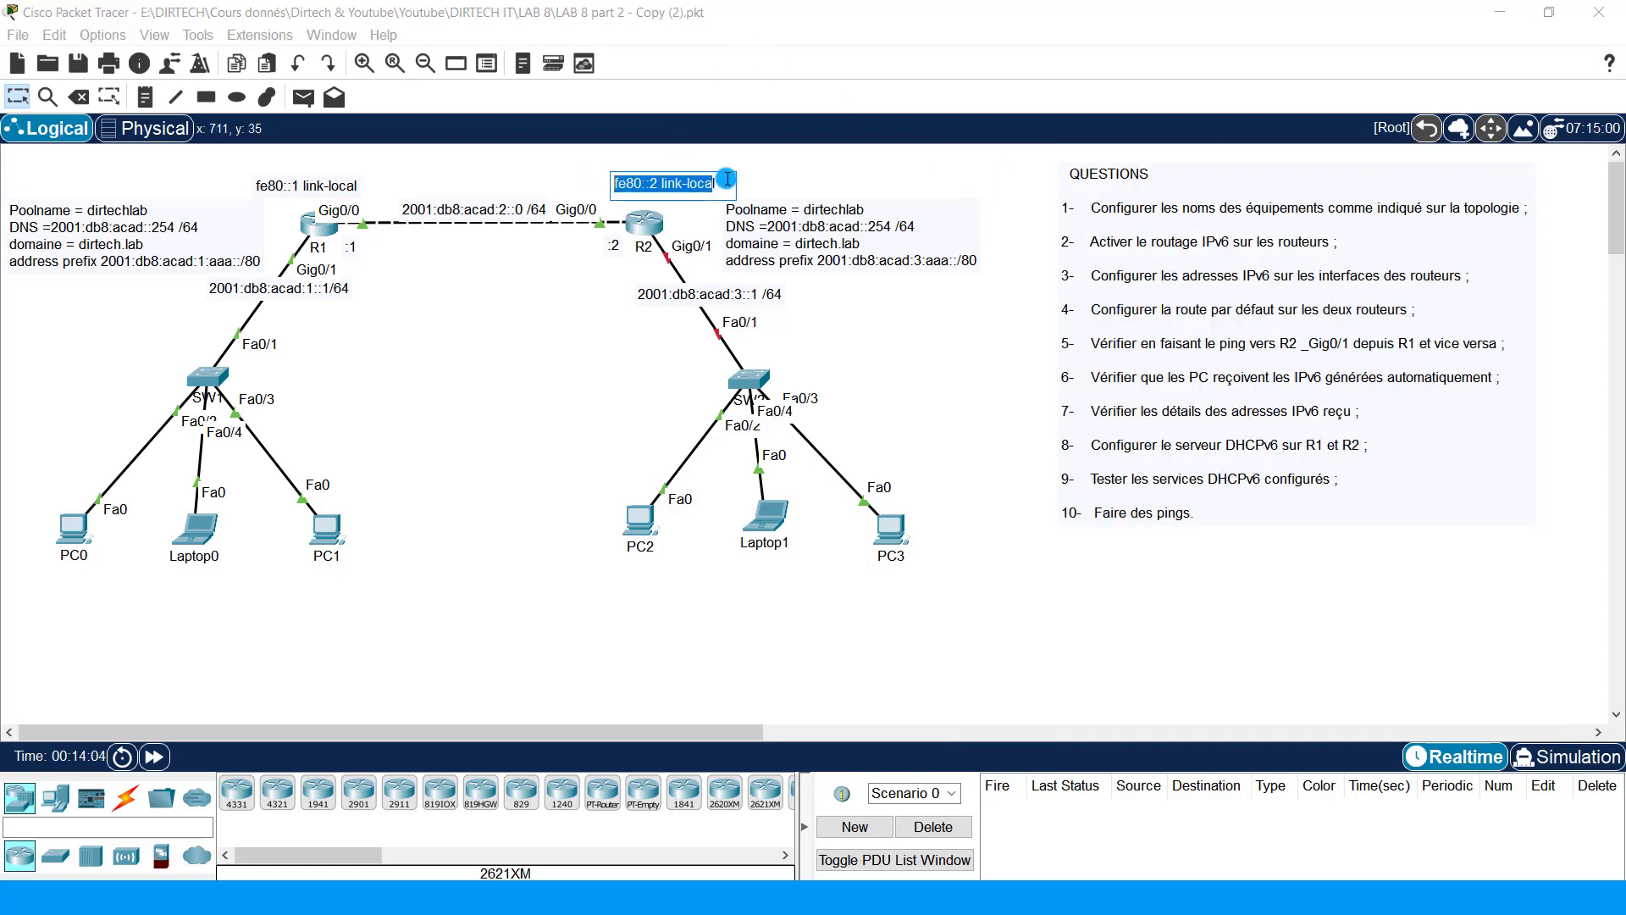
{"action": "left_click", "coordinate": [644, 222]}
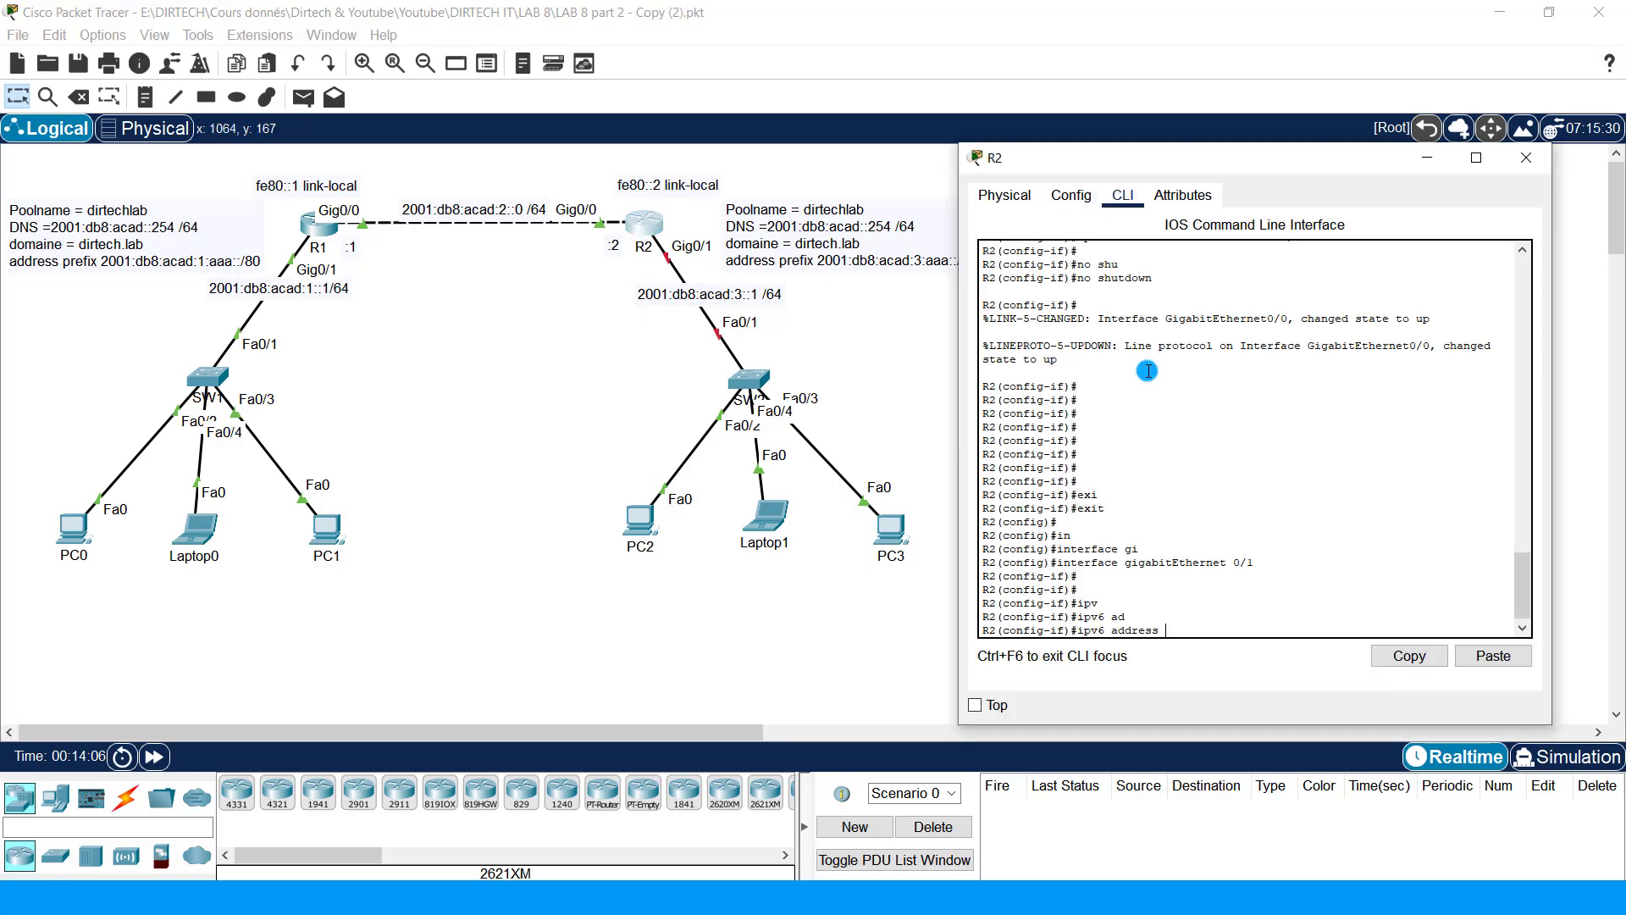
{"action": "right_click", "coordinate": [1293, 514]}
{"action": "left_click", "coordinate": [1260, 594]}
{"action": "right_click", "coordinate": [1284, 541]}
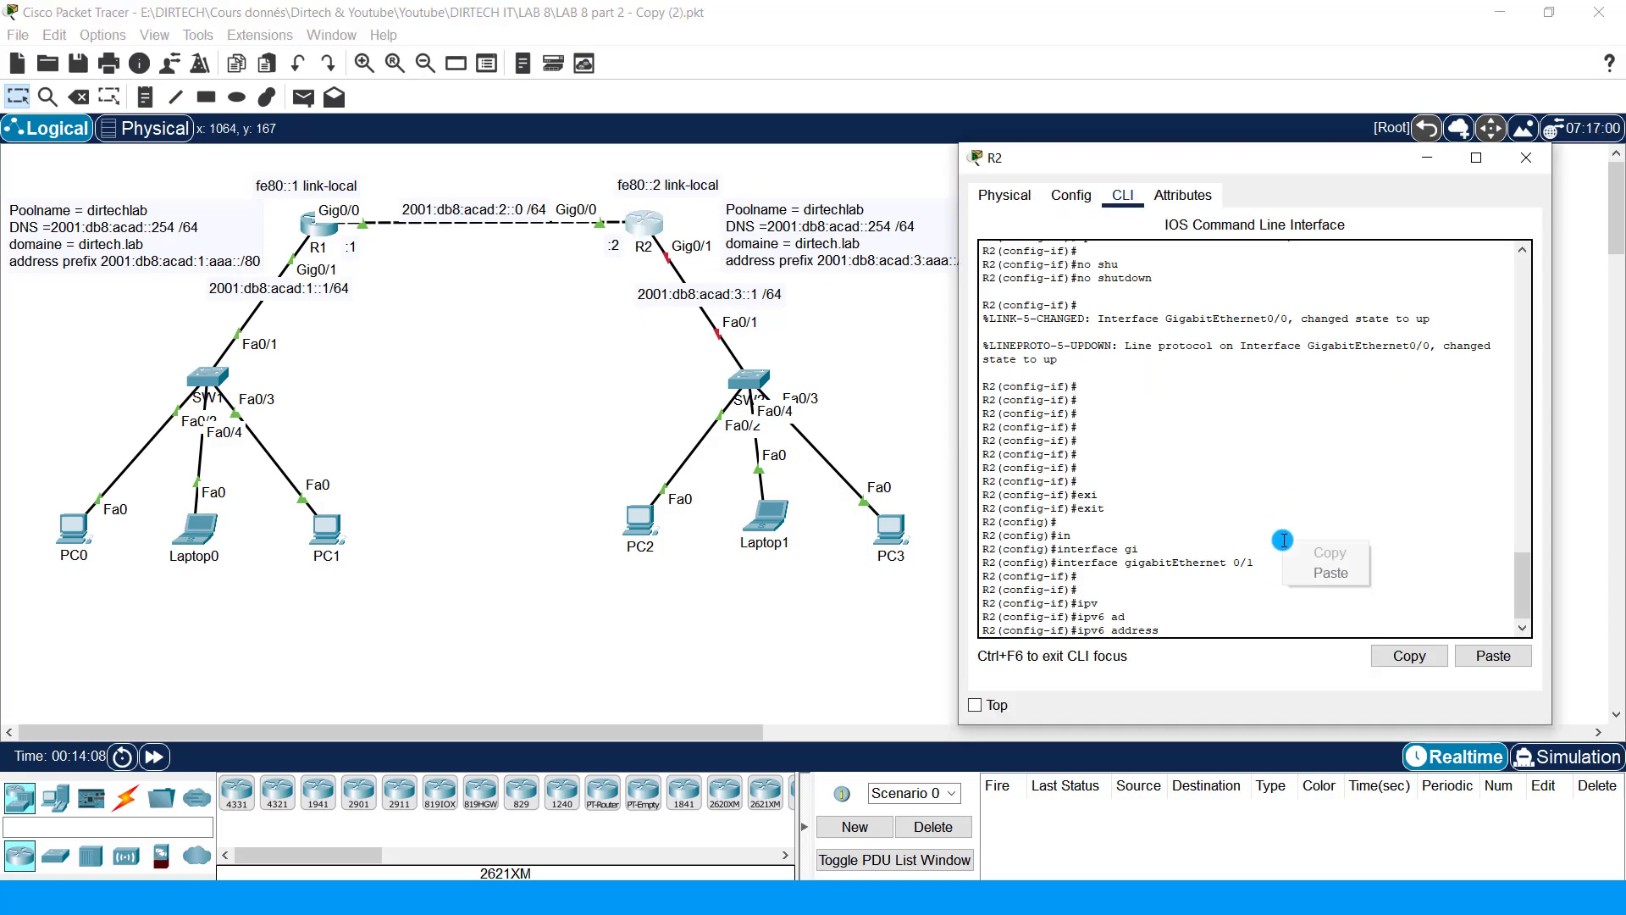
{"action": "left_click", "coordinate": [1330, 573]}
{"action": "key", "text": "Return"}
{"action": "key", "text": "Return"}
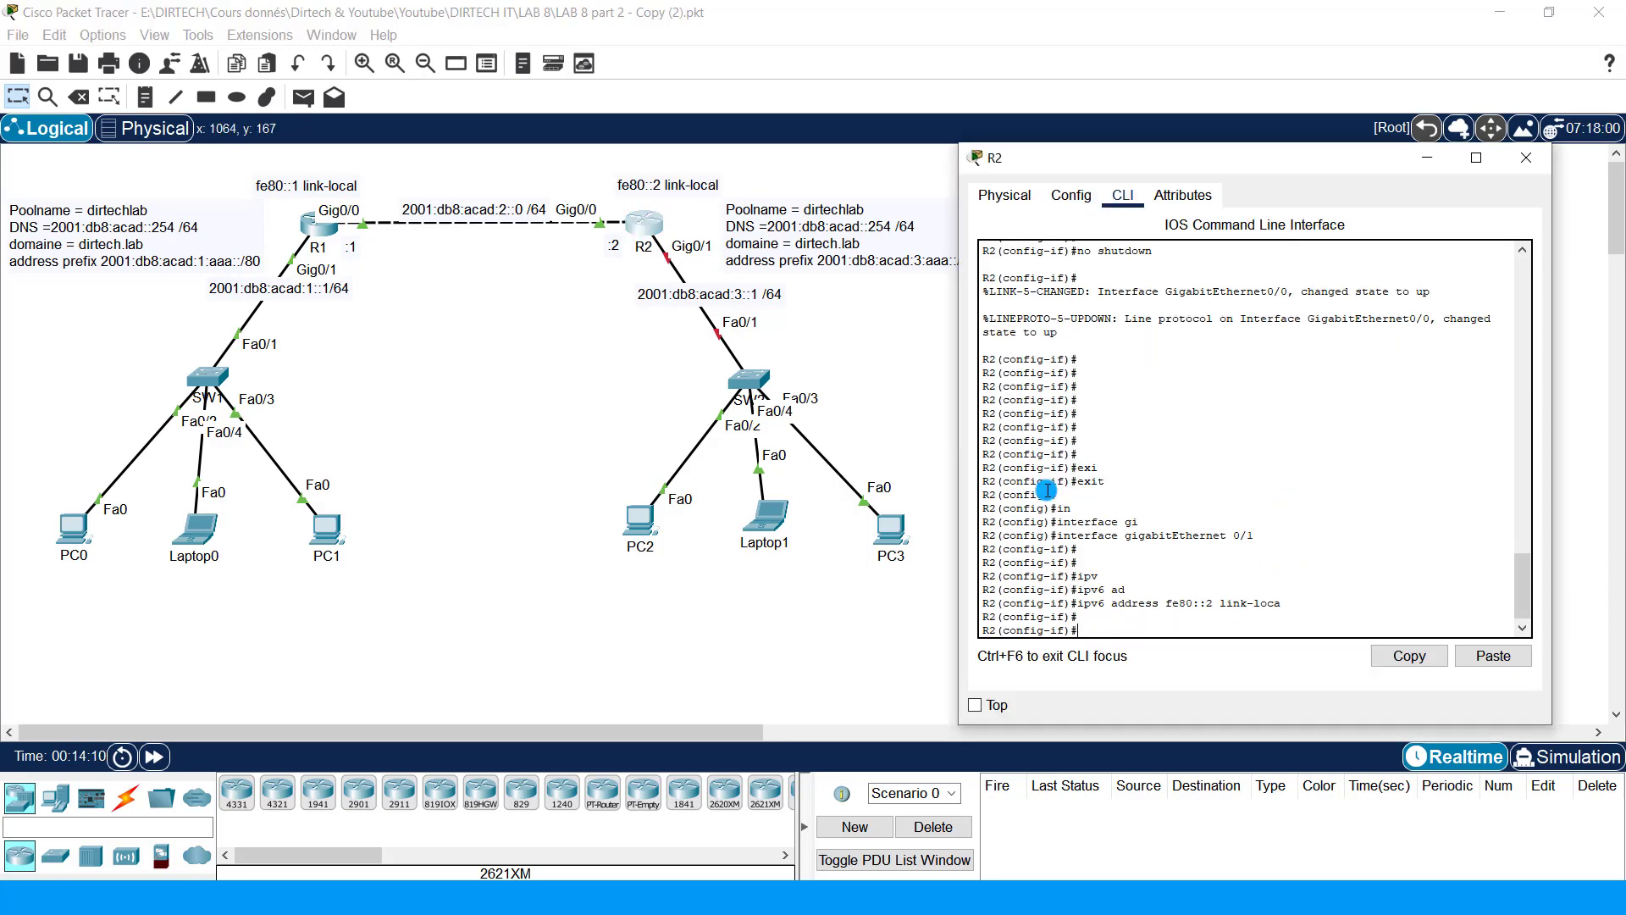
Step: Copy the address from the label below R2 into an ipv6 address command and apply it to gigabitEthernet 0/1 as 2001:db8:acad:3::1/64
{"action": "left_click", "coordinate": [1105, 512]}
{"action": "type", "text": "ipv"}
{"action": "key", "text": "Tab"}
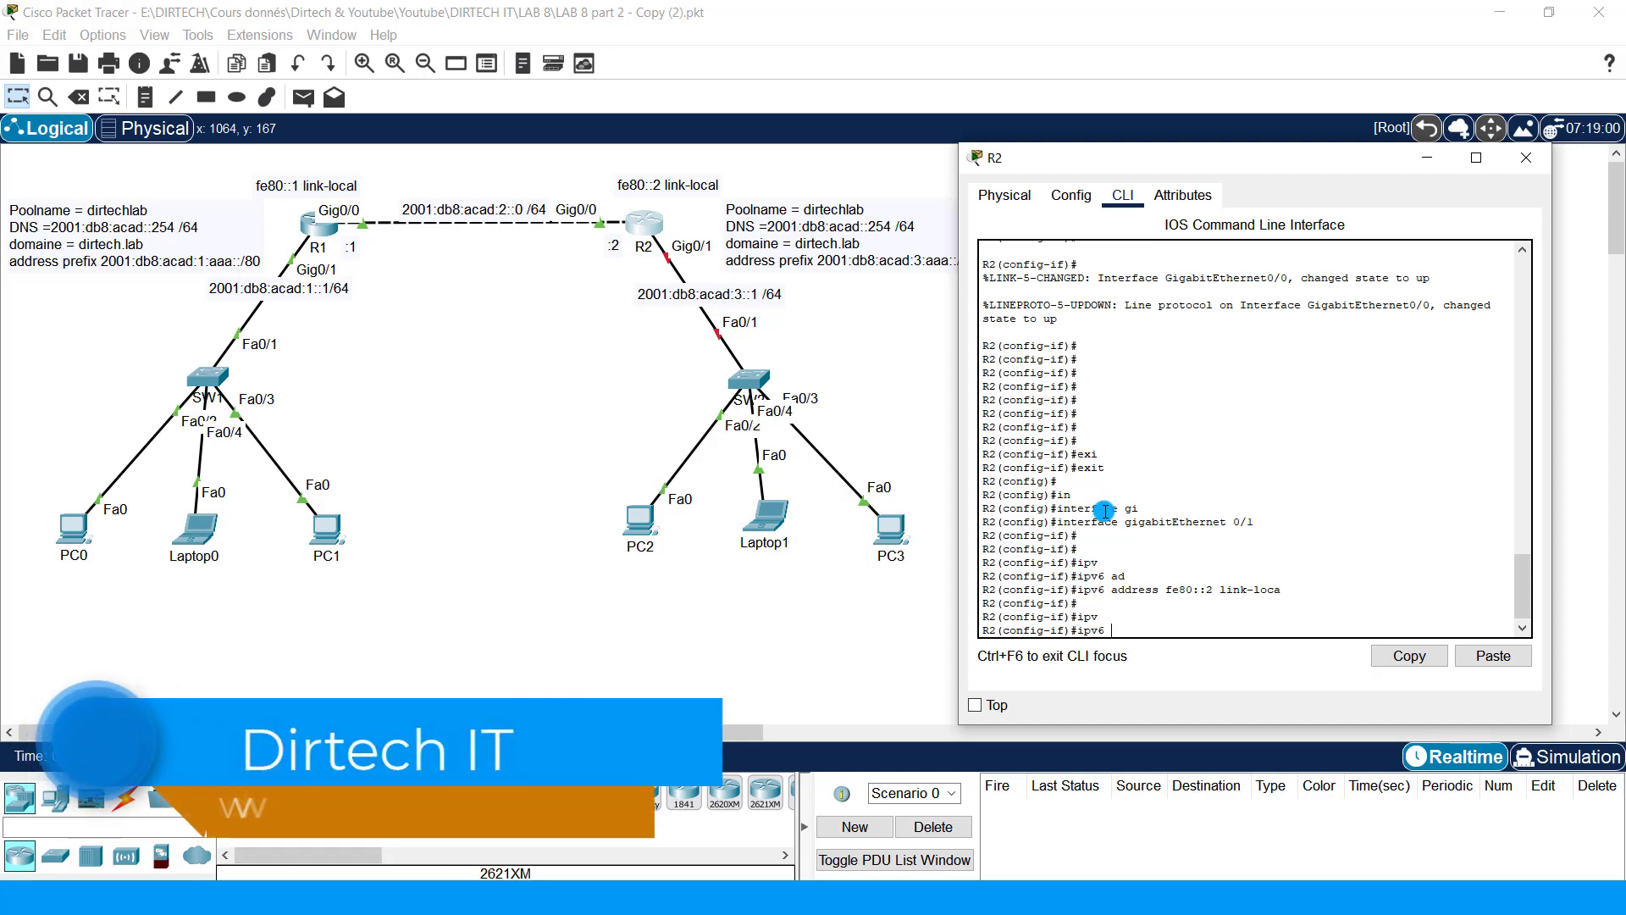
{"action": "type", "text": "6"}
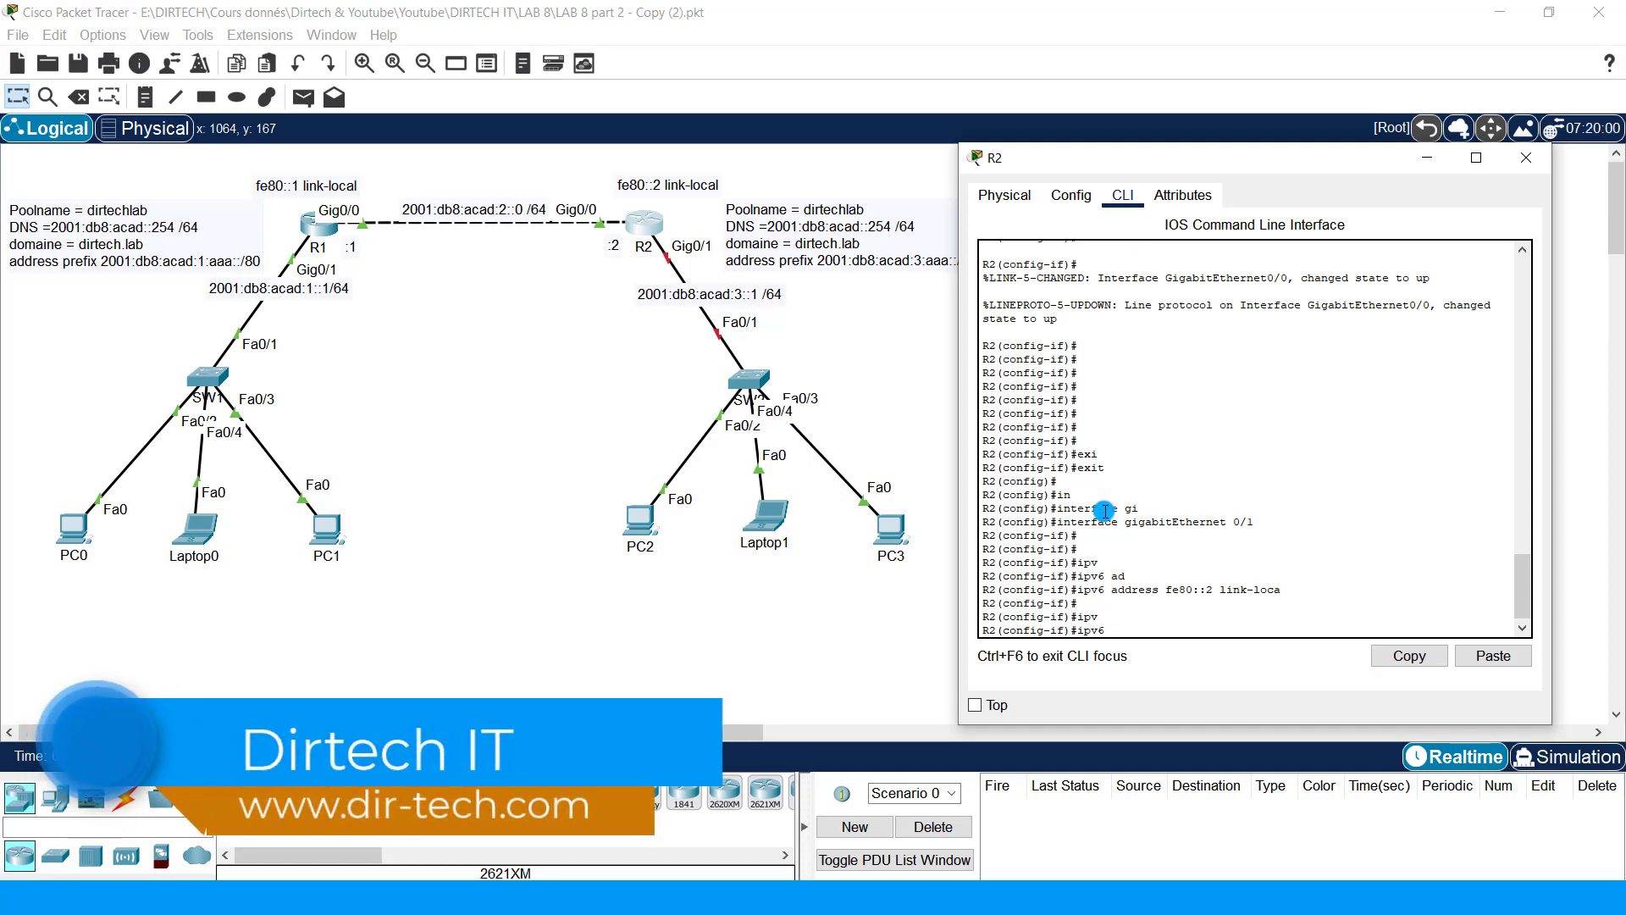
{"action": "type", "text": "d"}
{"action": "key", "text": "Tab"}
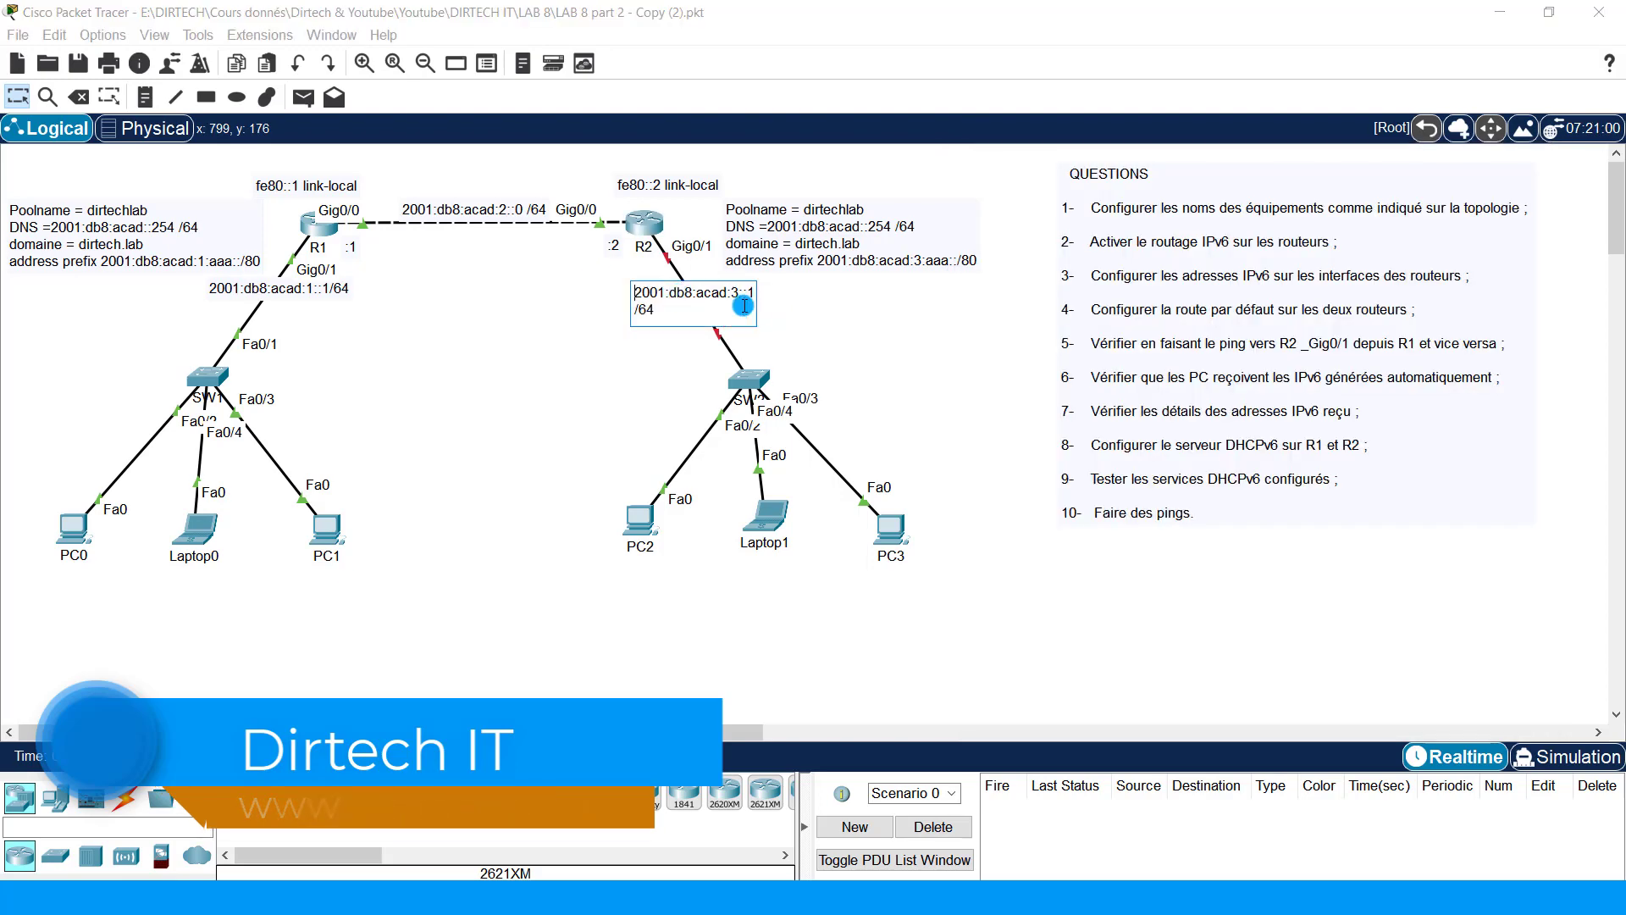
{"action": "left_click_drag", "start_coordinate": [744, 306], "coordinate": [614, 292]}
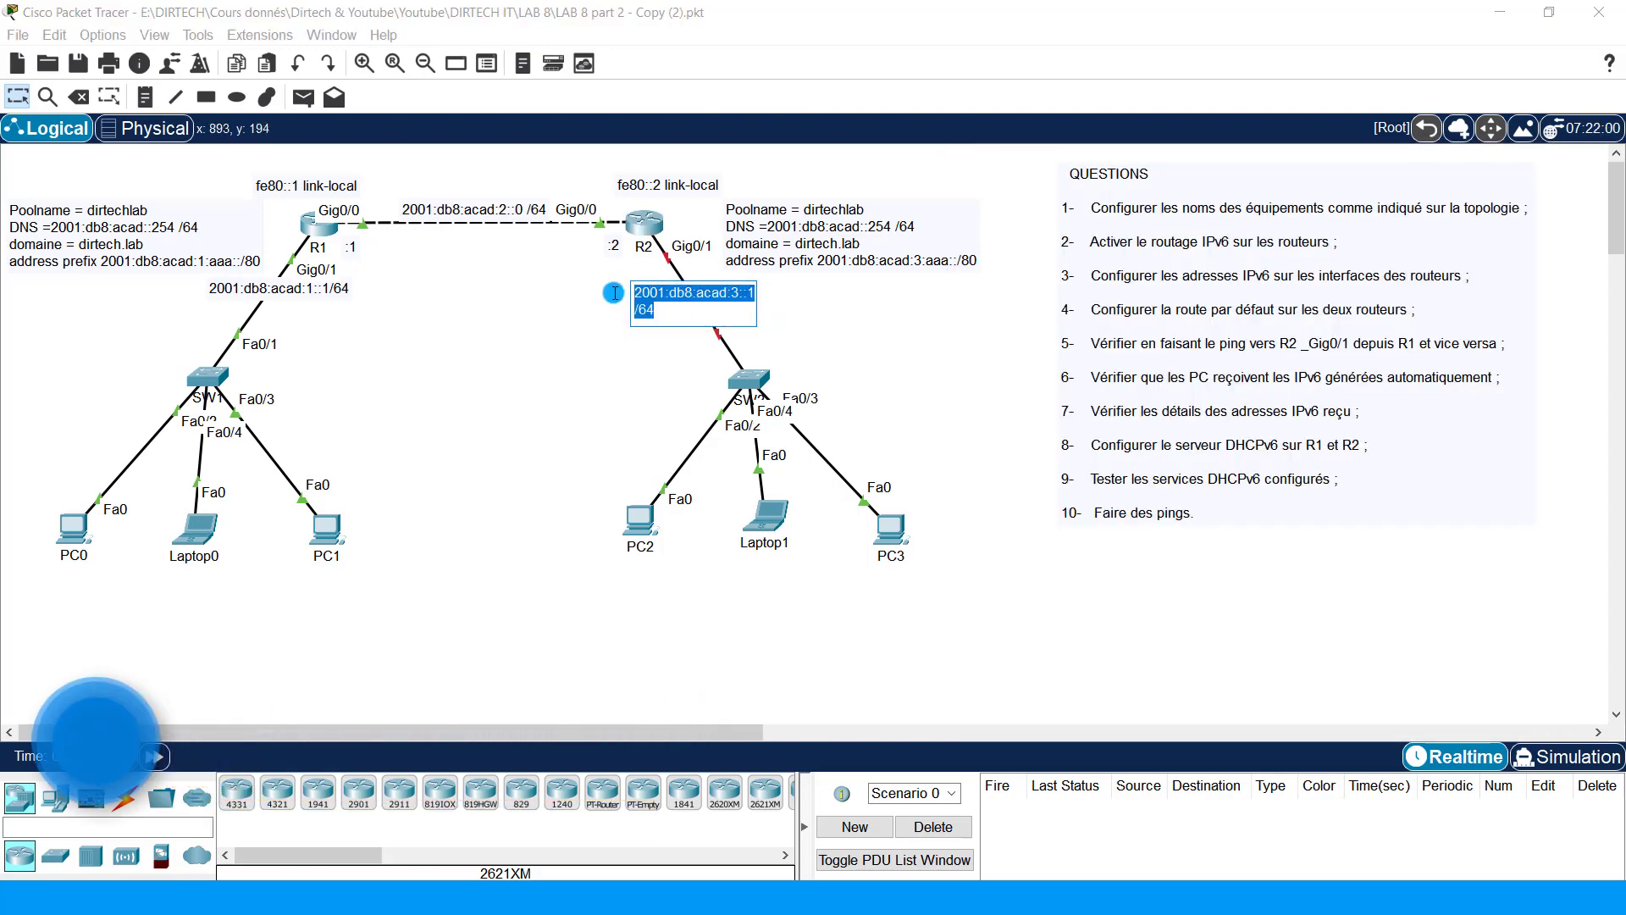
{"action": "left_click", "coordinate": [649, 222]}
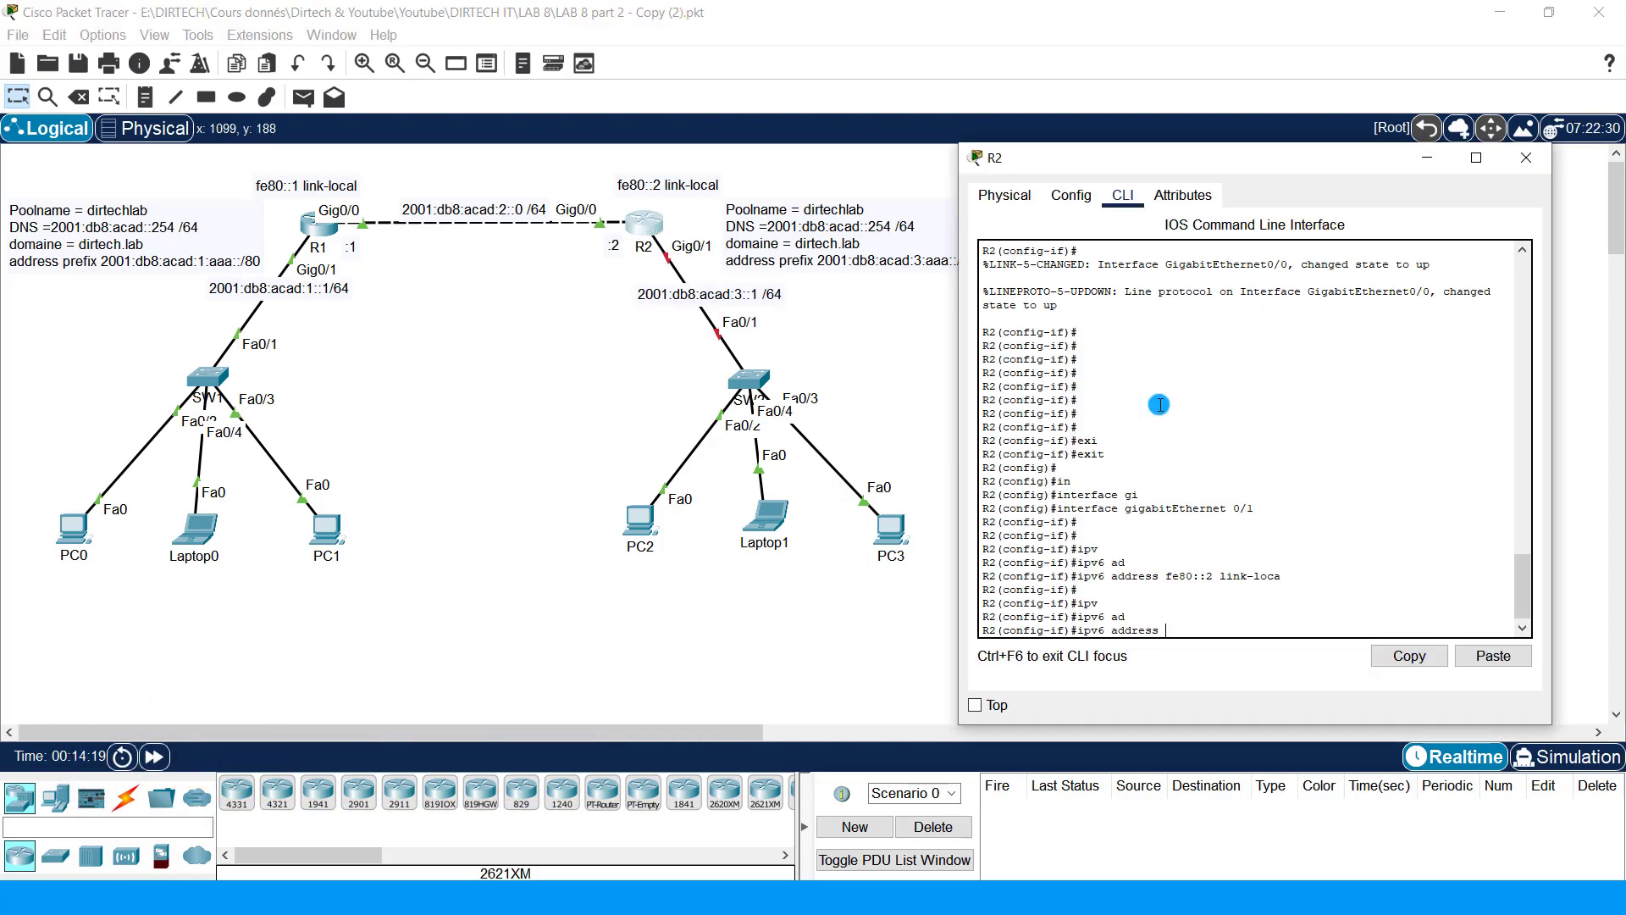
{"action": "right_click", "coordinate": [1279, 476]}
{"action": "left_click", "coordinate": [1312, 510]}
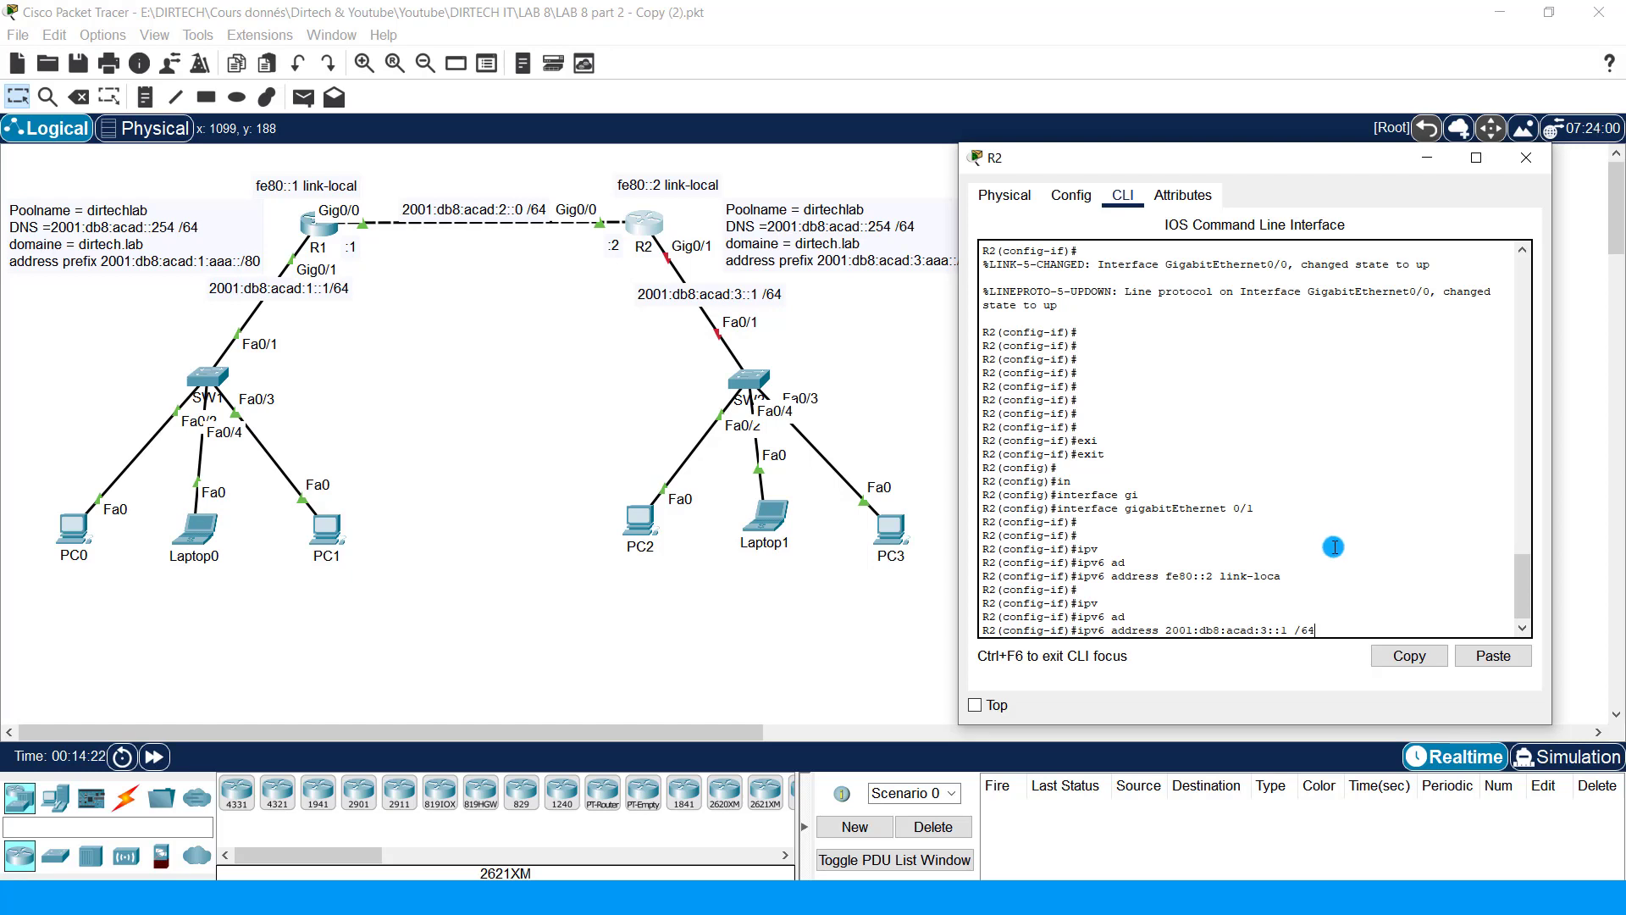
{"action": "key", "text": "BackSpace"}
{"action": "key", "text": "Return"}
{"action": "key", "text": "Return"}
{"action": "key", "text": "Return"}
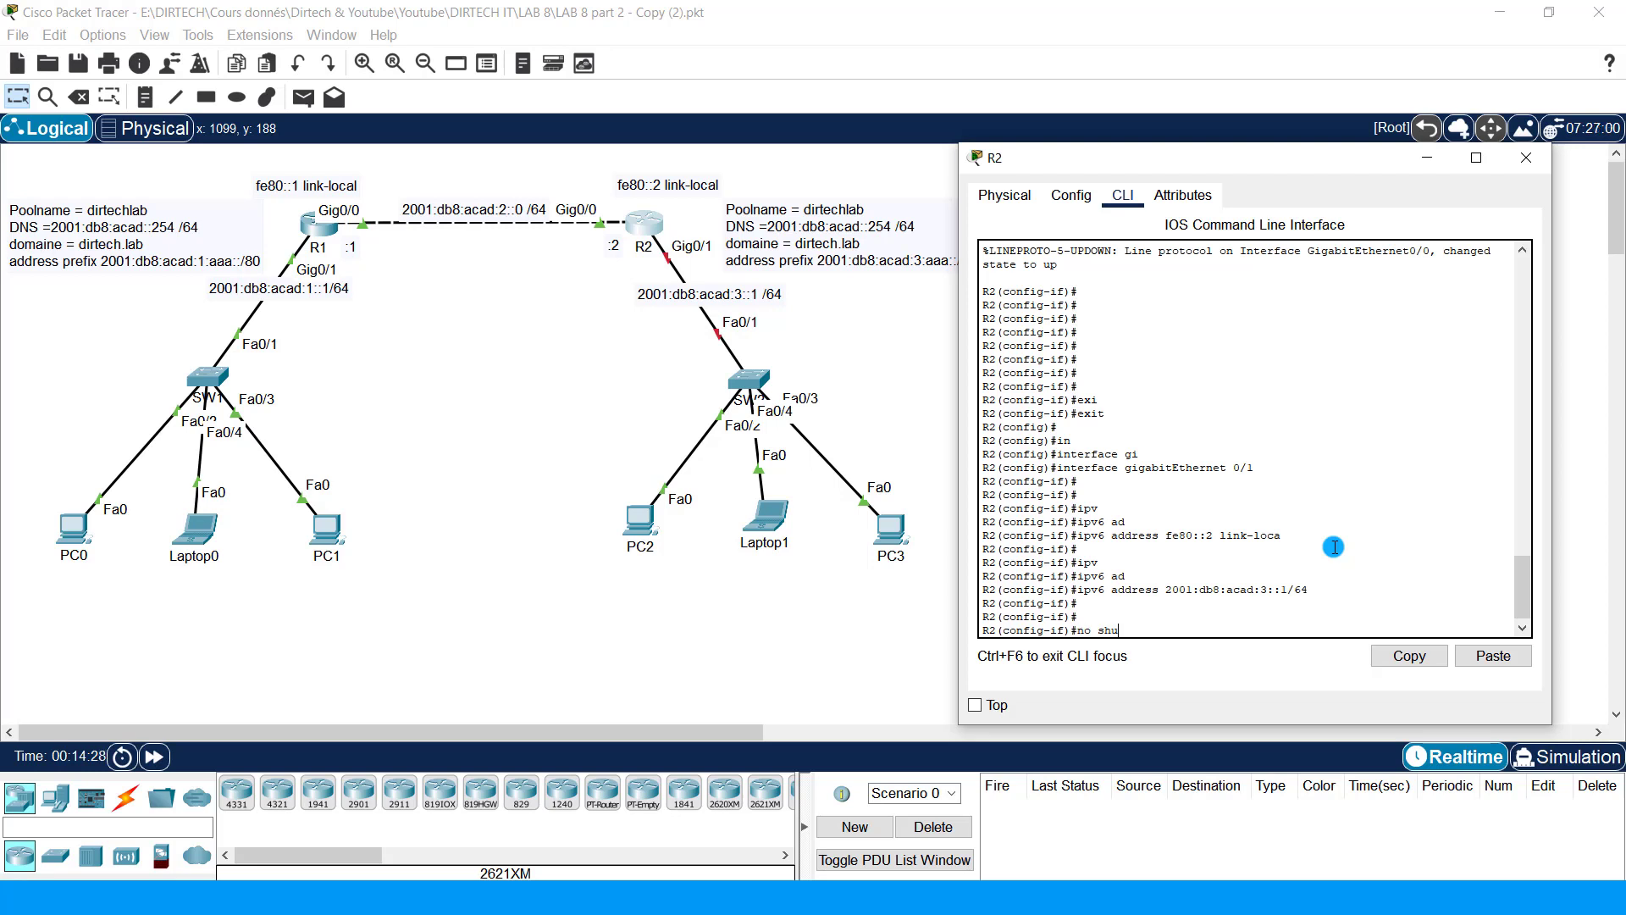
Step: Activate R2's gigabitEthernet 0/1 interface with no shutdown
{"action": "type", "text": "no shu"}
{"action": "key", "text": "Tab"}
{"action": "key", "text": "Return"}
{"action": "key", "text": "Return"}
{"action": "key", "text": "Return"}
{"action": "key", "text": "Return"}
{"action": "key", "text": "Return"}
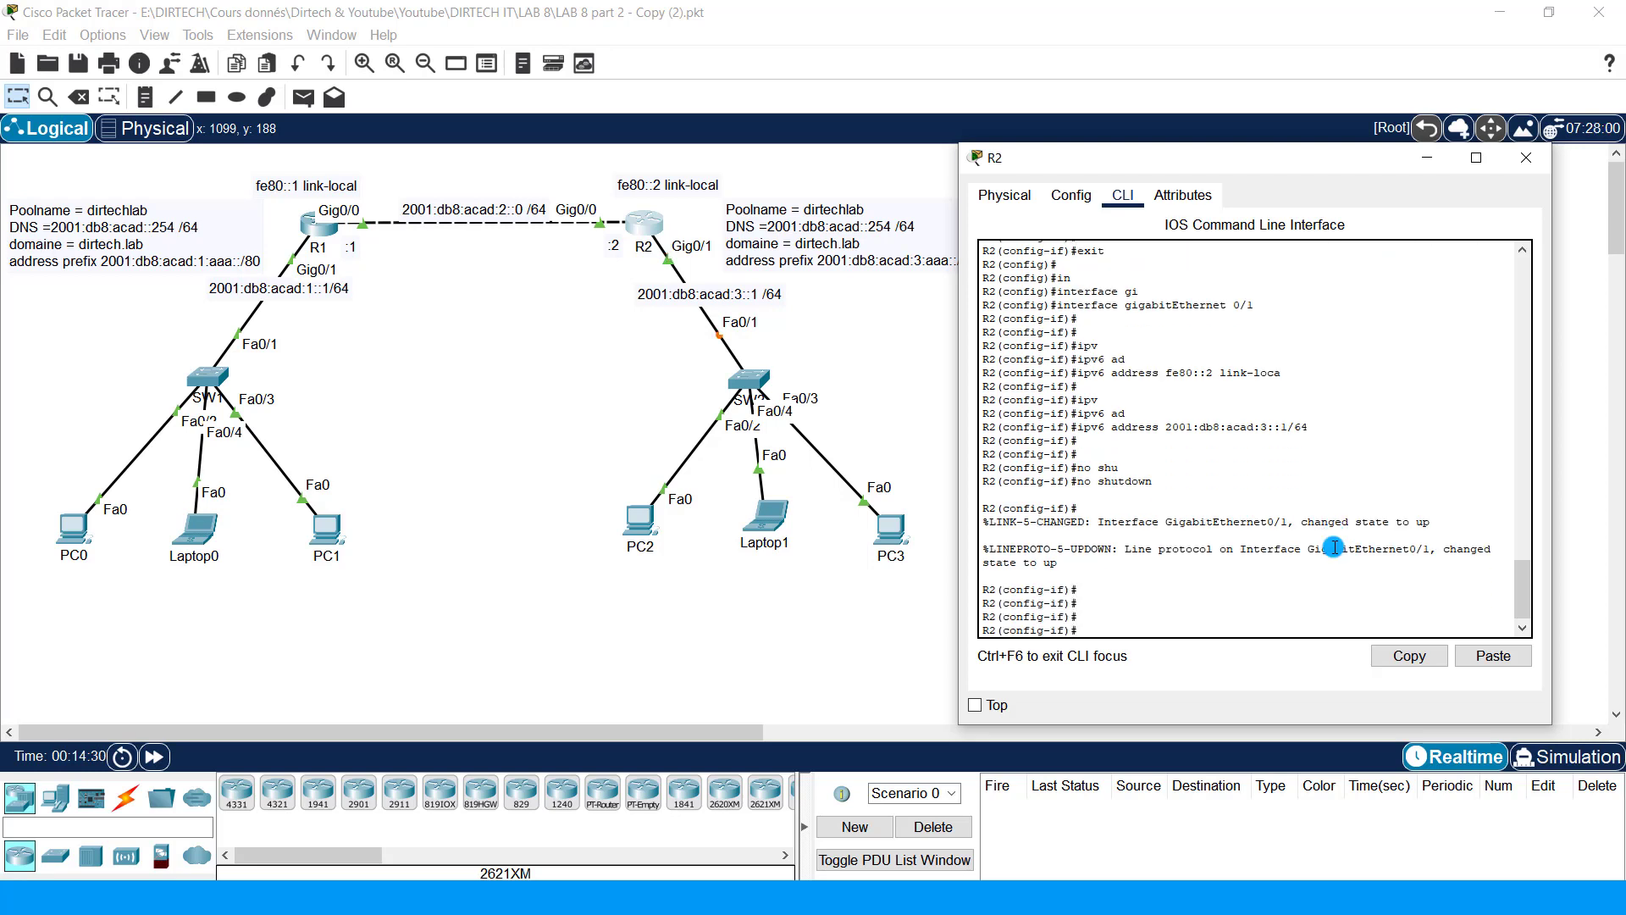
Step: Return R2 to global configuration mode and minimize its window
{"action": "key", "text": "BackSpace"}
{"action": "key", "text": "BackSpace"}
{"action": "type", "text": "exi"}
{"action": "key", "text": "Tab"}
{"action": "key", "text": "Return"}
{"action": "key", "text": "Return"}
{"action": "key", "text": "Return"}
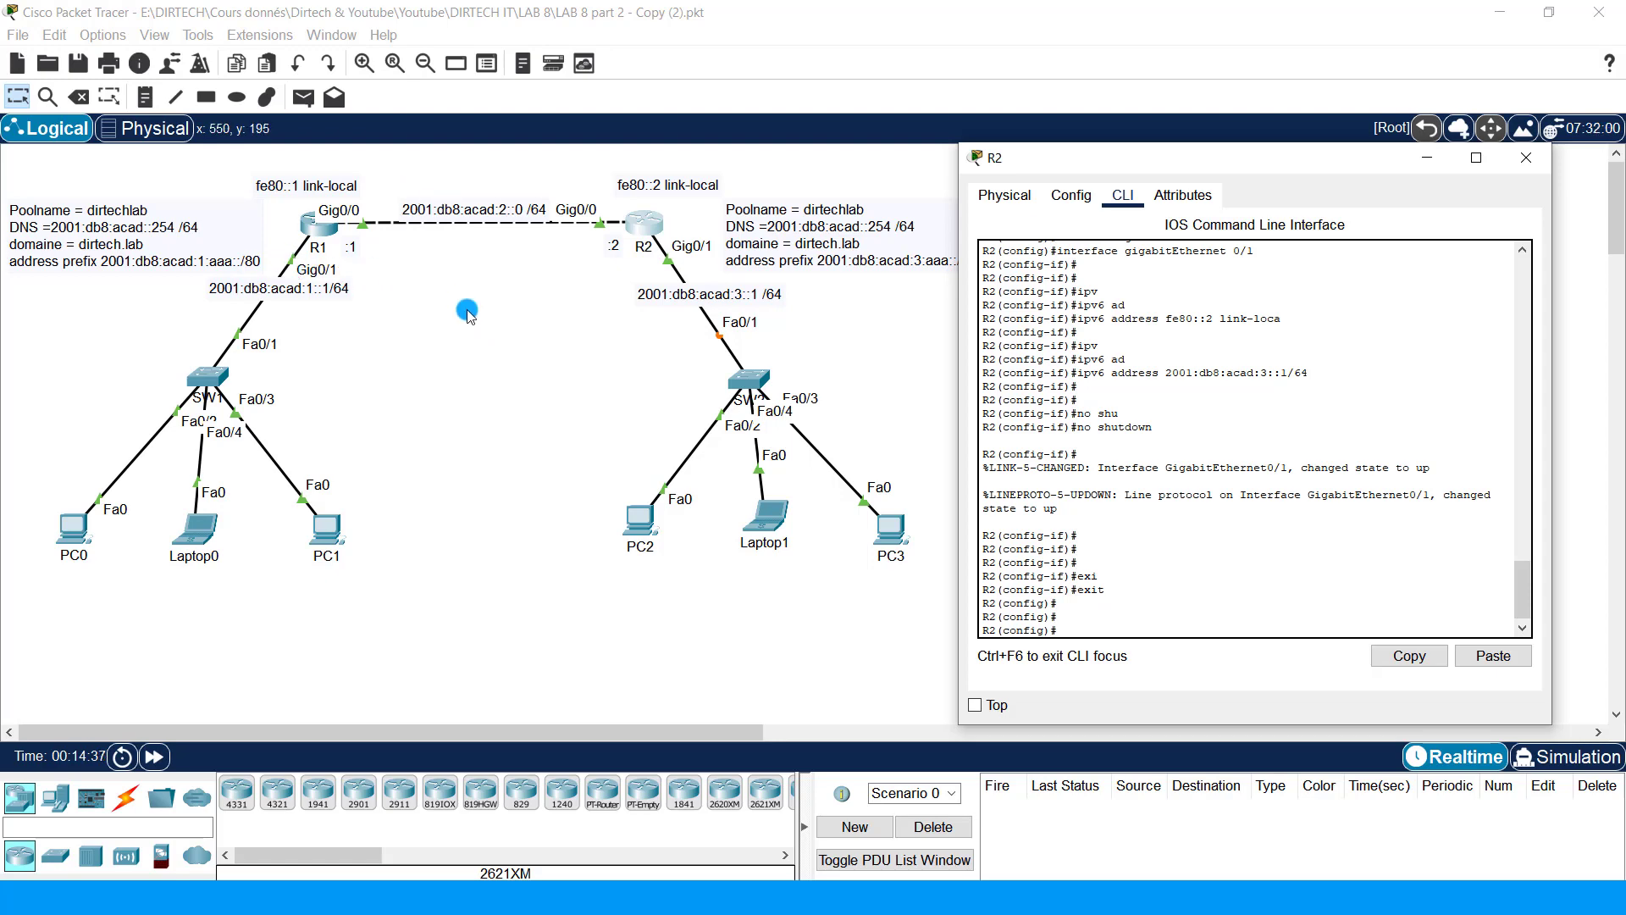
{"action": "left_click", "coordinate": [1430, 159]}
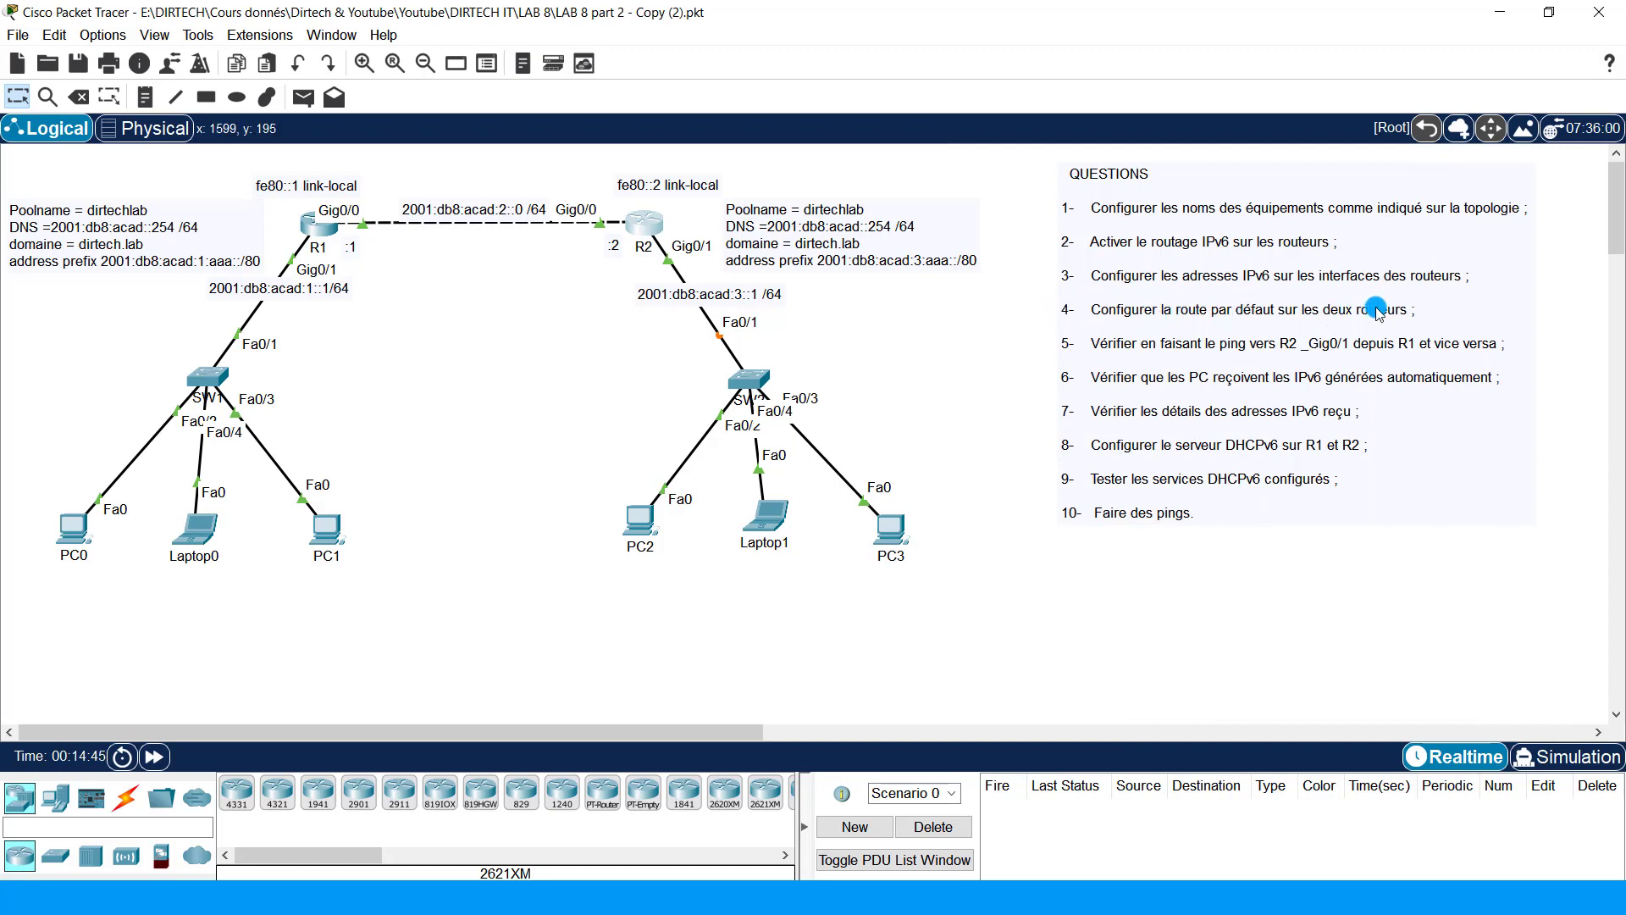
Step: Copy the network address from the label between the routers and bring up R1's command line at the global configuration prompt
{"action": "left_click", "coordinate": [319, 224]}
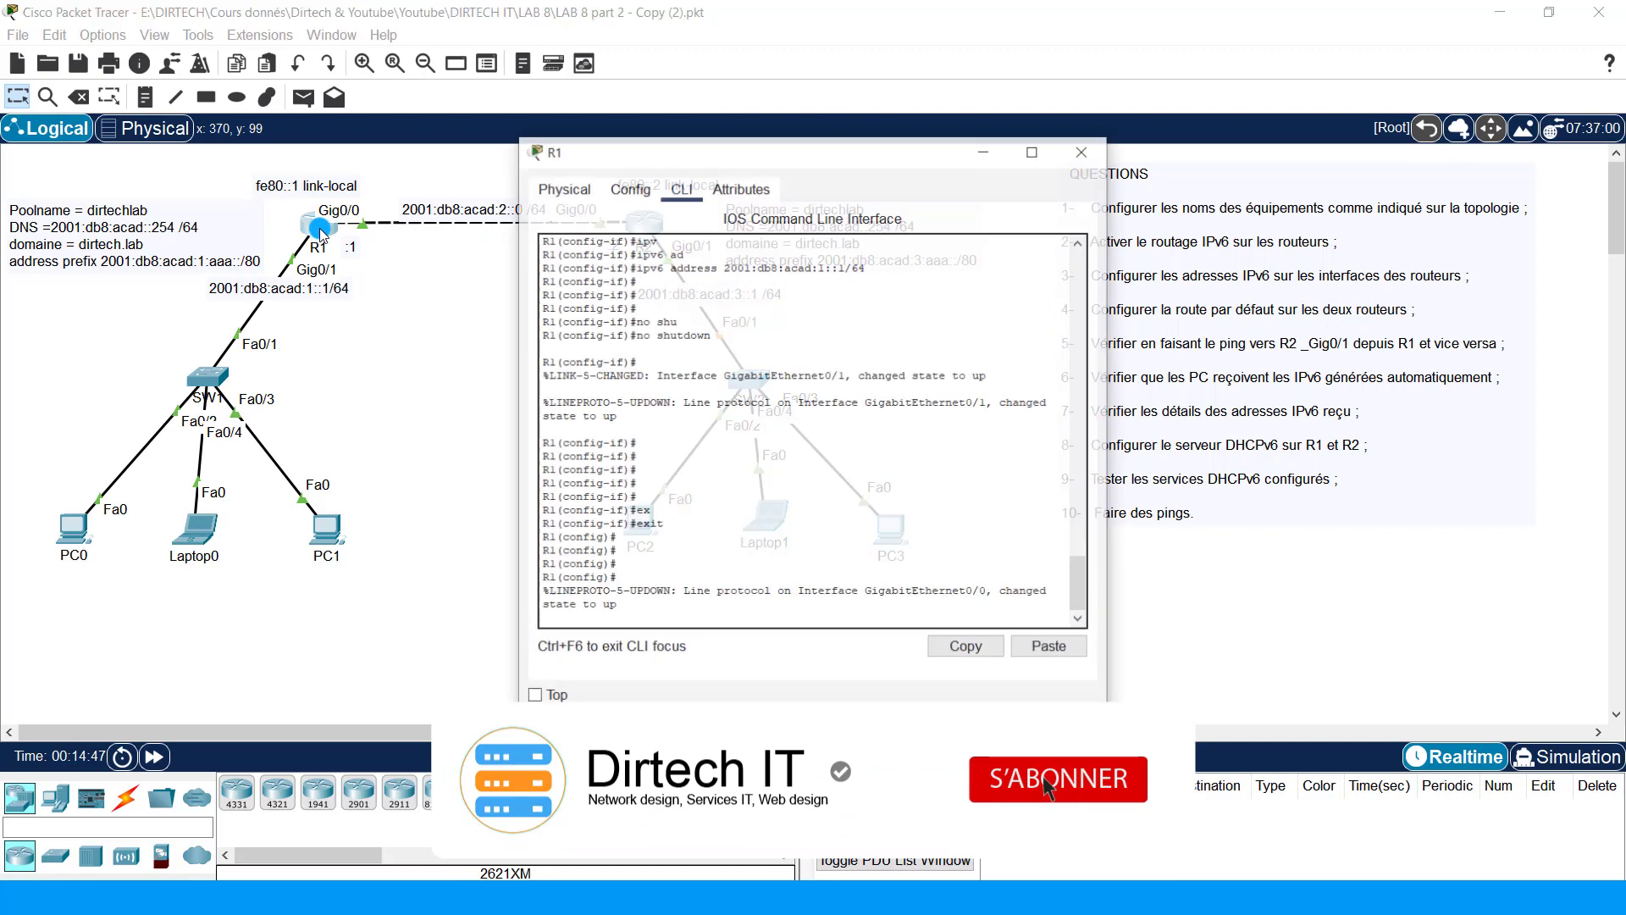
{"action": "left_click_drag", "start_coordinate": [552, 150], "coordinate": [727, 183]}
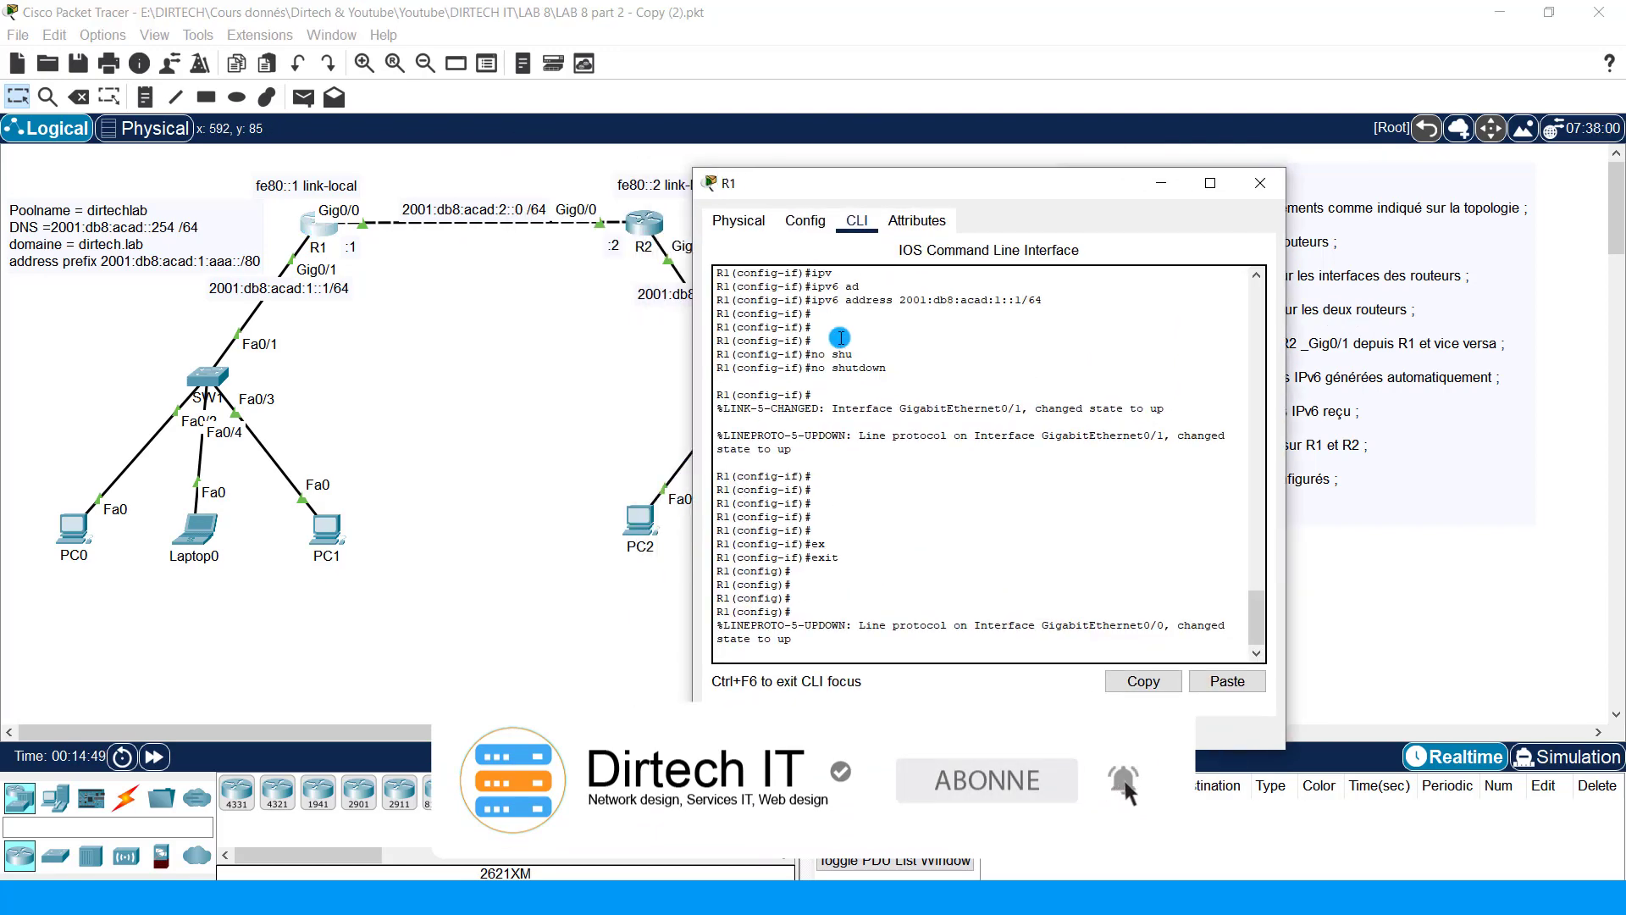
{"action": "left_click", "coordinate": [592, 311]}
{"action": "double_click", "coordinate": [496, 209]}
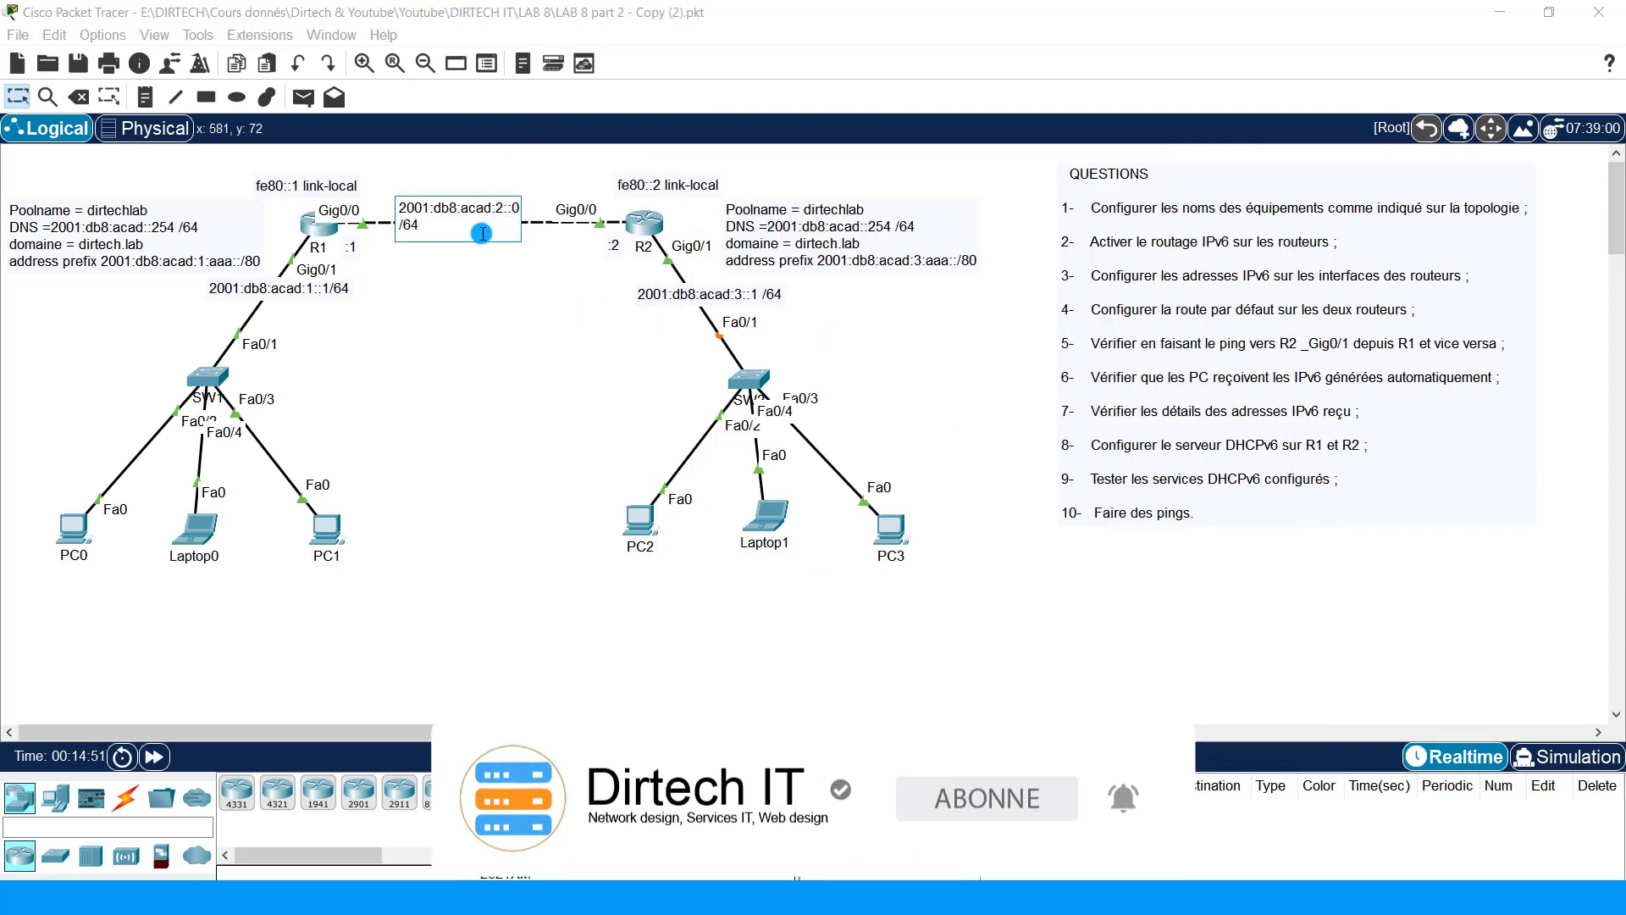
{"action": "left_click_drag", "start_coordinate": [513, 227], "coordinate": [383, 200]}
{"action": "key", "text": "ctrl+c"}
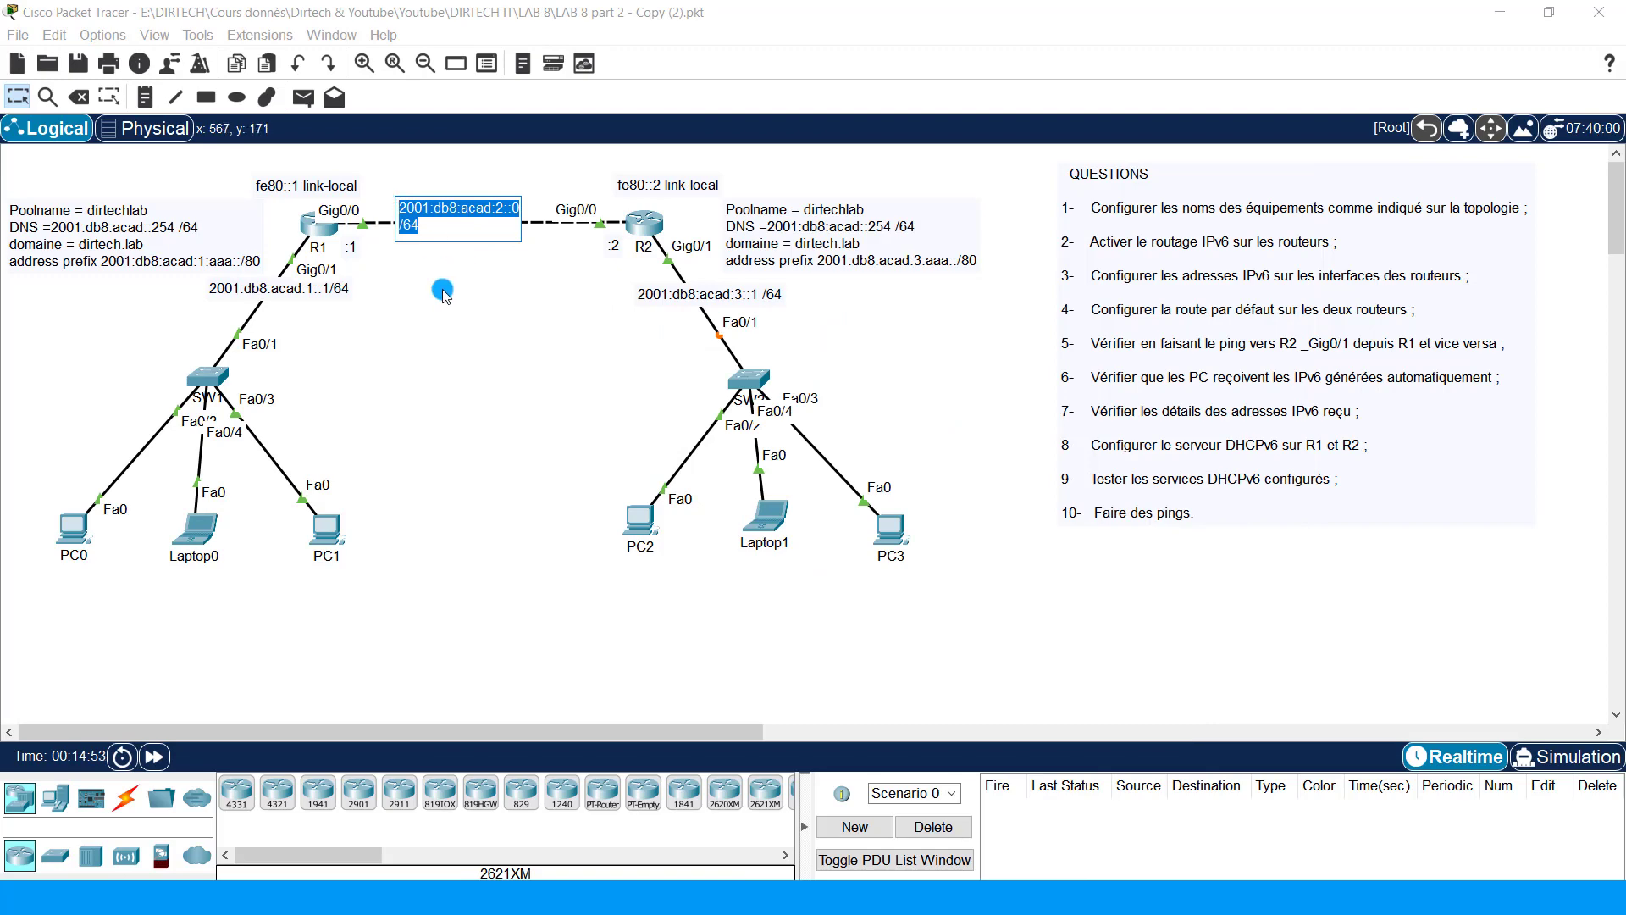
{"action": "left_click", "coordinate": [319, 229]}
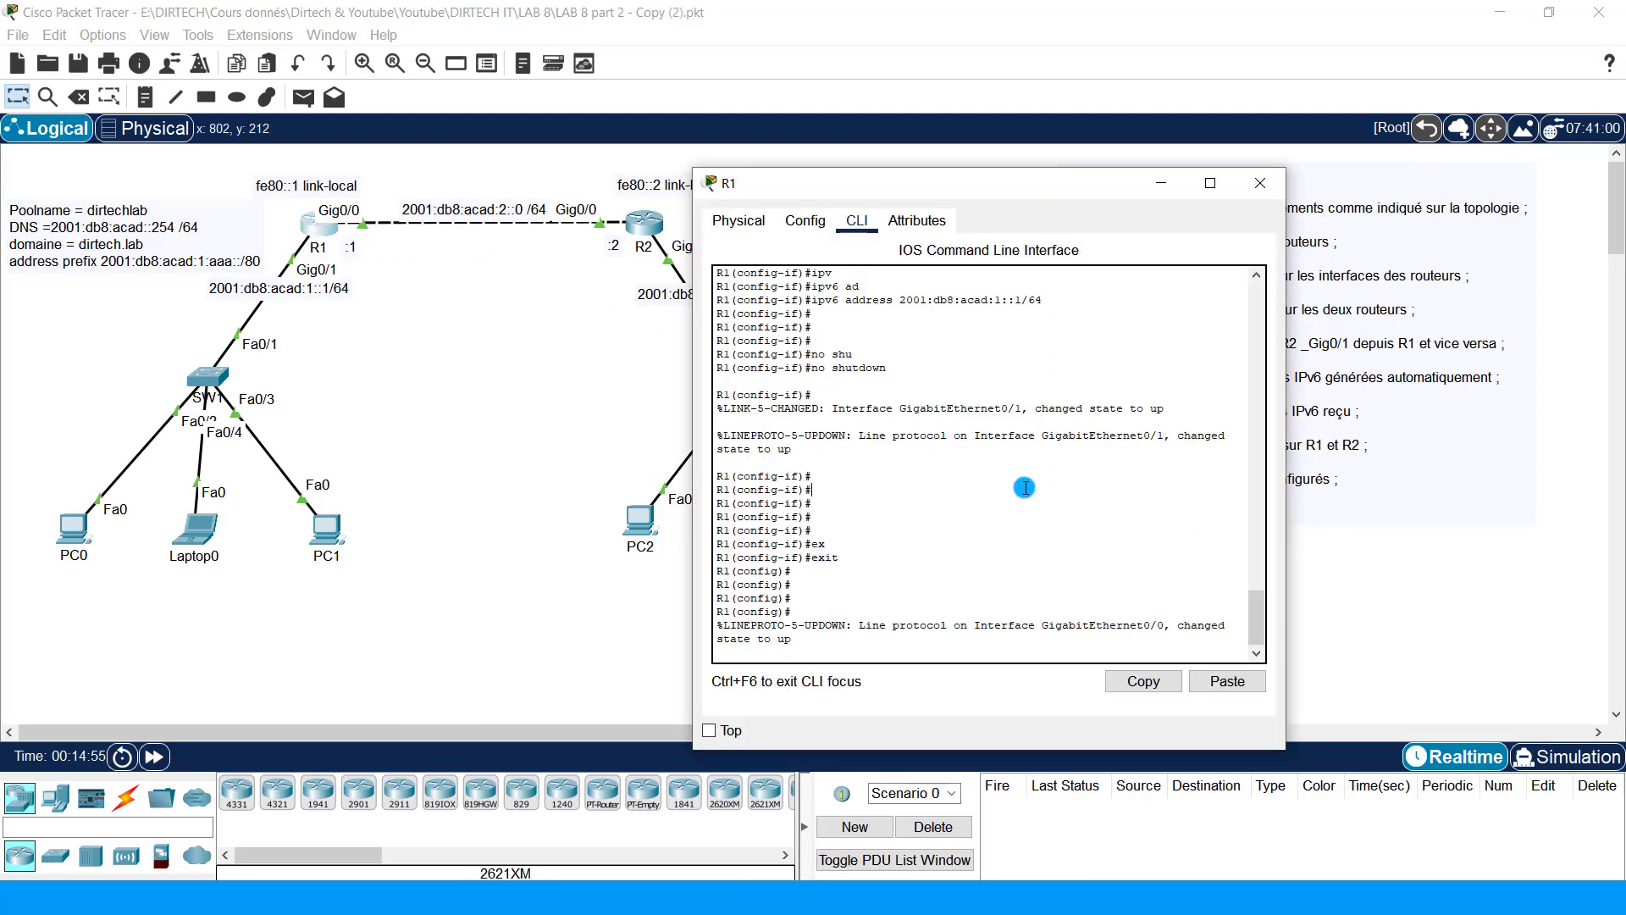
{"action": "key", "text": "Return"}
{"action": "key", "text": "Return"}
{"action": "key", "text": "Return"}
{"action": "key", "text": "Return"}
{"action": "key", "text": "Return"}
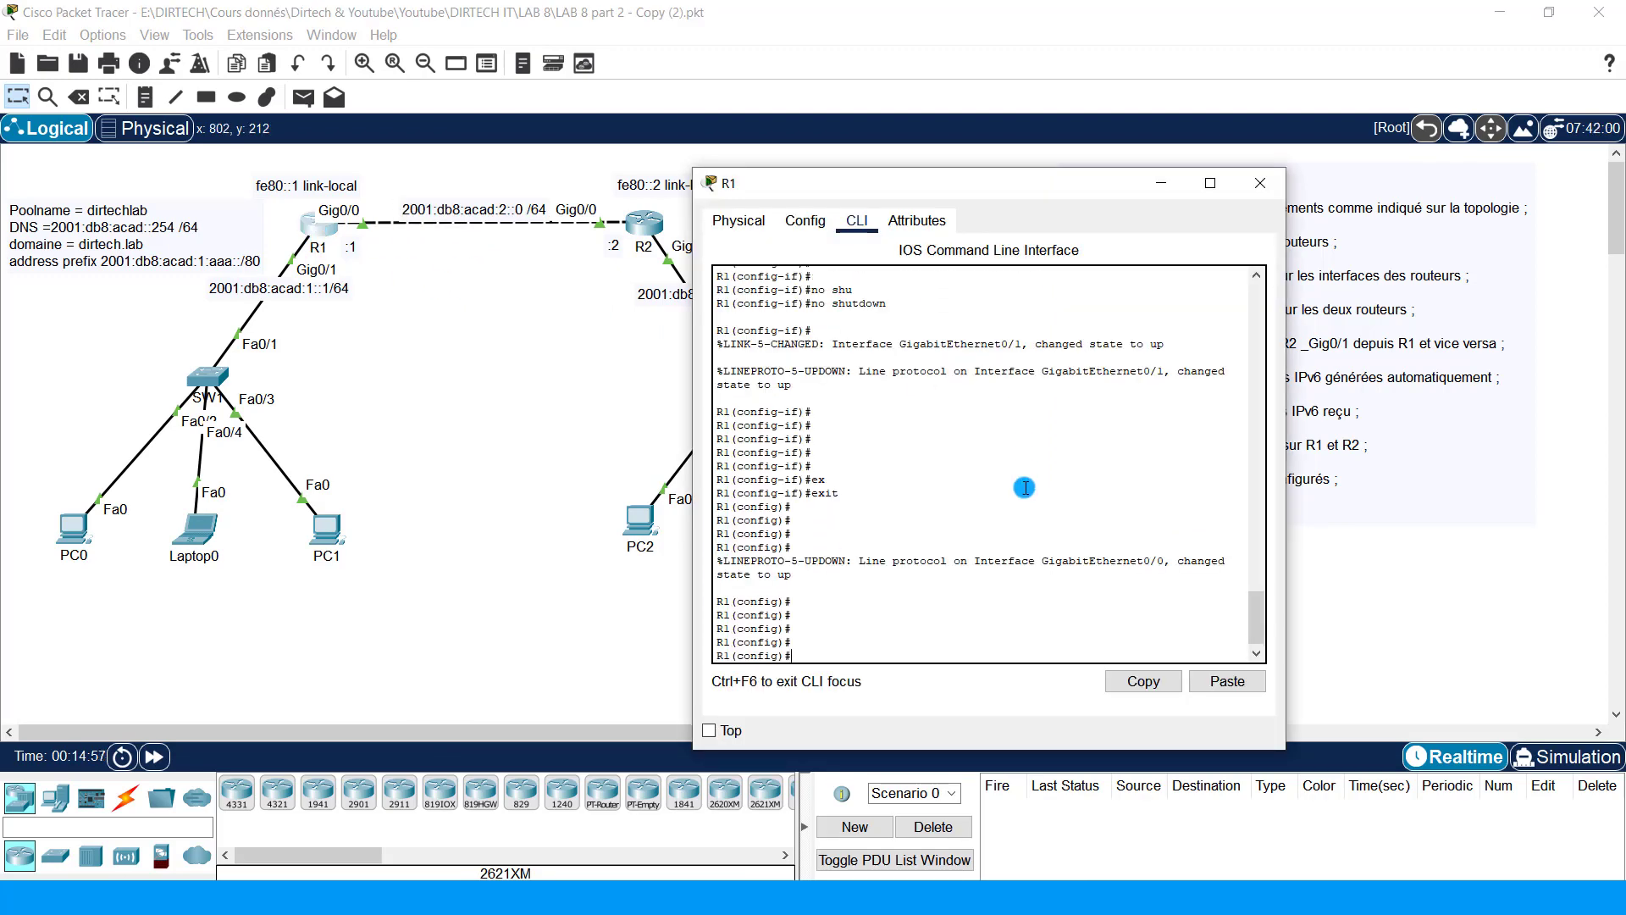
Step: Configure the IPv6 default route ::0/0 on R1 with next hop 2001:db8:acad:2::2, adapting the copied network address
{"action": "type", "text": "ipv"}
{"action": "key", "text": "Tab"}
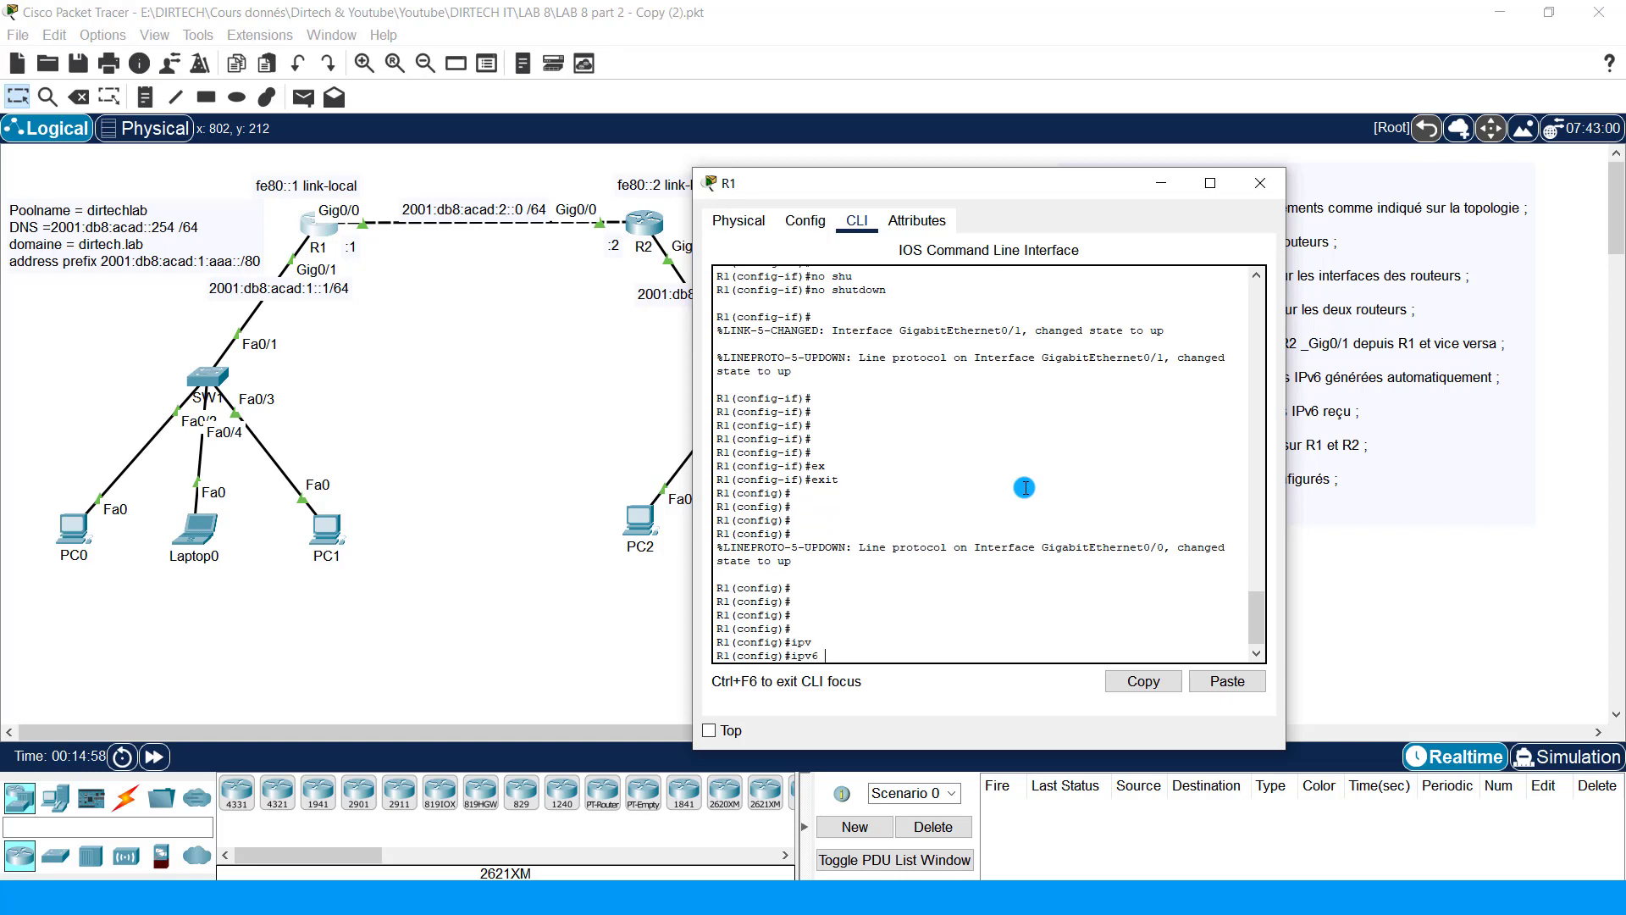
{"action": "type", "text": "route"}
{"action": "right_click", "coordinate": [1024, 487]}
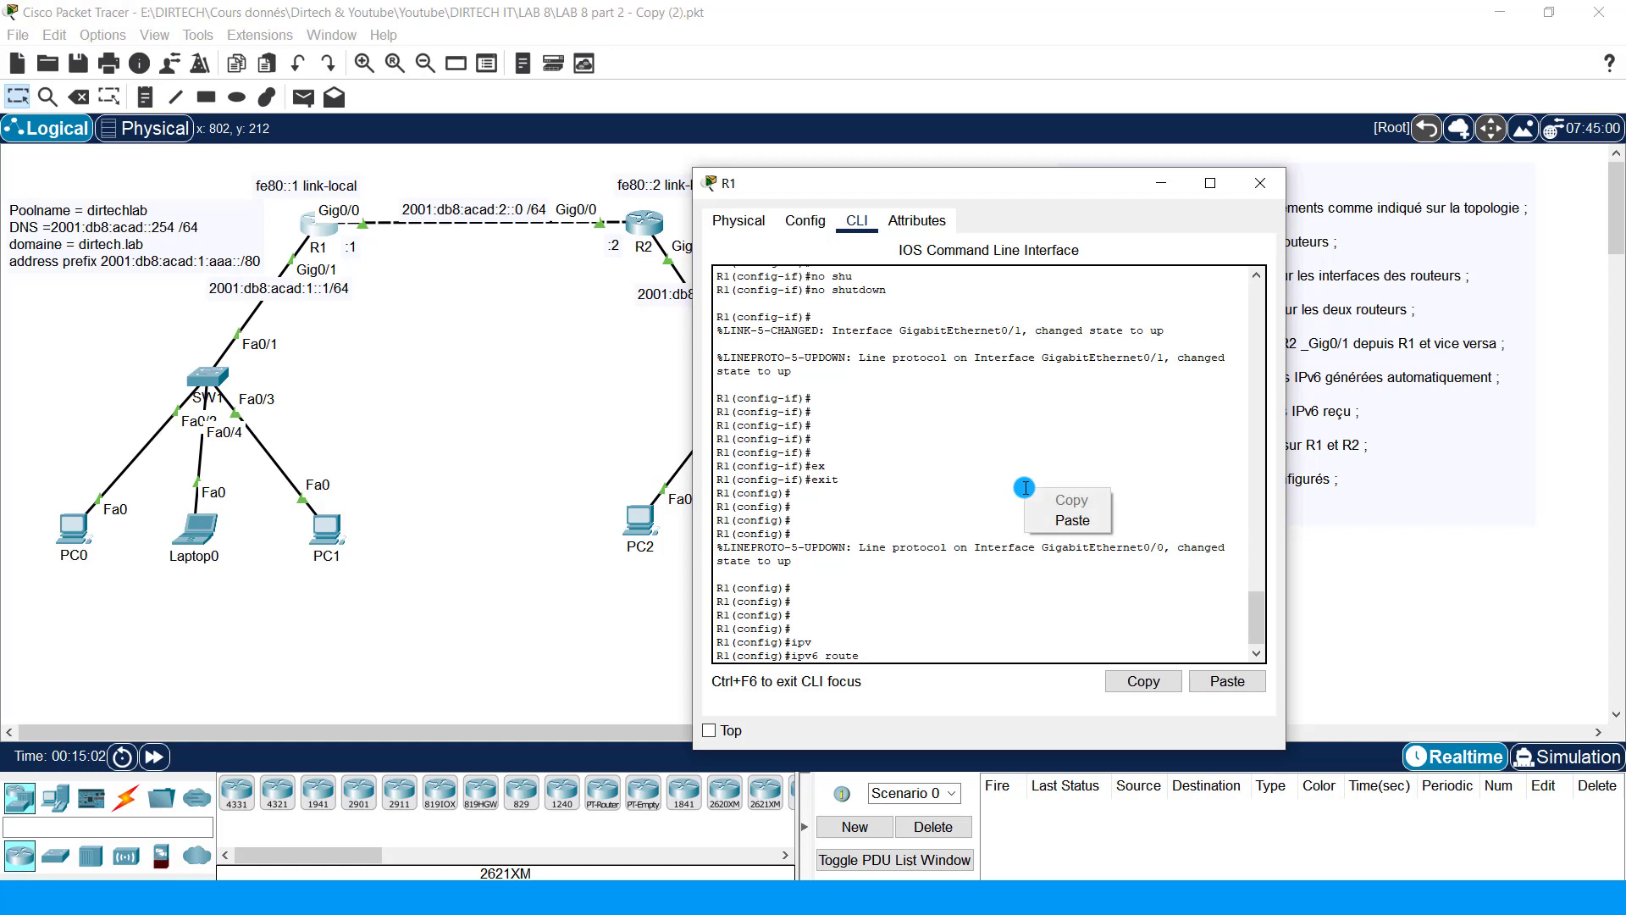
{"action": "left_click", "coordinate": [942, 514]}
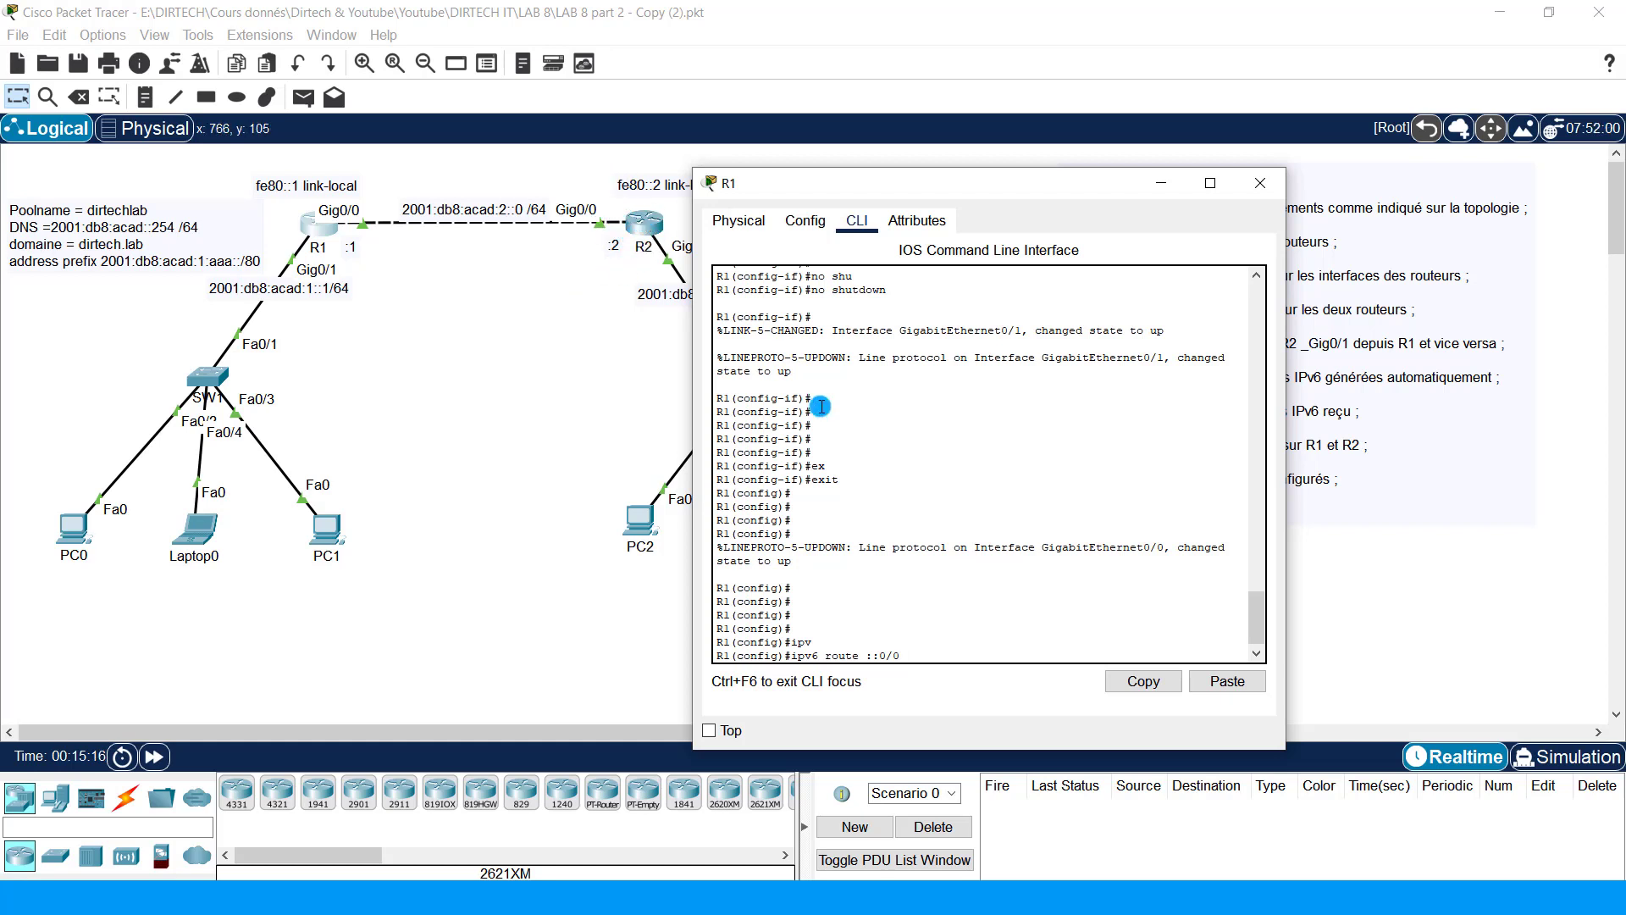
{"action": "right_click", "coordinate": [1014, 513]}
{"action": "left_click", "coordinate": [1049, 547]}
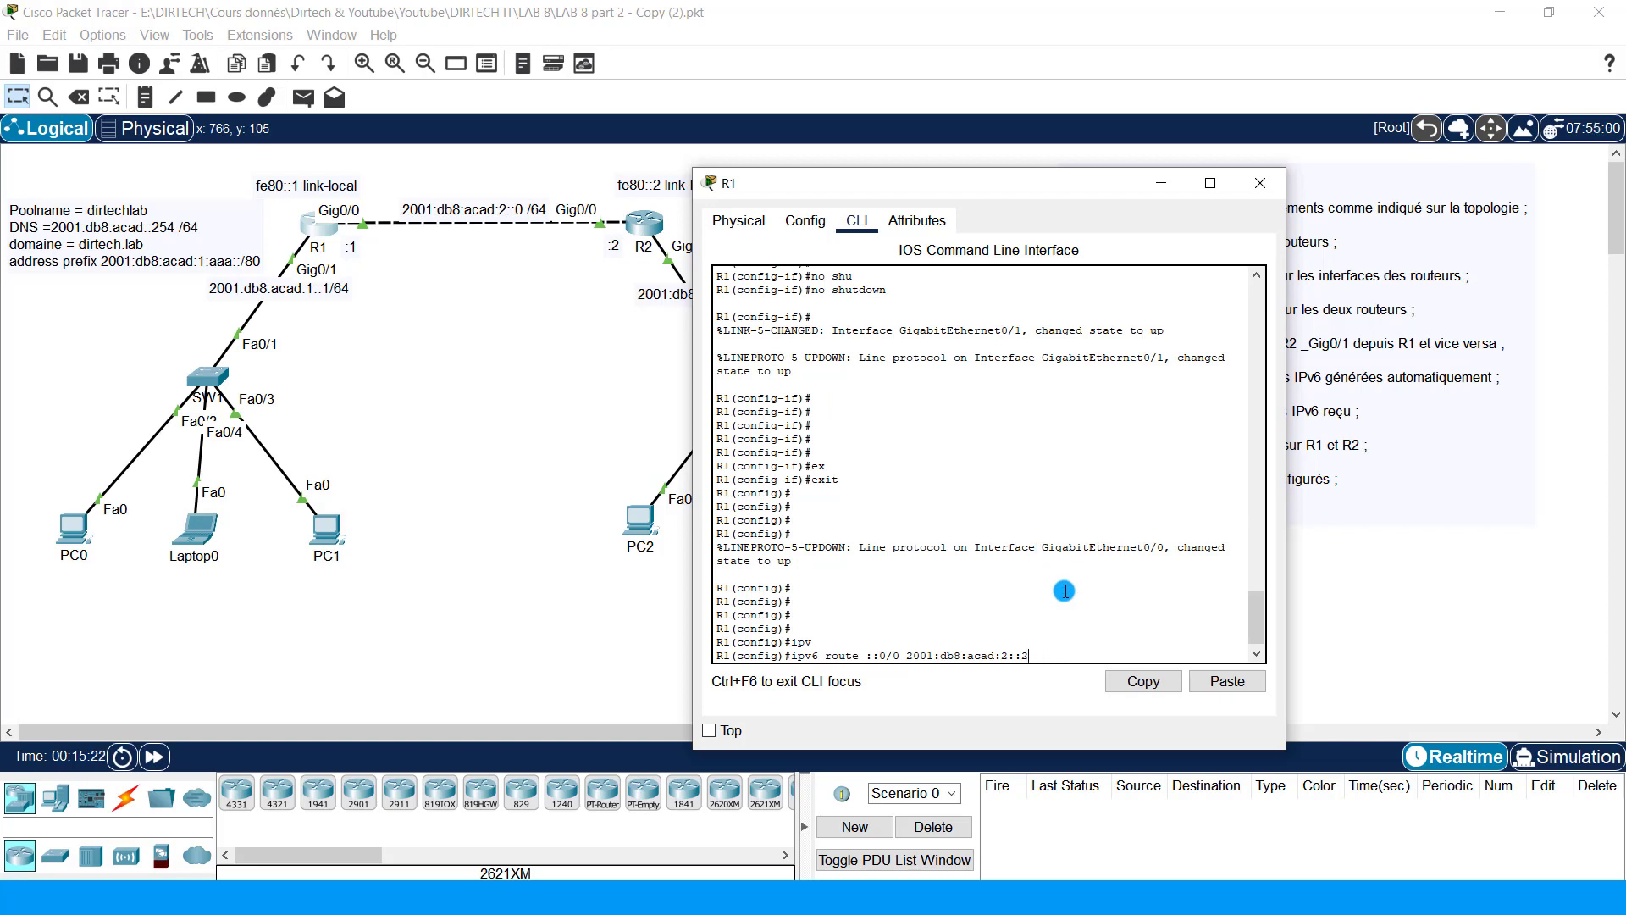
{"action": "key", "text": "Return"}
{"action": "key", "text": "Return"}
{"action": "key", "text": "Return"}
{"action": "key", "text": "Return"}
{"action": "key", "text": "Return"}
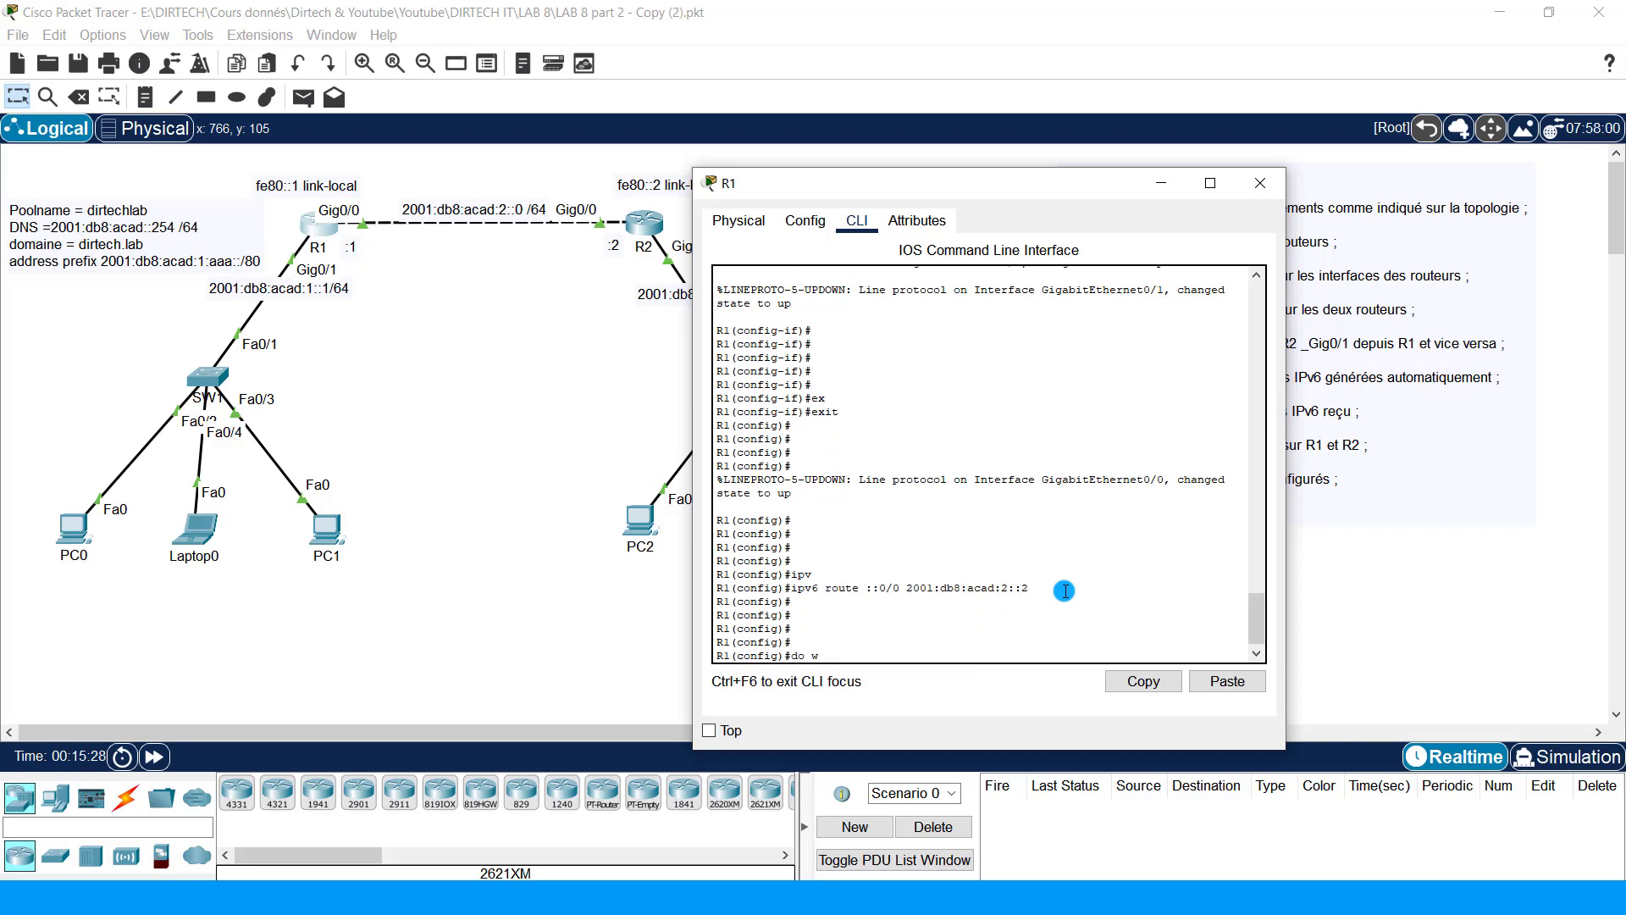
Step: Save R1's configuration with do wri and close its window
{"action": "type", "text": "do wri"}
{"action": "key", "text": "Return"}
{"action": "key", "text": "Return"}
{"action": "key", "text": "Return"}
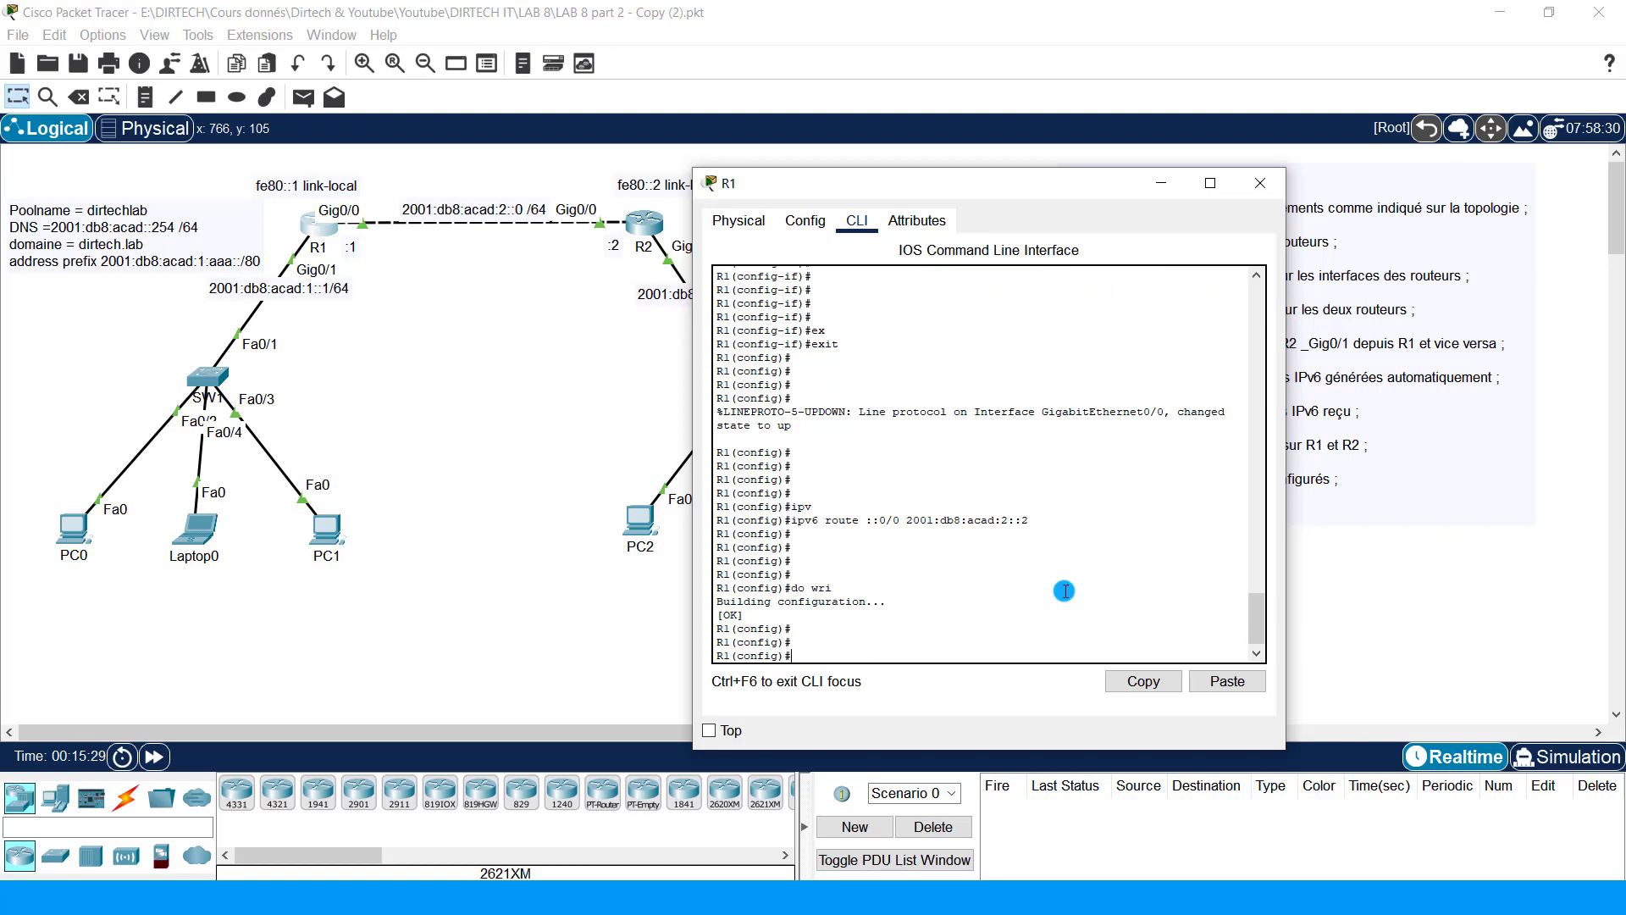
{"action": "left_click", "coordinate": [1262, 184]}
Step: Enter an ipv6 route command on R2 with only next hop 2001:db8:acad:2::1, adapting the copied network address
{"action": "left_click", "coordinate": [644, 222]}
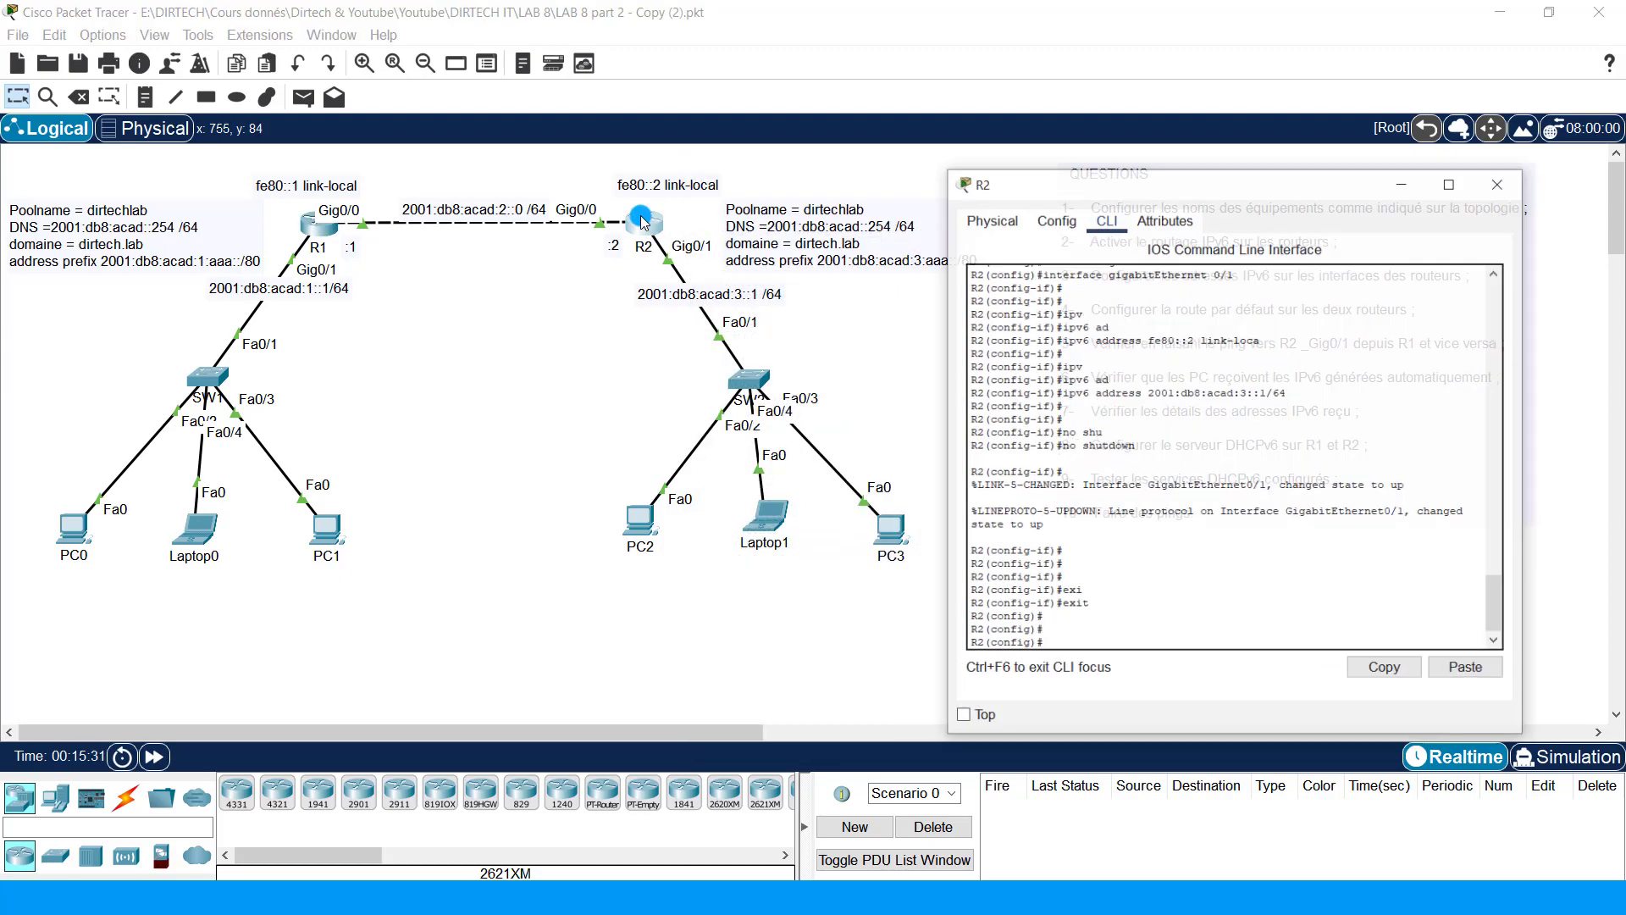
{"action": "left_click", "coordinate": [1213, 494]}
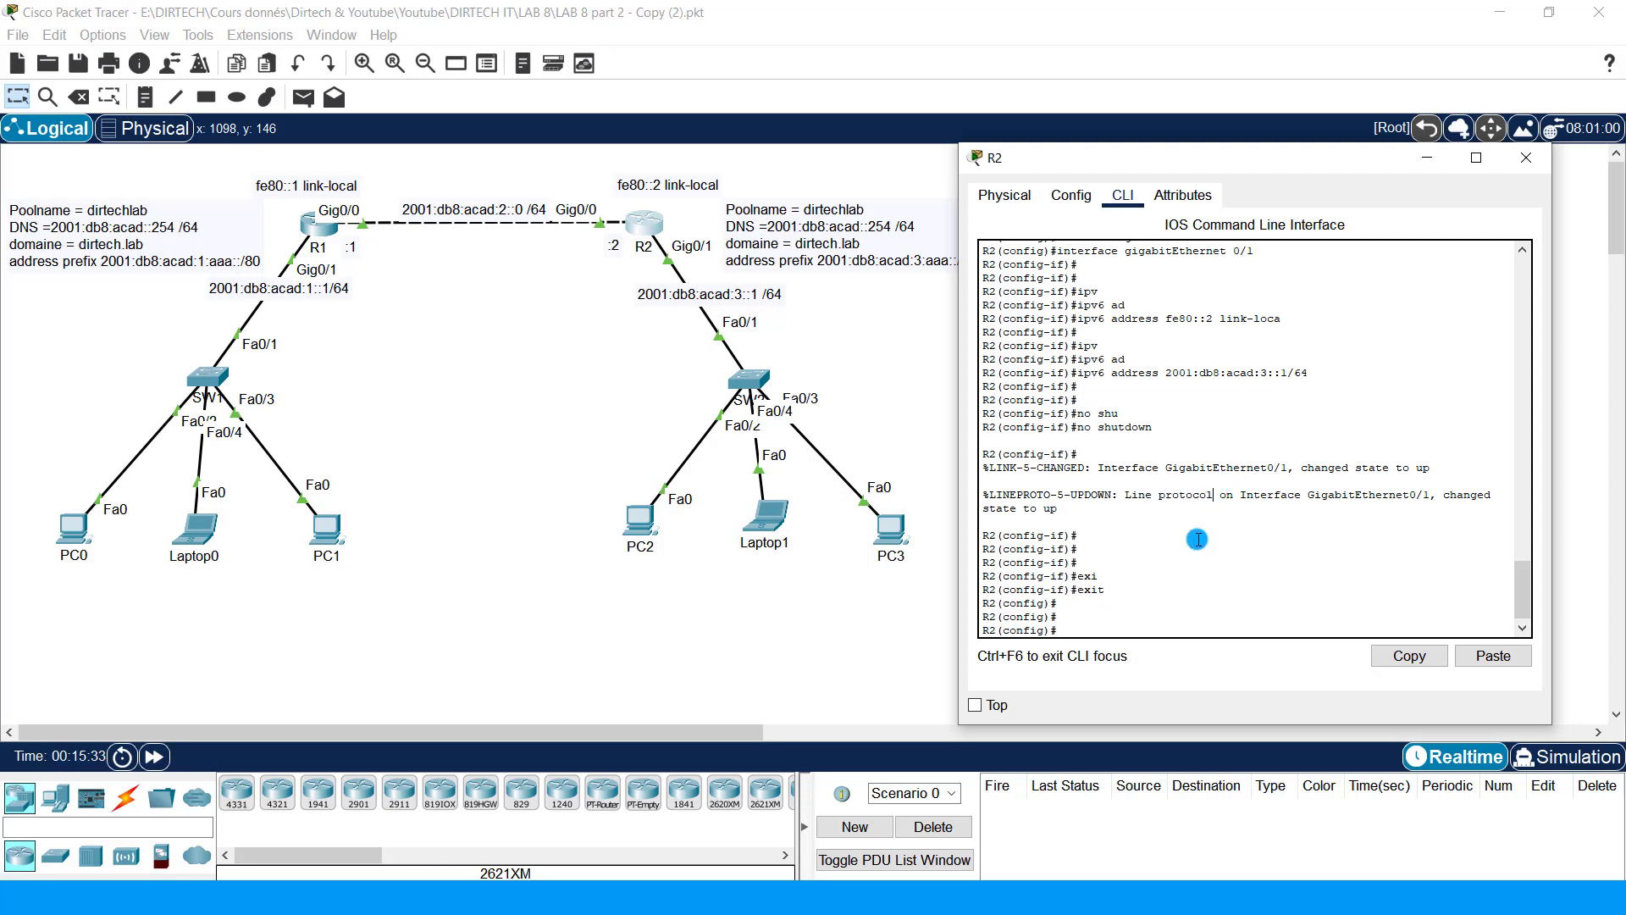
{"action": "type", "text": "ipv"}
{"action": "key", "text": "Tab"}
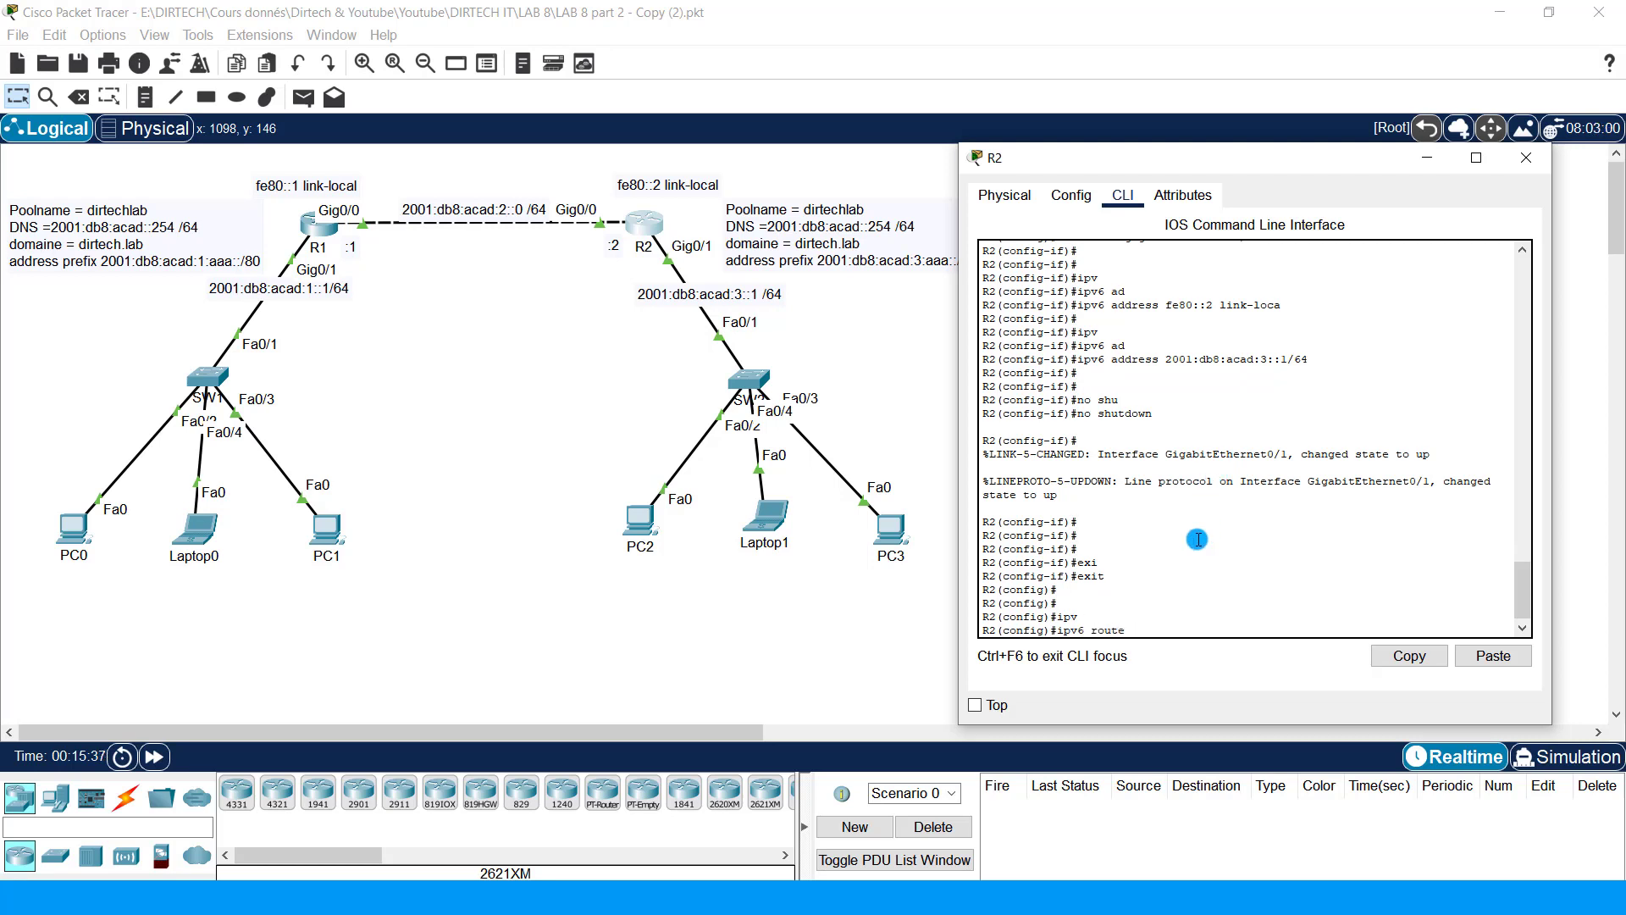
{"action": "right_click", "coordinate": [1227, 536]}
{"action": "left_click", "coordinate": [1247, 569]}
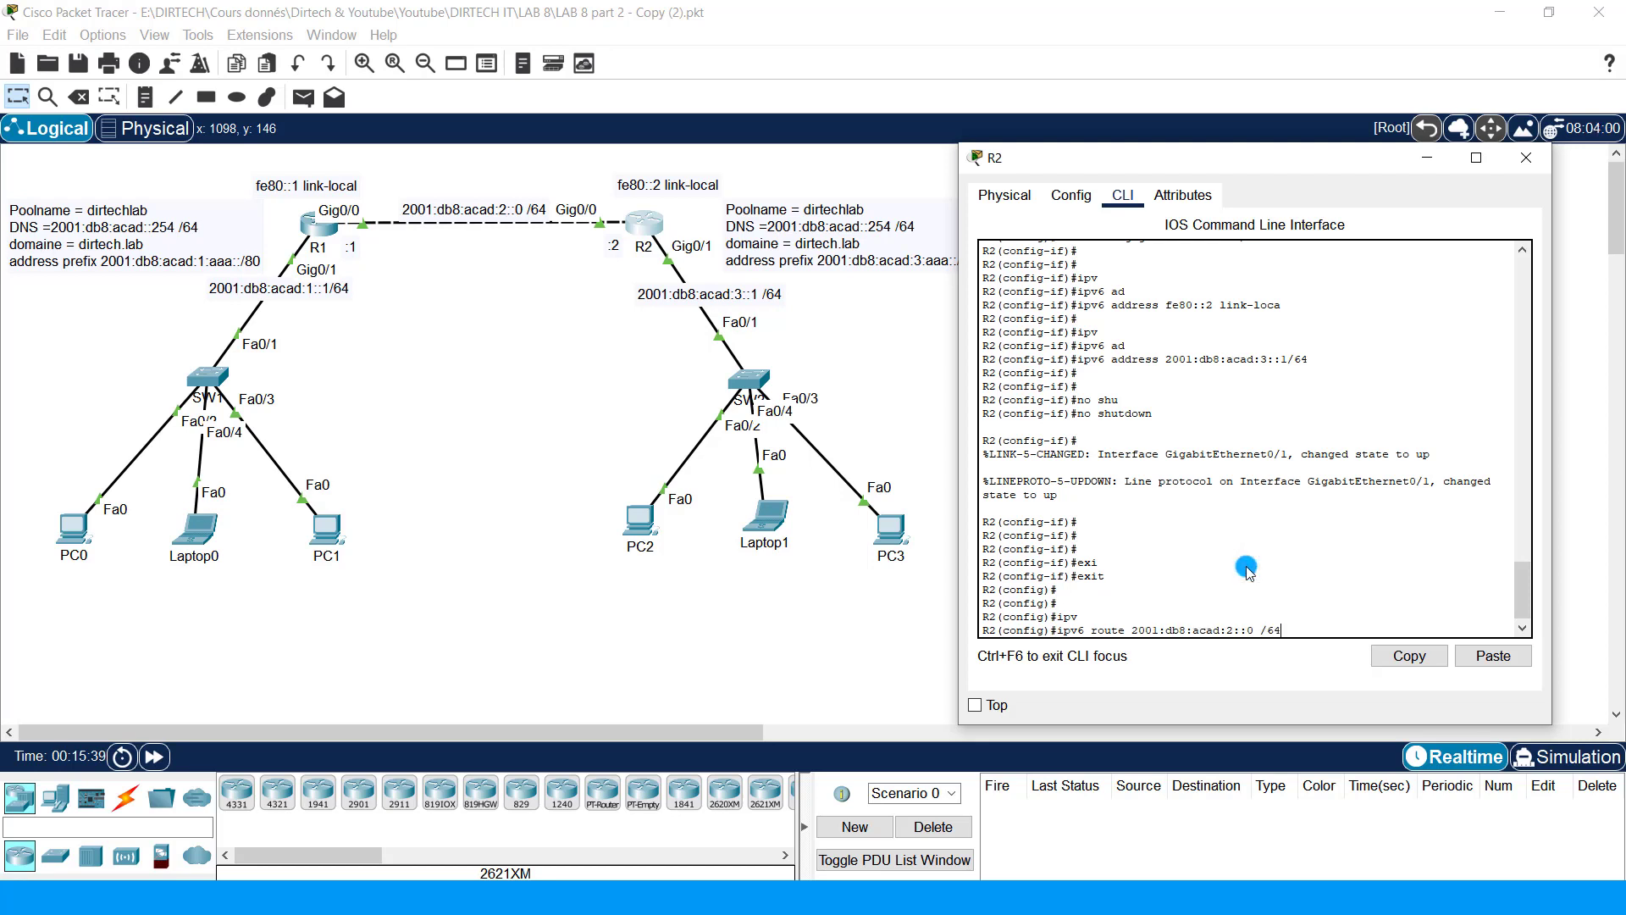
{"action": "left_click", "coordinate": [1277, 627]}
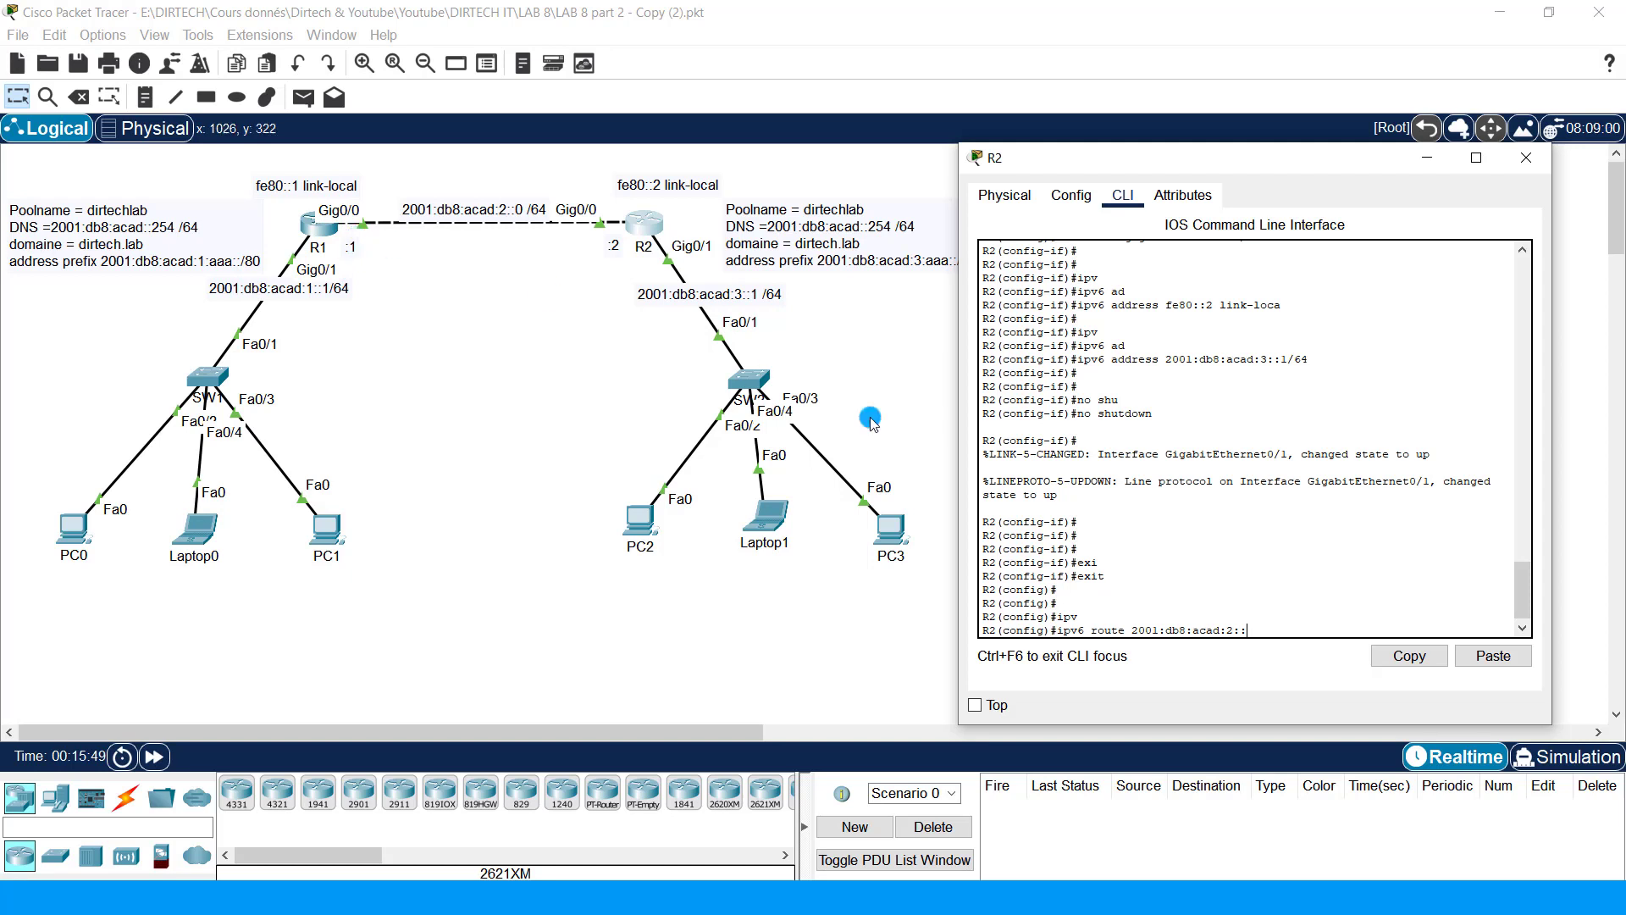
{"action": "key", "text": "Return"}
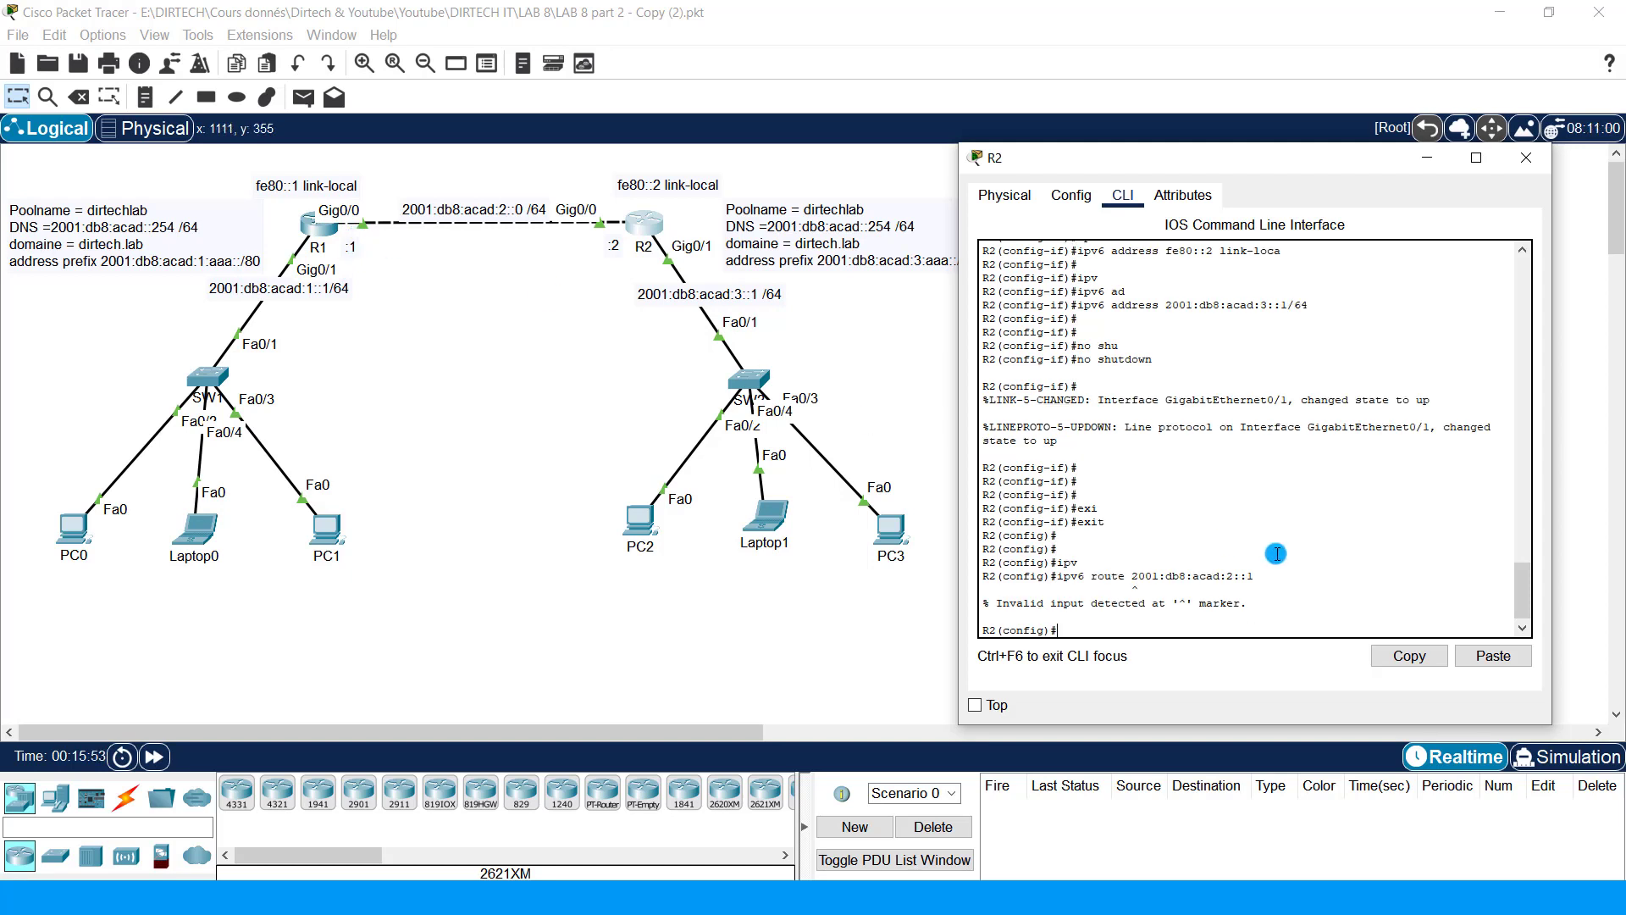
Step: Reuse the last route command on R2, inserting the default prefix ::0/0 before next hop 2001:db8:acad:2::1
{"action": "key", "text": "Up"}
{"action": "key", "text": "Left"}
{"action": "key", "text": "Left"}
{"action": "key", "text": "Left"}
{"action": "key", "text": "Left"}
{"action": "key", "text": "Left"}
{"action": "key", "text": "Left"}
{"action": "key", "text": "Left"}
{"action": "key", "text": "Left"}
{"action": "key", "text": "Left"}
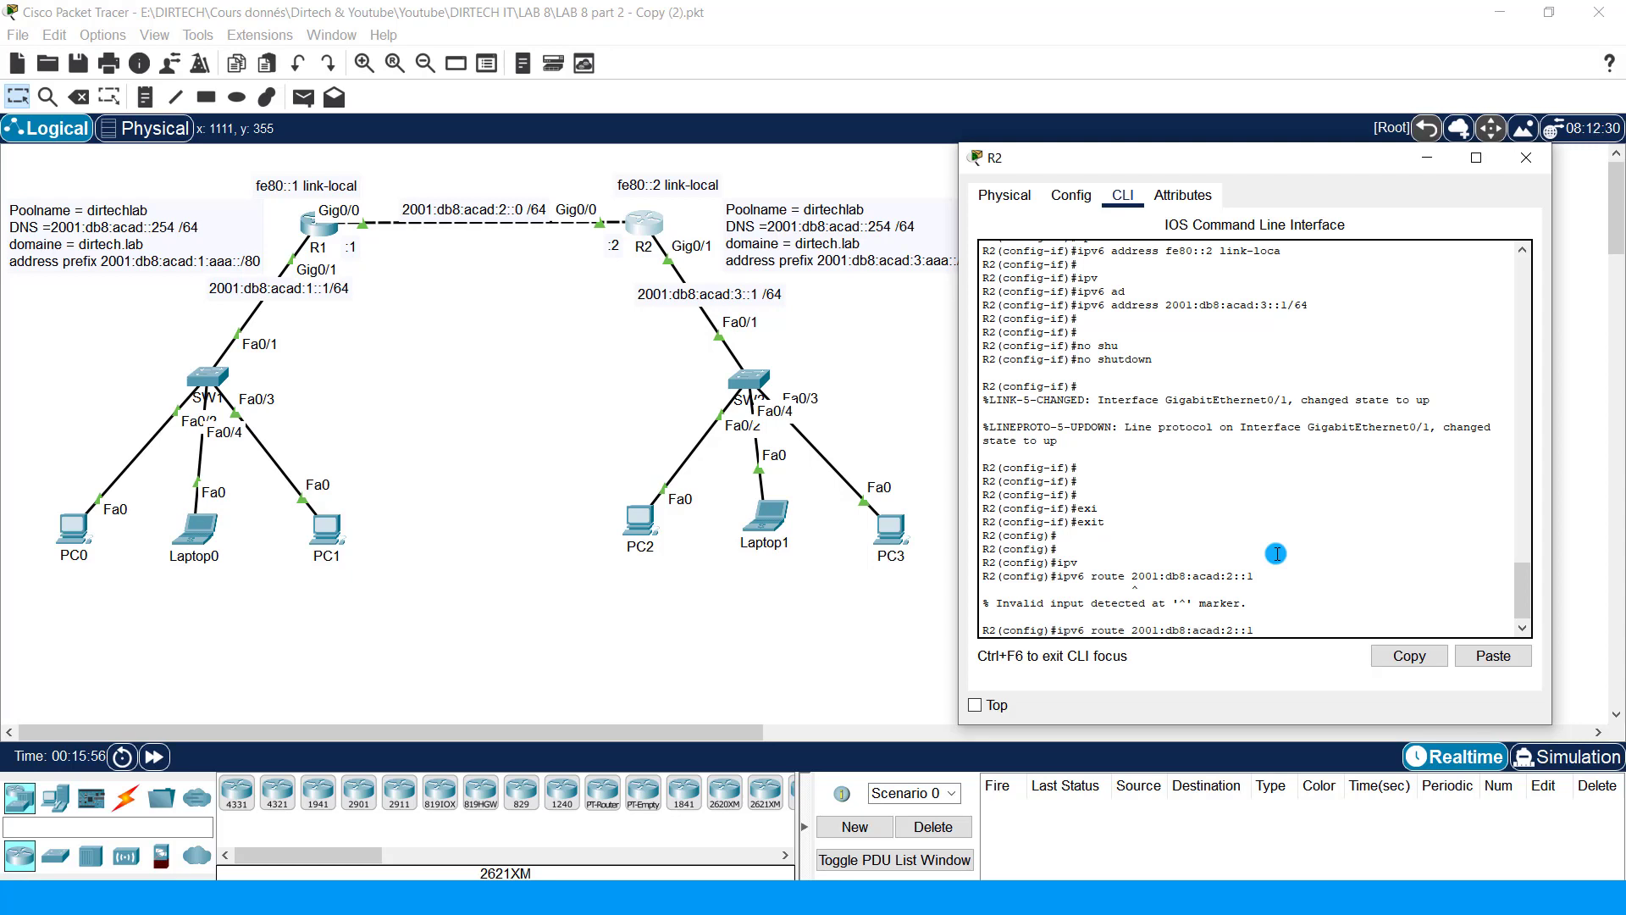
{"action": "type", "text": "::0/"}
{"action": "key", "text": "Return"}
{"action": "key", "text": "Return"}
{"action": "key", "text": "Return"}
{"action": "key", "text": "Return"}
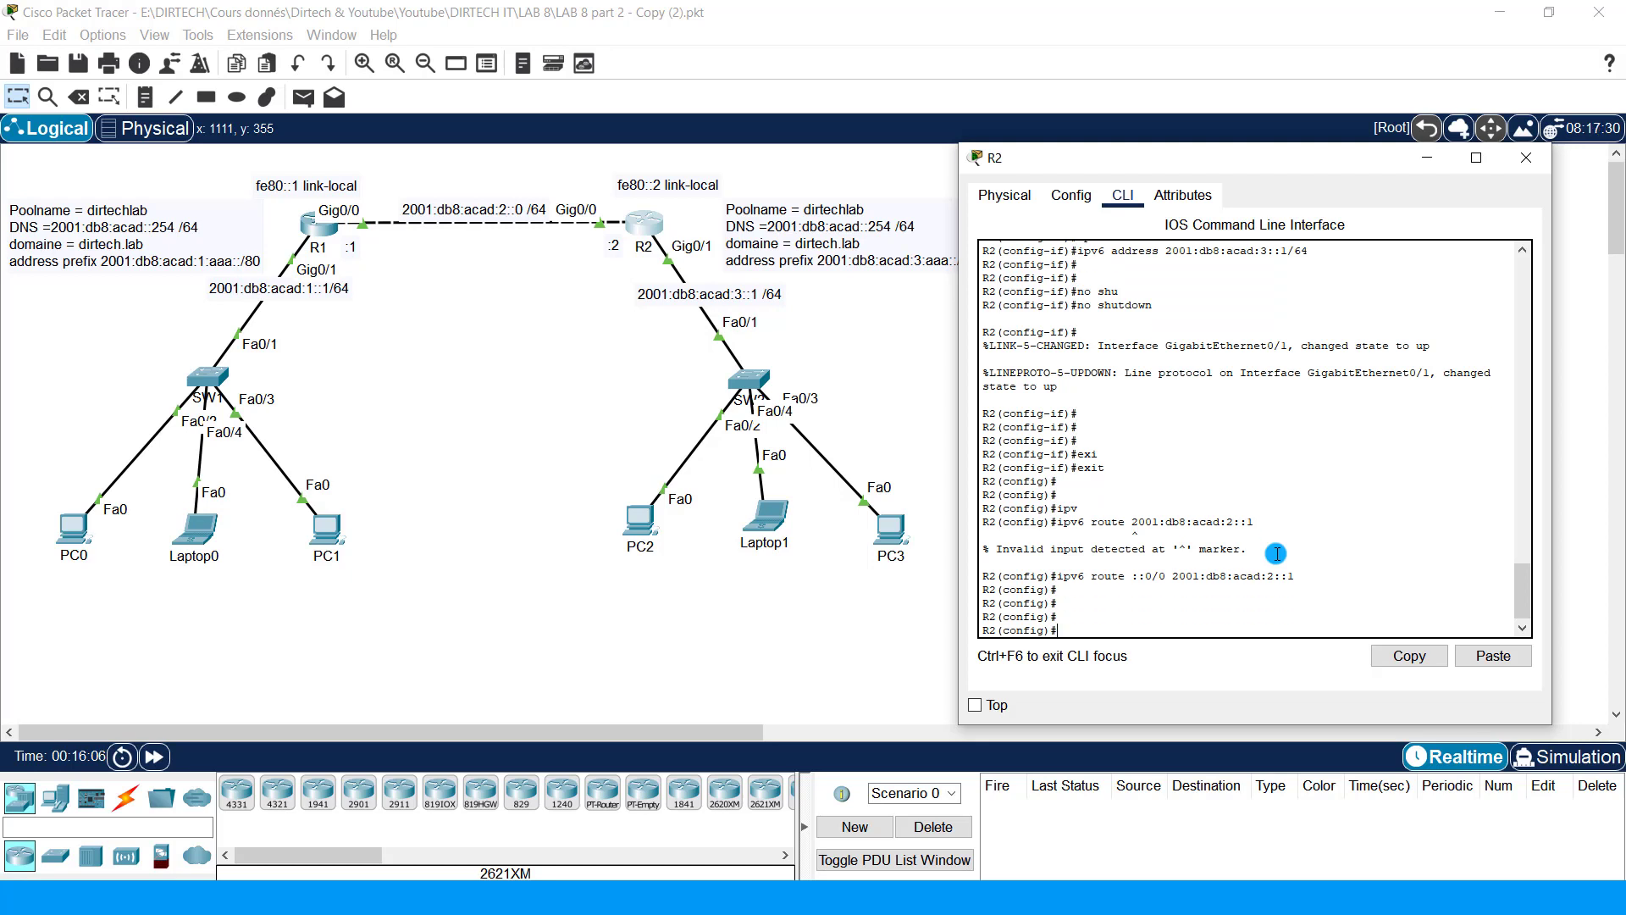
Step: Return R2 to privileged mode with end, save its configuration with write, and close its window
{"action": "key", "text": "Return"}
{"action": "key", "text": "Return"}
{"action": "type", "text": "wri"}
{"action": "key", "text": "Tab"}
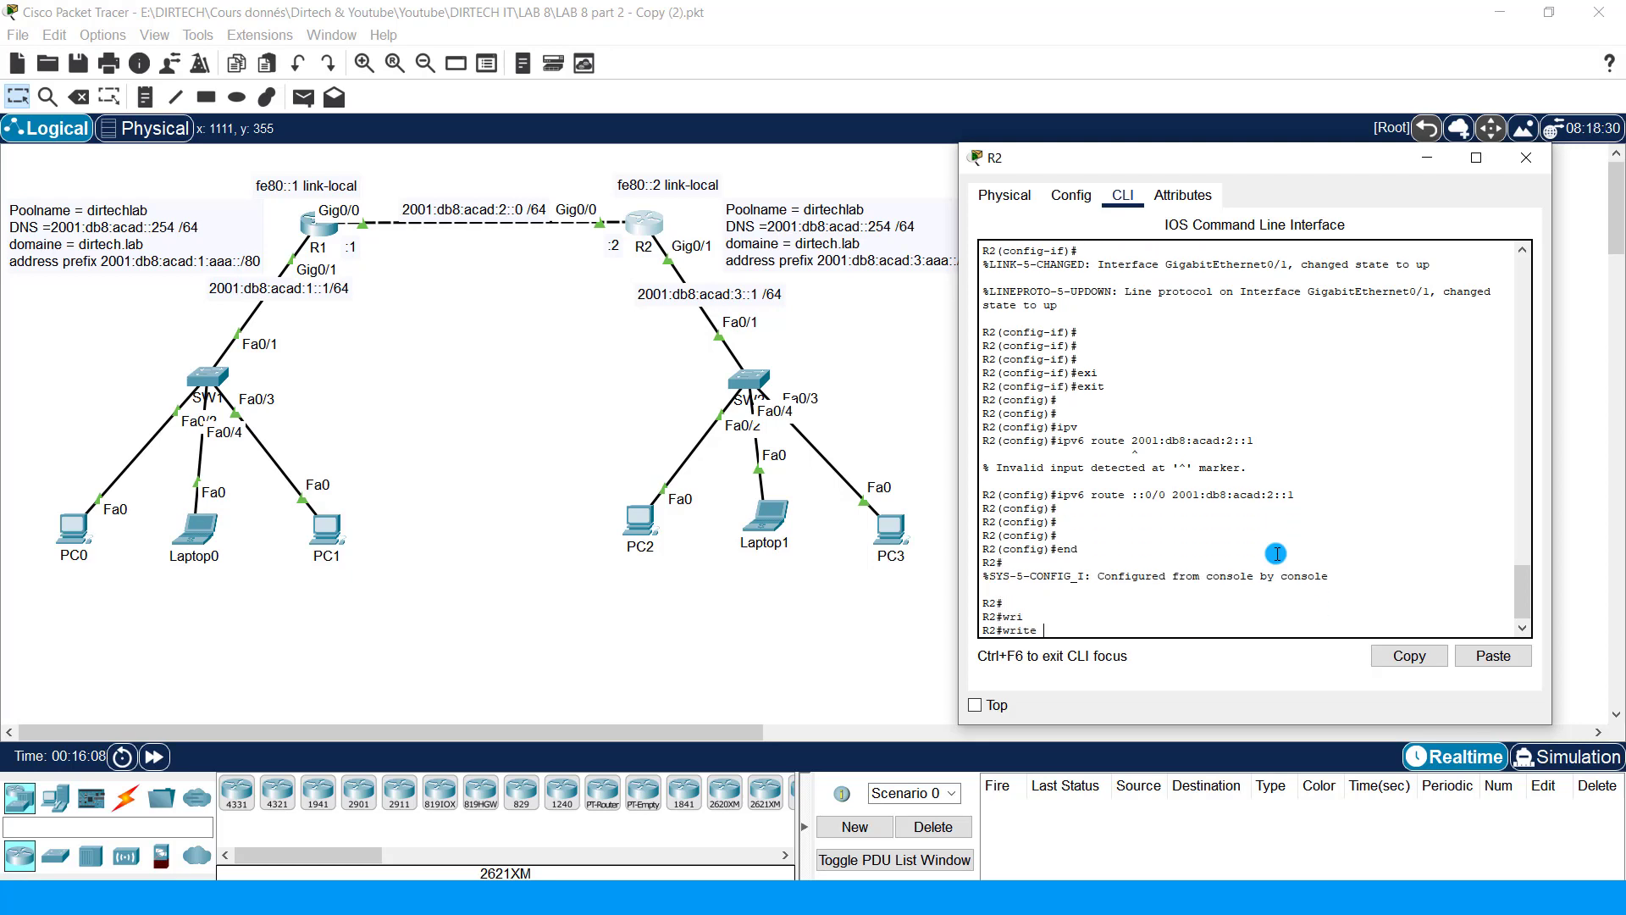
{"action": "key", "text": "Return"}
{"action": "key", "text": "Return"}
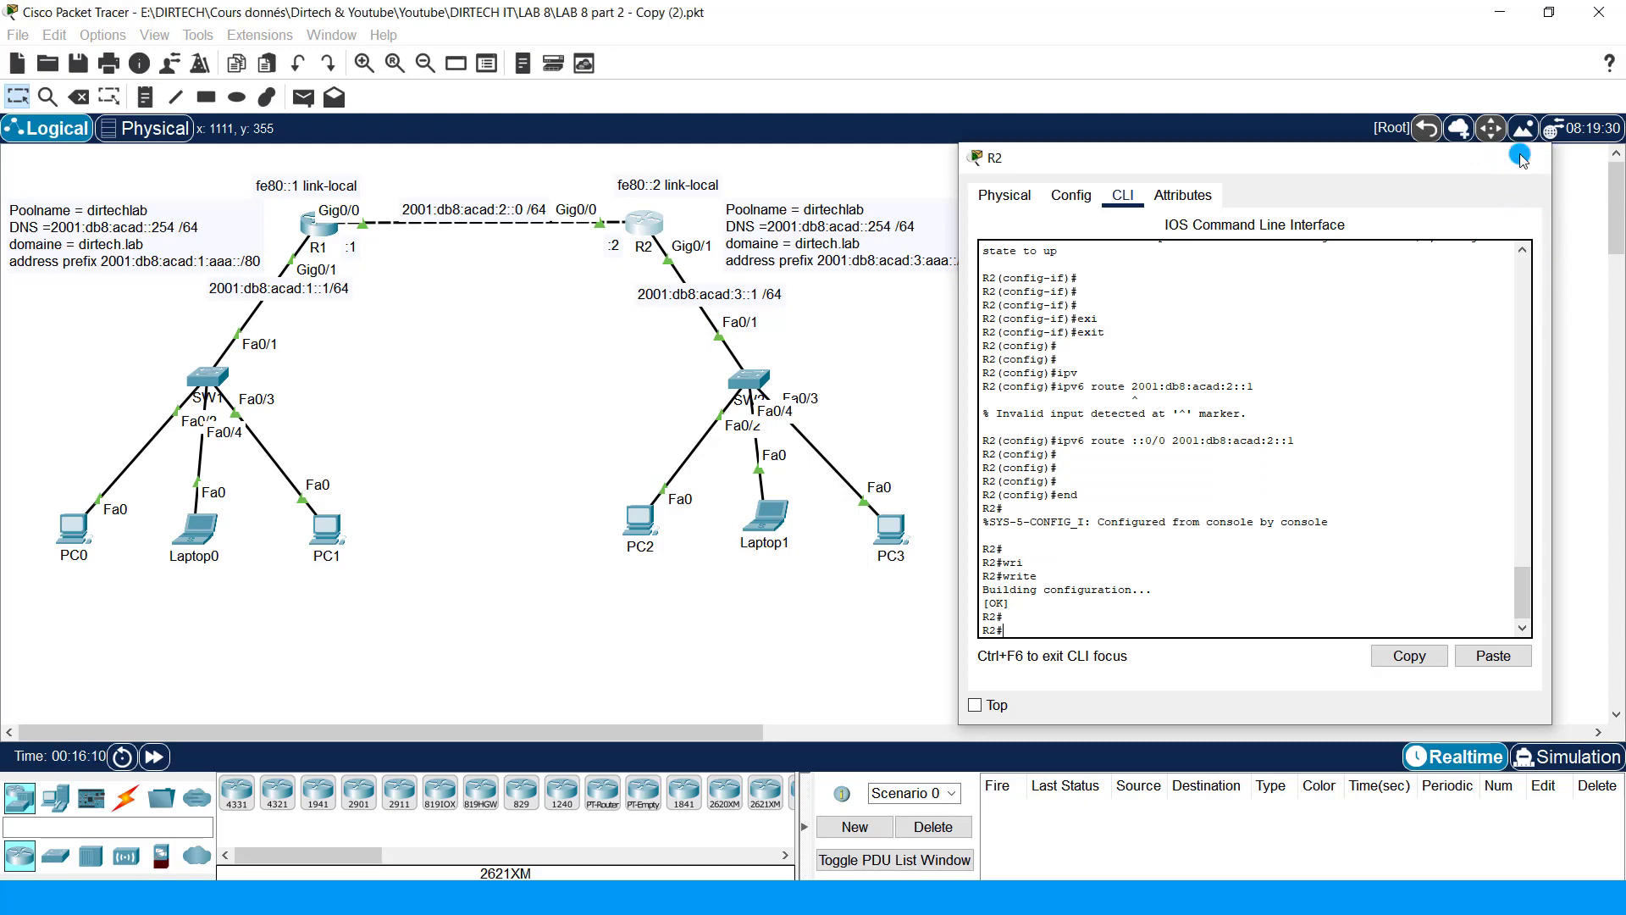
{"action": "left_click", "coordinate": [1526, 158]}
Step: Copy R2's Gig0/1 address from its topology label and bring up R1's command line
{"action": "double_click", "coordinate": [511, 209]}
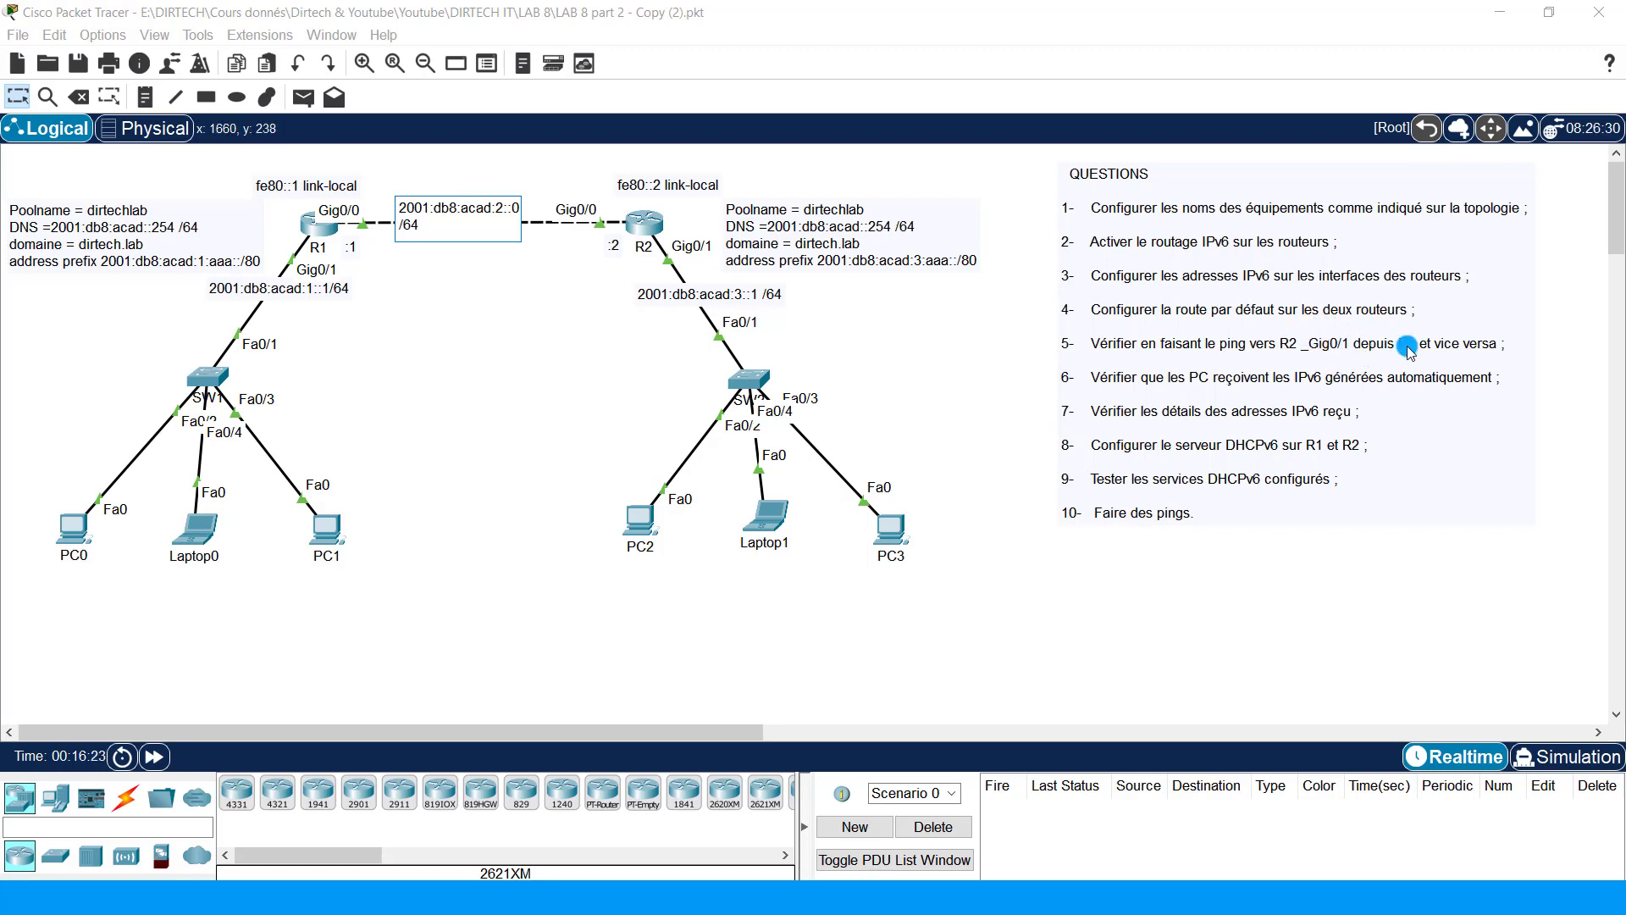
{"action": "left_click", "coordinate": [738, 295]}
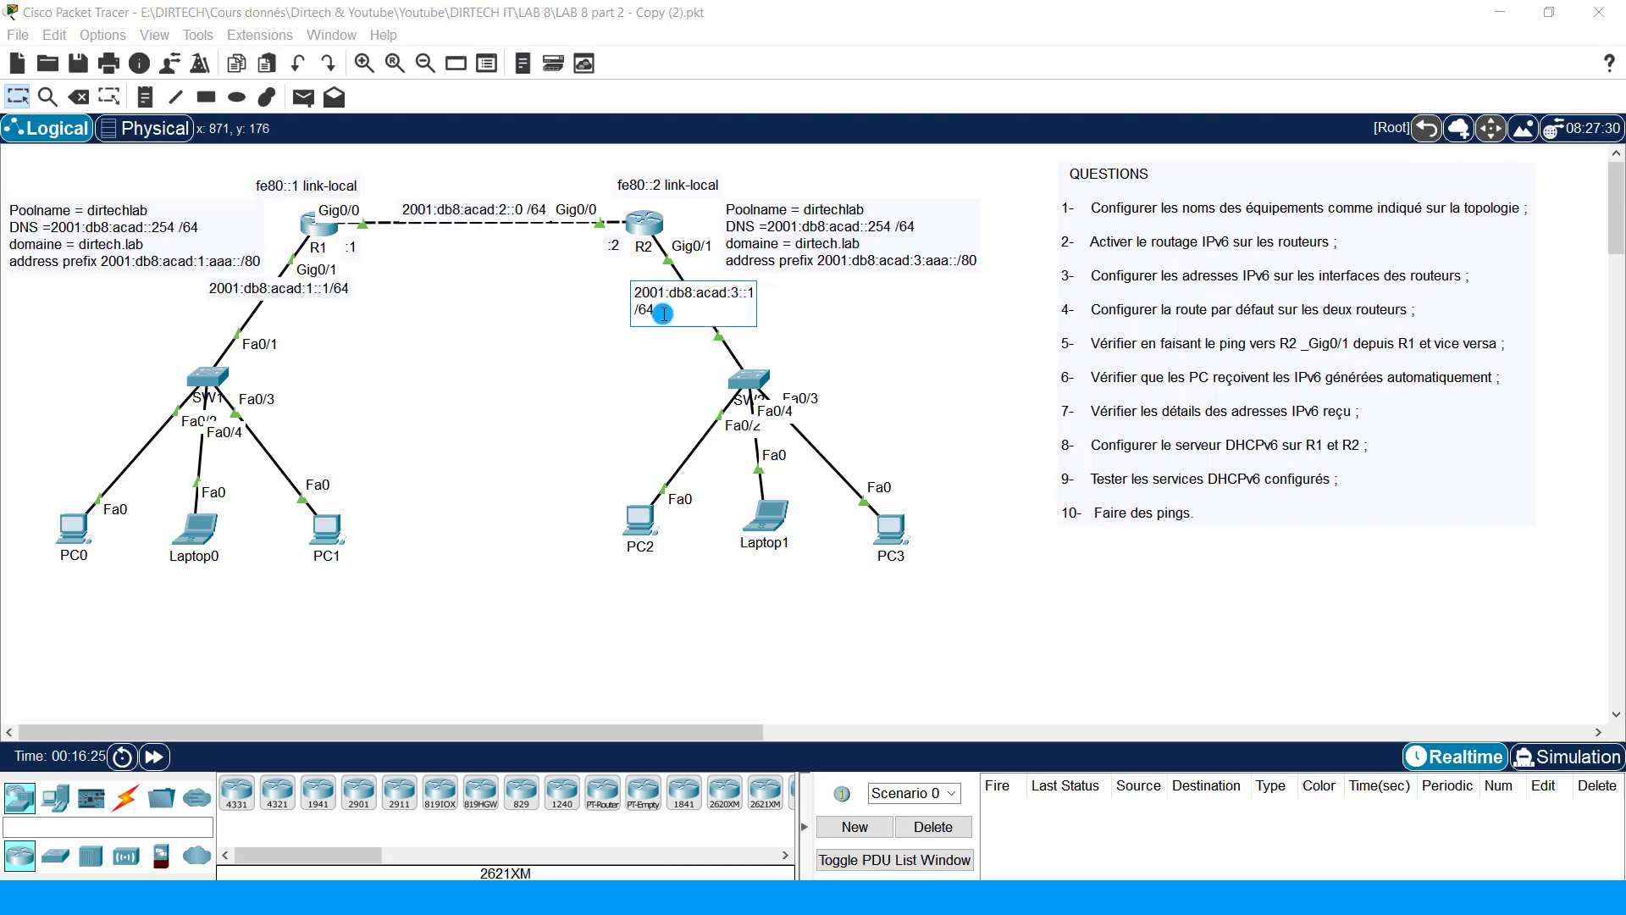
{"action": "left_click_drag", "start_coordinate": [663, 313], "coordinate": [610, 286]}
{"action": "key", "text": "ctrl+c"}
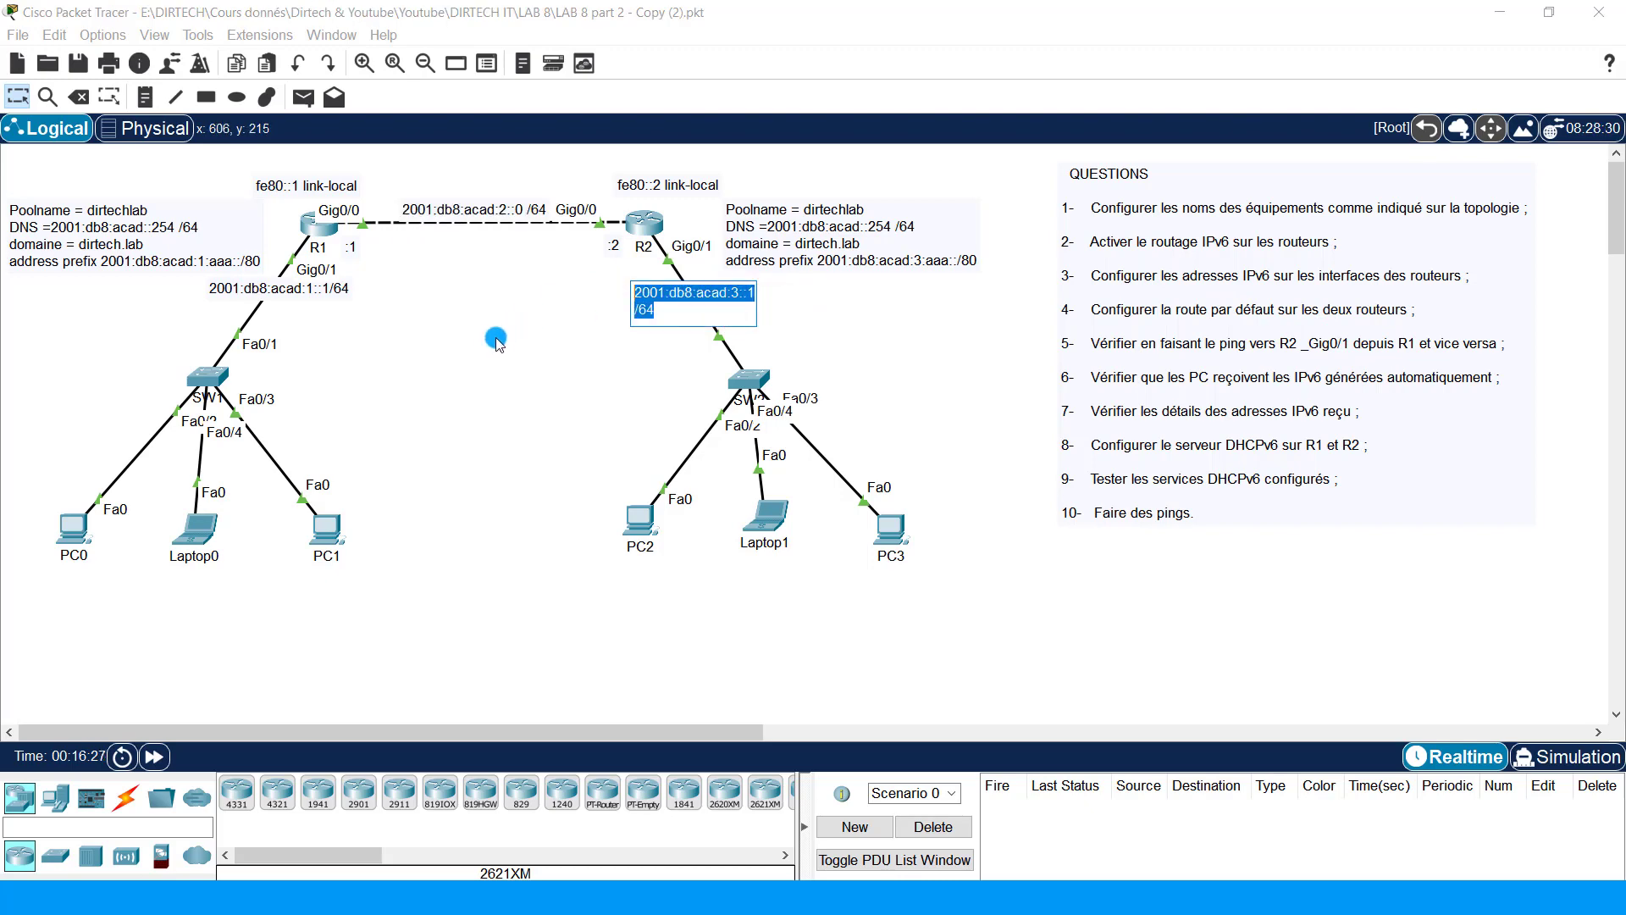
{"action": "left_click", "coordinate": [494, 340]}
{"action": "left_click", "coordinate": [314, 227]}
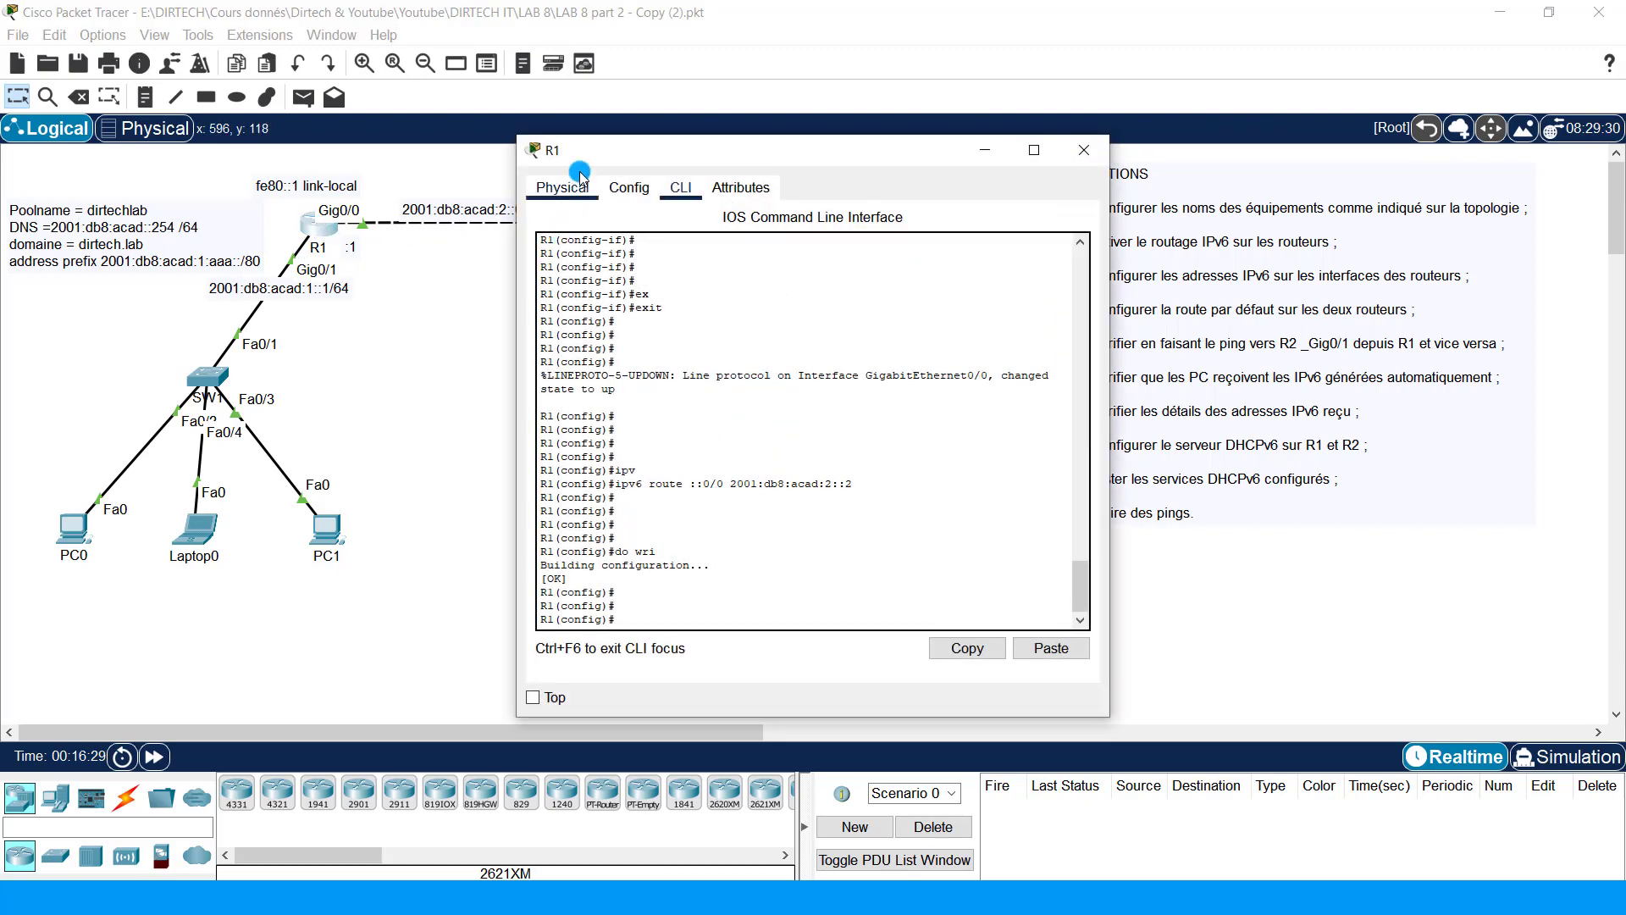
{"action": "left_click_drag", "start_coordinate": [579, 161], "coordinate": [164, 188]}
{"action": "left_click", "coordinate": [392, 535]}
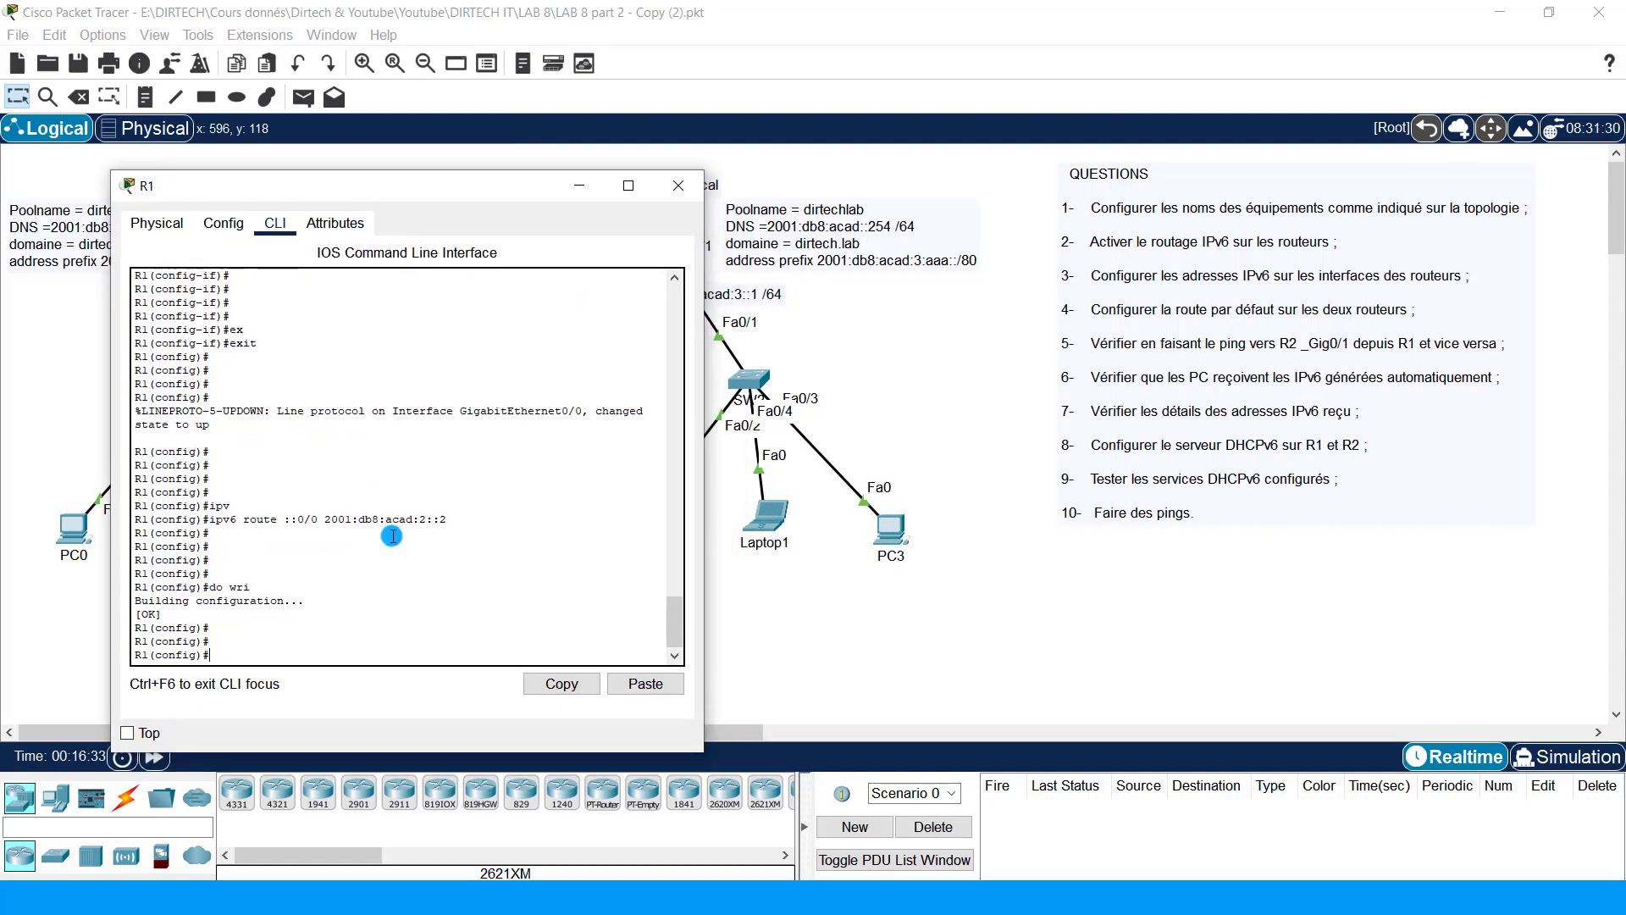
Step: Return R1 to privileged mode, ping R2's Gig0/1 address 2001:db8:acad:3::1, and minimize R1's window
{"action": "type", "text": "end"}
{"action": "key", "text": "Return"}
{"action": "key", "text": "Return"}
{"action": "key", "text": "Return"}
{"action": "key", "text": "Return"}
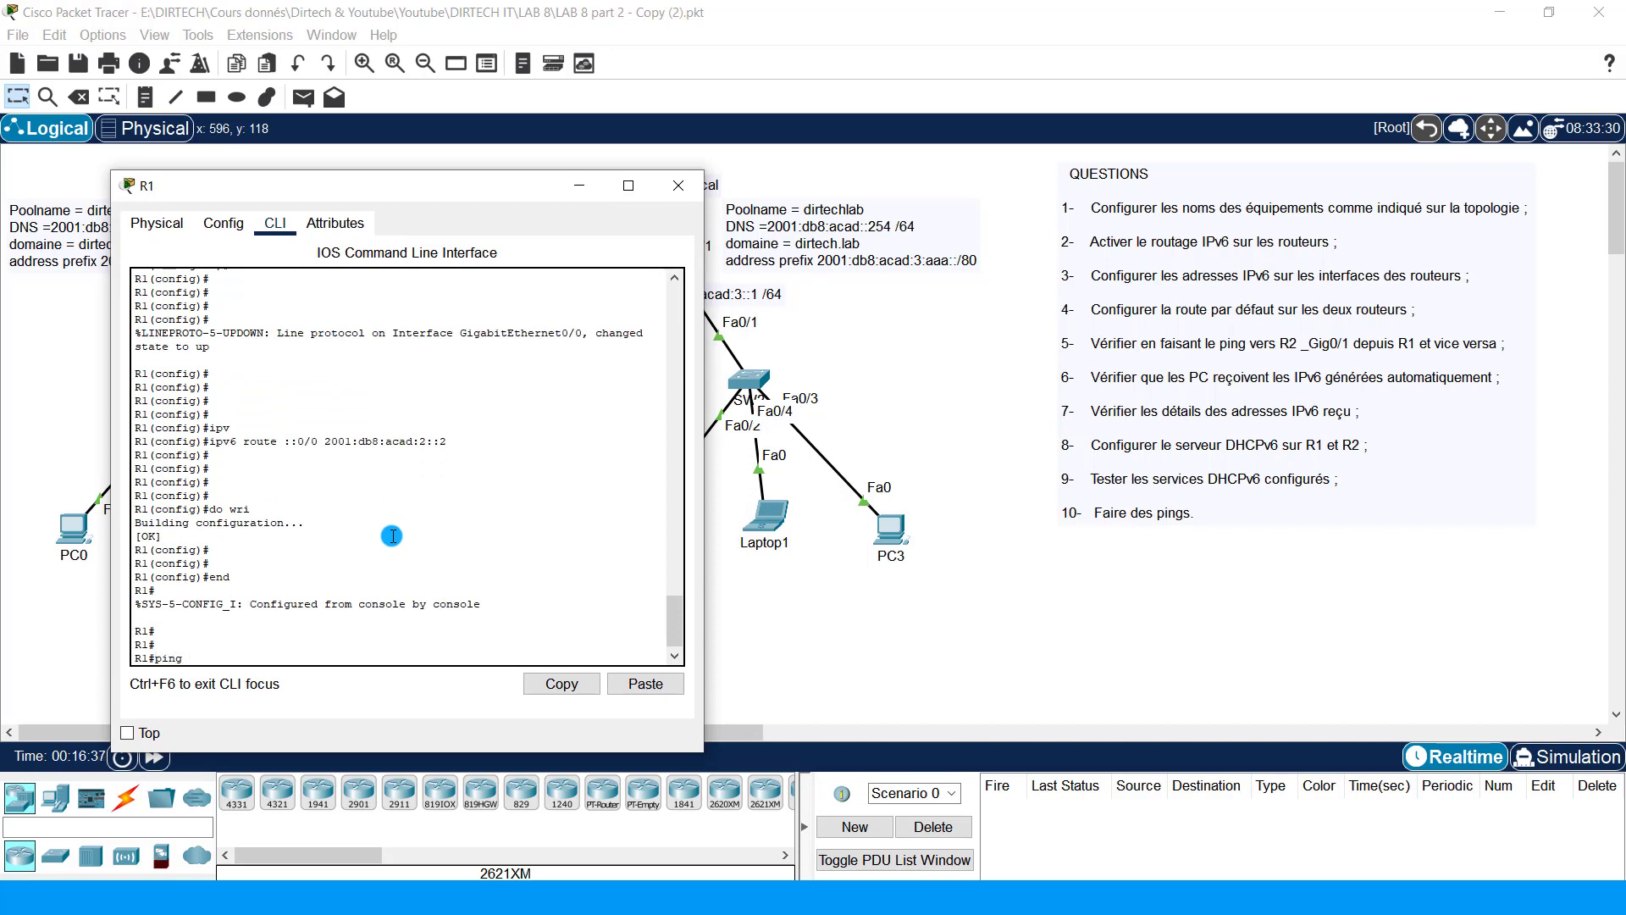
{"action": "type", "text": "ping"}
{"action": "right_click", "coordinate": [395, 534]}
{"action": "left_click", "coordinate": [431, 565]}
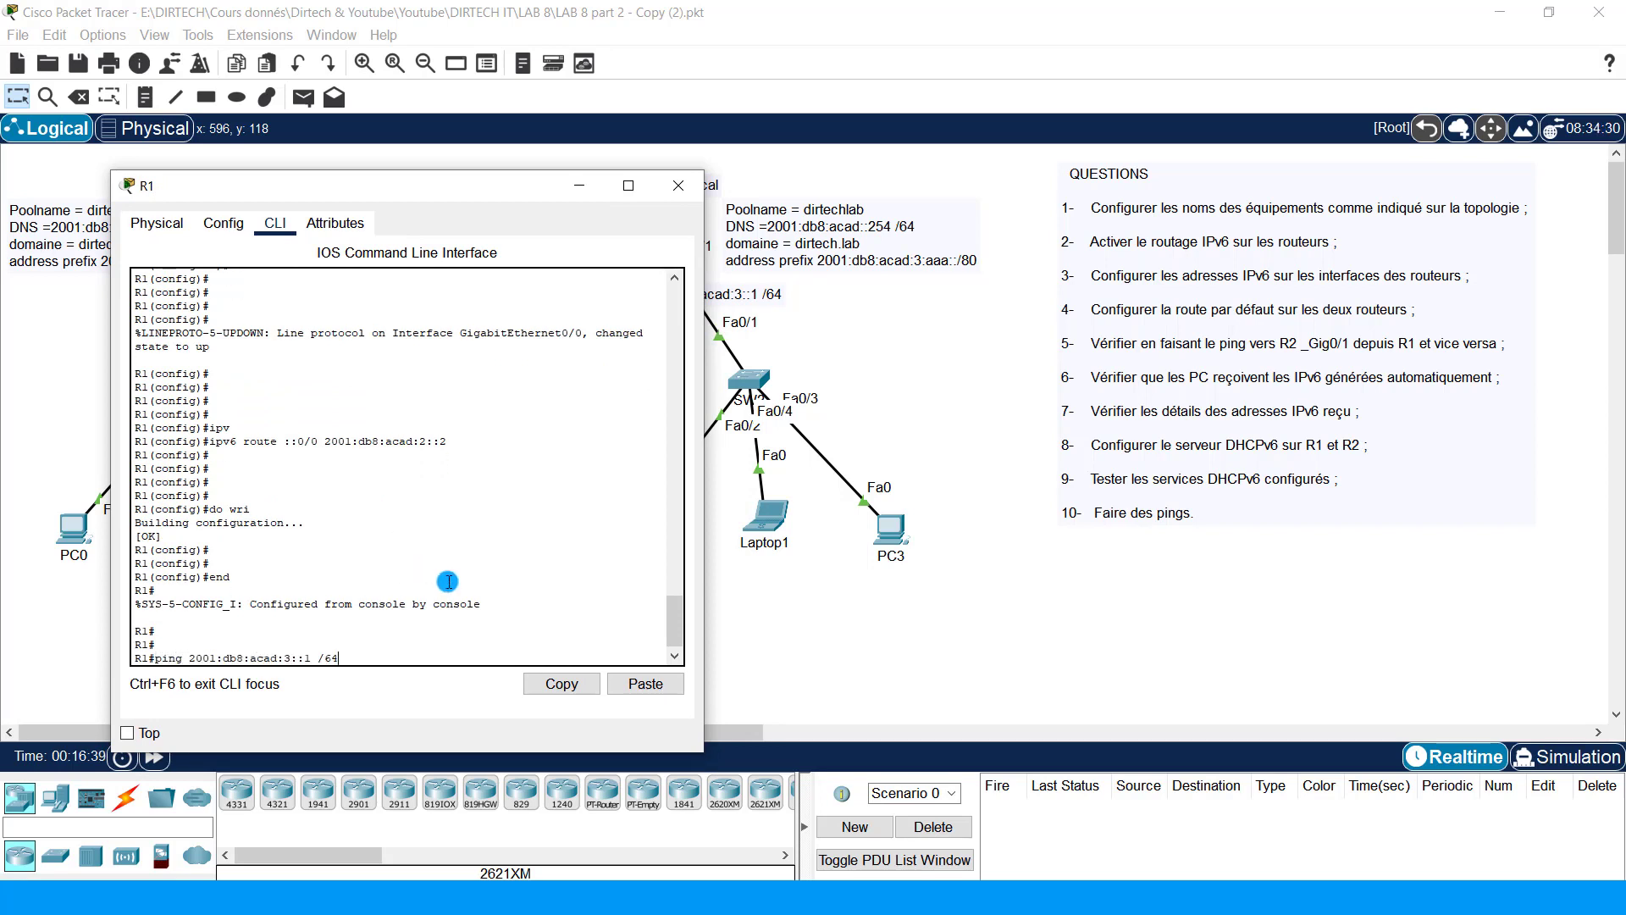
{"action": "key", "text": "Return"}
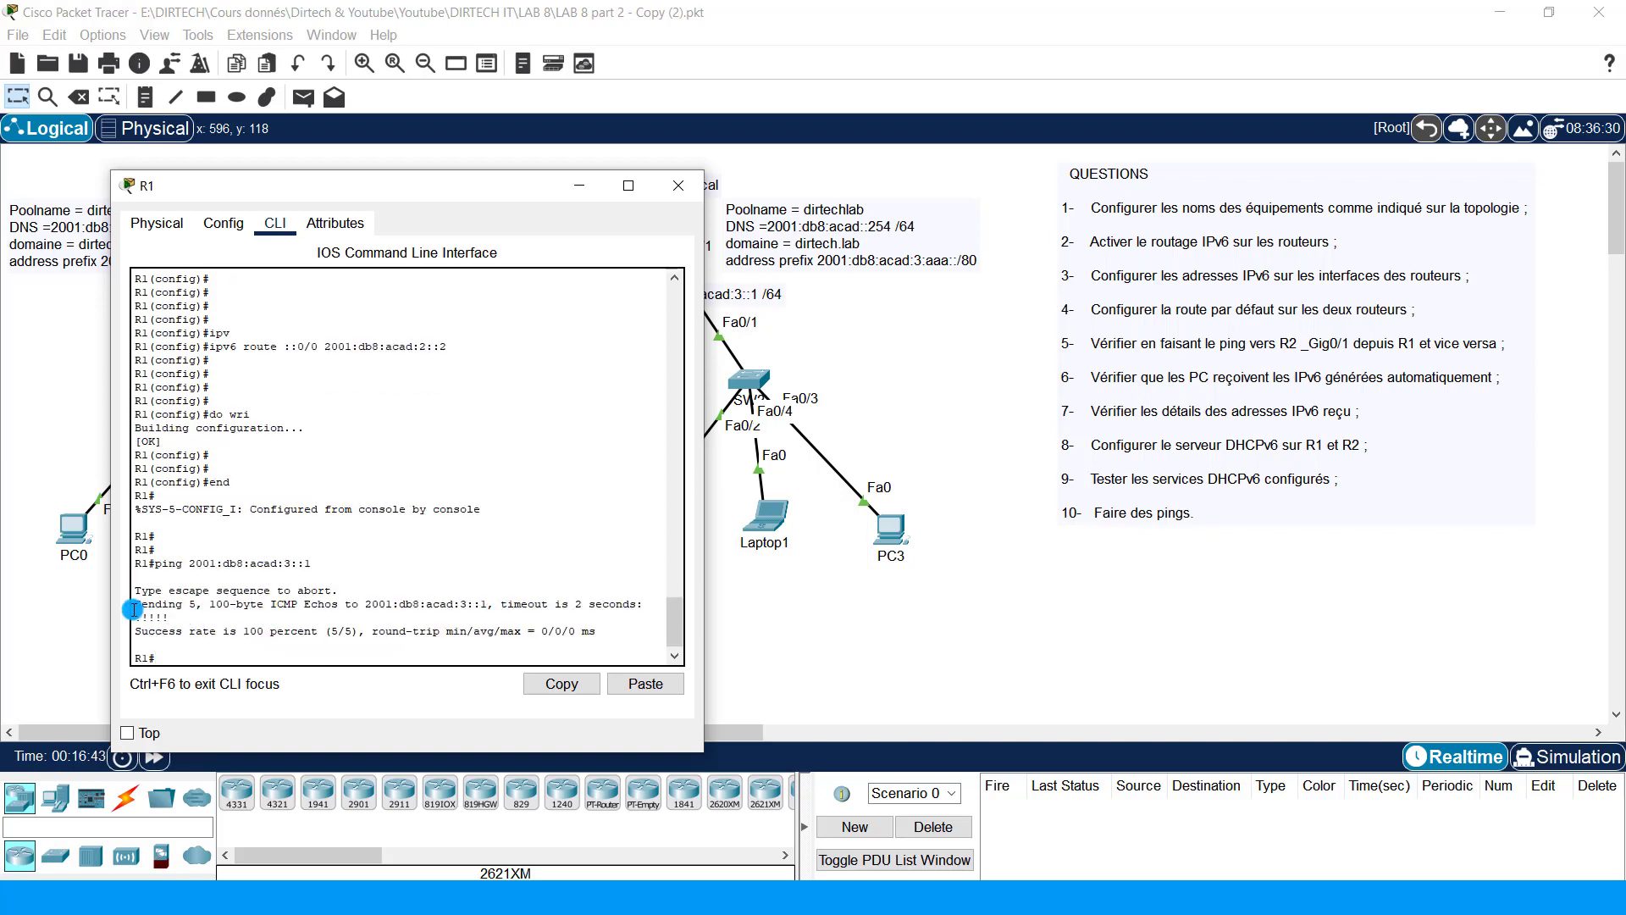
{"action": "left_click_drag", "start_coordinate": [134, 610], "coordinate": [597, 633]}
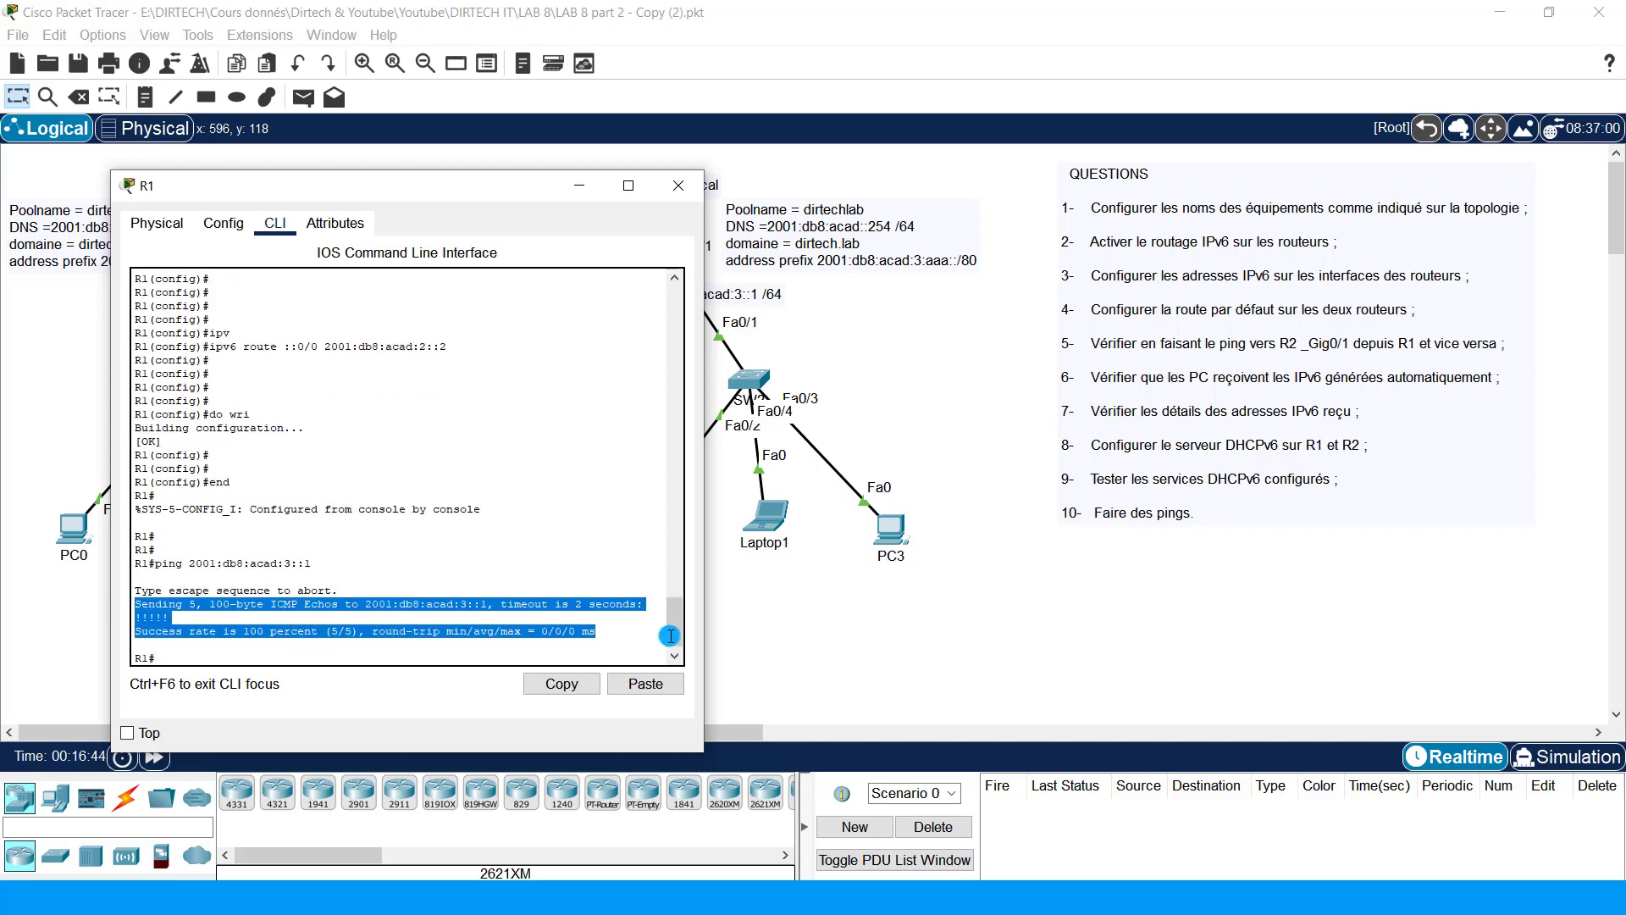
{"action": "left_click", "coordinate": [582, 185]}
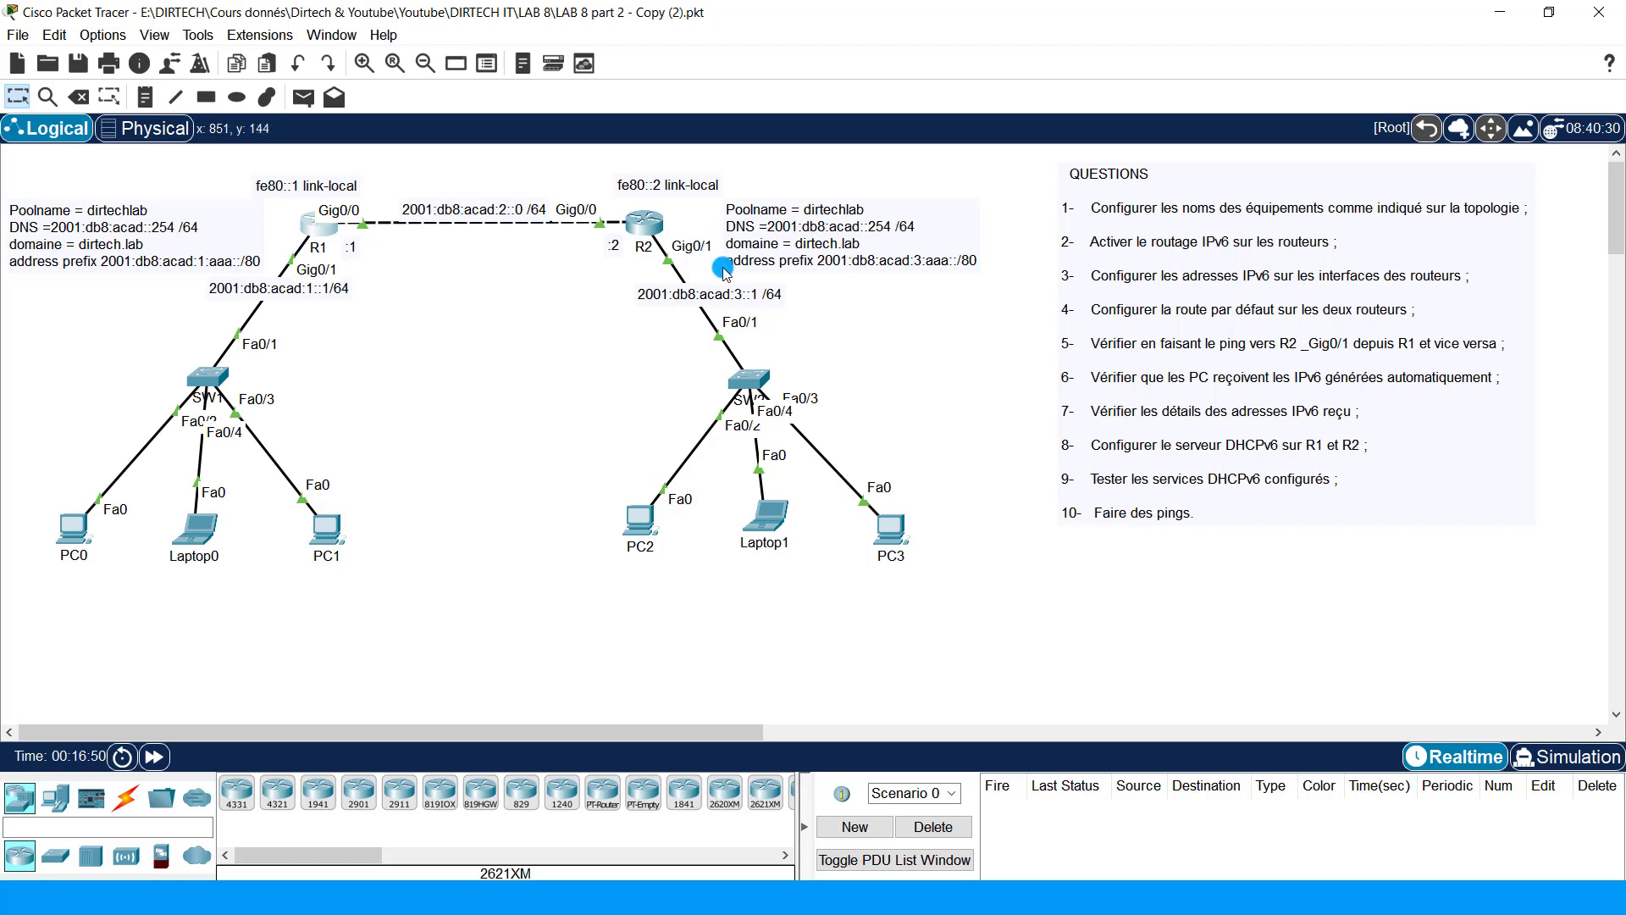
Step: Copy R1's Gig0/1 address from its topology label and start a ping command on R2's command line
{"action": "double_click", "coordinate": [280, 288]}
{"action": "key", "text": "ctrl+c"}
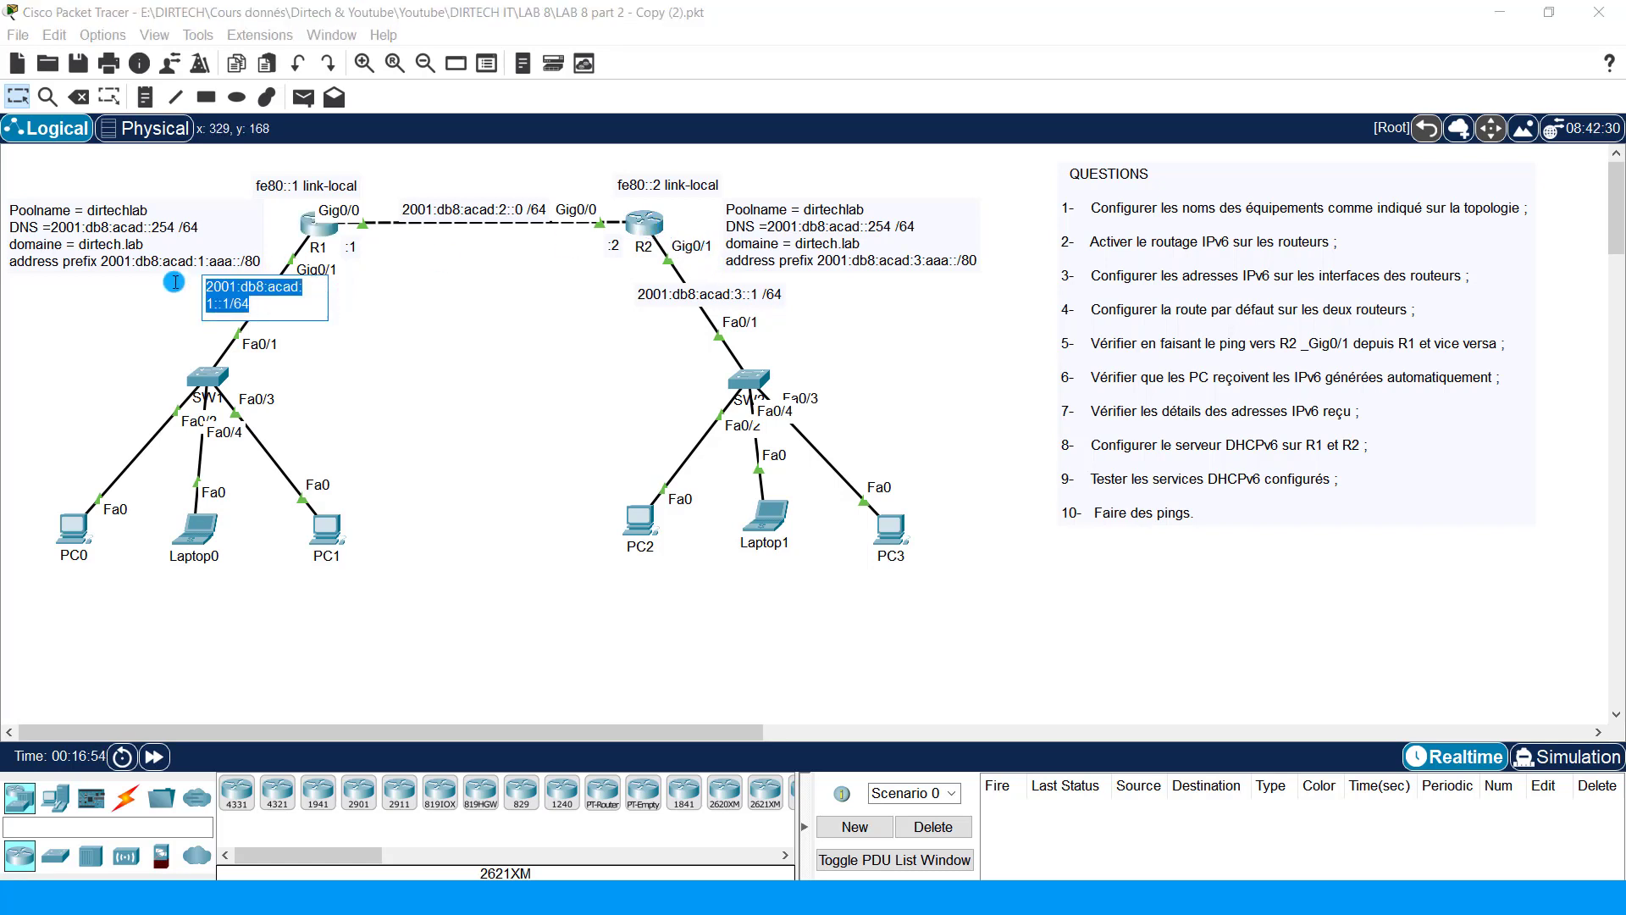
{"action": "left_click", "coordinate": [644, 223]}
{"action": "key", "text": "Return"}
{"action": "key", "text": "Return"}
{"action": "key", "text": "Return"}
{"action": "key", "text": "Return"}
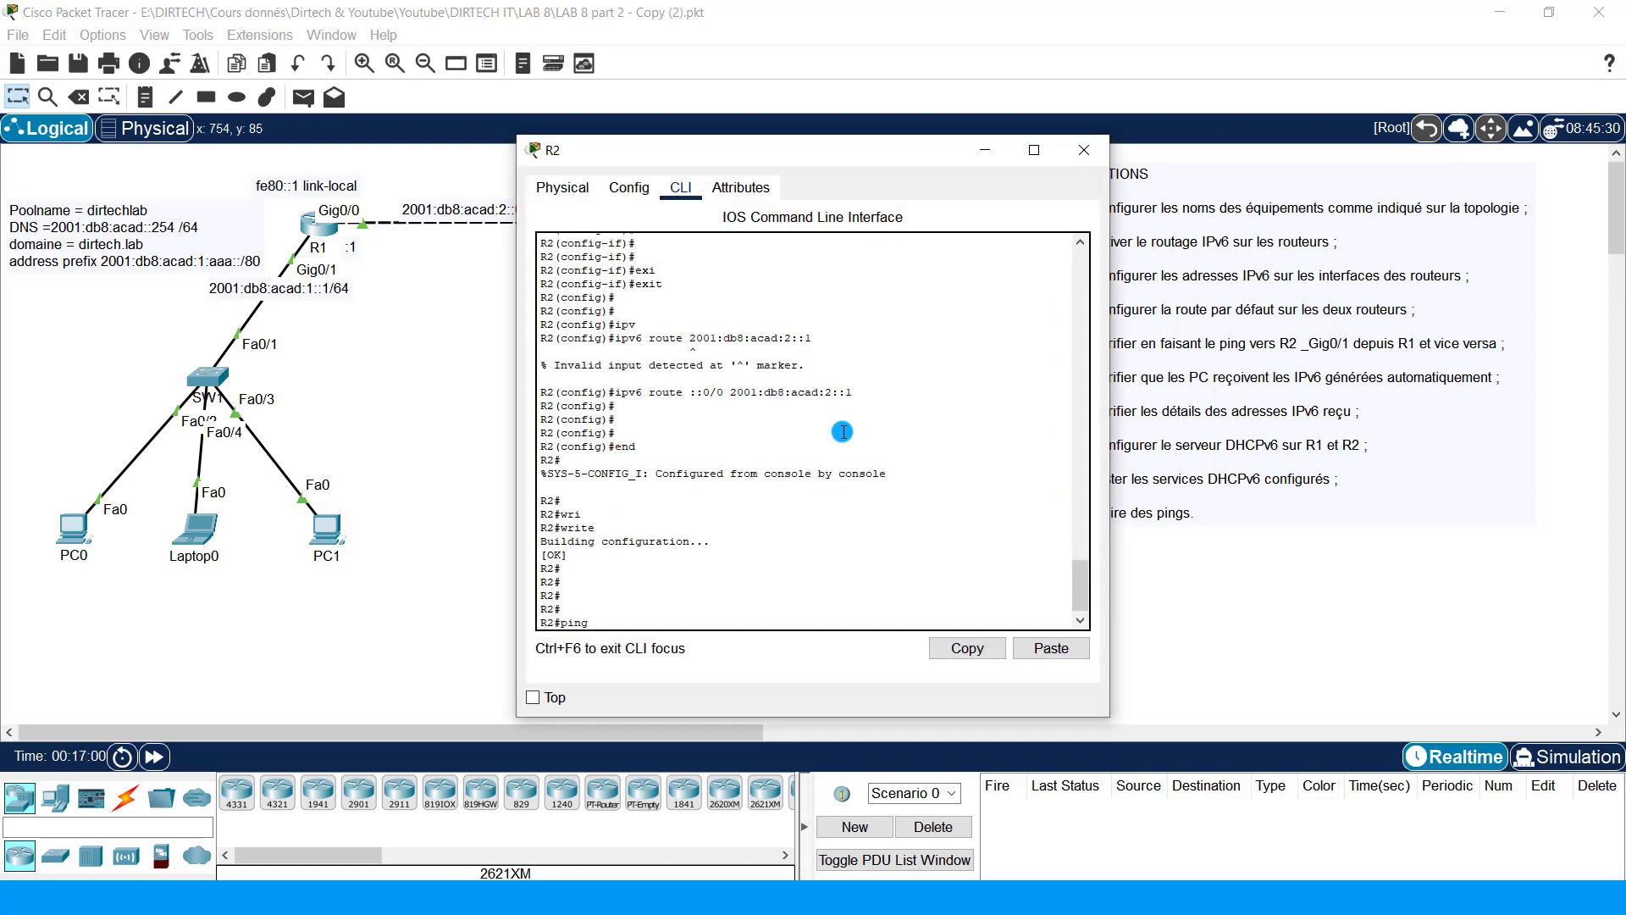
Step: Run the ping from R2 to R1's Gig0/1 address 2001:db8:acad:1::1, and close R2's window
{"action": "right_click", "coordinate": [843, 432]}
{"action": "left_click", "coordinate": [864, 471]}
{"action": "right_click", "coordinate": [865, 465]}
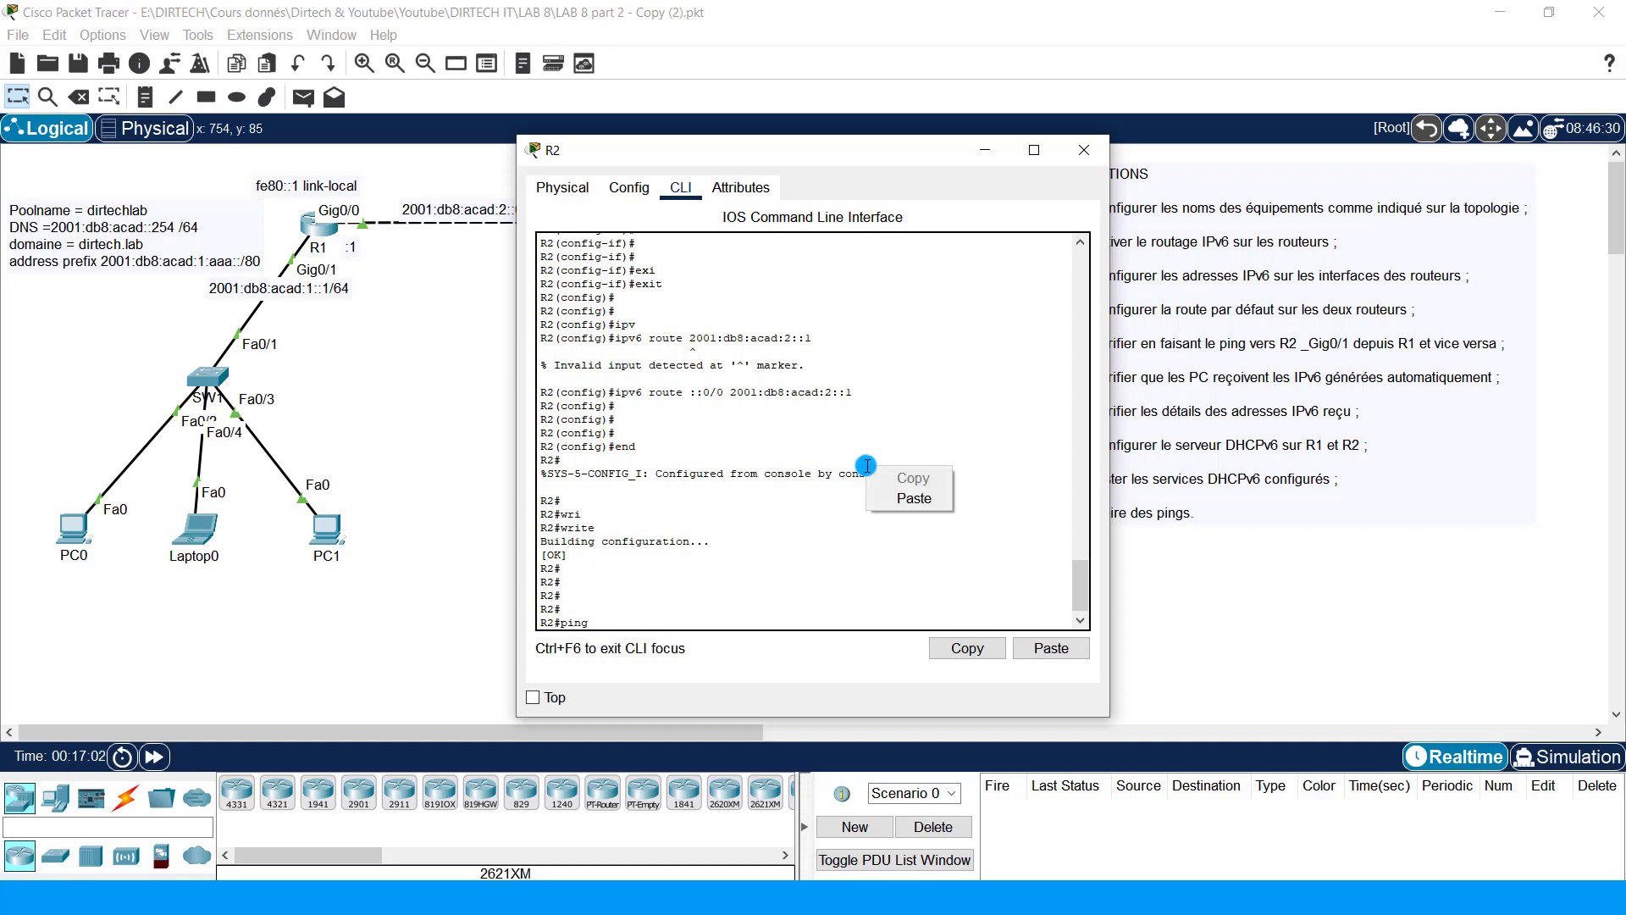
{"action": "left_click", "coordinate": [885, 502]}
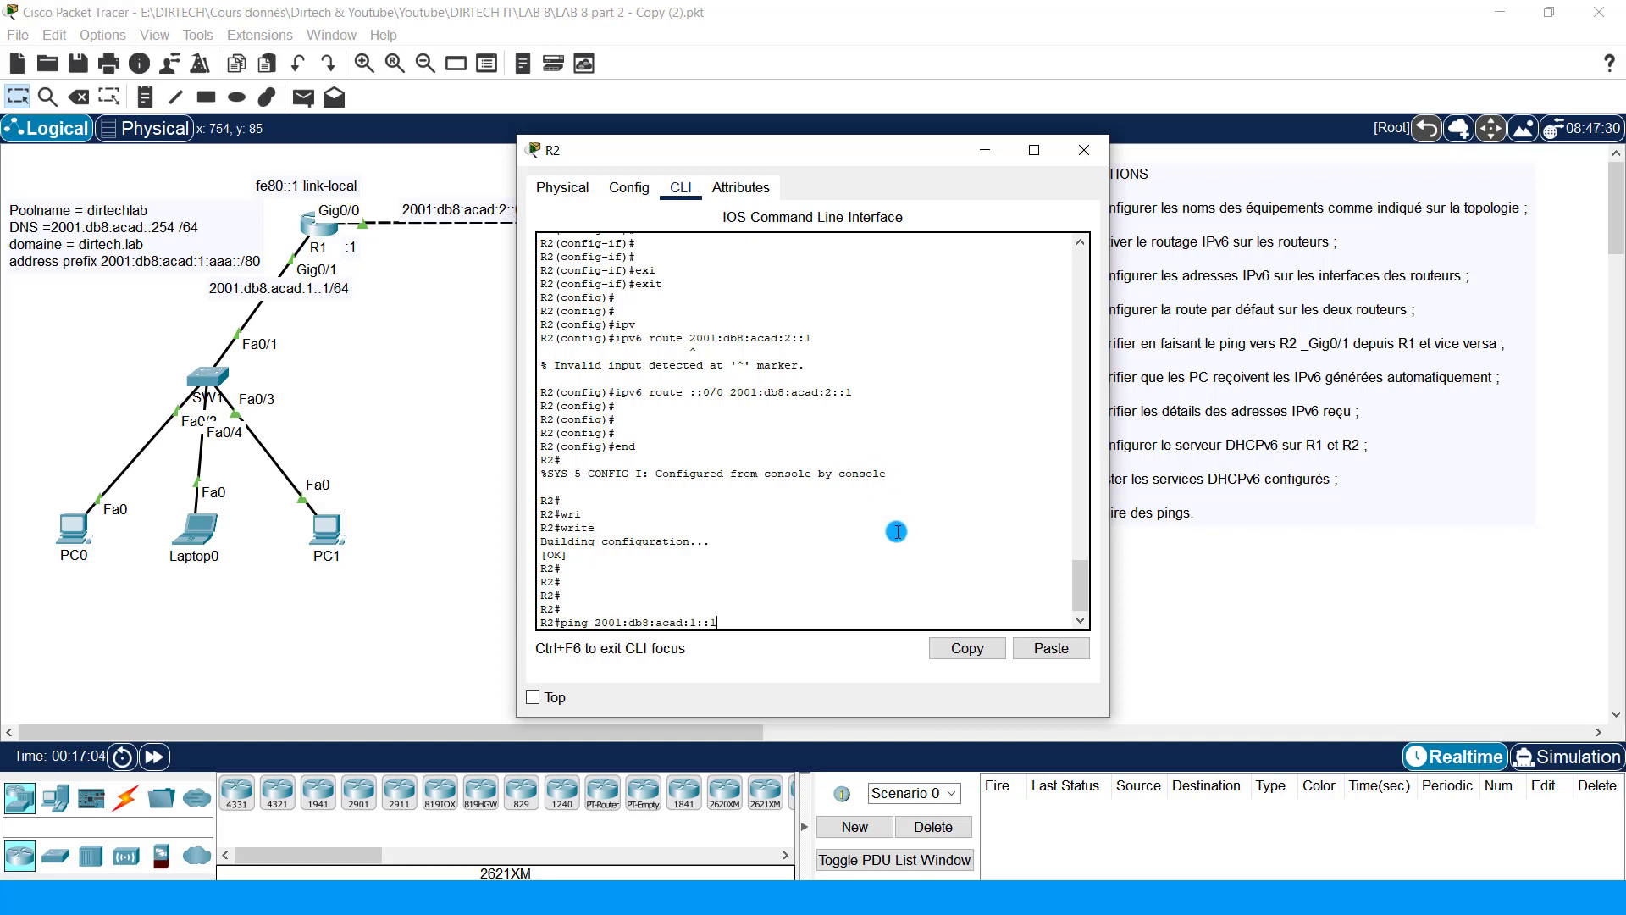
{"action": "key", "text": "Return"}
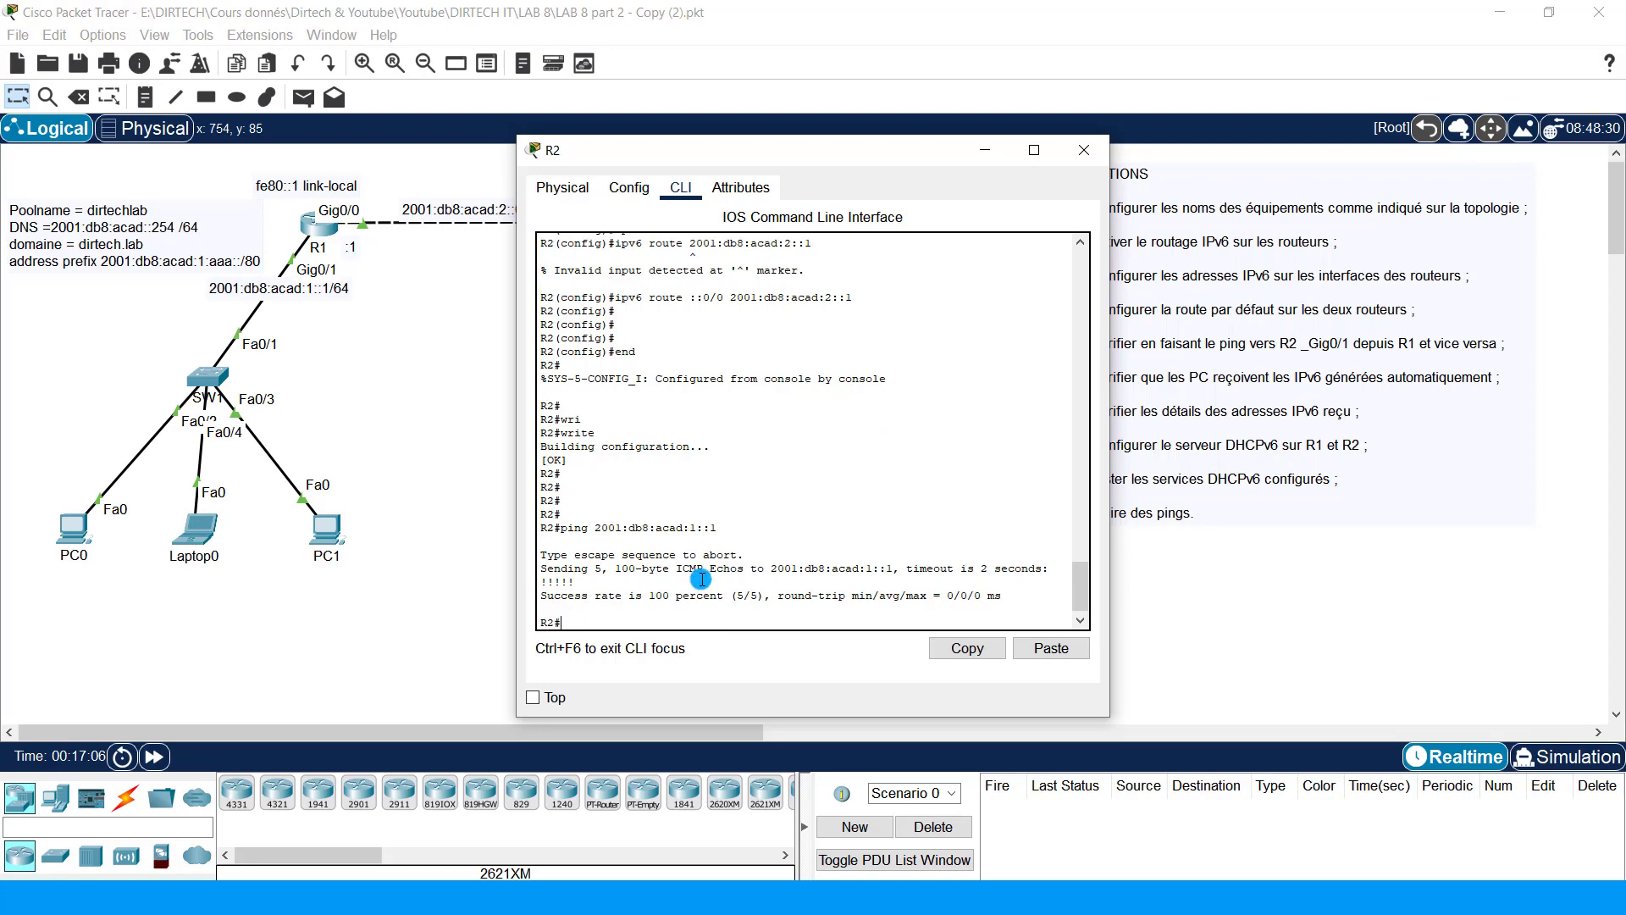
{"action": "left_click_drag", "start_coordinate": [555, 569], "coordinate": [762, 625]}
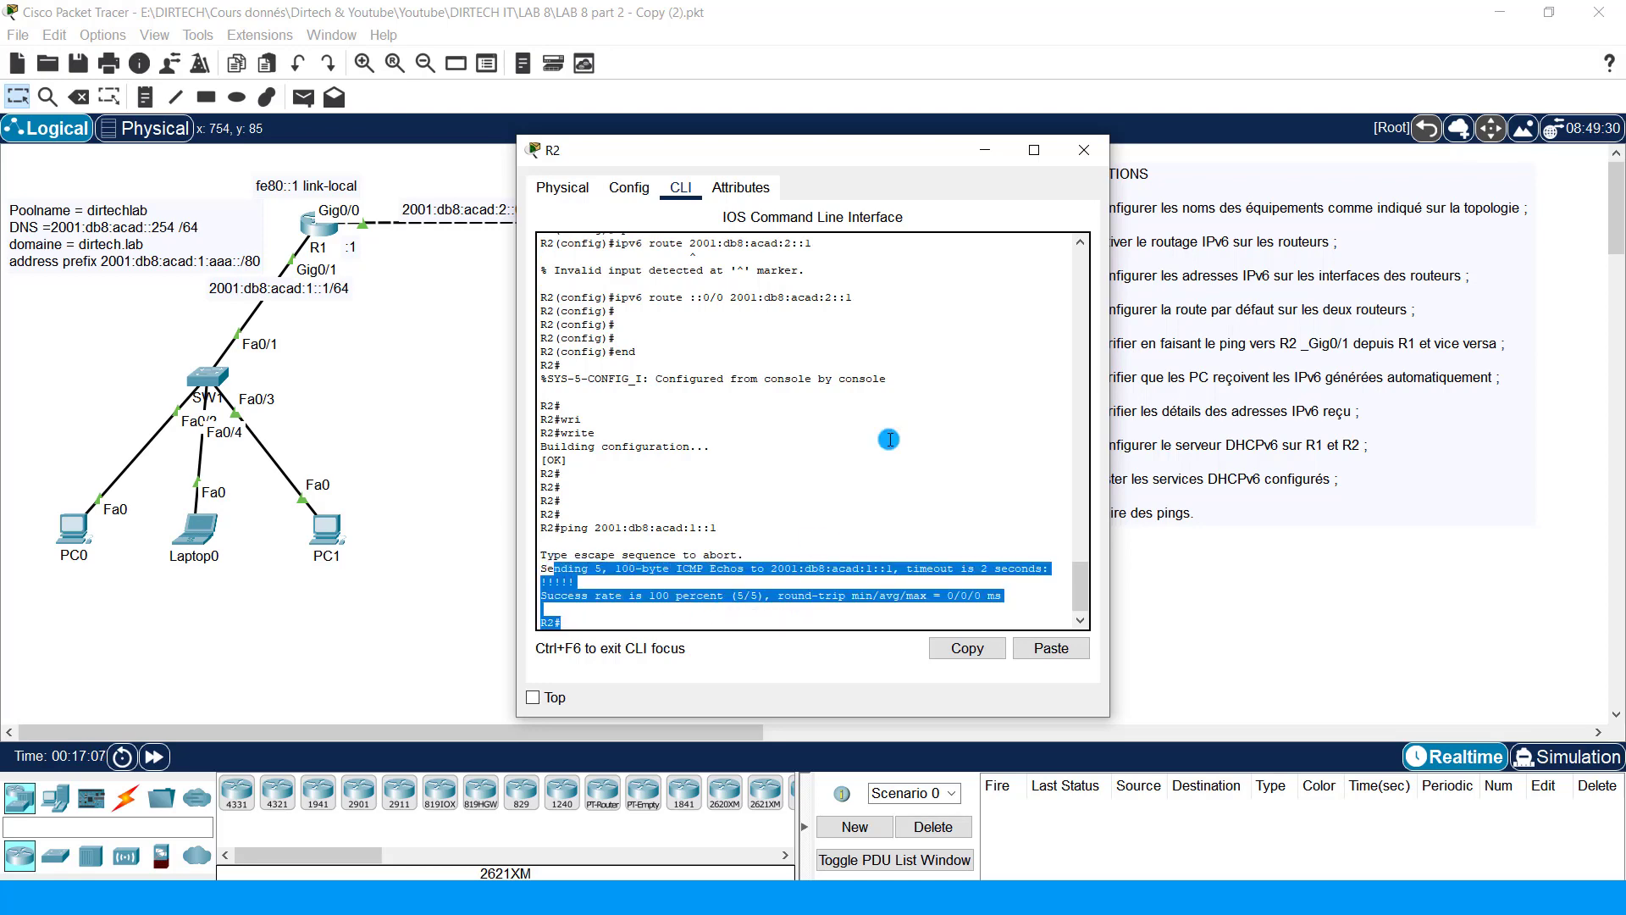
{"action": "left_click", "coordinate": [1088, 144]}
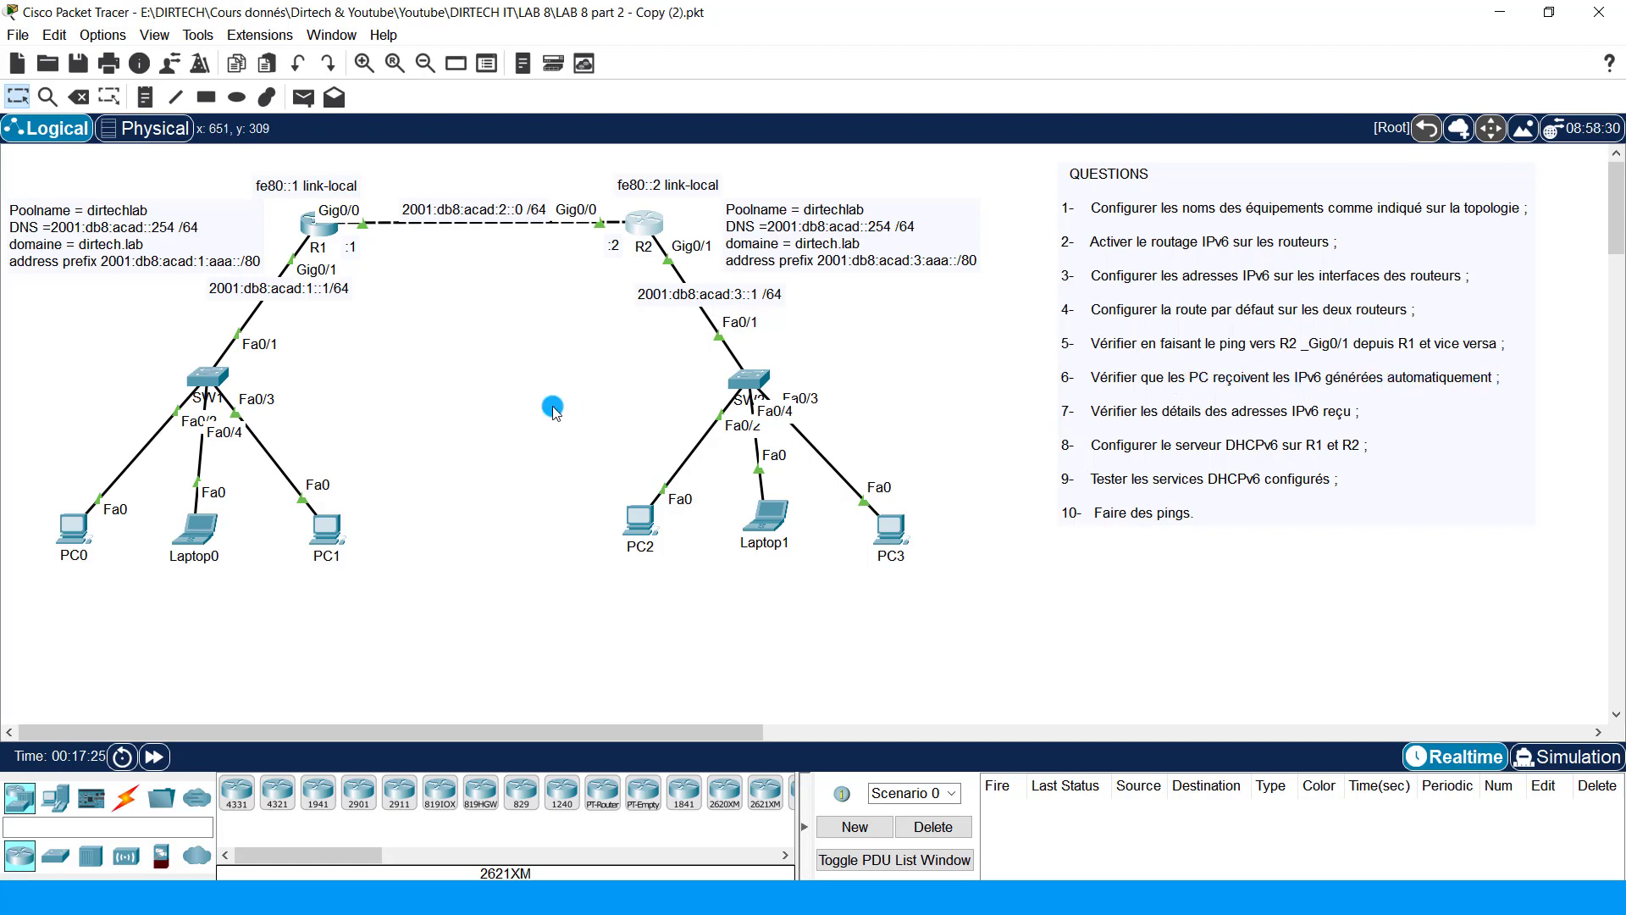
Step: Open PC0's IP configuration and set its IPv6 addressing to Automatic
{"action": "left_click", "coordinate": [74, 529]}
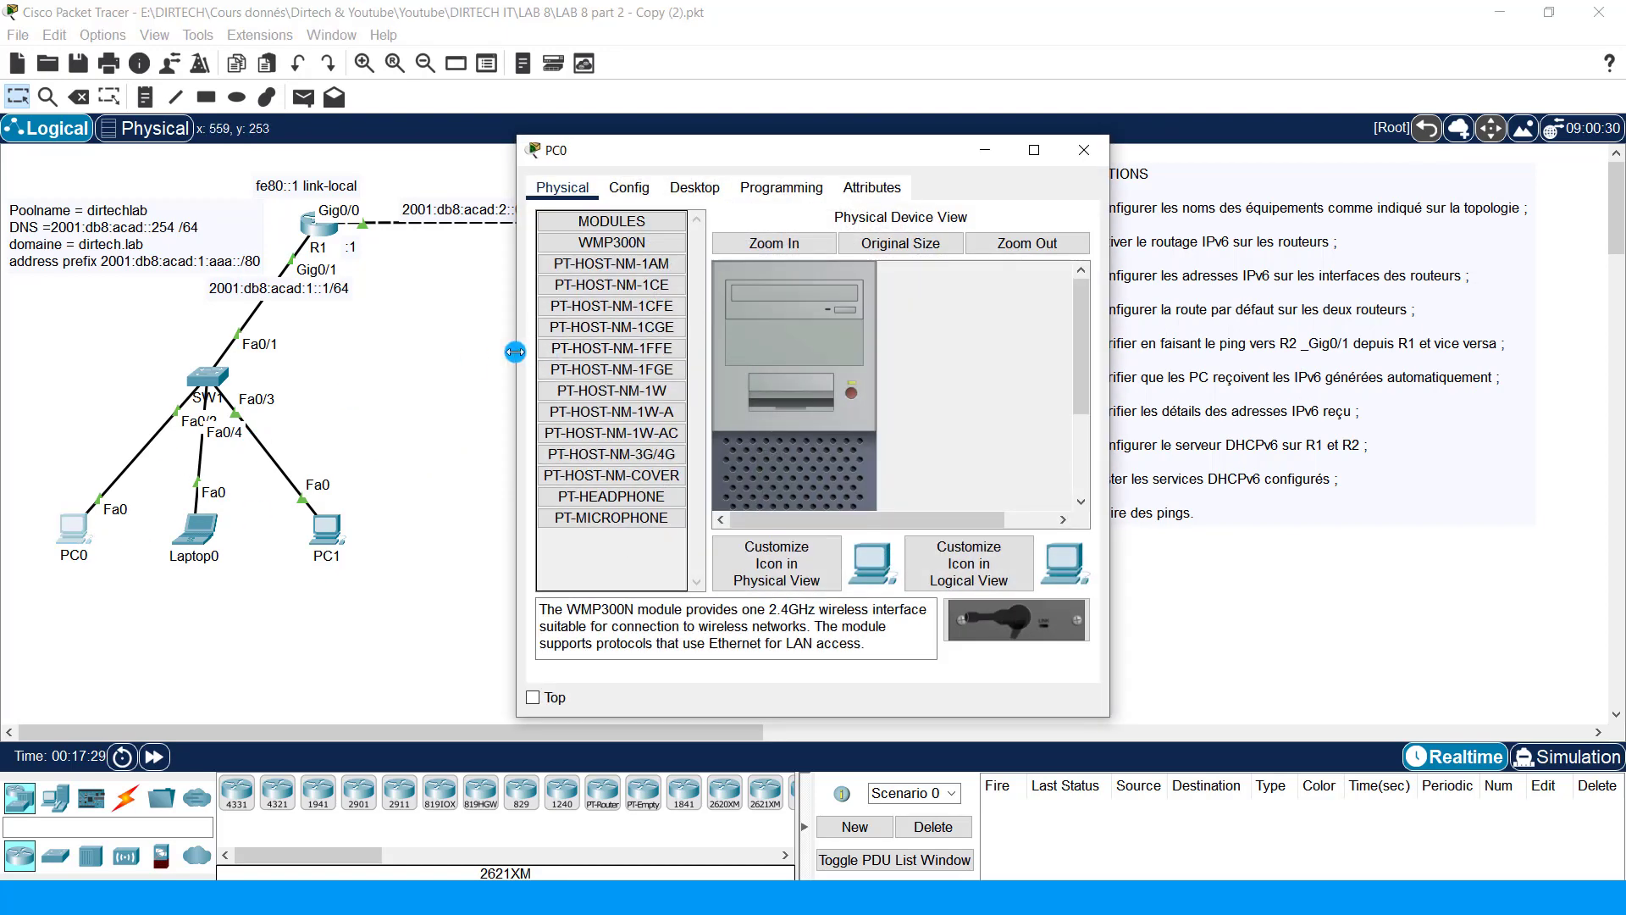
{"action": "left_click_drag", "start_coordinate": [518, 351], "coordinate": [182, 339]}
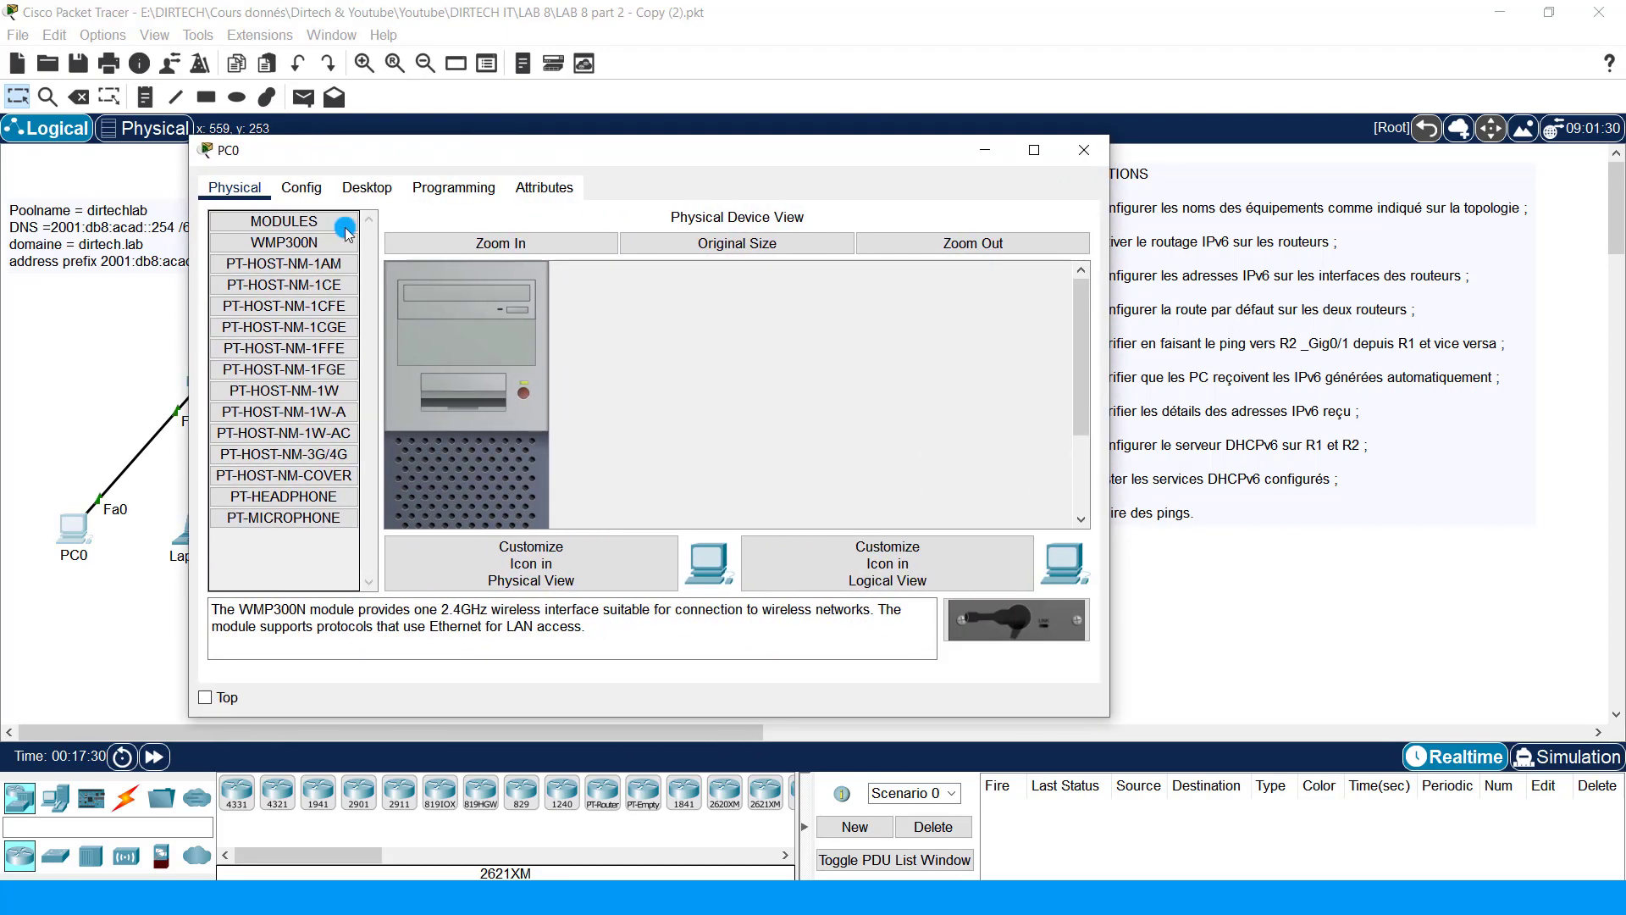
{"action": "left_click", "coordinate": [370, 192]}
{"action": "left_click", "coordinate": [294, 261]}
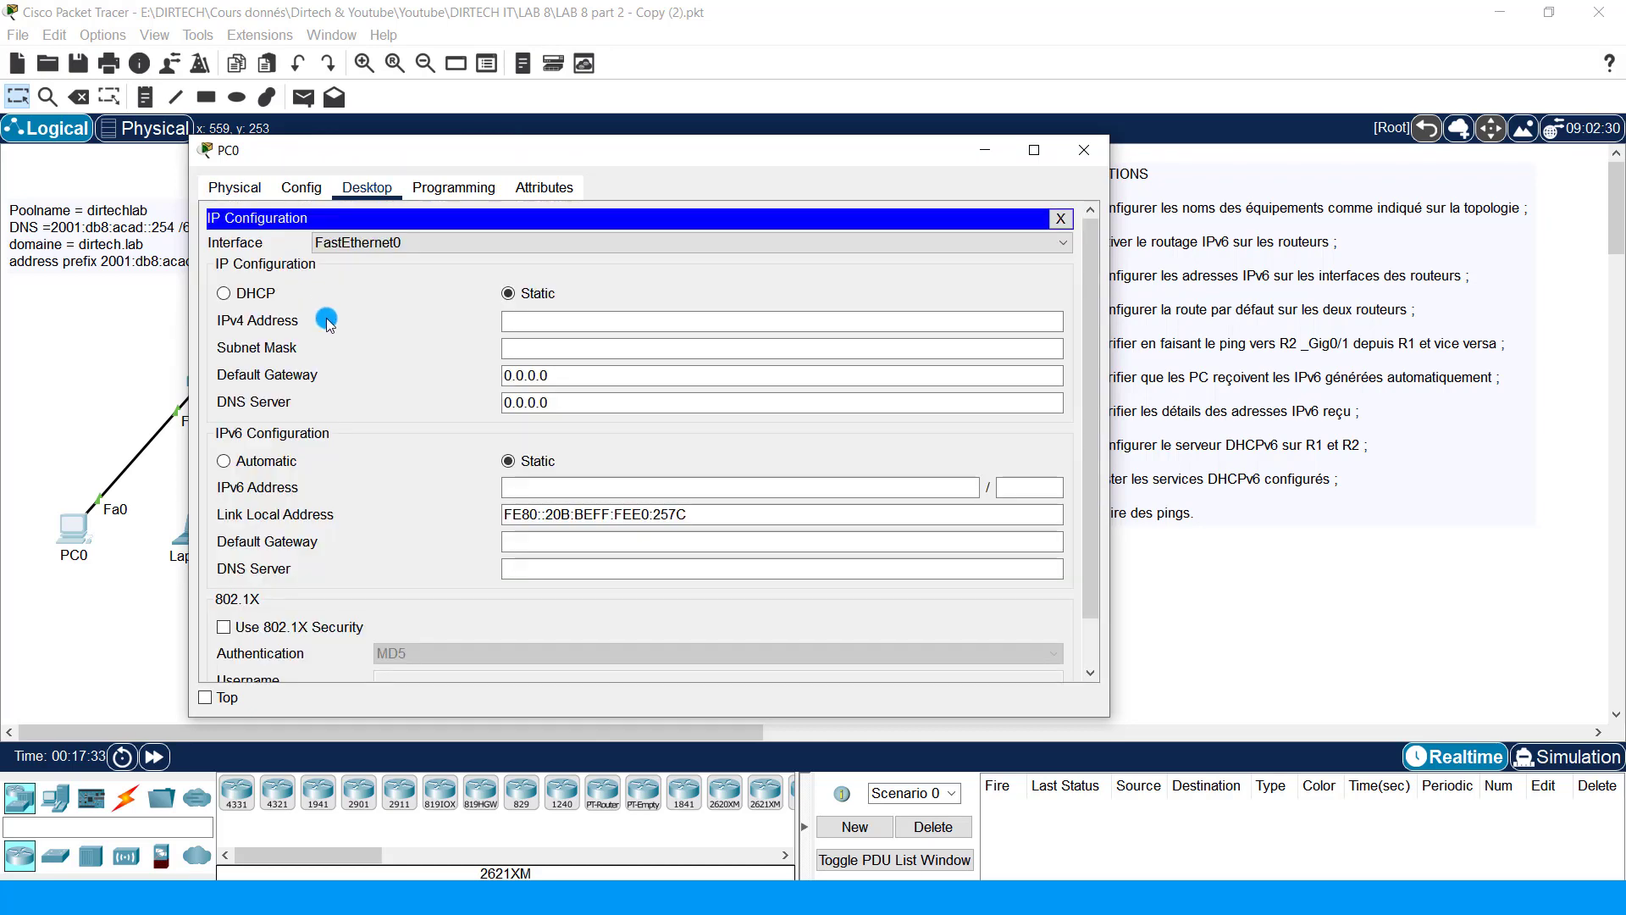
{"action": "left_click", "coordinate": [265, 466]}
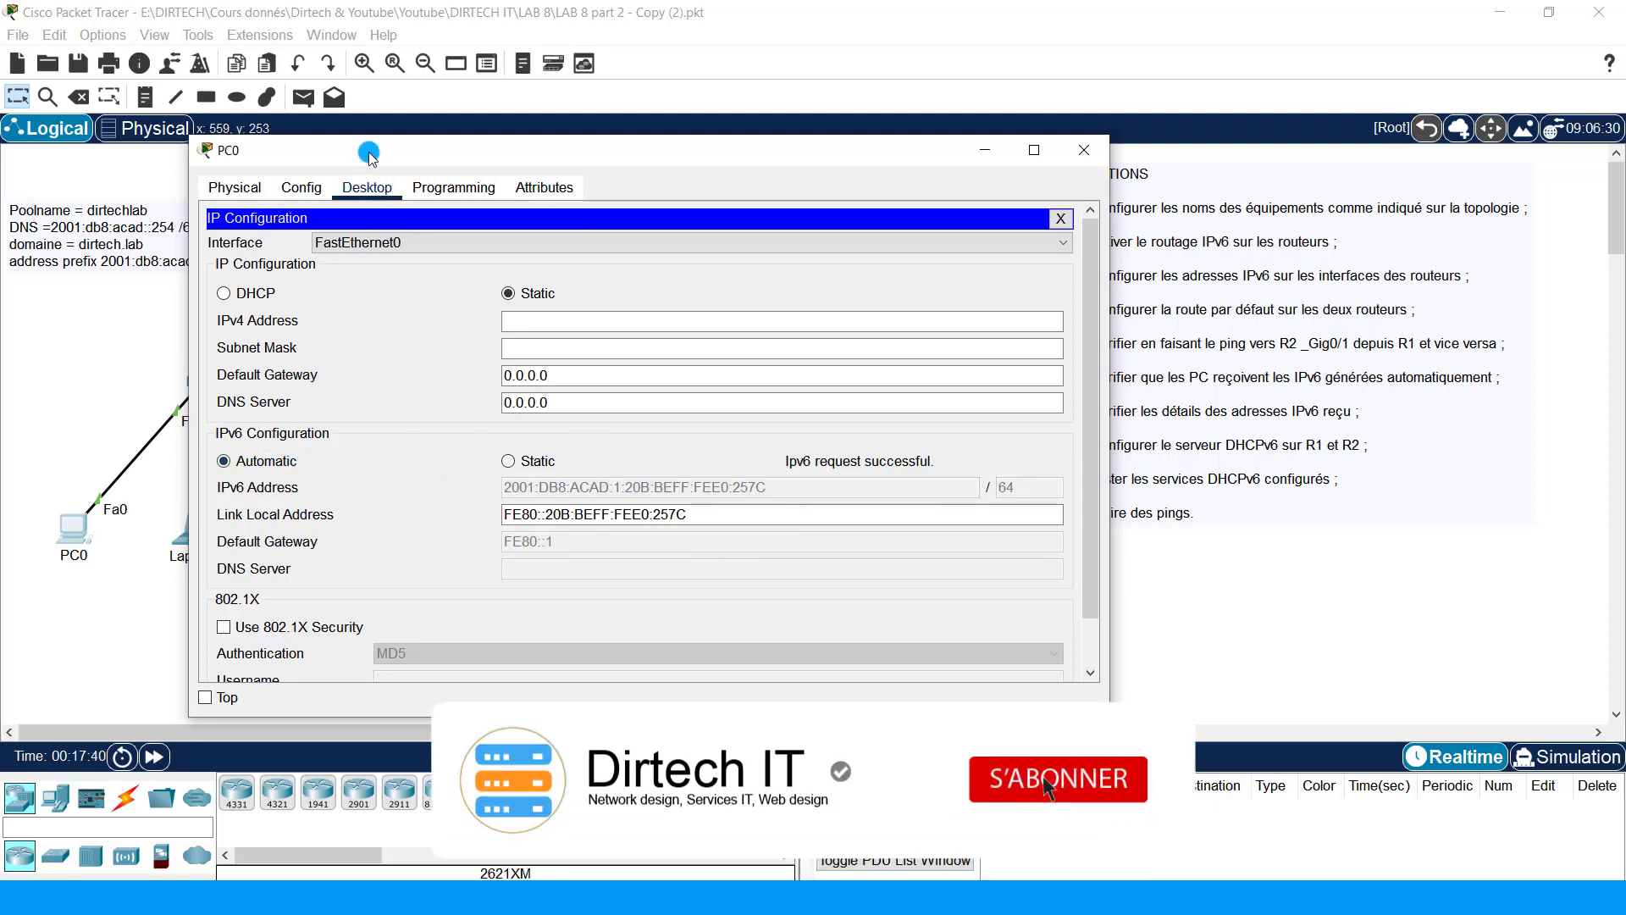
Step: Close PC0's IP configuration and move its window clear of R1's side of the topology
{"action": "left_click_drag", "start_coordinate": [366, 153], "coordinate": [906, 177]}
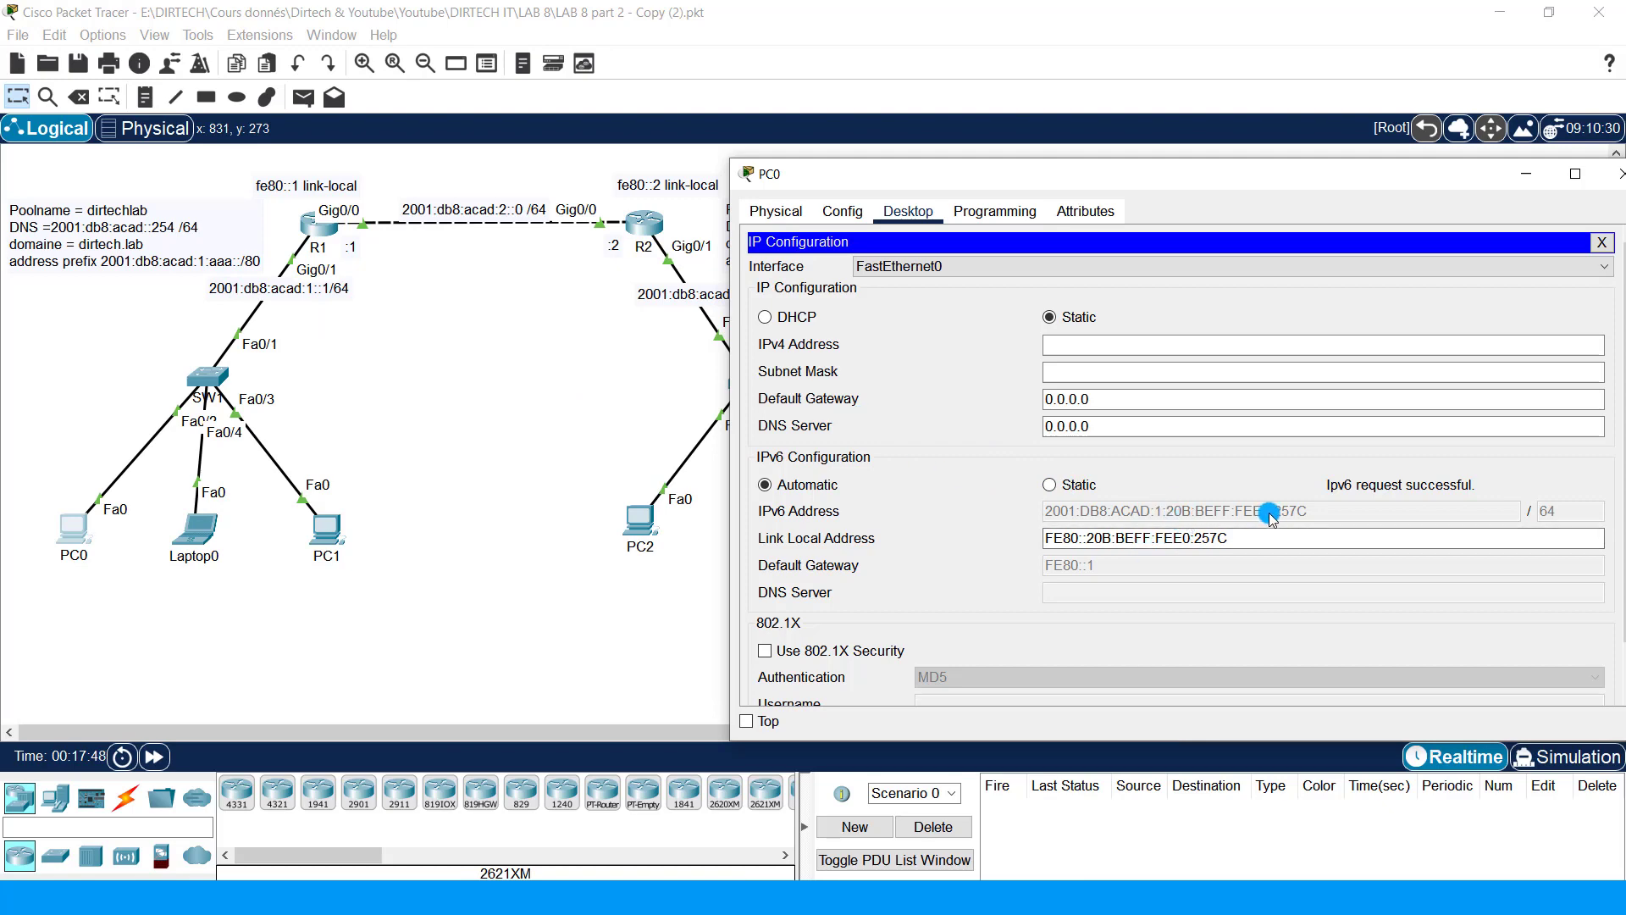
{"action": "left_click", "coordinate": [1602, 242]}
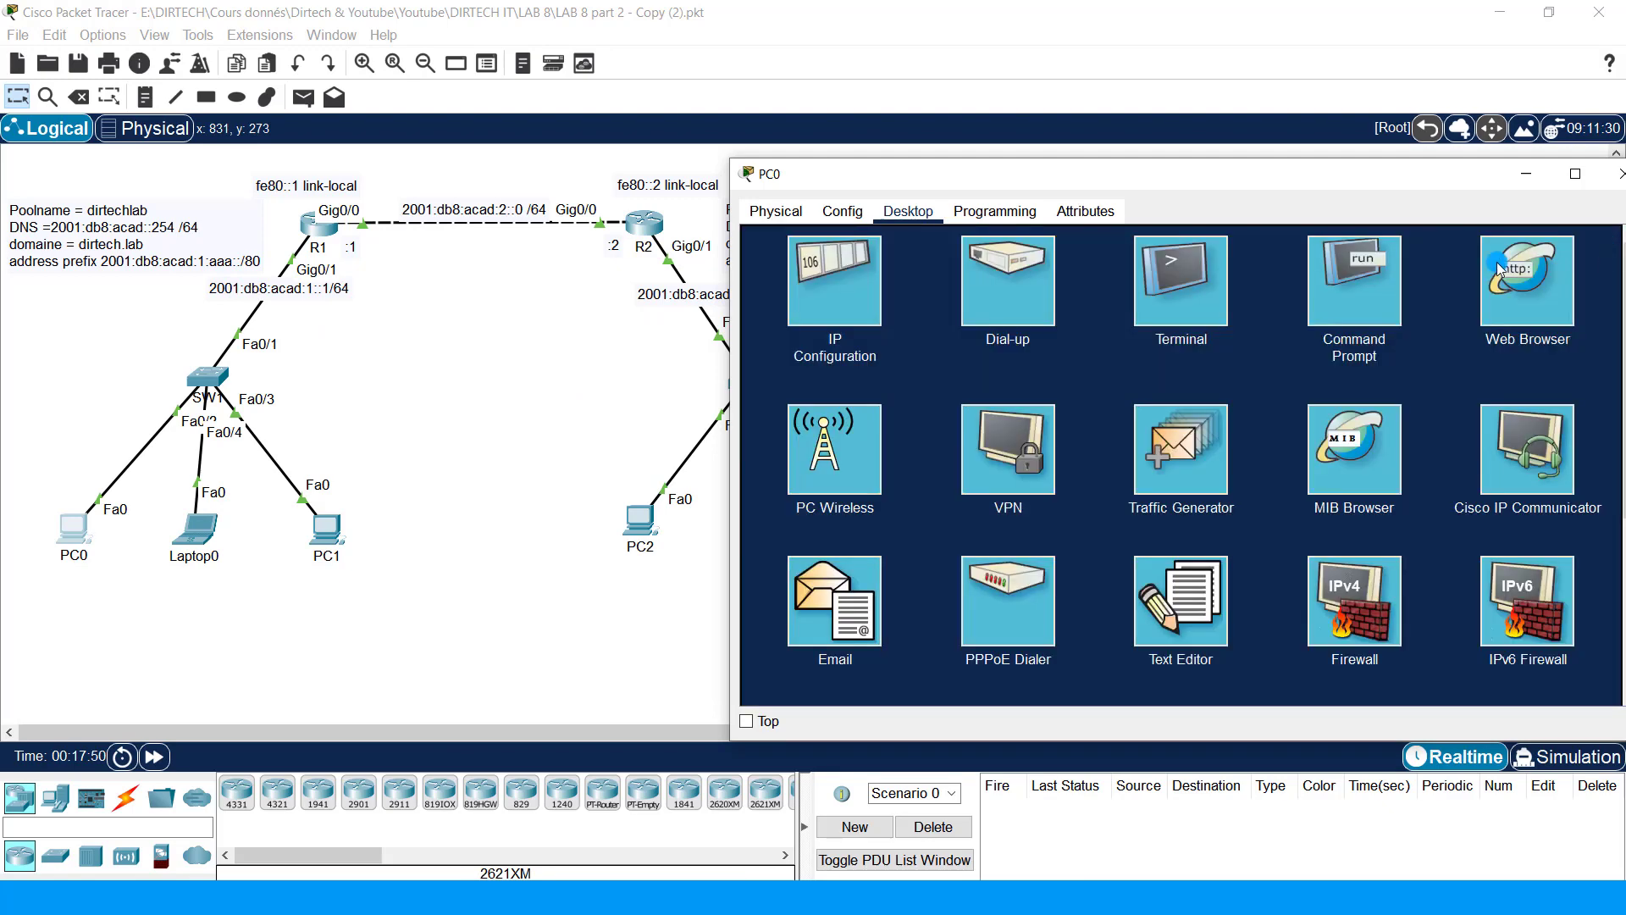
{"action": "left_click_drag", "start_coordinate": [1221, 175], "coordinate": [520, 224]}
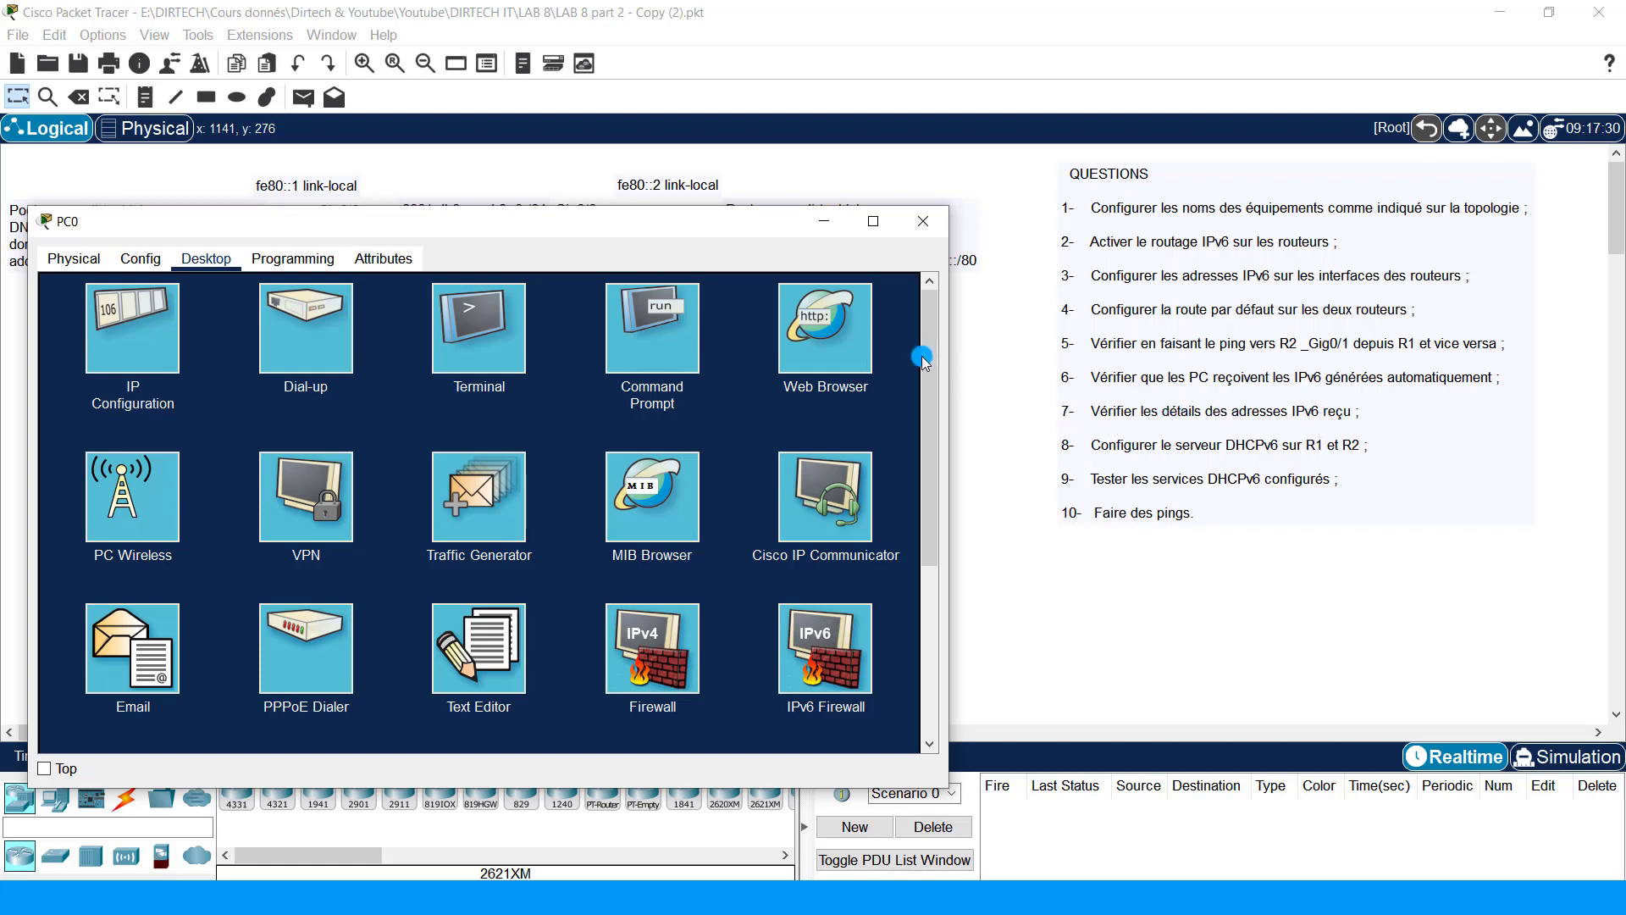
{"action": "left_click_drag", "start_coordinate": [713, 222], "coordinate": [1328, 154]}
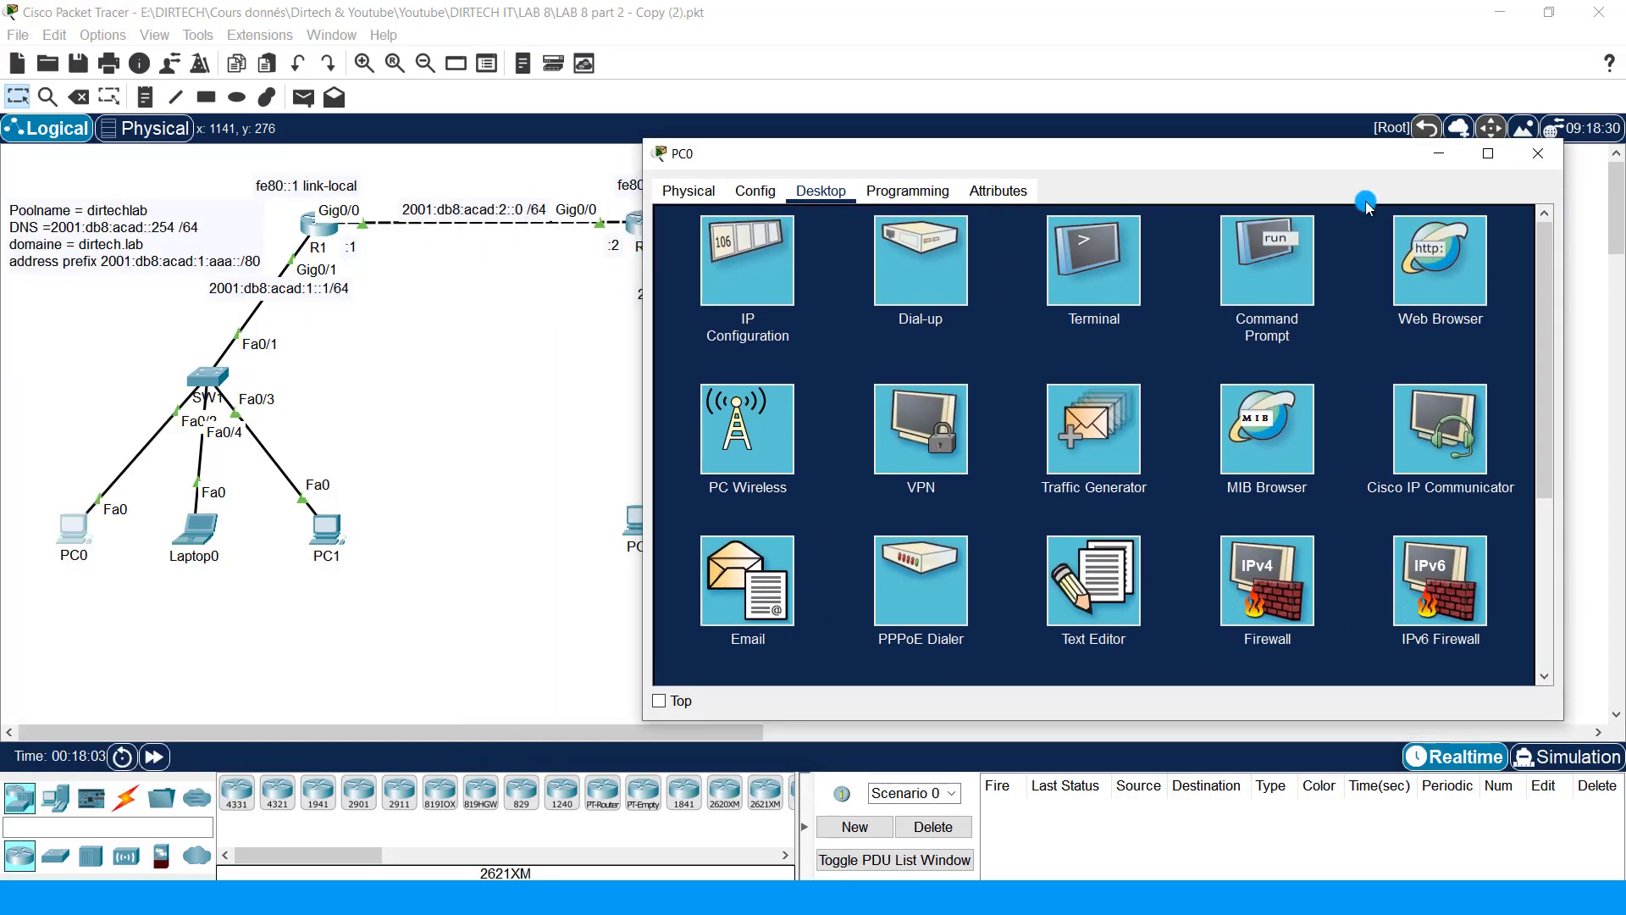
Step: Open PC0's Command Prompt and run ipconfig /all
{"action": "left_click", "coordinate": [1262, 273]}
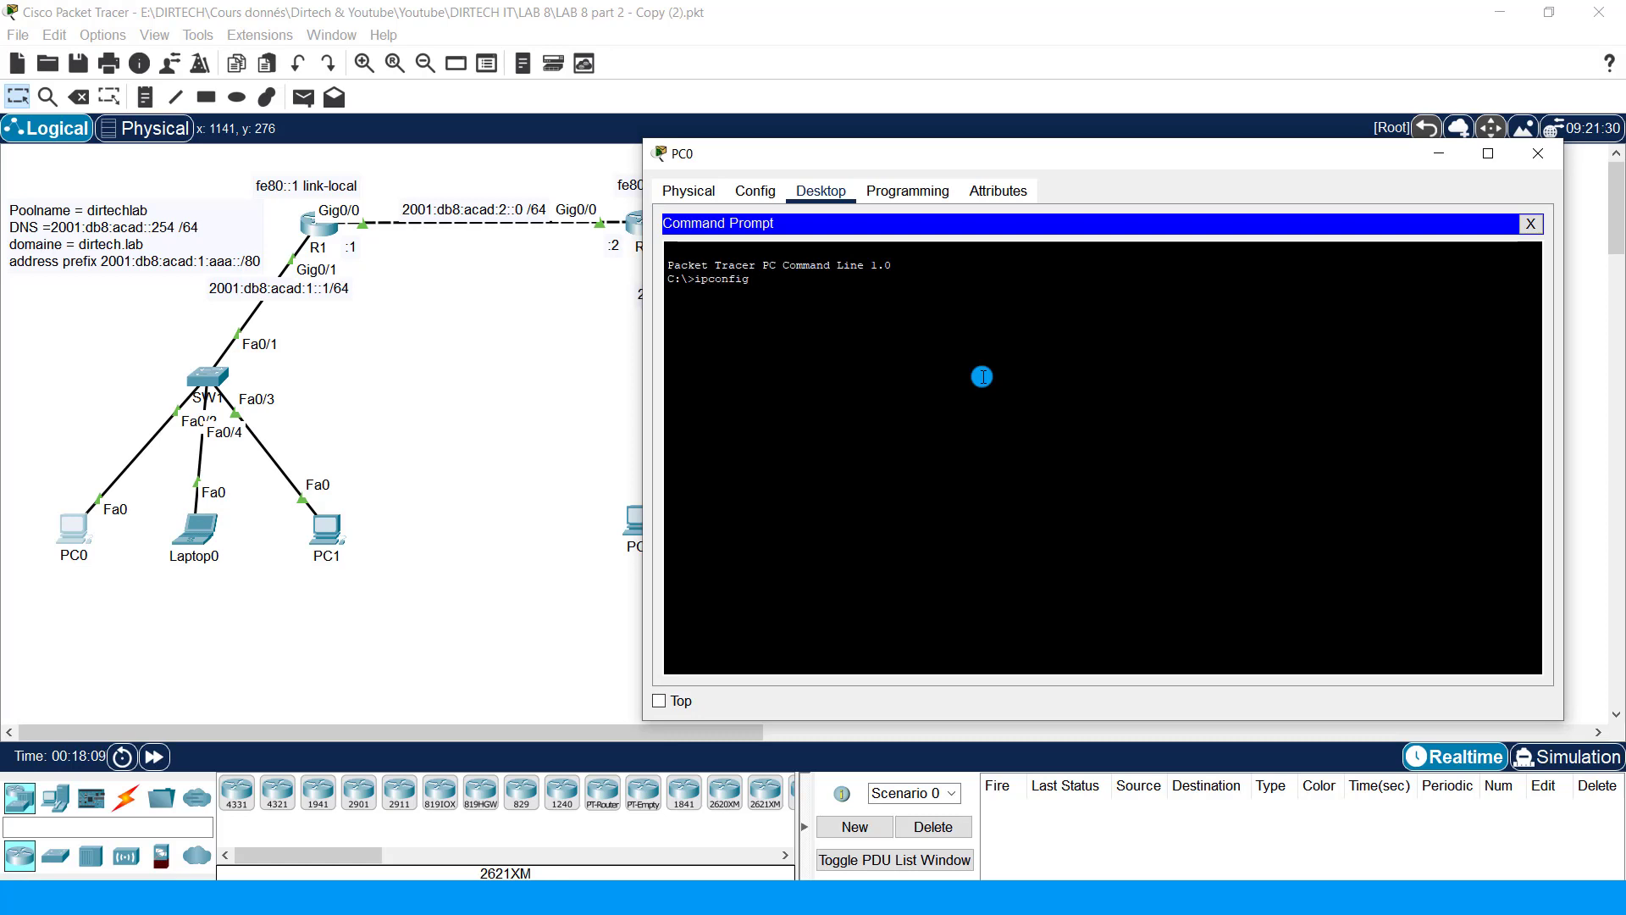
{"action": "type", "text": "ipconfig /all"}
{"action": "key", "text": "Return"}
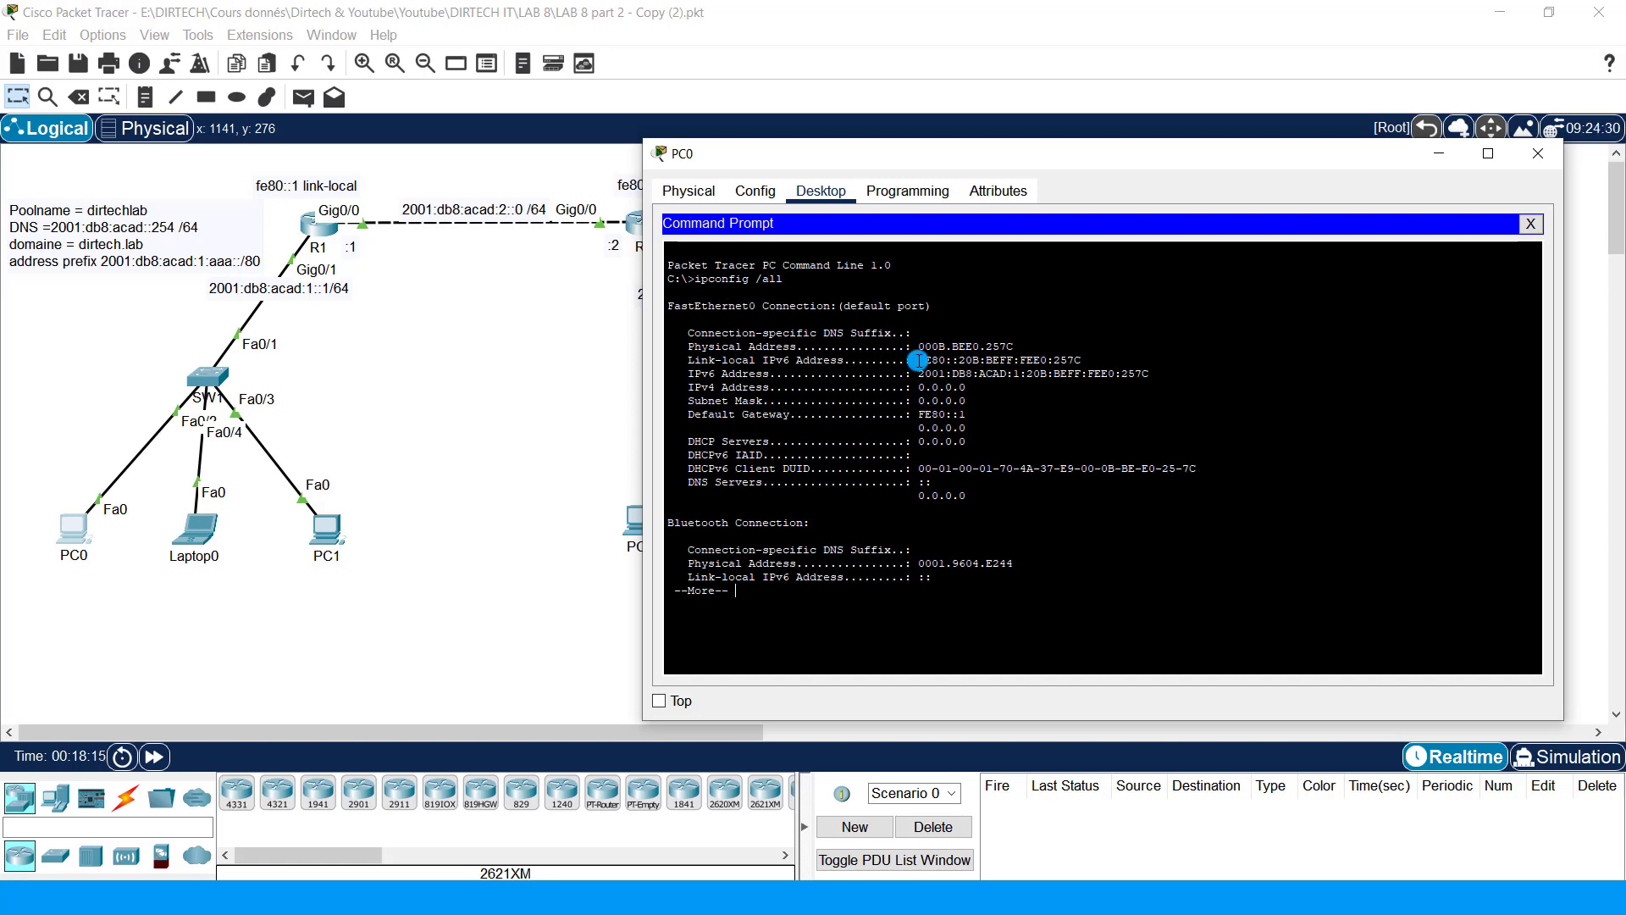
Step: Compare PC0's physical address with its link-local and global IPv6 addresses in the output, and close PC0's window
{"action": "left_click_drag", "start_coordinate": [738, 351], "coordinate": [900, 363]}
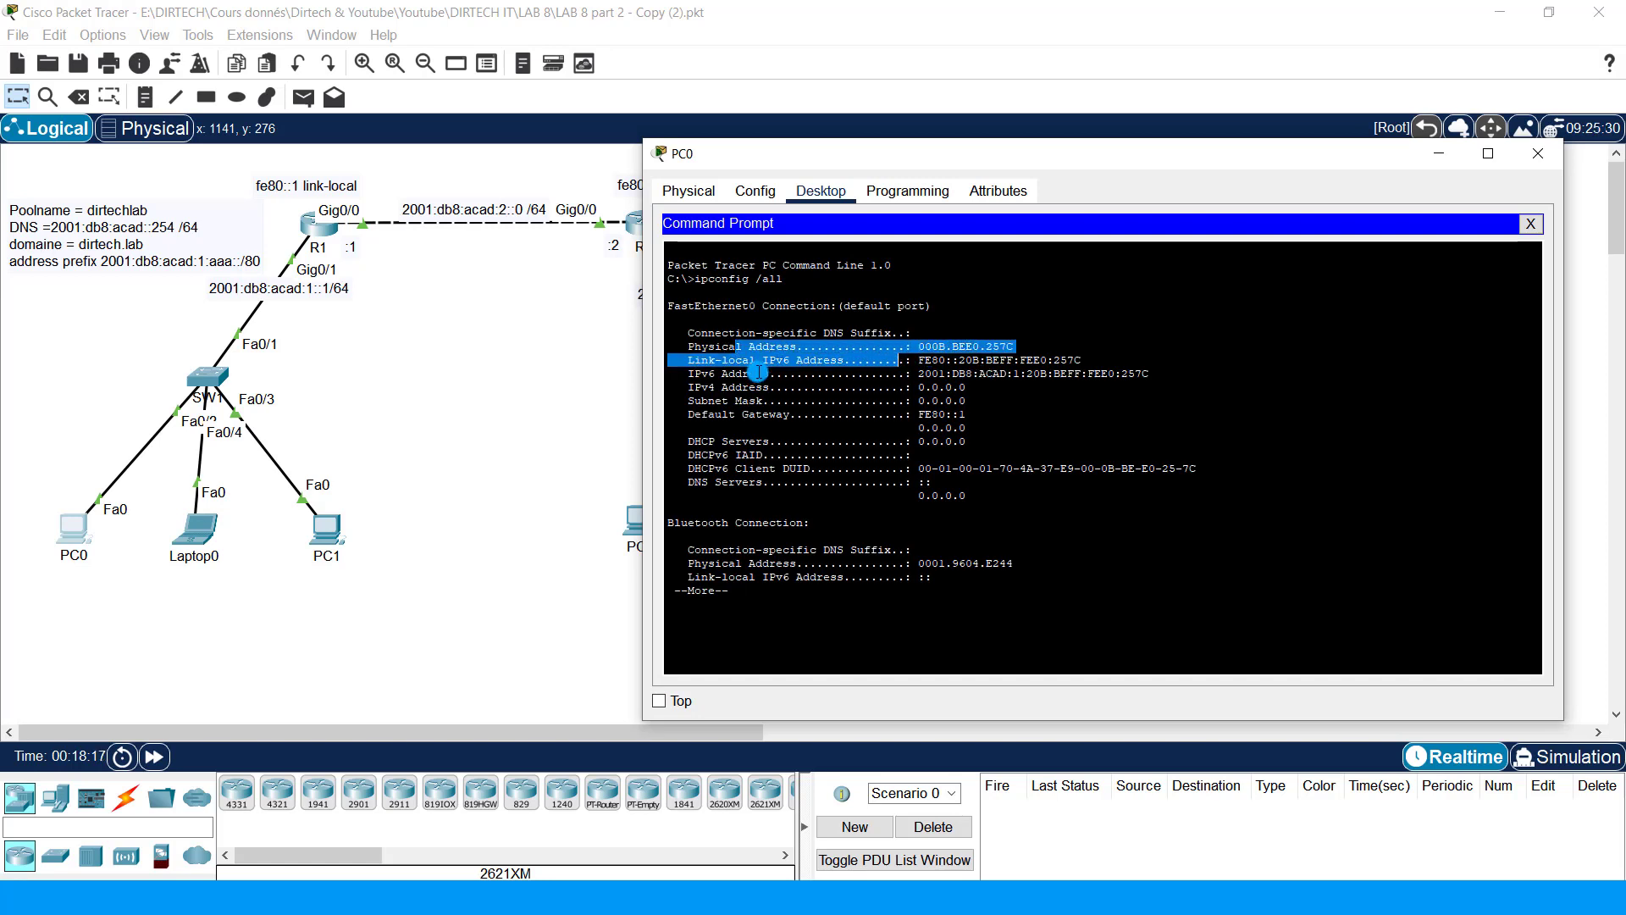
{"action": "left_click", "coordinate": [757, 343]}
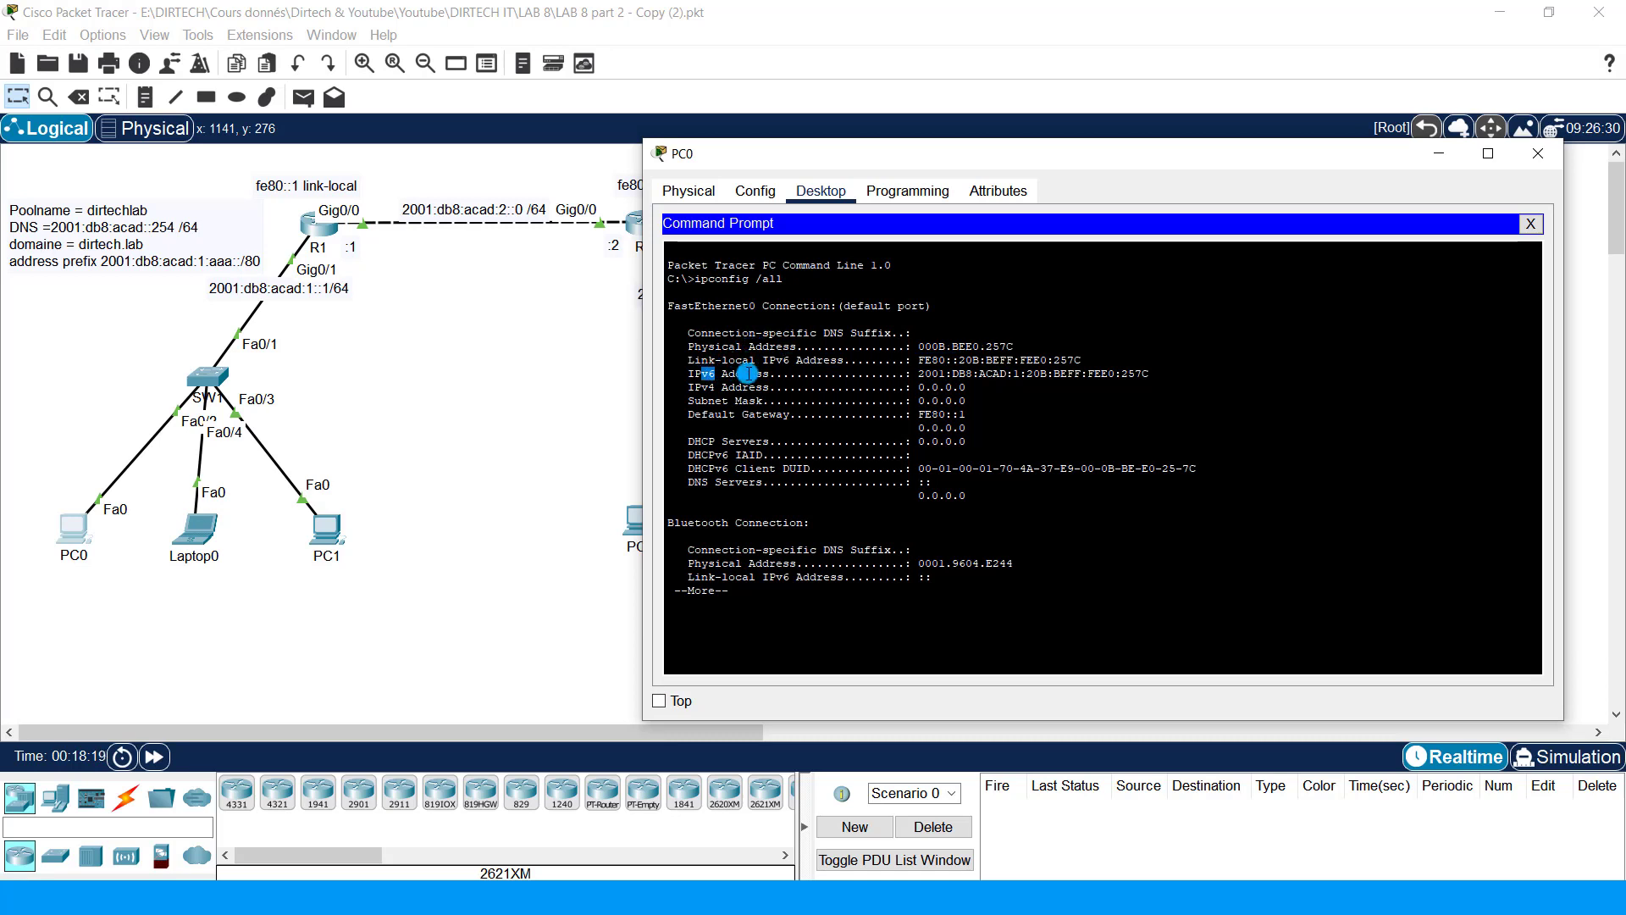
{"action": "left_click_drag", "start_coordinate": [746, 373], "coordinate": [803, 373]}
{"action": "left_click_drag", "start_coordinate": [919, 373], "coordinate": [1154, 376]}
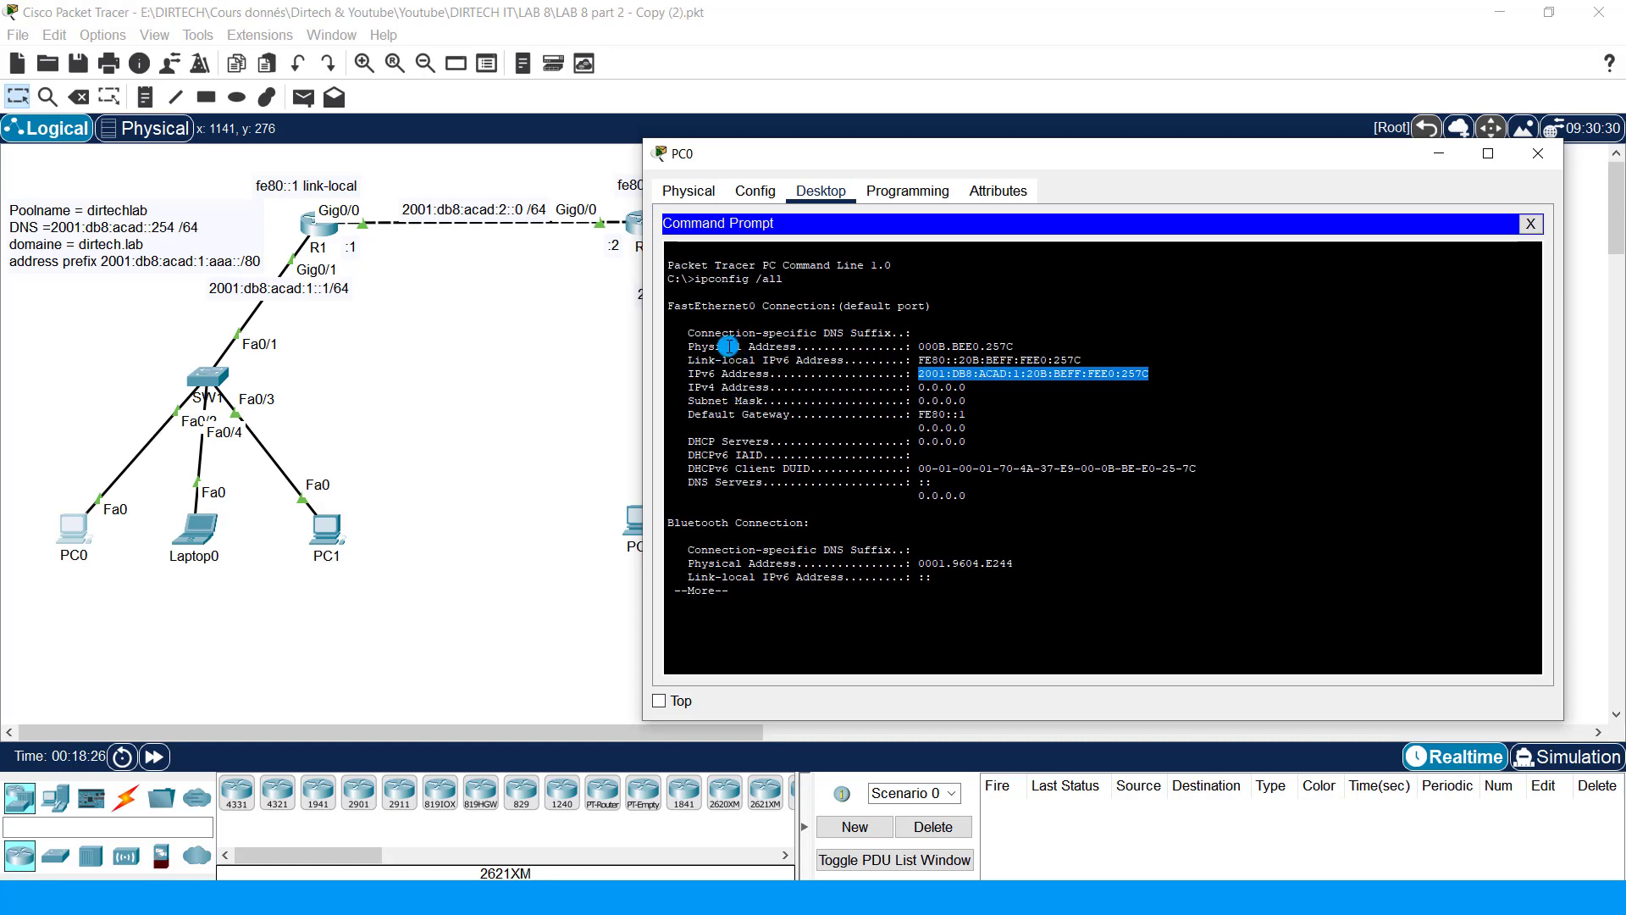
{"action": "left_click_drag", "start_coordinate": [920, 349], "coordinate": [1026, 364]}
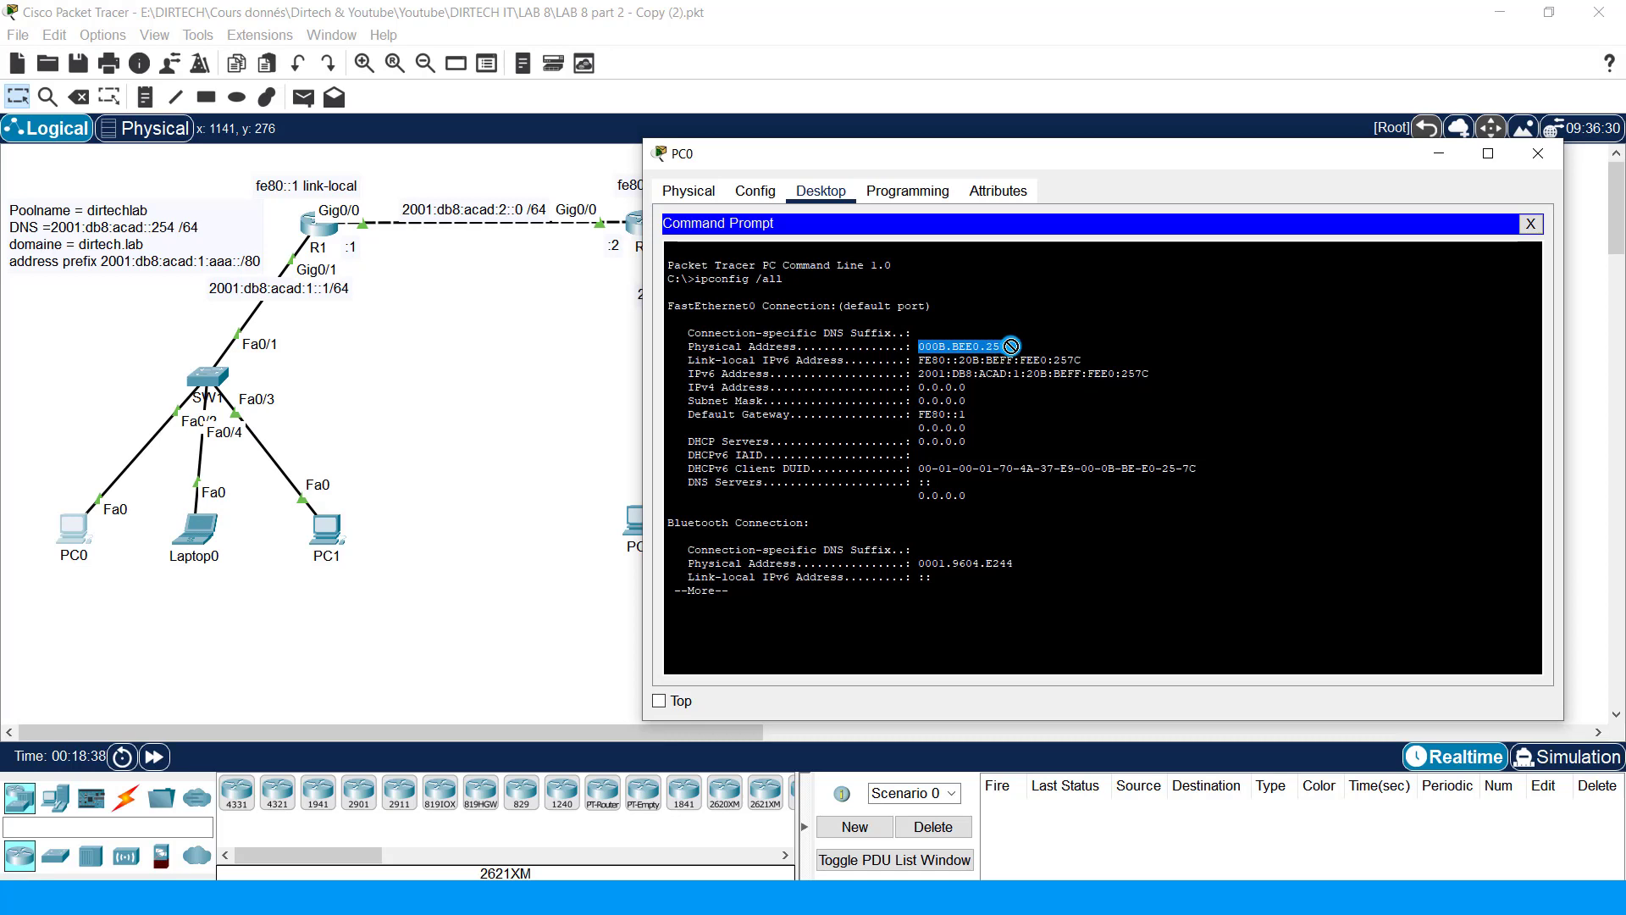
{"action": "left_click_drag", "start_coordinate": [1122, 378], "coordinate": [1144, 375]}
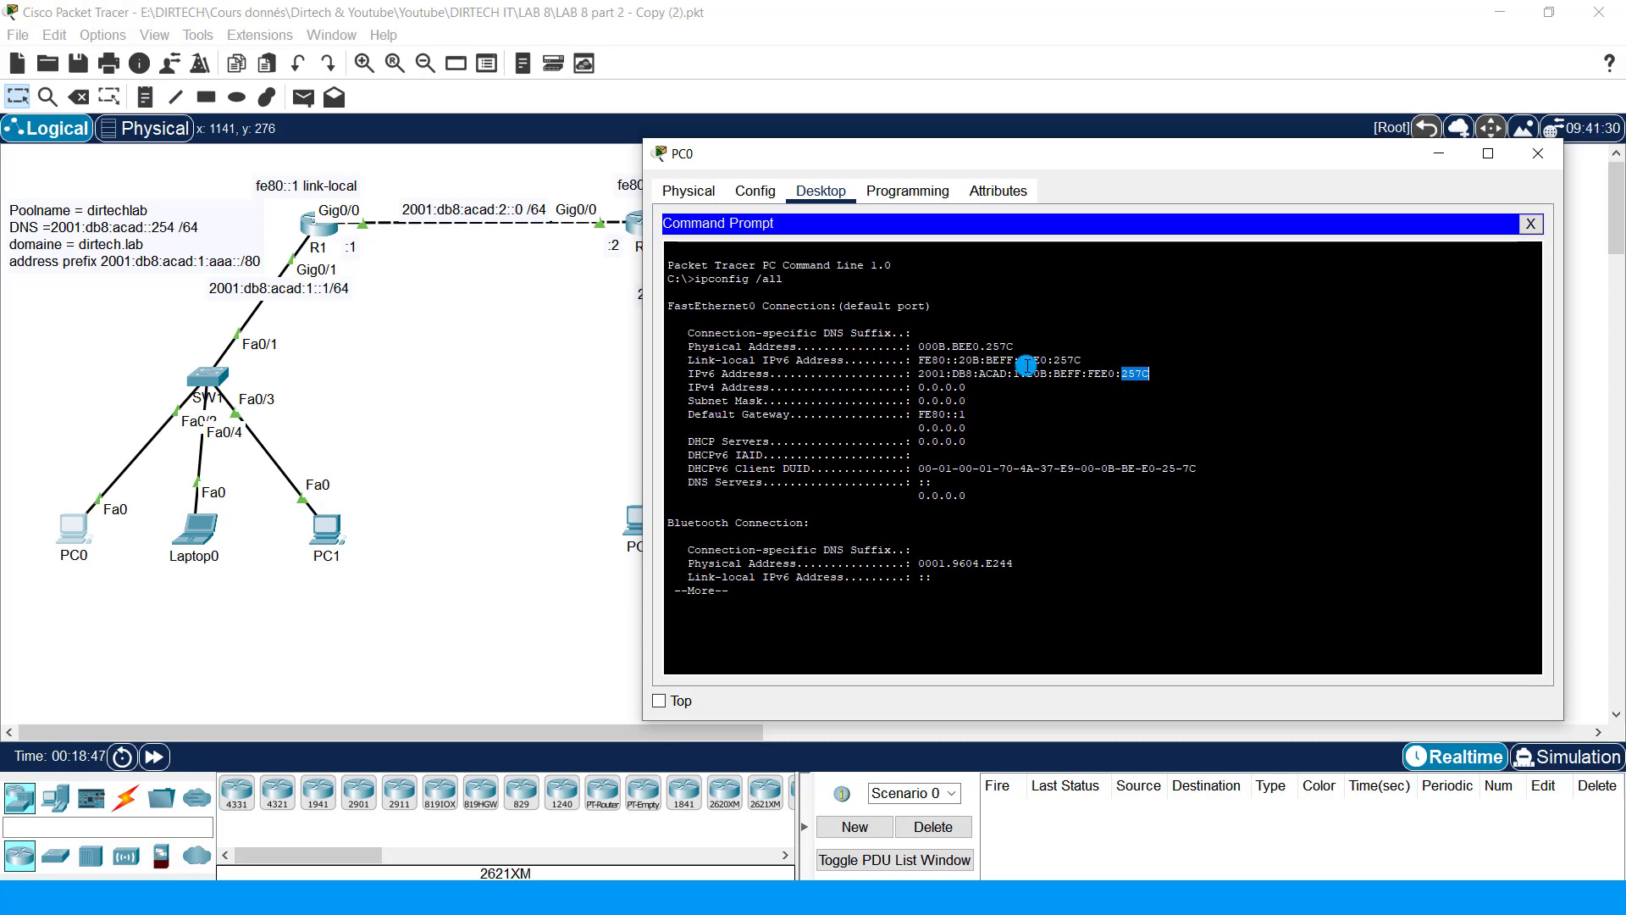
{"action": "left_click", "coordinate": [1531, 224]}
{"action": "left_click", "coordinate": [1539, 155]}
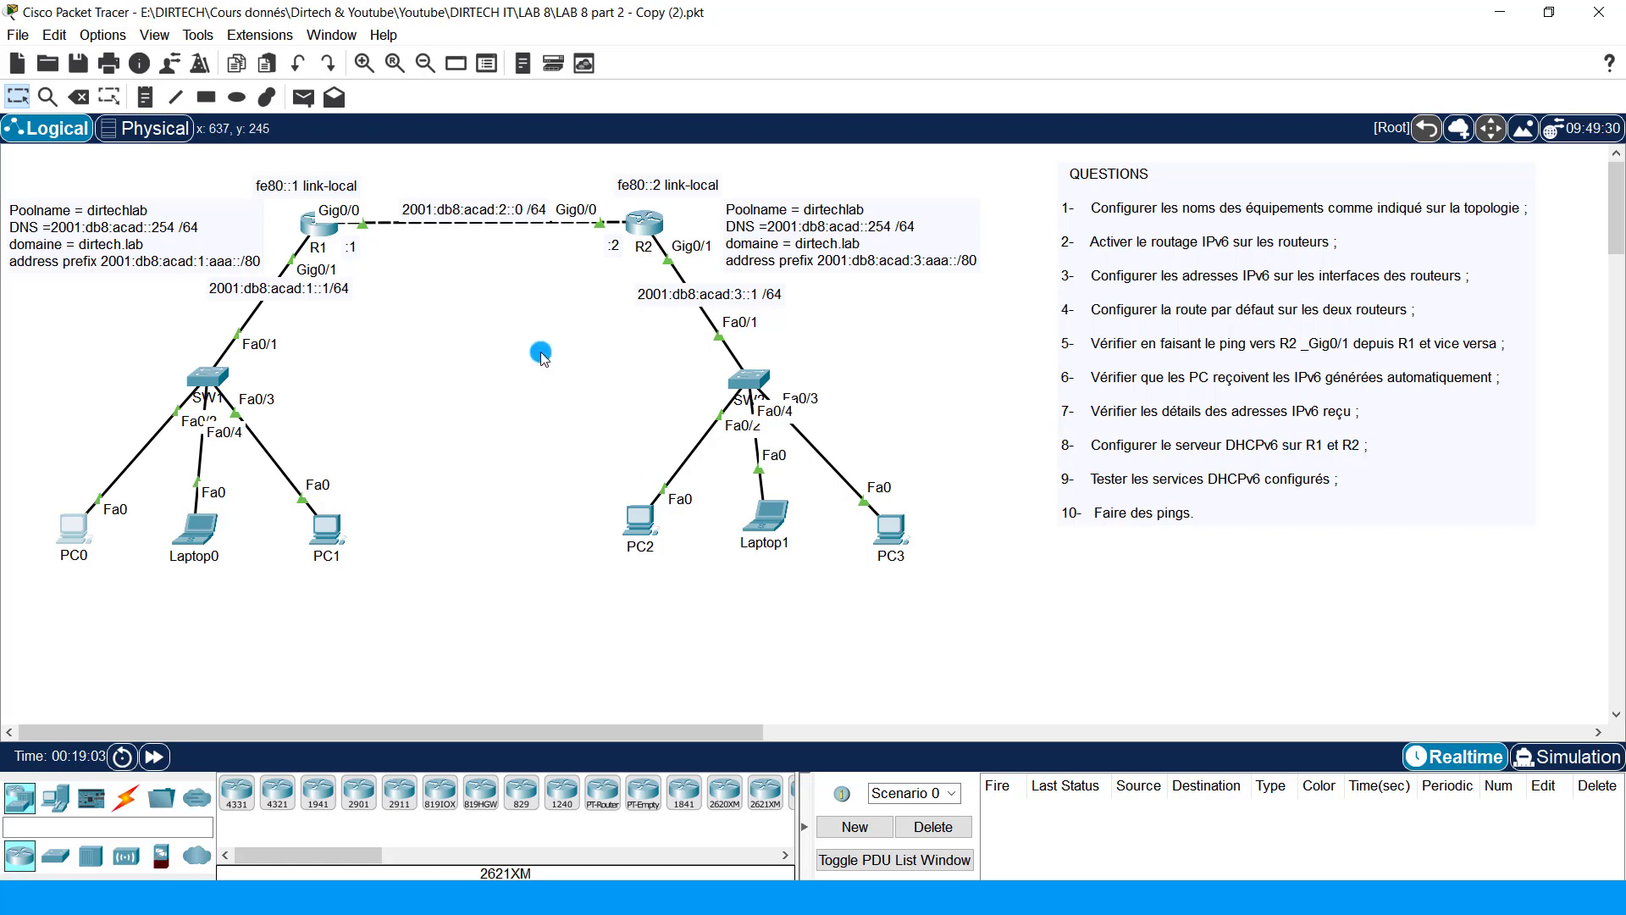
Step: Open R1's command line and move its window clear of R1's side of the topology
{"action": "left_click", "coordinate": [316, 231]}
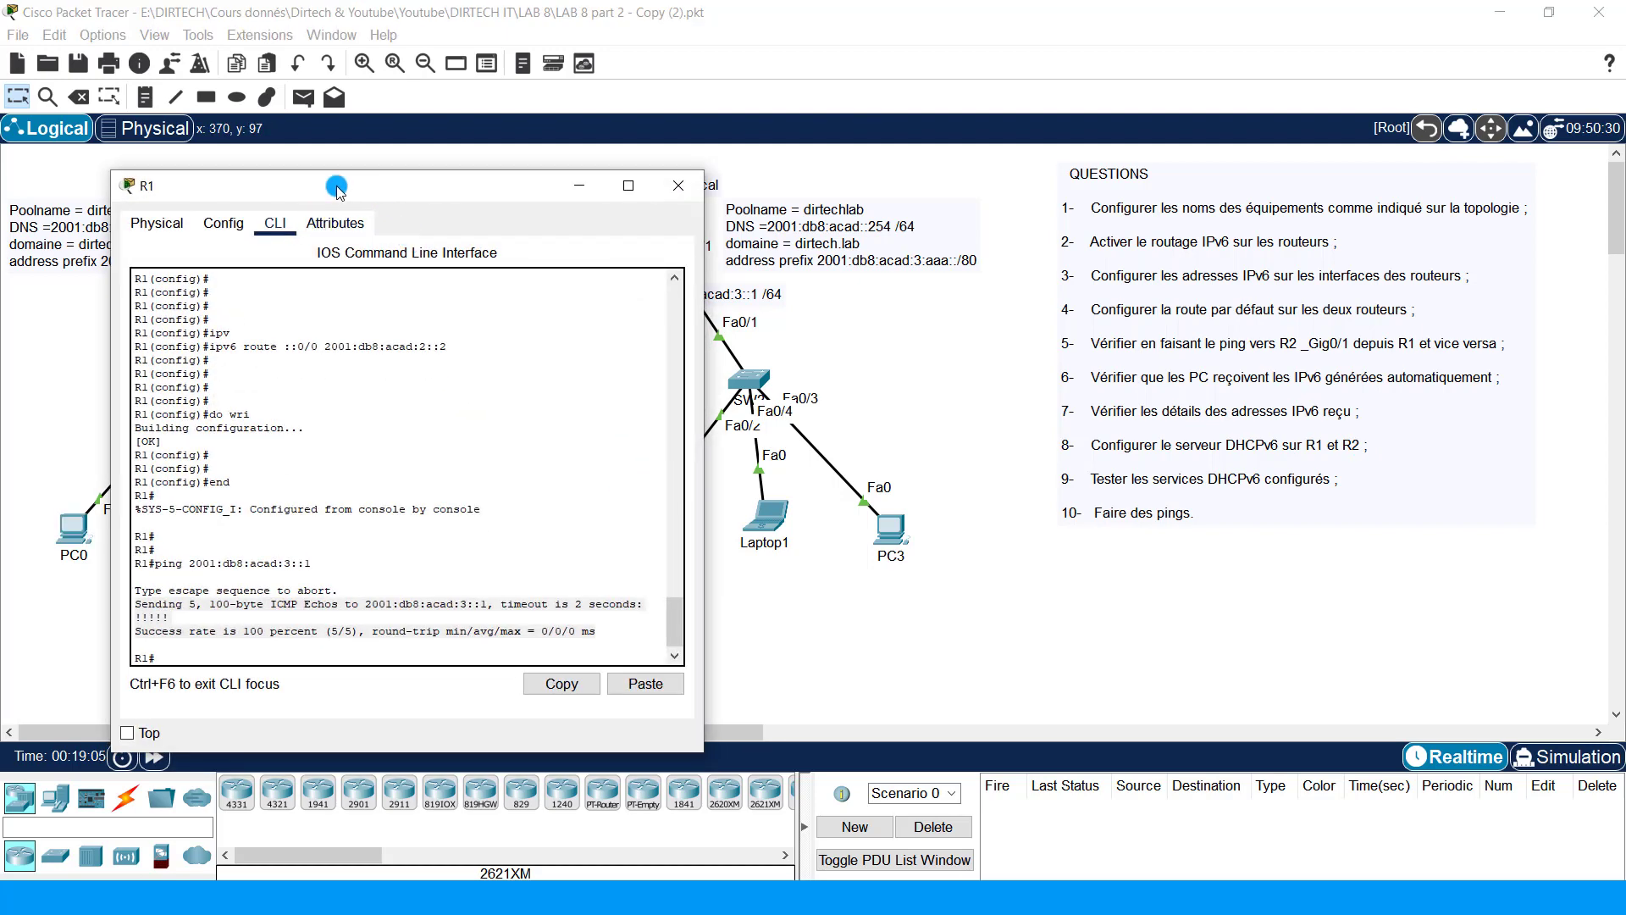
{"action": "left_click_drag", "start_coordinate": [334, 183], "coordinate": [756, 163]}
{"action": "key", "text": "Return"}
{"action": "key", "text": "Return"}
{"action": "key", "text": "Return"}
{"action": "key", "text": "Return"}
{"action": "key", "text": "Return"}
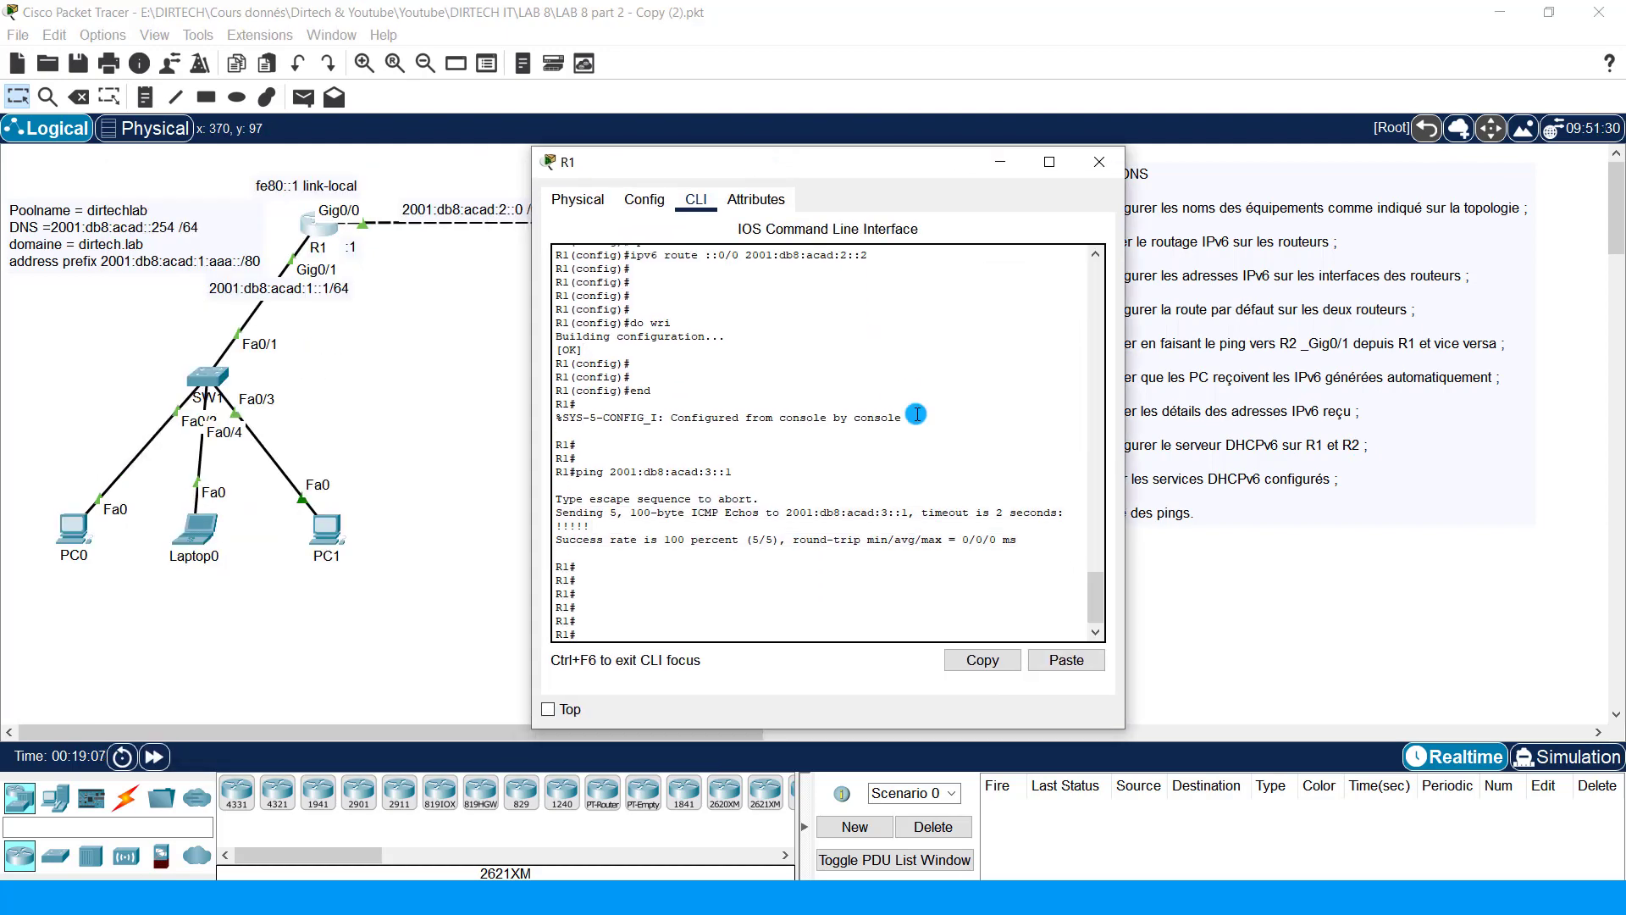
Step: Enter global configuration mode on R1 with configure terminal
{"action": "type", "text": "confi"}
{"action": "key", "text": "Tab"}
{"action": "type", "text": "t"}
{"action": "key", "text": "Tab"}
{"action": "key", "text": "Return"}
{"action": "key", "text": "Return"}
{"action": "key", "text": "Return"}
{"action": "key", "text": "Return"}
{"action": "key", "text": "Return"}
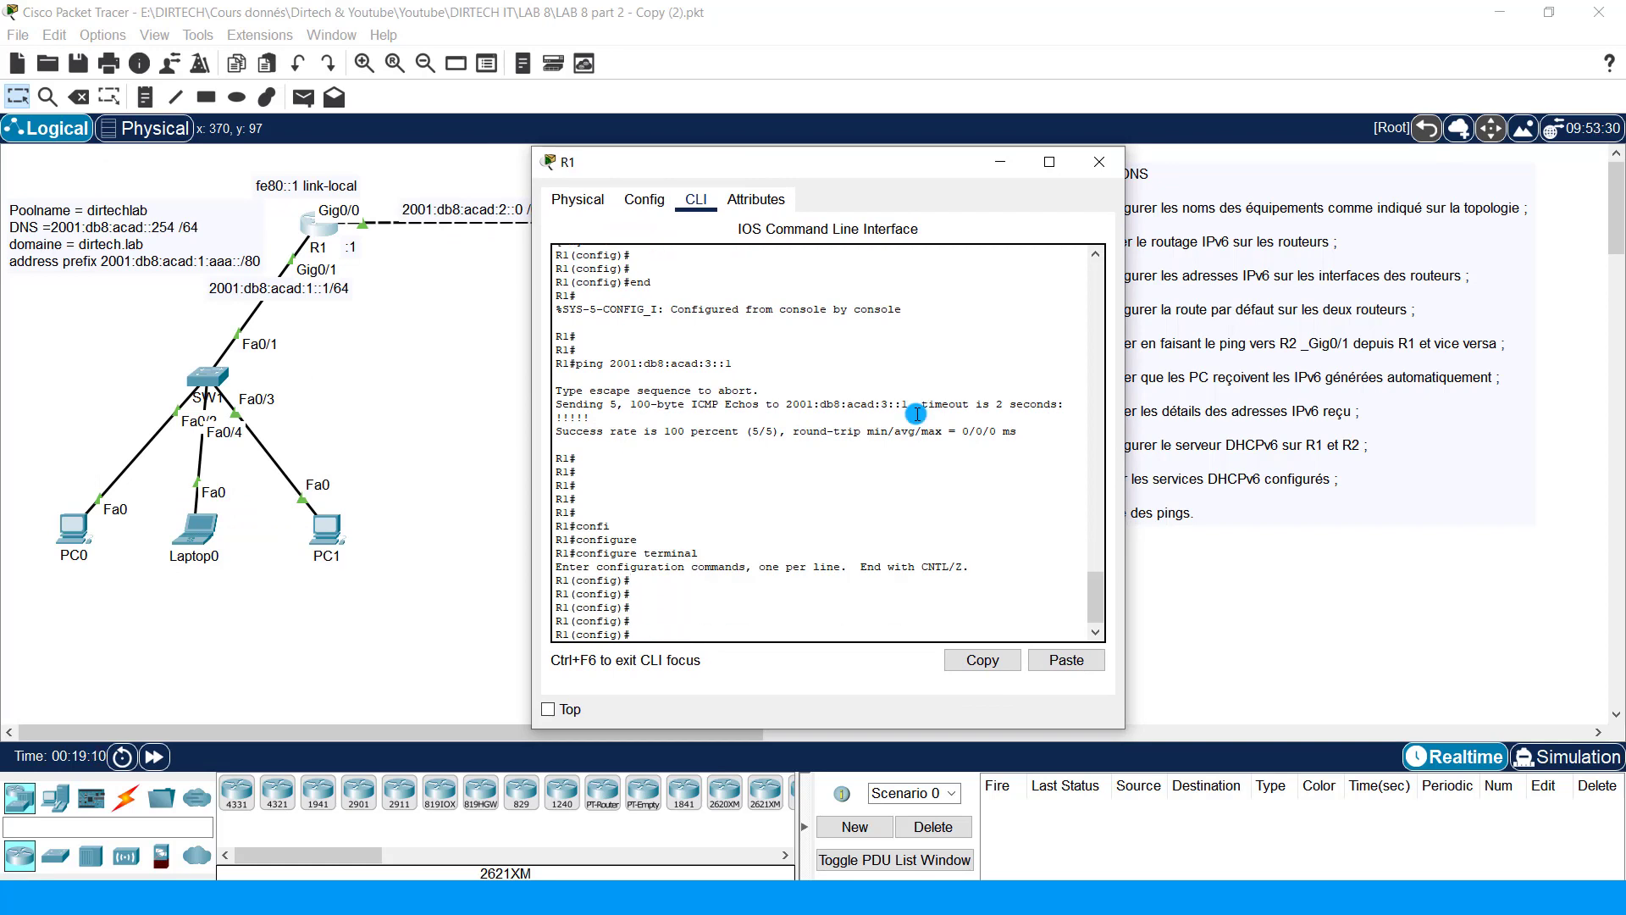
Step: Create the DHCPv6 pool dirtechlab on R1 with ipv6 dhcp pool
{"action": "type", "text": "ipv"}
{"action": "key", "text": "Tab"}
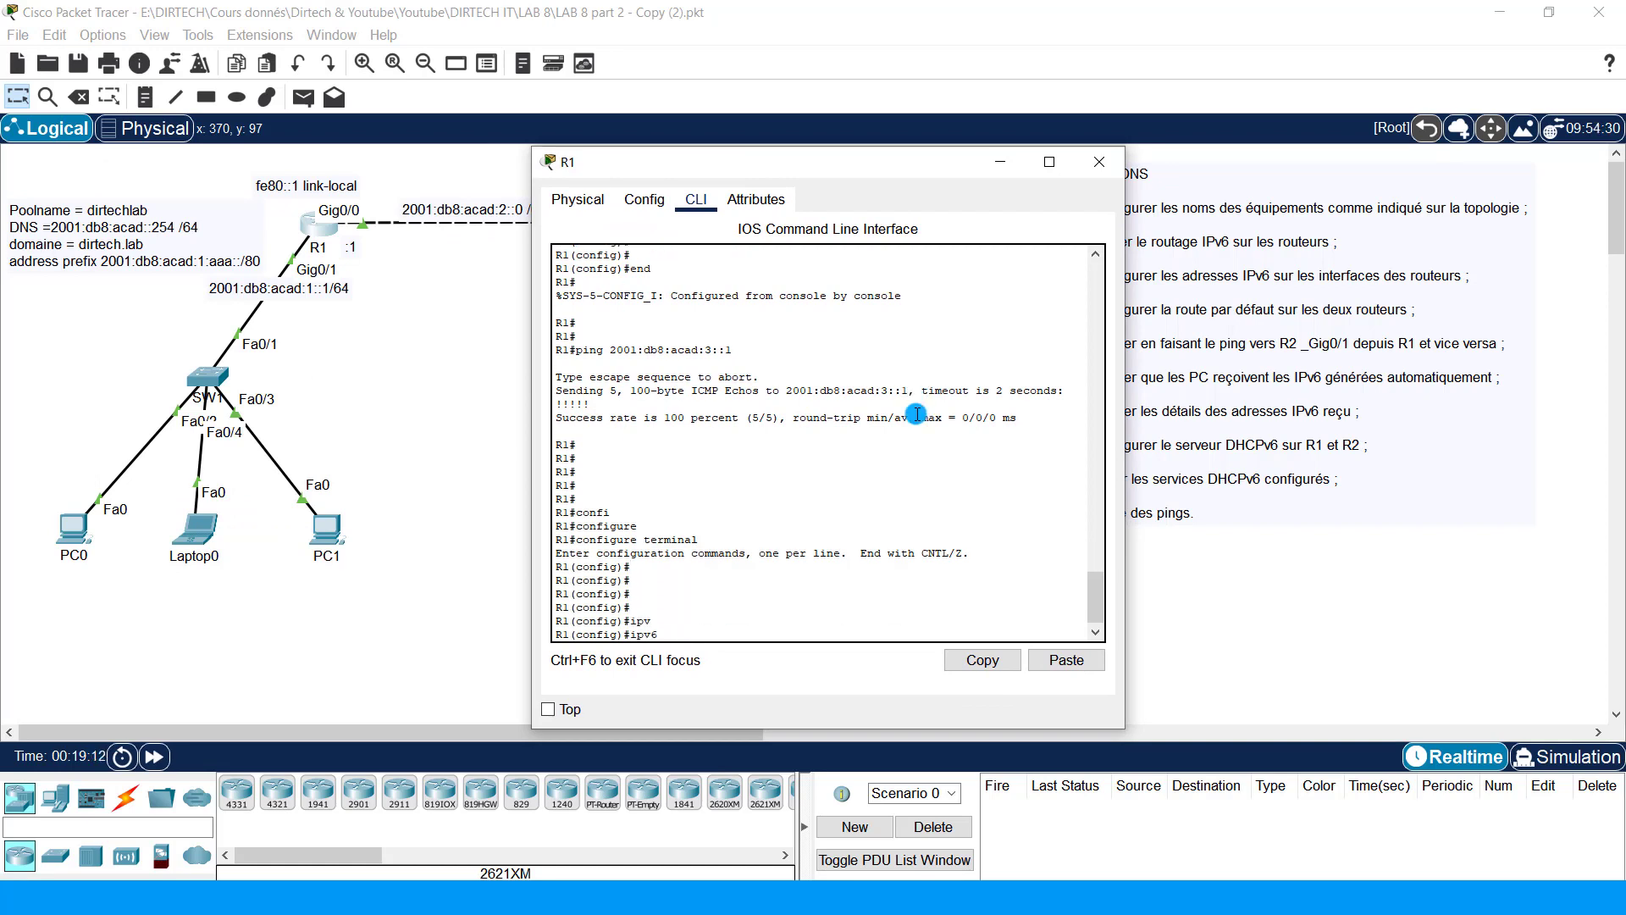
{"action": "type", "text": "dh"}
{"action": "key", "text": "Tab"}
{"action": "type", "text": "p"}
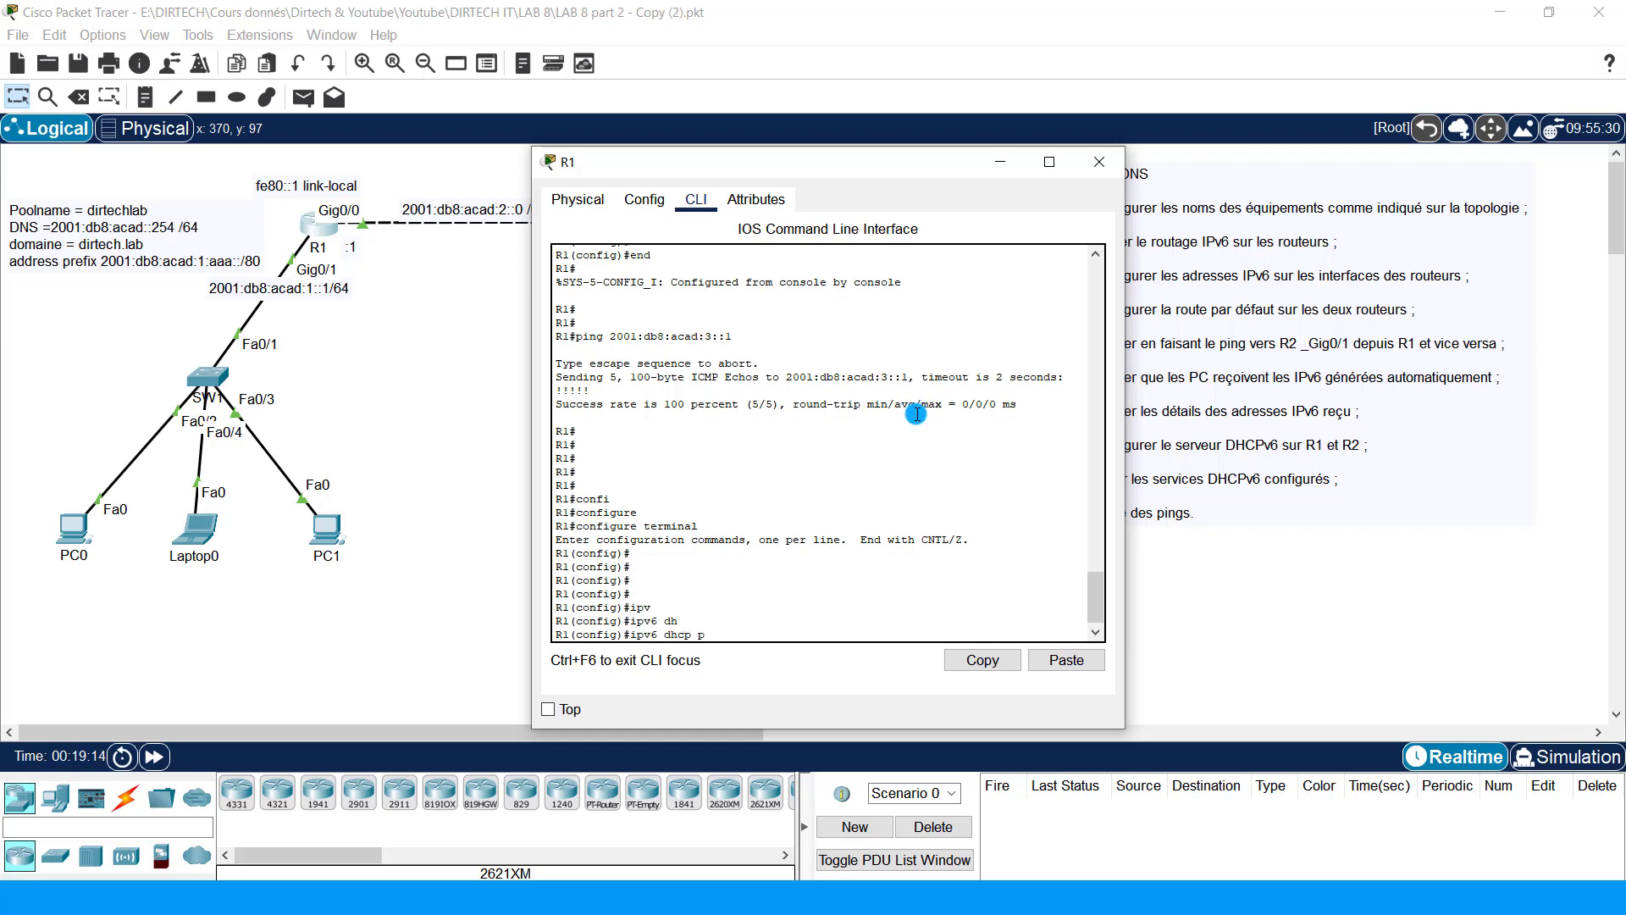
{"action": "type", "text": "o"}
{"action": "key", "text": "Tab"}
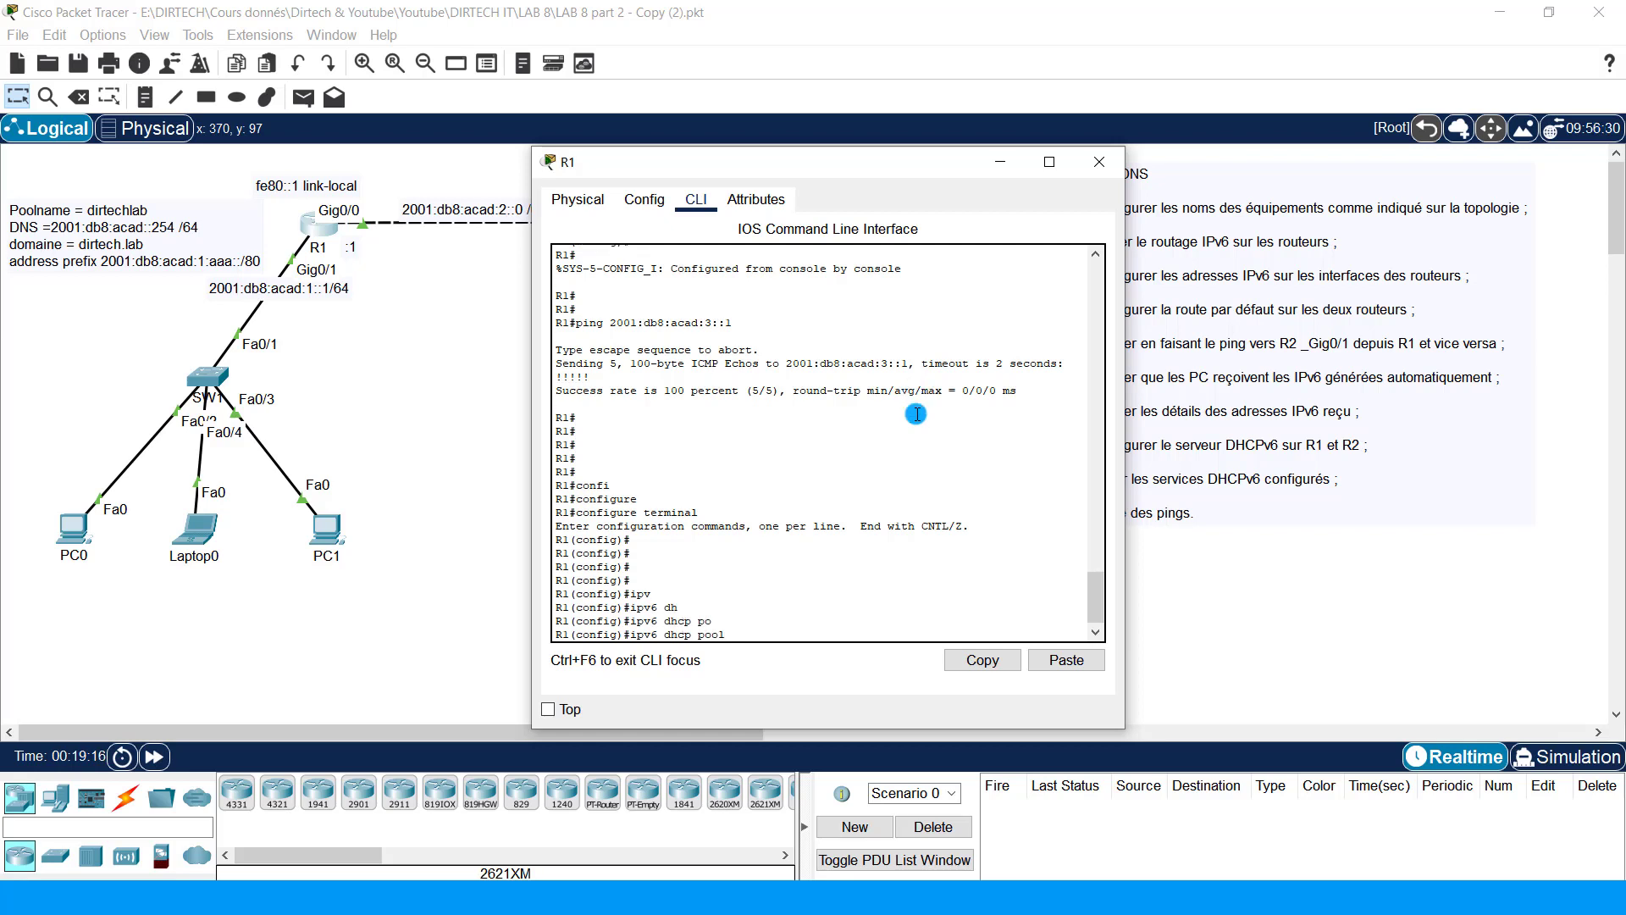
{"action": "type", "text": "techlab"}
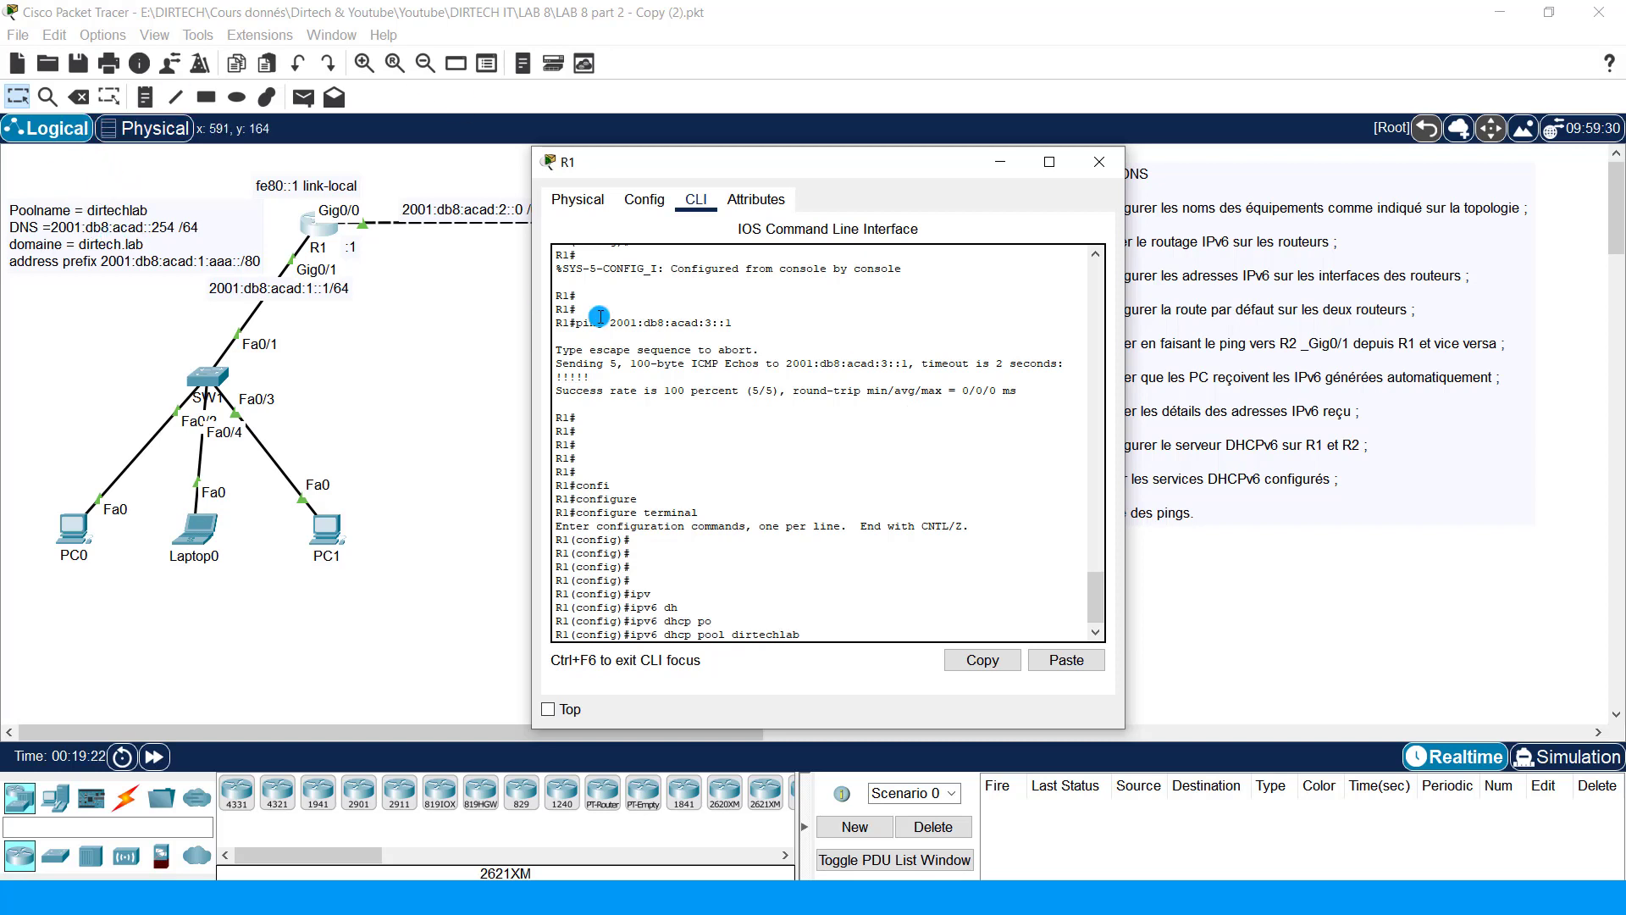
{"action": "key", "text": "Return"}
{"action": "key", "text": "Return"}
{"action": "key", "text": "Return"}
{"action": "key", "text": "Return"}
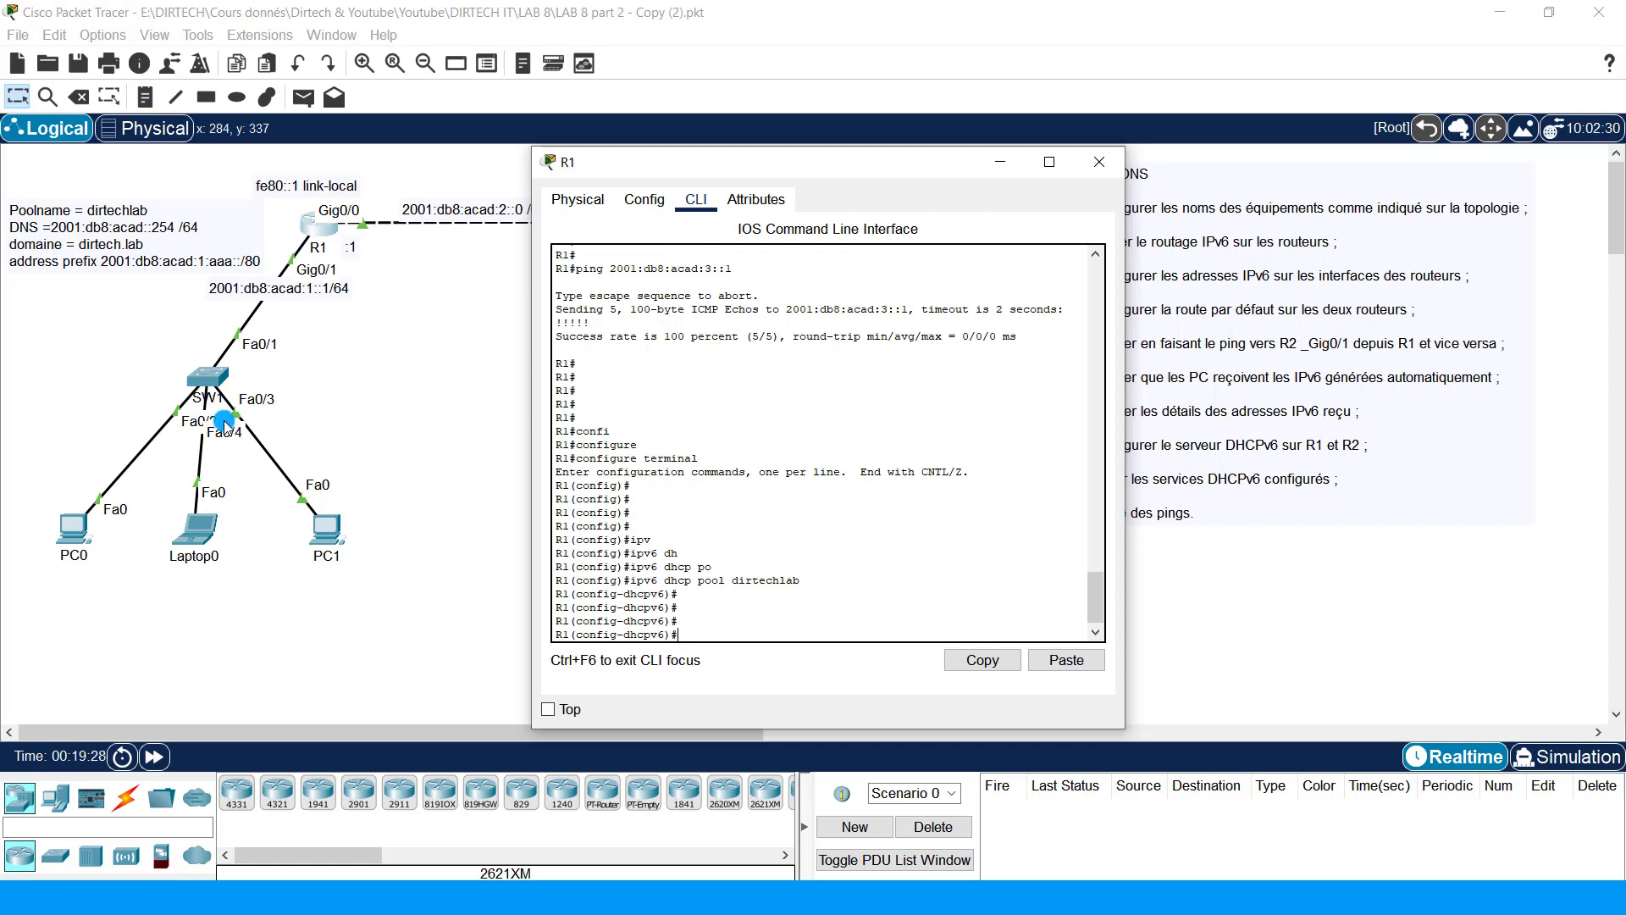
Step: Copy the address prefix line from R1's topology note and apply address prefix 2001:db8:acad:1:aaa::/80 to the pool
{"action": "double_click", "coordinate": [125, 262]}
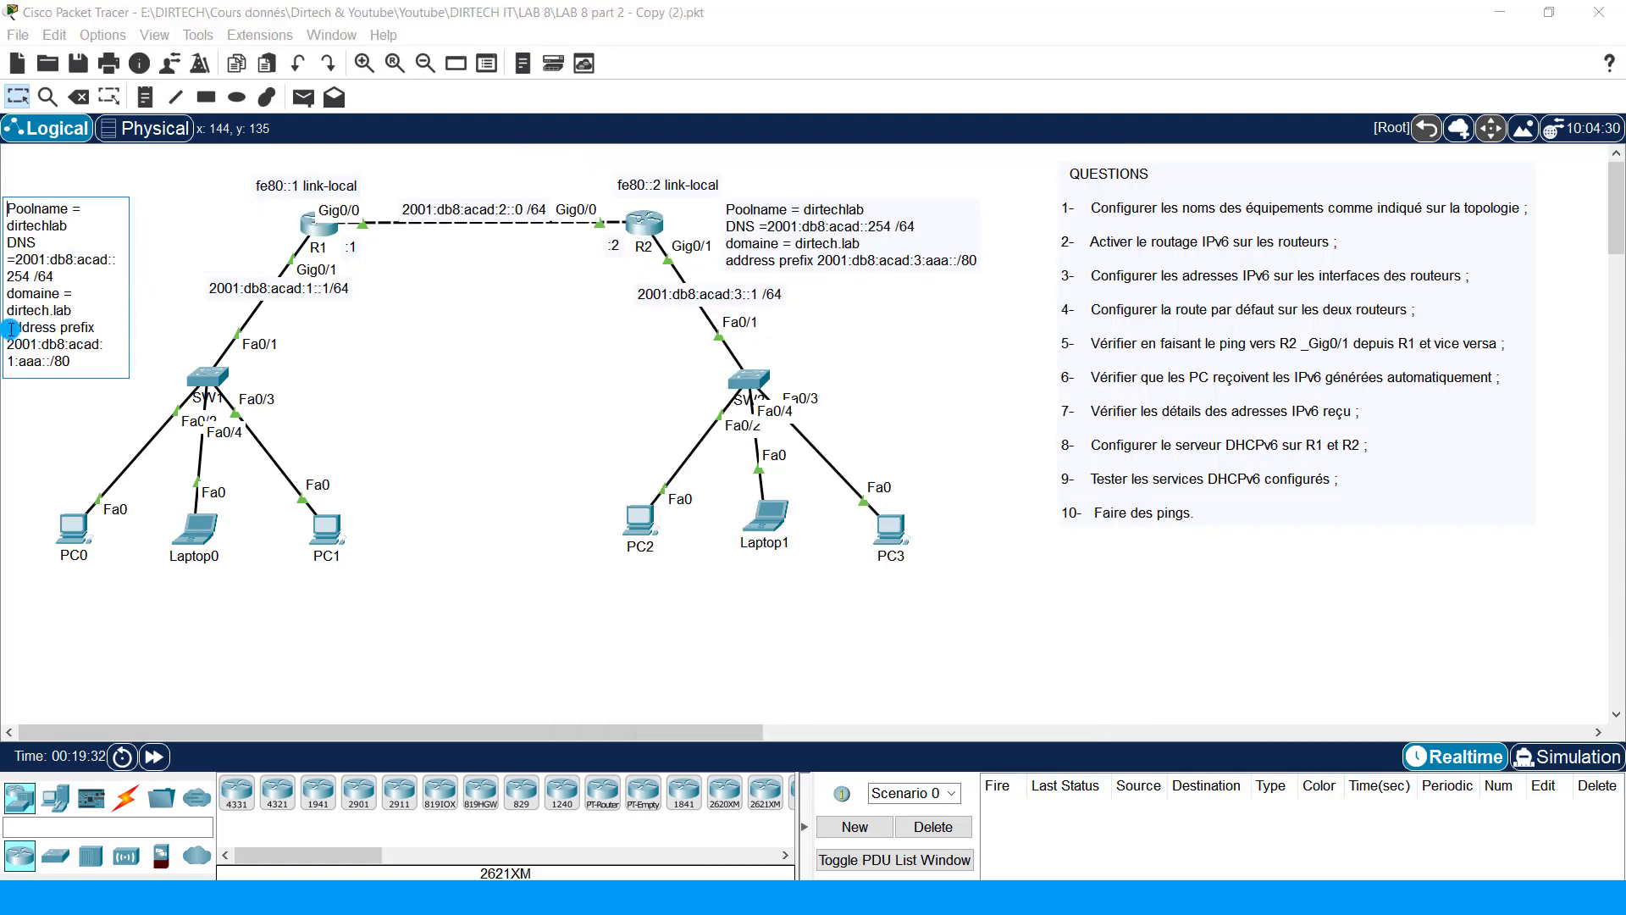
{"action": "left_click_drag", "start_coordinate": [15, 328], "coordinate": [99, 365]}
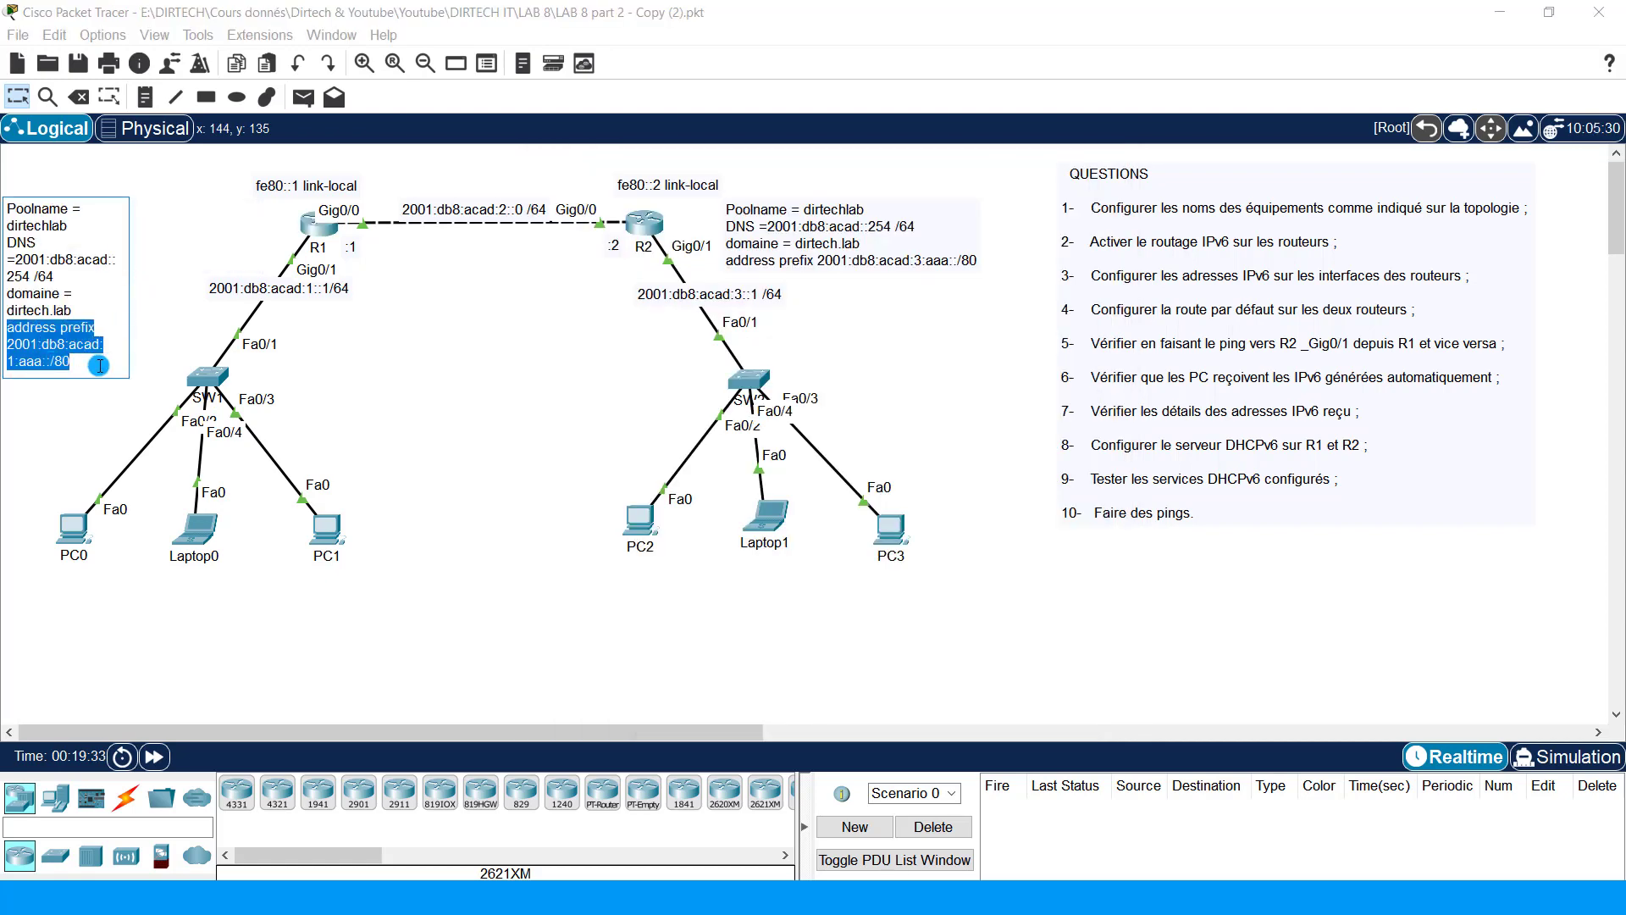
{"action": "left_click", "coordinate": [315, 224]}
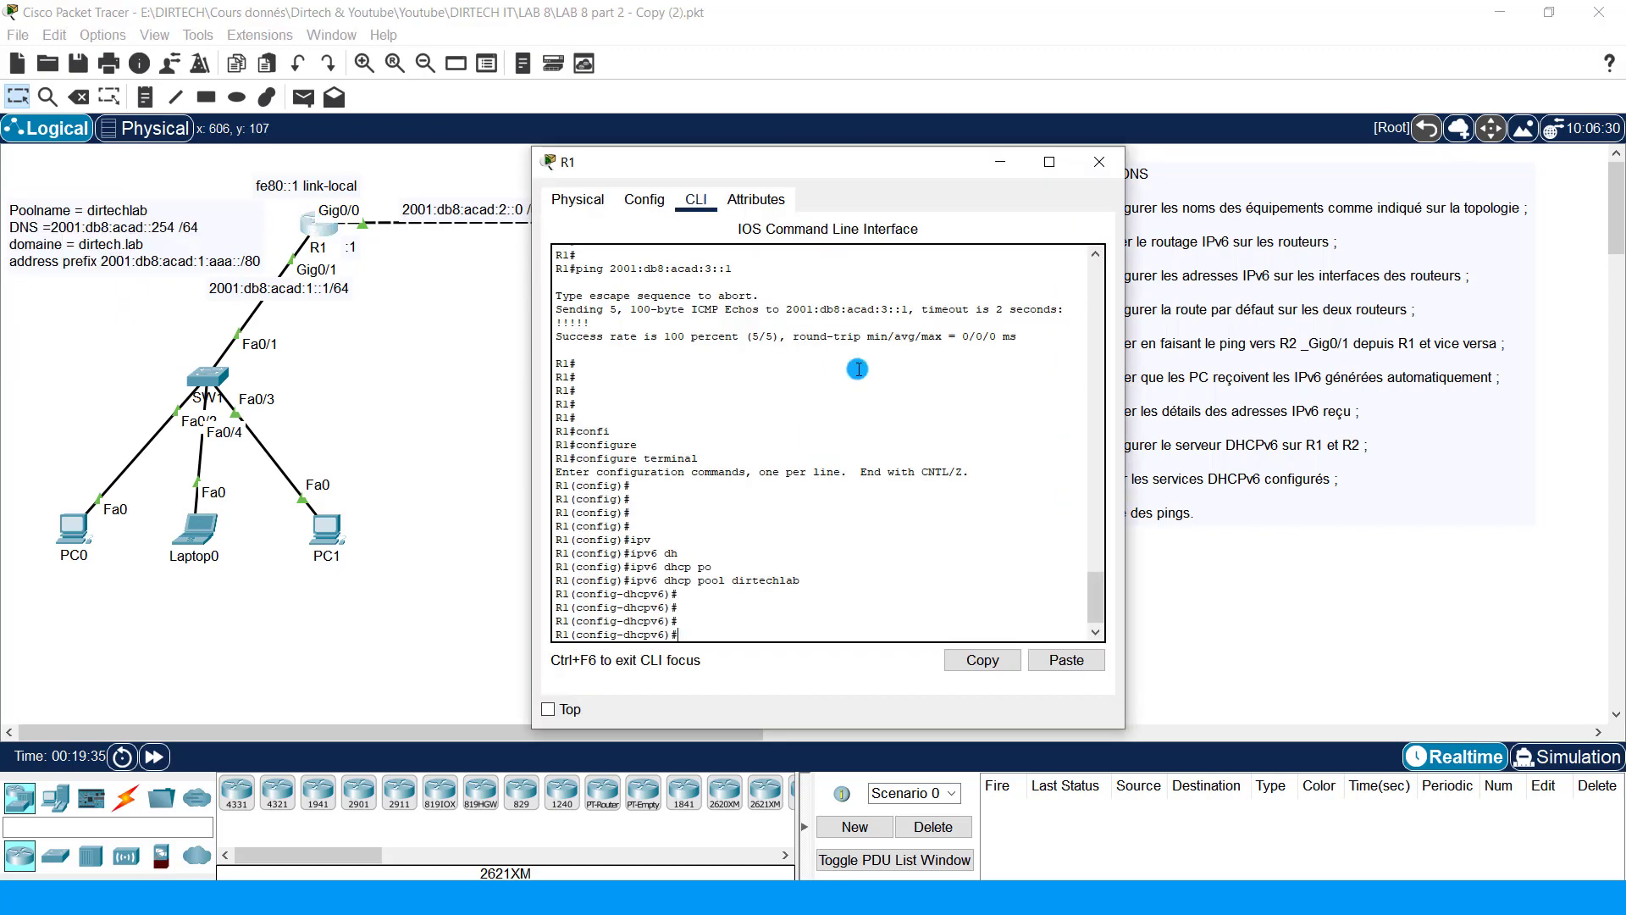
{"action": "right_click", "coordinate": [972, 456]}
{"action": "left_click", "coordinate": [989, 485]}
{"action": "key", "text": "Return"}
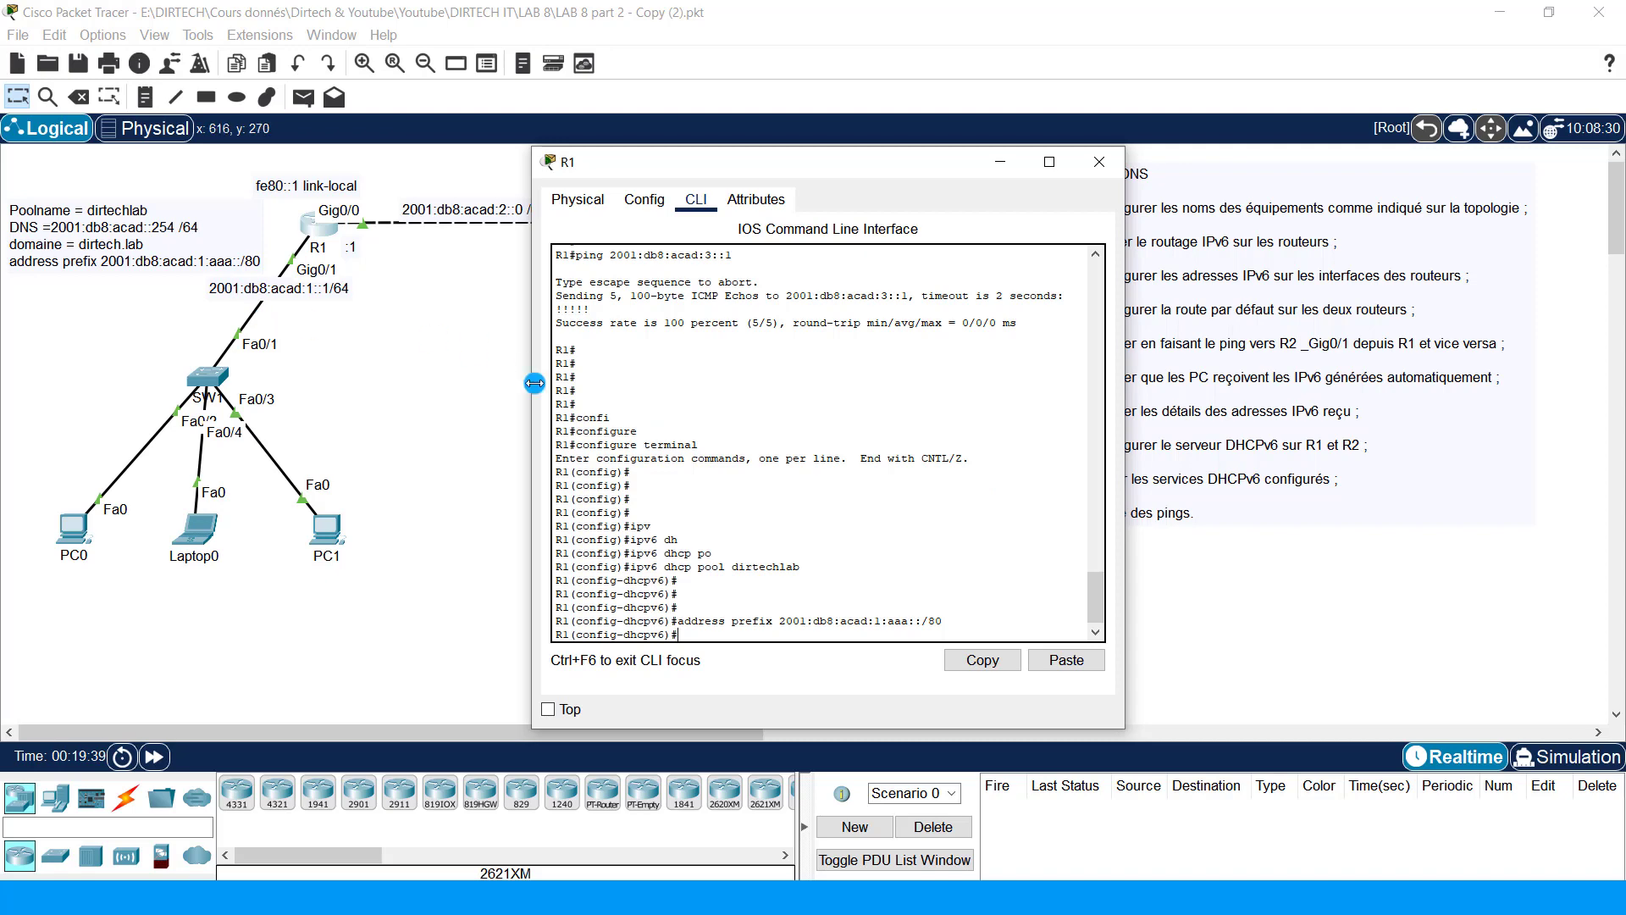
Step: Try to set the pool's DNS server with dns-server 2001:db8:acad::254 /64, copying the address from R1's topology note
{"action": "type", "text": "dn"}
{"action": "key", "text": "Tab"}
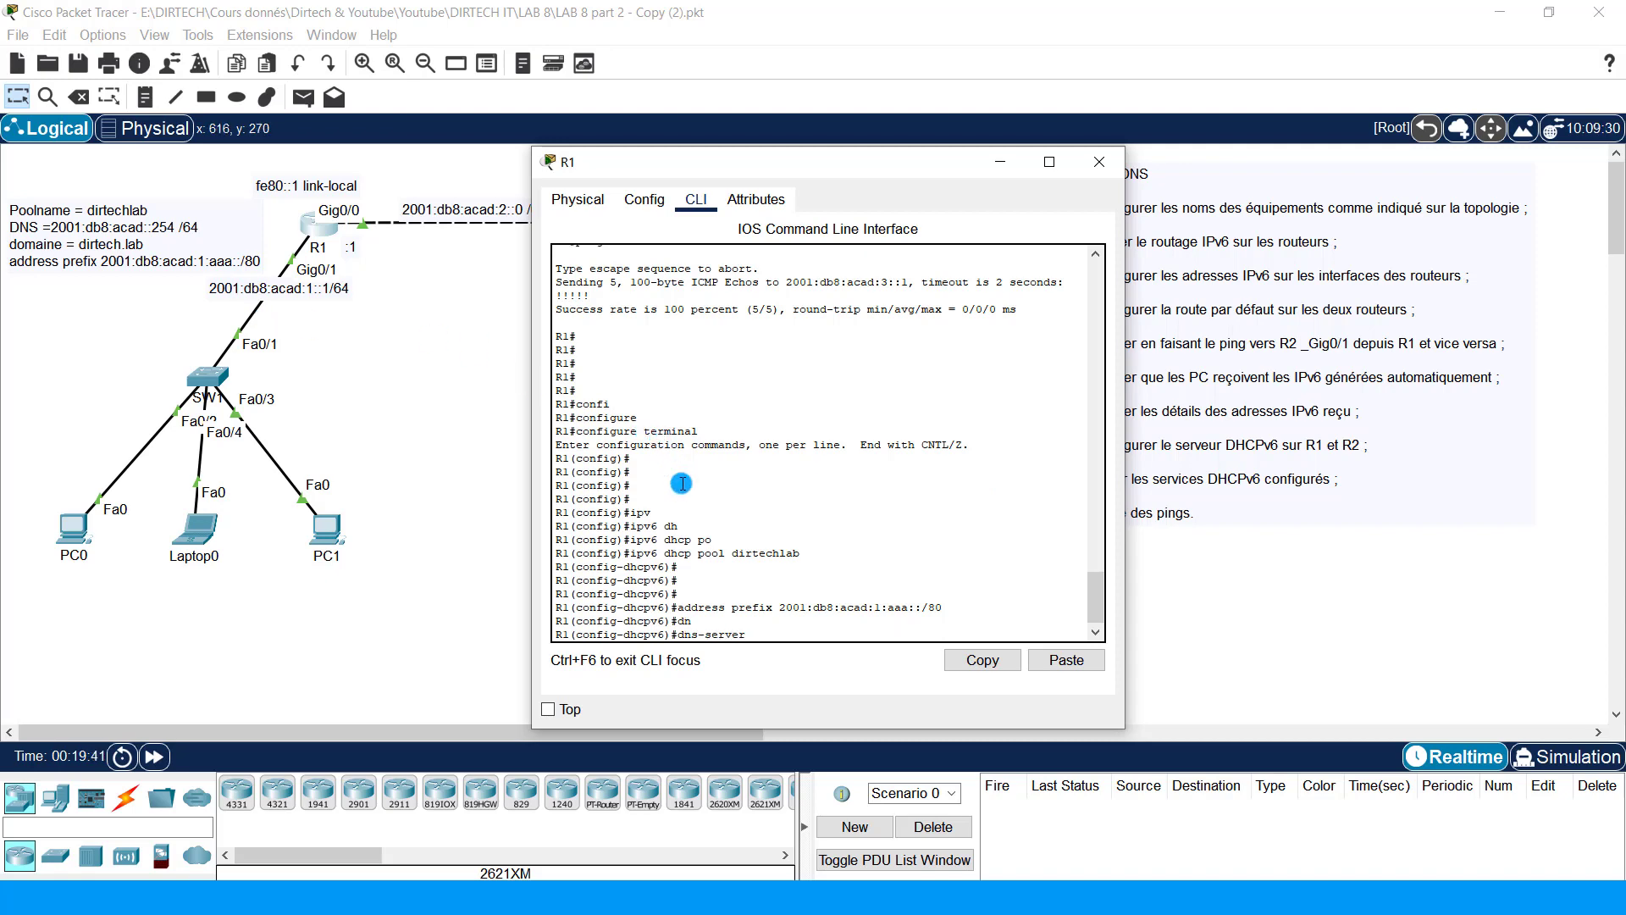
{"action": "left_click", "coordinate": [74, 231]}
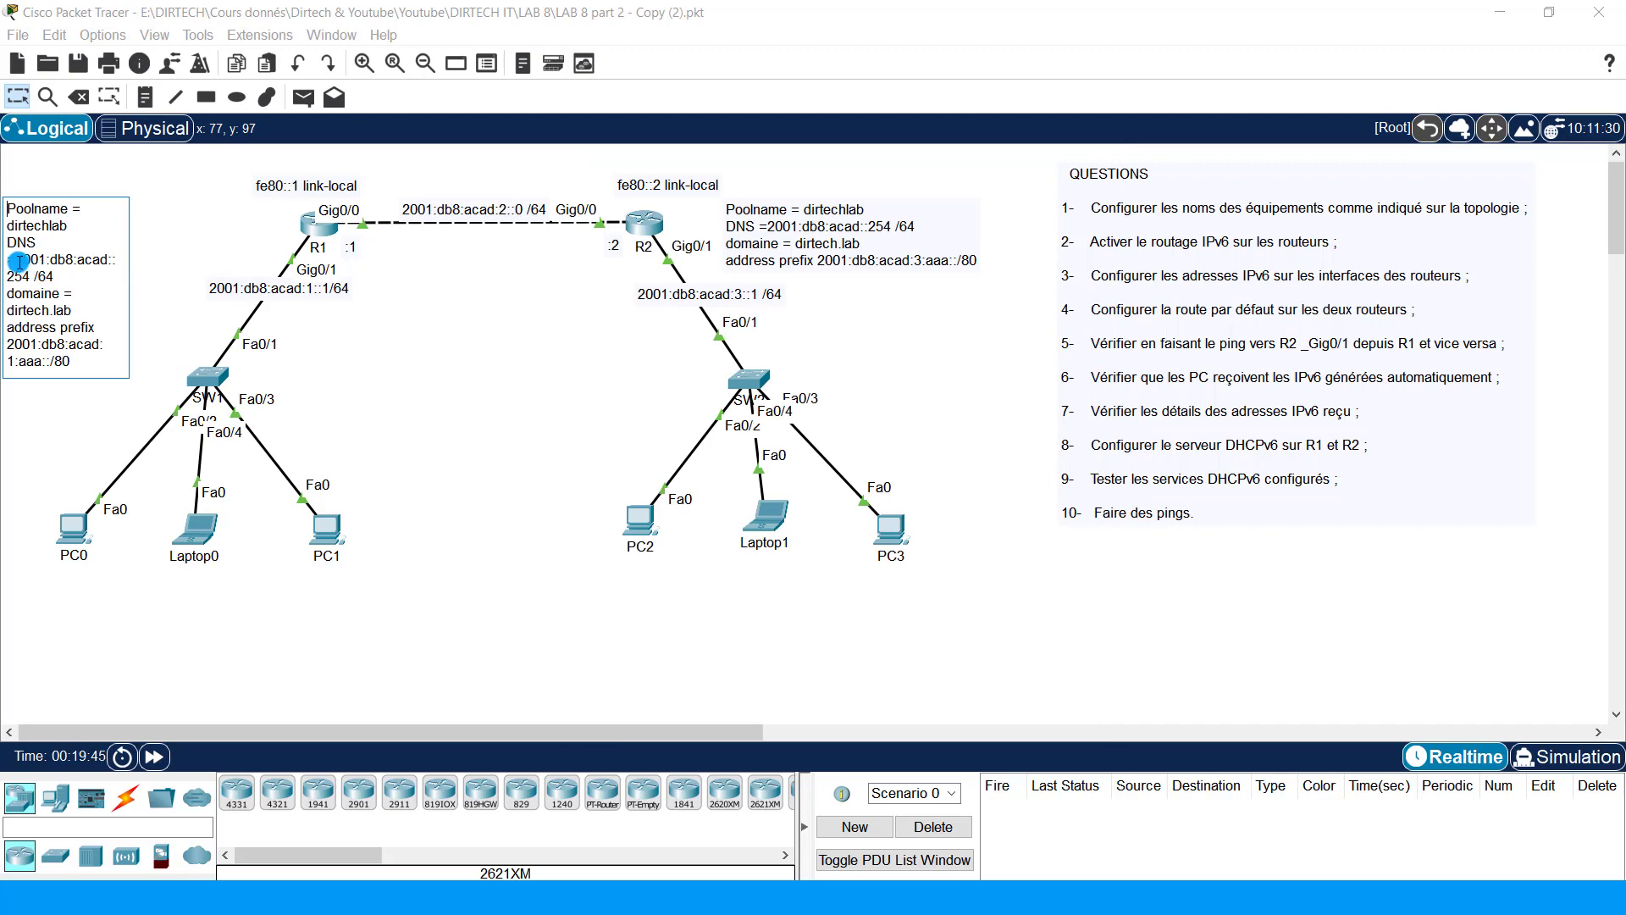
{"action": "left_click_drag", "start_coordinate": [15, 259], "coordinate": [75, 277]}
{"action": "key", "text": "ctrl+c"}
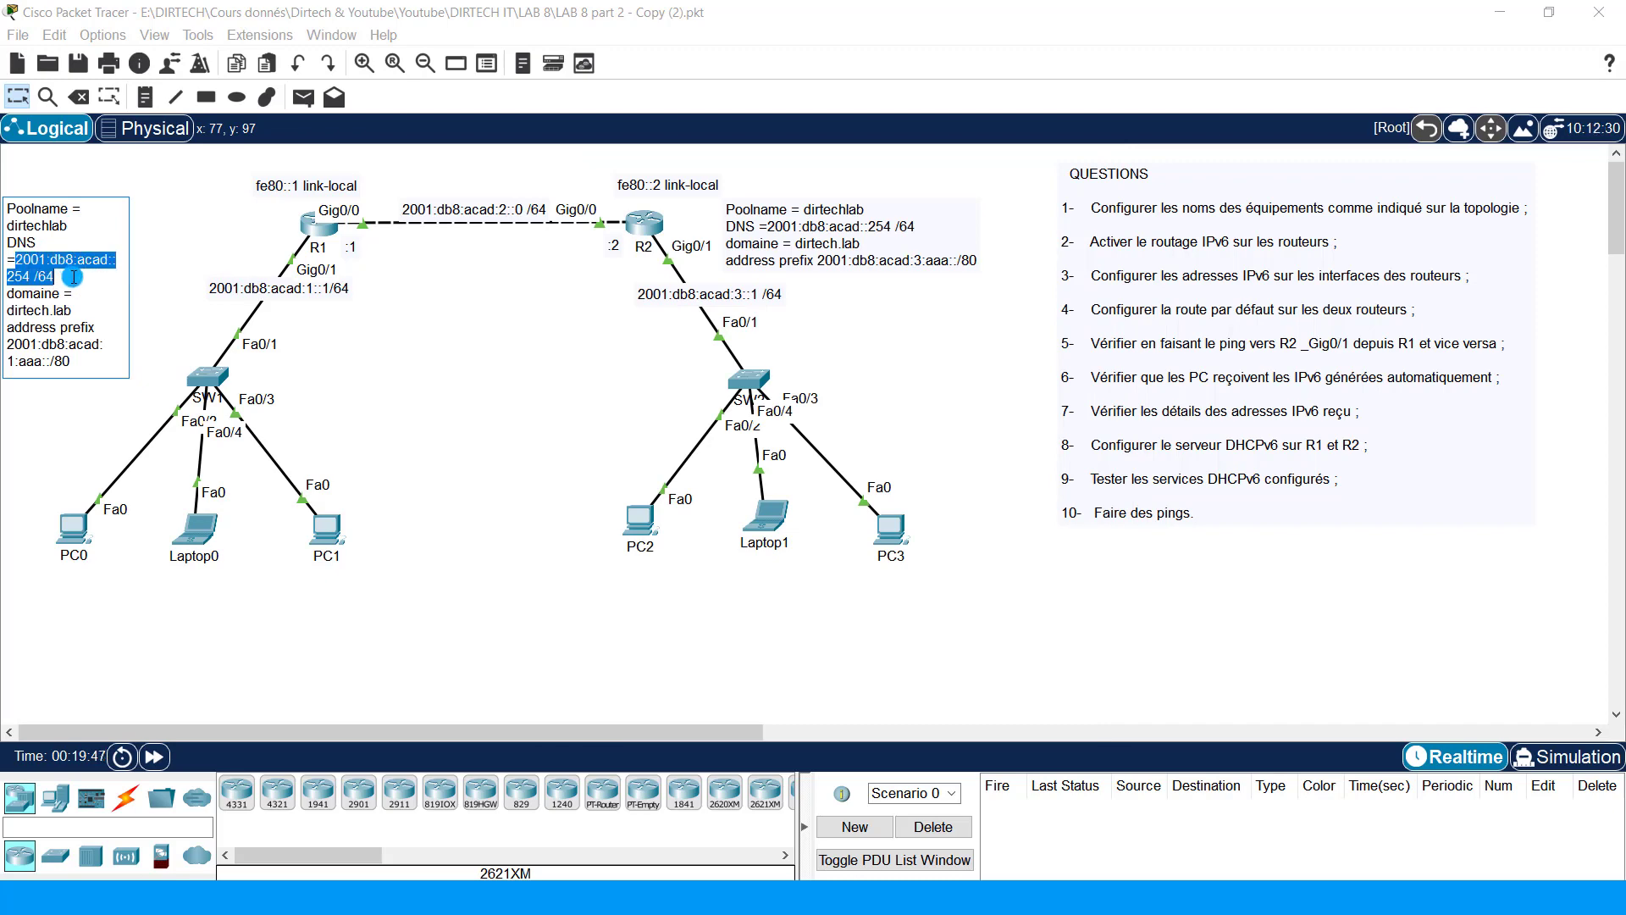
{"action": "left_click", "coordinate": [314, 233]}
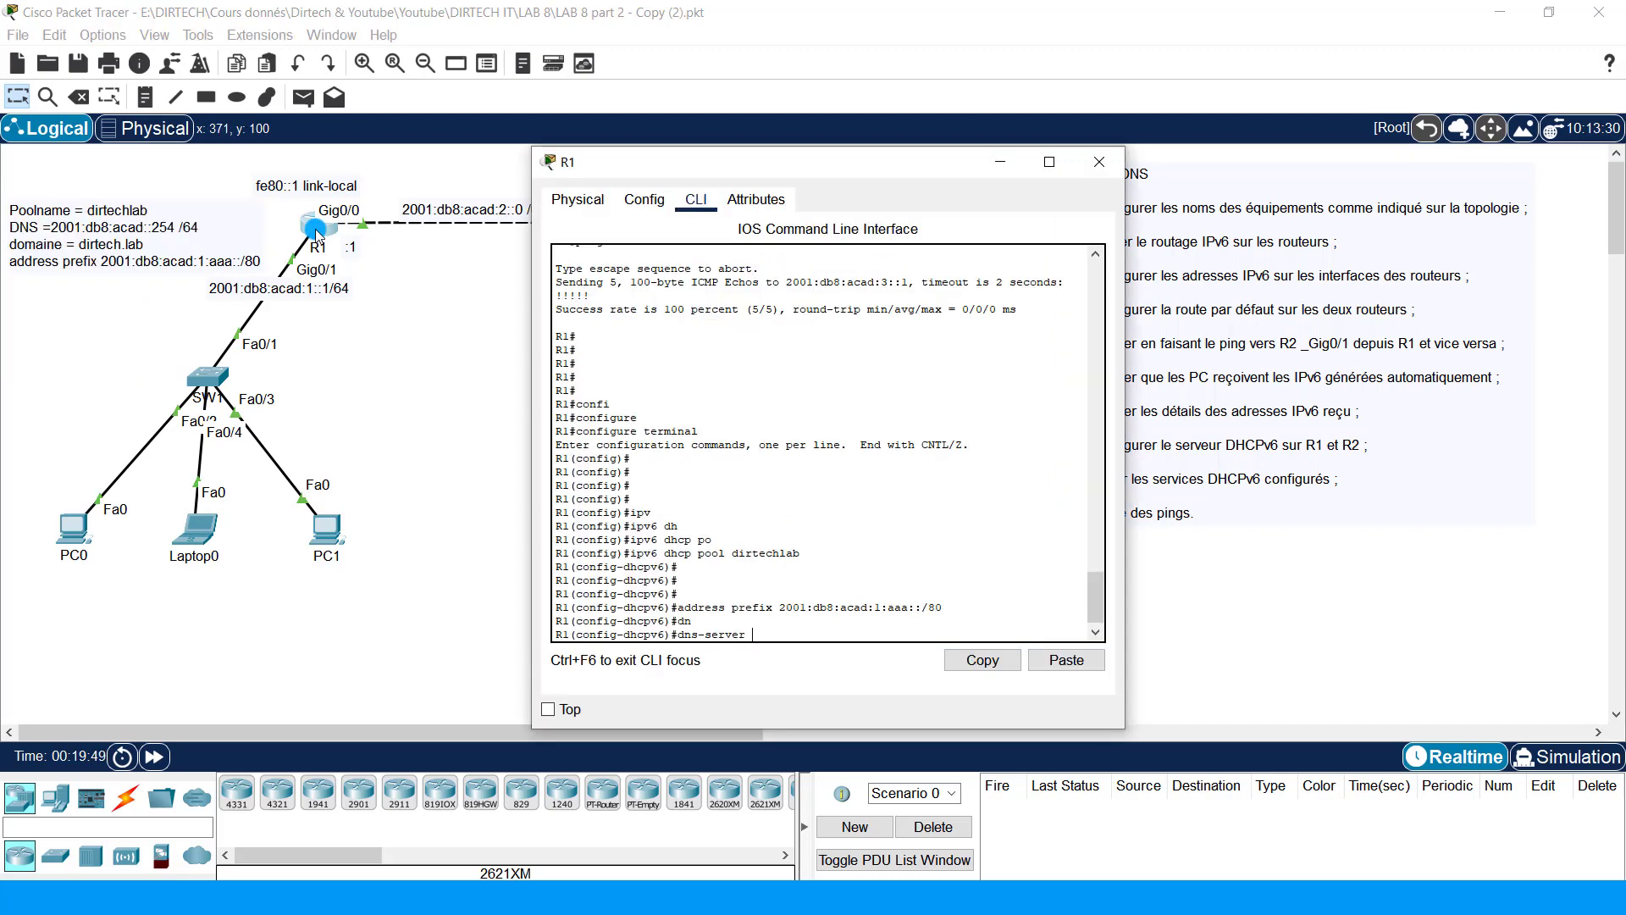
{"action": "right_click", "coordinate": [875, 395]}
{"action": "left_click", "coordinate": [915, 429]}
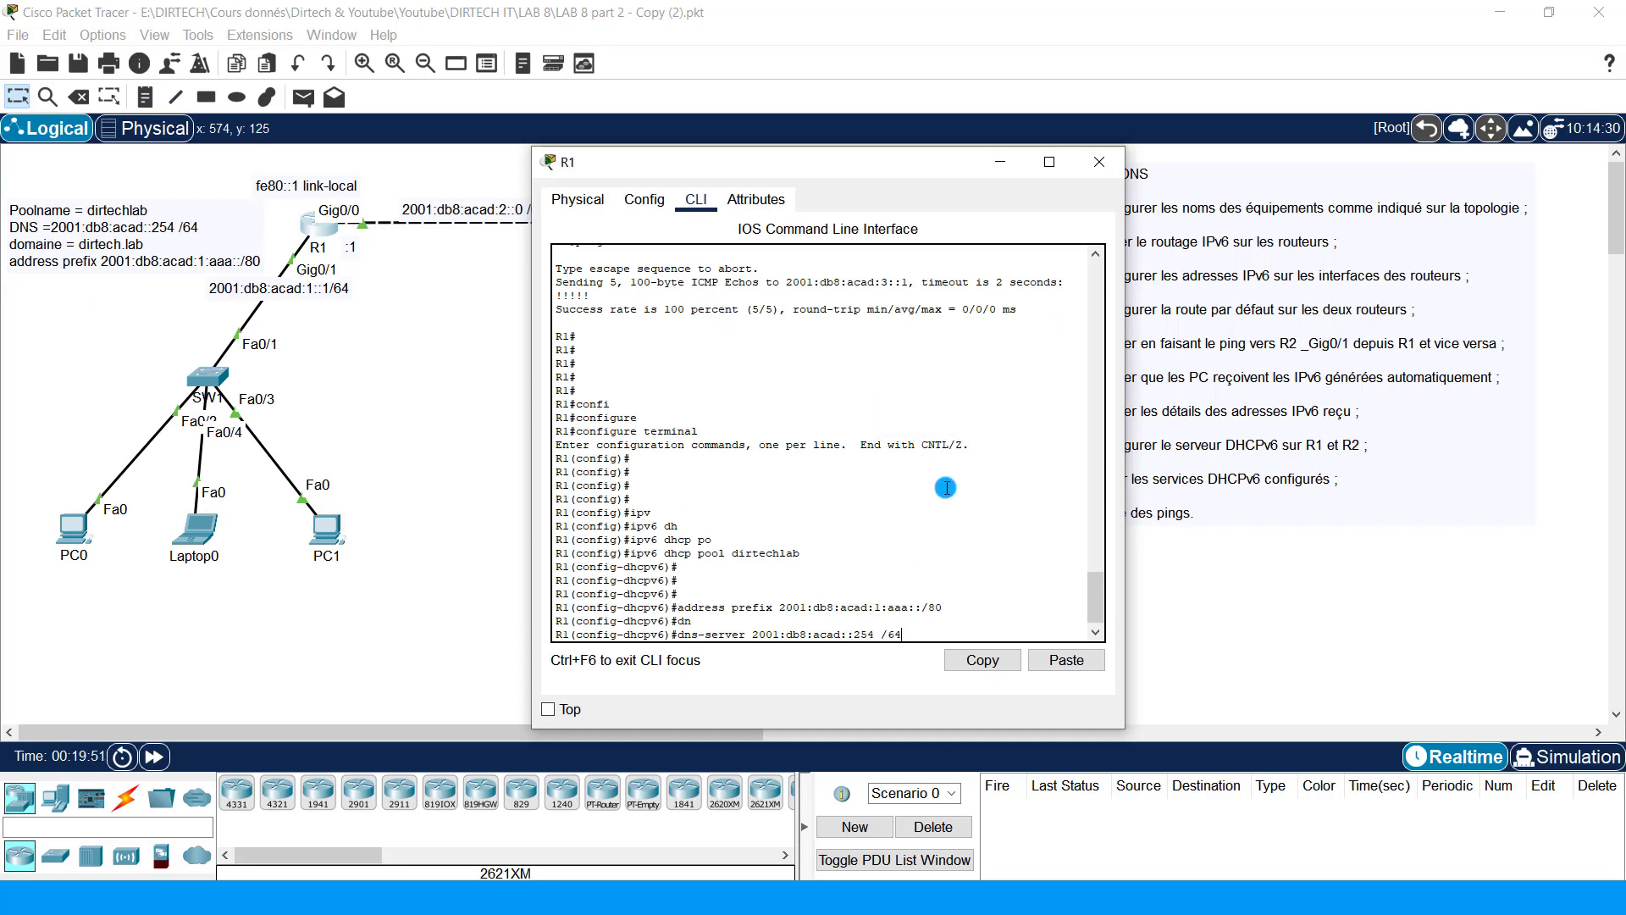
{"action": "key", "text": "Return"}
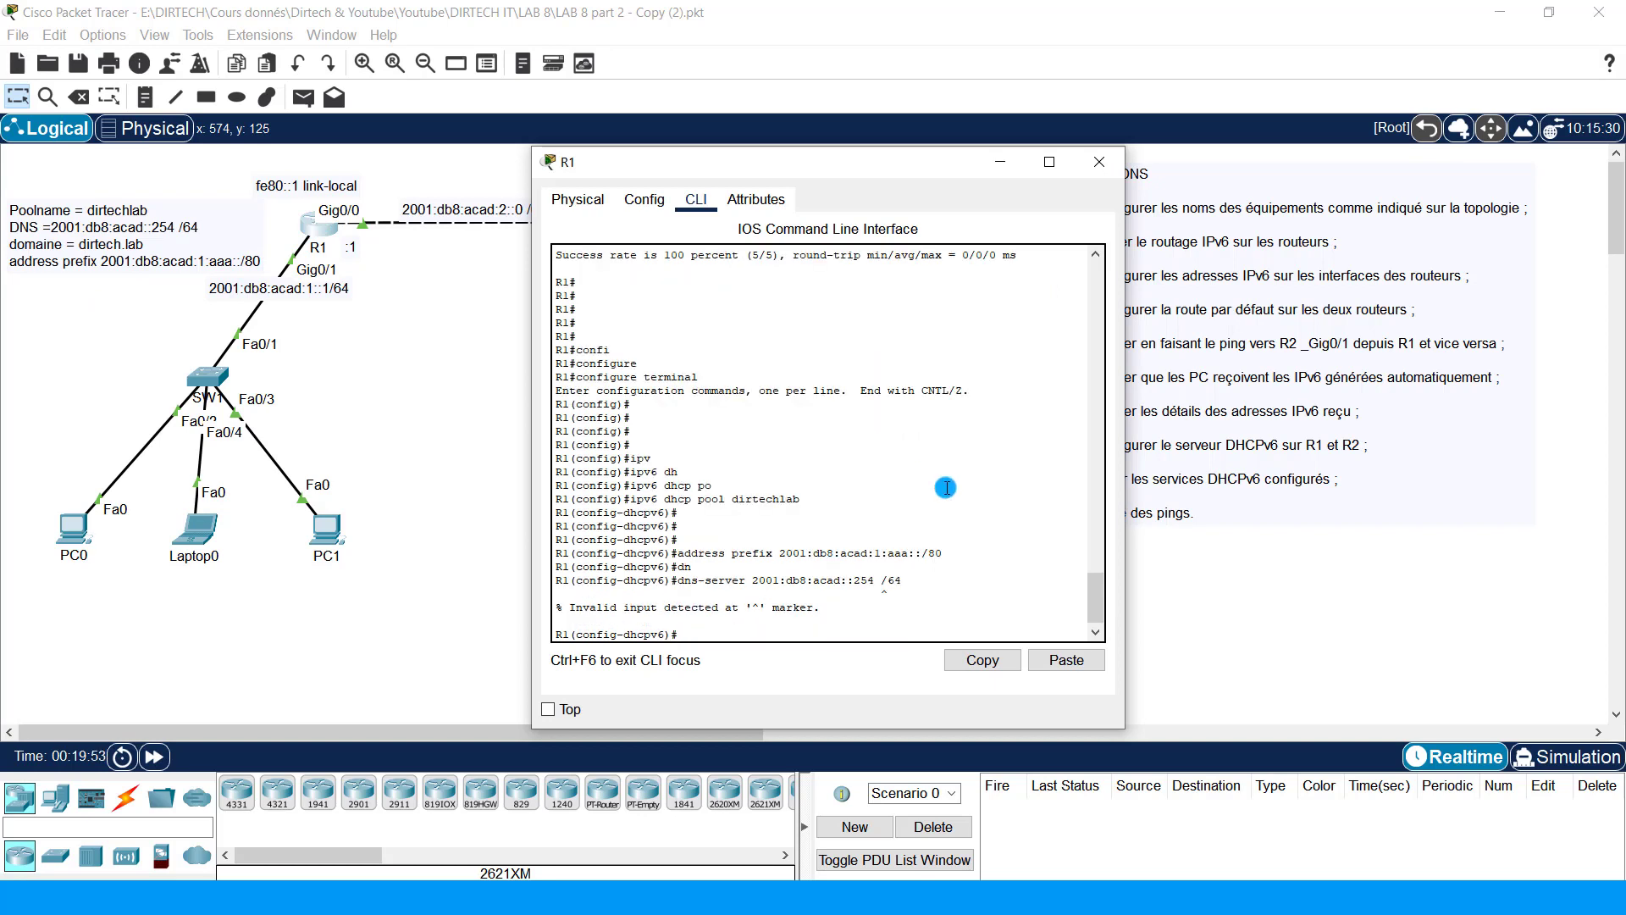
Step: Rerun the dns-server command without the prefix length, as dns-server 2001:db8:acad::254
{"action": "key", "text": "Up"}
{"action": "key", "text": "BackSpace"}
{"action": "key", "text": "BackSpace"}
{"action": "key", "text": "Return"}
{"action": "key", "text": "Return"}
{"action": "key", "text": "Return"}
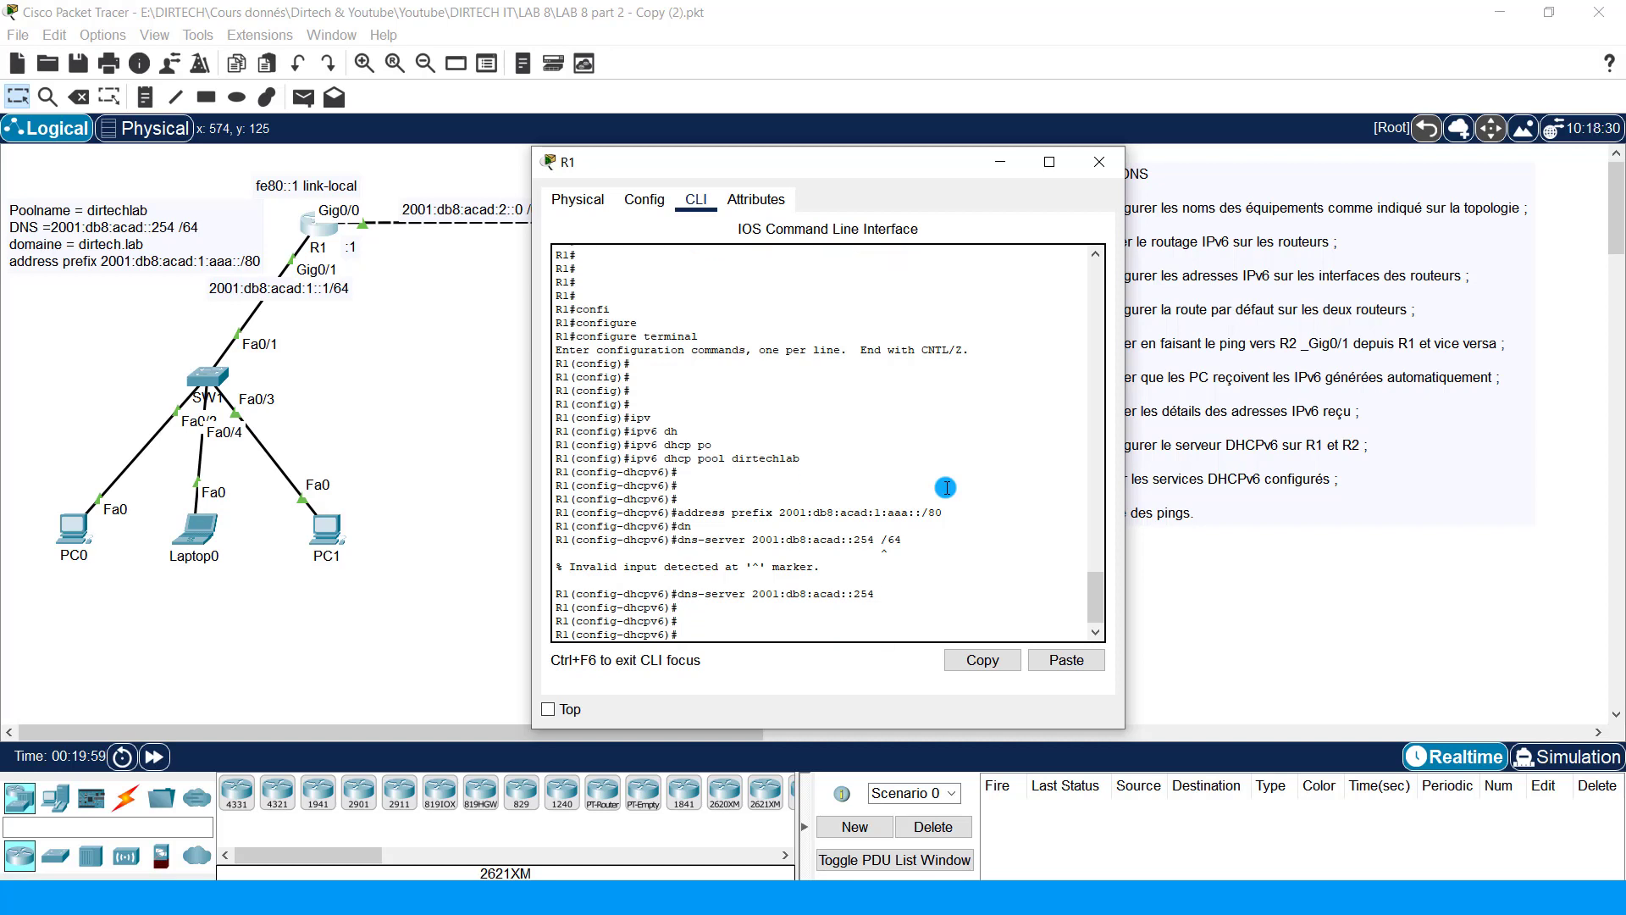
Step: Set the DHCPv6 pool's domain name to dirtech.lab
{"action": "type", "text": "dom"}
{"action": "key", "text": "Tab"}
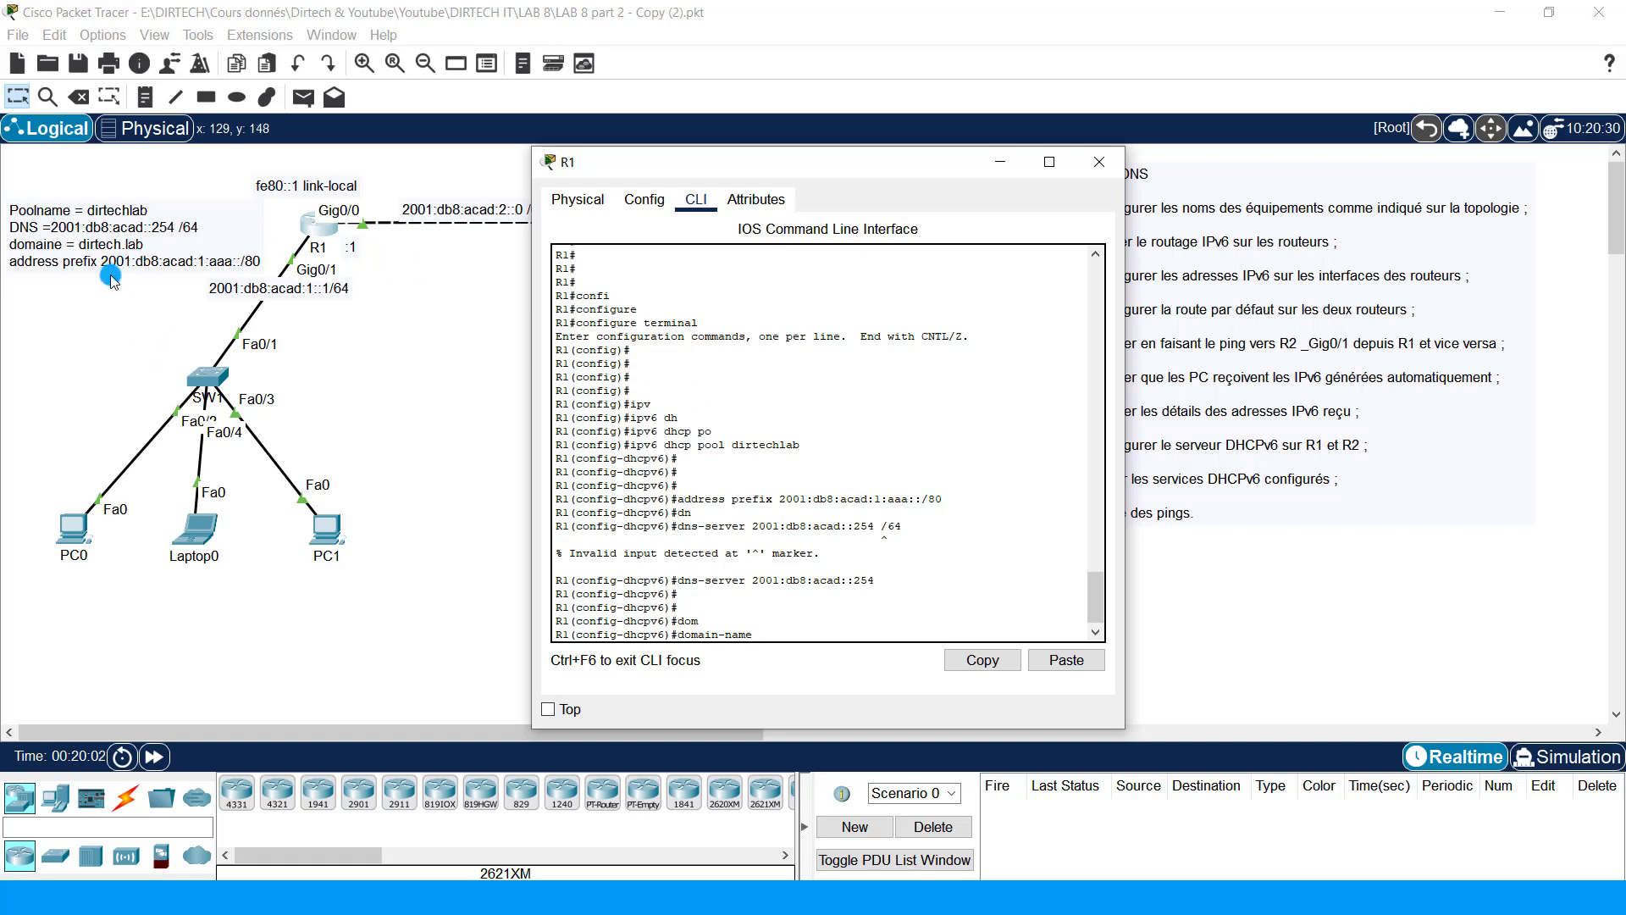
{"action": "type", "text": "dirte"}
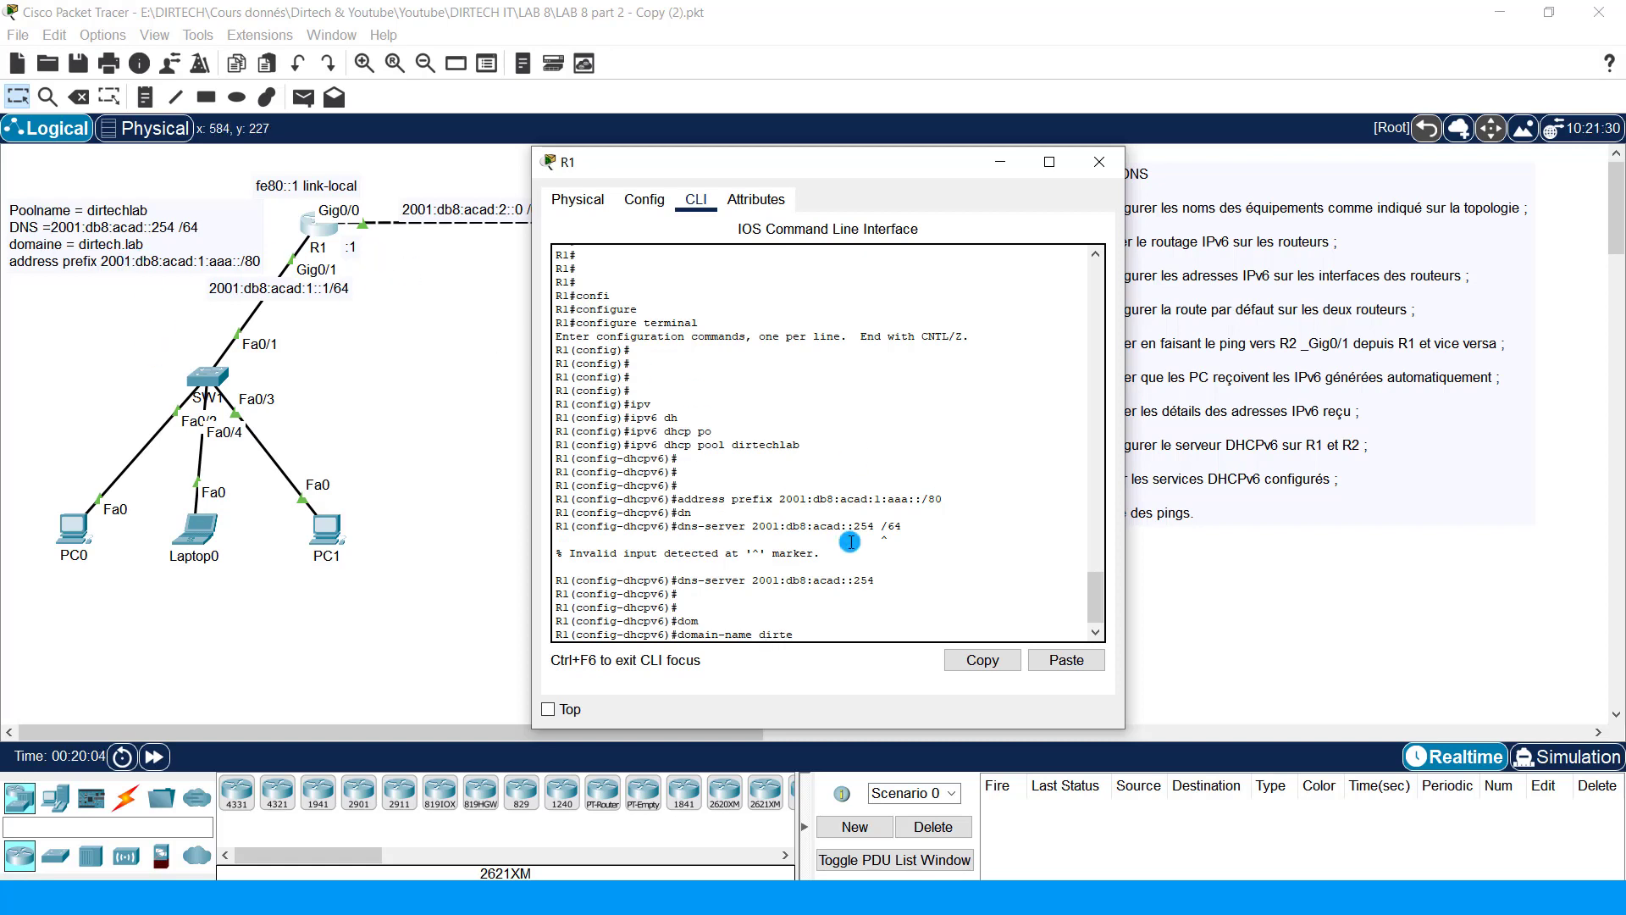
{"action": "type", "text": "ch.lab"}
{"action": "key", "text": "Return"}
{"action": "key", "text": "Return"}
{"action": "key", "text": "Return"}
{"action": "key", "text": "Return"}
{"action": "key", "text": "Return"}
{"action": "key", "text": "Return"}
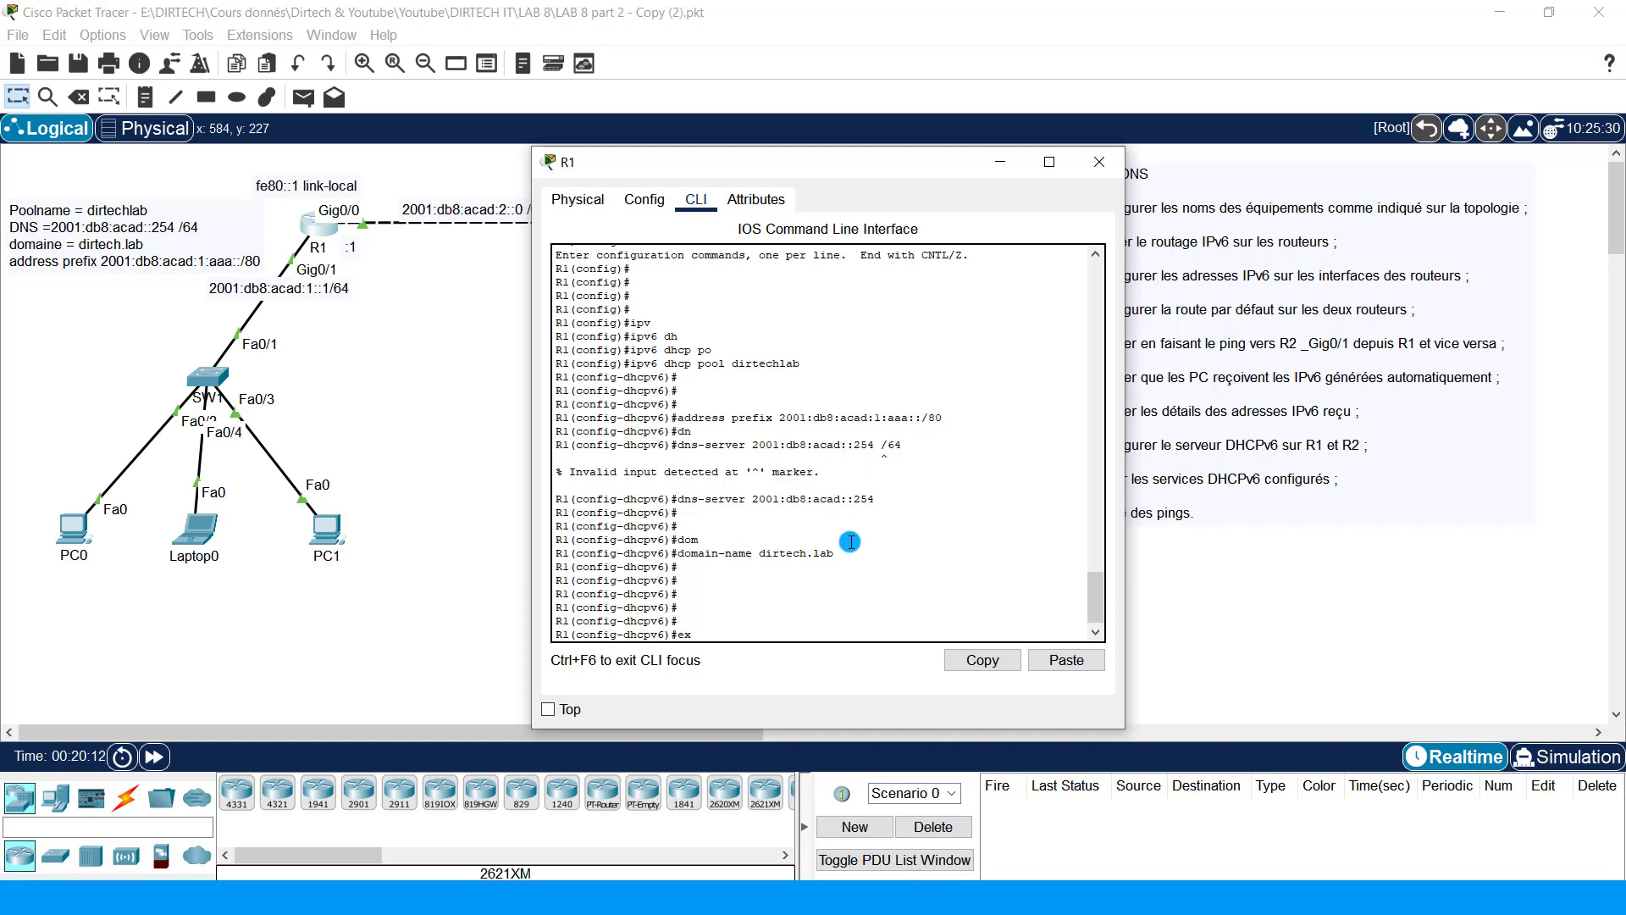
Step: Exit R1's DHCPv6 pool configuration mode
{"action": "type", "text": "i"}
{"action": "key", "text": "Tab"}
{"action": "key", "text": "Return"}
{"action": "key", "text": "Return"}
{"action": "key", "text": "Return"}
Step: Enter configuration mode for R1's interface gigabitEthernet 0/1
{"action": "type", "text": "in"}
{"action": "key", "text": "Tab"}
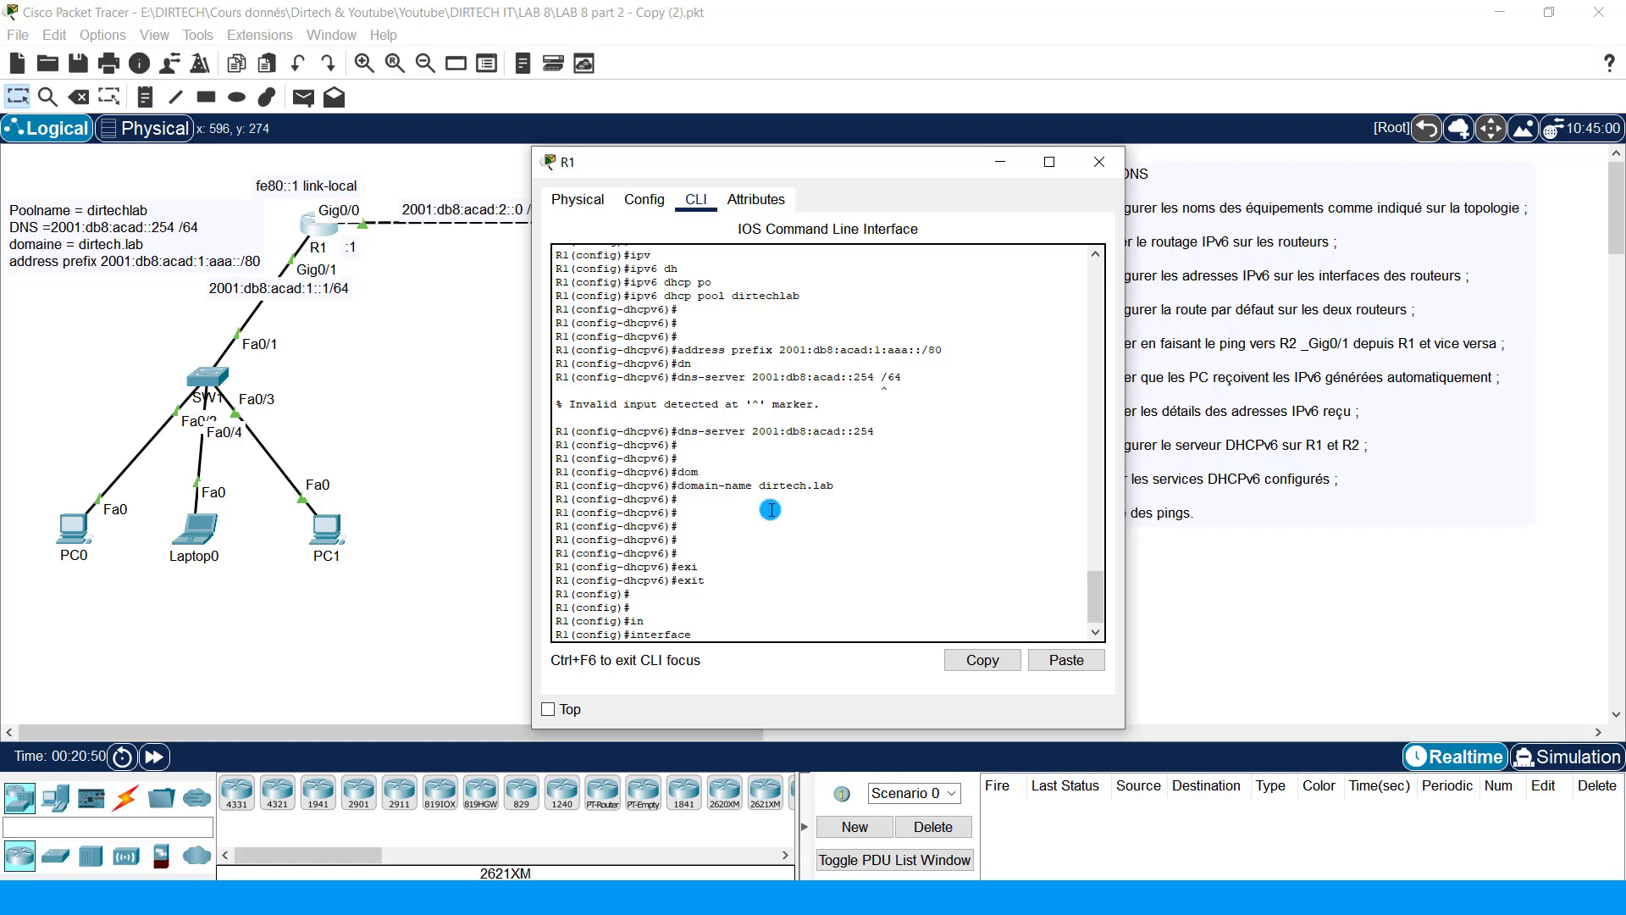
{"action": "left_click", "coordinate": [770, 549]}
{"action": "type", "text": "gi"}
{"action": "key", "text": "Tab"}
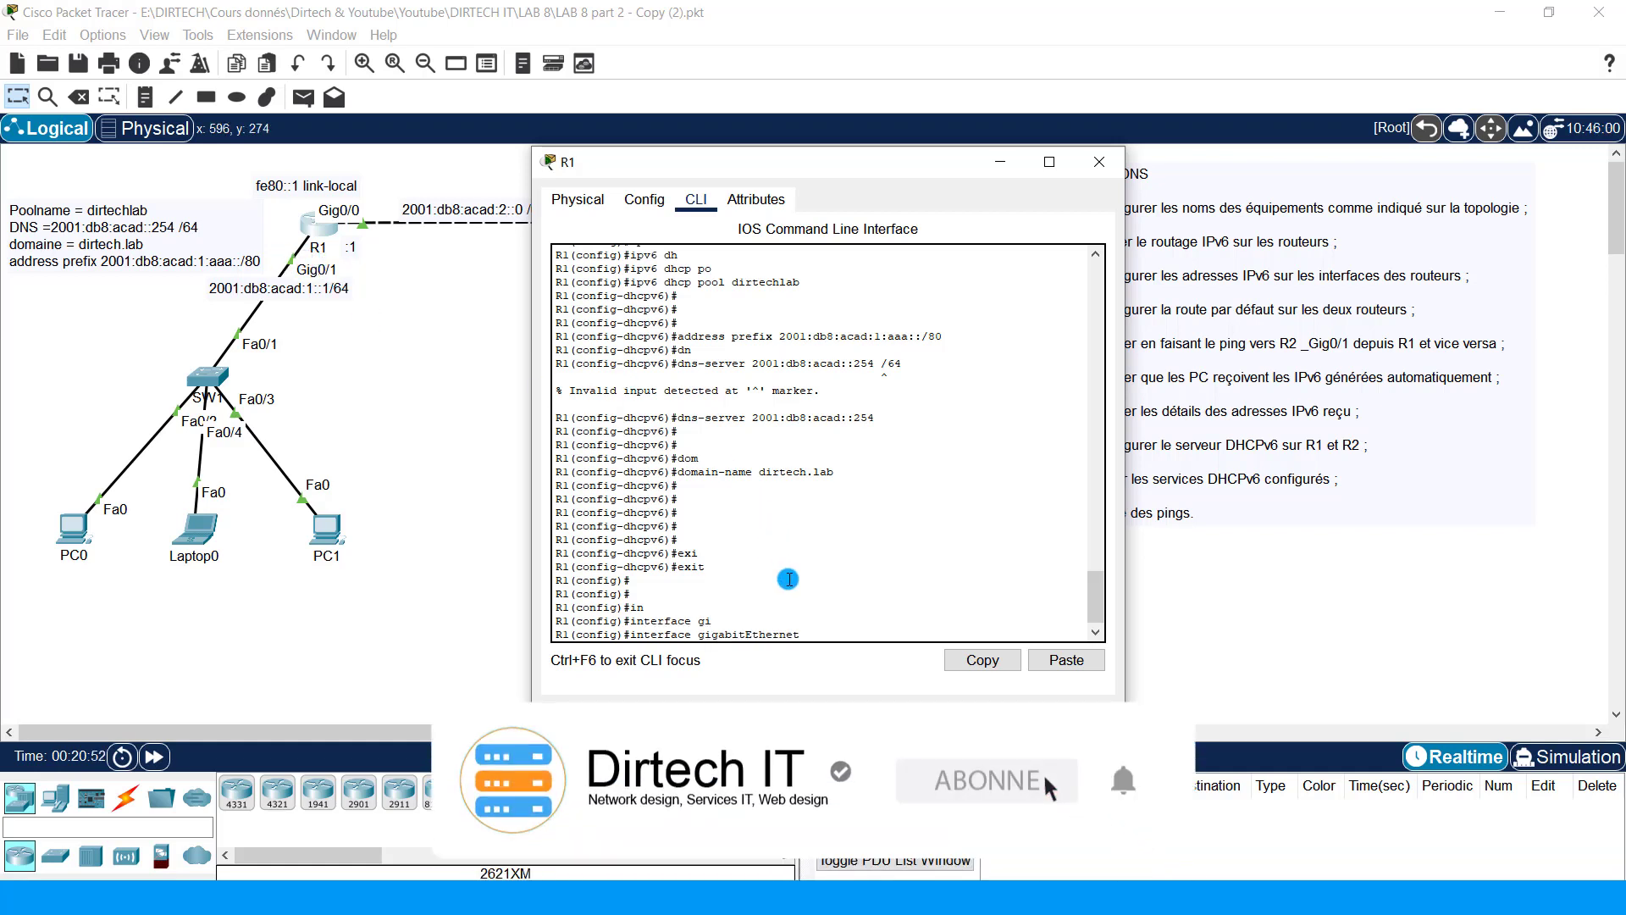
{"action": "type", "text": "0/1"}
{"action": "key", "text": "Return"}
{"action": "key", "text": "Return"}
{"action": "key", "text": "Return"}
{"action": "key", "text": "Return"}
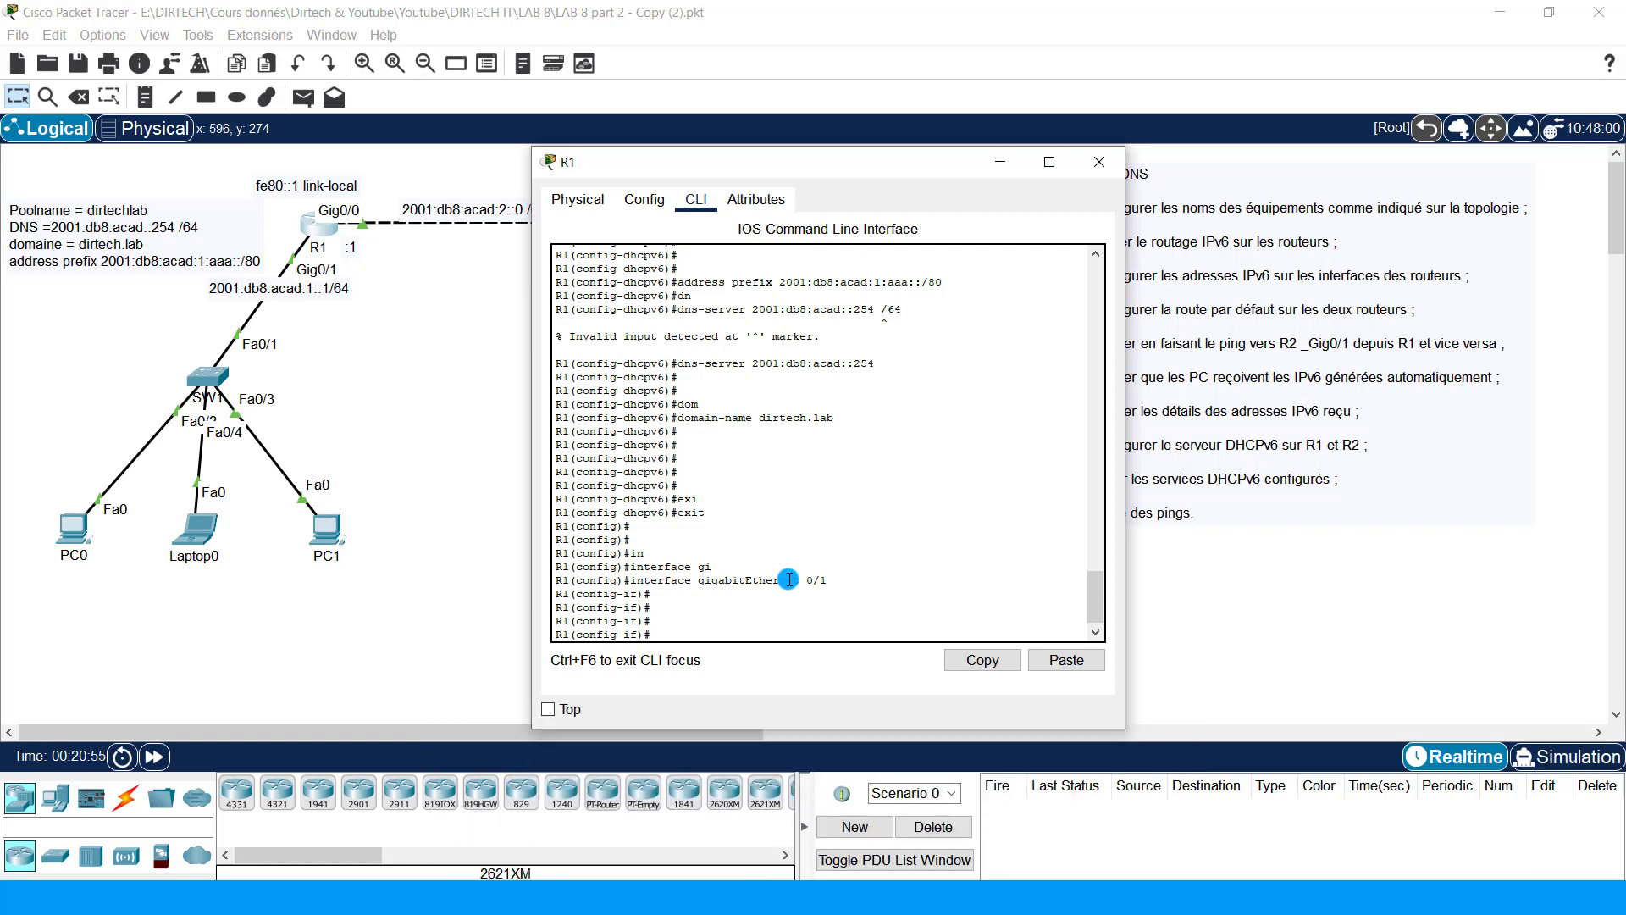
Step: Bind the DHCPv6 server pool to R1's interface with ipv6 dhcp server dirtechlab, copying the pool name from R1's topology note
{"action": "type", "text": "ipv"}
{"action": "key", "text": "Tab"}
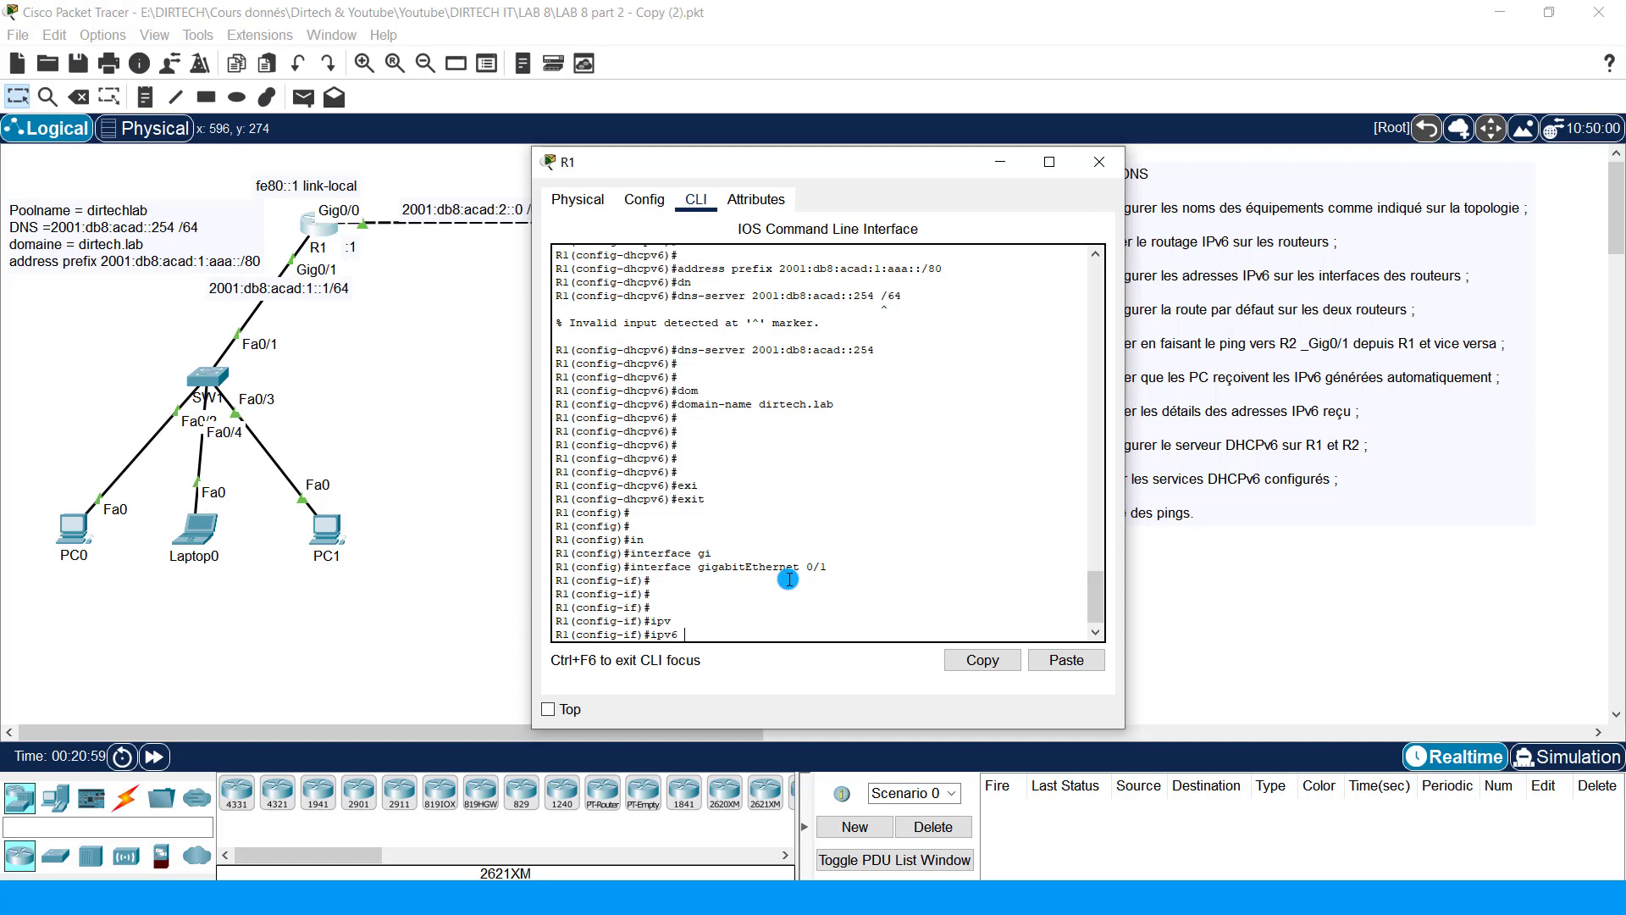
{"action": "type", "text": "dh"}
{"action": "key", "text": "Tab"}
{"action": "type", "text": "s"}
{"action": "key", "text": "Tab"}
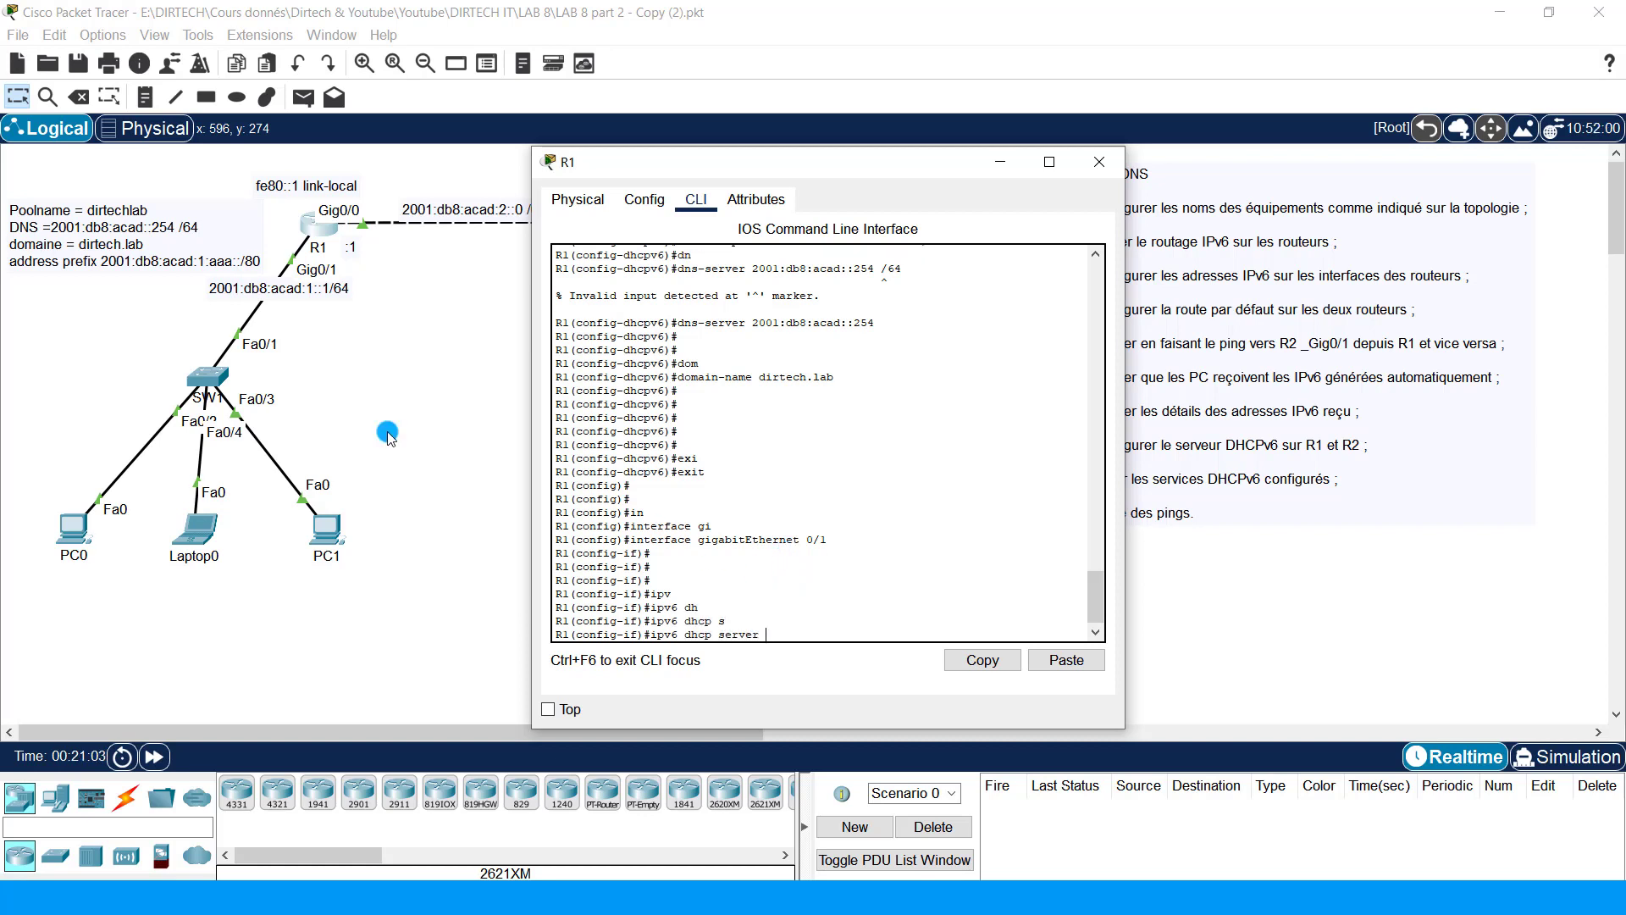
{"action": "left_click", "coordinate": [99, 205]}
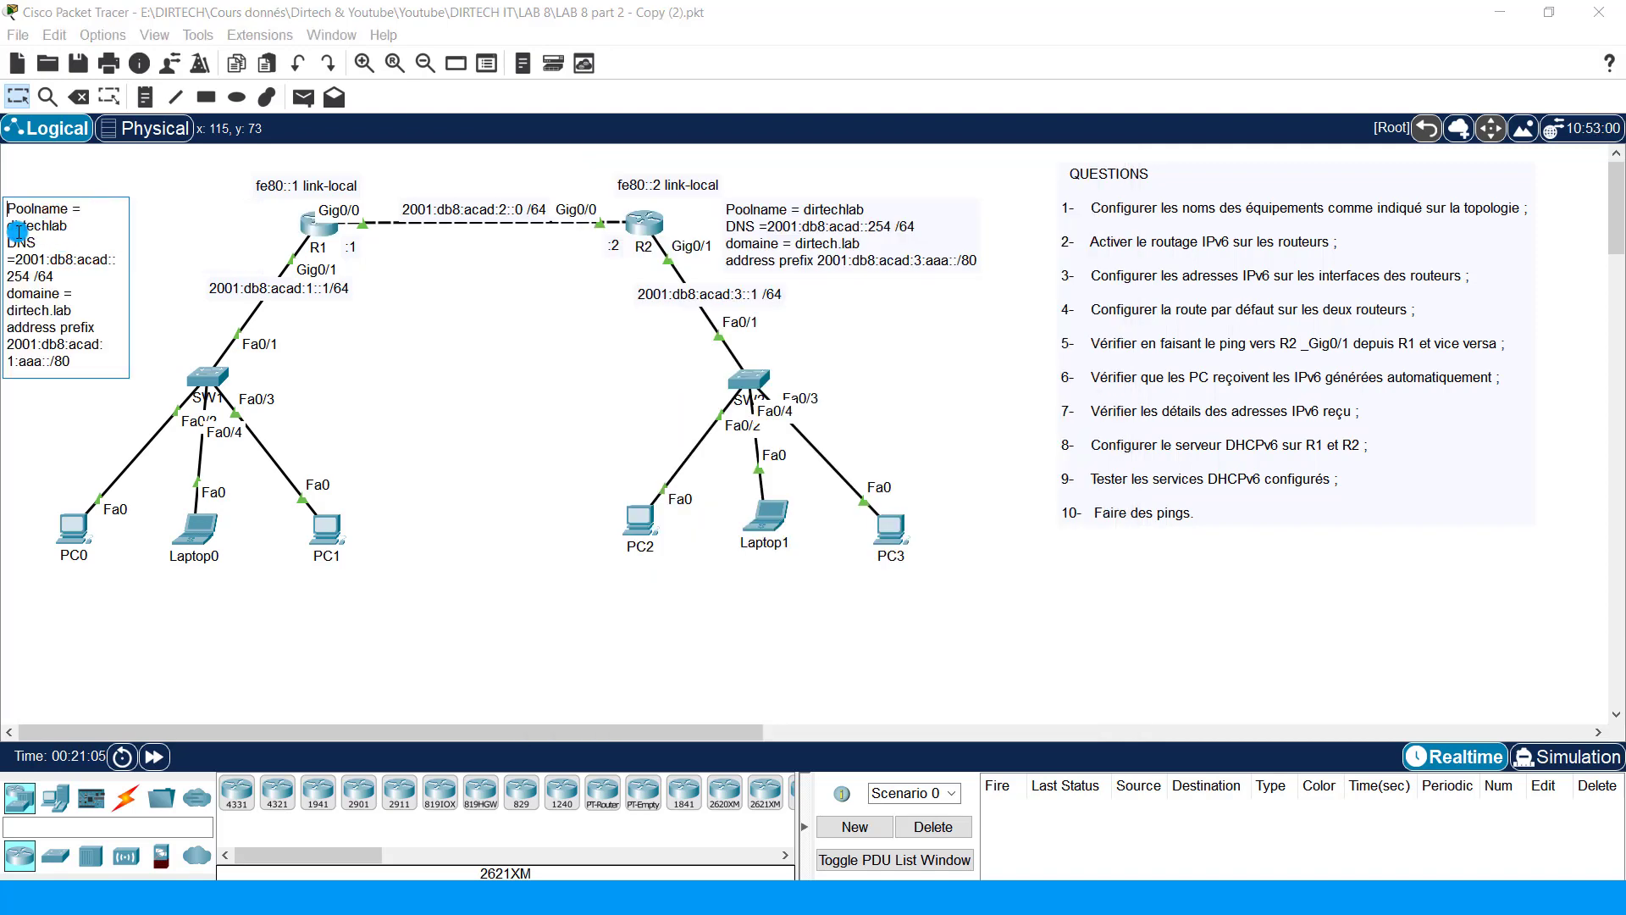
{"action": "left_click_drag", "start_coordinate": [7, 225], "coordinate": [69, 225]}
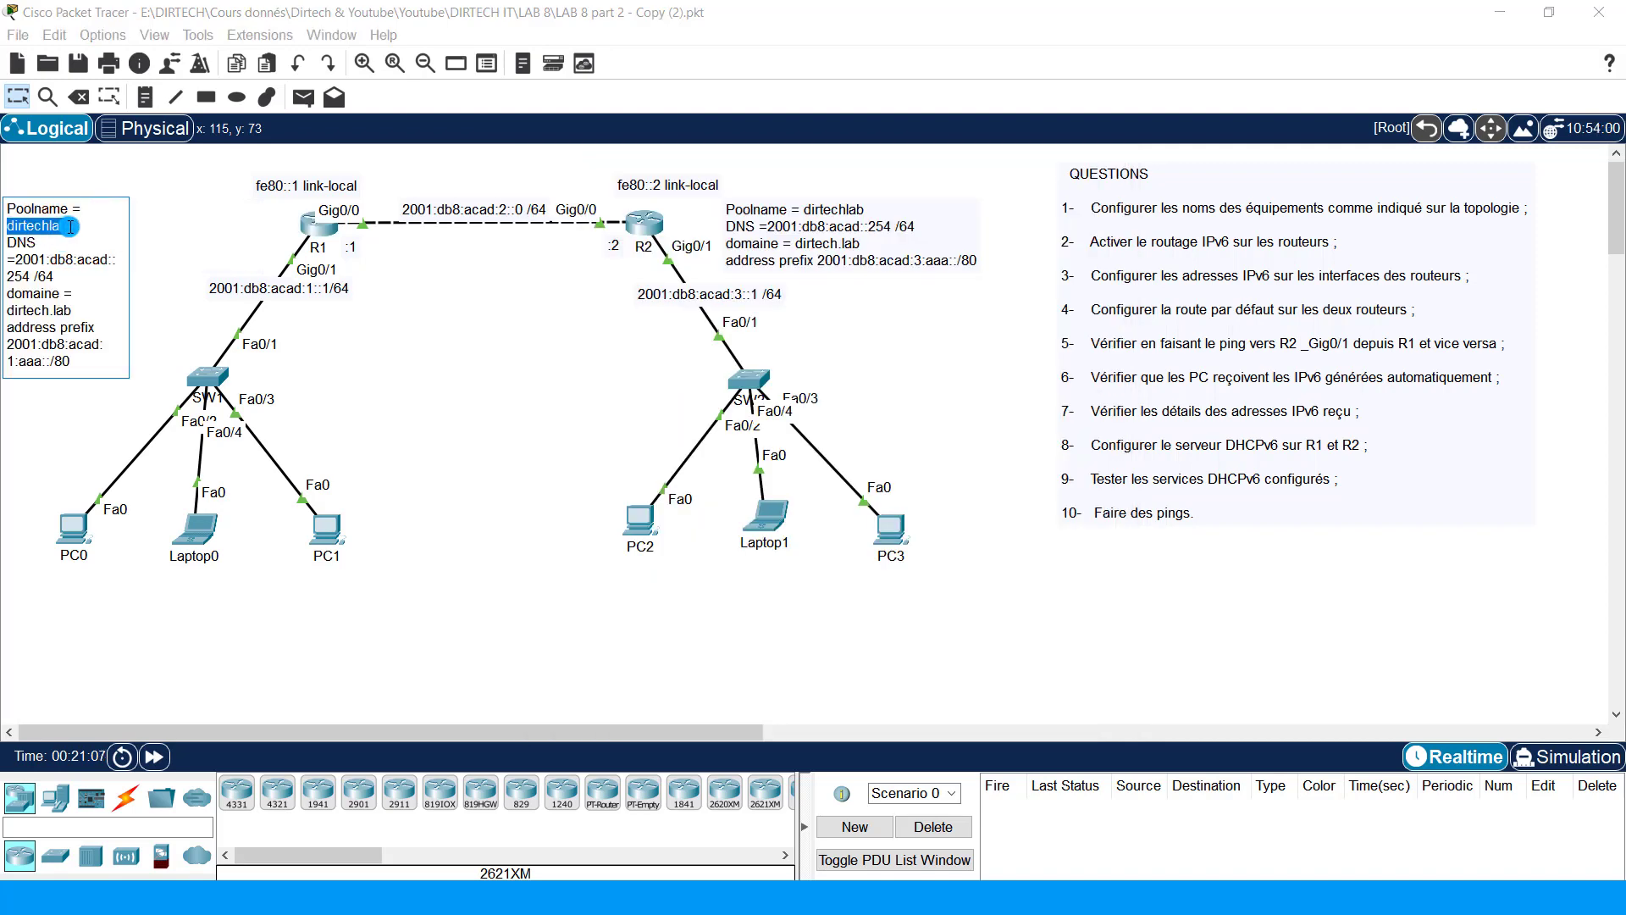
{"action": "left_click", "coordinate": [313, 223]}
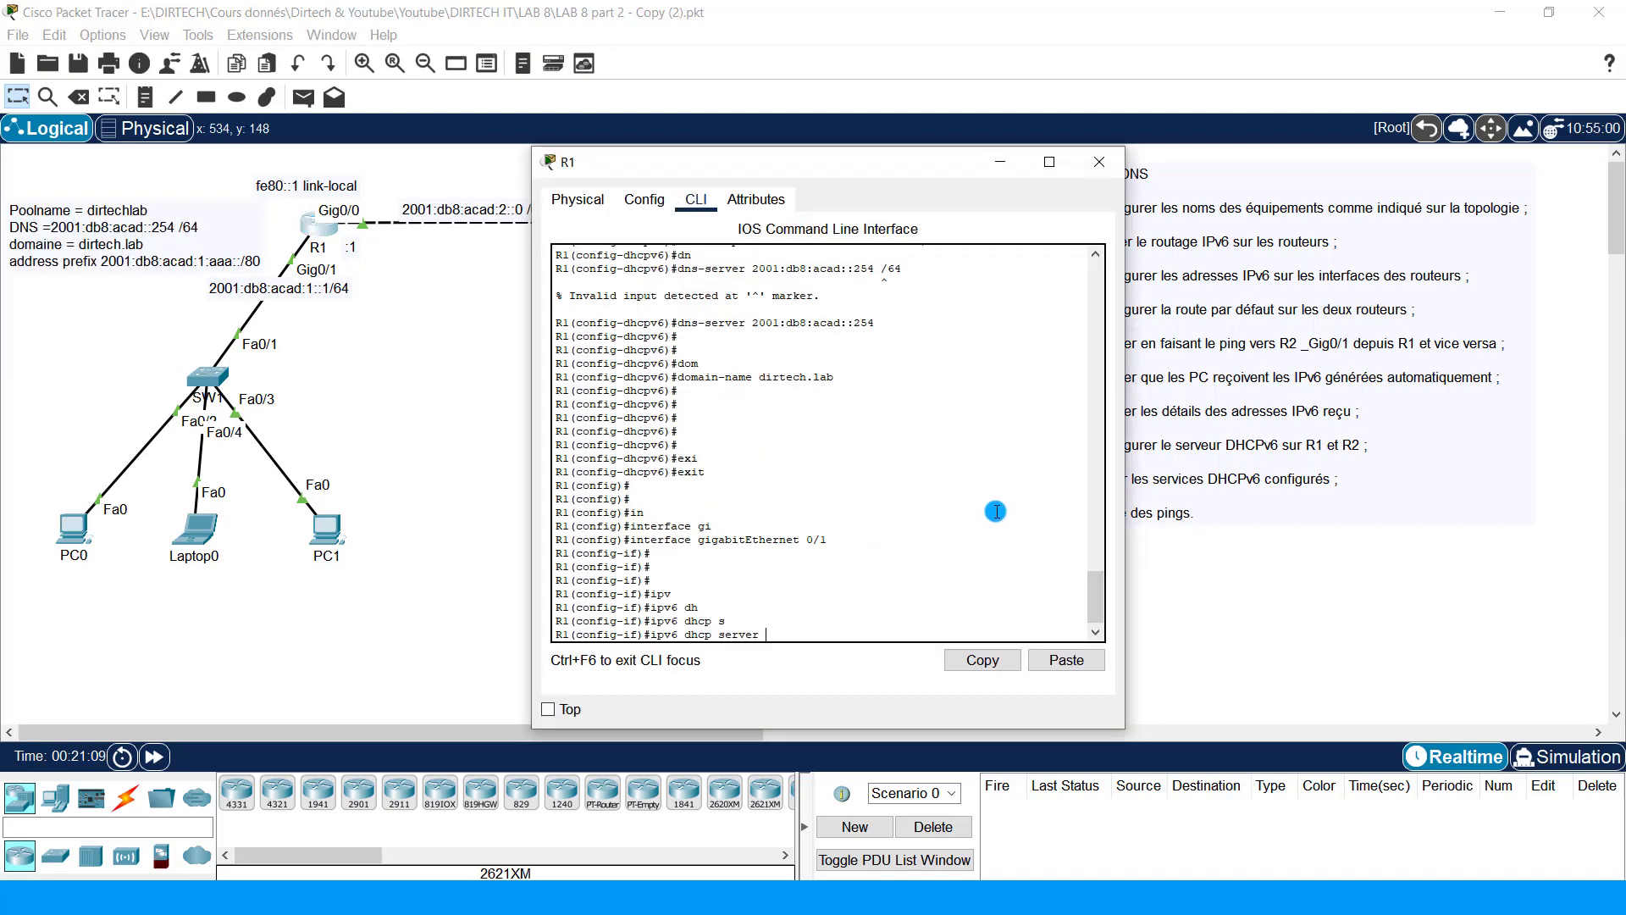
{"action": "right_click", "coordinate": [942, 509]}
{"action": "left_click", "coordinate": [978, 536]}
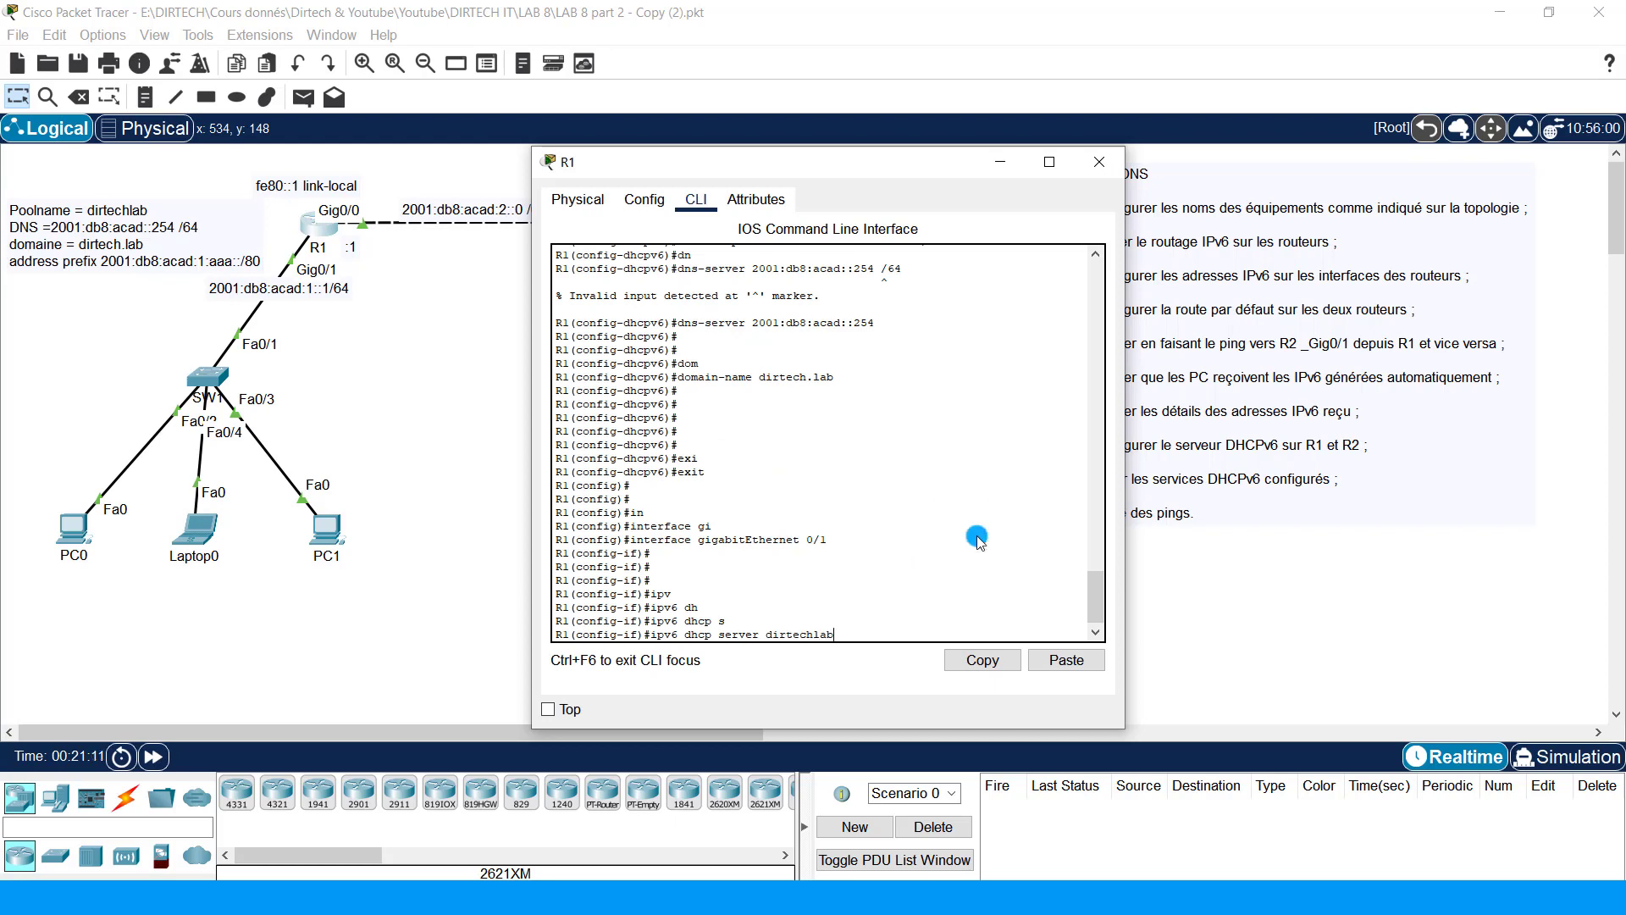
{"action": "key", "text": "Return"}
{"action": "key", "text": "Return"}
{"action": "key", "text": "Return"}
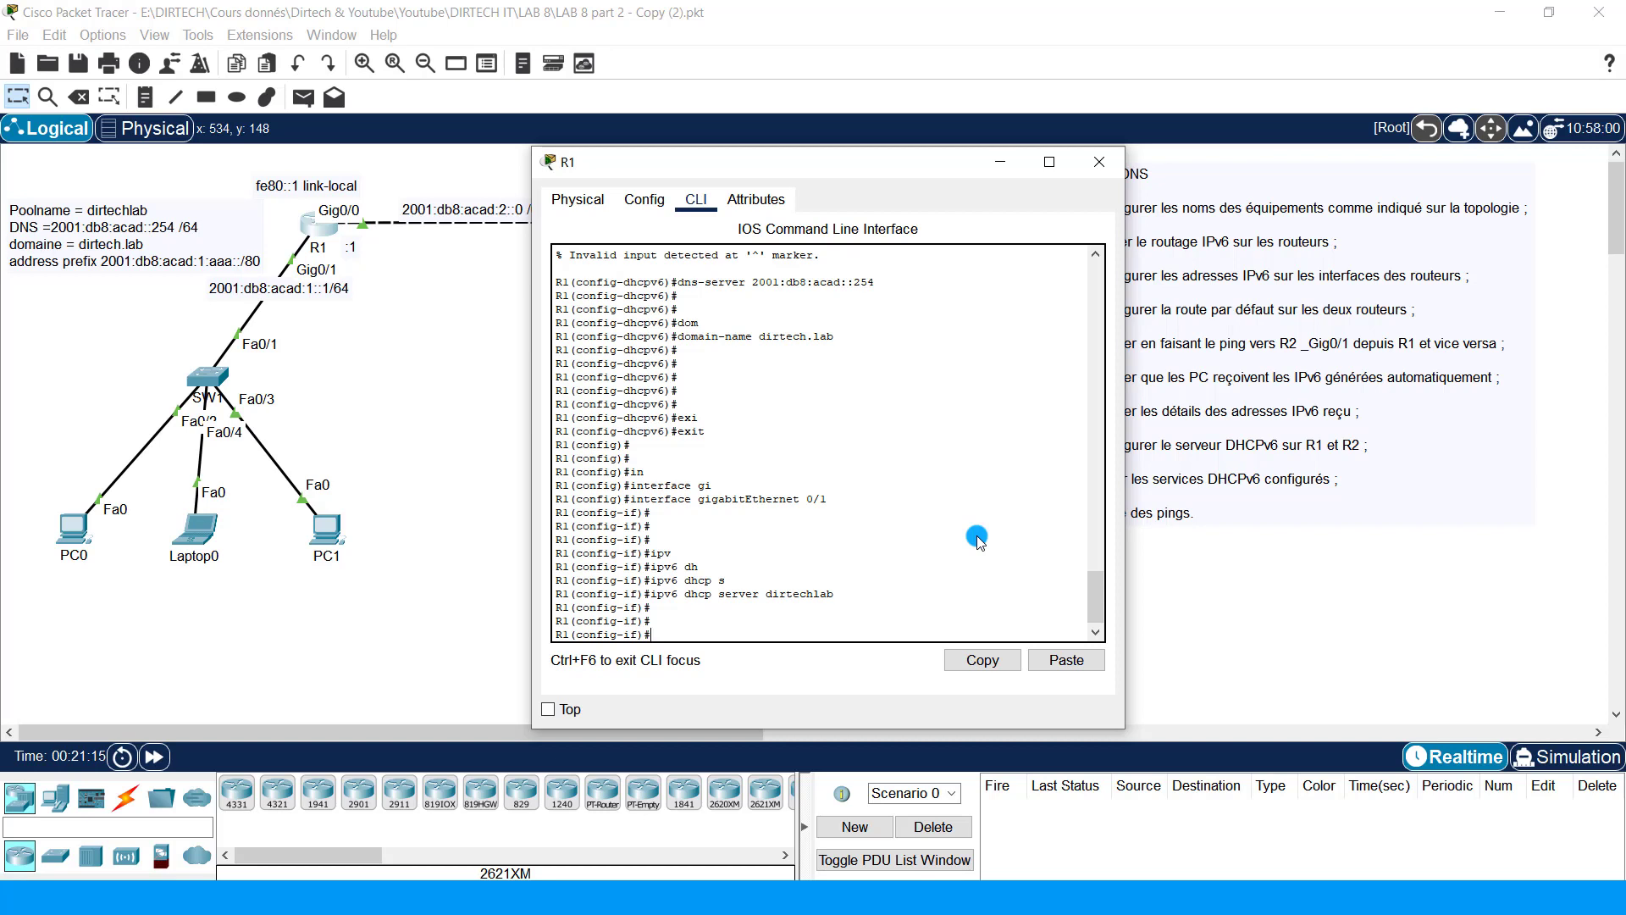
Step: Begin an ipv6 command on R1's interface and list its available subcommands
{"action": "type", "text": "ipv"}
{"action": "key", "text": "Tab"}
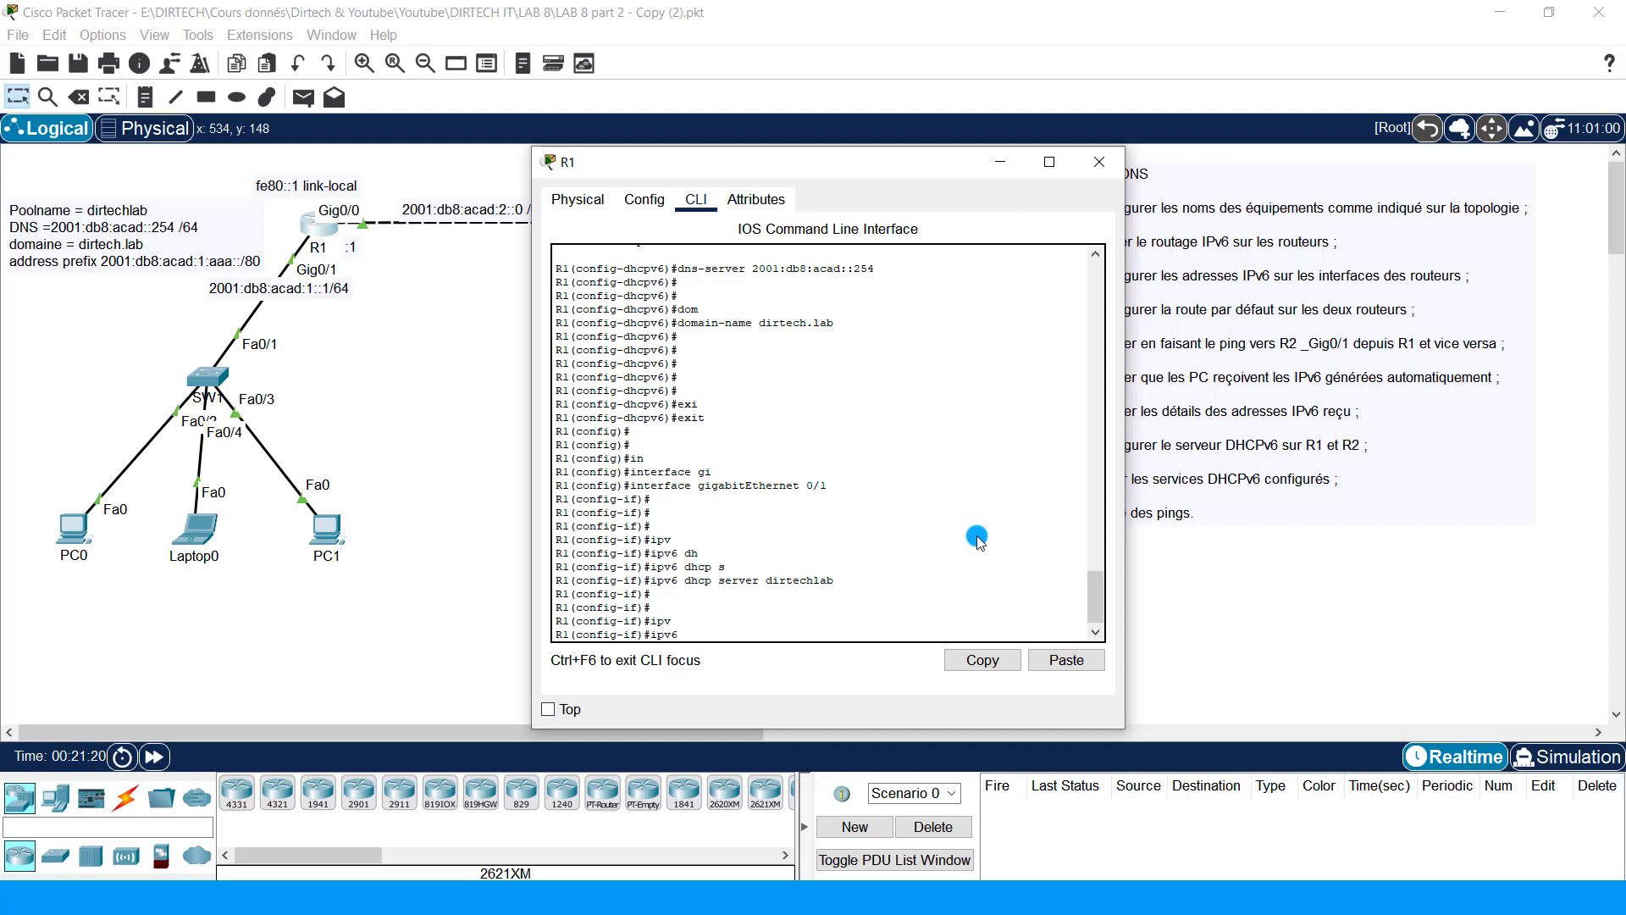
{"action": "type", "text": "?"}
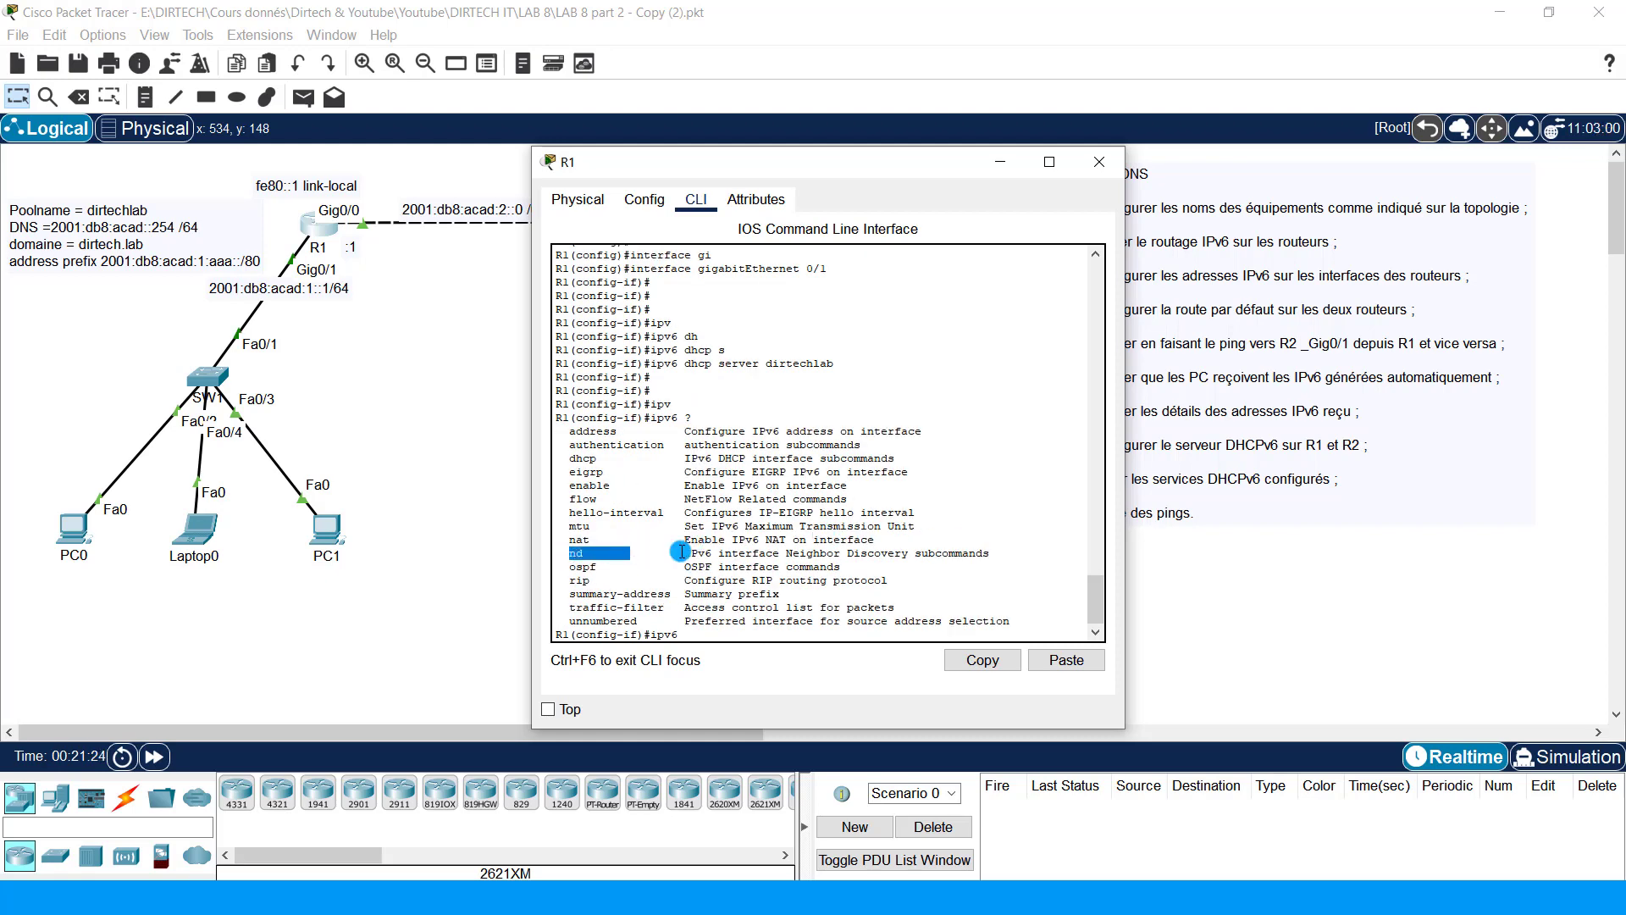
{"action": "left_click_drag", "start_coordinate": [679, 553], "coordinate": [862, 554]}
{"action": "left_click", "coordinate": [775, 584]}
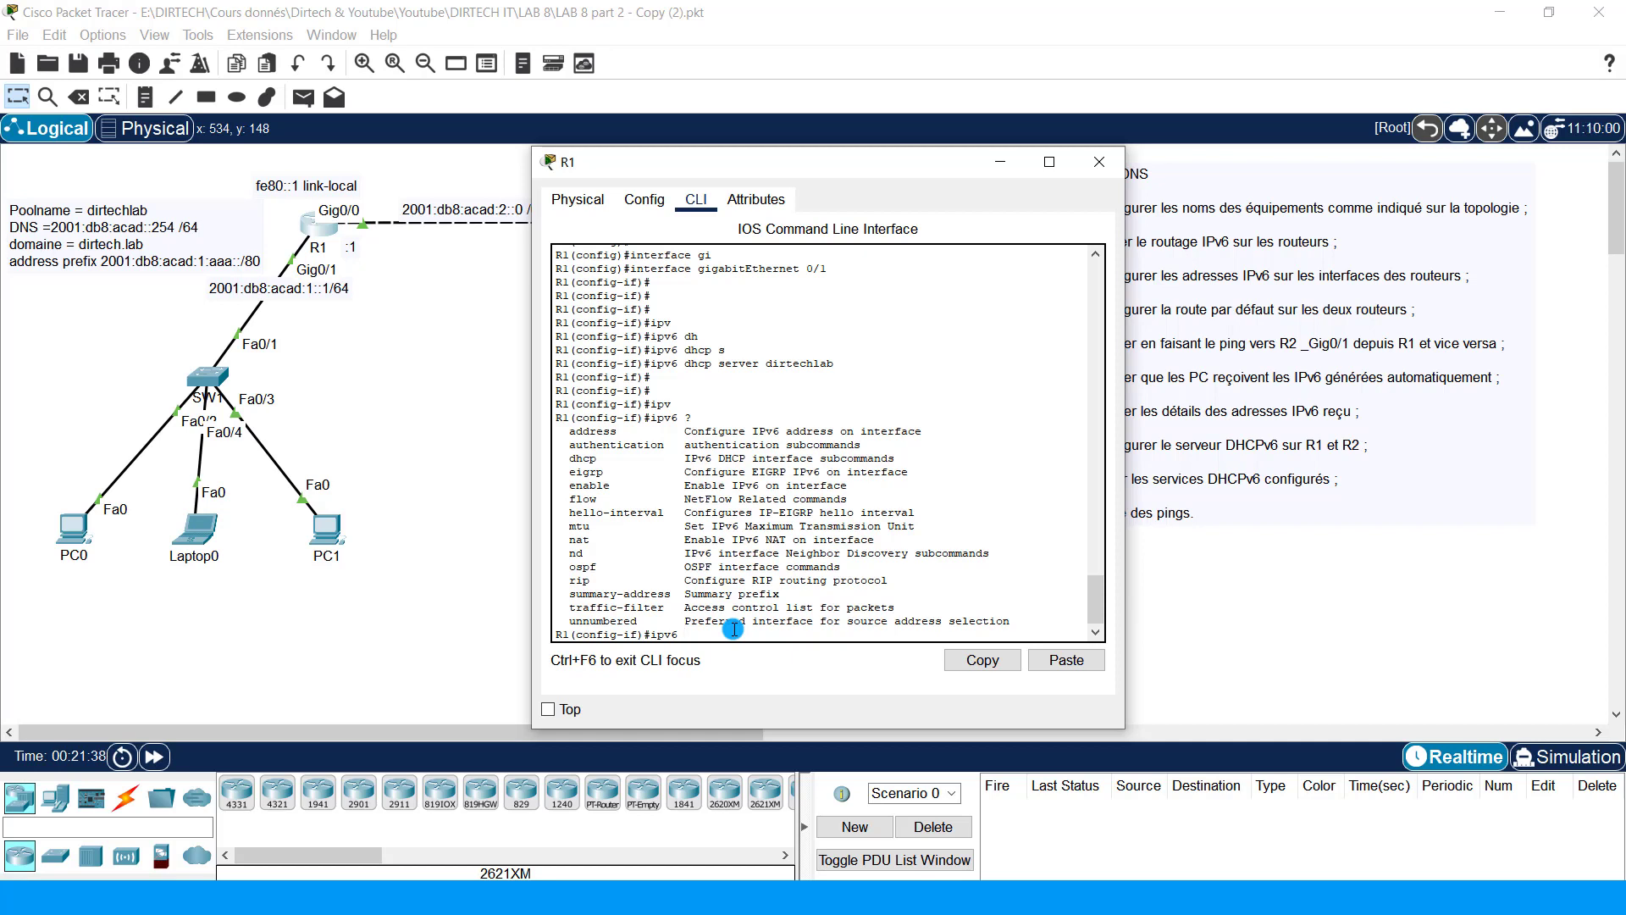
Step: Extend the command to ipv6 nd and list its neighbor discovery options
{"action": "type", "text": "n"}
{"action": "key", "text": "Tab"}
{"action": "type", "text": "d"}
{"action": "key", "text": "Tab"}
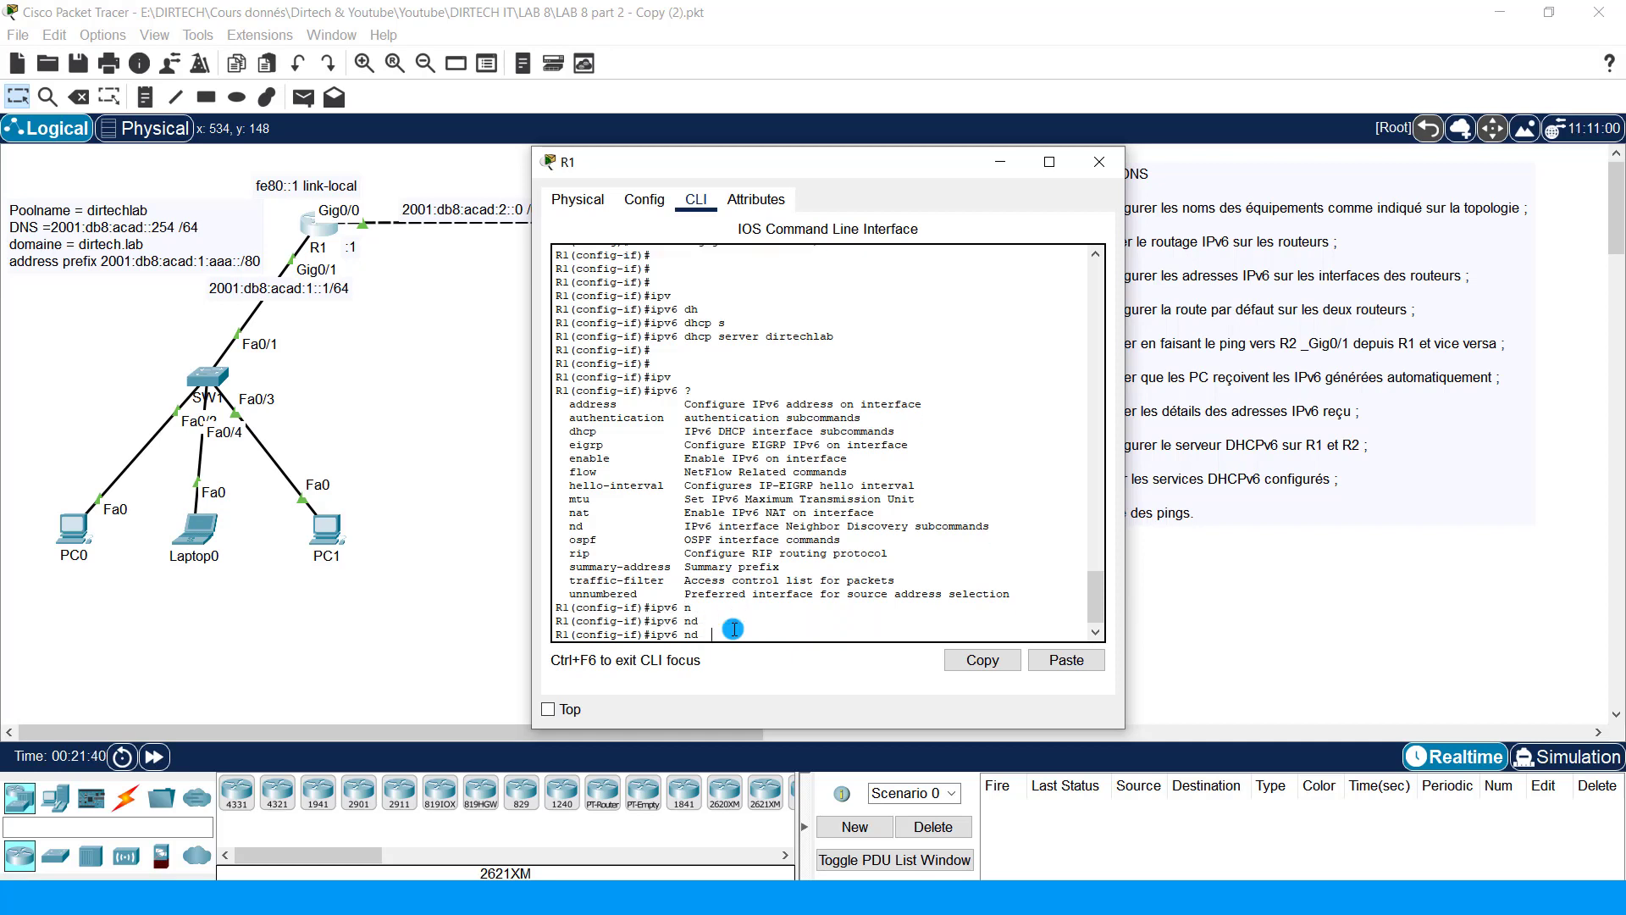
{"action": "type", "text": "?"}
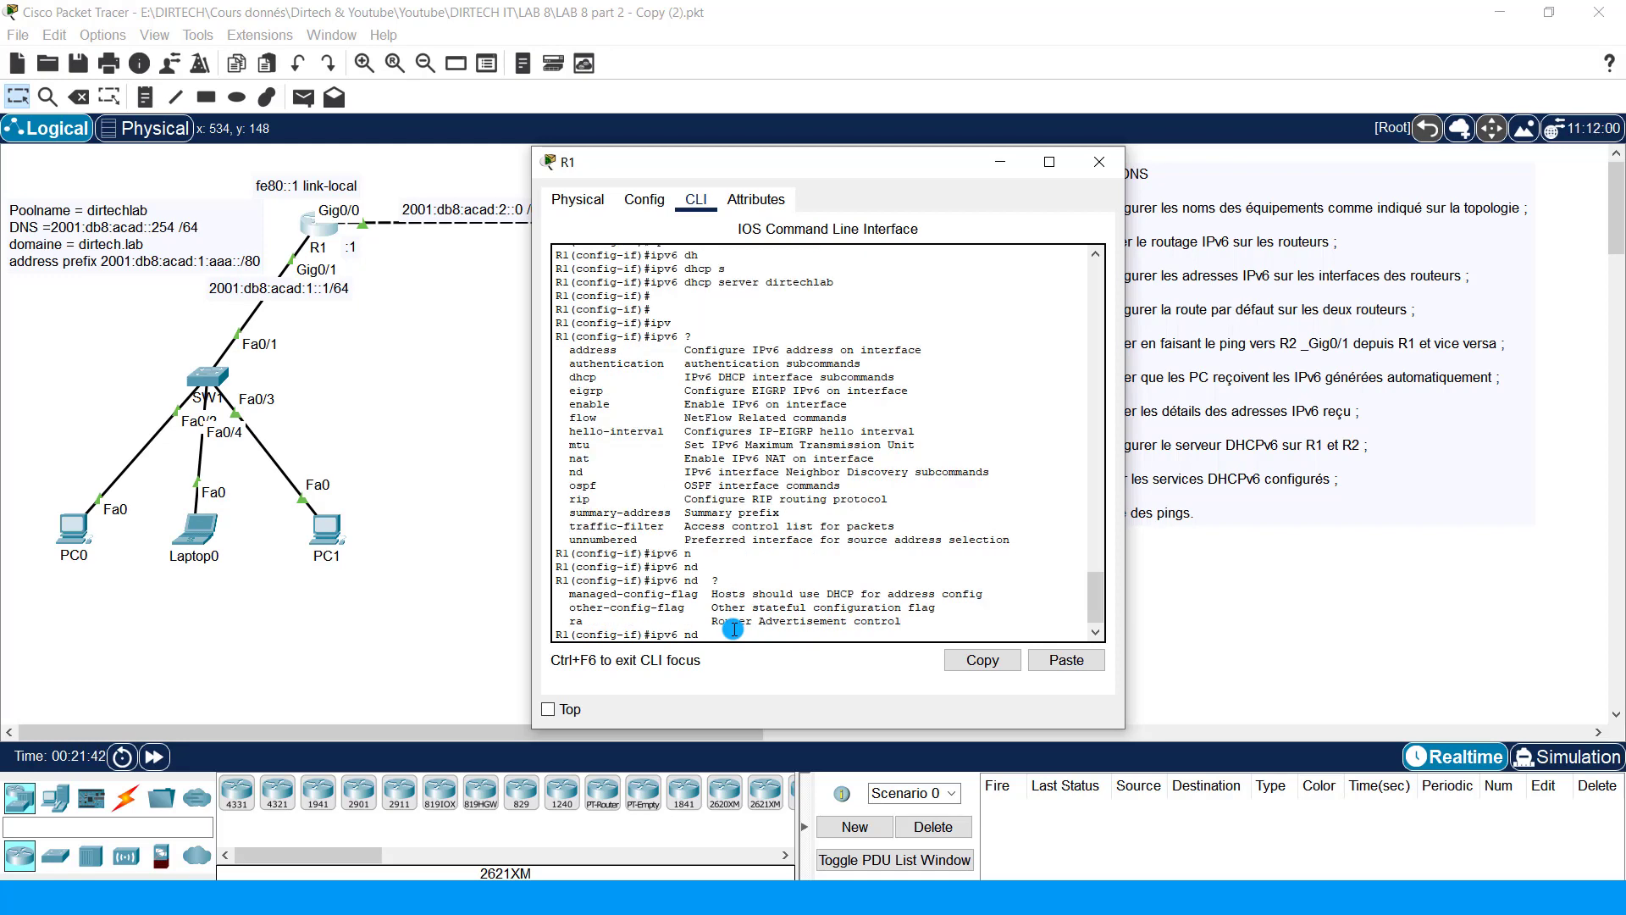
{"action": "left_click_drag", "start_coordinate": [583, 594], "coordinate": [720, 597]}
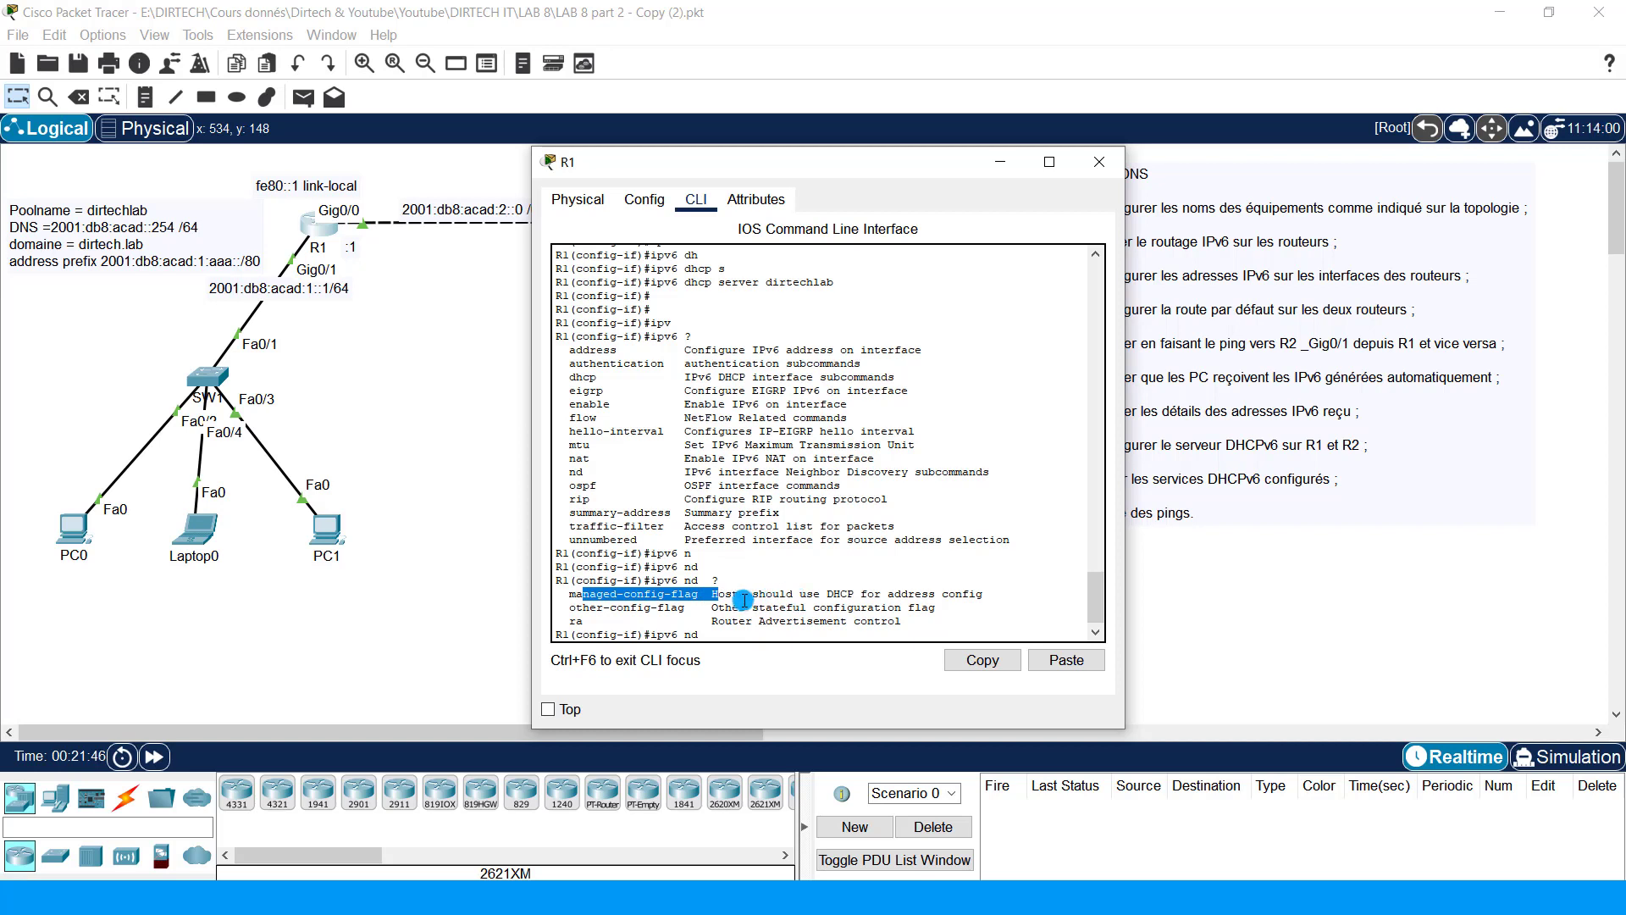
{"action": "left_click", "coordinate": [763, 592]}
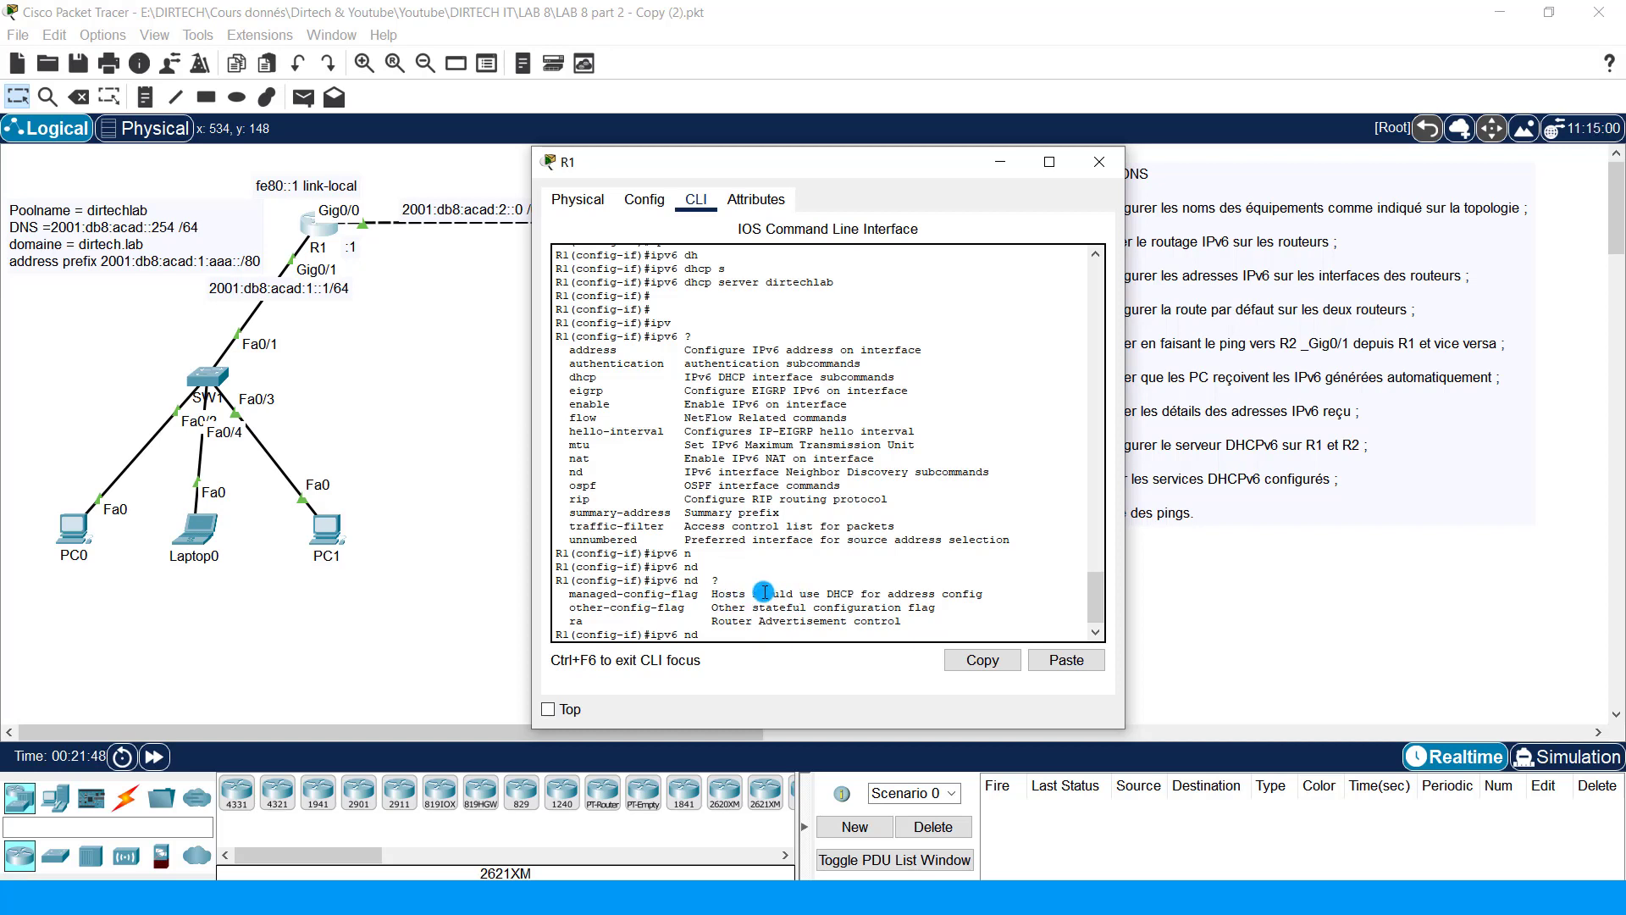
Step: Complete and run the command as ipv6 nd managed-config-flag on R1's interface
{"action": "type", "text": "managed-config-flag"}
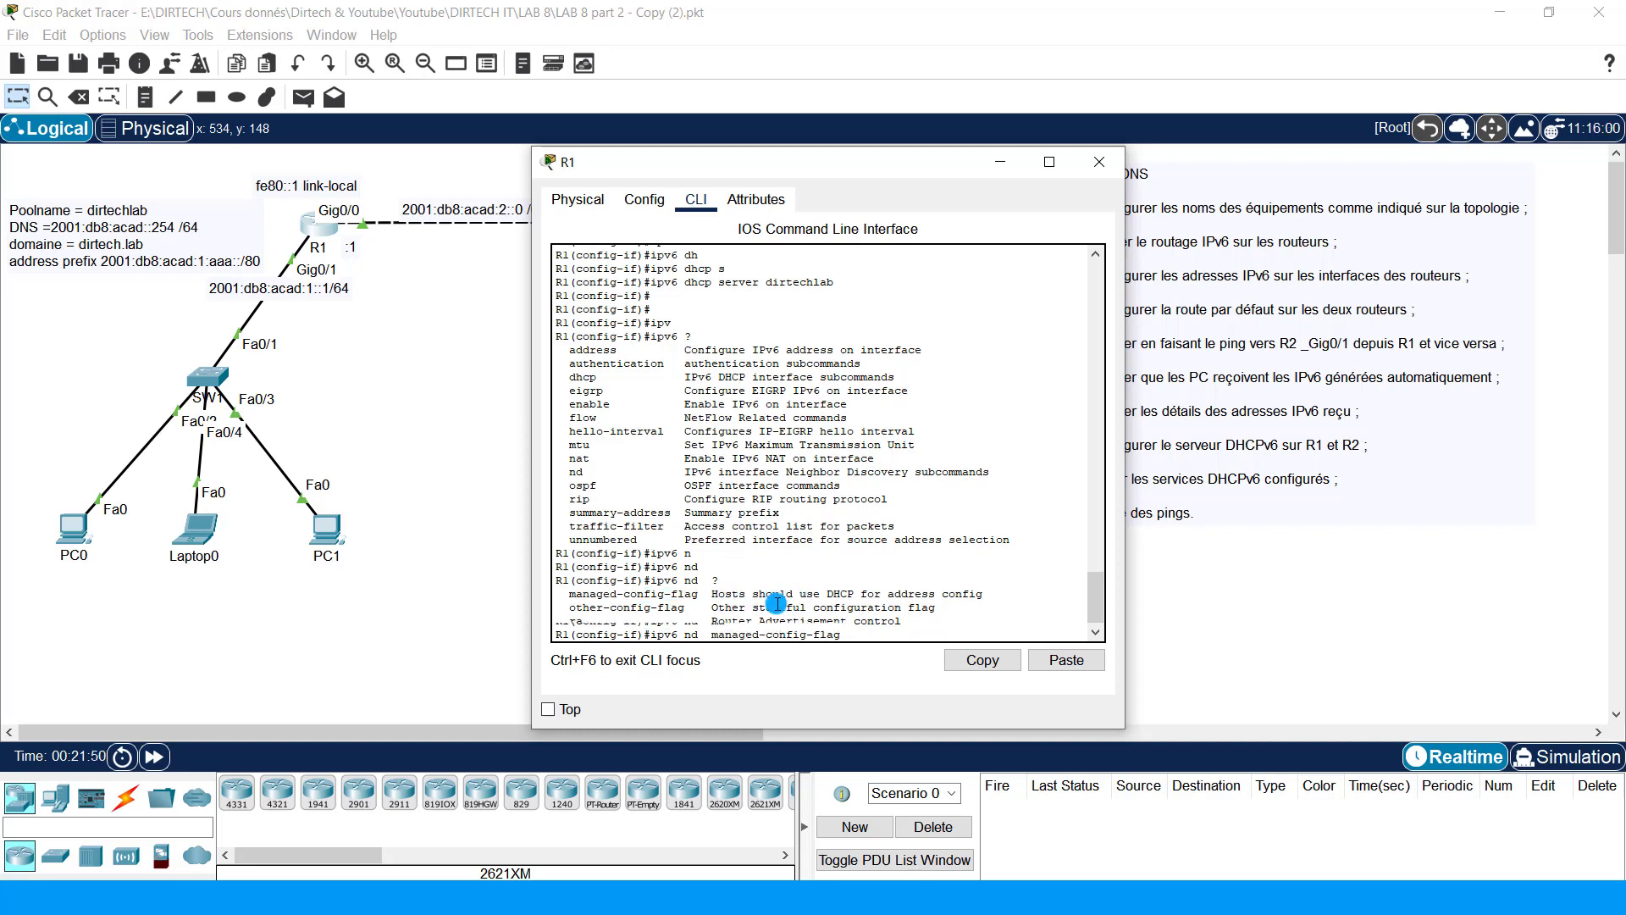
{"action": "key", "text": "Tab"}
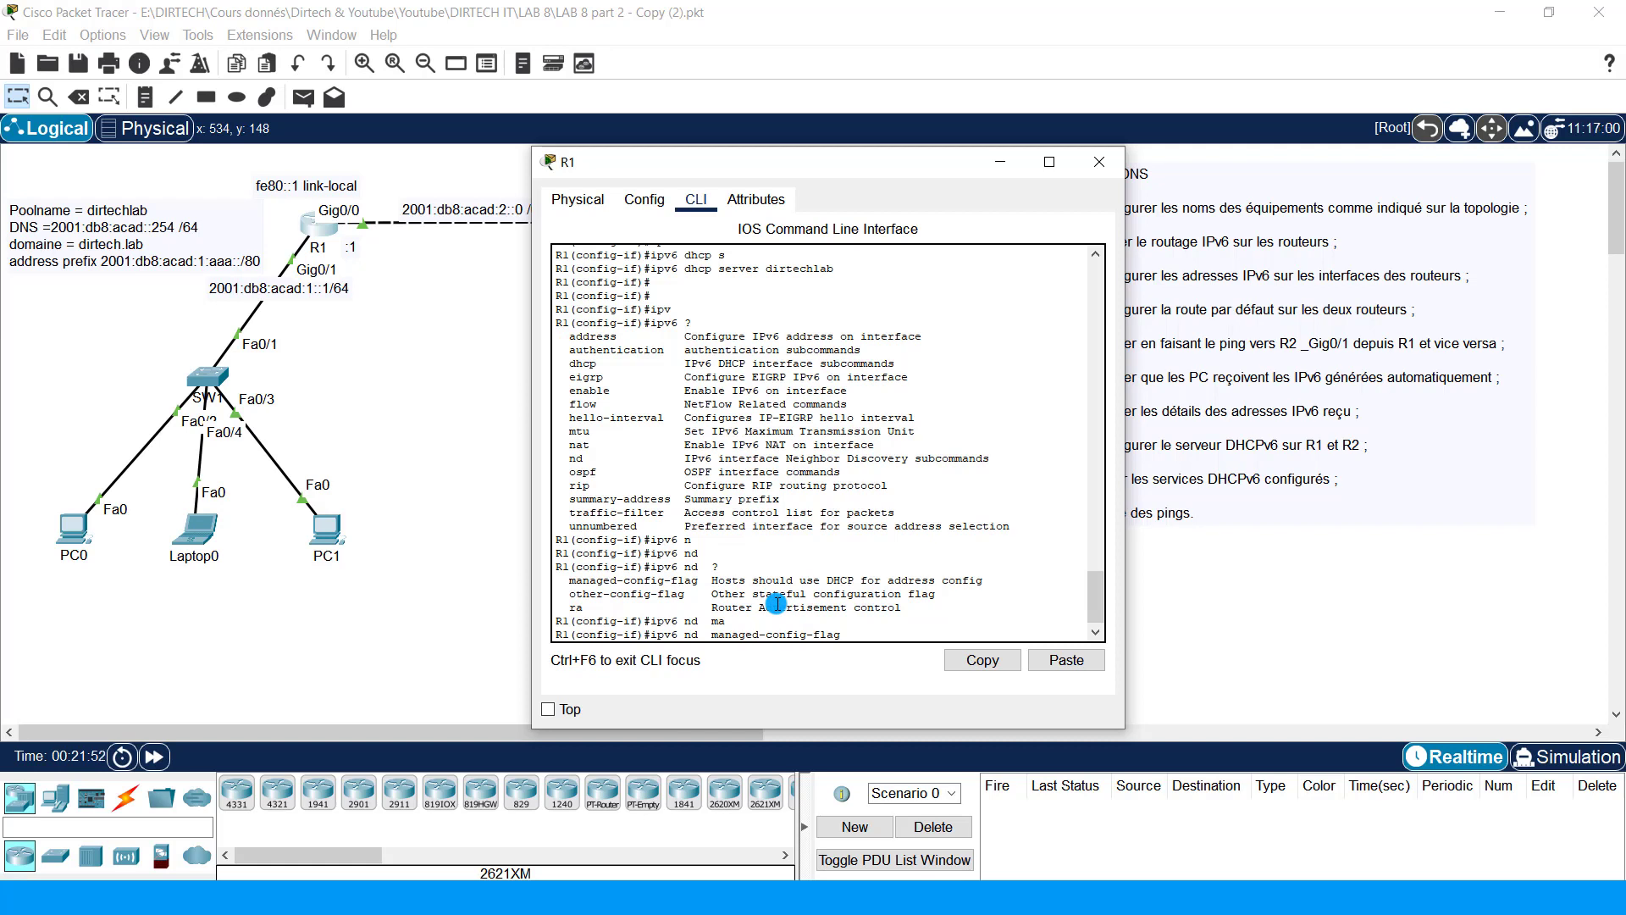
{"action": "key", "text": "Return"}
{"action": "key", "text": "Return"}
{"action": "key", "text": "Return"}
{"action": "key", "text": "Return"}
{"action": "key", "text": "Return"}
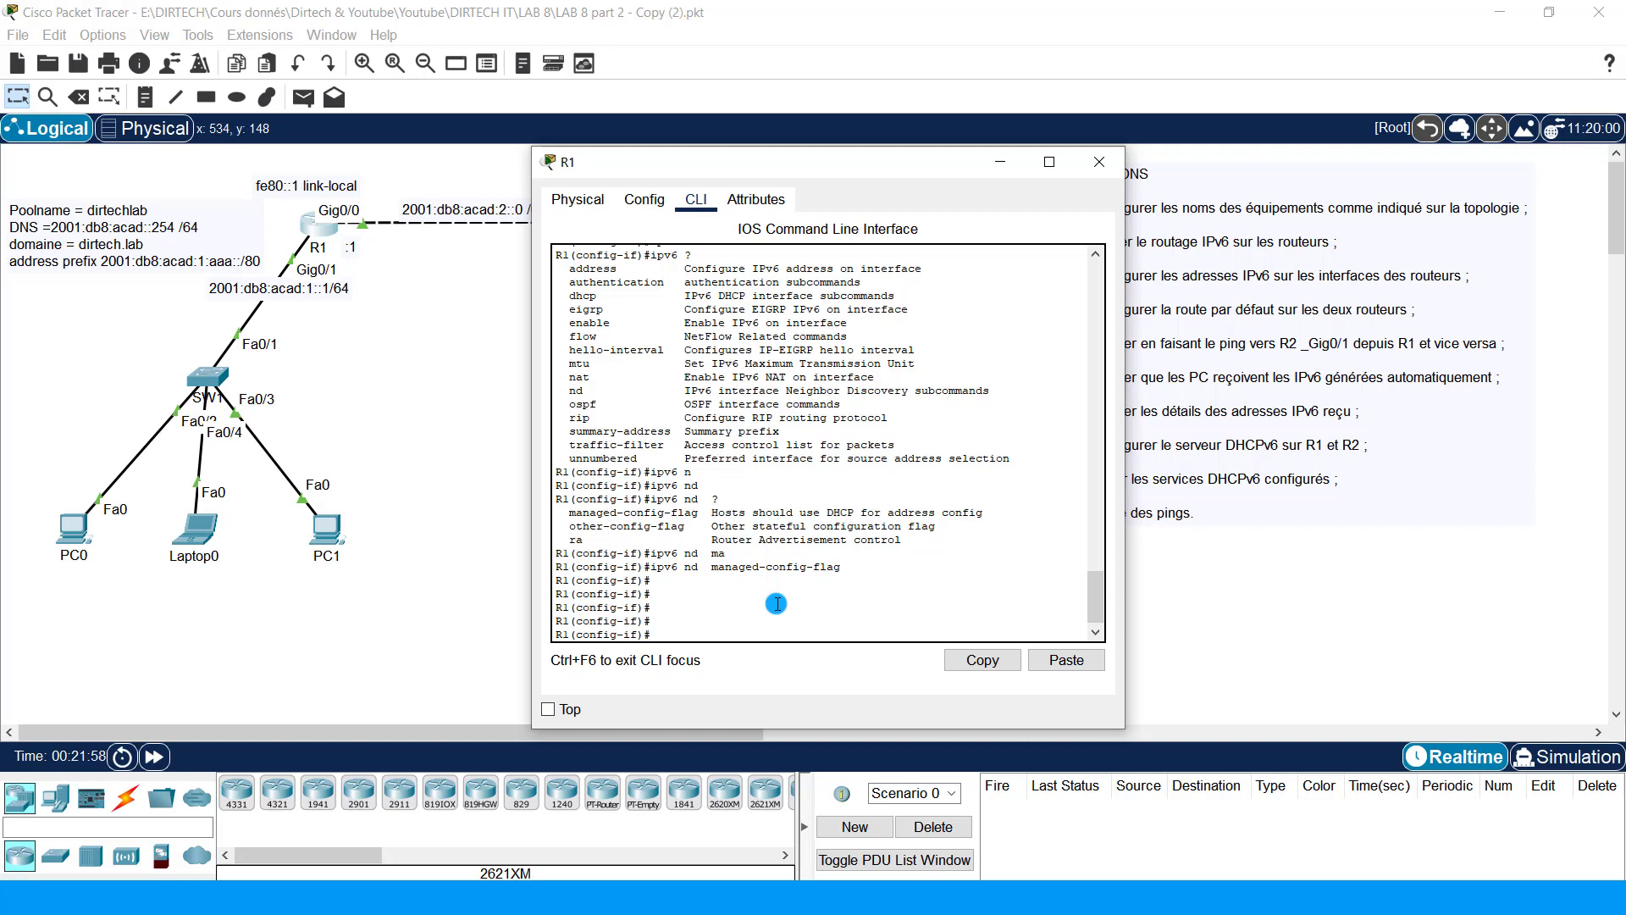
Step: End R1's configuration session and close the R1 window
{"action": "type", "text": "end"}
{"action": "key", "text": "Return"}
{"action": "key", "text": "Return"}
{"action": "key", "text": "Return"}
{"action": "key", "text": "Return"}
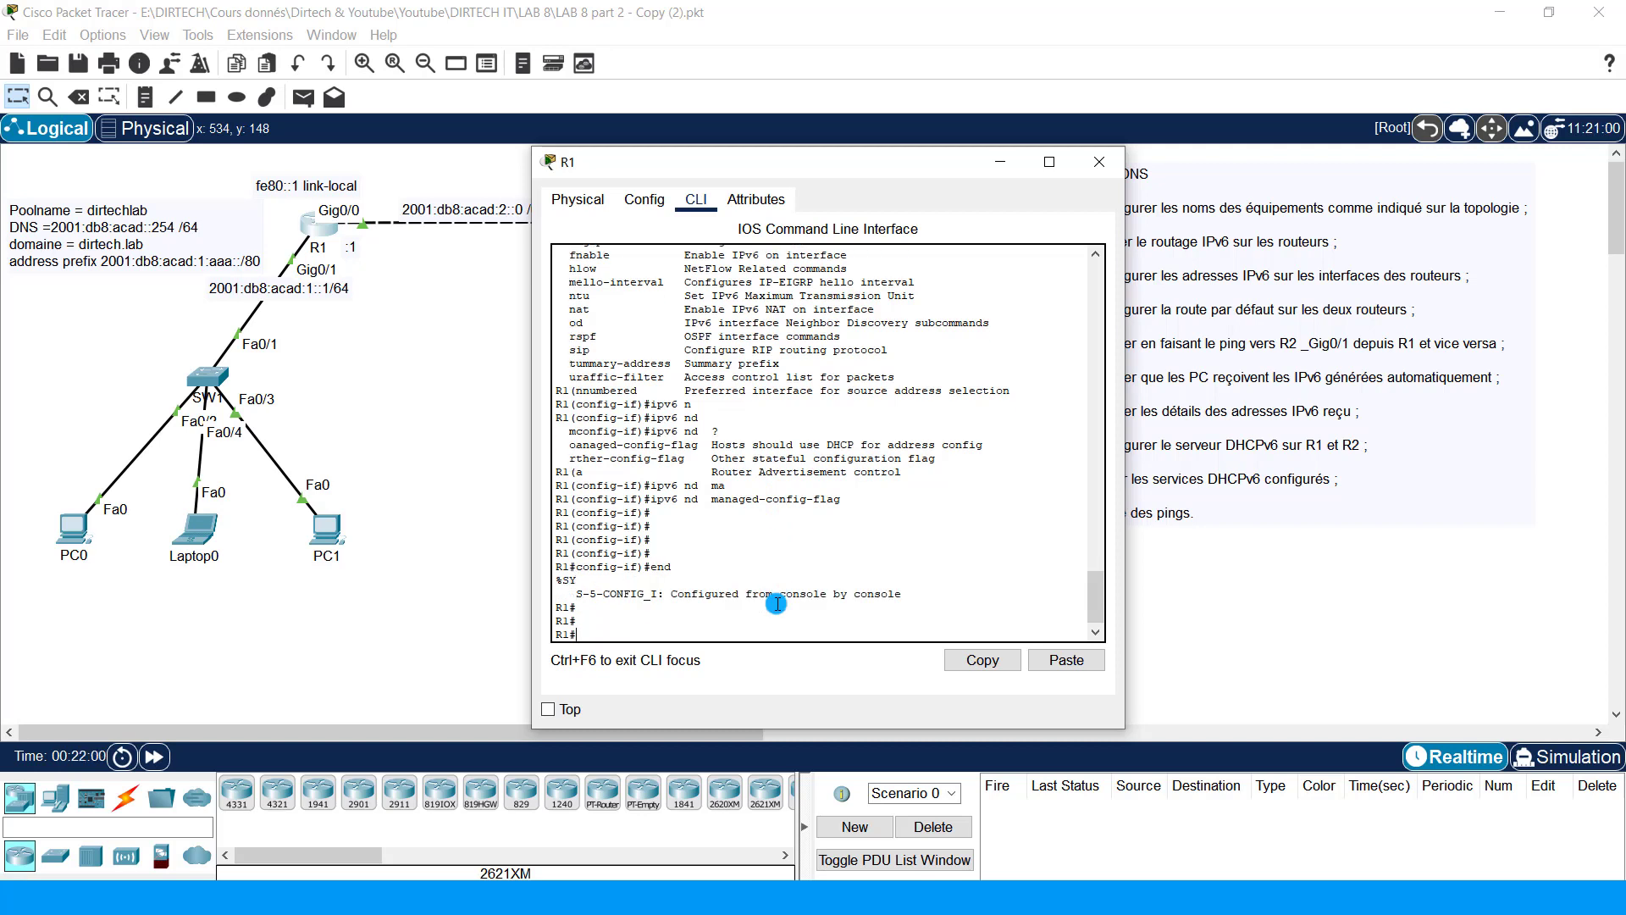
{"action": "left_click", "coordinate": [1100, 162]}
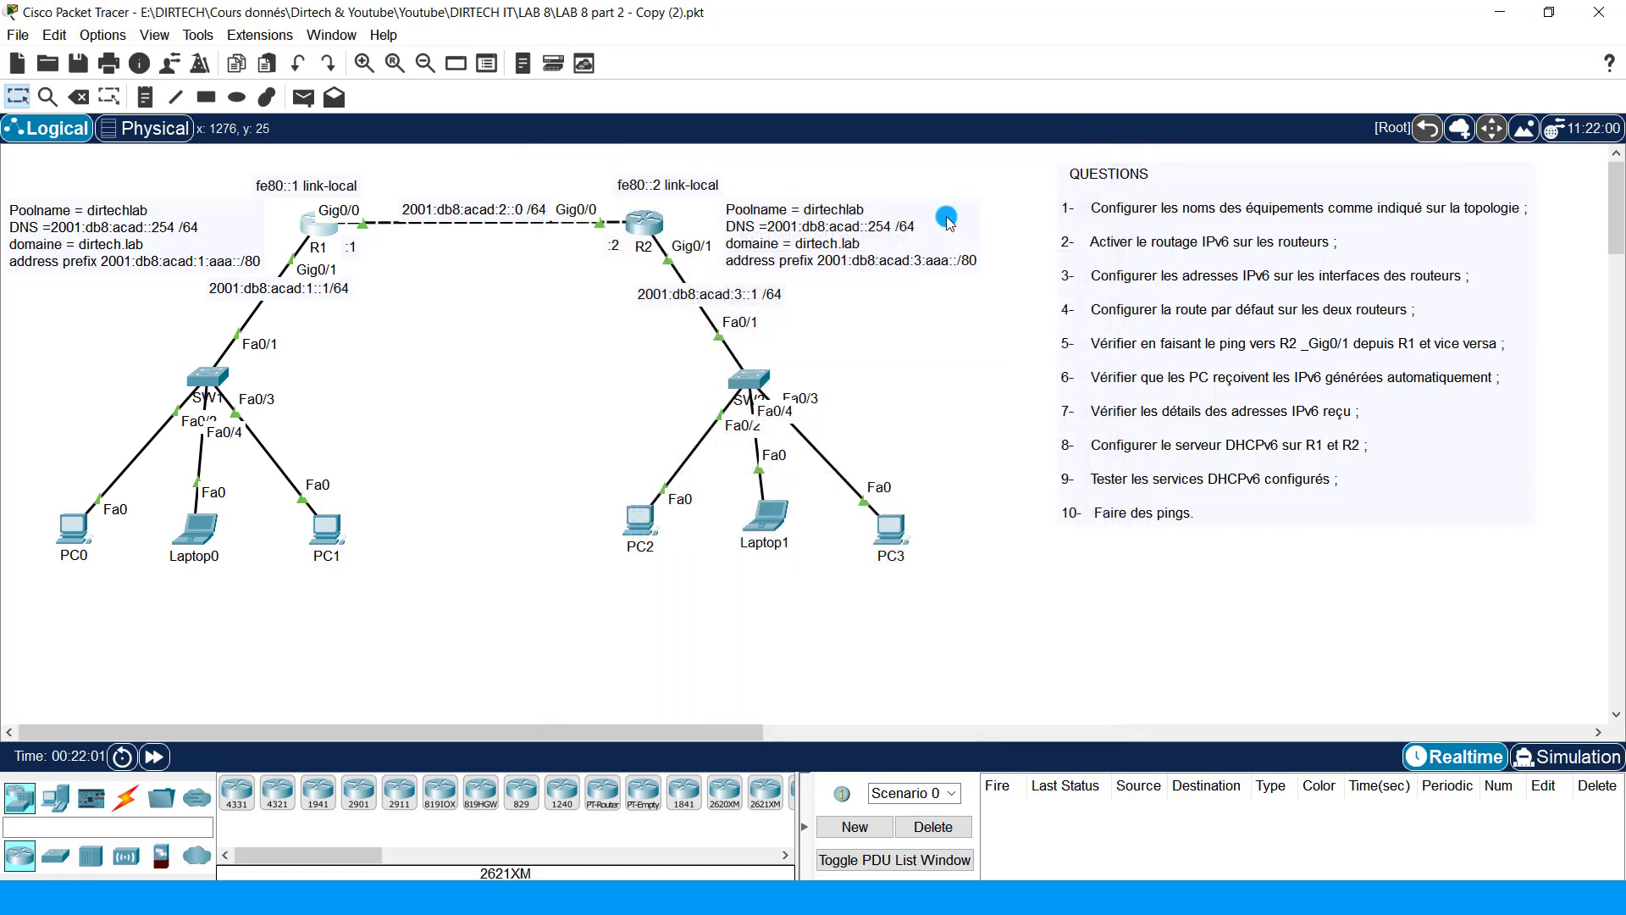
Step: Open R2's command line, place its window clear of the topology, and enter global configuration mode
{"action": "left_click", "coordinate": [641, 222]}
{"action": "left_click_drag", "start_coordinate": [570, 150], "coordinate": [1089, 205]}
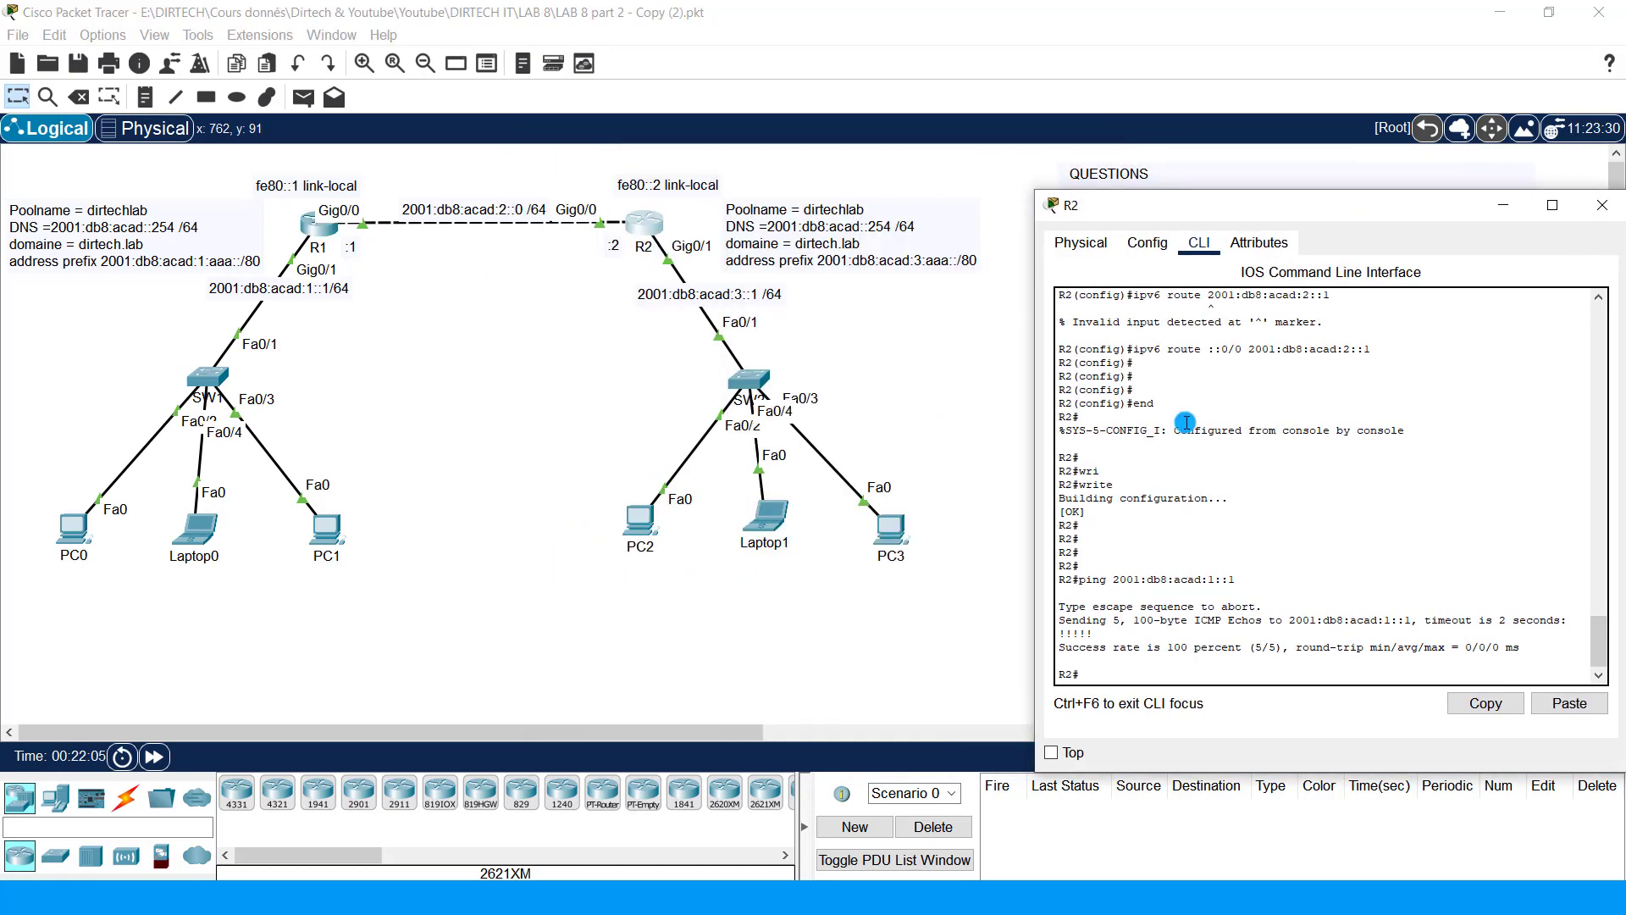
{"action": "key", "text": "Return"}
{"action": "key", "text": "Return"}
{"action": "key", "text": "Return"}
{"action": "key", "text": "Return"}
{"action": "type", "text": "confi"}
{"action": "key", "text": "Tab"}
{"action": "key", "text": "Tab"}
{"action": "key", "text": "Tab"}
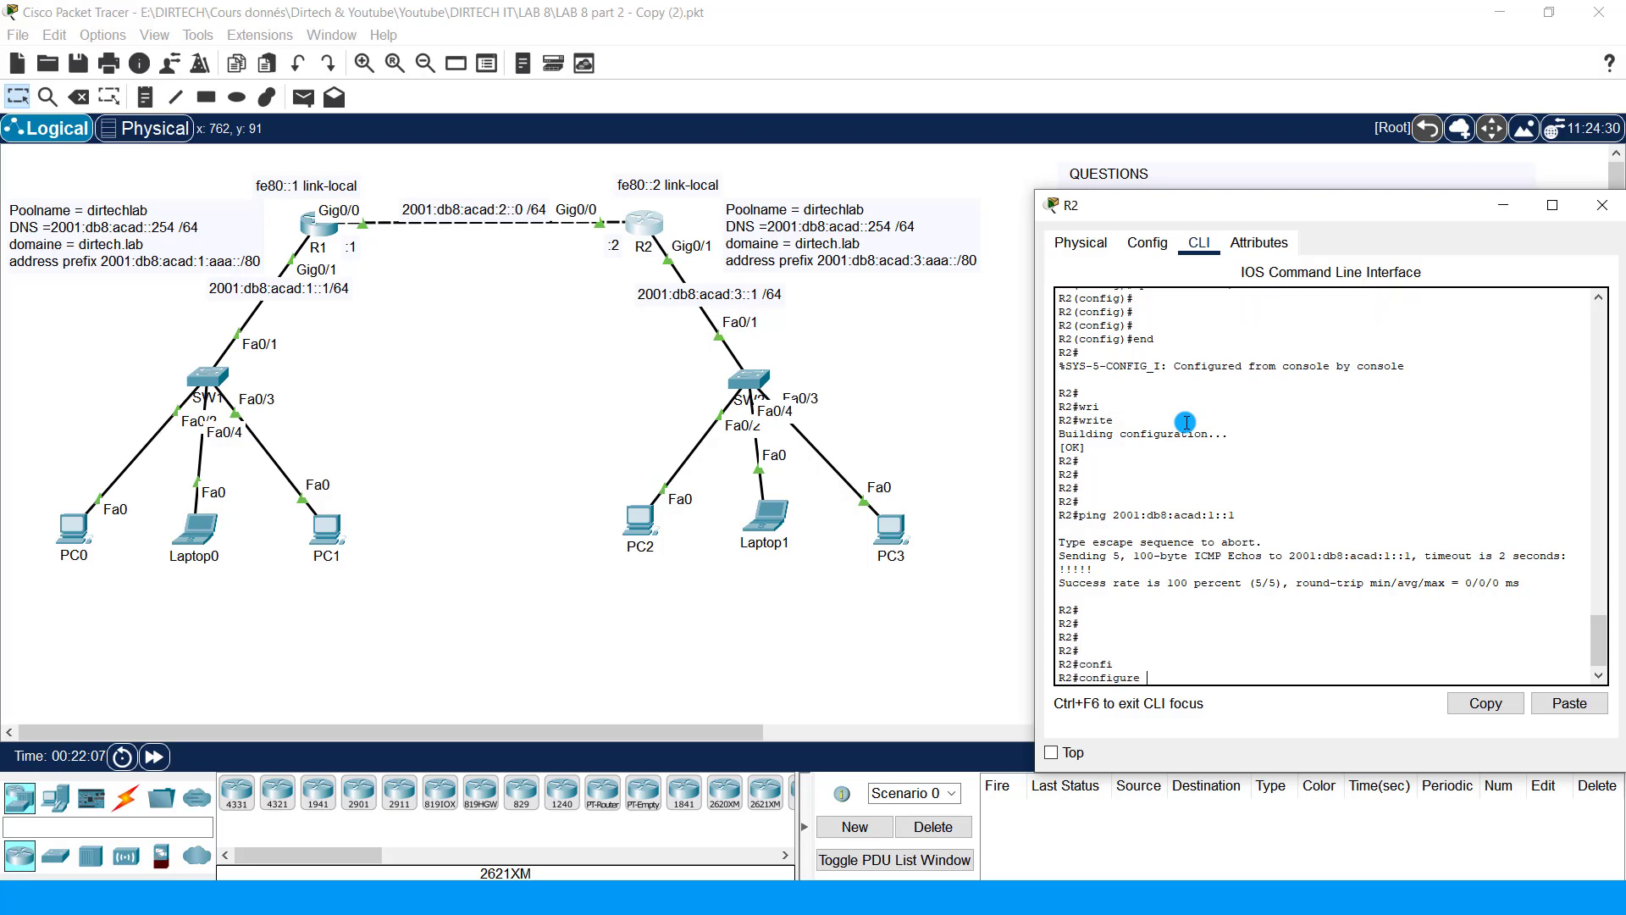
{"action": "key", "text": "Return"}
{"action": "key", "text": "Return"}
{"action": "key", "text": "Return"}
{"action": "key", "text": "Return"}
{"action": "key", "text": "Return"}
{"action": "key", "text": "Return"}
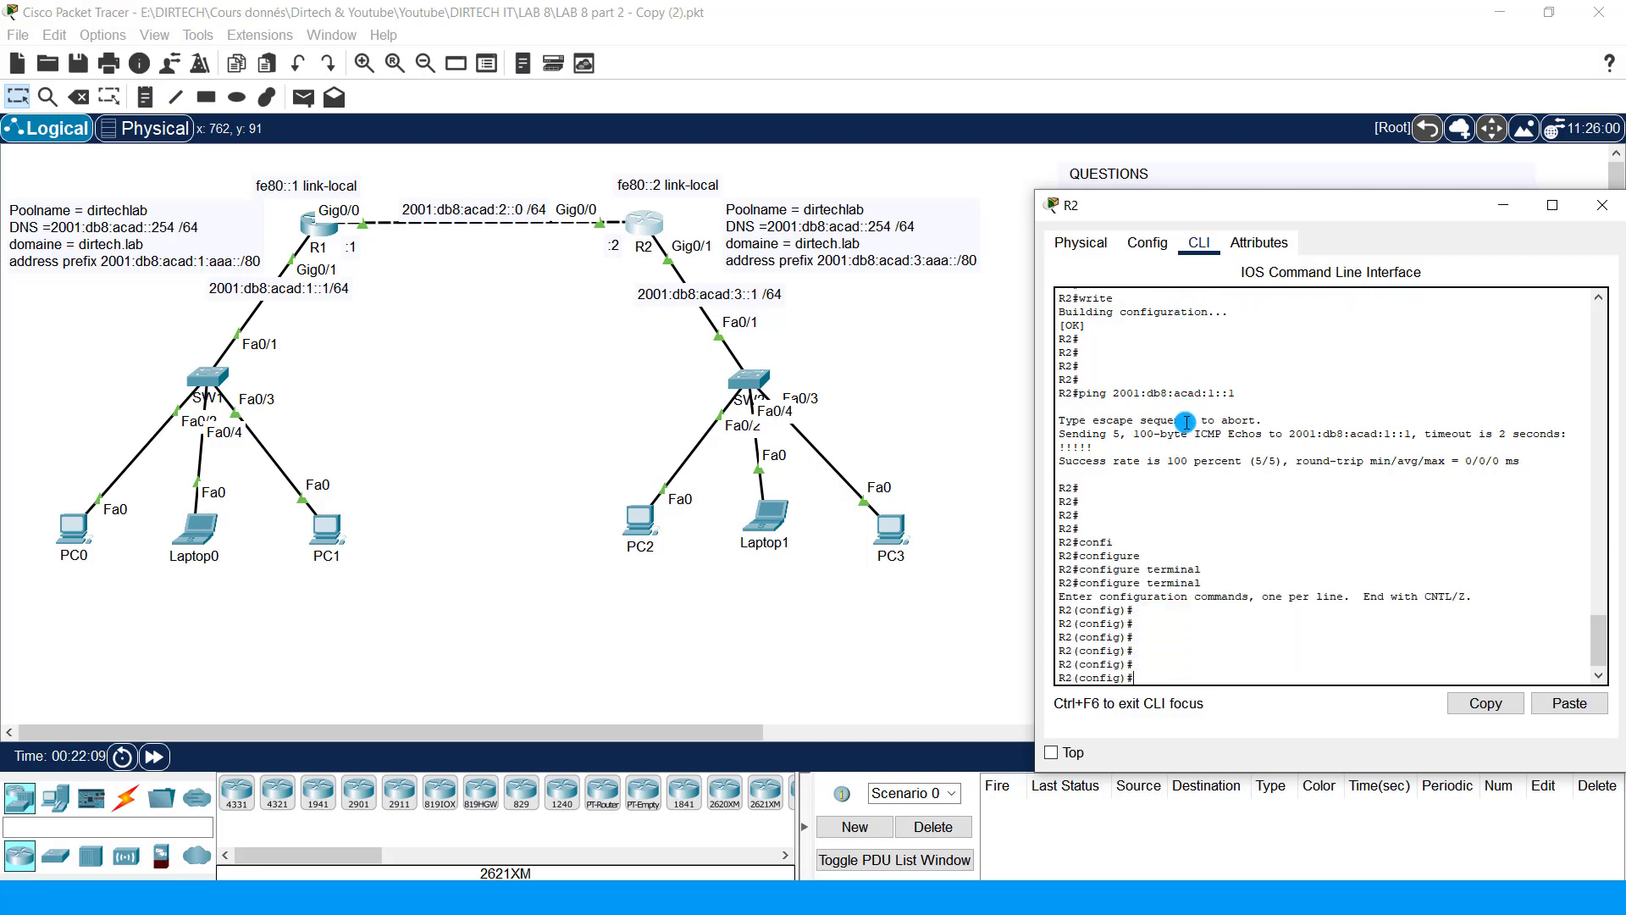
Step: Create the DHCPv6 pool dirtechlab on R2 with the ipv6 dhcp pool command
{"action": "type", "text": "ipv"}
{"action": "key", "text": "Tab"}
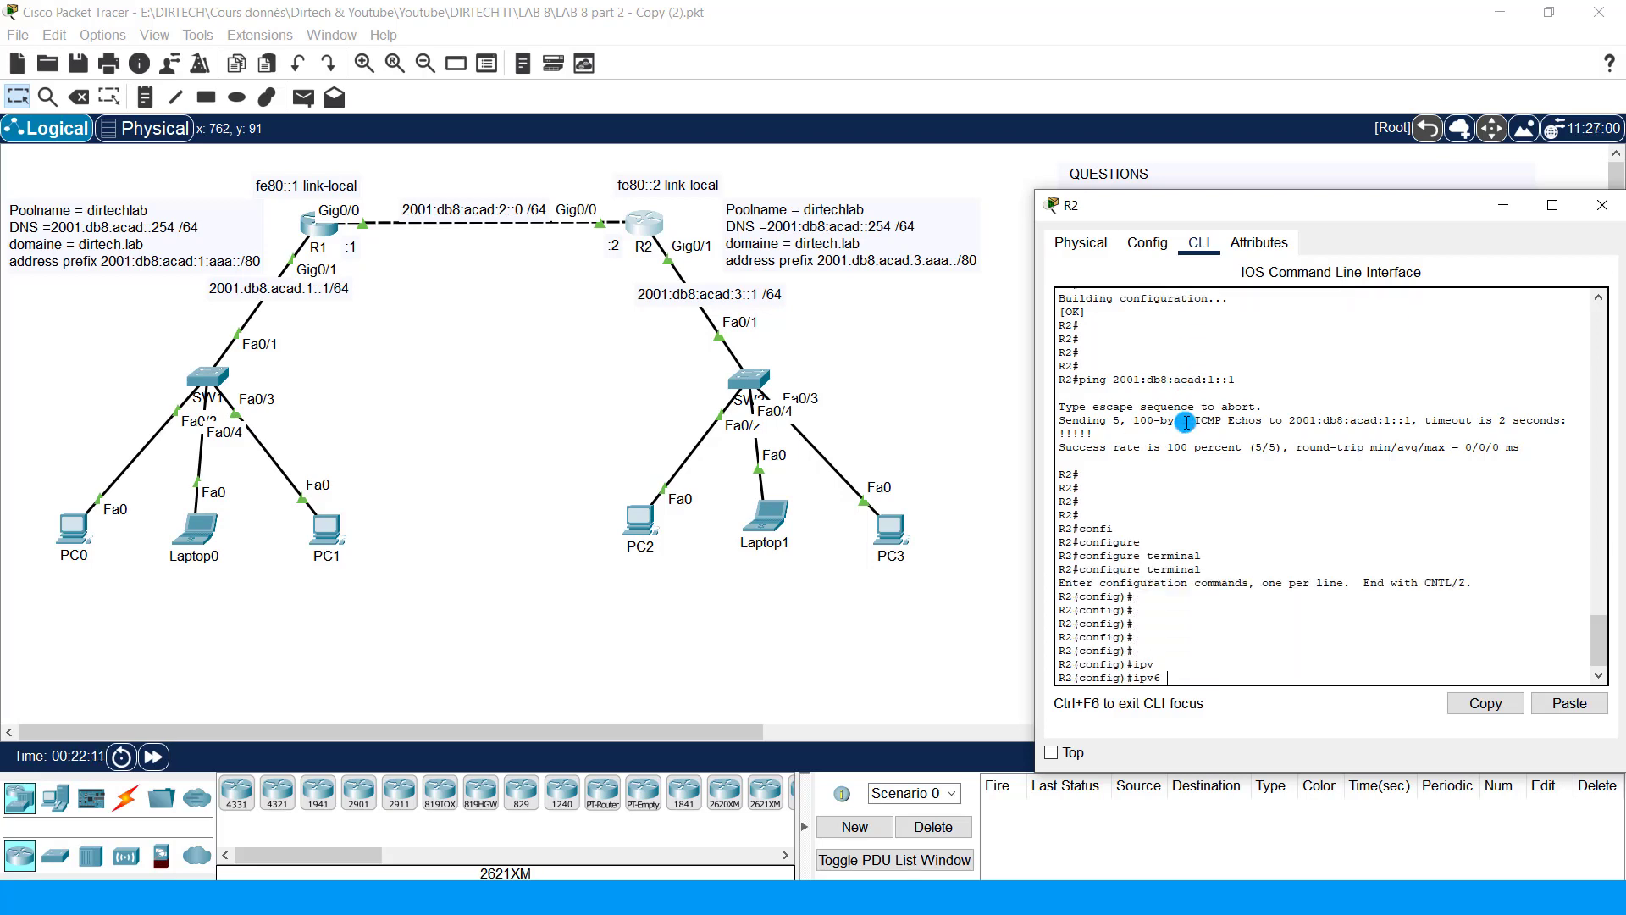
{"action": "type", "text": "dhcp"}
{"action": "key", "text": "Tab"}
{"action": "type", "text": "po"}
{"action": "key", "text": "Tab"}
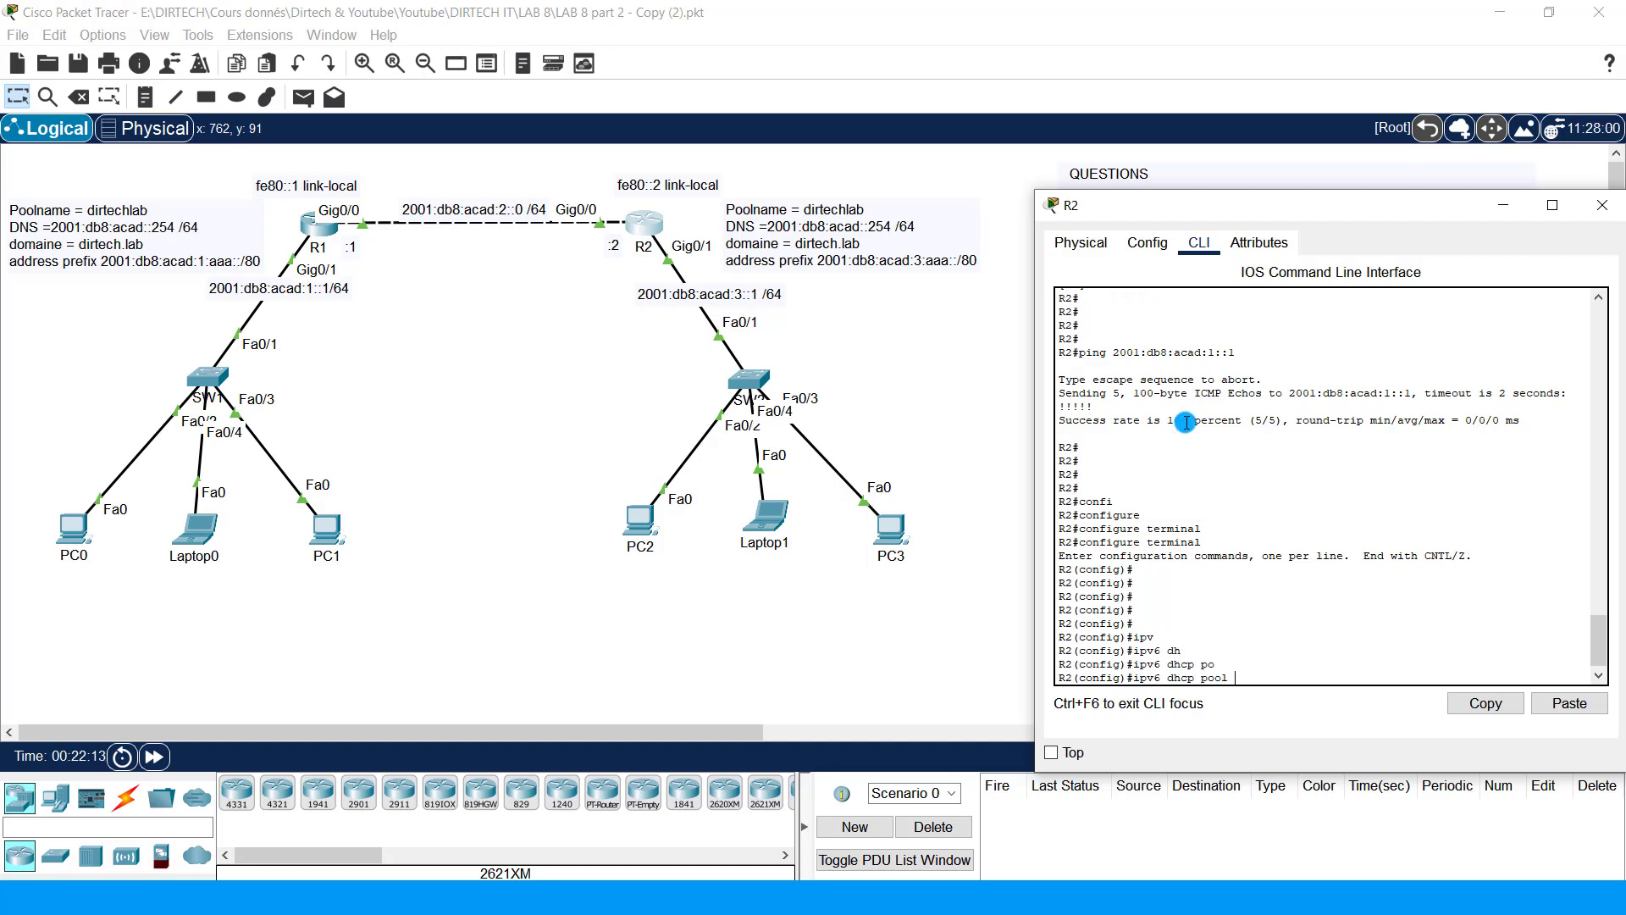
{"action": "type", "text": "dirtechla"}
{"action": "key", "text": "Return"}
{"action": "key", "text": "Return"}
{"action": "key", "text": "Return"}
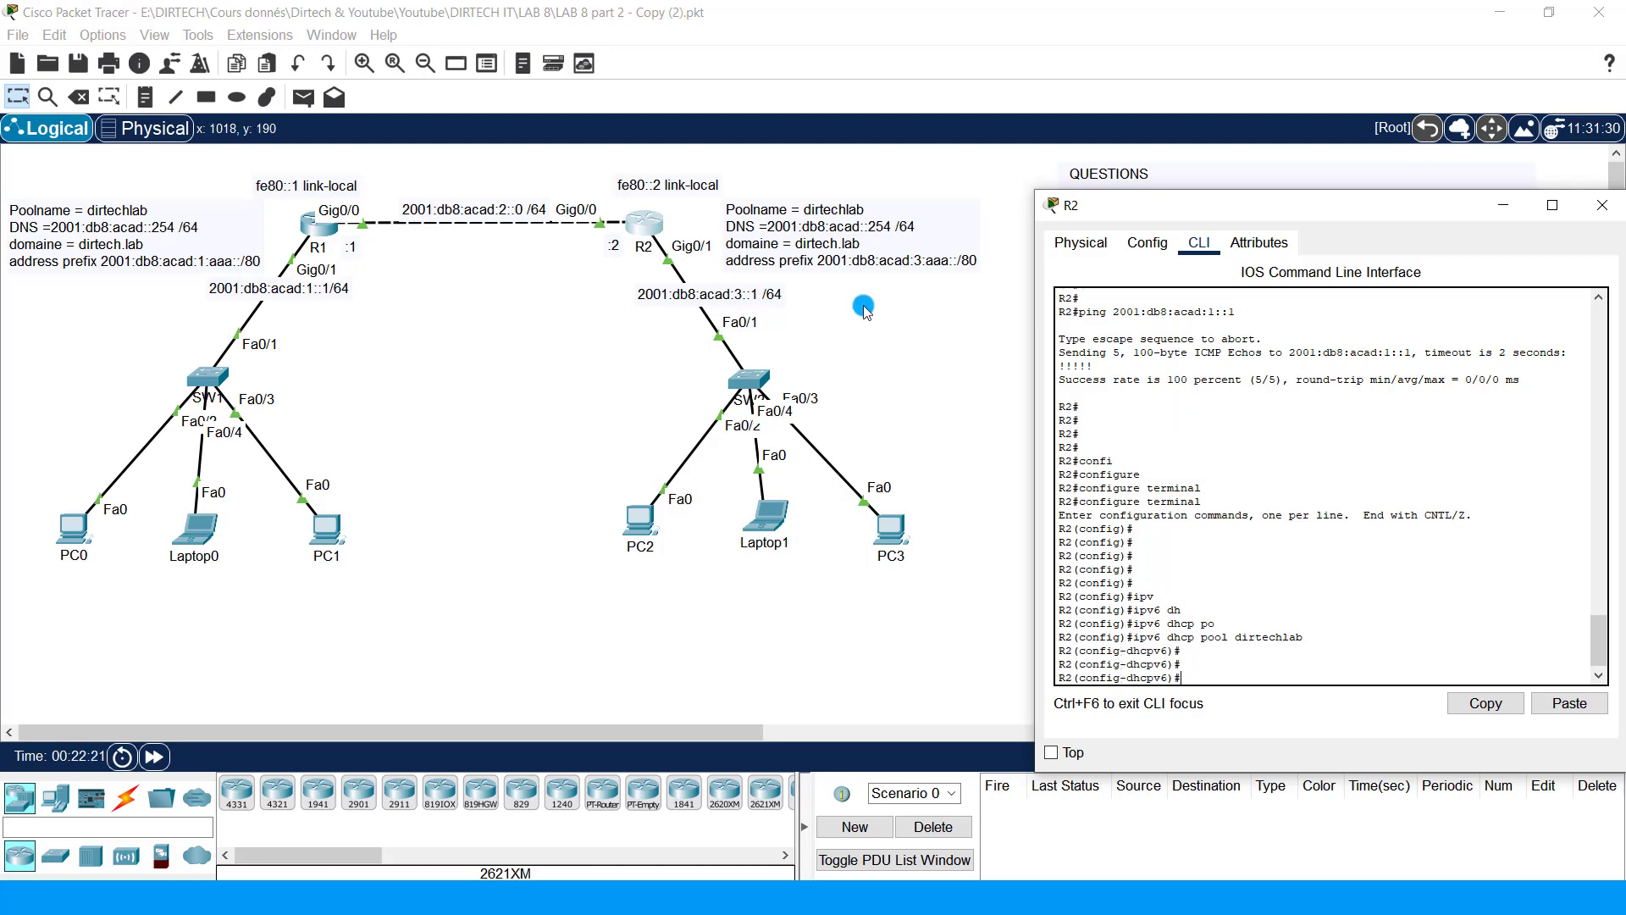
Step: Set the address prefix of R2's DHCPv6 pool to 2001:db8:acad:3:aaa::/80, copied from R2's topology note
{"action": "double_click", "coordinate": [771, 264]}
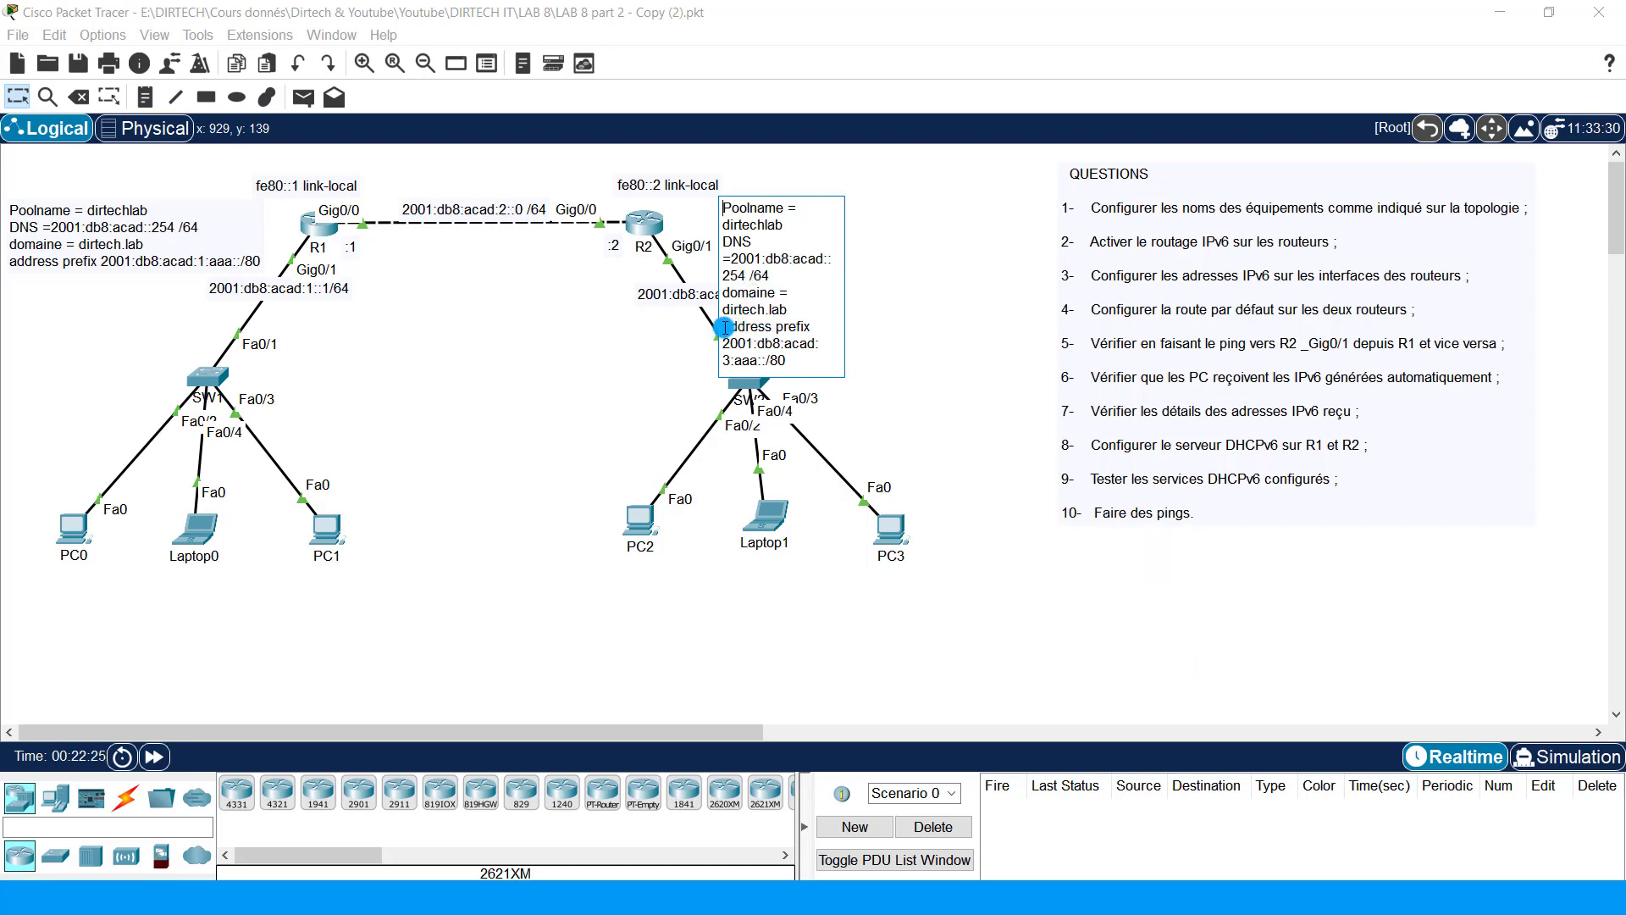
{"action": "left_click_drag", "start_coordinate": [725, 327], "coordinate": [803, 362]}
{"action": "key", "text": "ctrl+c"}
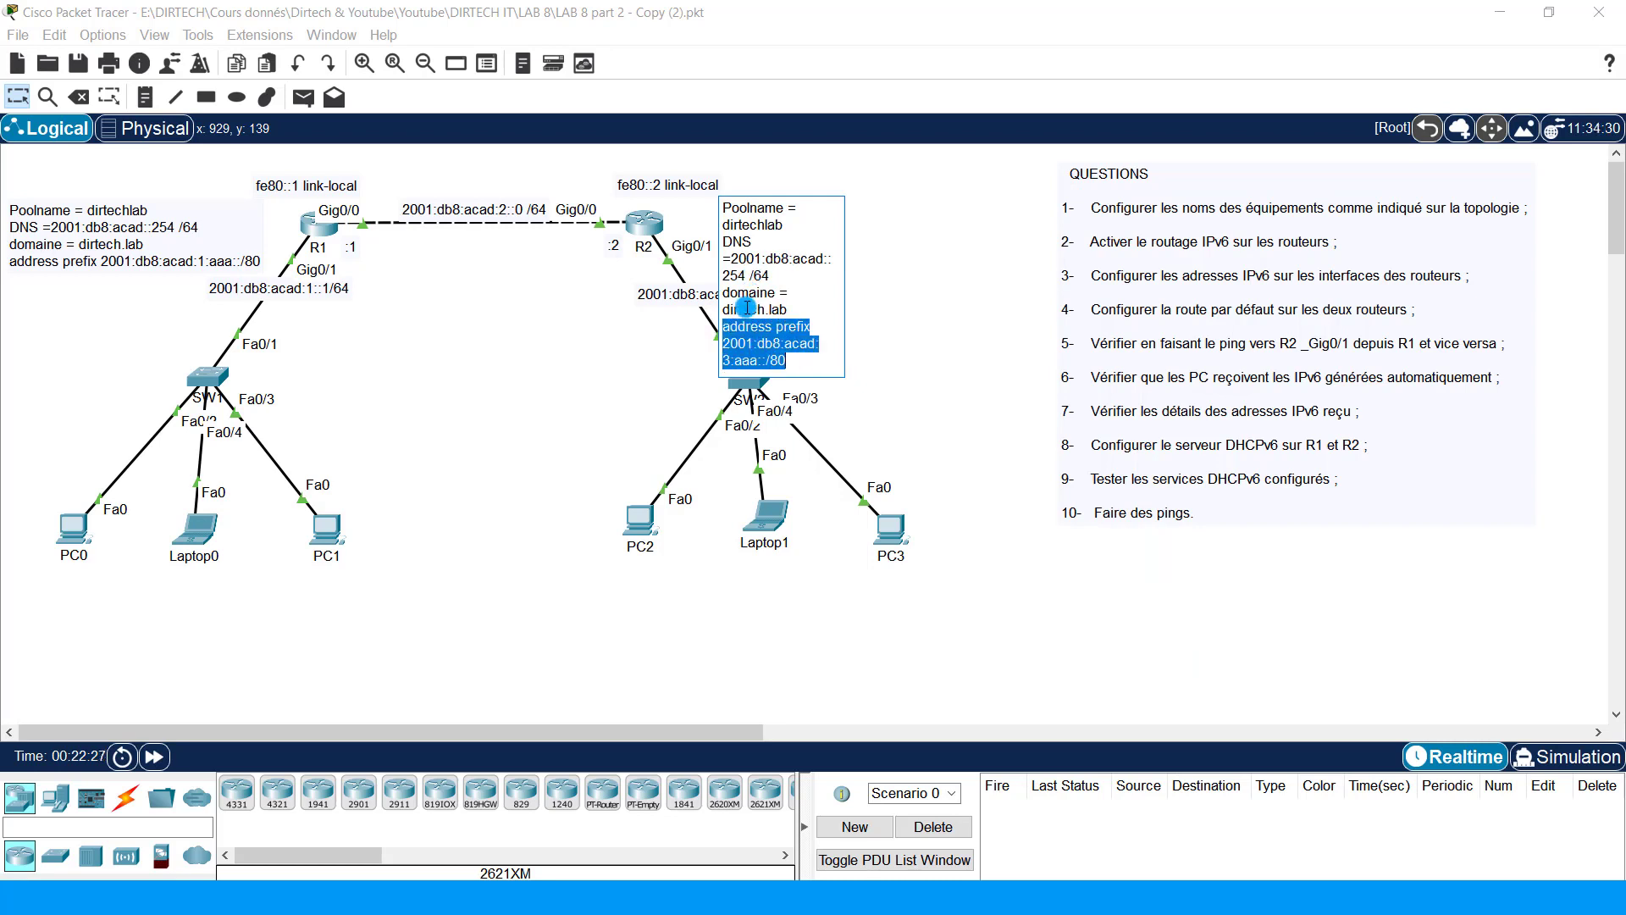
{"action": "left_click", "coordinate": [641, 232]}
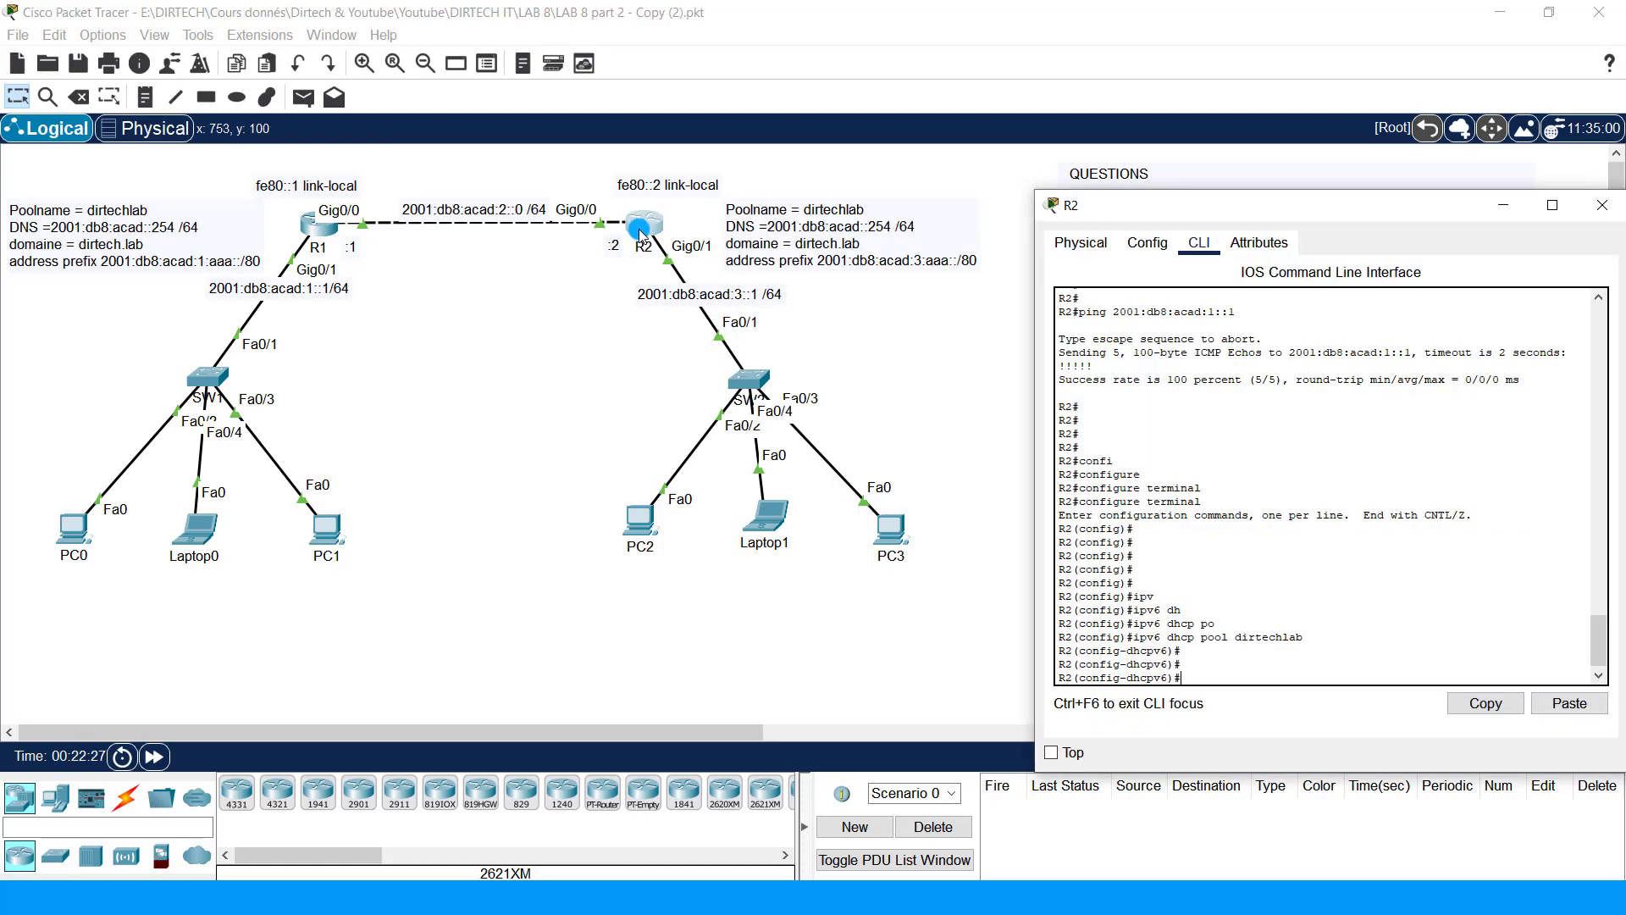
{"action": "right_click", "coordinate": [1370, 527]}
{"action": "left_click", "coordinate": [1390, 560]}
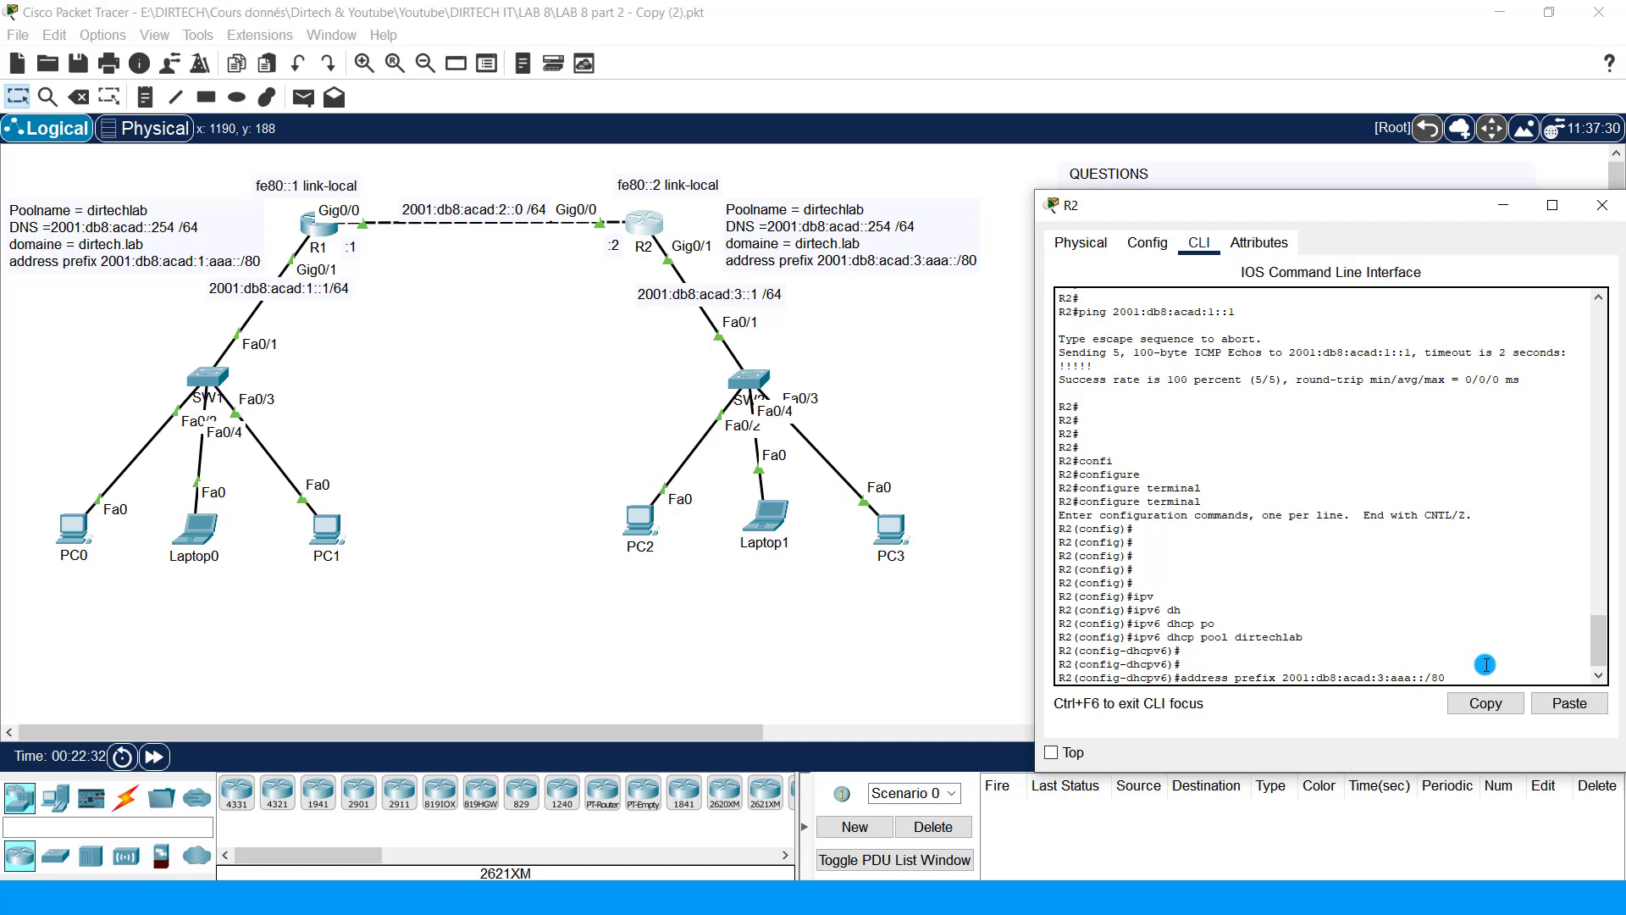
{"action": "key", "text": "Return"}
{"action": "key", "text": "Return"}
{"action": "key", "text": "Return"}
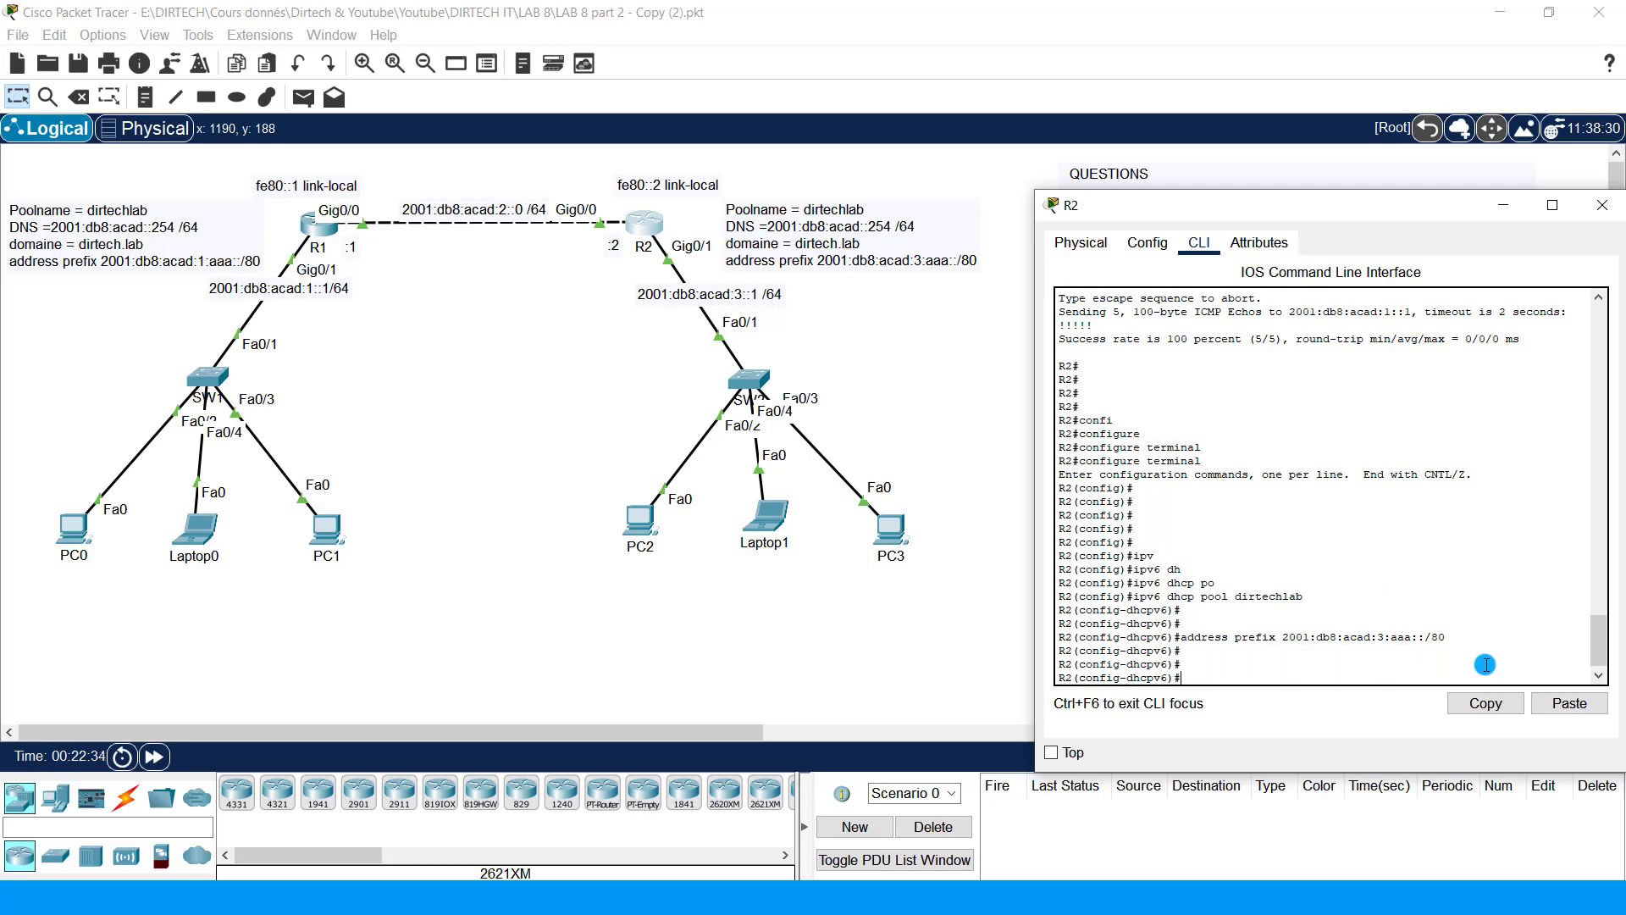
Step: Set the DNS server of R2's DHCPv6 pool to 2001:db8:acad::254, copied from R2's topology note
{"action": "type", "text": "dns-server"}
{"action": "key", "text": "Tab"}
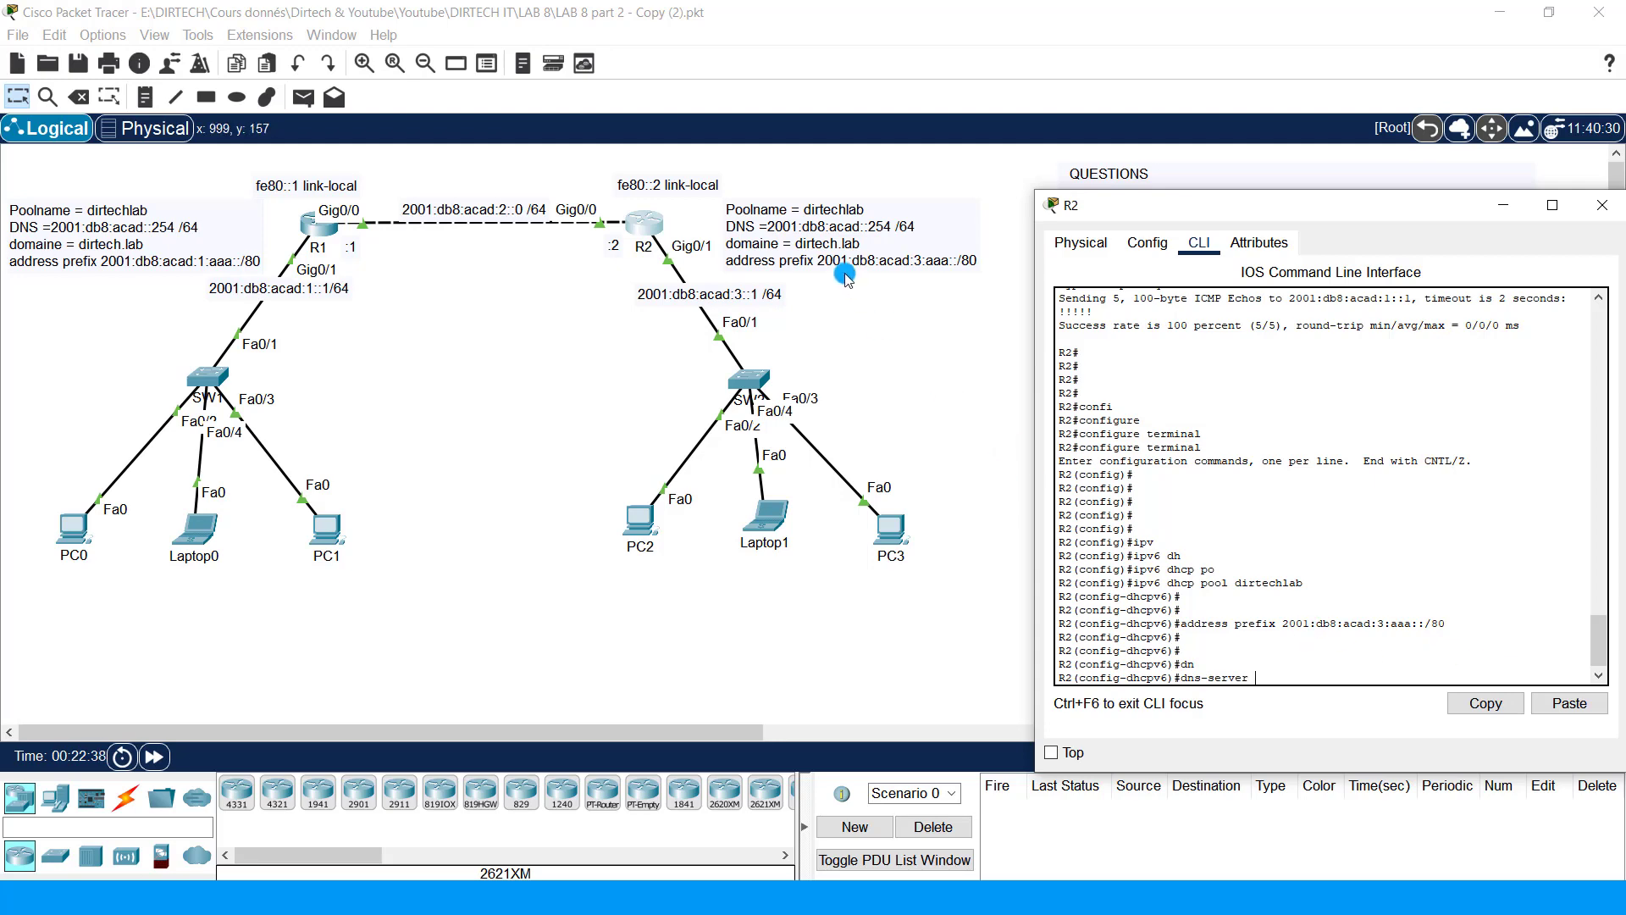
{"action": "double_click", "coordinate": [805, 229]}
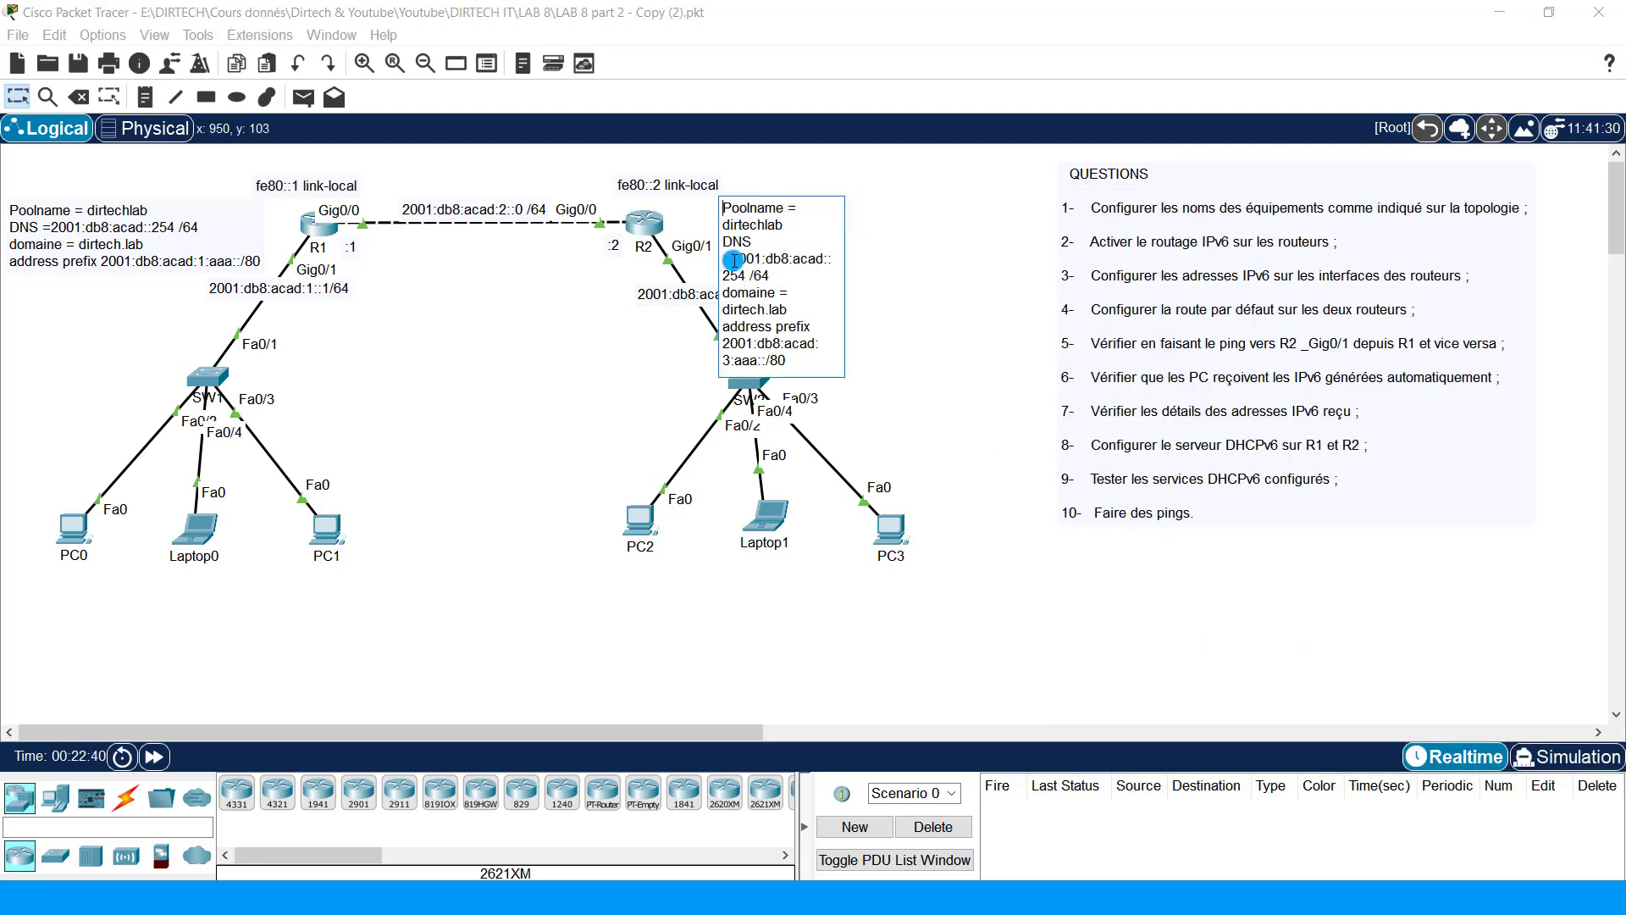
{"action": "left_click_drag", "start_coordinate": [731, 259], "coordinate": [783, 275]}
{"action": "key", "text": "ctrl+c"}
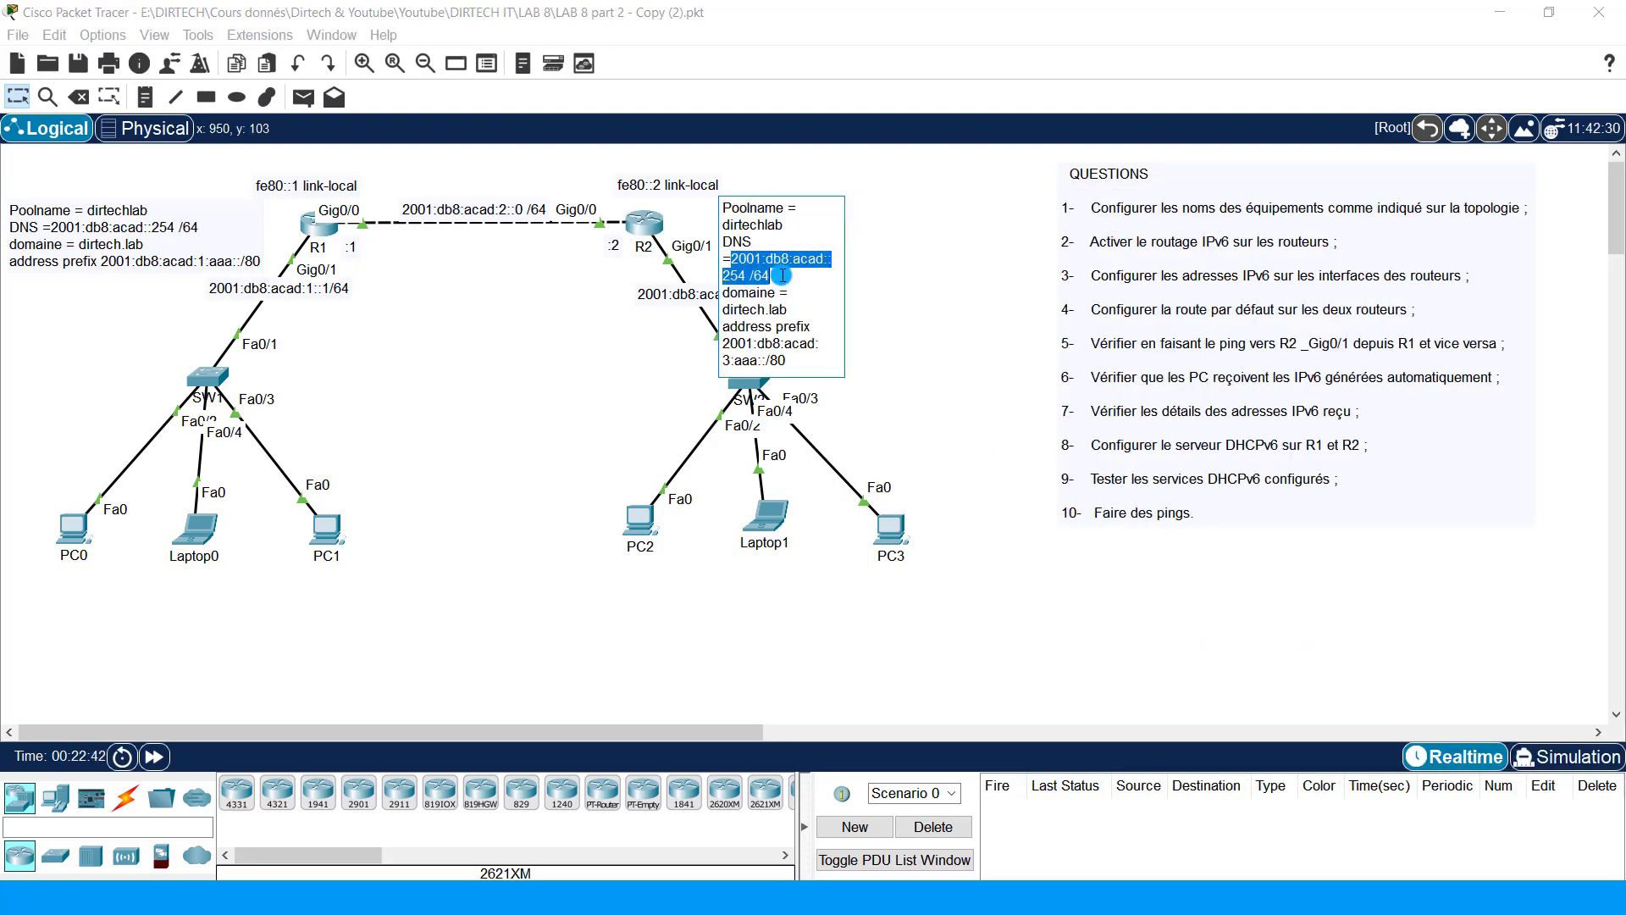
{"action": "left_click", "coordinate": [648, 227]}
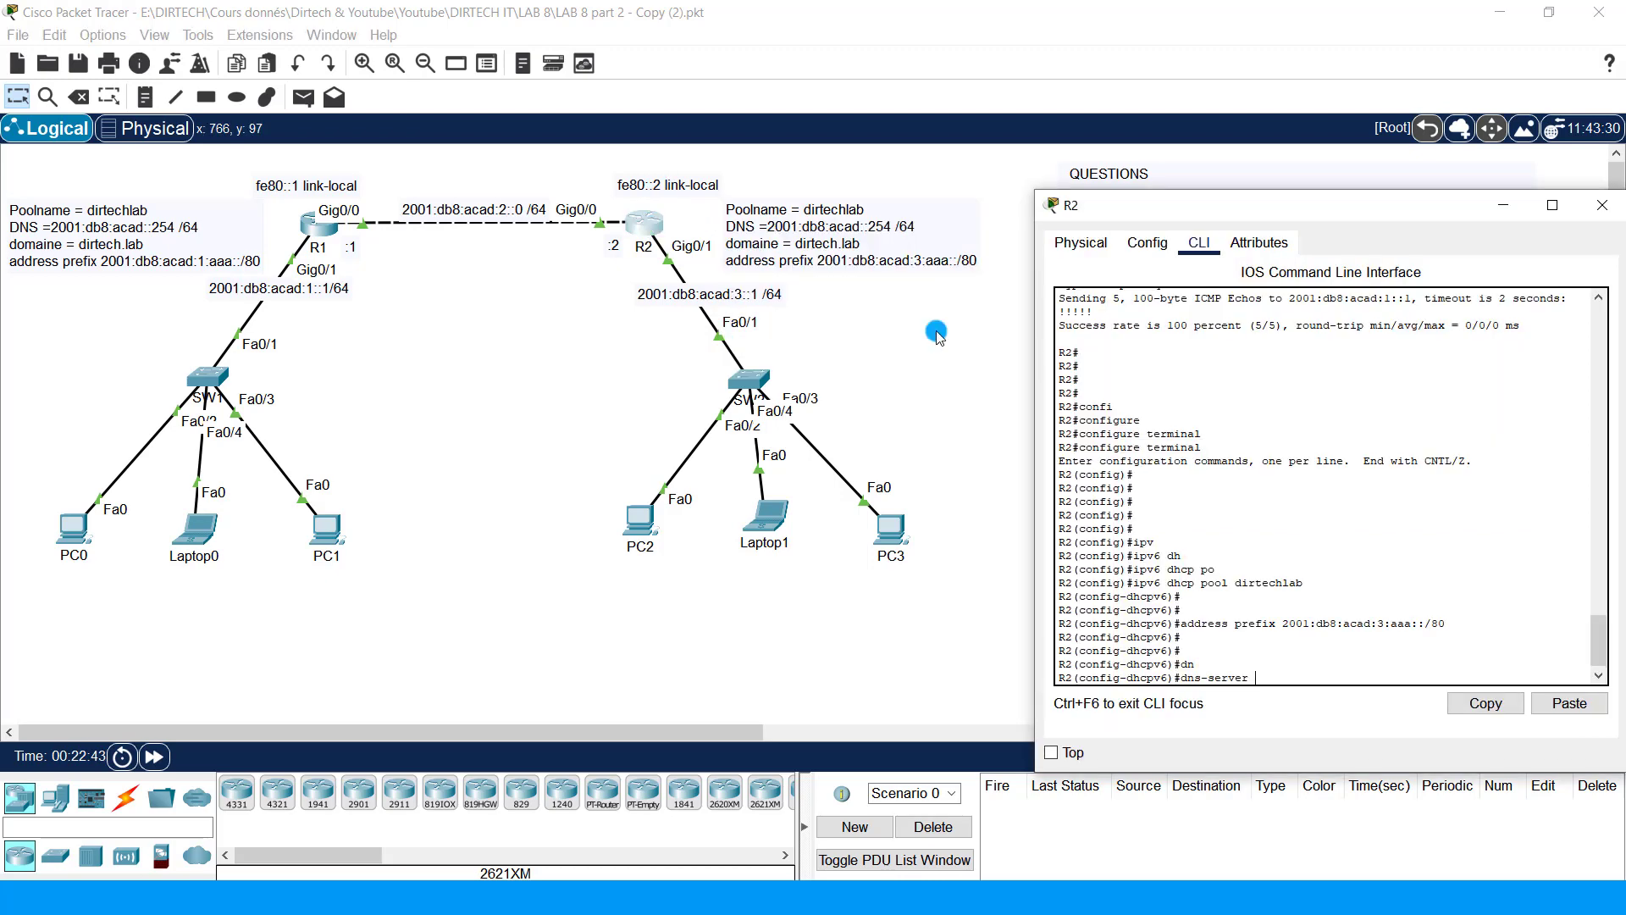
{"action": "right_click", "coordinate": [1245, 458]}
{"action": "left_click", "coordinate": [1281, 498]}
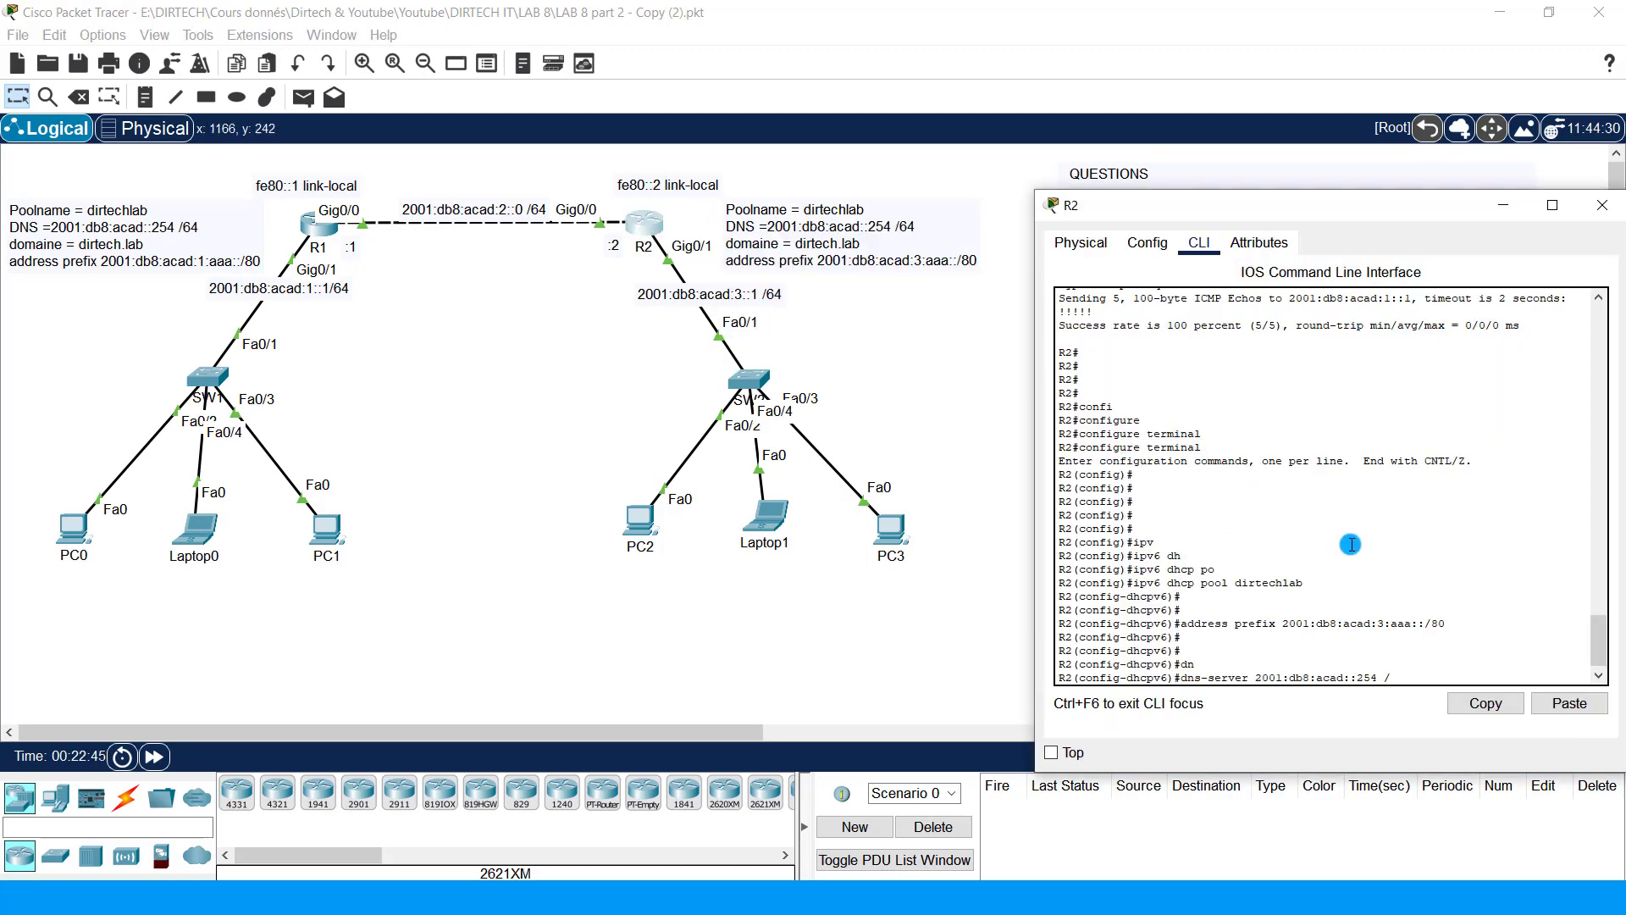
{"action": "key", "text": "Return"}
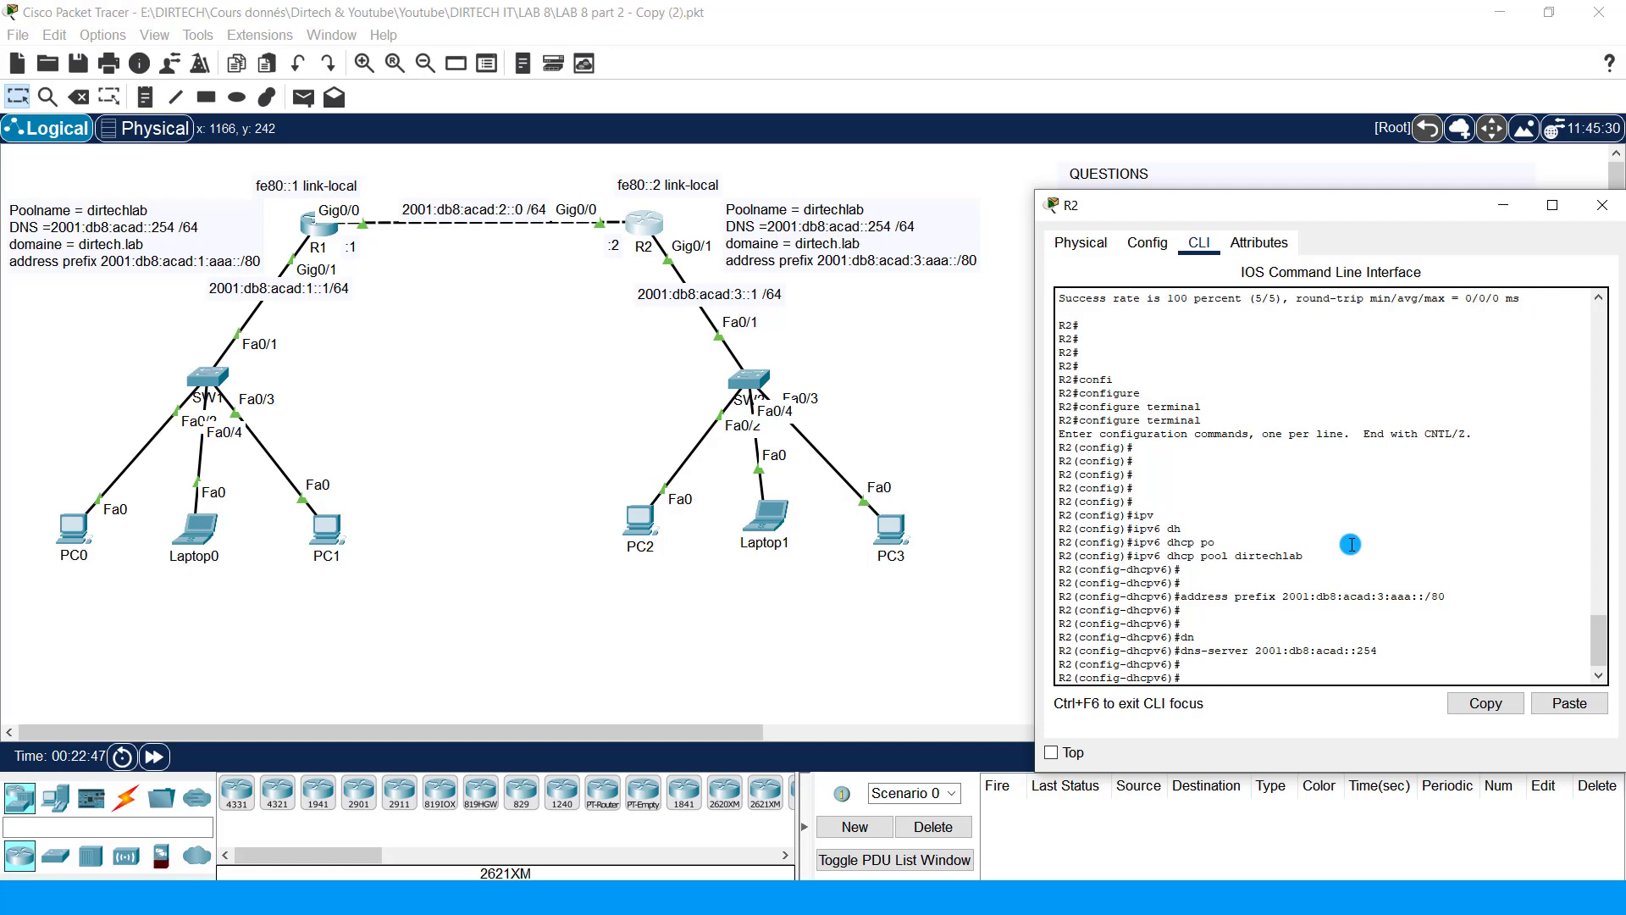
Step: Set the domain name of R2's DHCPv6 pool to dirtech.lab and exit pool configuration mode
{"action": "type", "text": "dom"}
{"action": "key", "text": "Tab"}
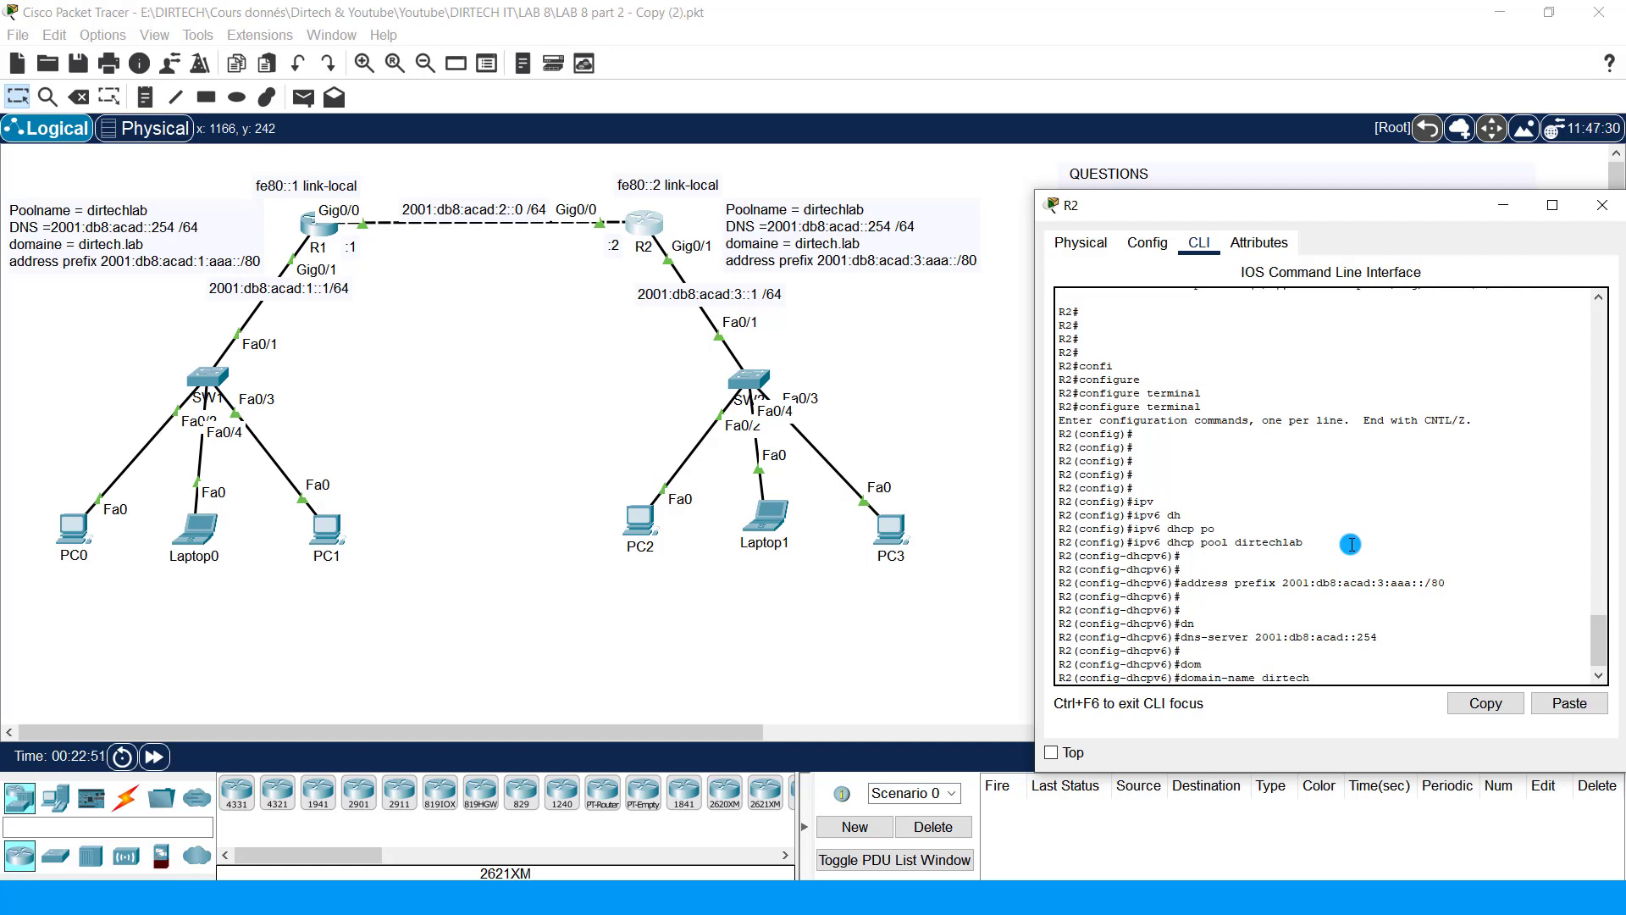
{"action": "type", "text": "dirtech.la"}
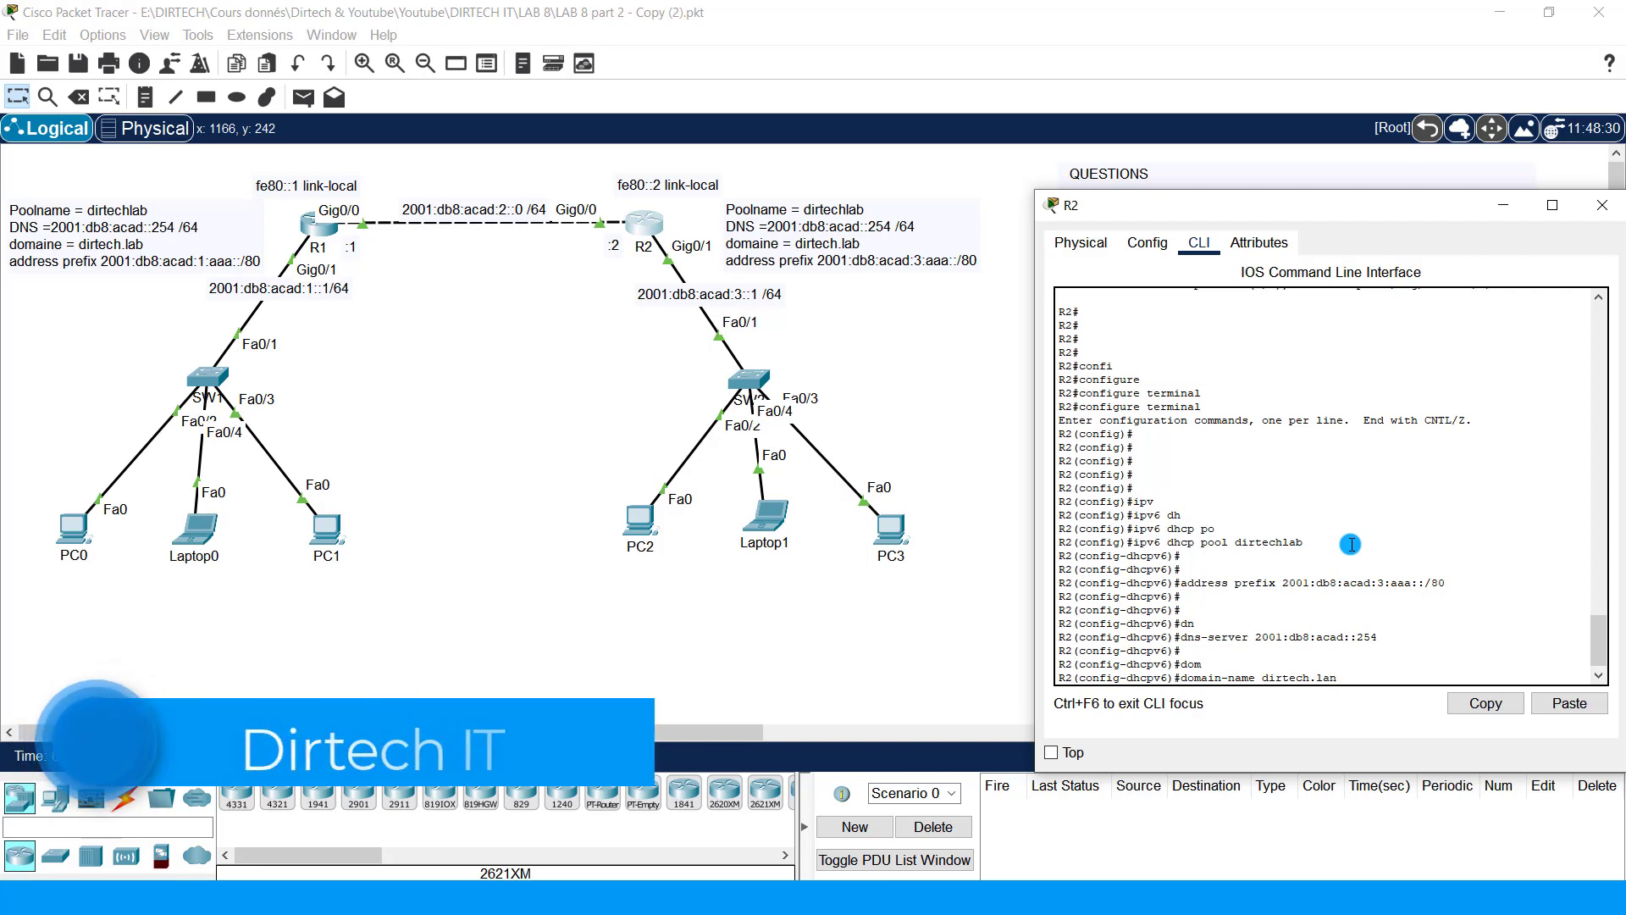
{"action": "type", "text": "b"}
{"action": "key", "text": "Return"}
{"action": "key", "text": "Return"}
{"action": "key", "text": "Return"}
{"action": "key", "text": "Return"}
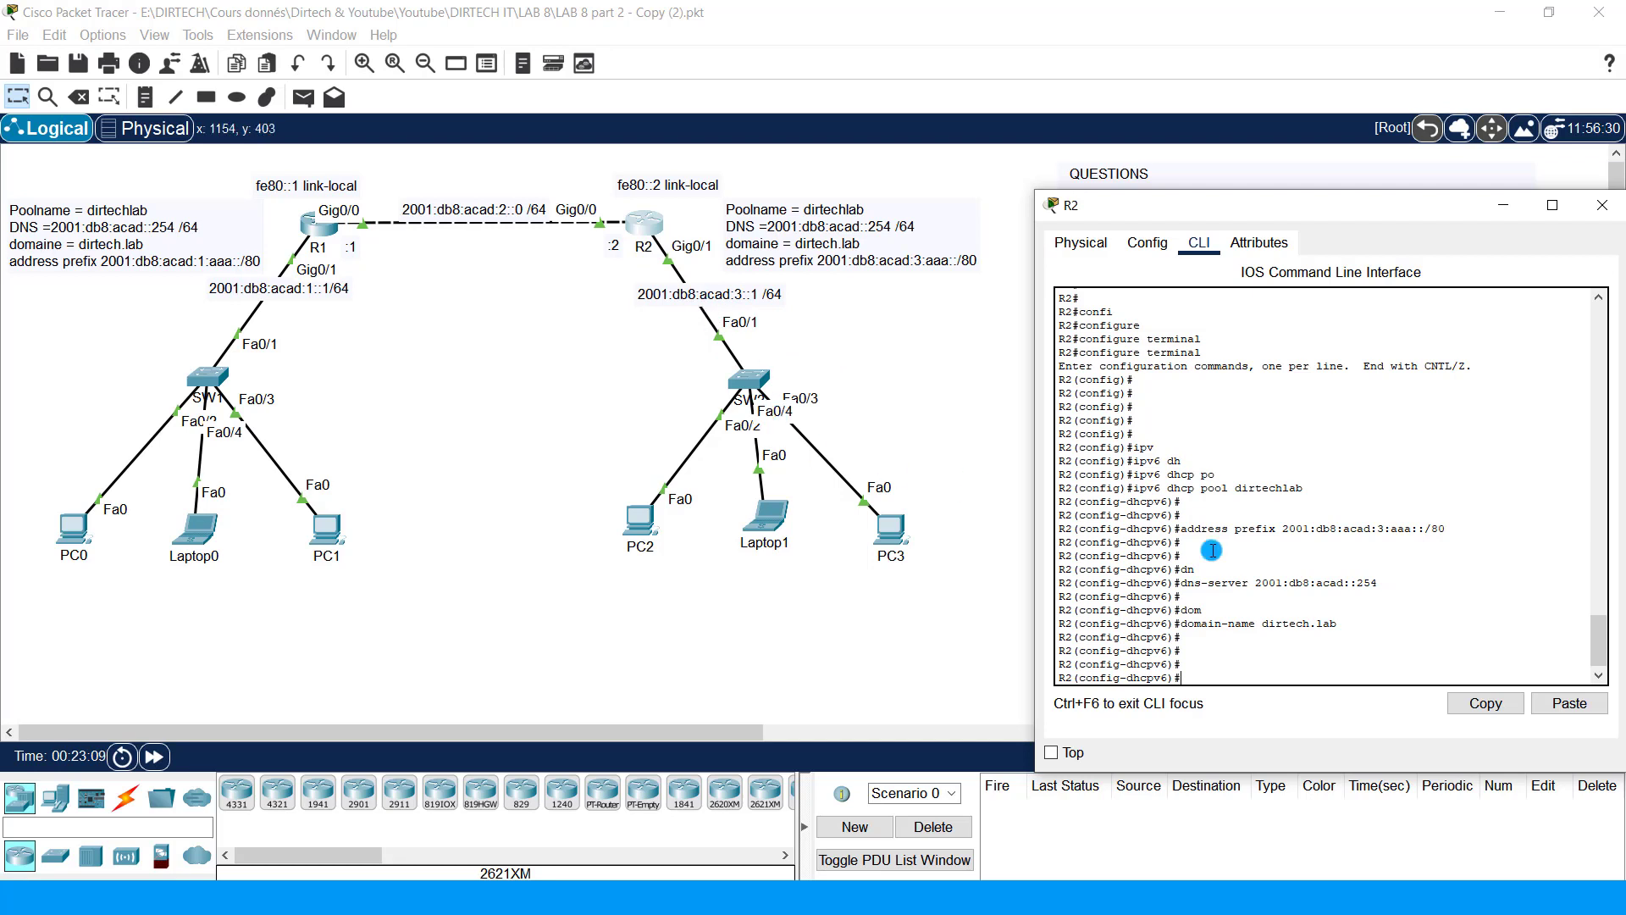
{"action": "type", "text": "it"}
{"action": "key", "text": "Return"}
{"action": "key", "text": "Return"}
{"action": "key", "text": "Return"}
{"action": "key", "text": "Return"}
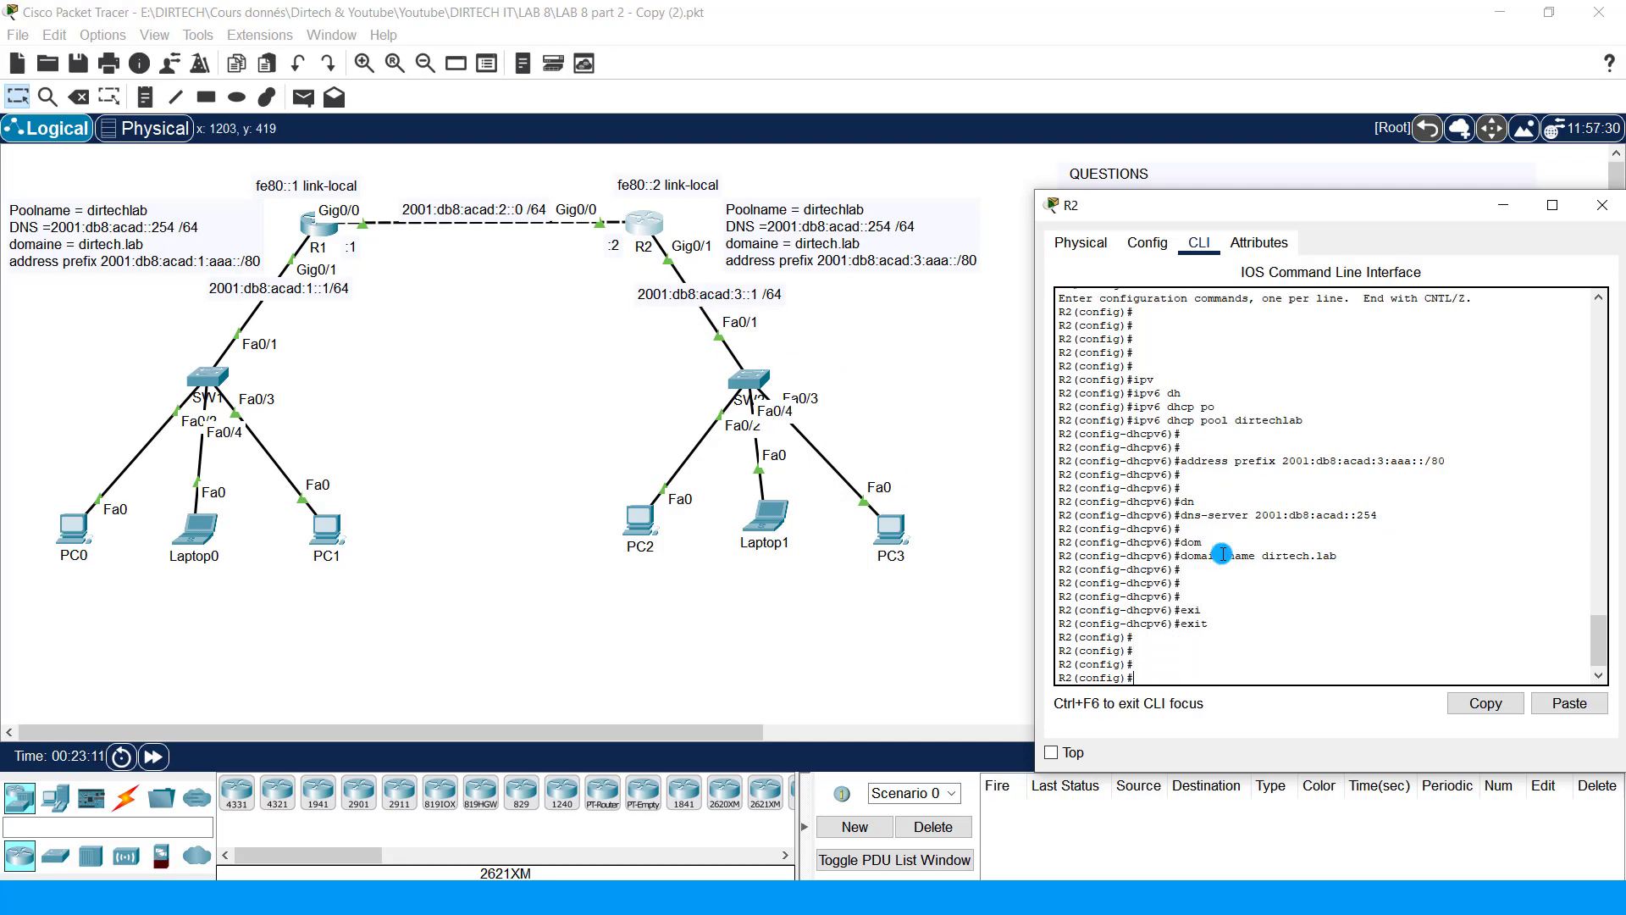
Step: Enter interface configuration mode for GigabitEthernet 0/1 on R2
{"action": "type", "text": "i"}
{"action": "key", "text": "Tab"}
{"action": "type", "text": "n"}
{"action": "key", "text": "Tab"}
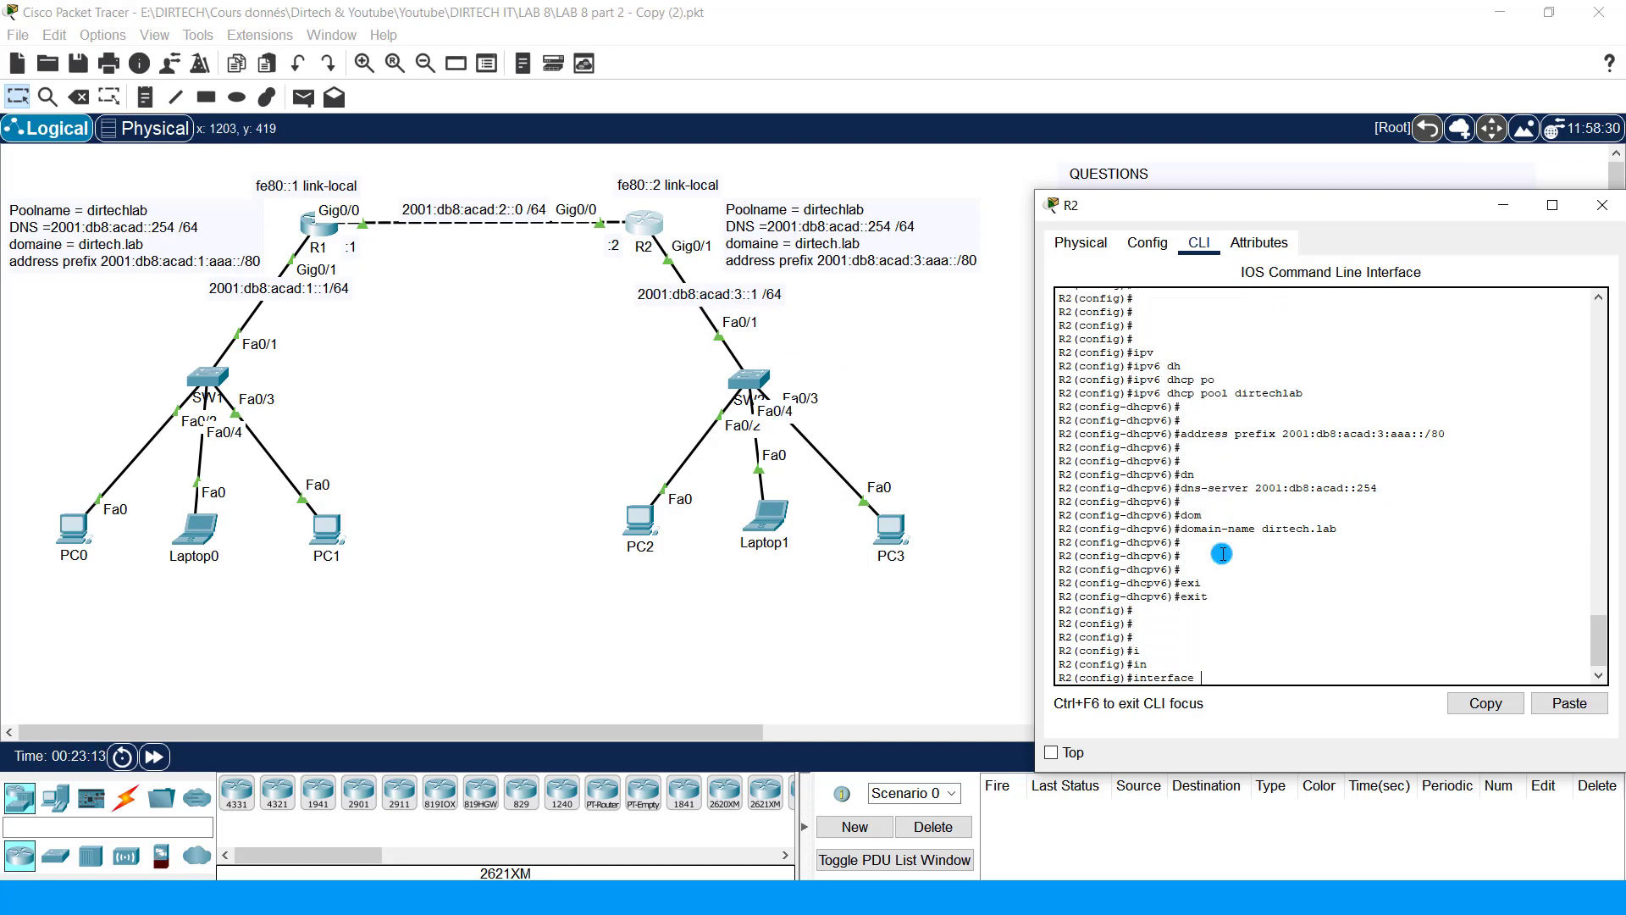
{"action": "type", "text": "gi"}
{"action": "key", "text": "Tab"}
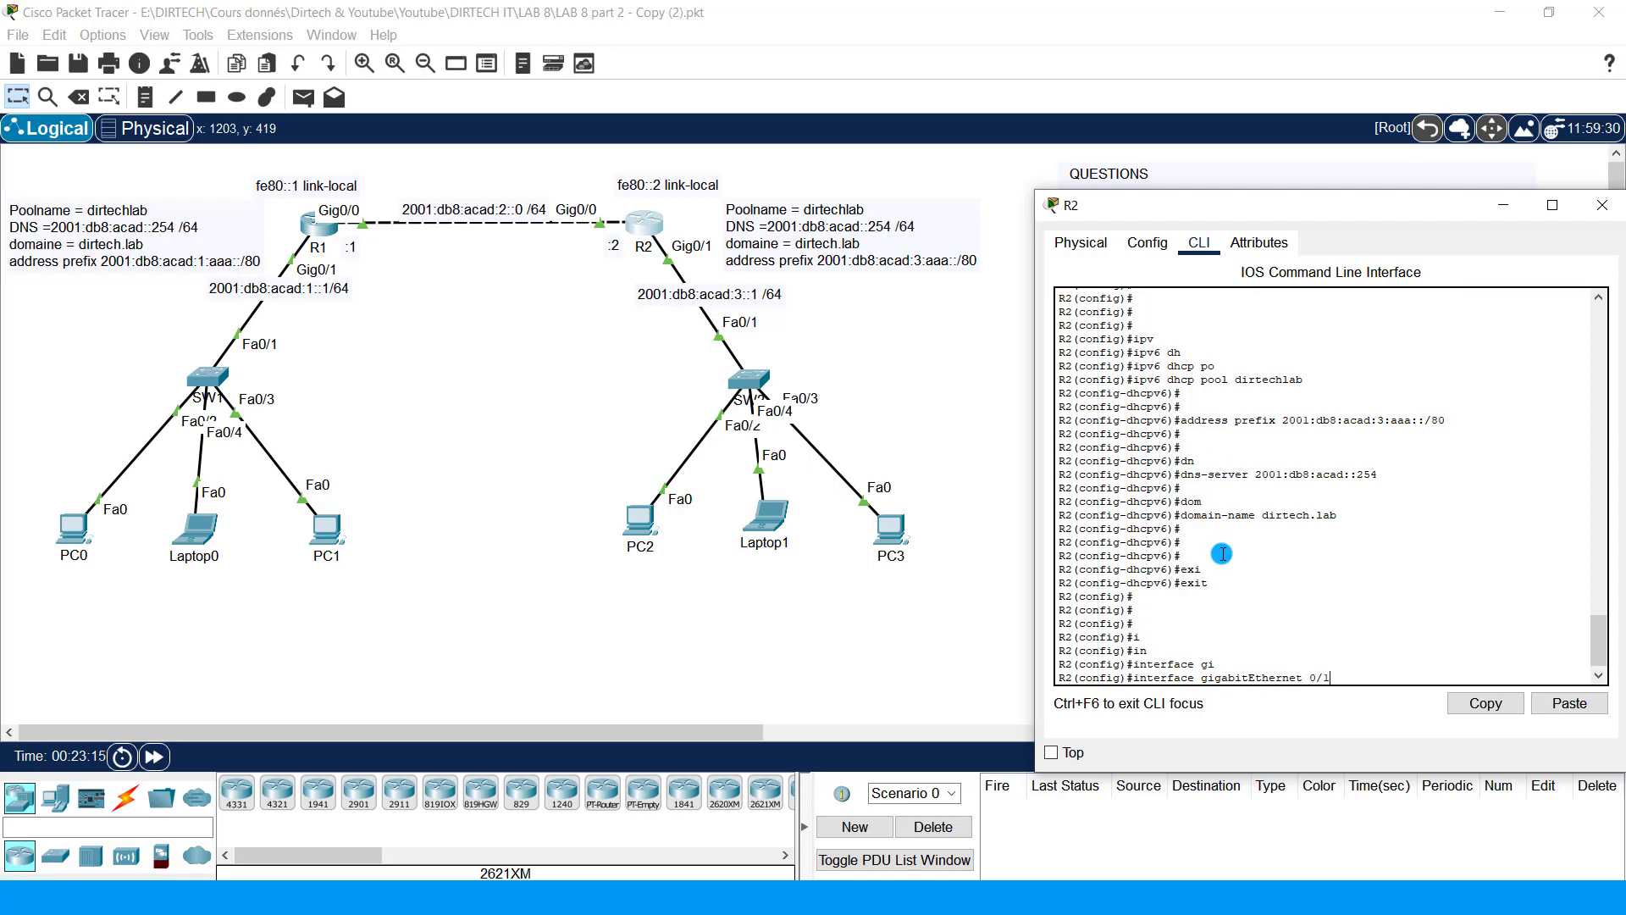
{"action": "type", "text": "0/1"}
{"action": "key", "text": "Return"}
{"action": "key", "text": "Return"}
{"action": "key", "text": "Return"}
Step: Bind the DHCPv6 pool dirtechlab to R2's GigabitEthernet 0/1 with the ipv6 dhcp server command
{"action": "type", "text": "ipv"}
{"action": "key", "text": "Tab"}
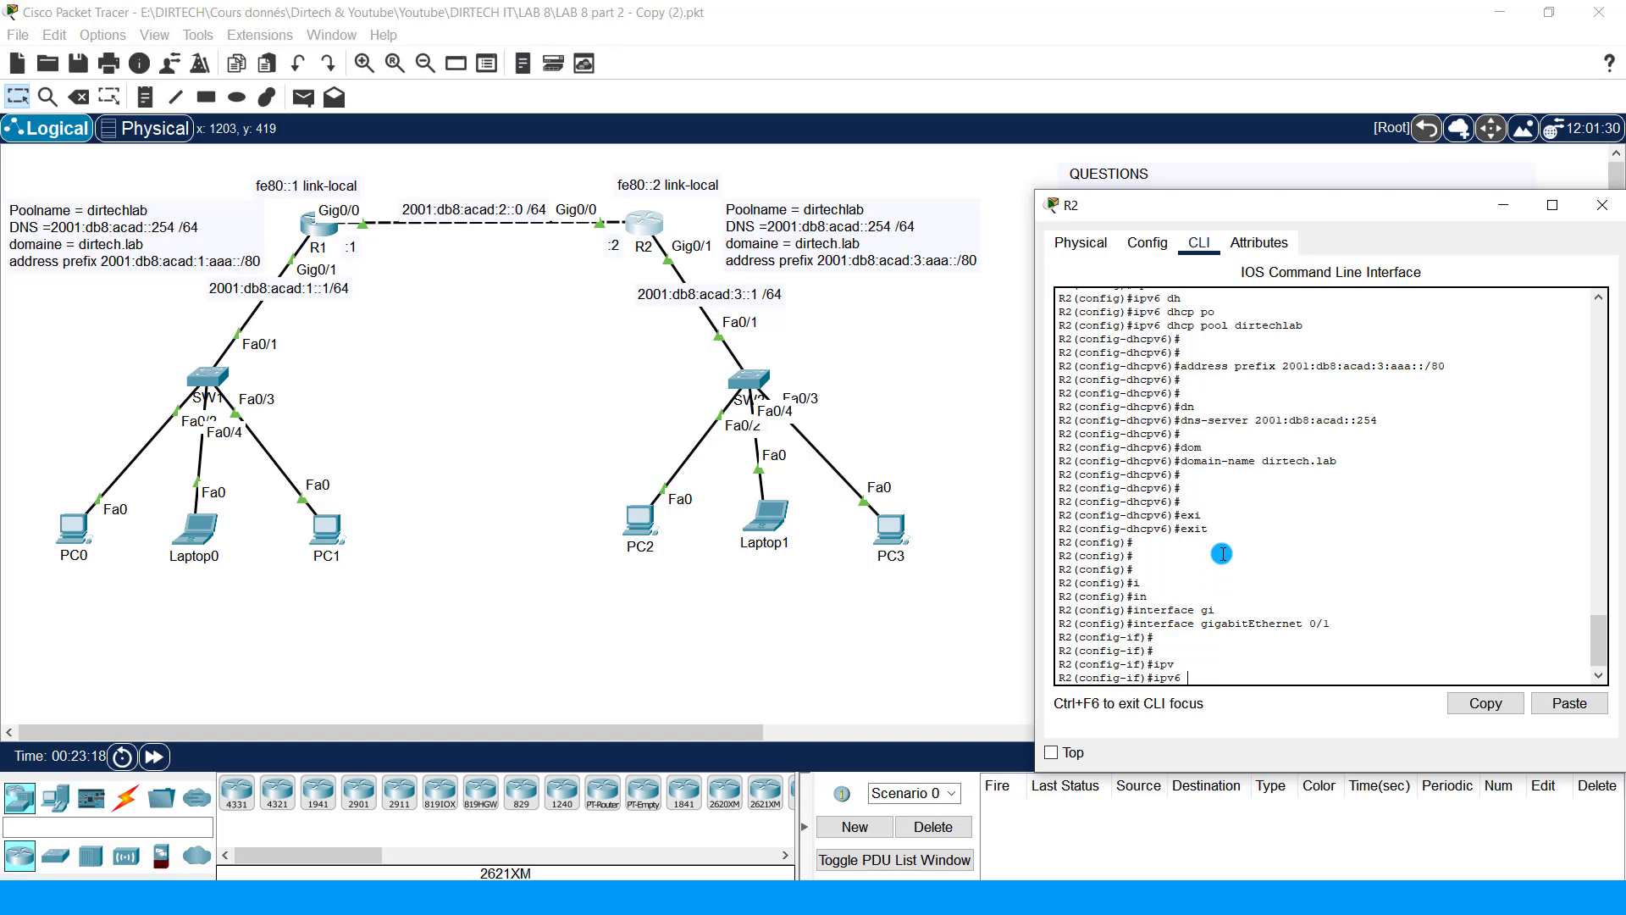
{"action": "type", "text": "d"}
{"action": "key", "text": "Tab"}
{"action": "type", "text": "se"}
{"action": "key", "text": "Tab"}
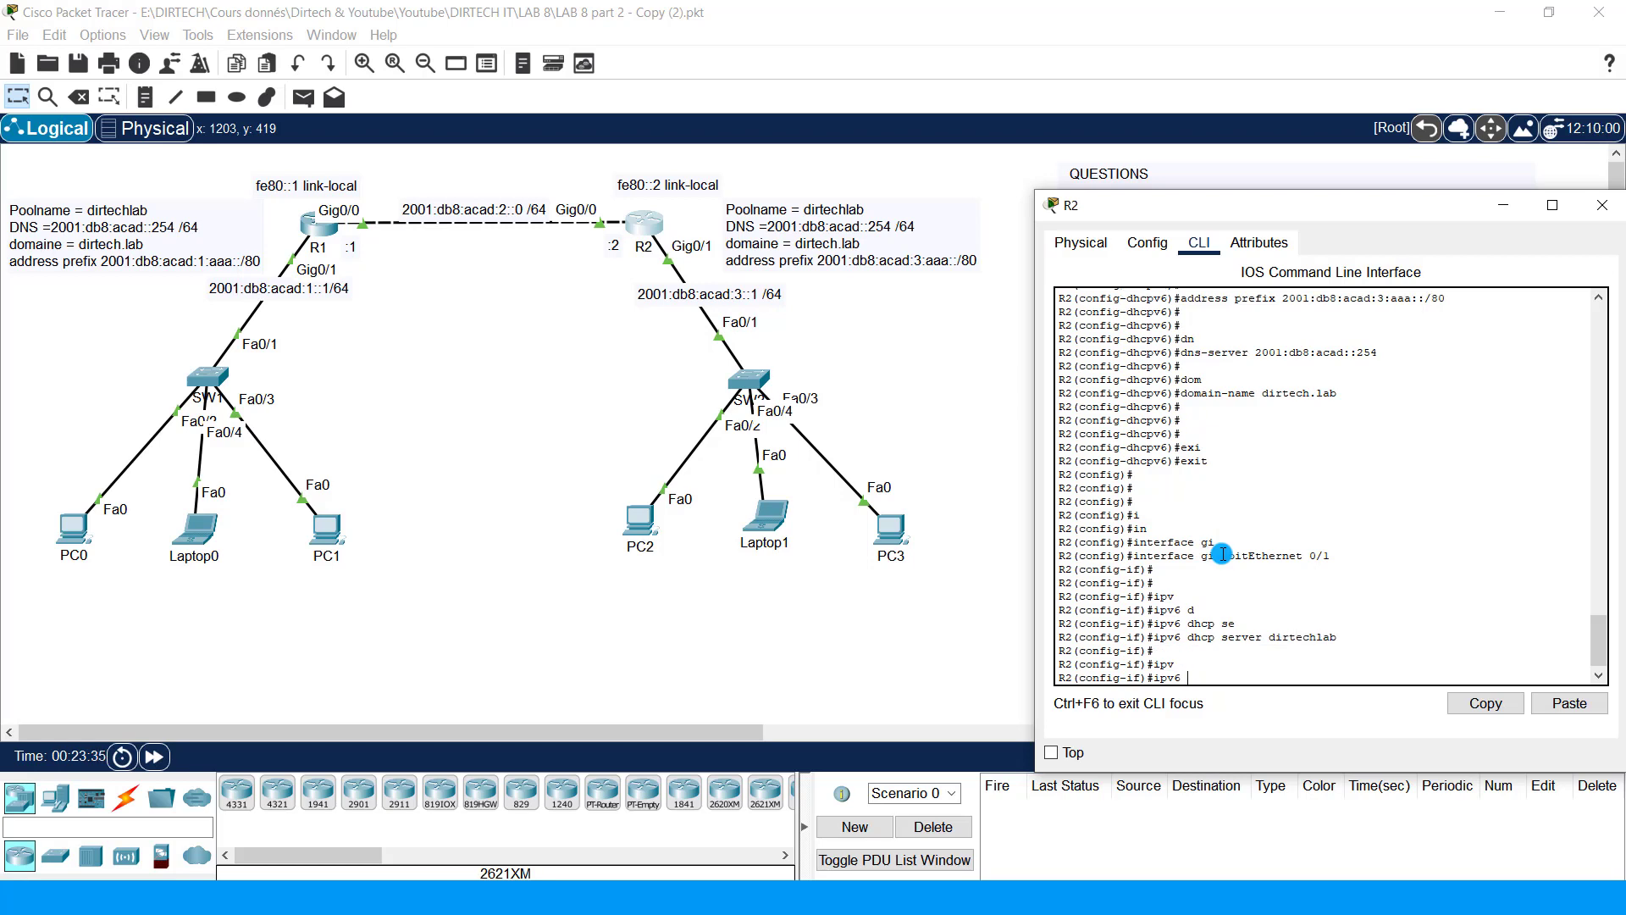
Step: Enable the managed address flag on R2's GigabitEthernet 0/1 with ipv6 nd managed-config-flag
{"action": "type", "text": "m"}
{"action": "key", "text": "Tab"}
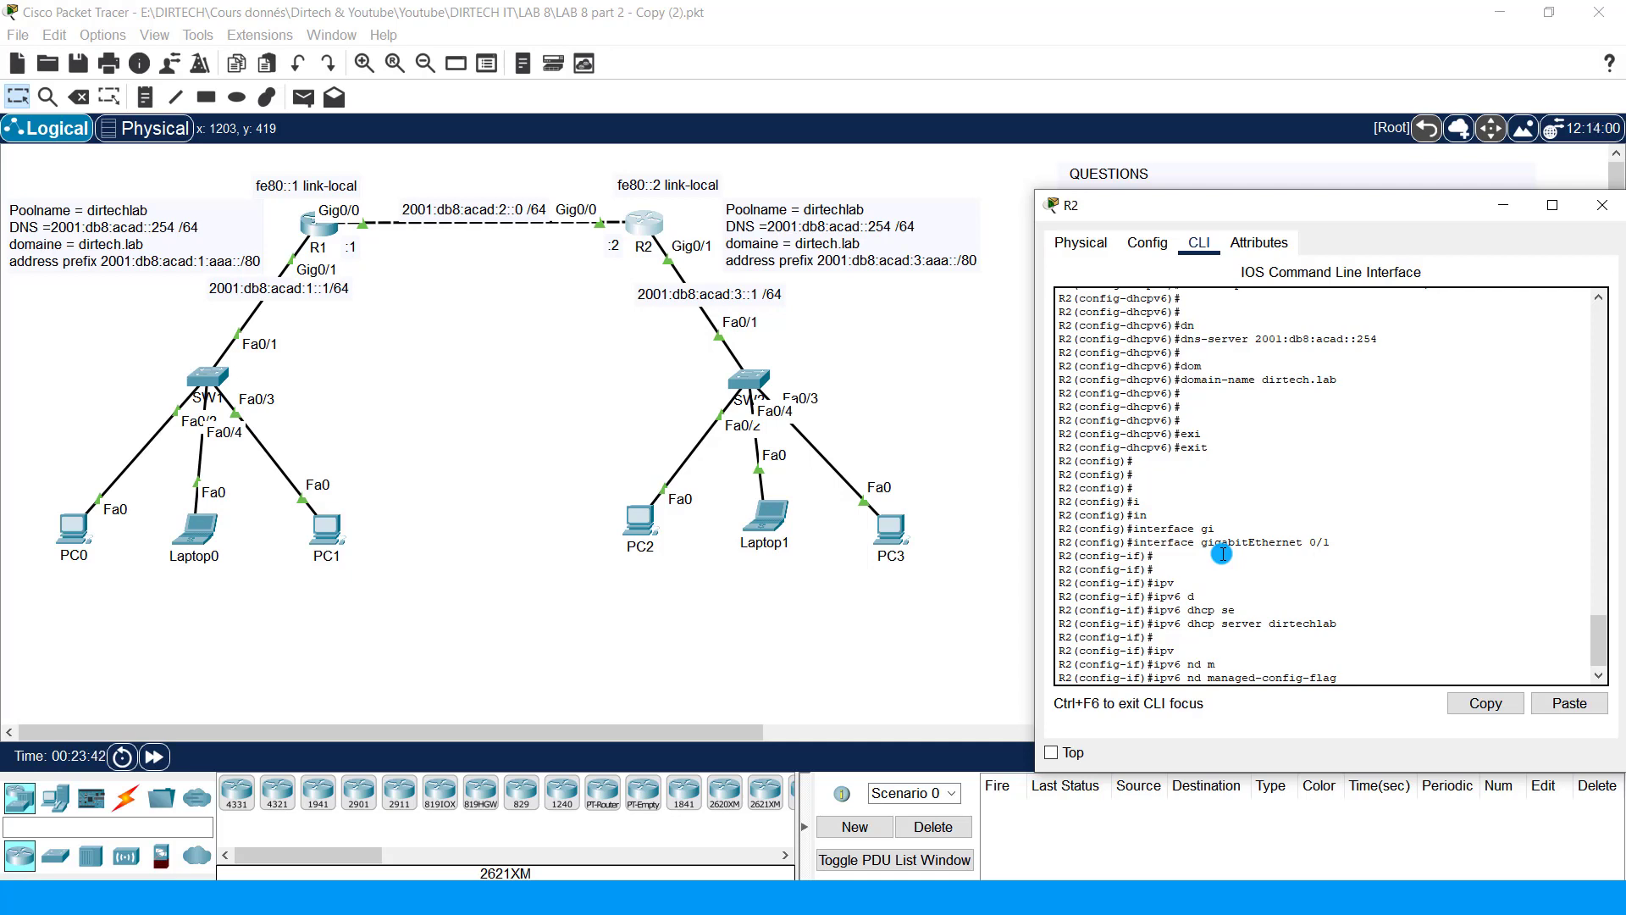
{"action": "key", "text": "Return"}
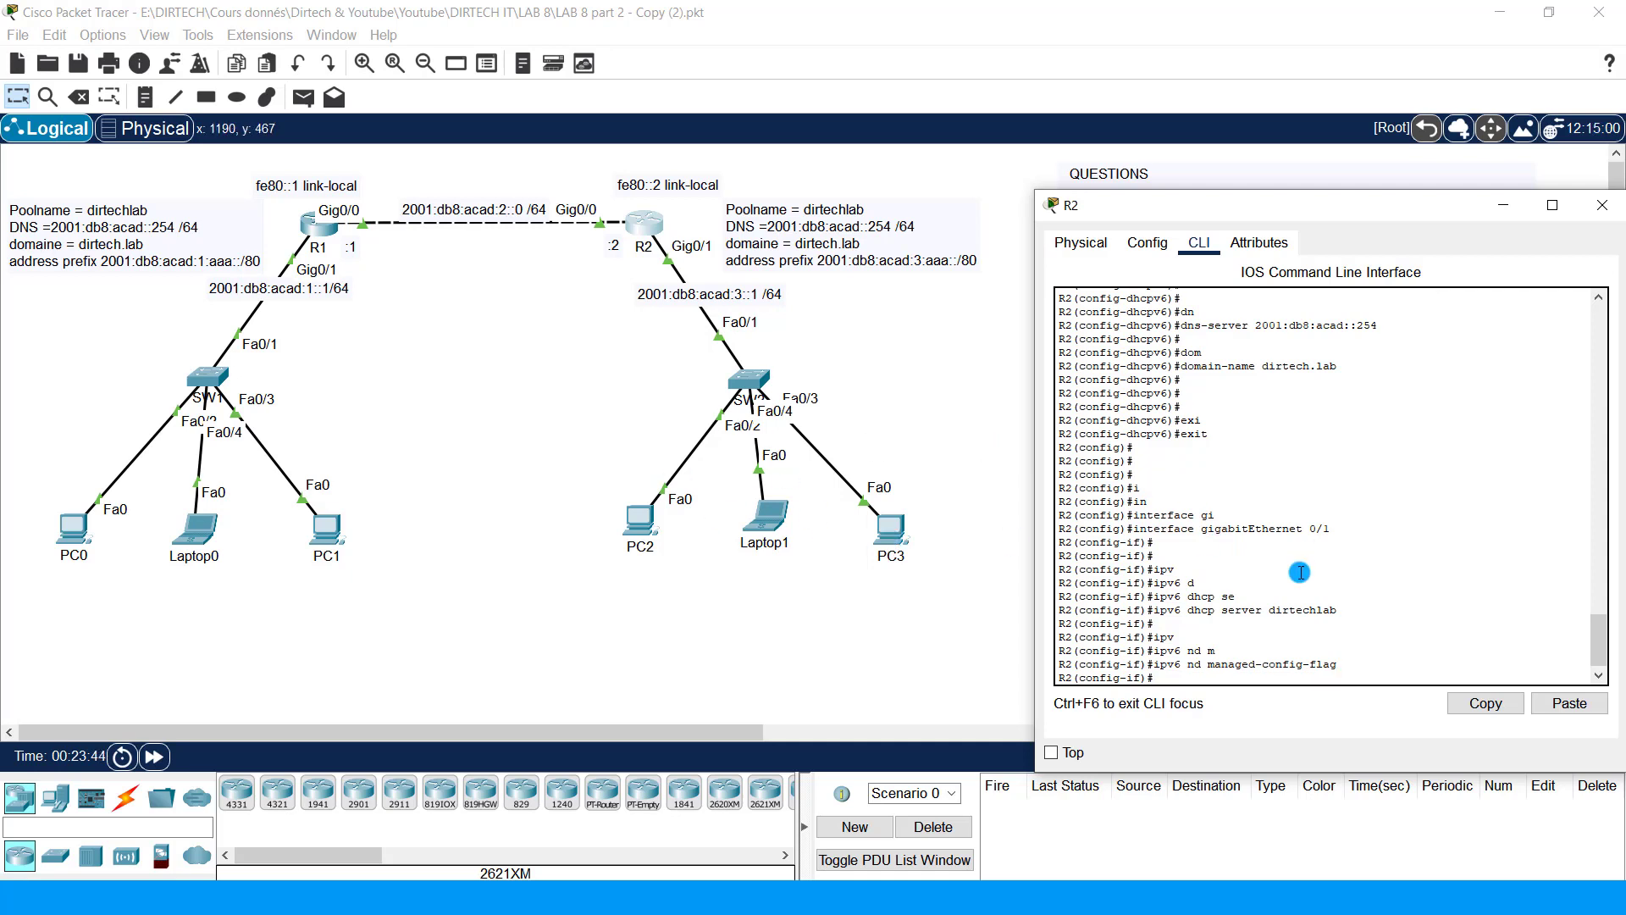
{"action": "key", "text": "Return"}
{"action": "key", "text": "Return"}
{"action": "key", "text": "Return"}
{"action": "key", "text": "Return"}
Step: End R2's configuration session, save the configuration with the write command, and close the R2 window
{"action": "type", "text": "end"}
{"action": "key", "text": "Return"}
{"action": "type", "text": "w"}
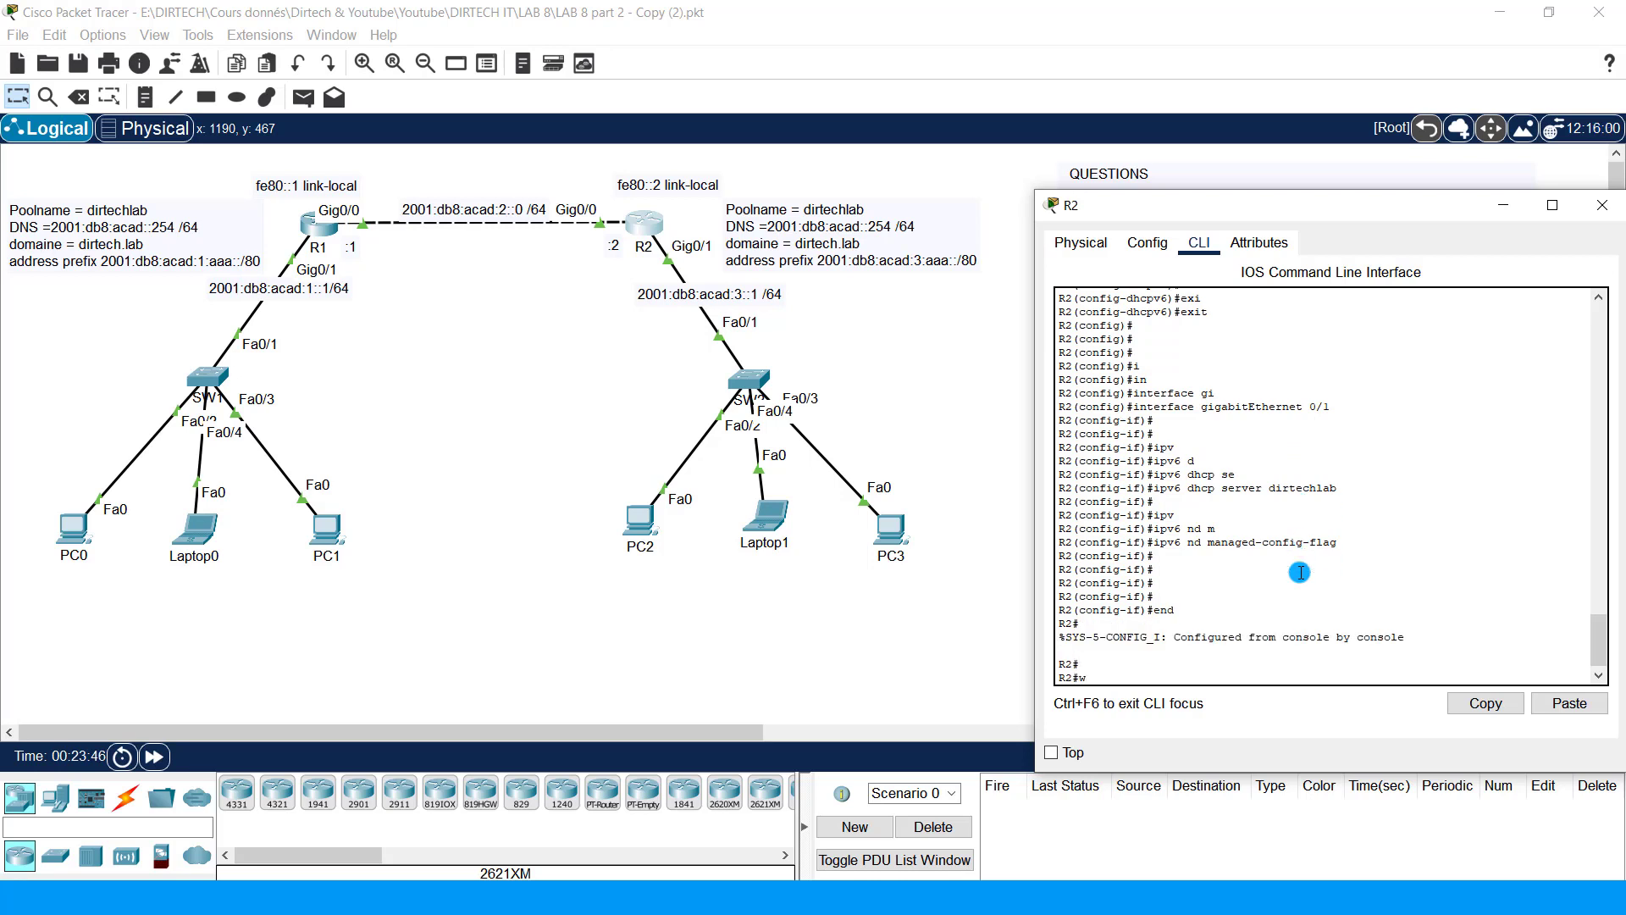
{"action": "type", "text": "ri"}
{"action": "key", "text": "Tab"}
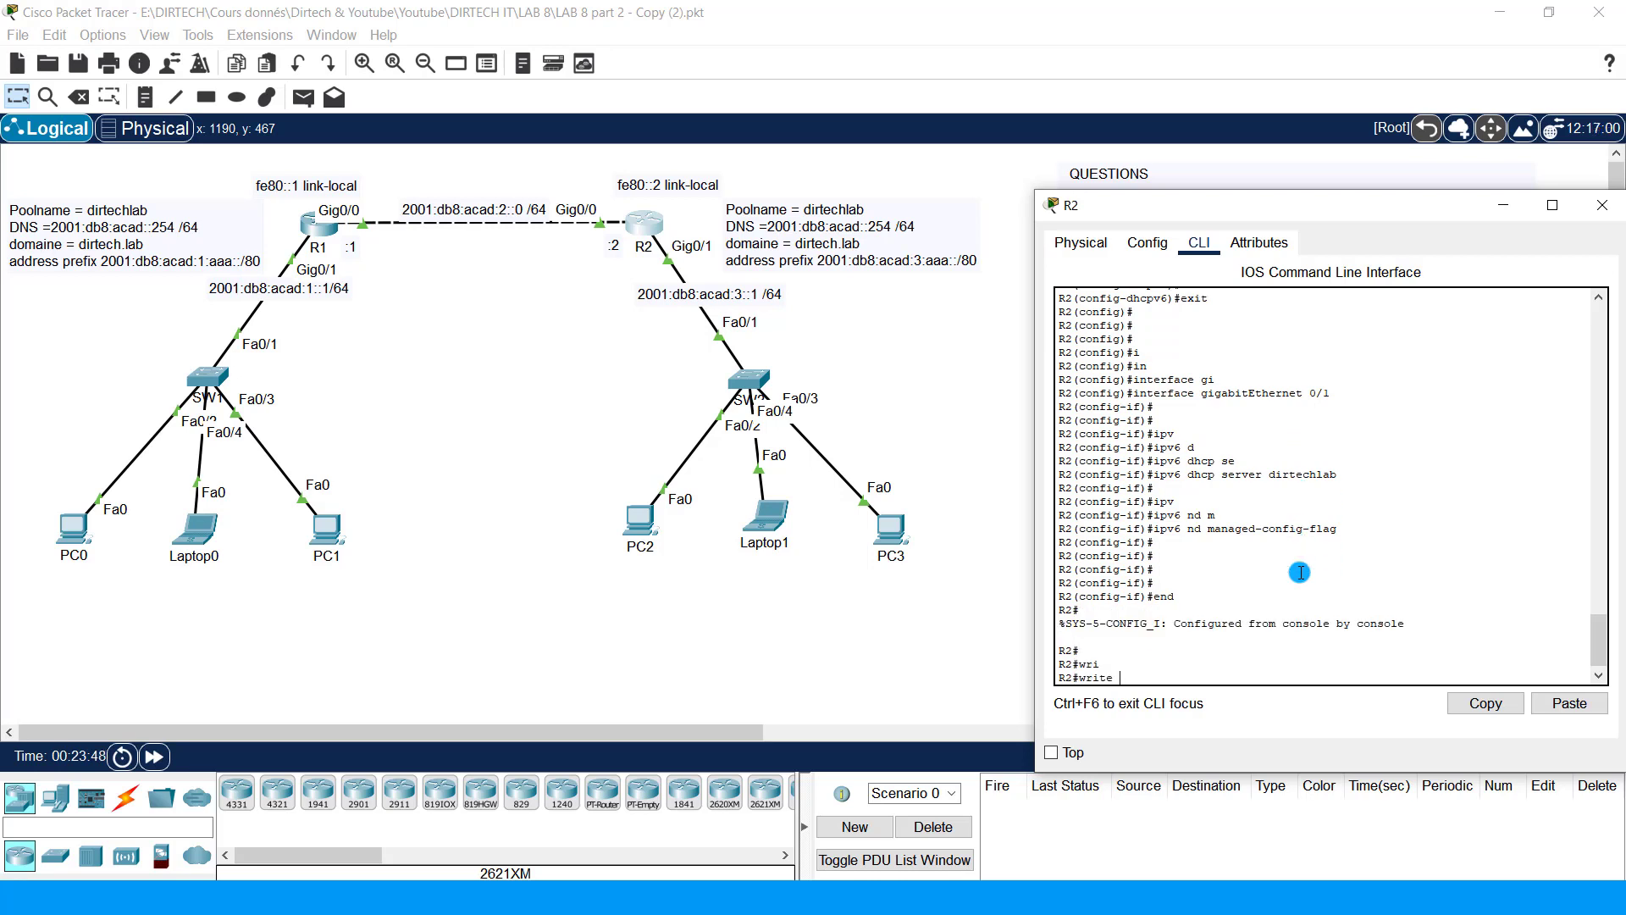
{"action": "key", "text": "Return"}
{"action": "key", "text": "Return"}
{"action": "key", "text": "Return"}
{"action": "key", "text": "Return"}
{"action": "key", "text": "Return"}
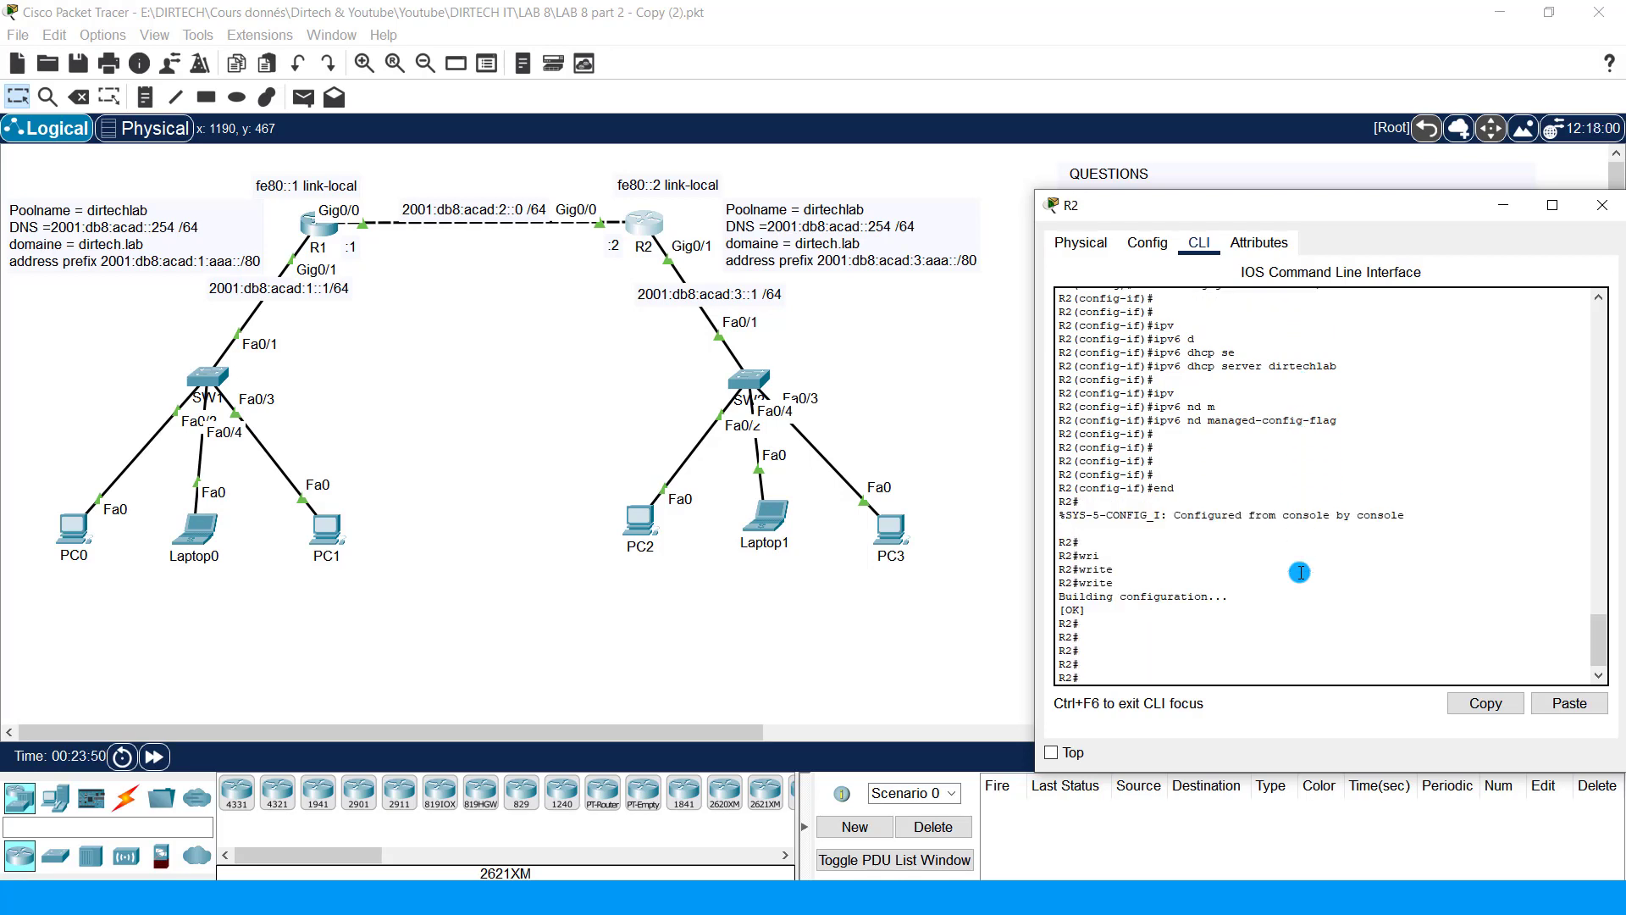
{"action": "left_click", "coordinate": [1600, 206]}
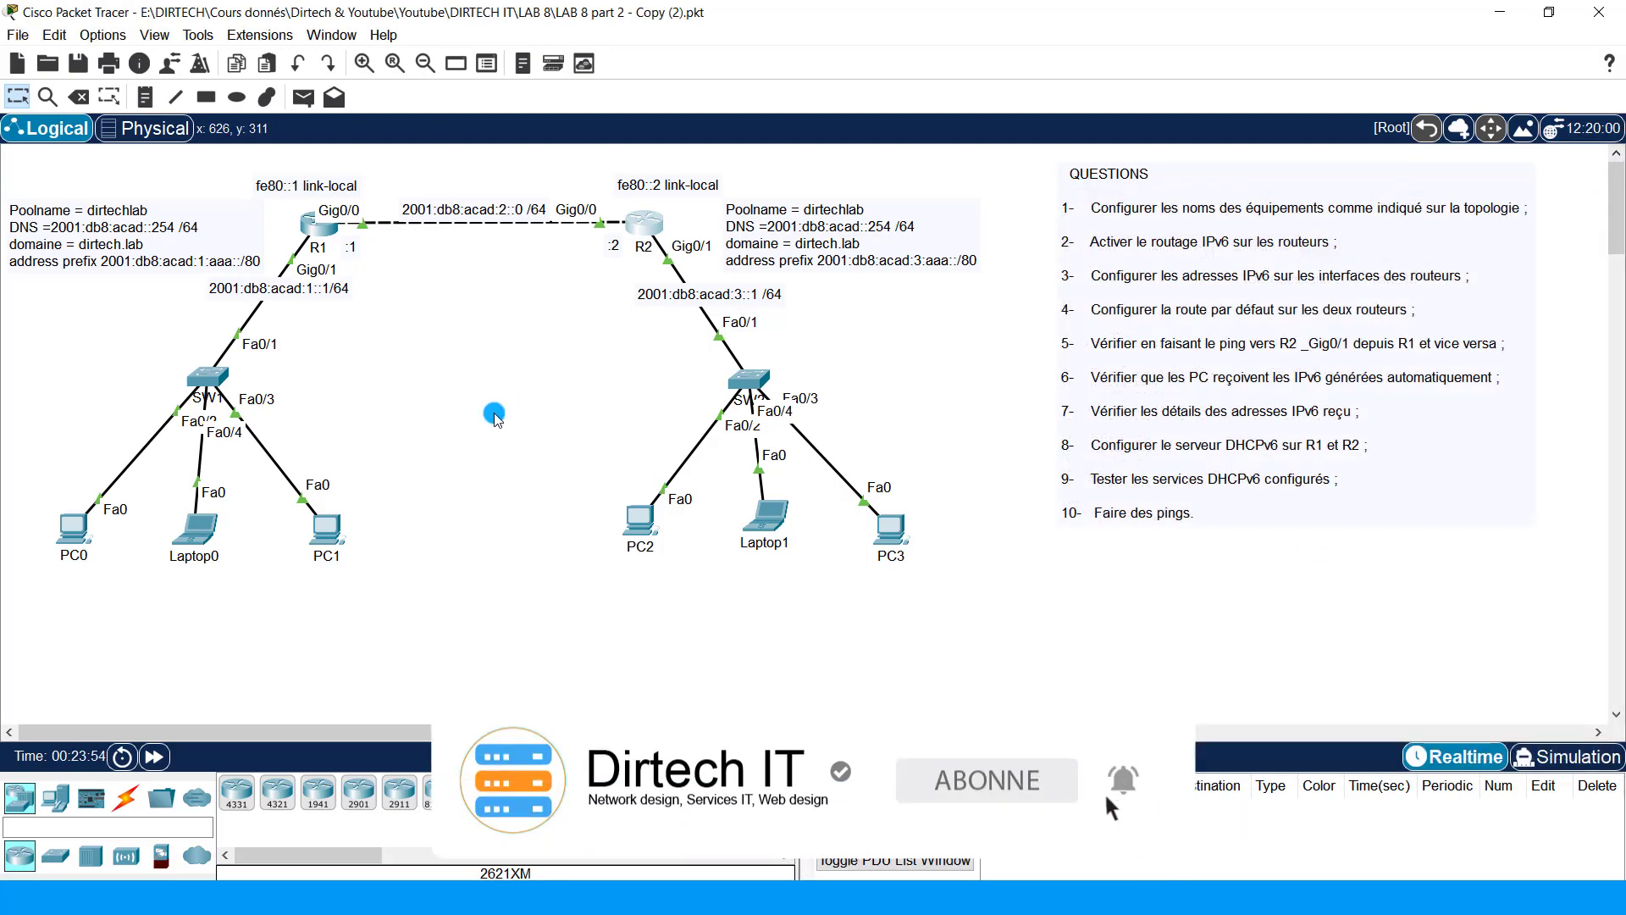
Step: Renew PC0's IPv6 configuration by switching it to Static and back to Automatic, check the assigned addresses, and close its window
{"action": "left_click", "coordinate": [69, 533]}
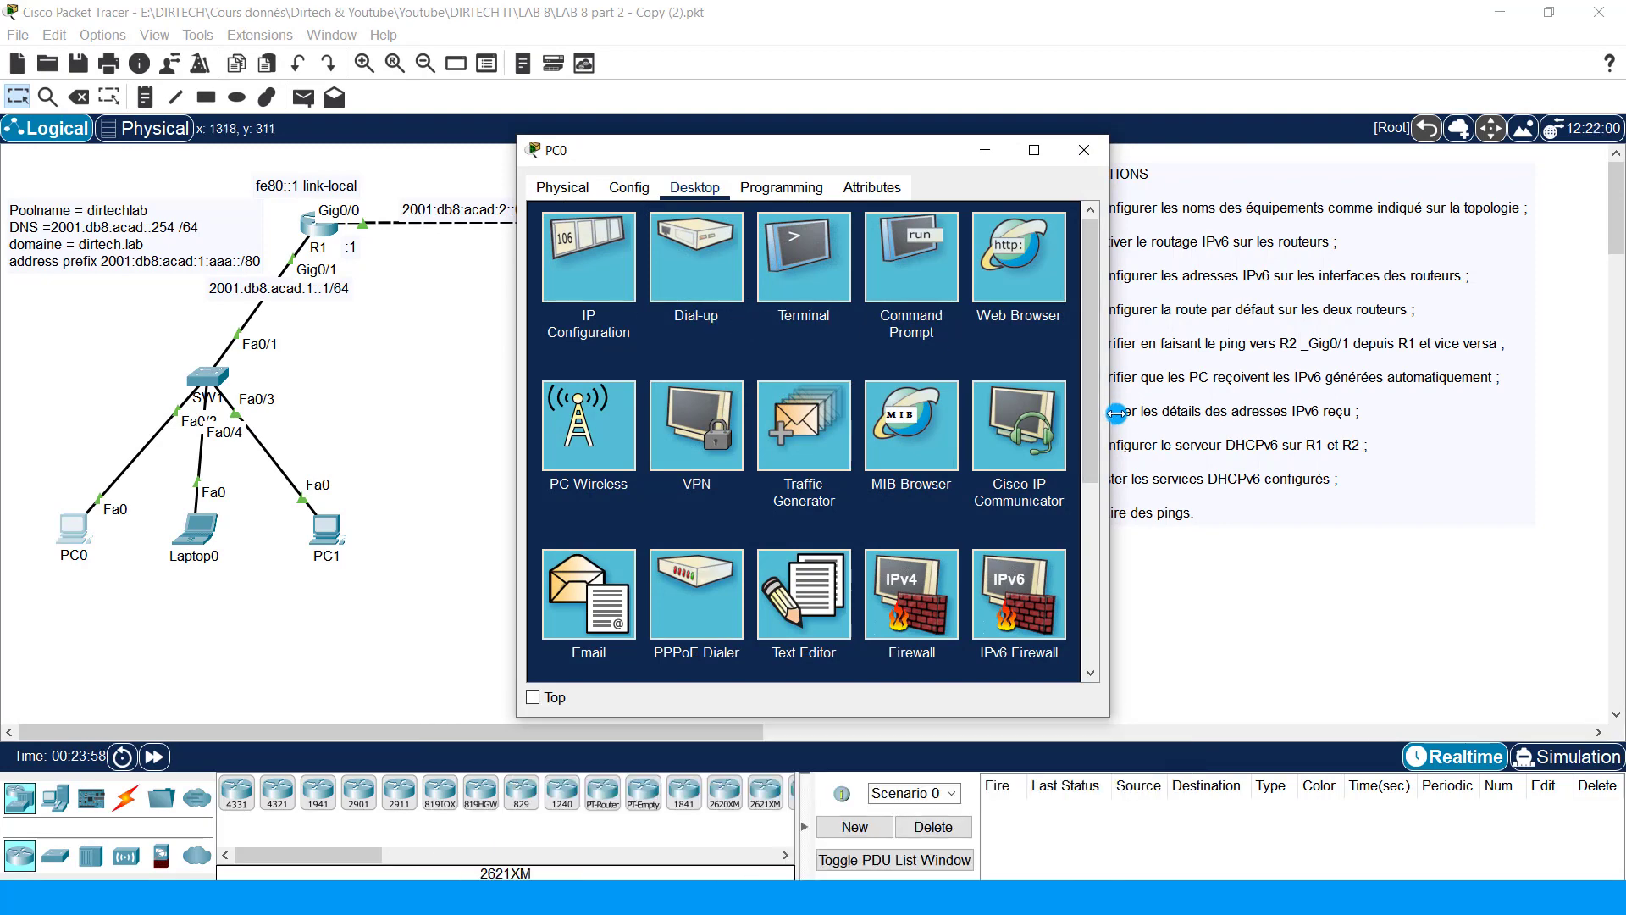
{"action": "left_click_drag", "start_coordinate": [1116, 412], "coordinate": [1412, 415]}
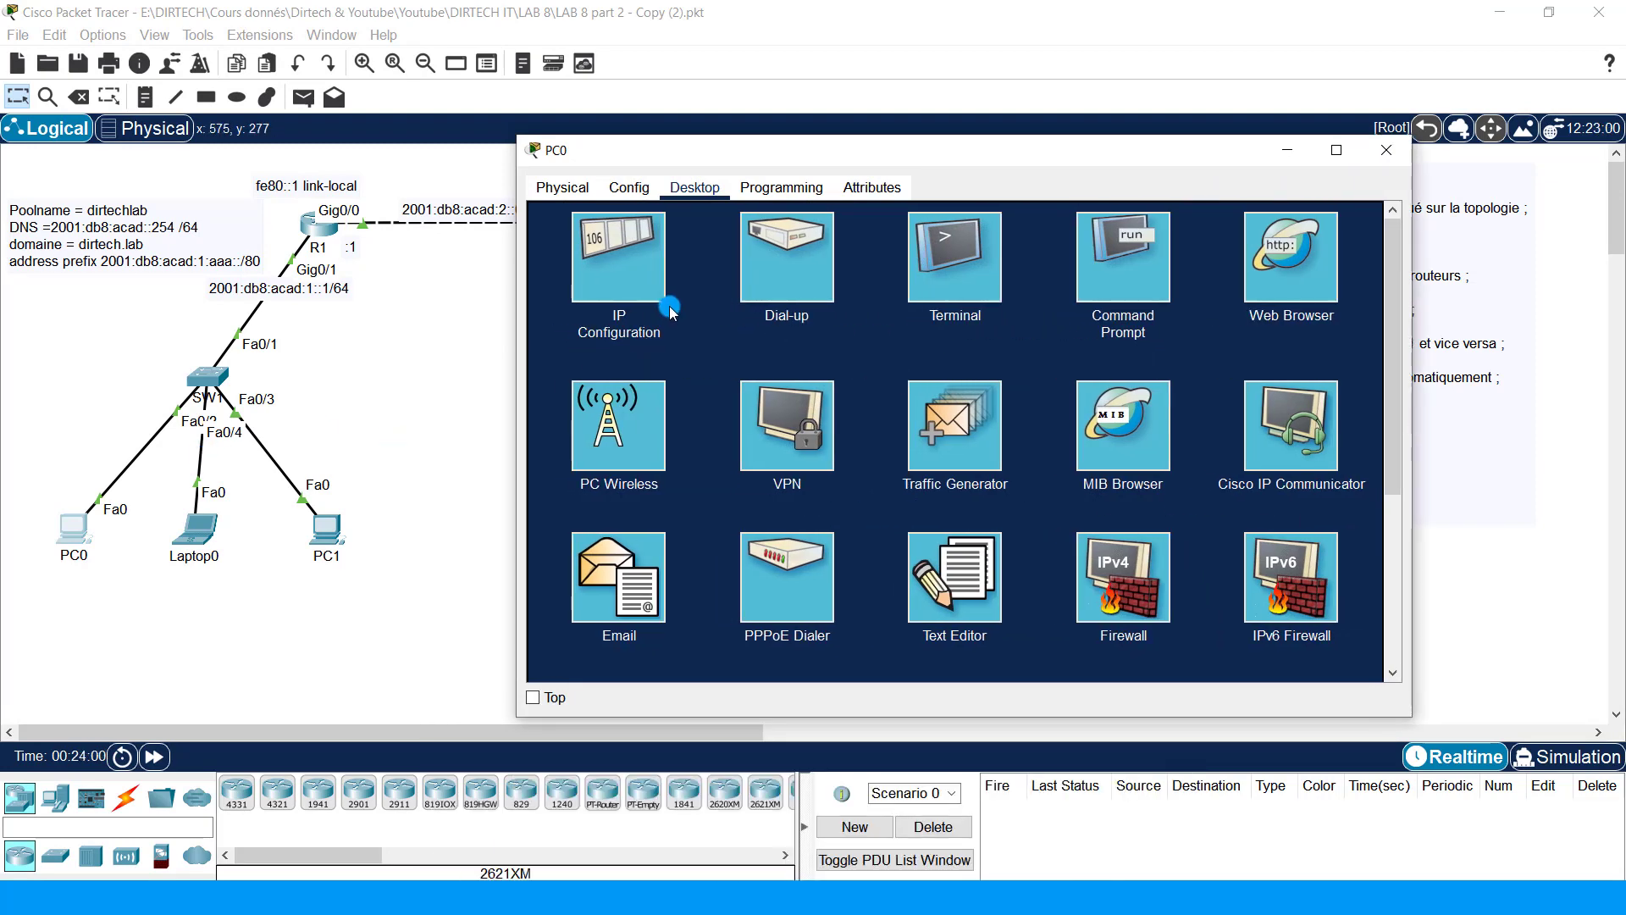
{"action": "left_click", "coordinate": [611, 282]}
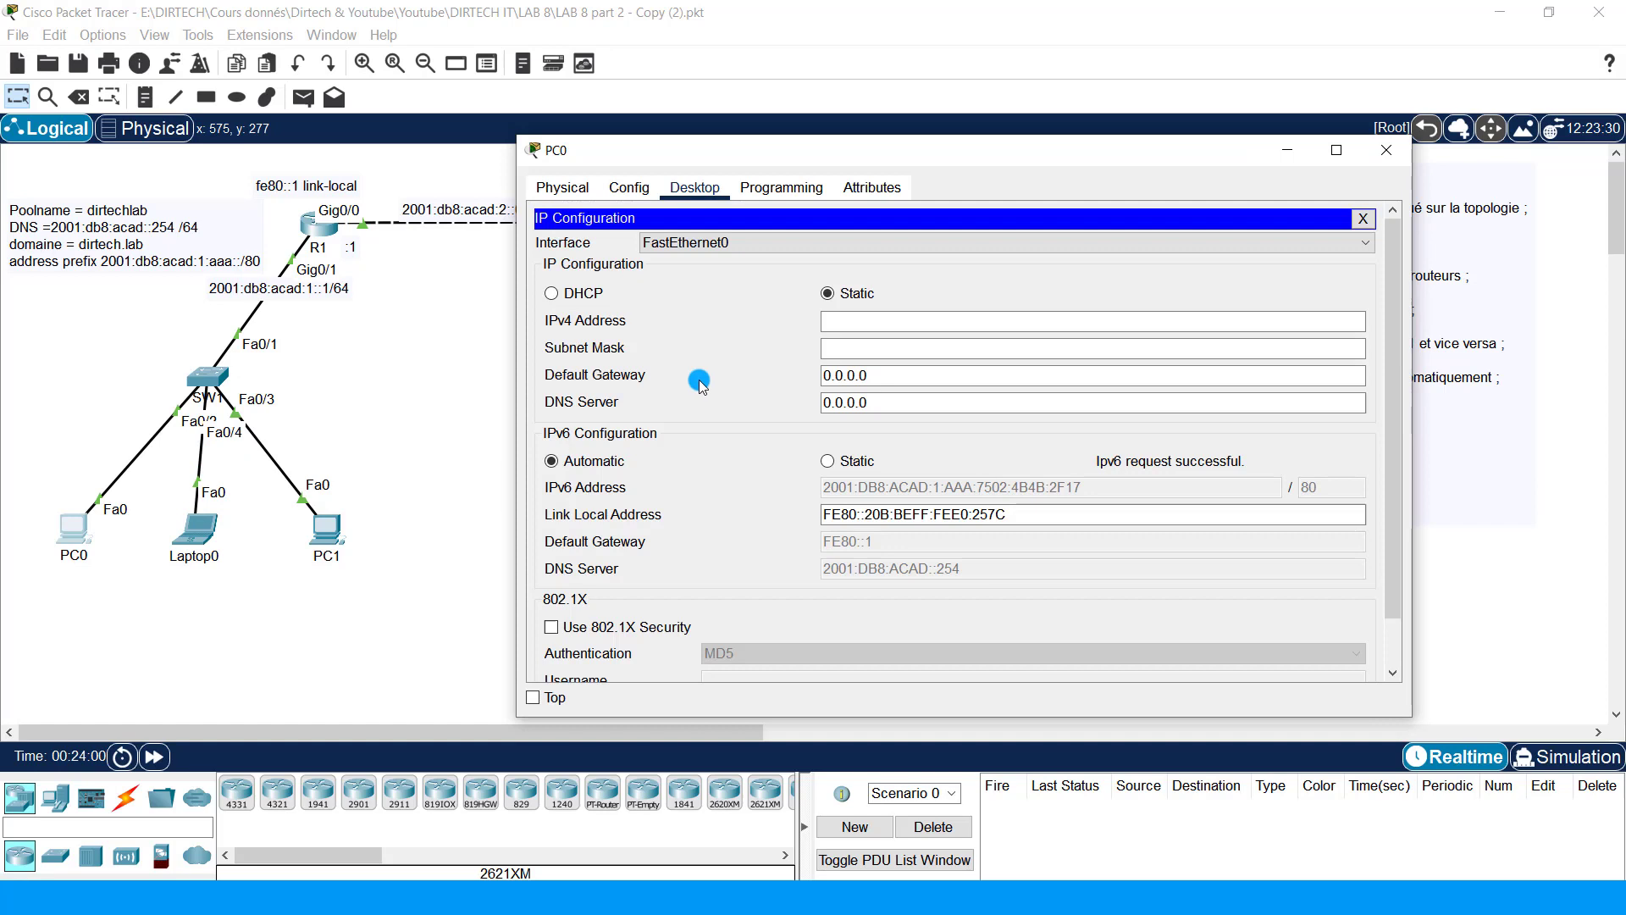
{"action": "left_click", "coordinate": [843, 461]}
{"action": "left_click", "coordinate": [588, 462]}
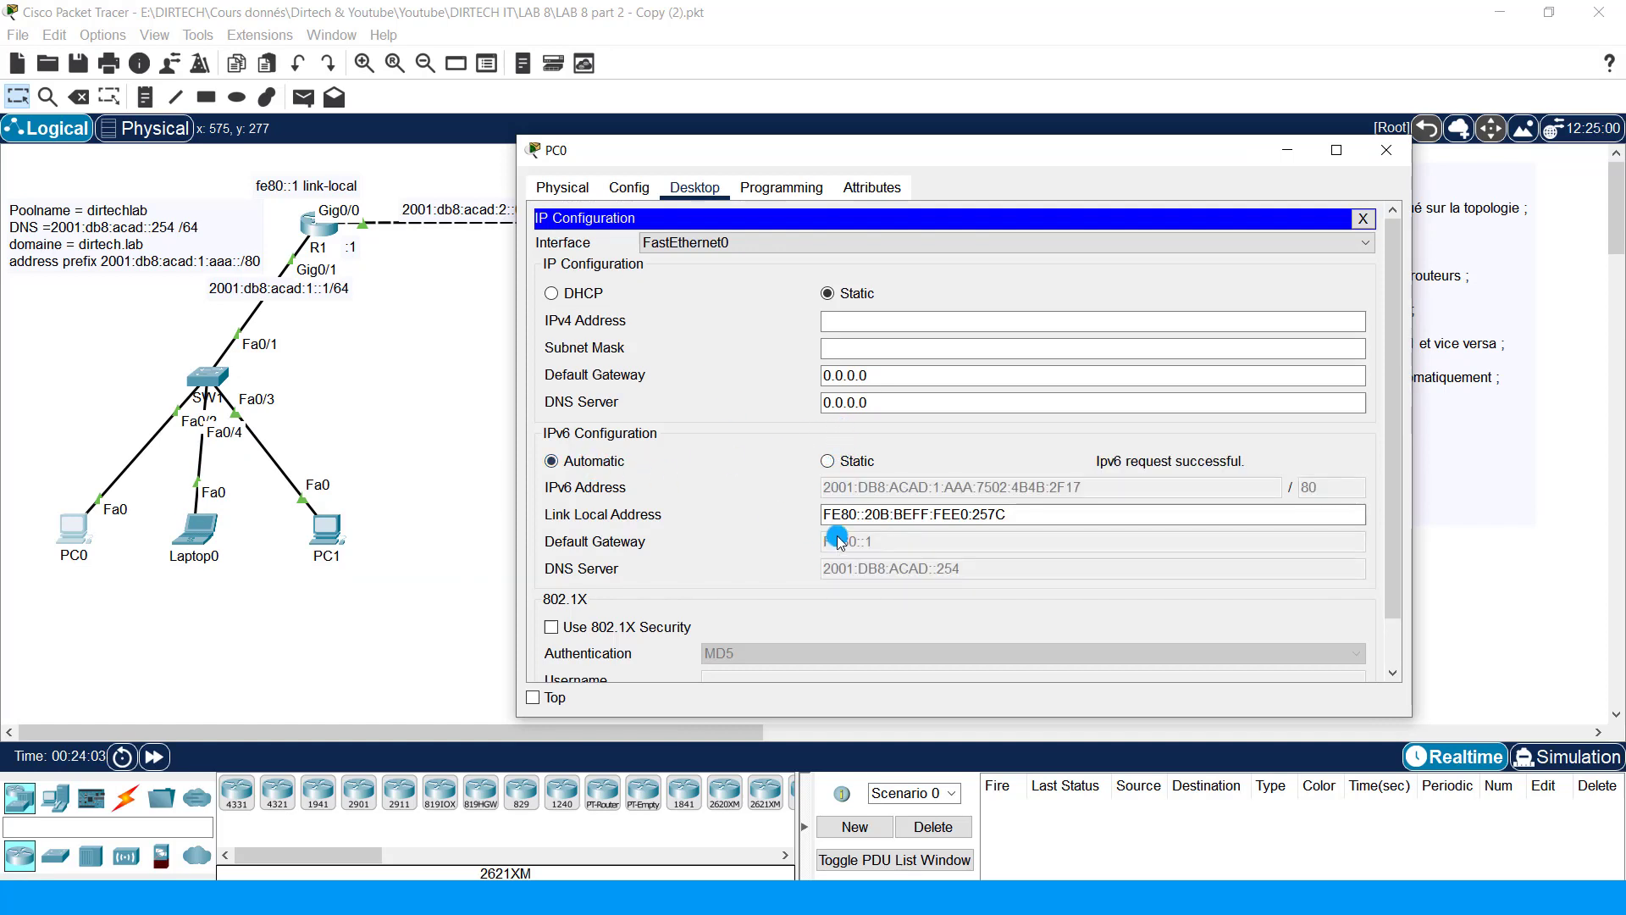
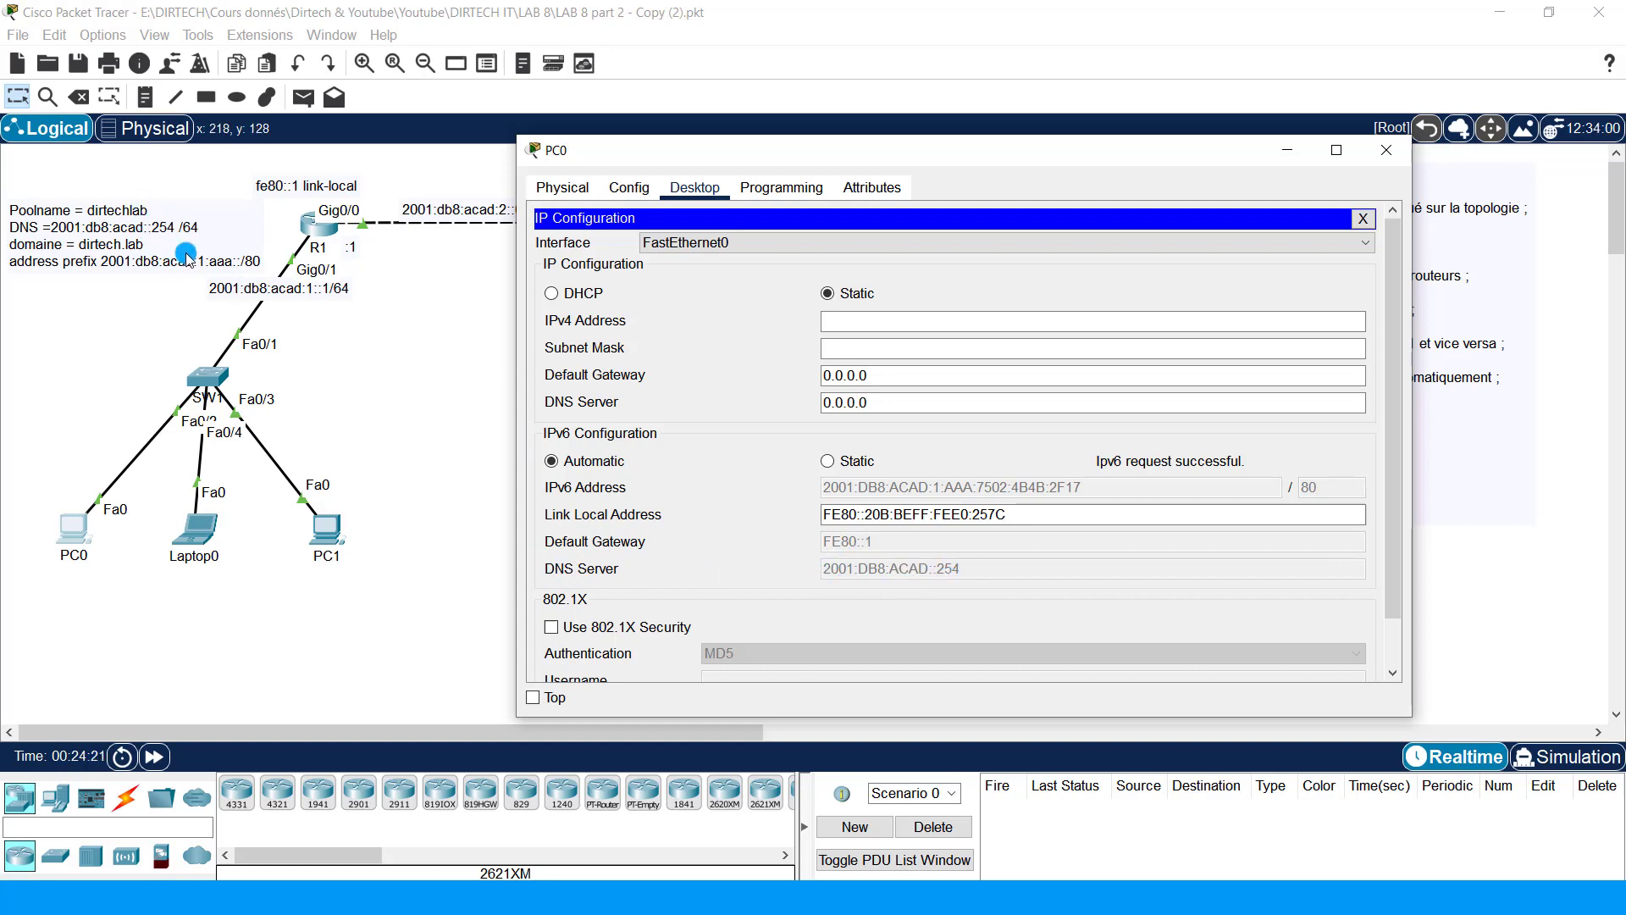
{"action": "left_click", "coordinate": [1386, 150]}
Step: Set Laptop0's IPv6 configuration to Automatic and close its window
{"action": "left_click", "coordinate": [195, 530]}
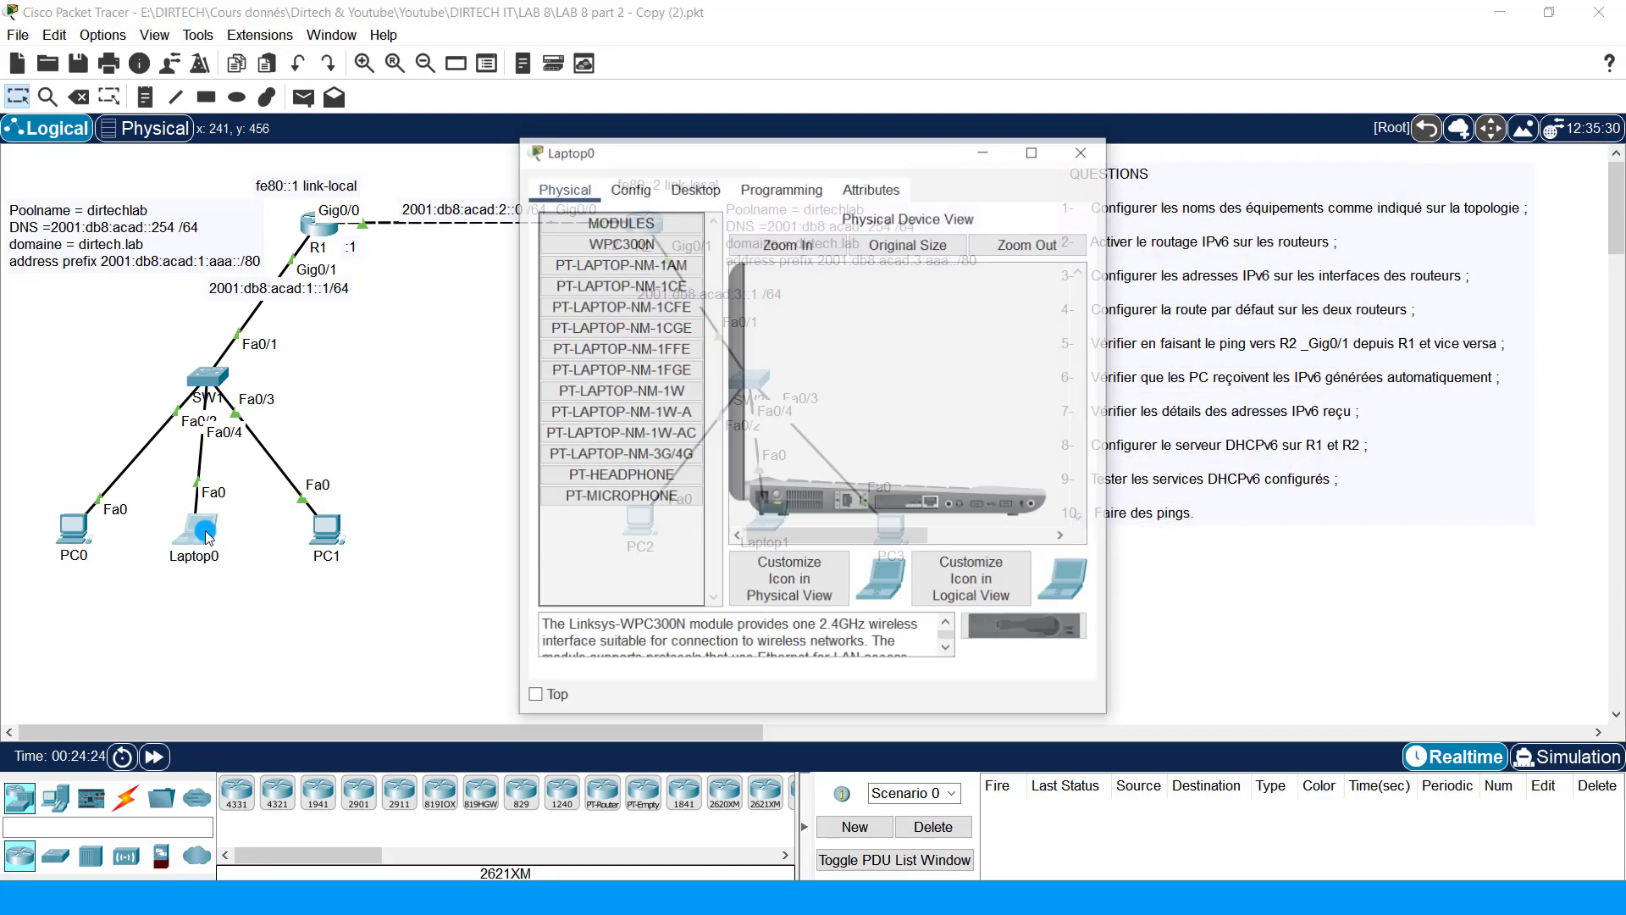
{"action": "left_click", "coordinate": [693, 188]}
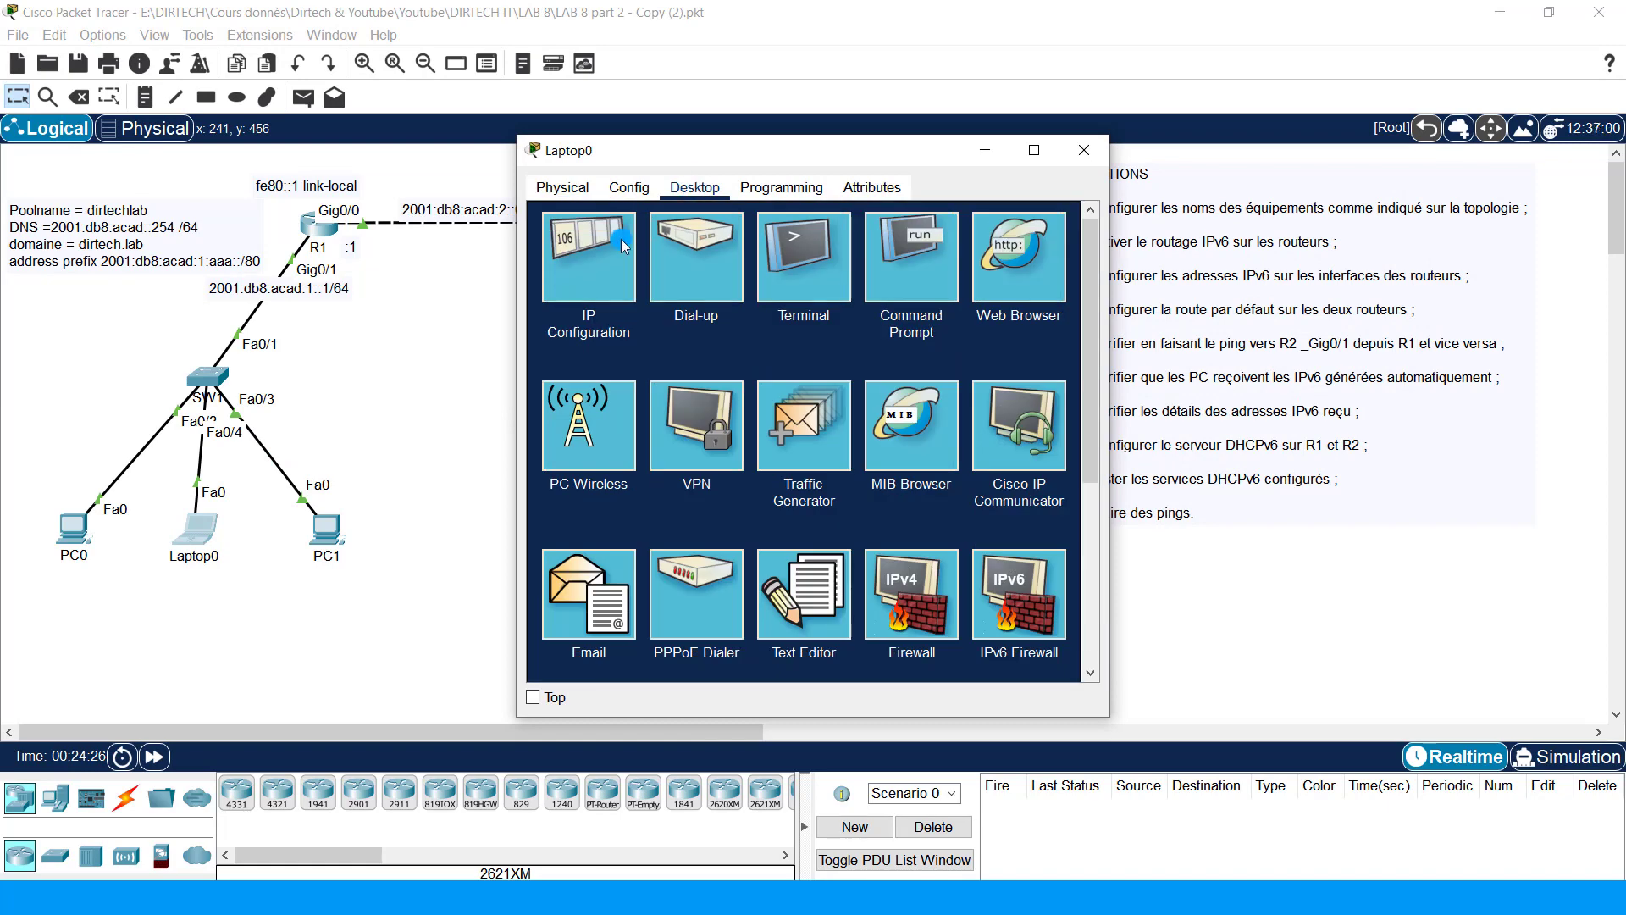
{"action": "left_click", "coordinate": [621, 242]}
{"action": "left_click", "coordinate": [584, 462]}
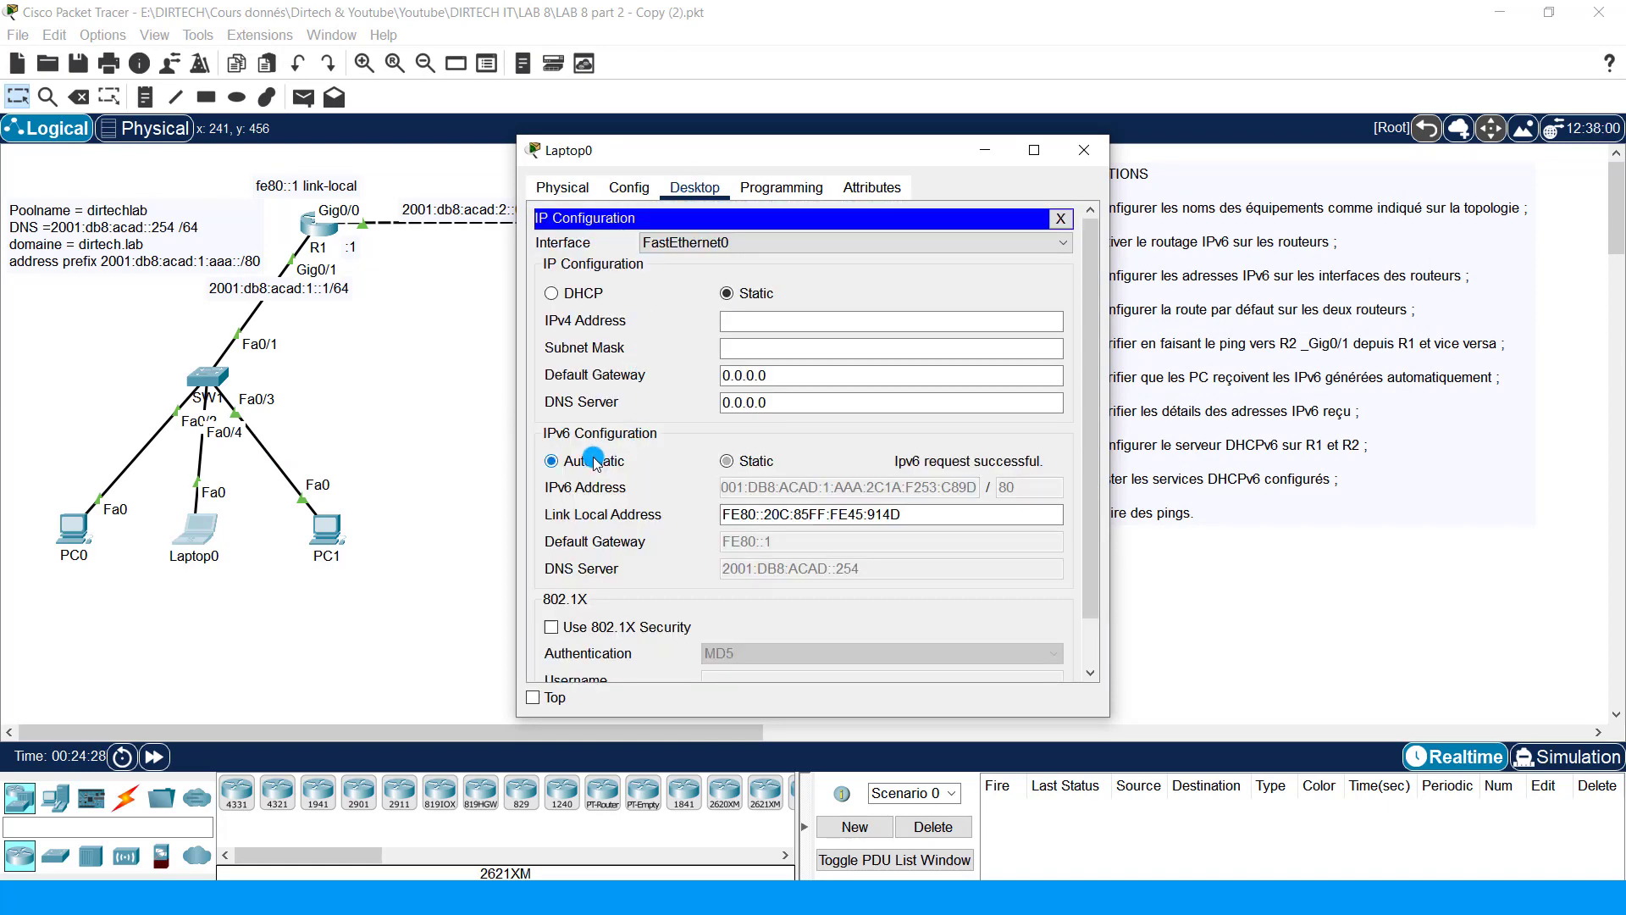
{"action": "left_click", "coordinate": [1085, 151]}
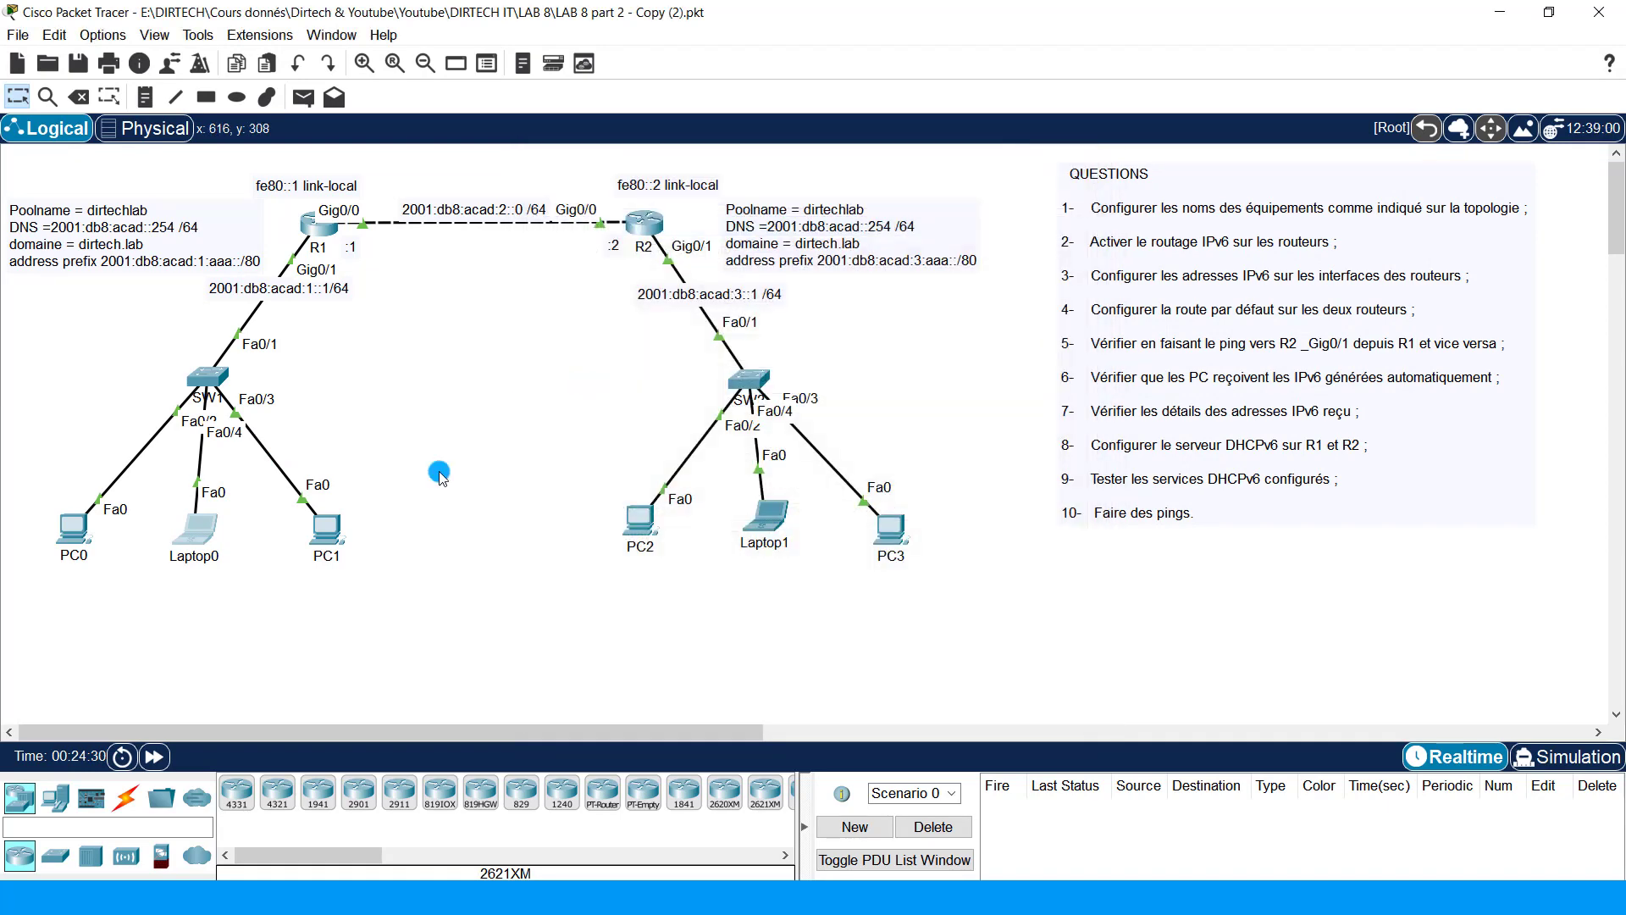
Step: Set PC1's IPv6 configuration to Automatic and close its window
{"action": "left_click", "coordinate": [326, 530]}
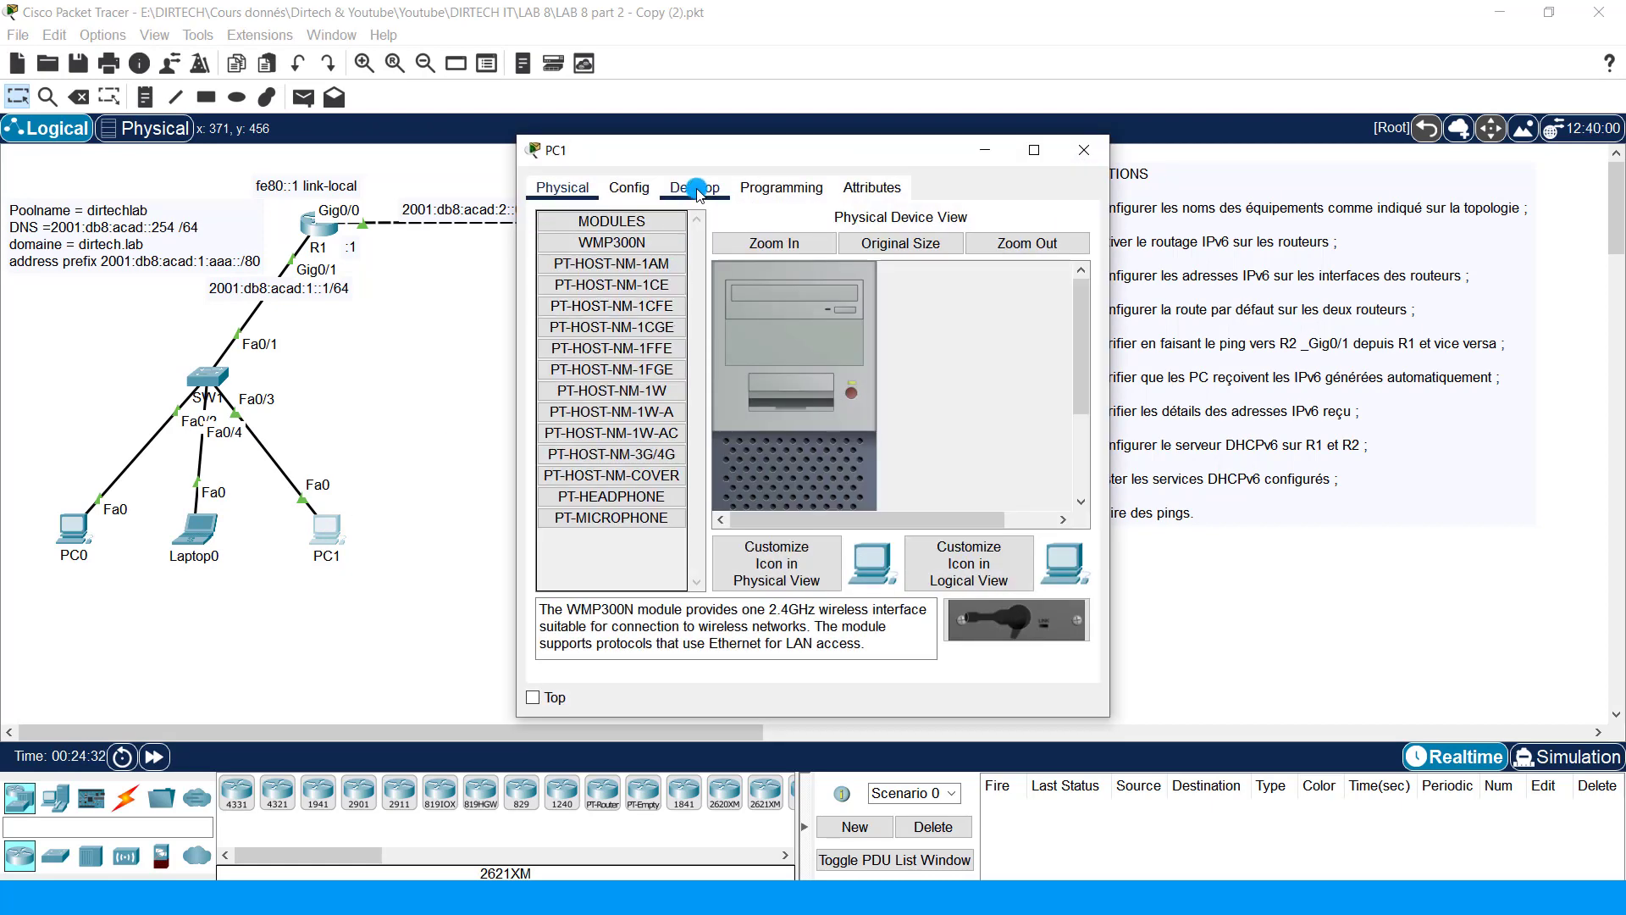
{"action": "left_click", "coordinate": [695, 188]}
{"action": "left_click", "coordinate": [610, 269]}
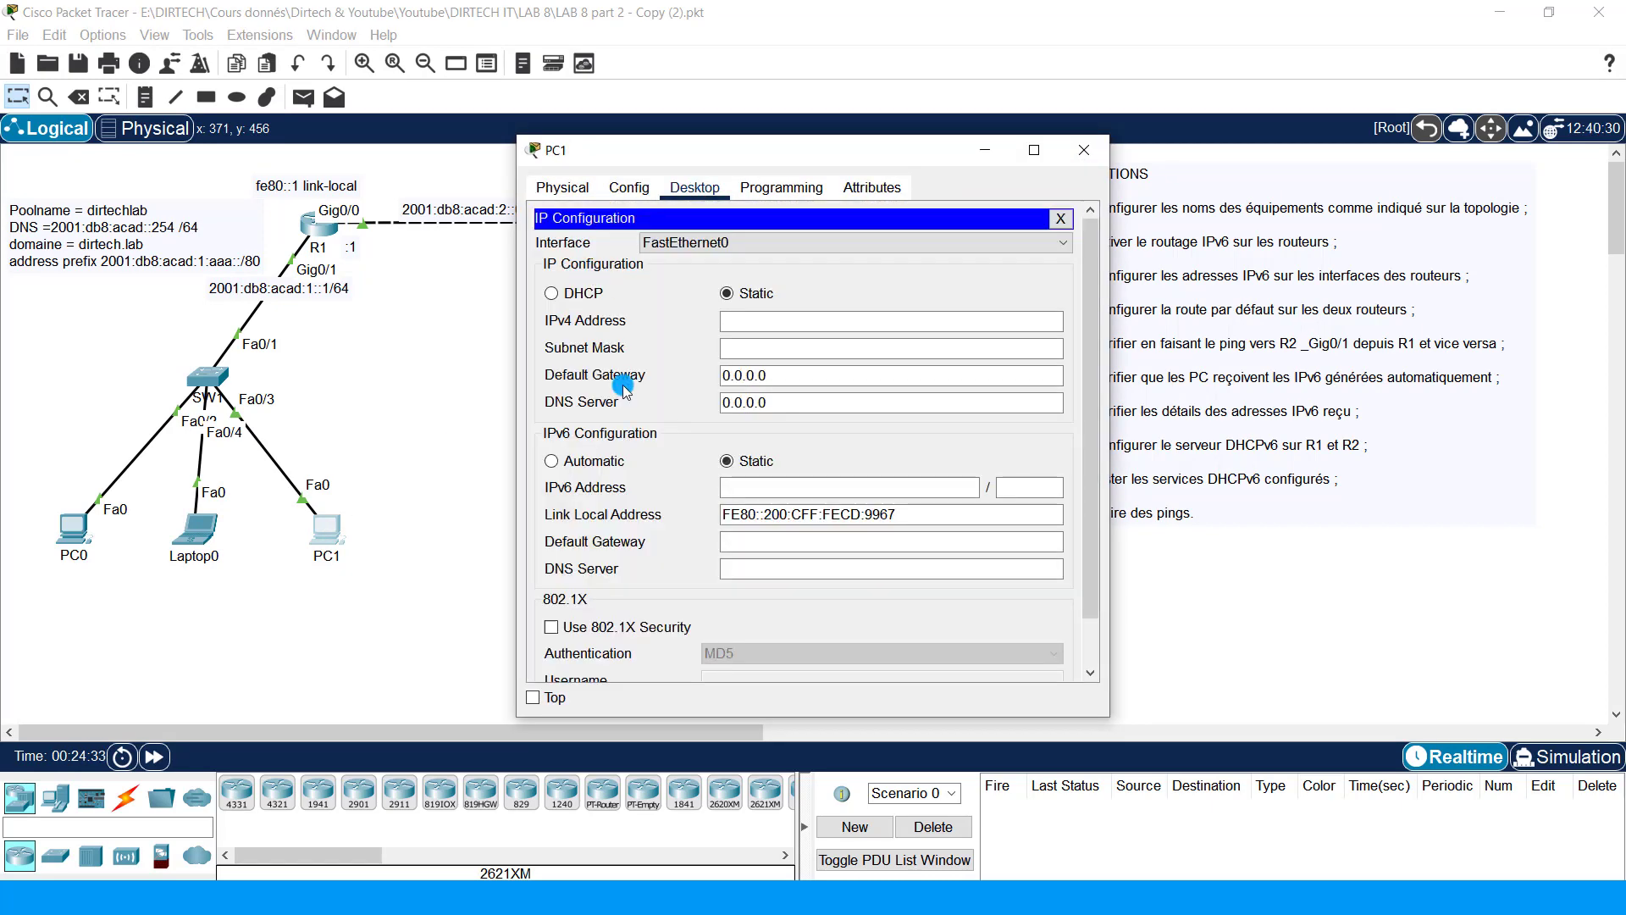
{"action": "left_click", "coordinate": [581, 462]}
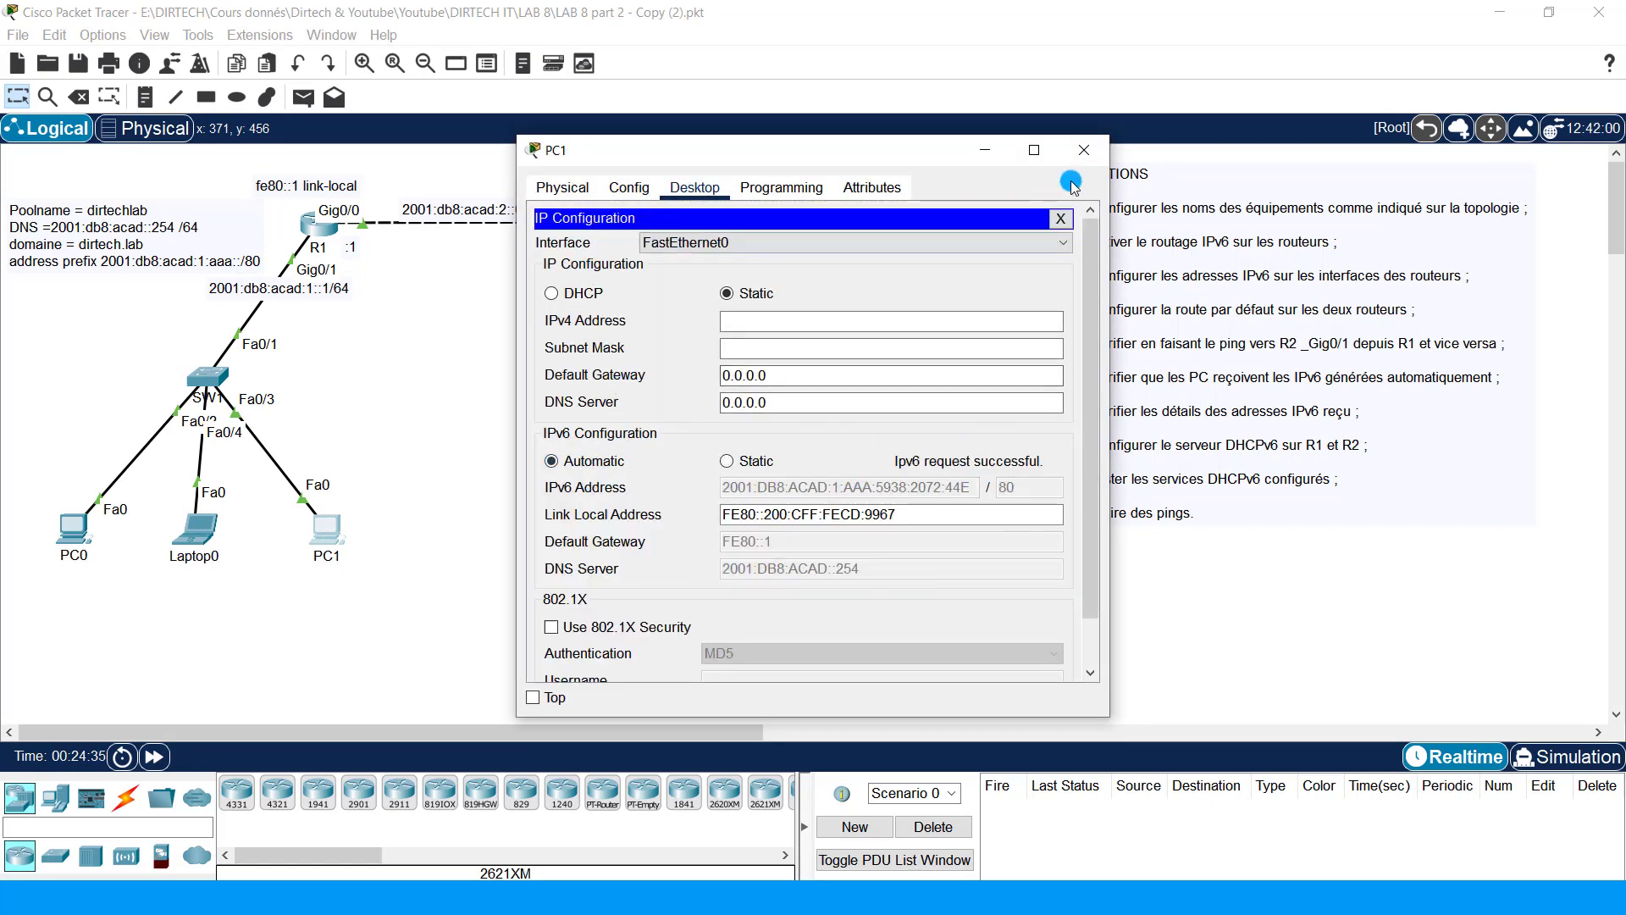
{"action": "left_click", "coordinate": [1084, 150]}
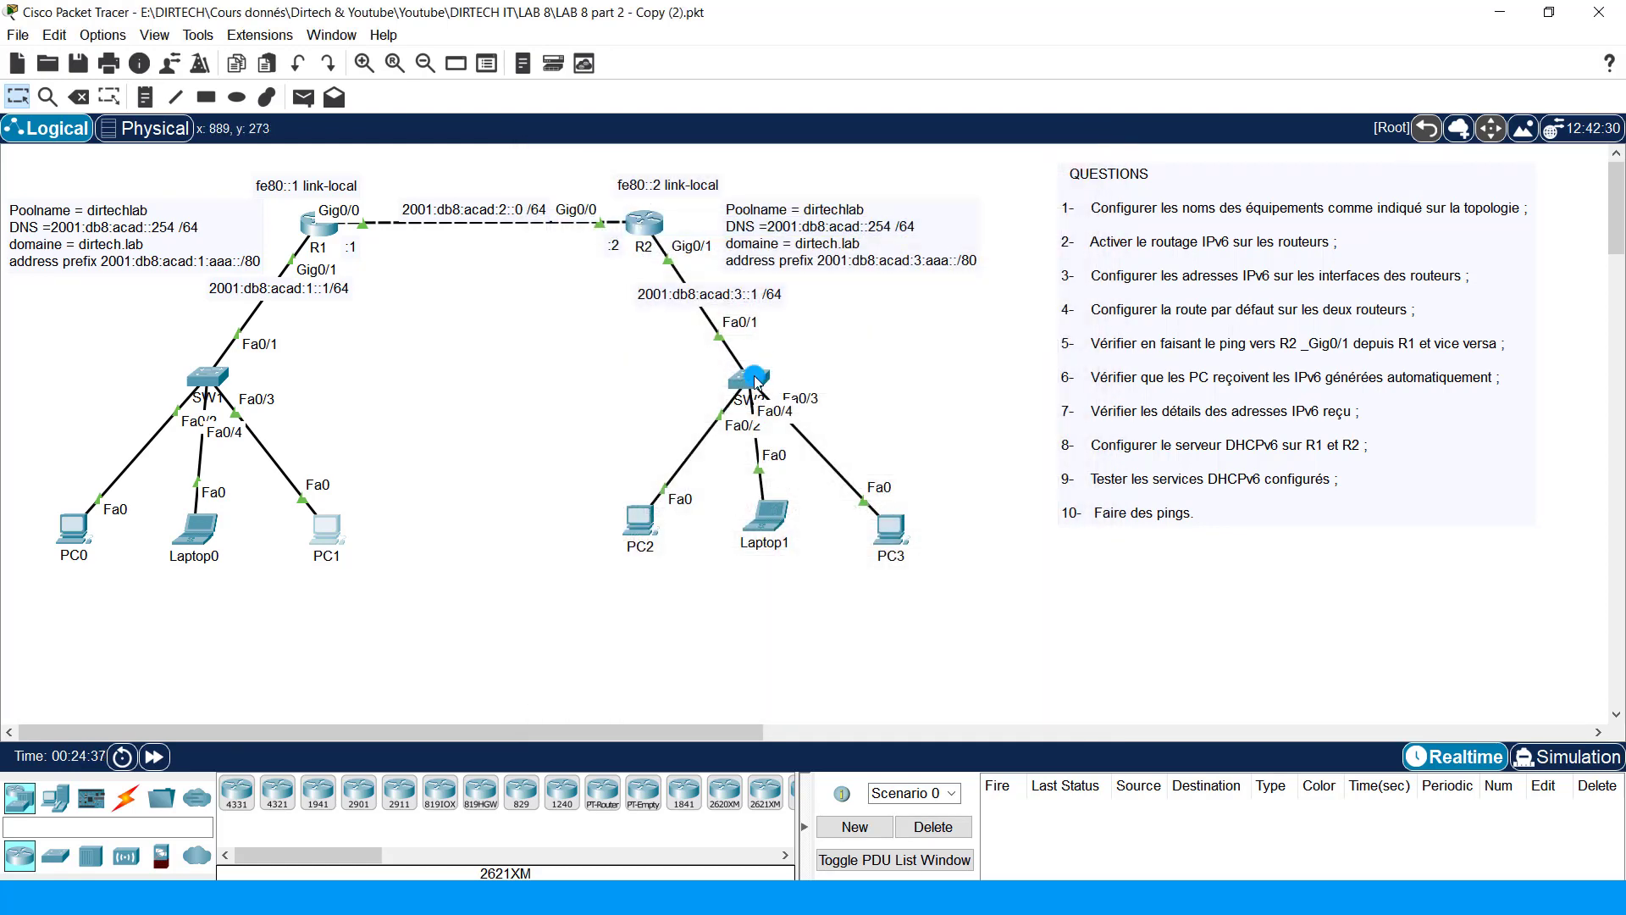
Step: Set PC3's IPv6 configuration to Automatic and close its window
{"action": "left_click", "coordinate": [890, 530]}
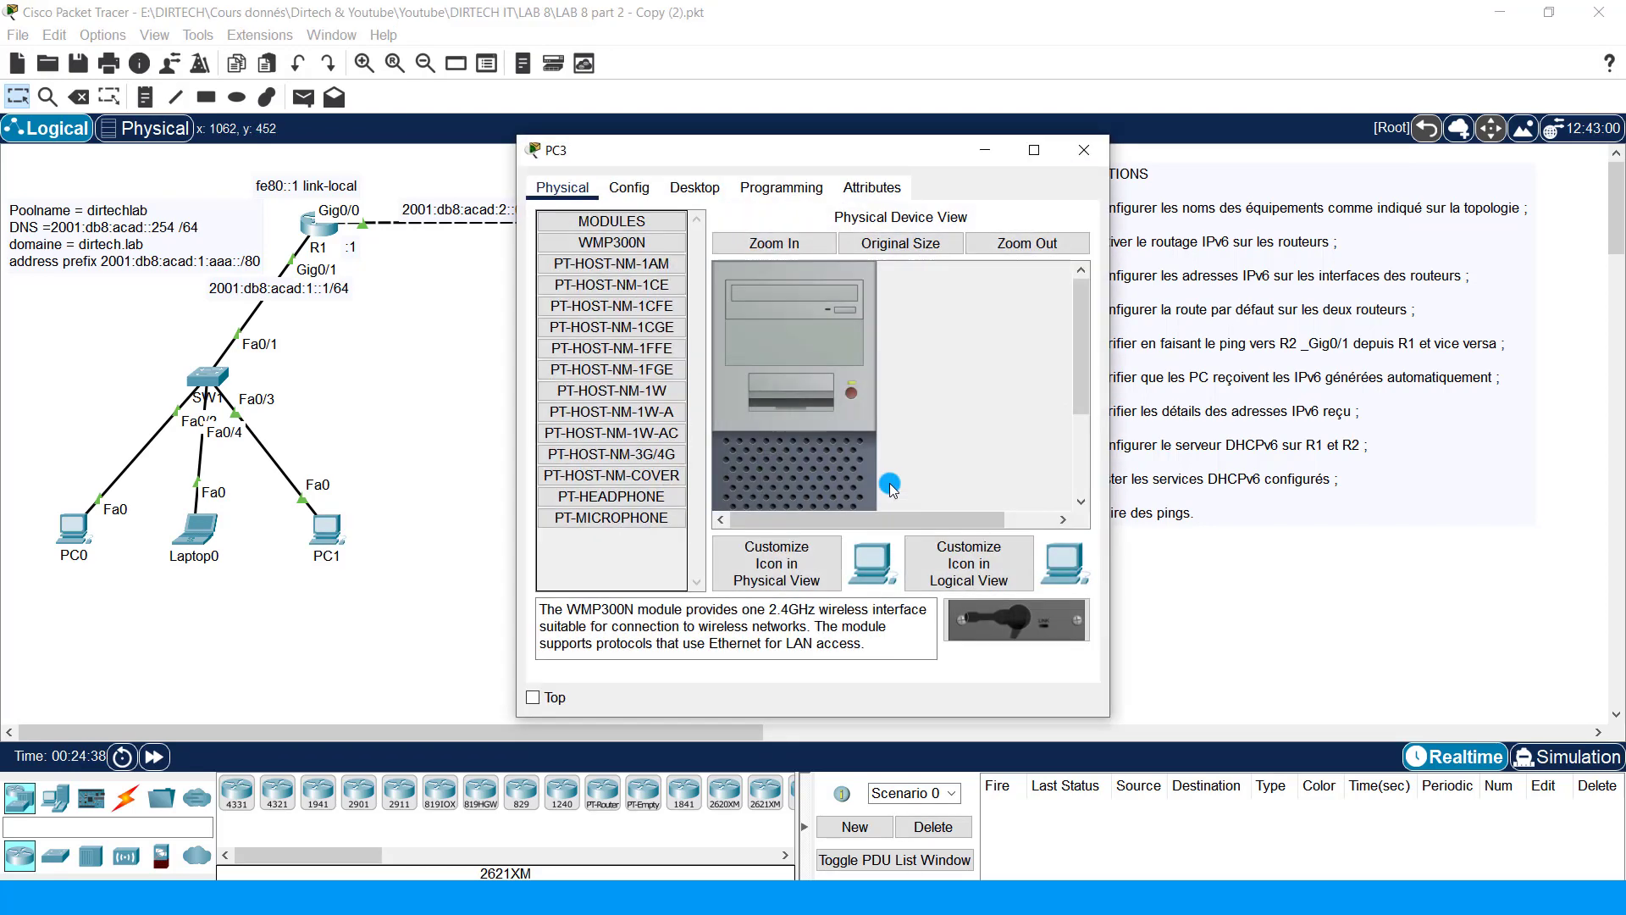
{"action": "left_click", "coordinate": [715, 188]}
{"action": "left_click", "coordinate": [598, 263]}
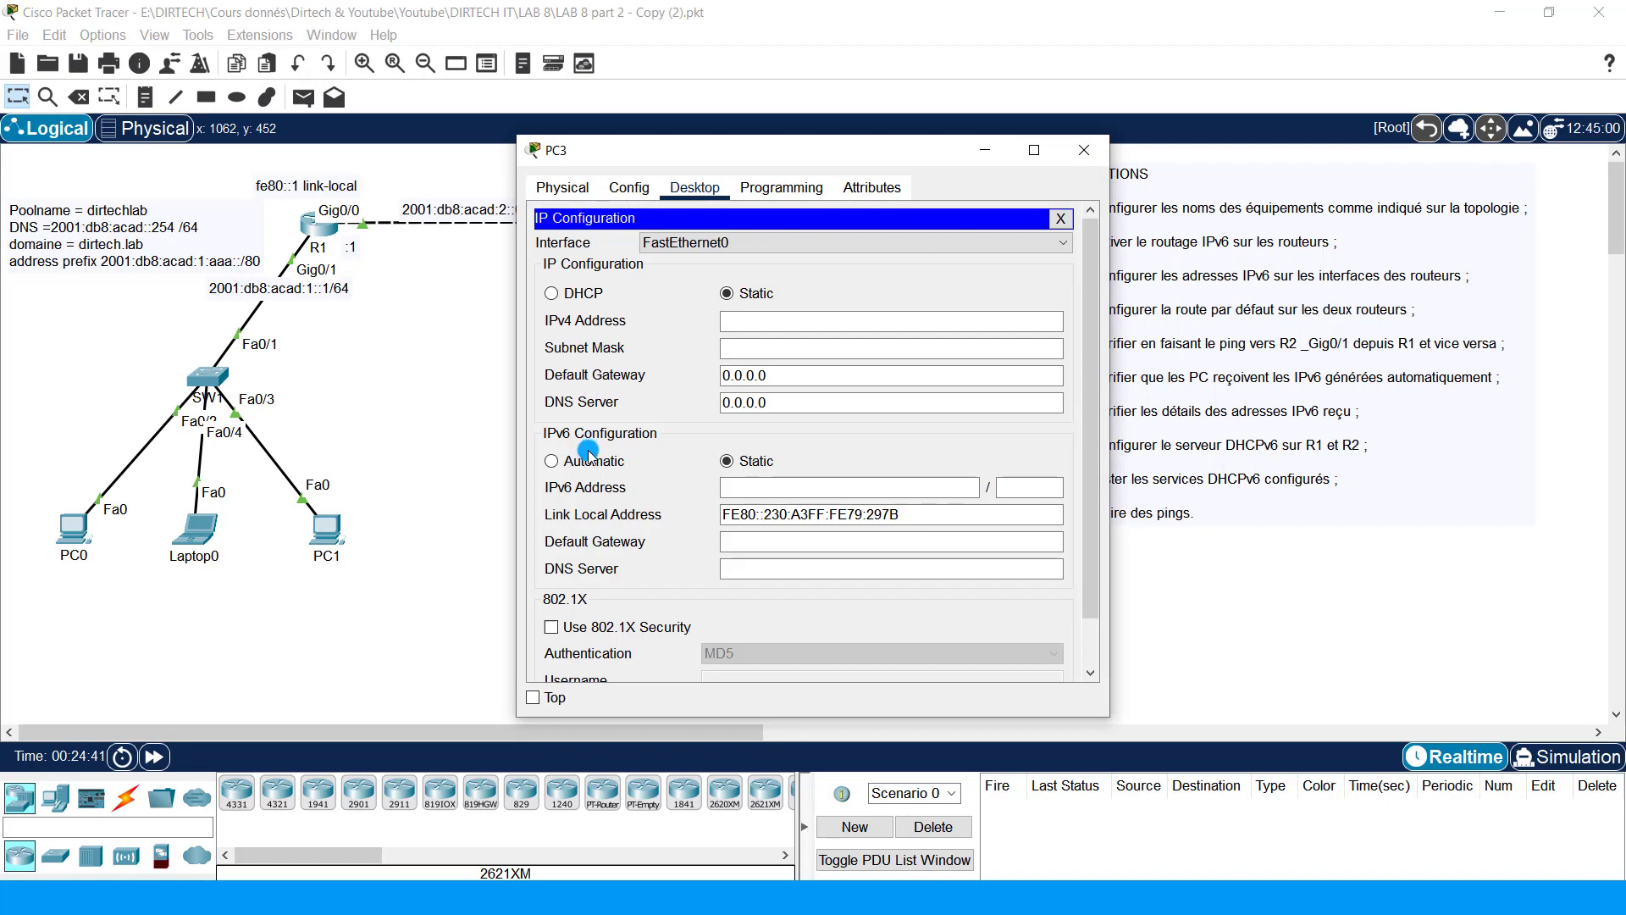
{"action": "left_click", "coordinate": [552, 461]}
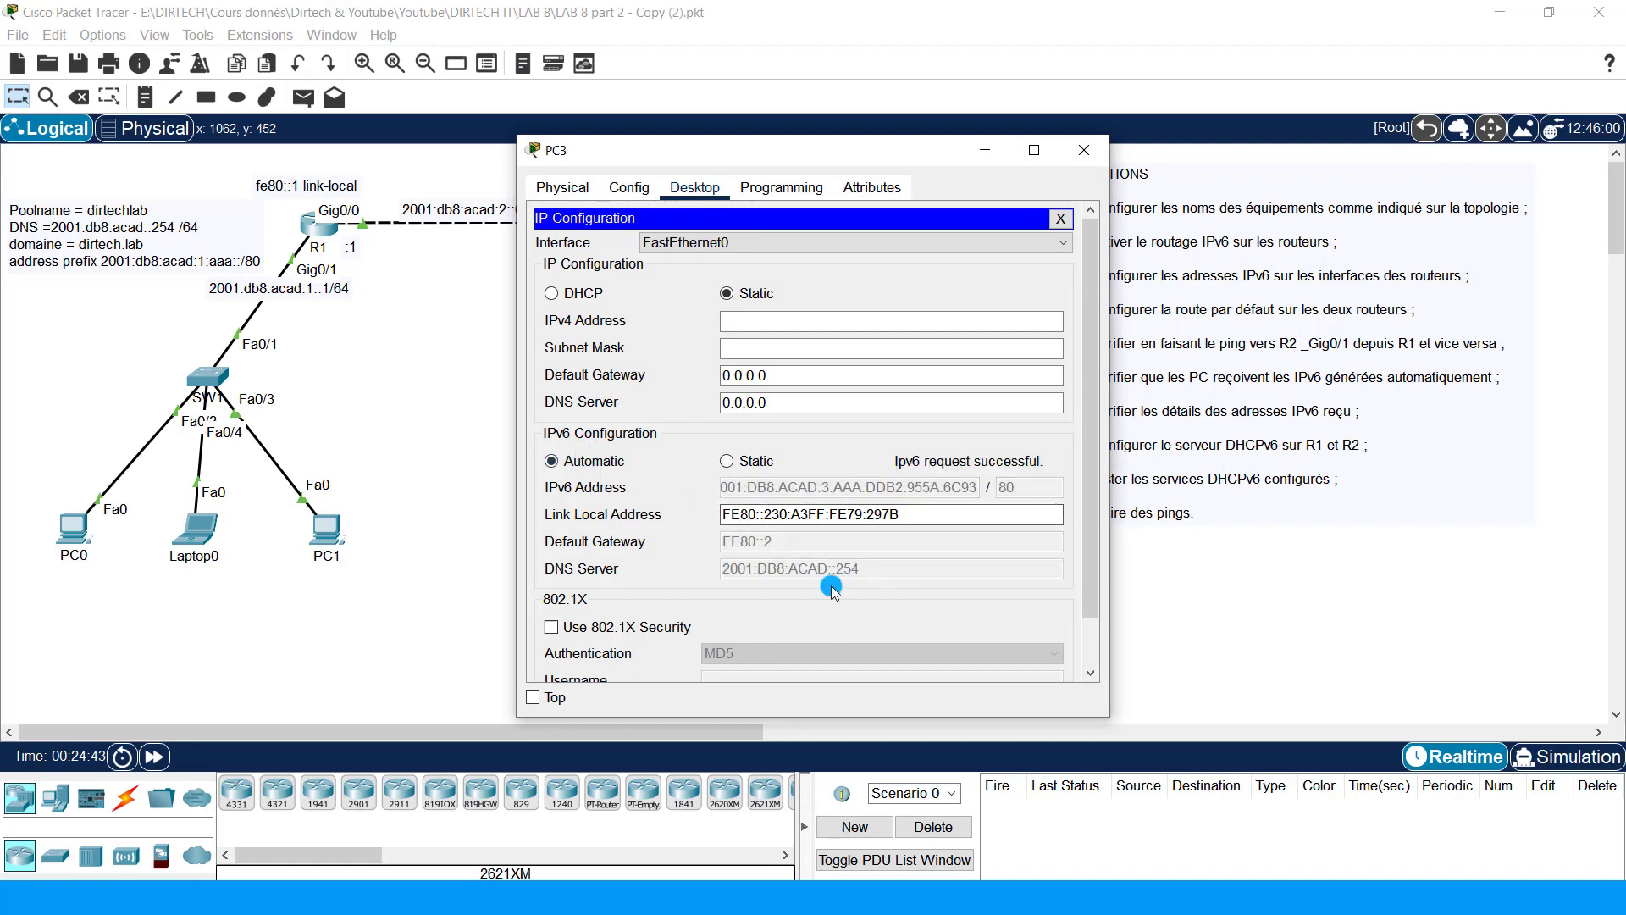
{"action": "left_click", "coordinate": [1084, 150]}
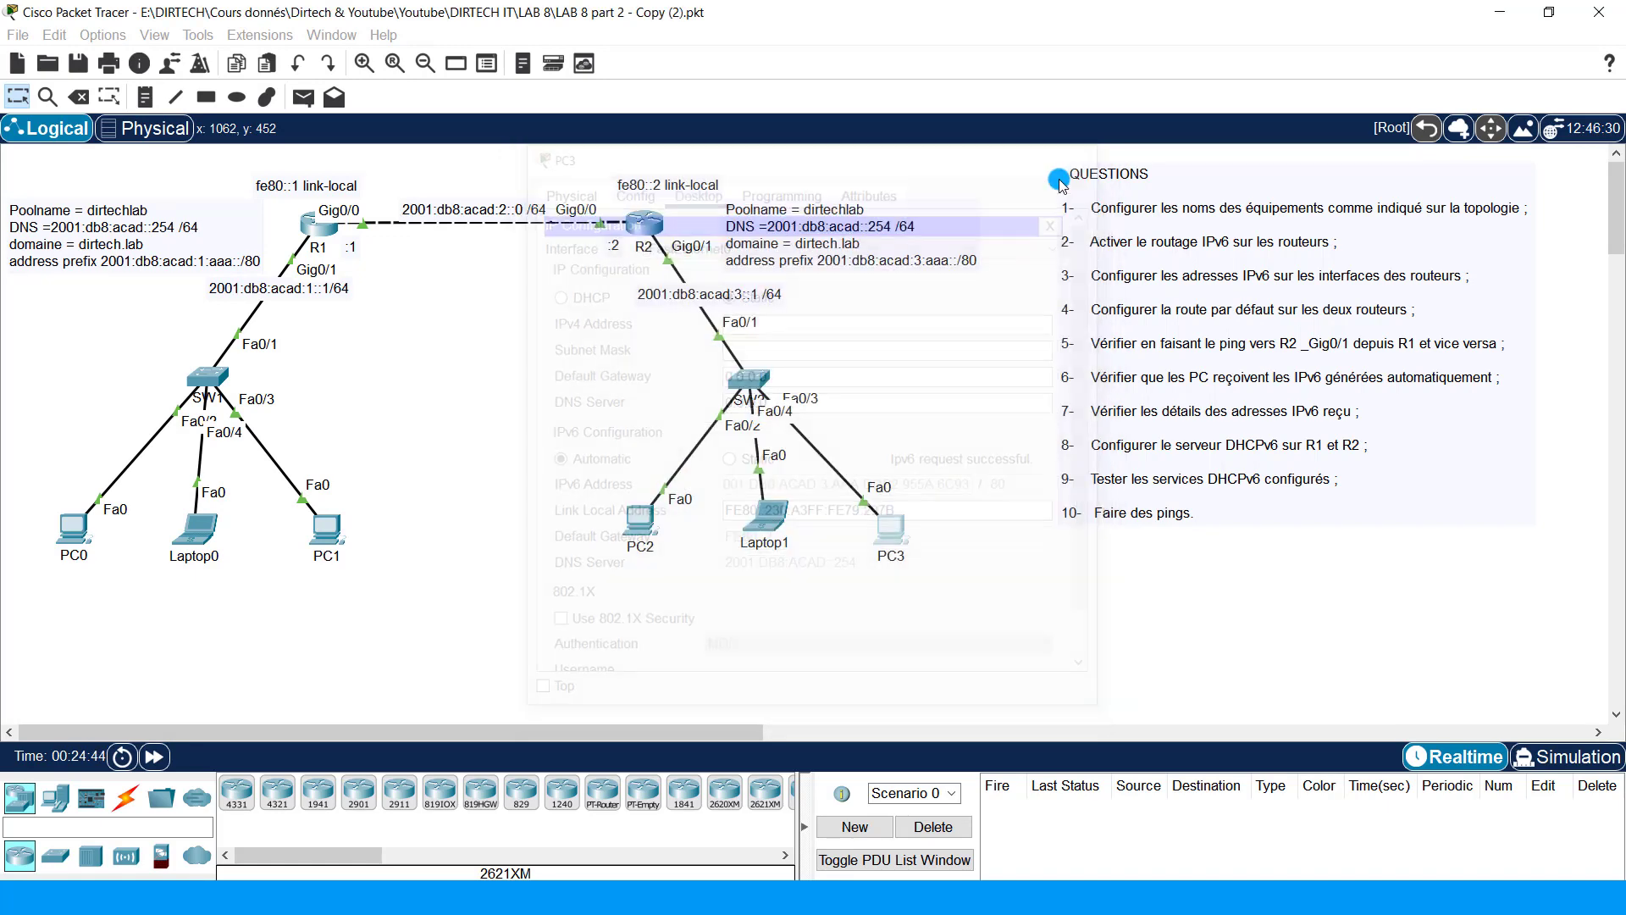
Step: Set Laptop1's IPv6 configuration to Automatic and close its window
{"action": "left_click", "coordinate": [742, 514]}
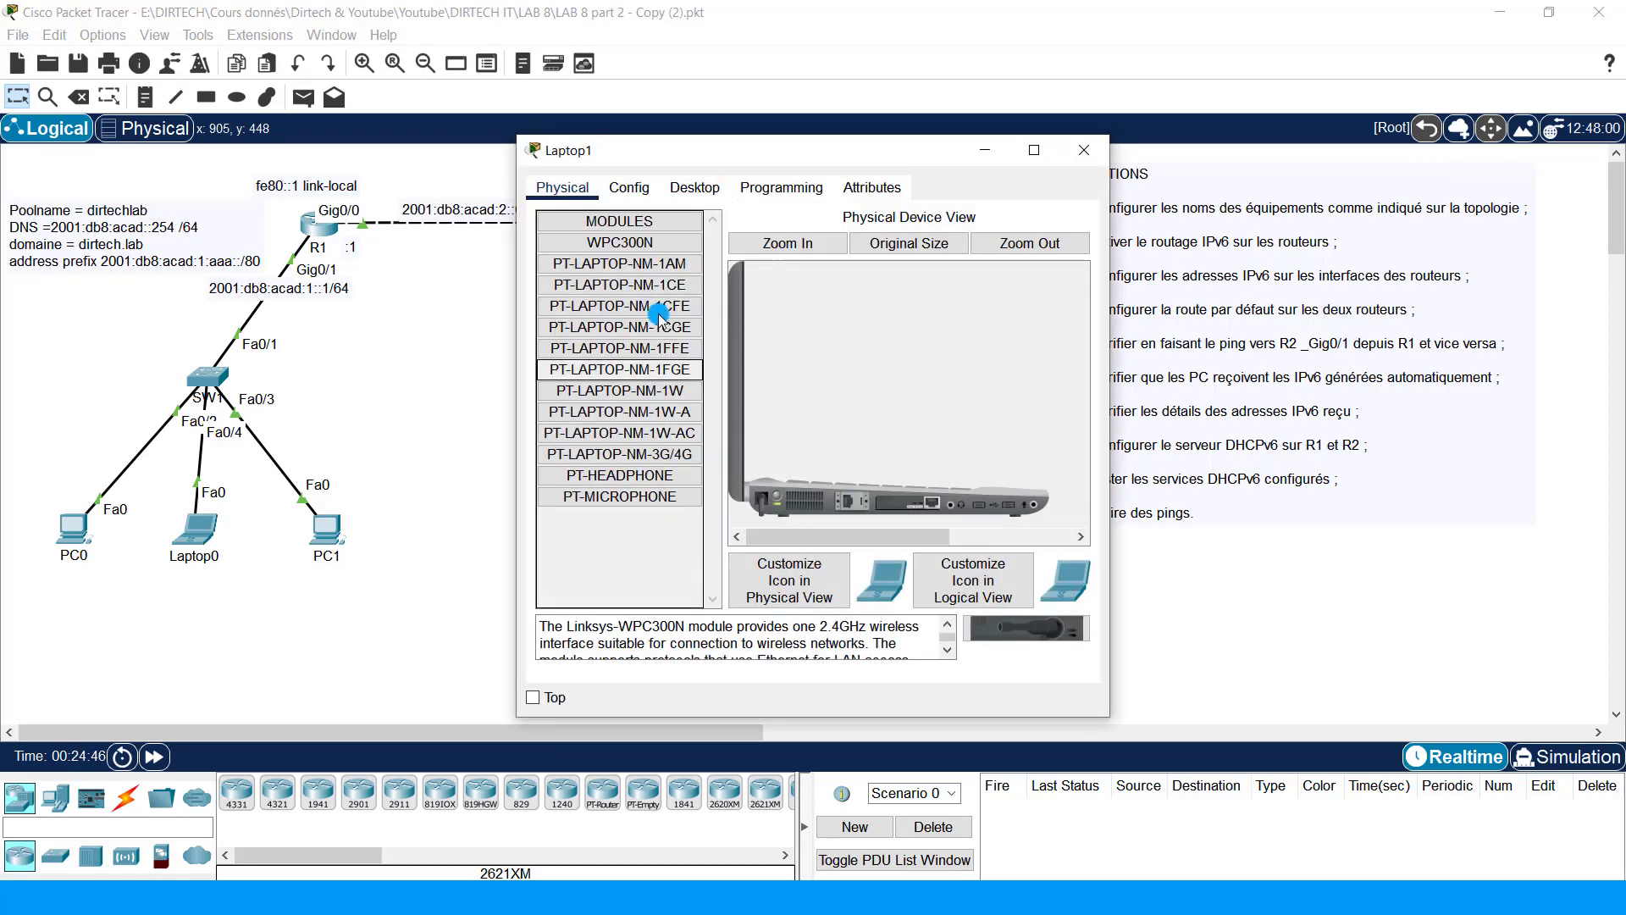
{"action": "left_click", "coordinate": [694, 136]}
{"action": "left_click", "coordinate": [695, 187]}
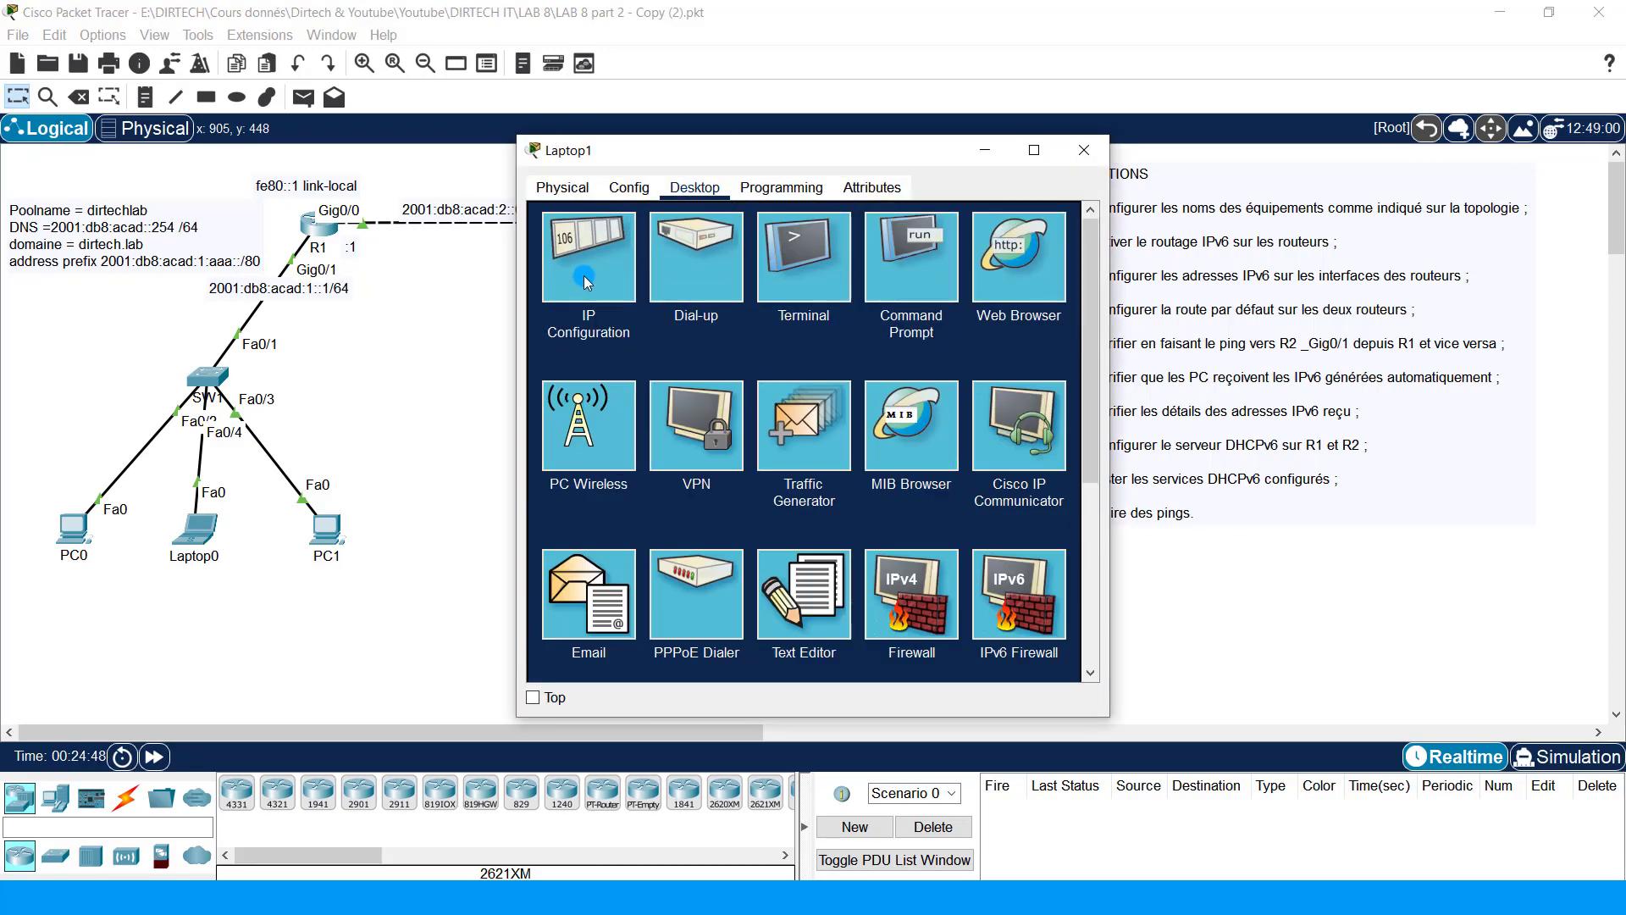
{"action": "left_click", "coordinate": [584, 278]}
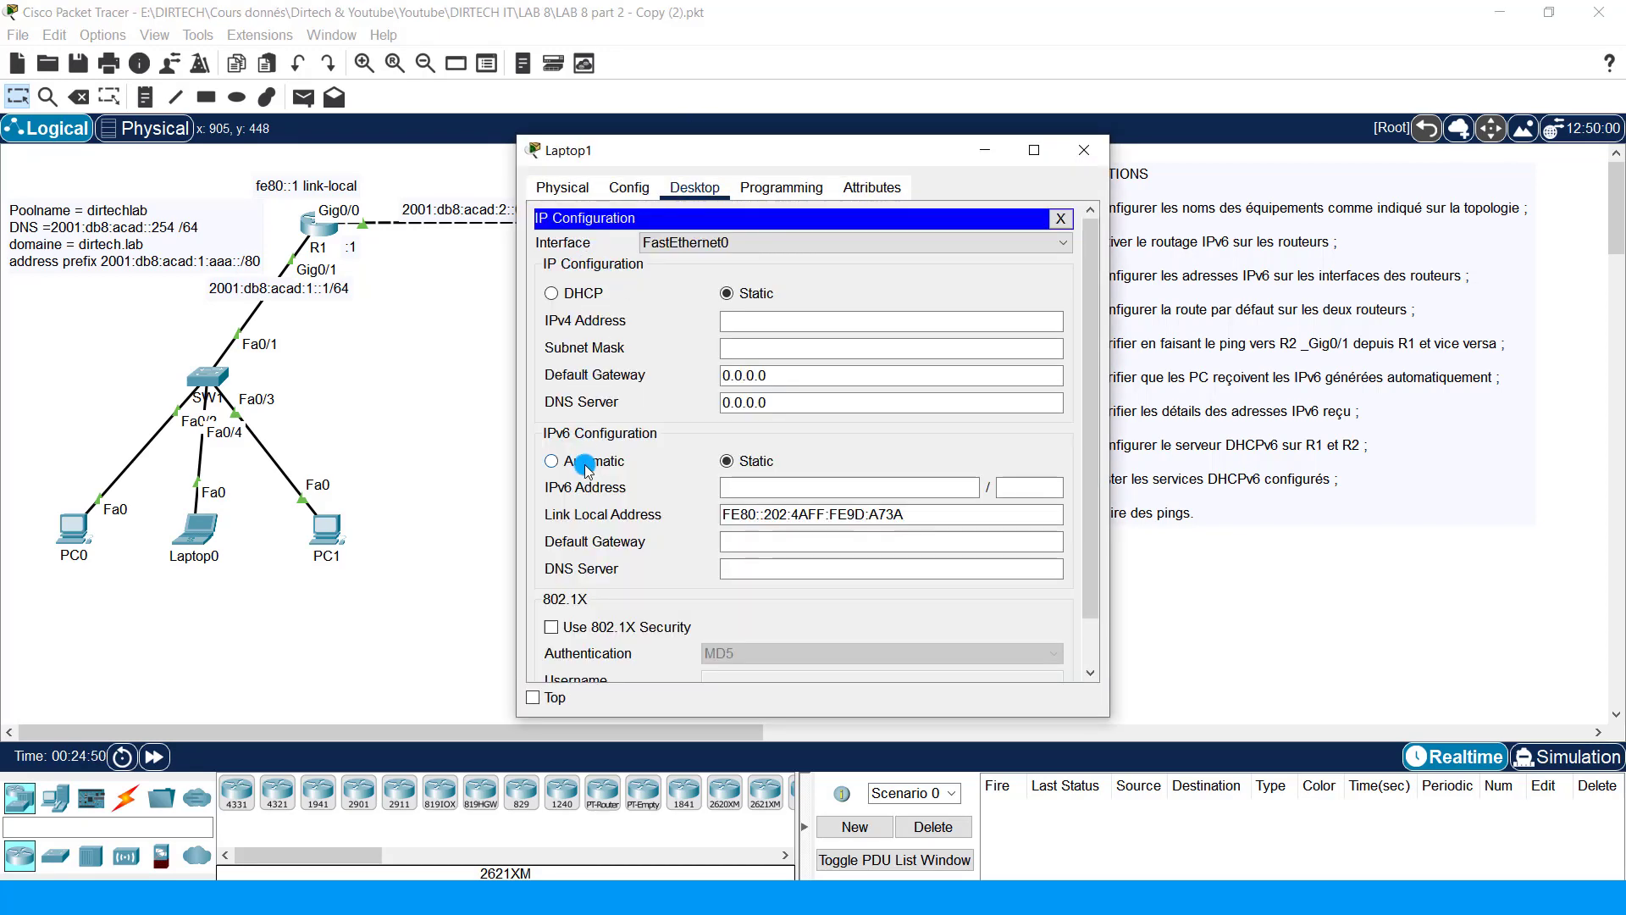
{"action": "left_click", "coordinate": [552, 461]}
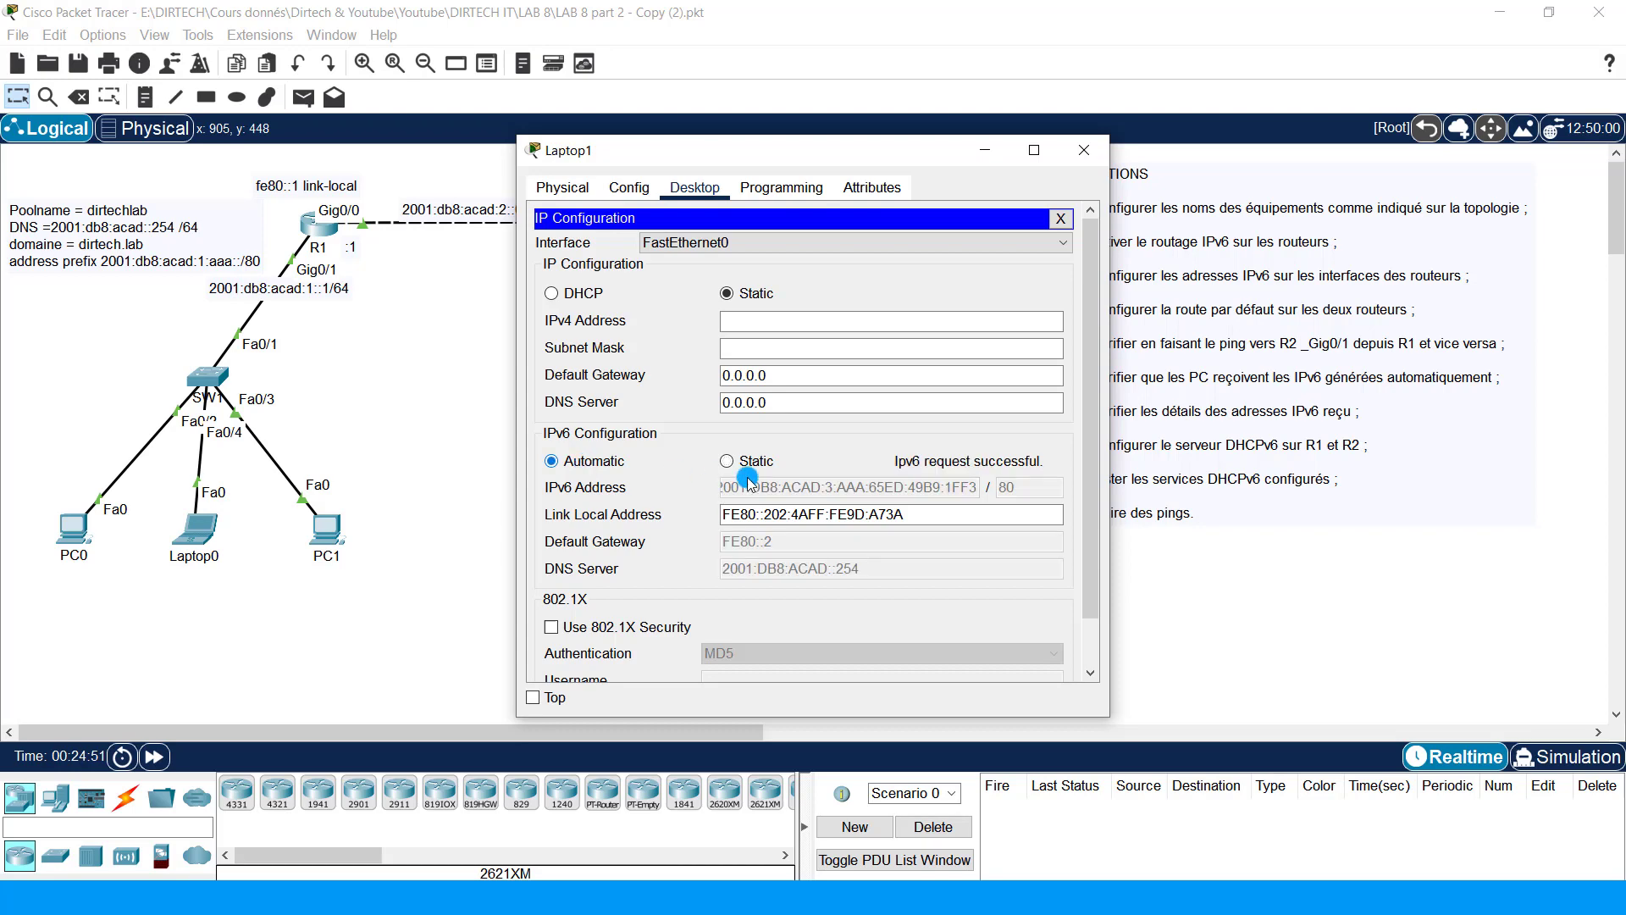
{"action": "left_click", "coordinate": [1086, 151]}
Step: Set PC2's IPv6 configuration to Automatic and close its window
{"action": "double_click", "coordinate": [641, 530]}
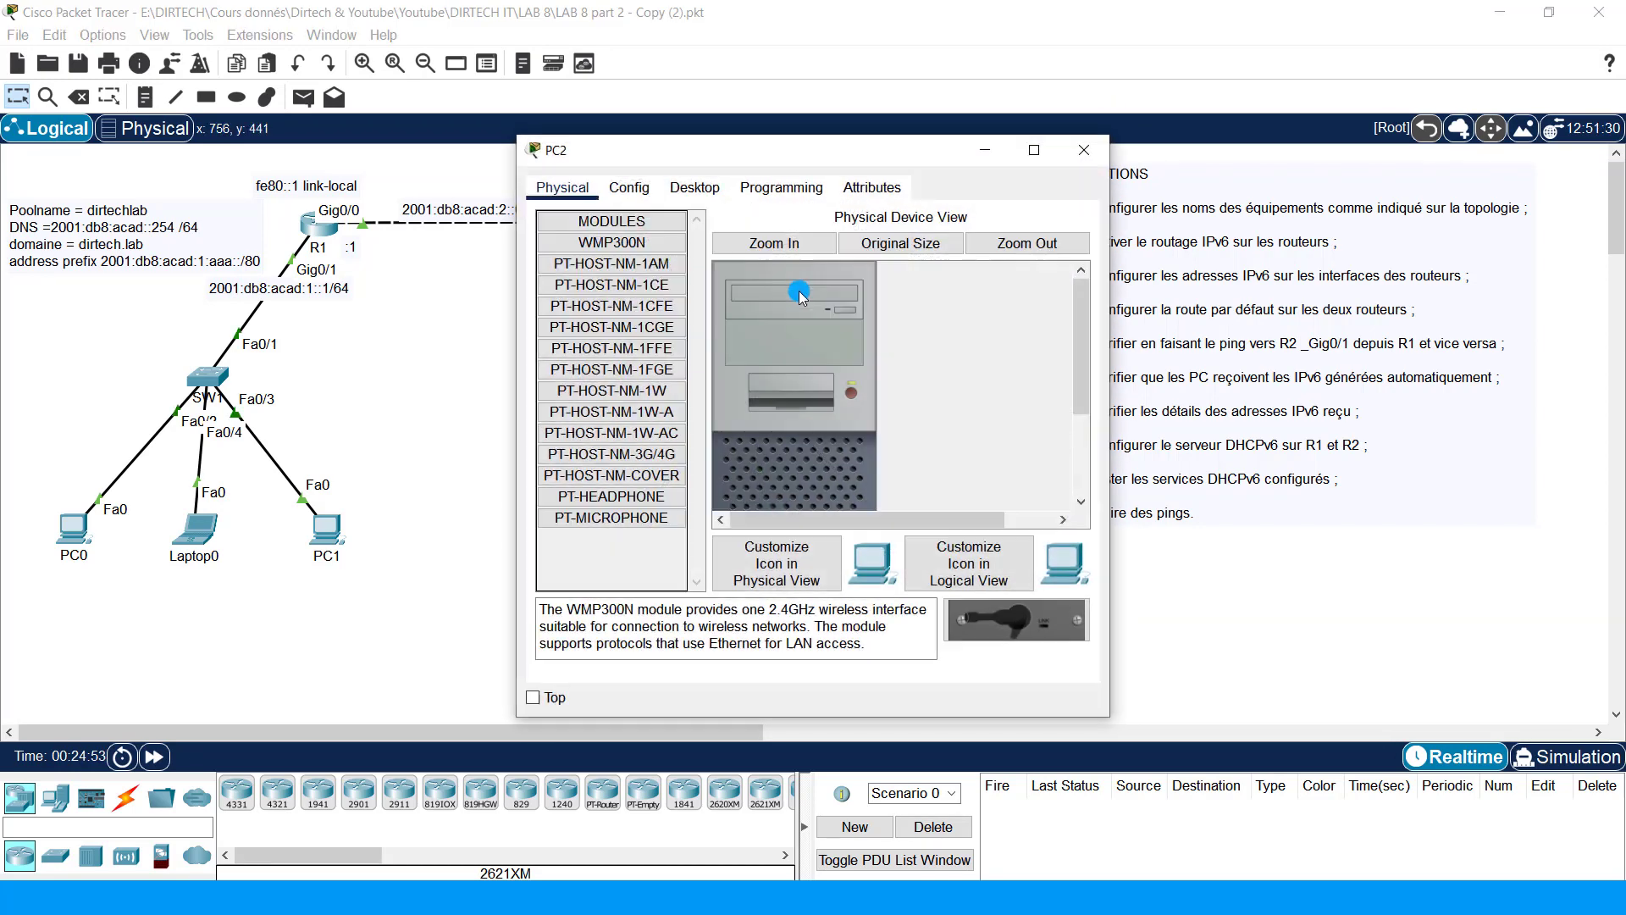
{"action": "left_click", "coordinate": [696, 190]}
{"action": "left_click", "coordinate": [606, 349]}
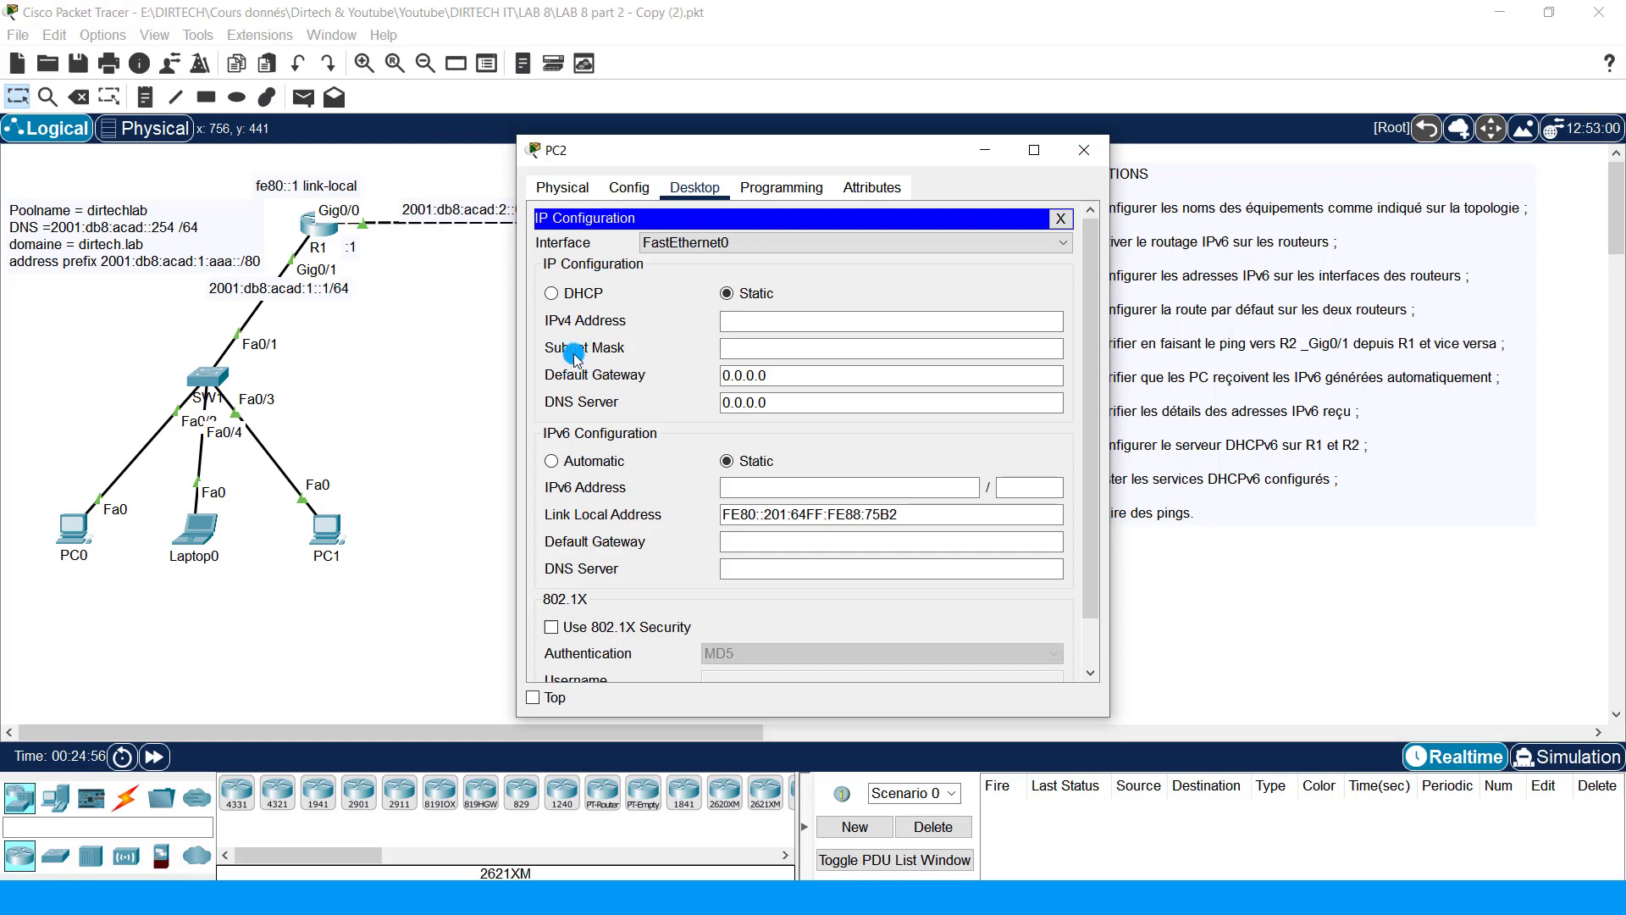
{"action": "left_click", "coordinate": [591, 462]}
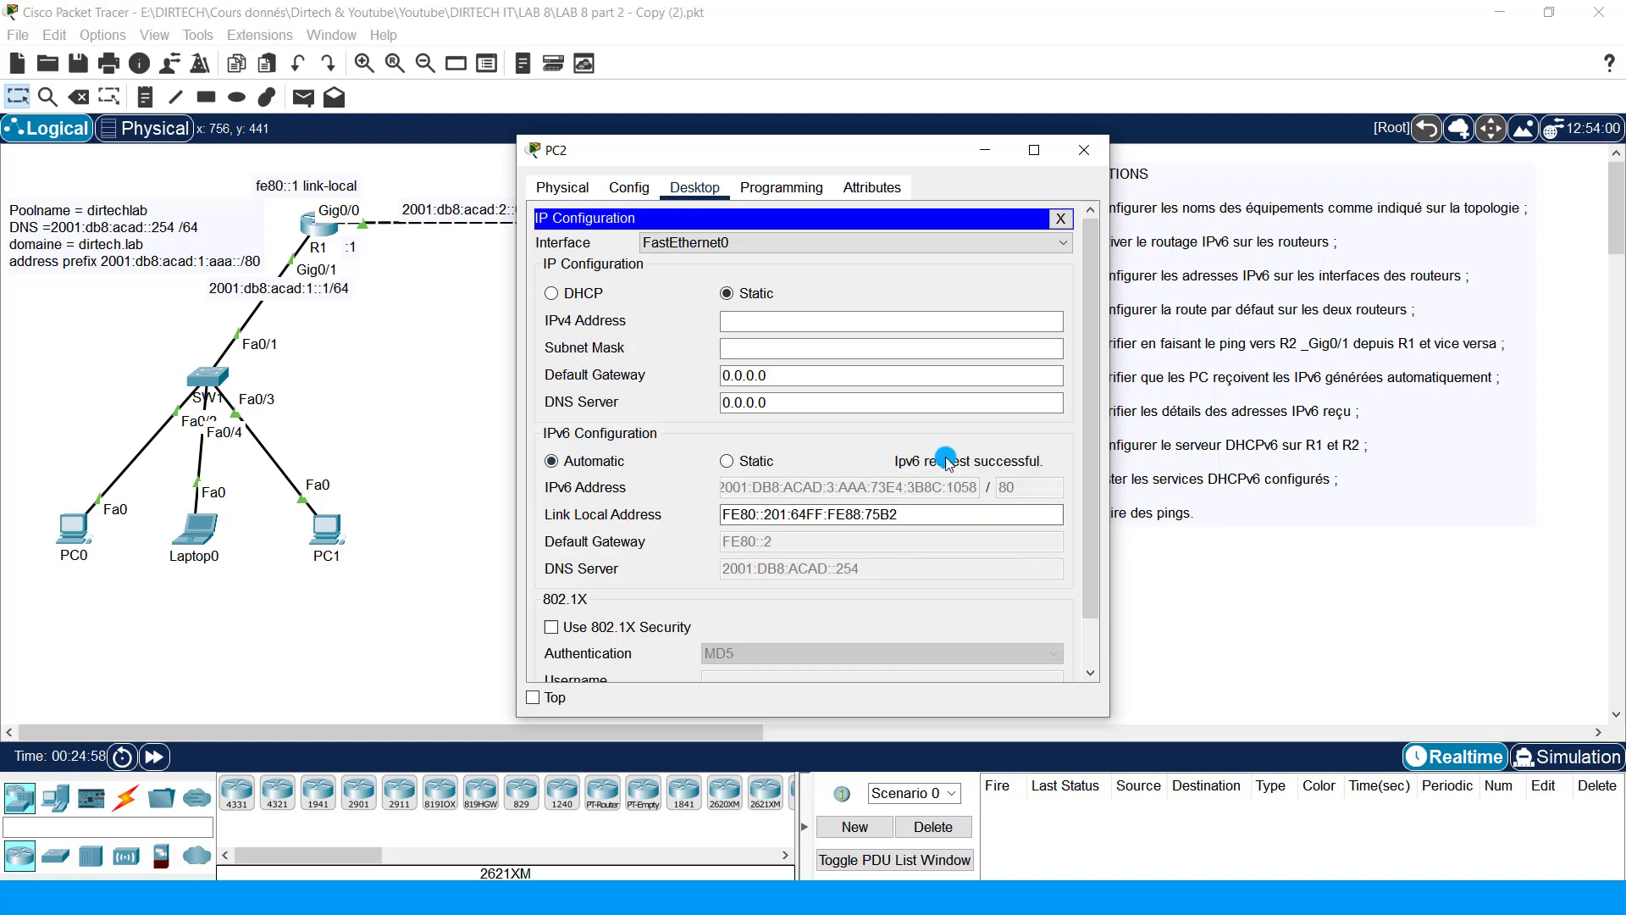
{"action": "left_click", "coordinate": [1086, 159]}
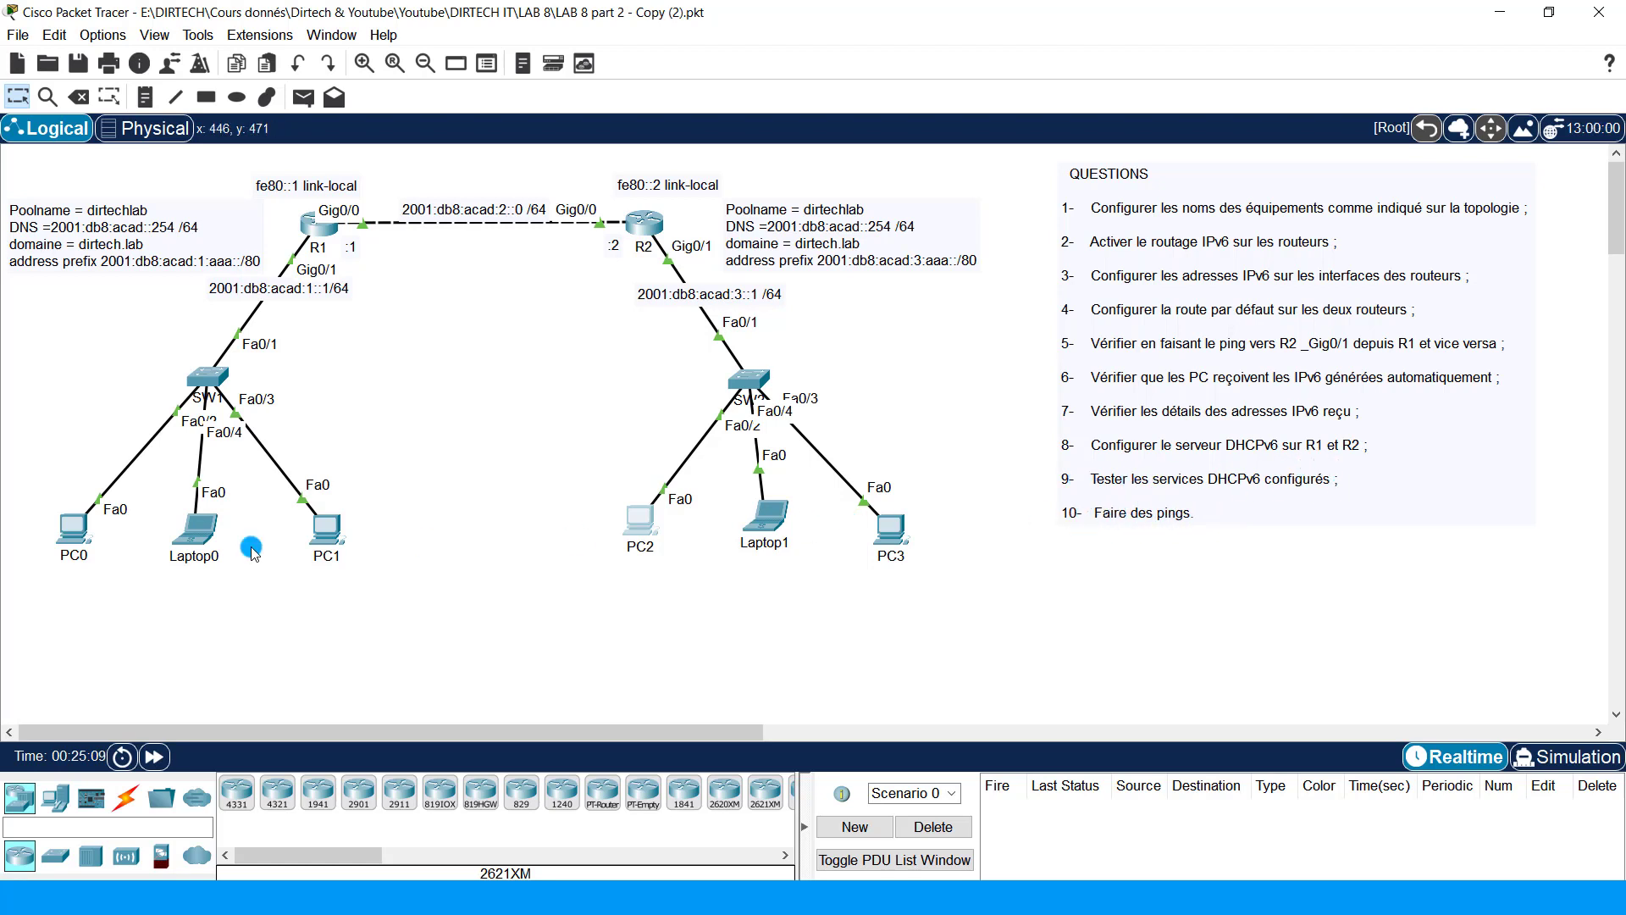
Step: Widen PC2's window and run ipconfig /all in its Command Prompt to examine the assigned addresses
{"action": "left_click", "coordinate": [646, 517]}
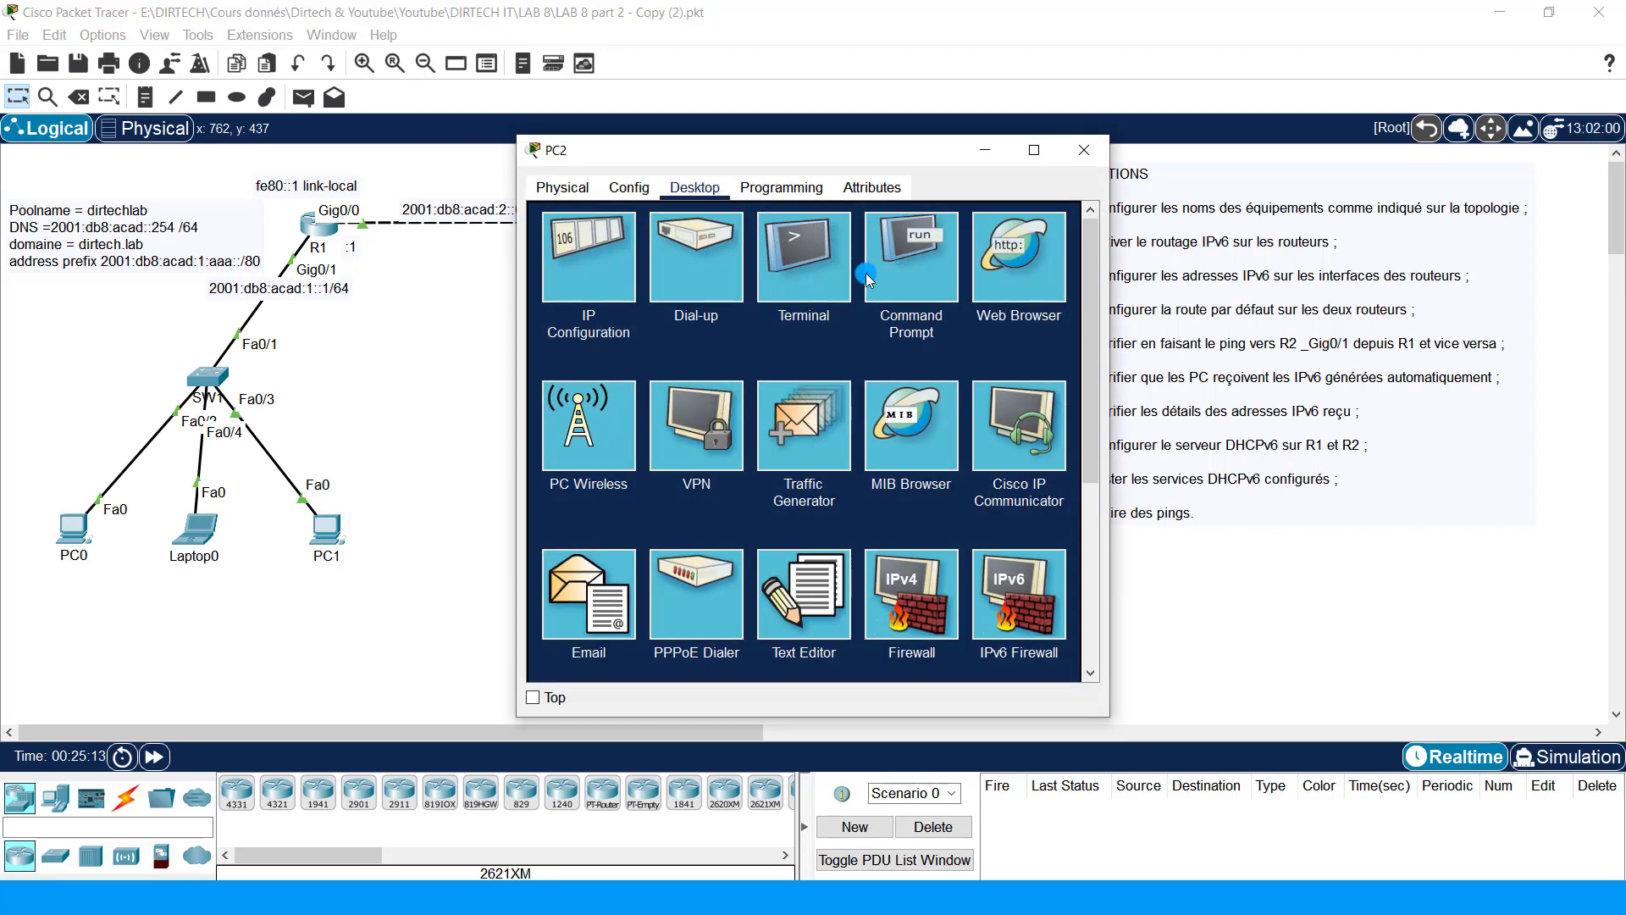
{"action": "left_click", "coordinate": [1084, 150]}
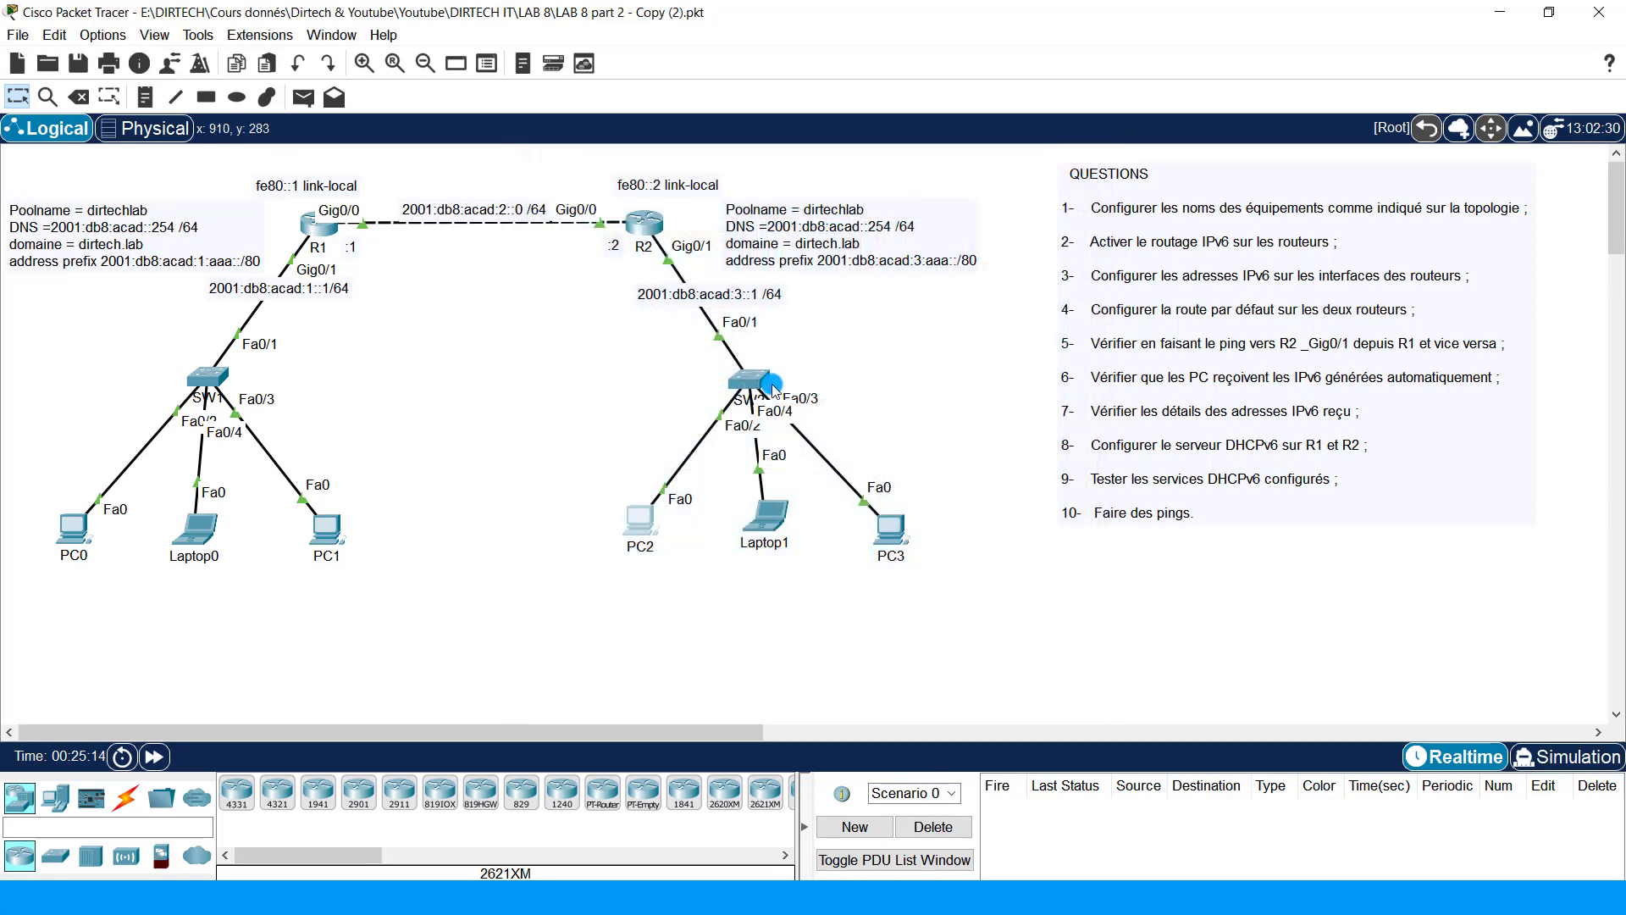
{"action": "left_click", "coordinate": [625, 538]}
{"action": "left_click", "coordinate": [1182, 332]}
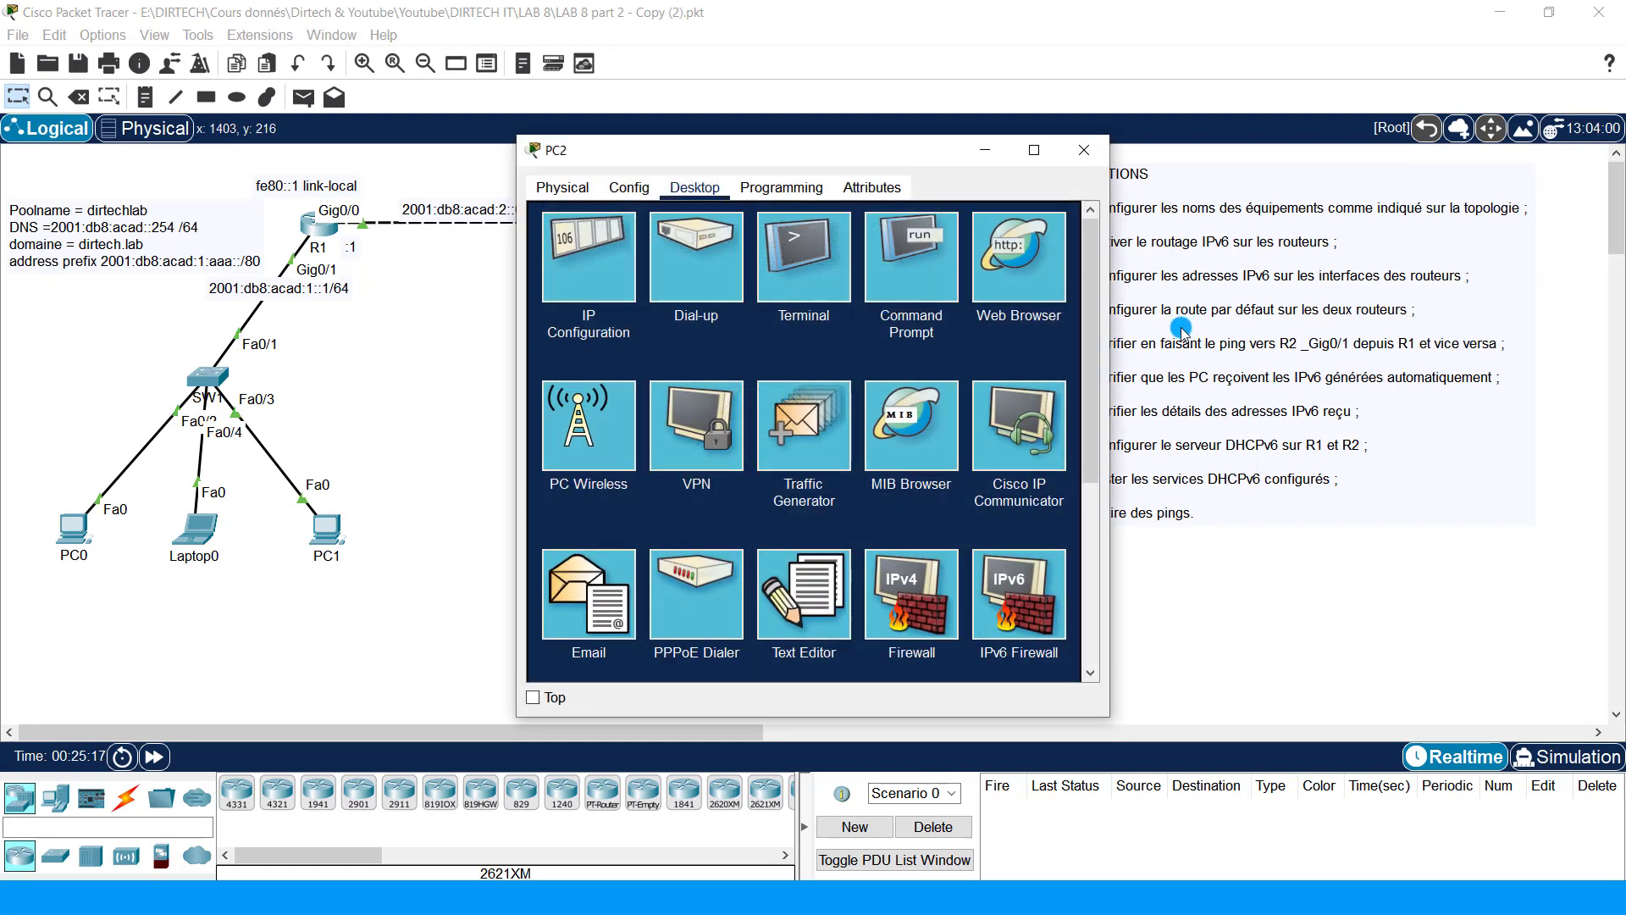
{"action": "left_click_drag", "start_coordinate": [1111, 333], "coordinate": [1547, 332]}
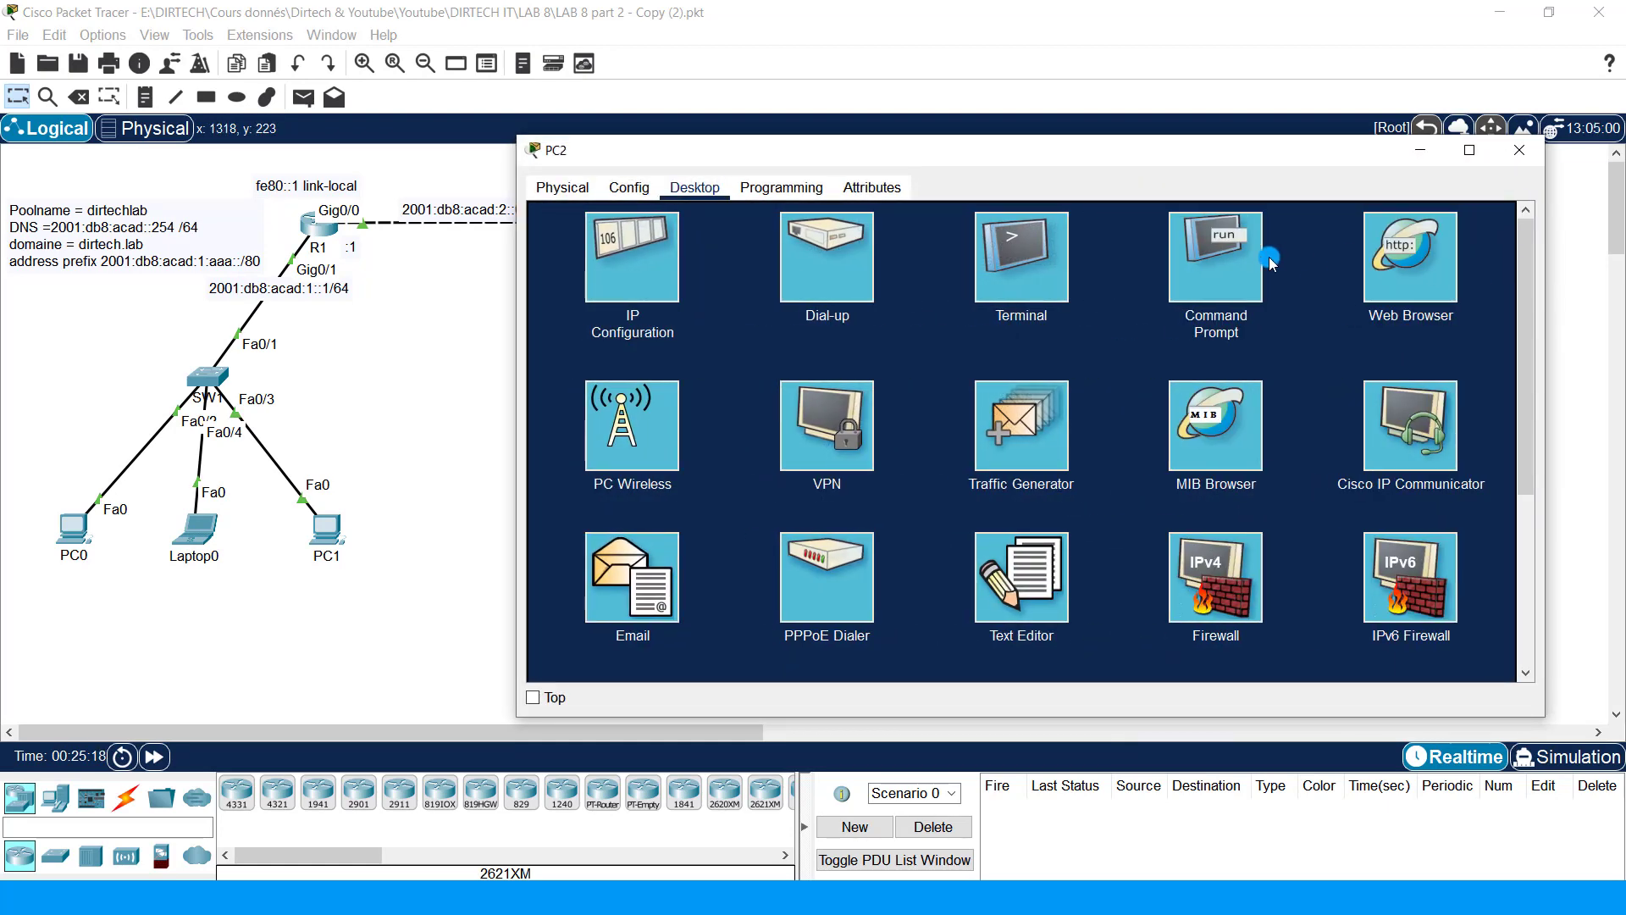
{"action": "left_click", "coordinate": [1228, 254]}
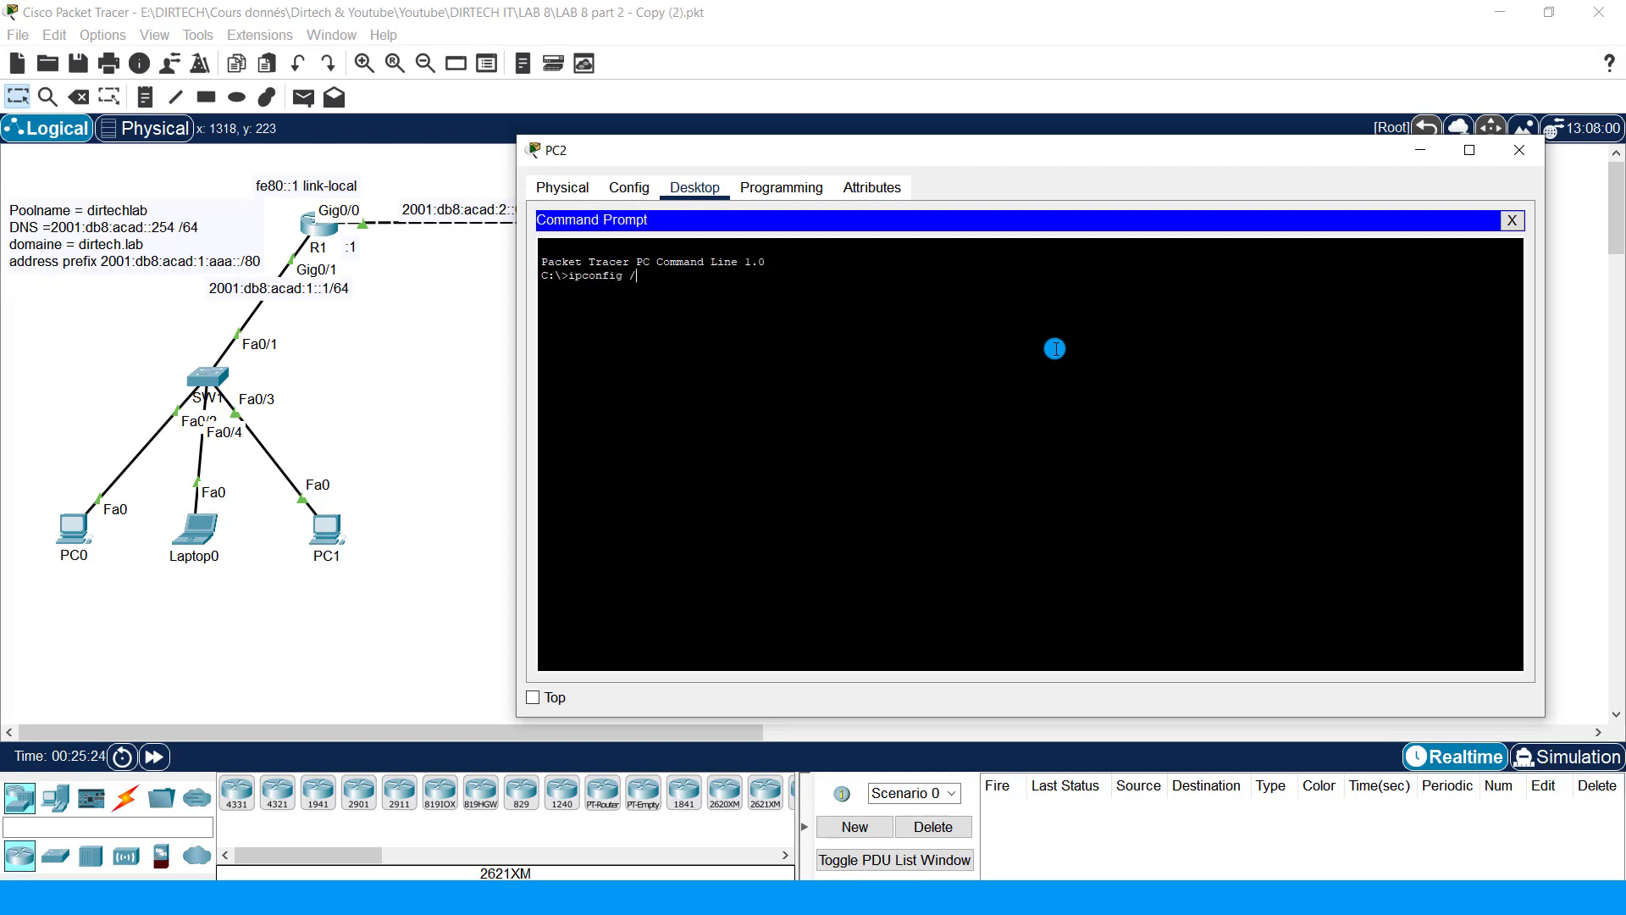
{"action": "type", "text": "ipconfig /all"}
{"action": "key", "text": "Return"}
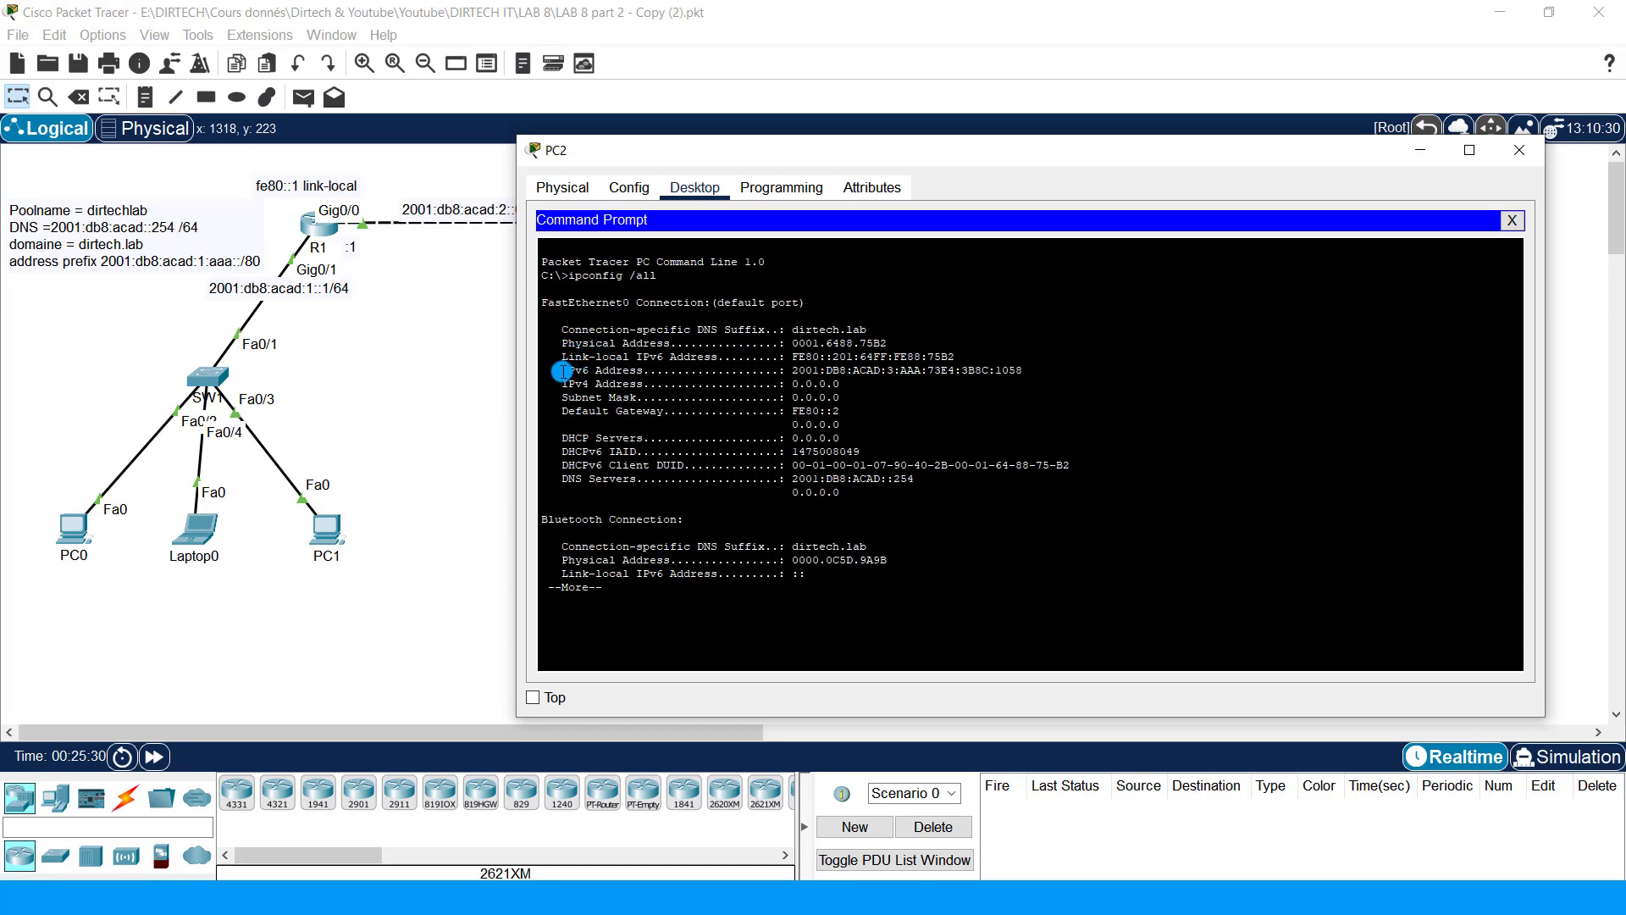
Step: Copy PC2's global IPv6 address from the ipconfig output, close the Command Prompt and minimise PC2's window
{"action": "left_click_drag", "start_coordinate": [564, 371], "coordinate": [624, 368]}
{"action": "left_click_drag", "start_coordinate": [792, 370], "coordinate": [1024, 374]}
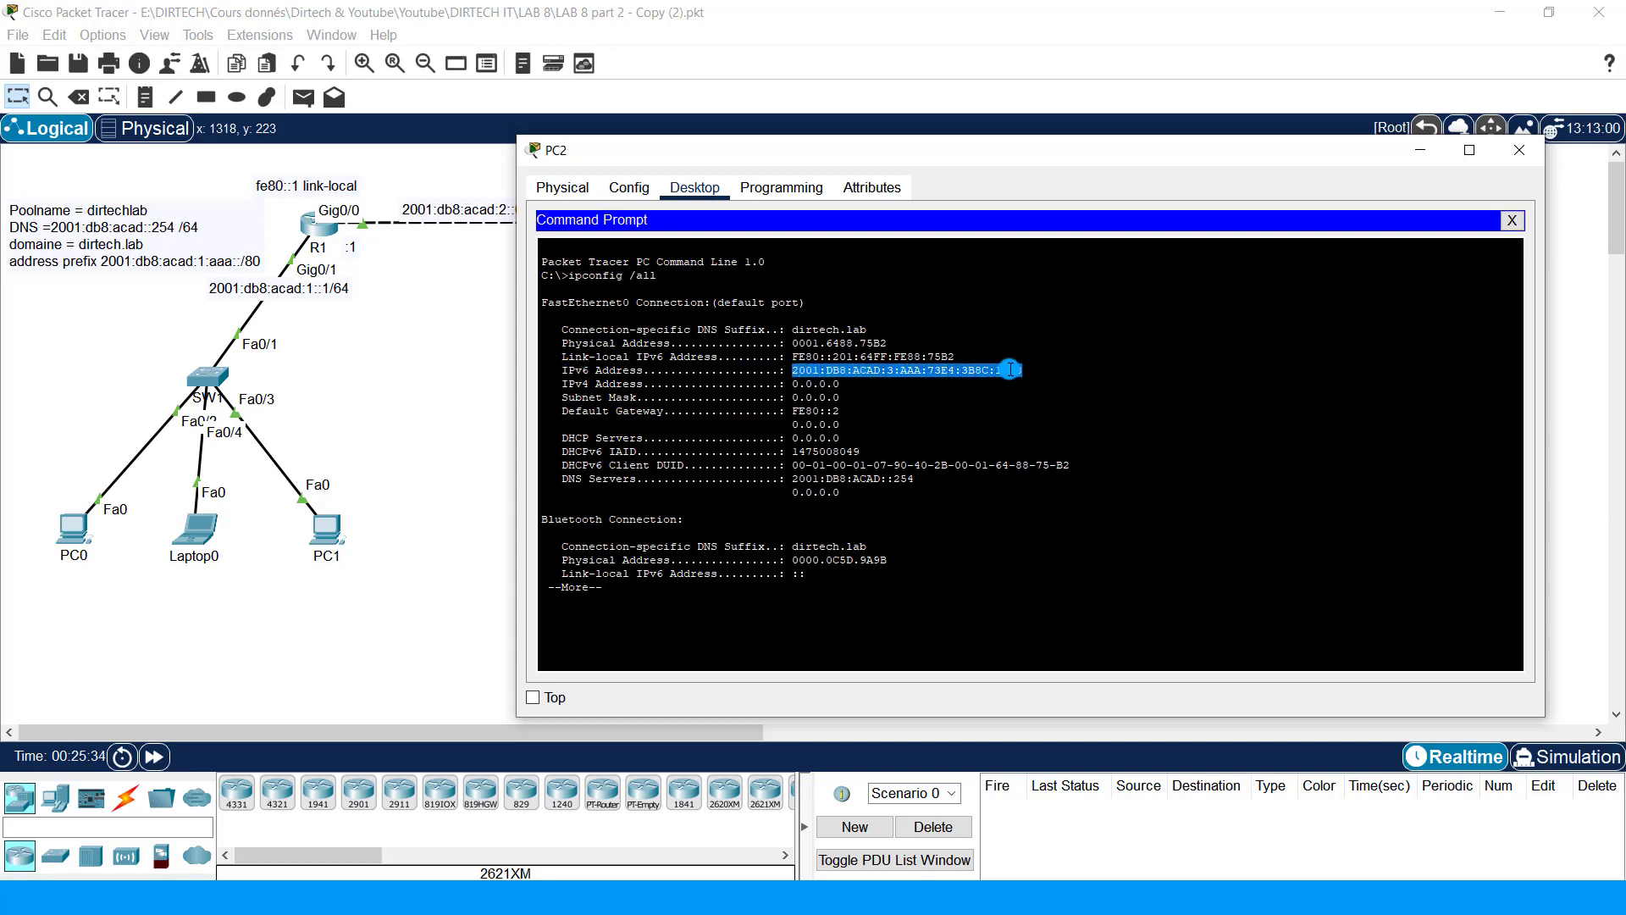
{"action": "right_click", "coordinate": [1011, 370]}
{"action": "left_click", "coordinate": [1037, 377]}
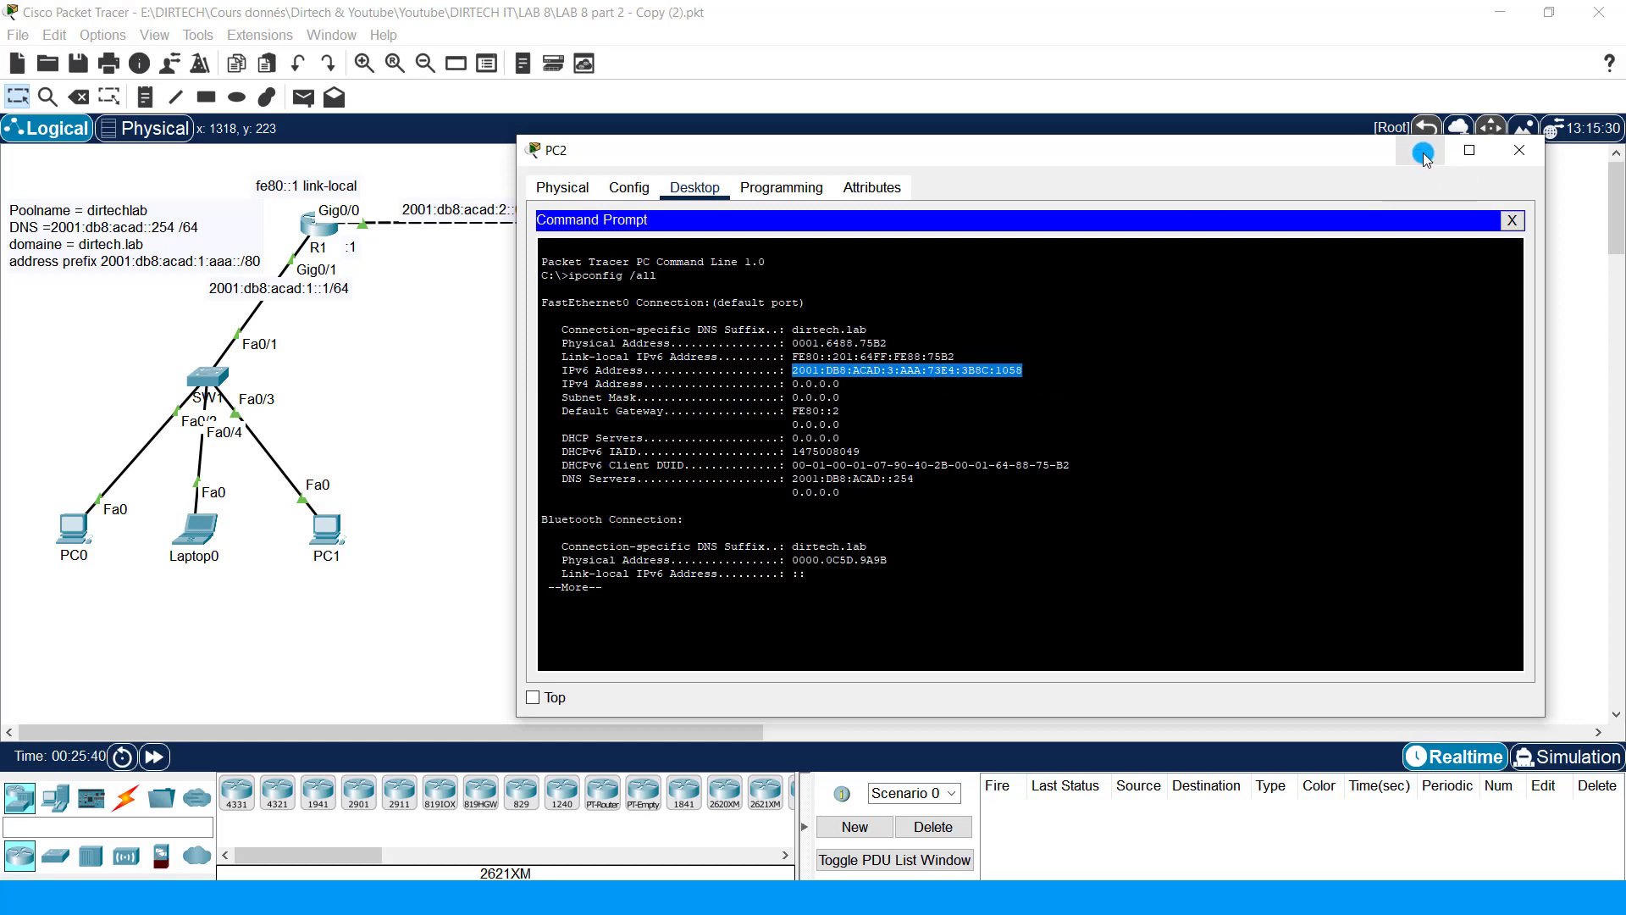
{"action": "left_click", "coordinate": [1512, 220]}
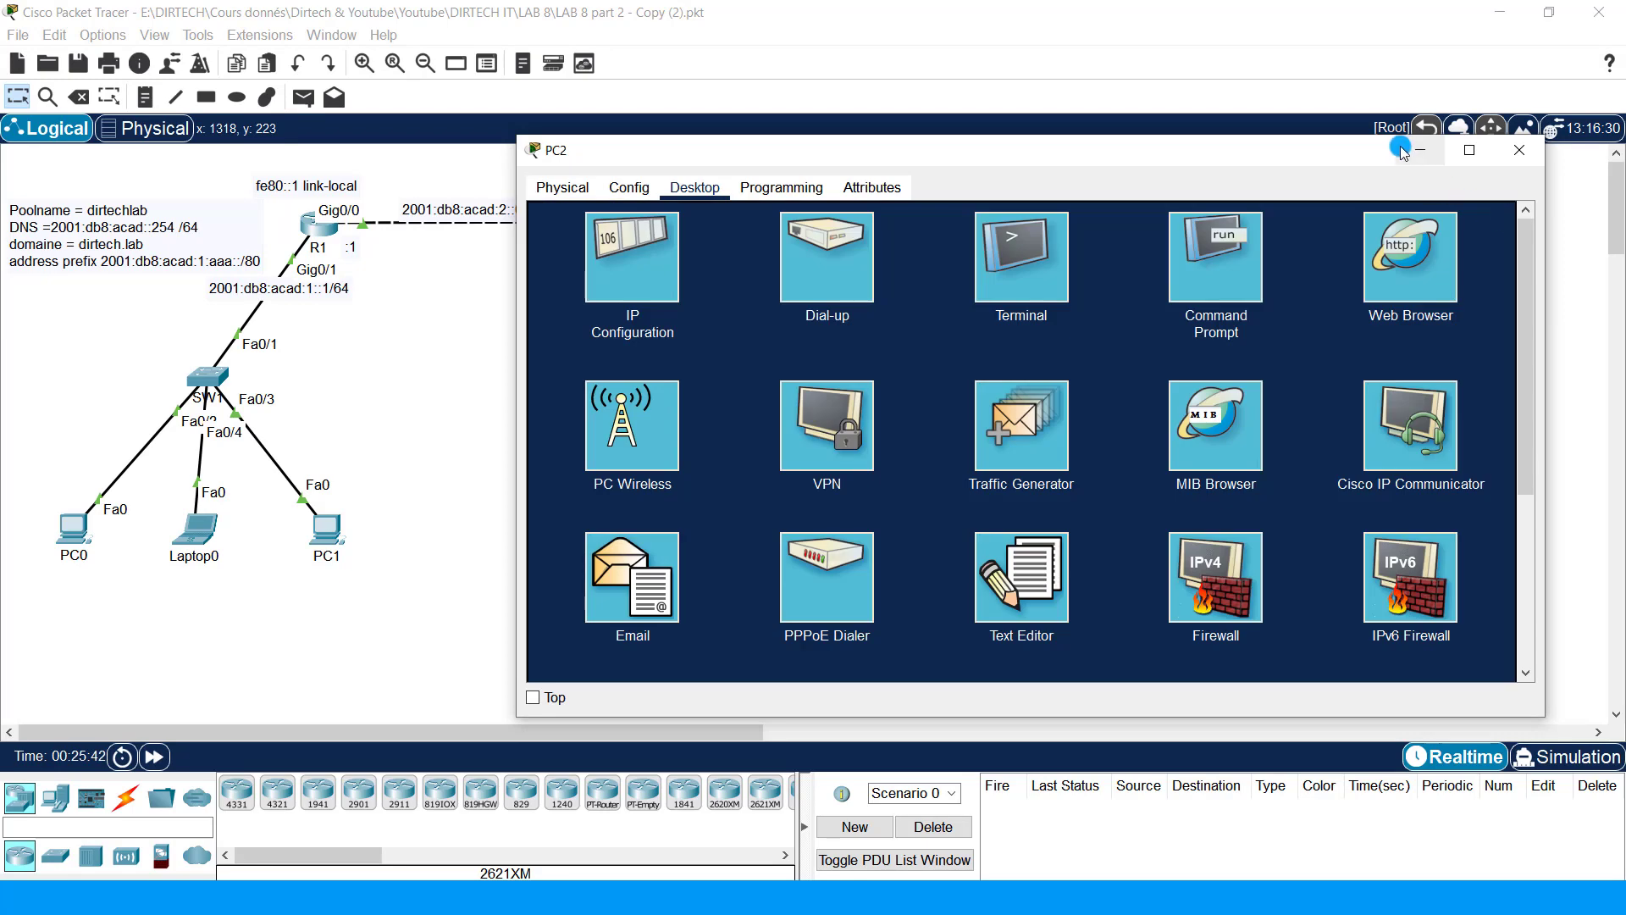
{"action": "left_click", "coordinate": [1423, 151]}
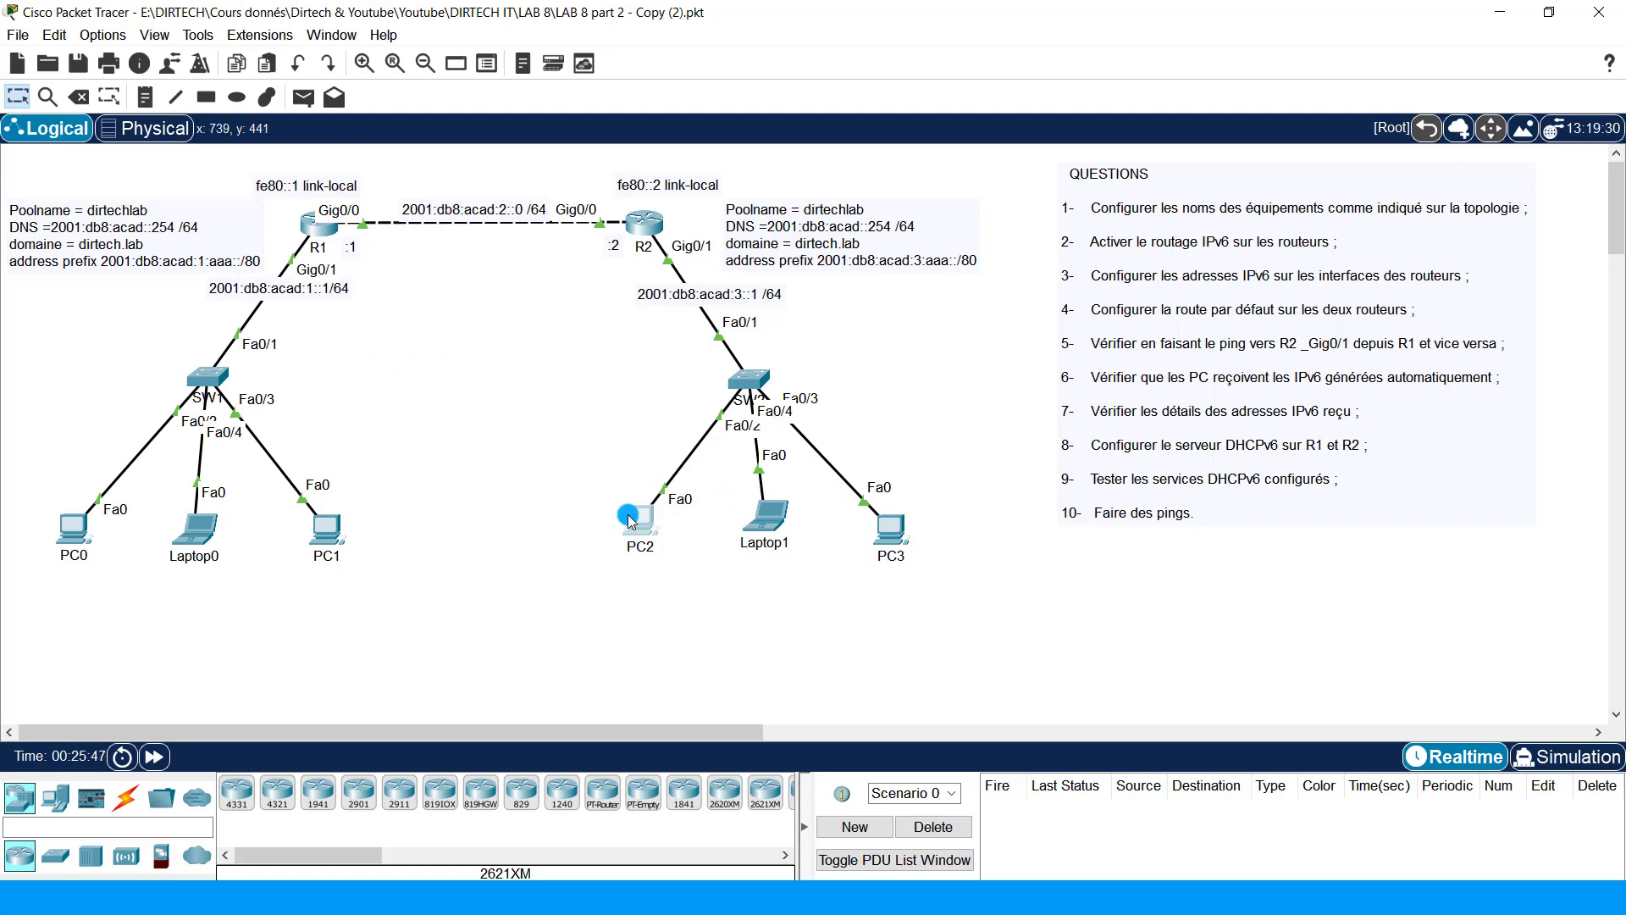
Step: Open PC0's Command Prompt, widen its window, and page through the pending ipconfig output back to an empty prompt
{"action": "left_click", "coordinate": [70, 534]}
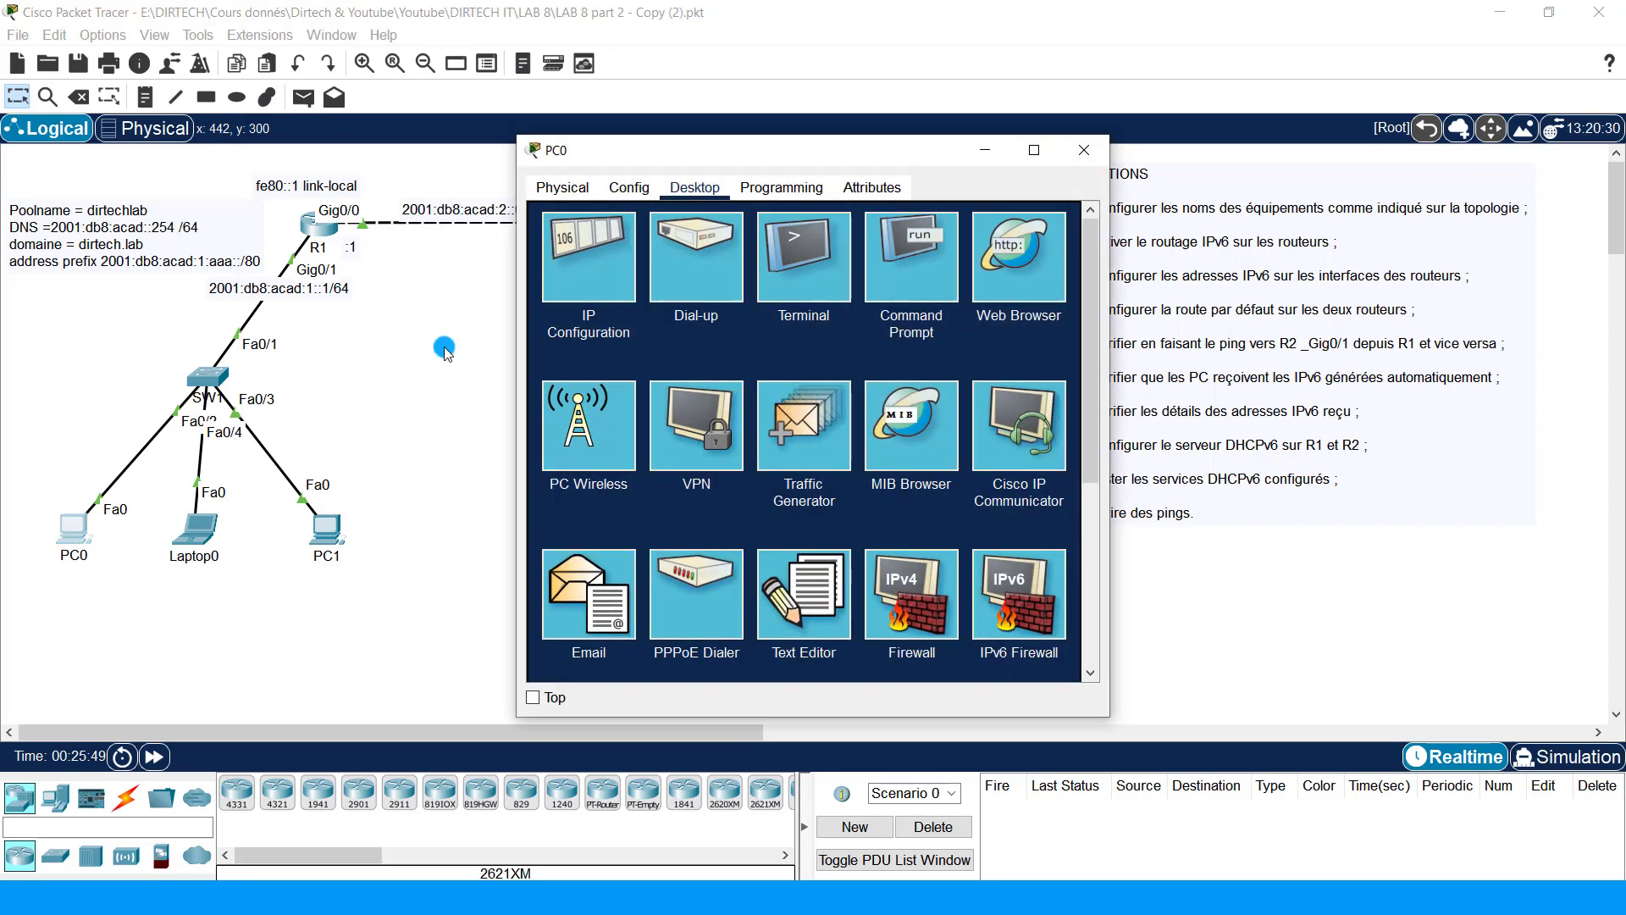
{"action": "left_click_drag", "start_coordinate": [551, 156], "coordinate": [201, 150]}
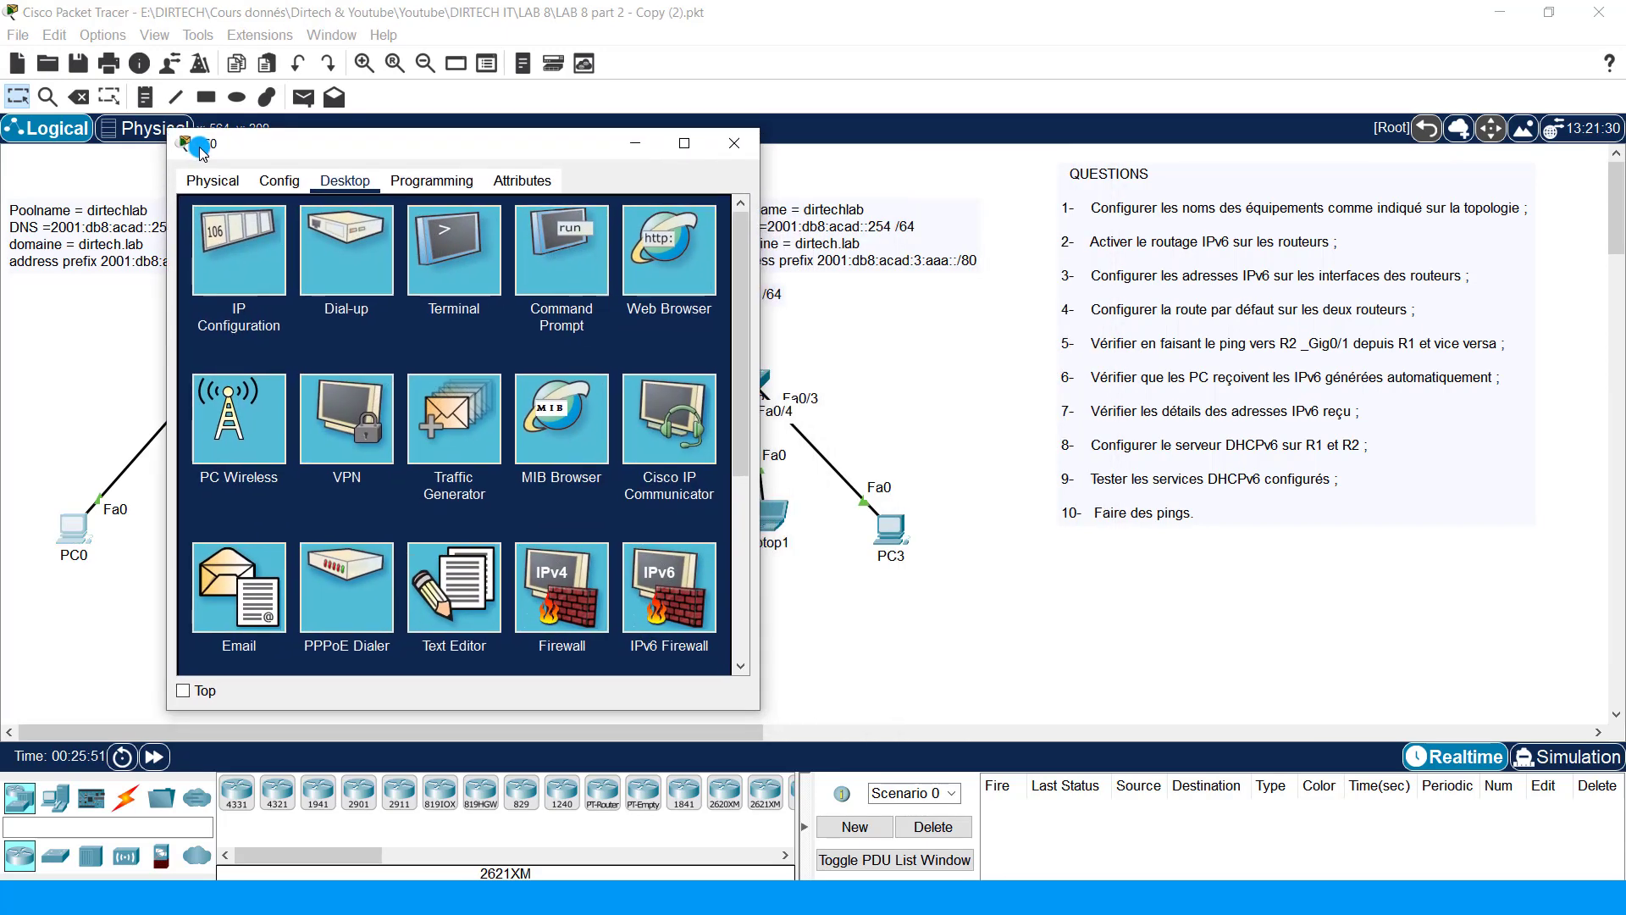
{"action": "left_click", "coordinate": [568, 248]}
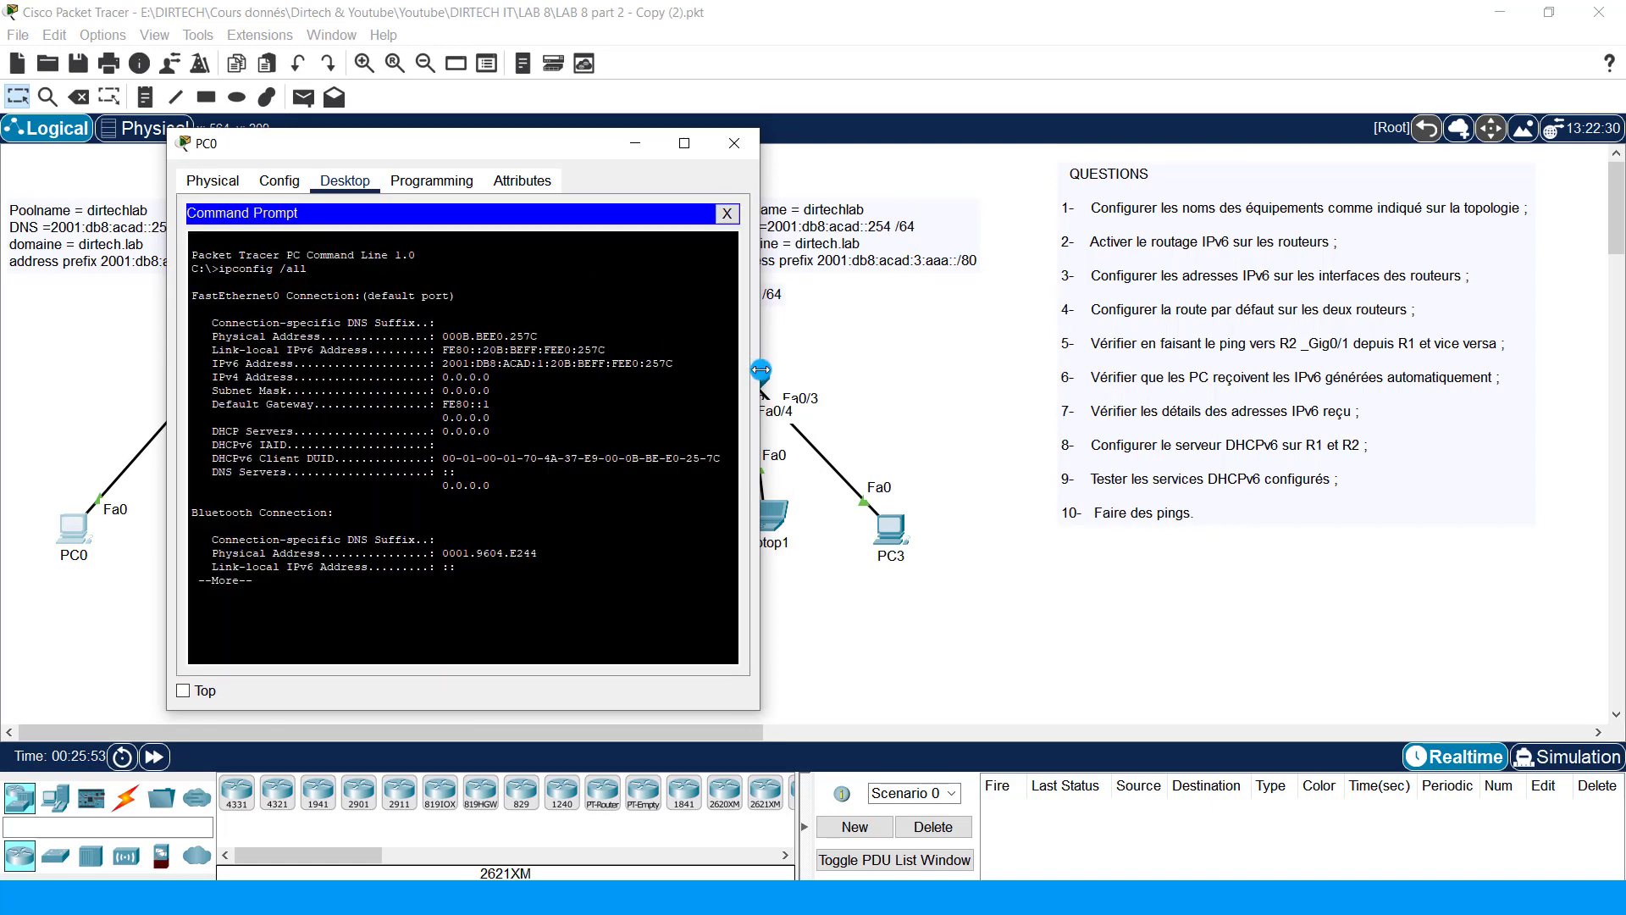
{"action": "left_click_drag", "start_coordinate": [760, 371], "coordinate": [1175, 415]}
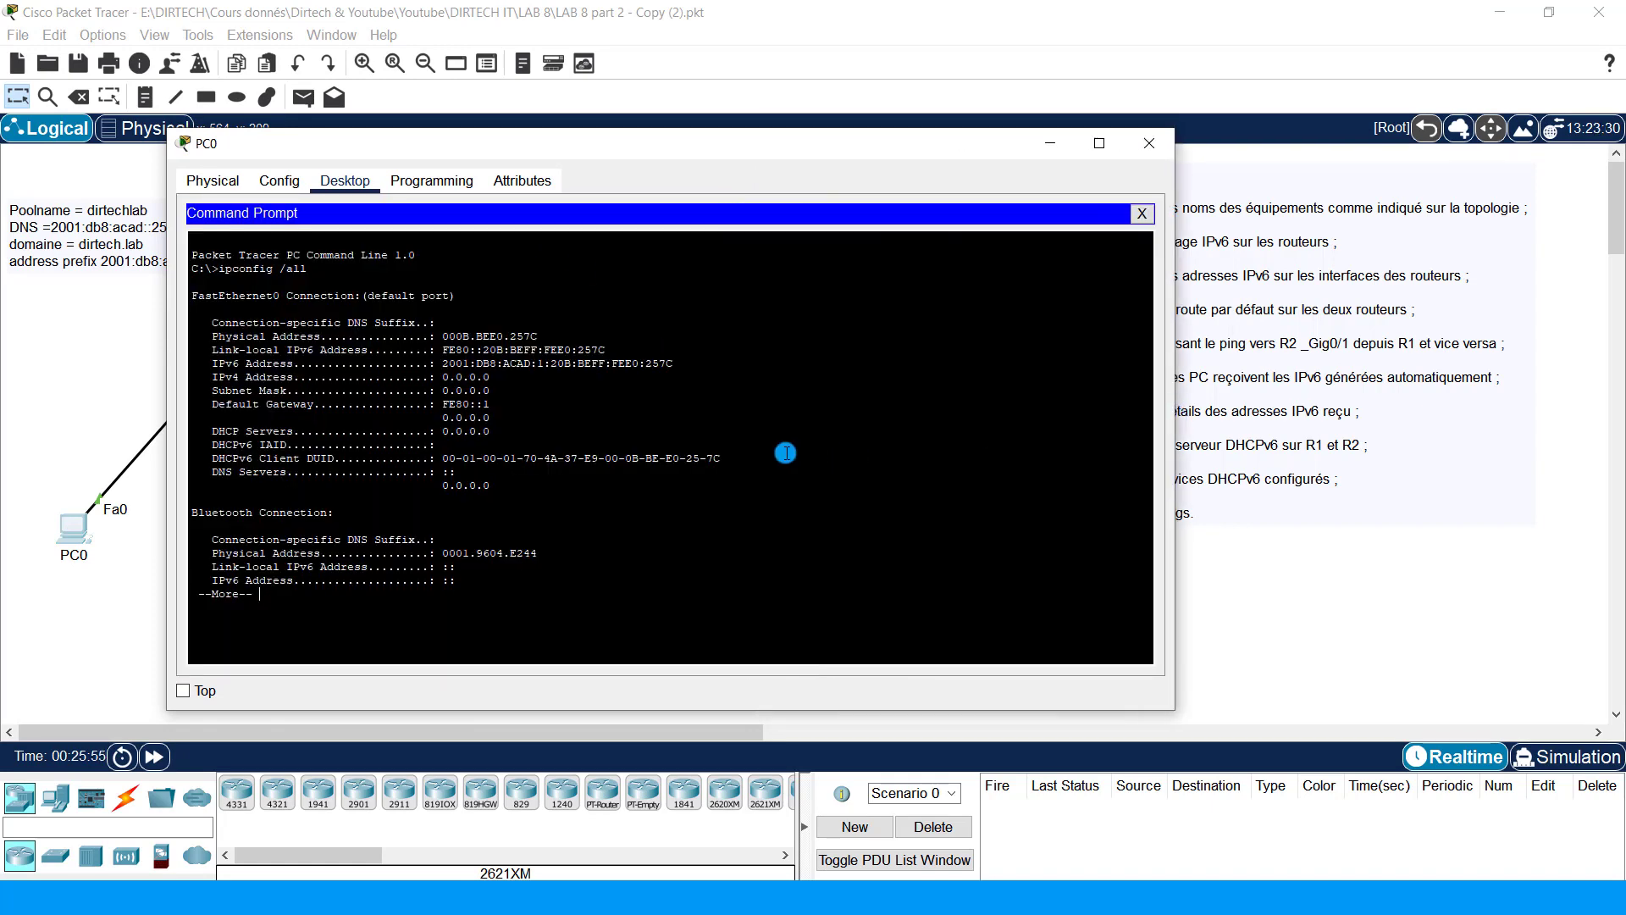
{"action": "key", "text": "Return"}
{"action": "key", "text": "Return"}
{"action": "key", "text": "Return"}
{"action": "key", "text": "Return"}
{"action": "key", "text": "Return"}
{"action": "key", "text": "Return"}
{"action": "key", "text": "Return"}
{"action": "key", "text": "Return"}
{"action": "key", "text": "Return"}
{"action": "key", "text": "Return"}
{"action": "key", "text": "Return"}
{"action": "key", "text": "Return"}
{"action": "key", "text": "Return"}
{"action": "key", "text": "Return"}
{"action": "key", "text": "Return"}
{"action": "key", "text": "Return"}
{"action": "key", "text": "Return"}
{"action": "key", "text": "Return"}
{"action": "key", "text": "Return"}
{"action": "key", "text": "Return"}
Step: Ping PC2's copied address 2001:DB8:ACAD:3:AAA:73E4:3B8C:1058 from PC0 and close PC0's window
{"action": "type", "text": "c"}
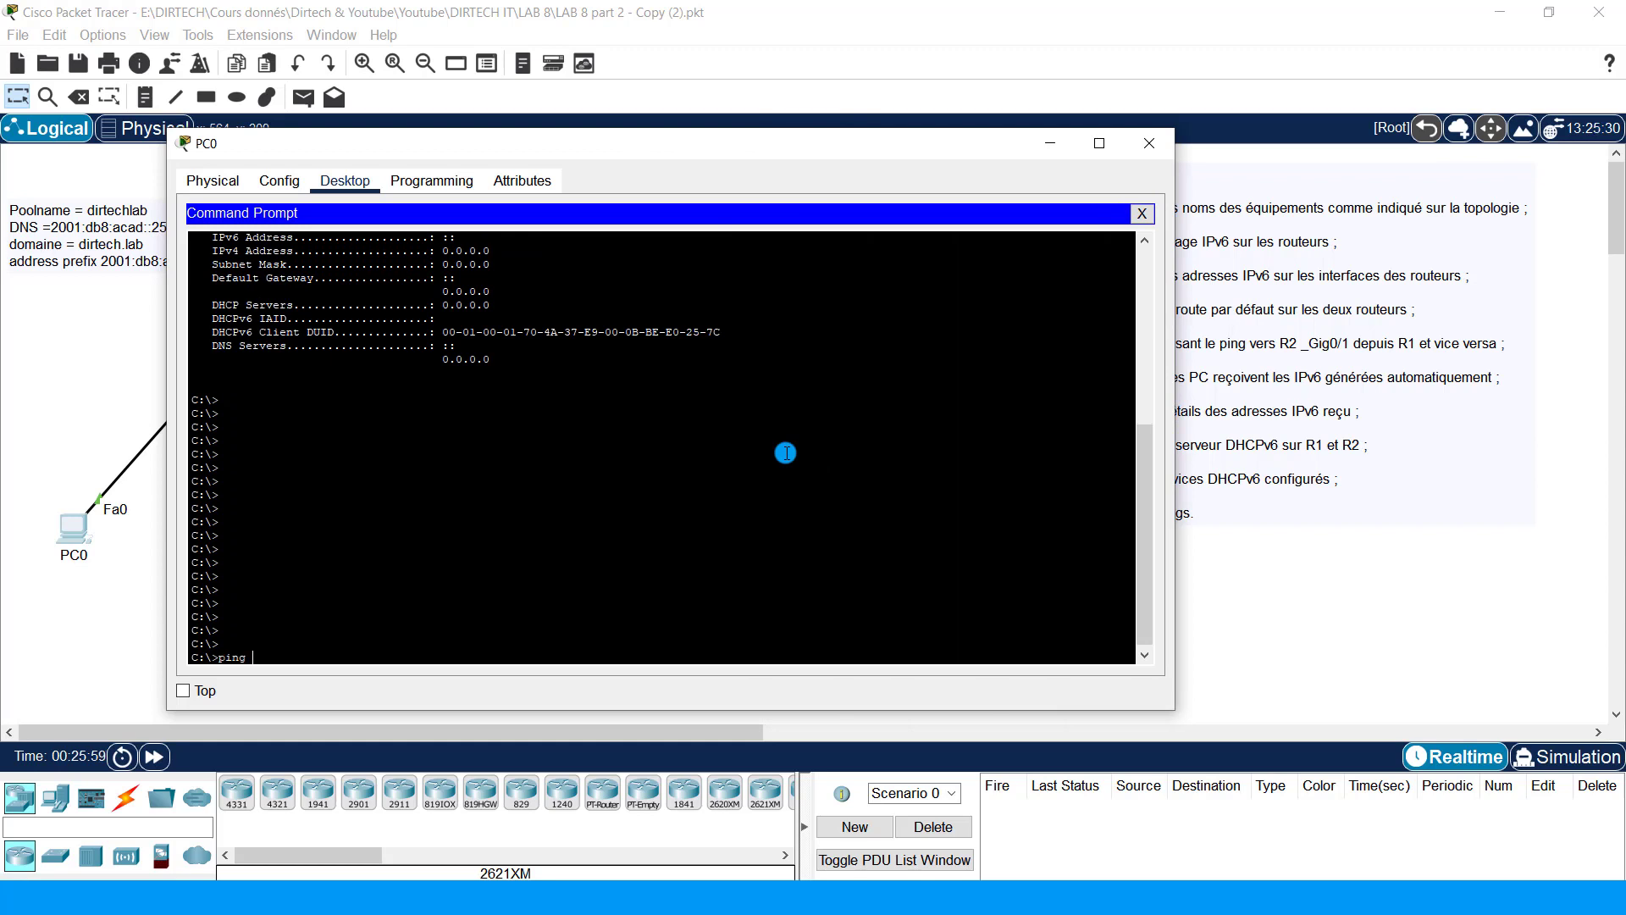
{"action": "type", "text": "ing"}
{"action": "right_click", "coordinate": [786, 453]}
{"action": "left_click", "coordinate": [808, 489]}
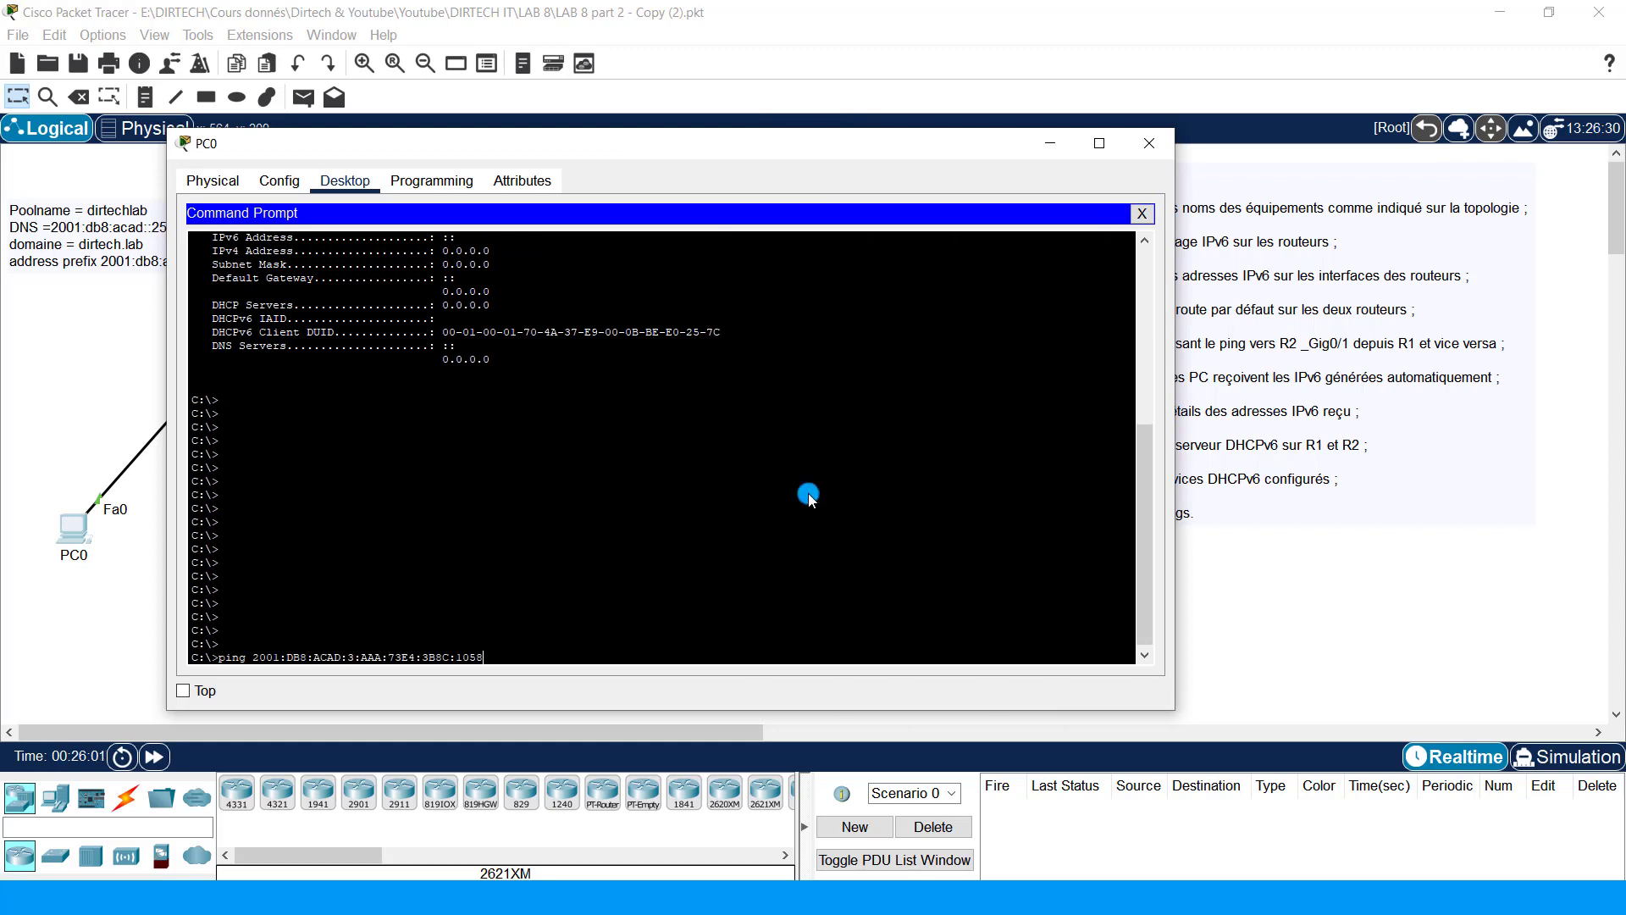
{"action": "key", "text": "Return"}
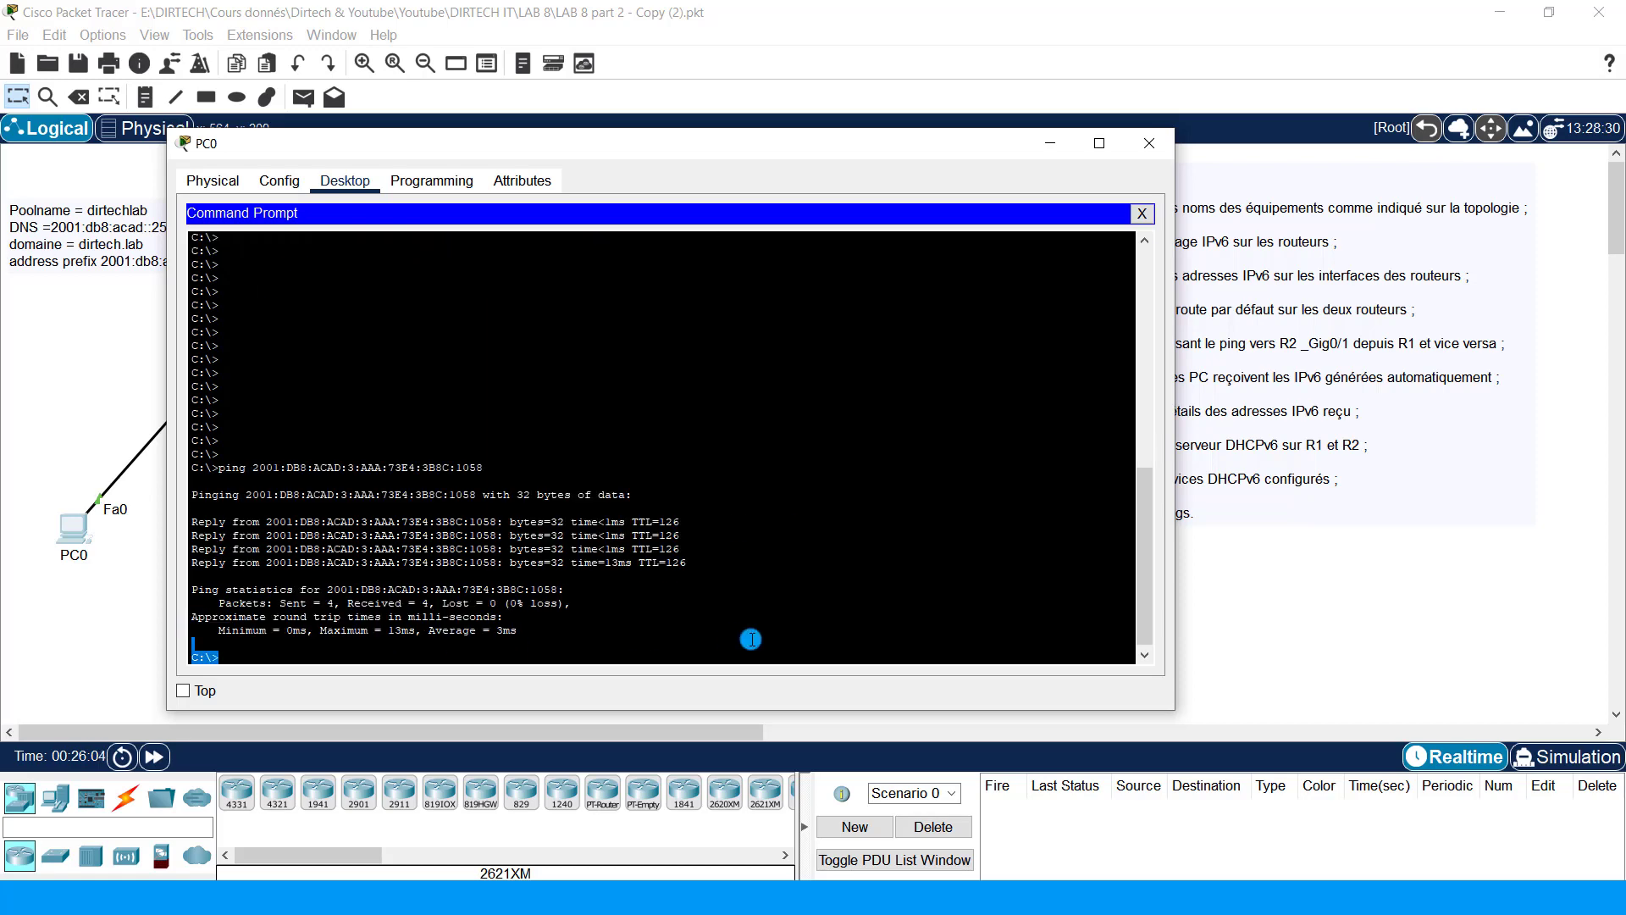
{"action": "left_click", "coordinate": [1150, 143]}
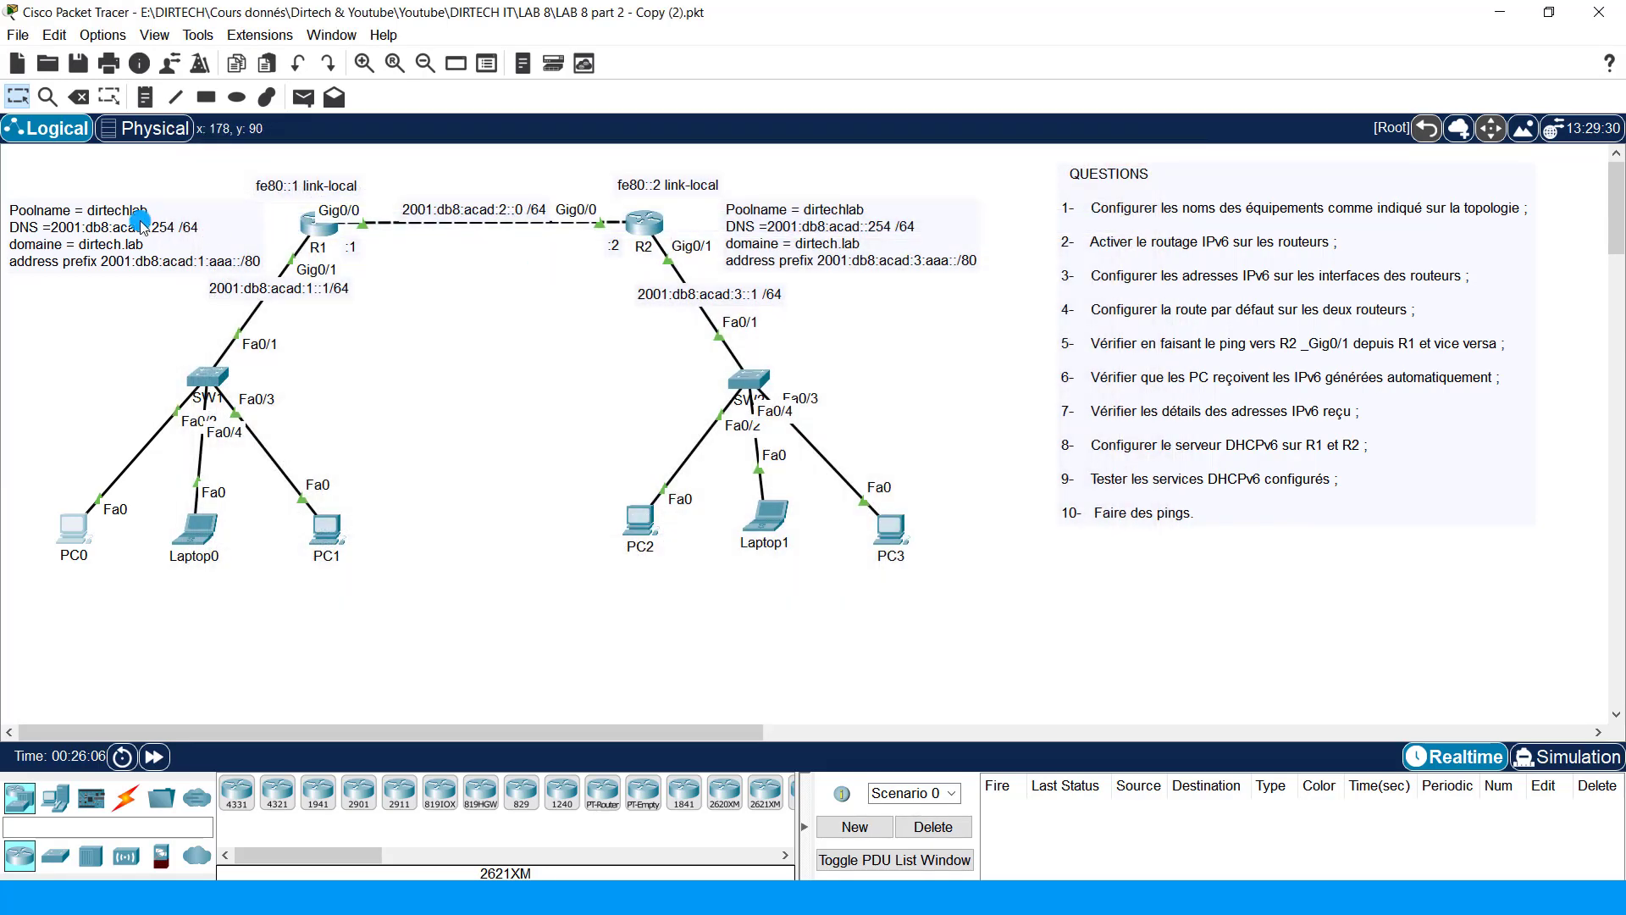